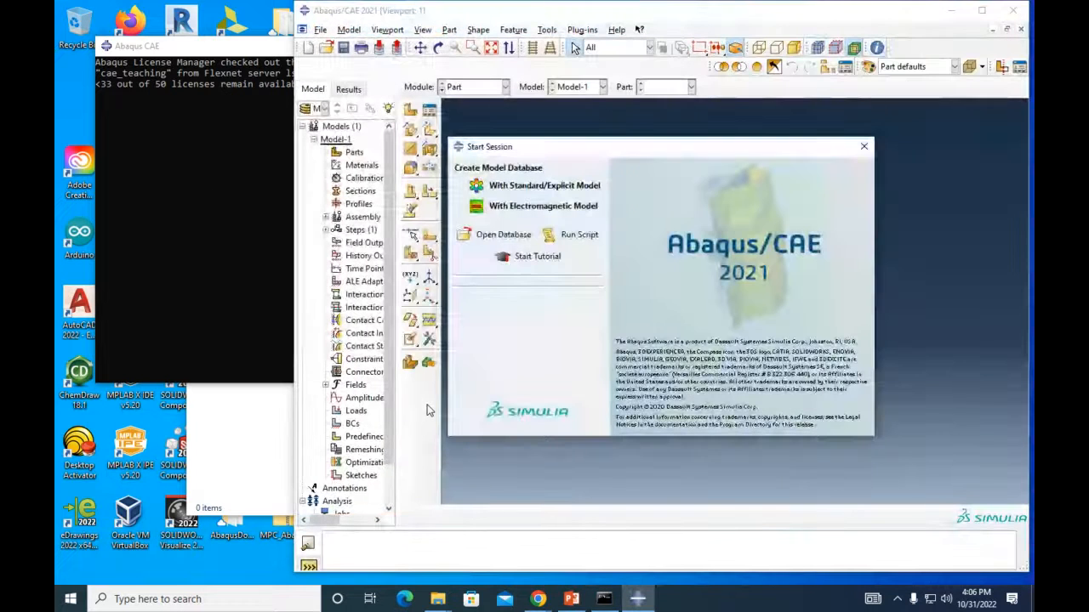
# Dismiss the start session dialog, maximize the program window and set the work directory to the copied folder path
pyautogui.click(864, 146)
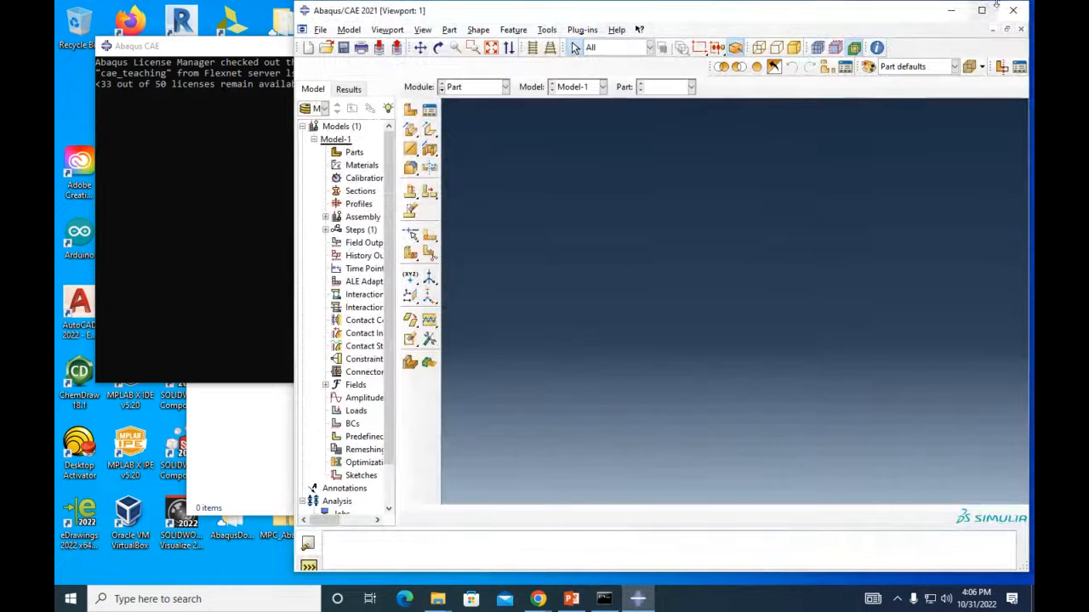
pyautogui.click(987, 11)
pyautogui.click(82, 24)
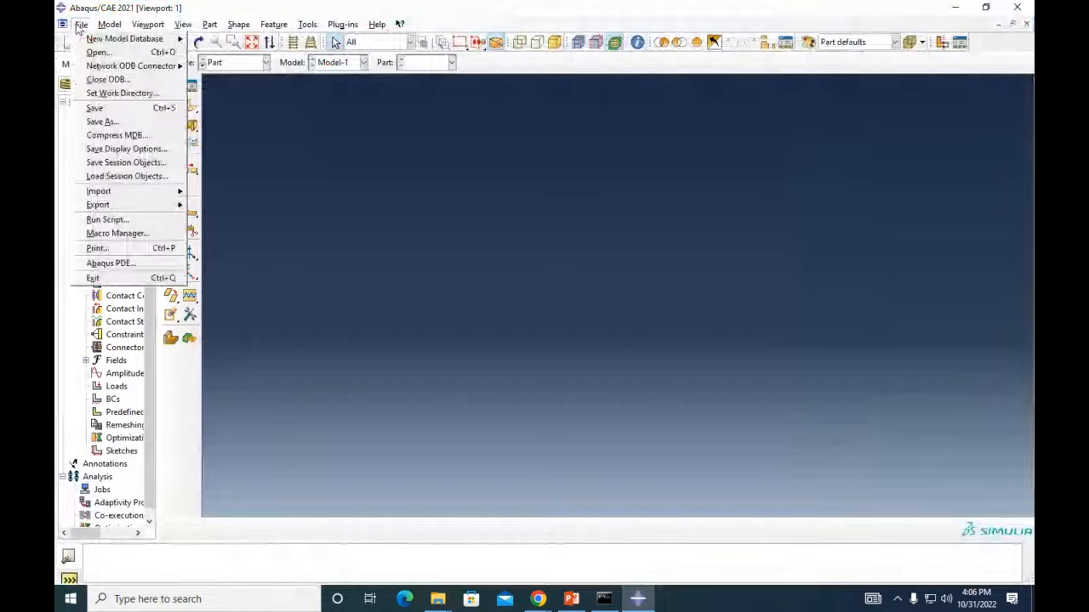
pyautogui.click(126, 95)
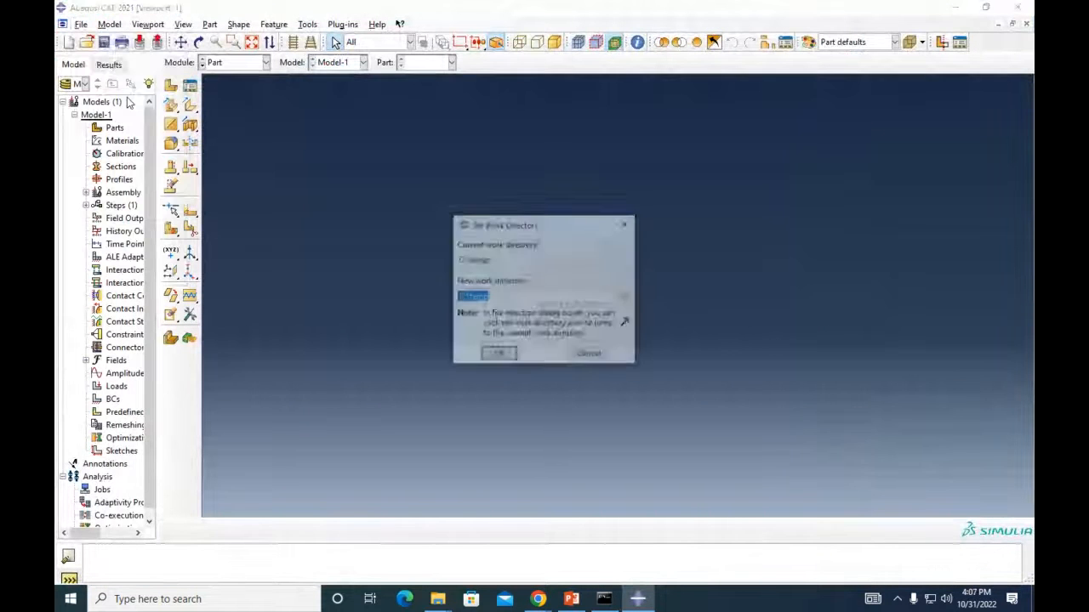
pyautogui.hotkey('ctrl', 'v')
pyautogui.click(496, 355)
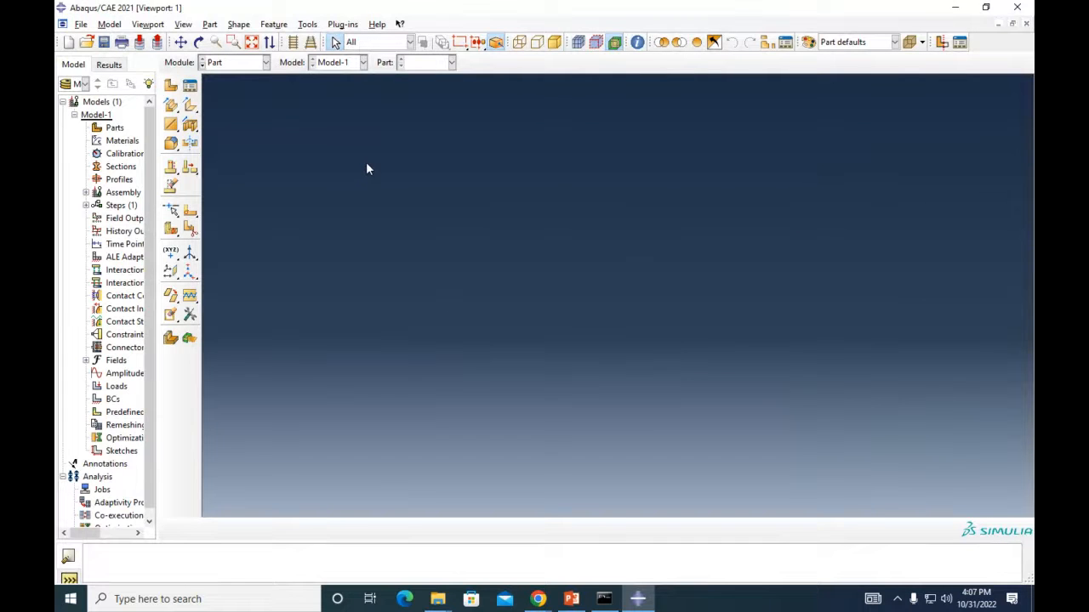
# Create a 2D planar deformable shell part named Plate with an approximate size of 200 and open its sketch
pyautogui.doubleClick(115, 129)
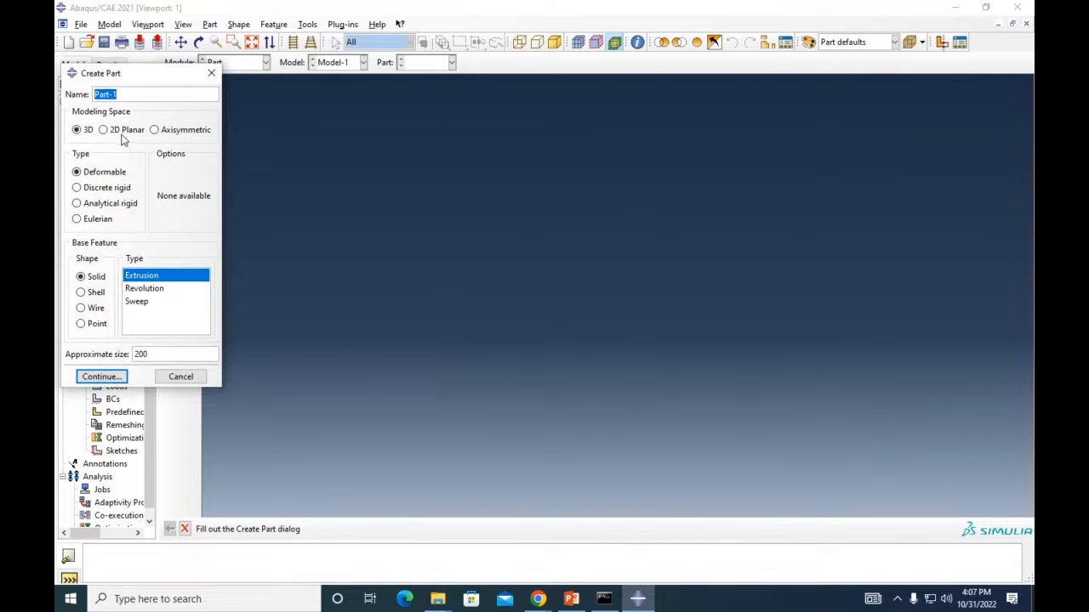
pyautogui.write('Plate')
pyautogui.click(103, 130)
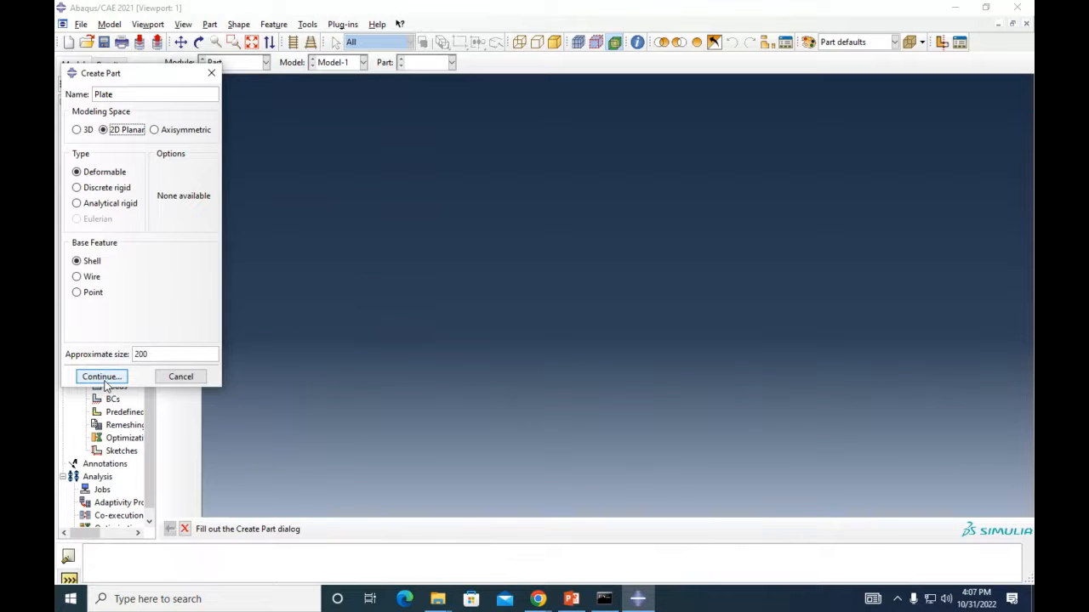
pyautogui.click(102, 377)
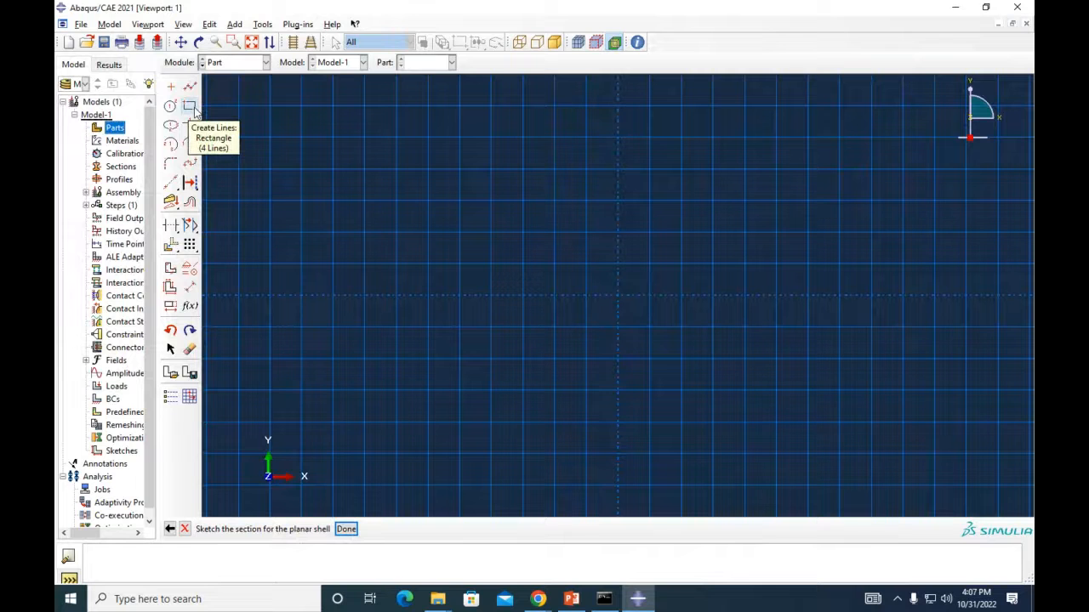
# Start a rectangle in the plate sketch and enter -100,-100 as its starting corner without confirming it
pyautogui.click(192, 108)
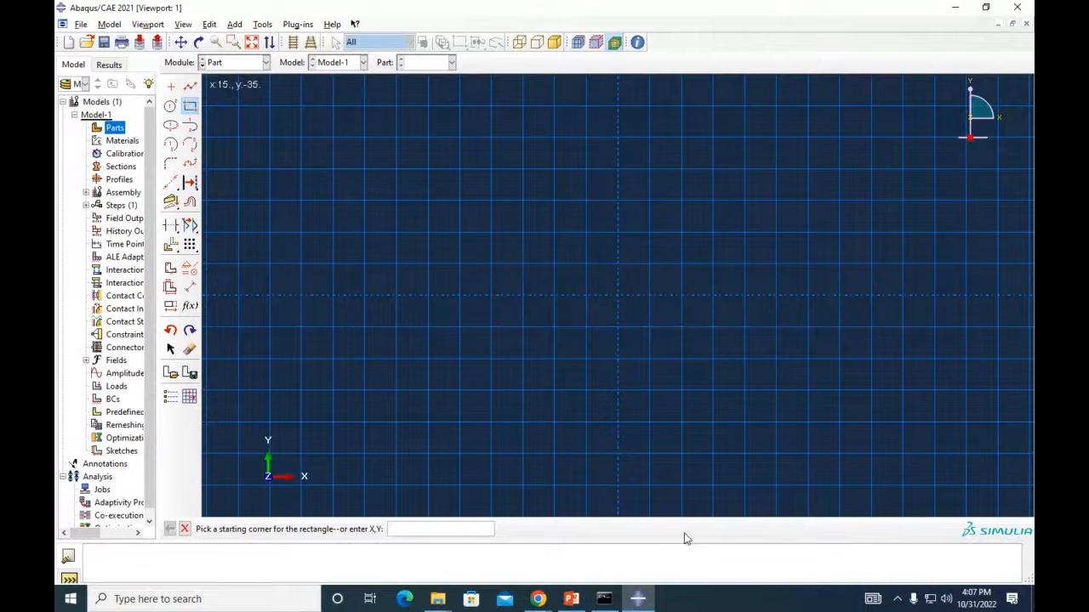
pyautogui.write('100,-100')
# Switch to the PowerPoint slide and set the plate dimensions W = h to 200 mm
pyautogui.click(572, 600)
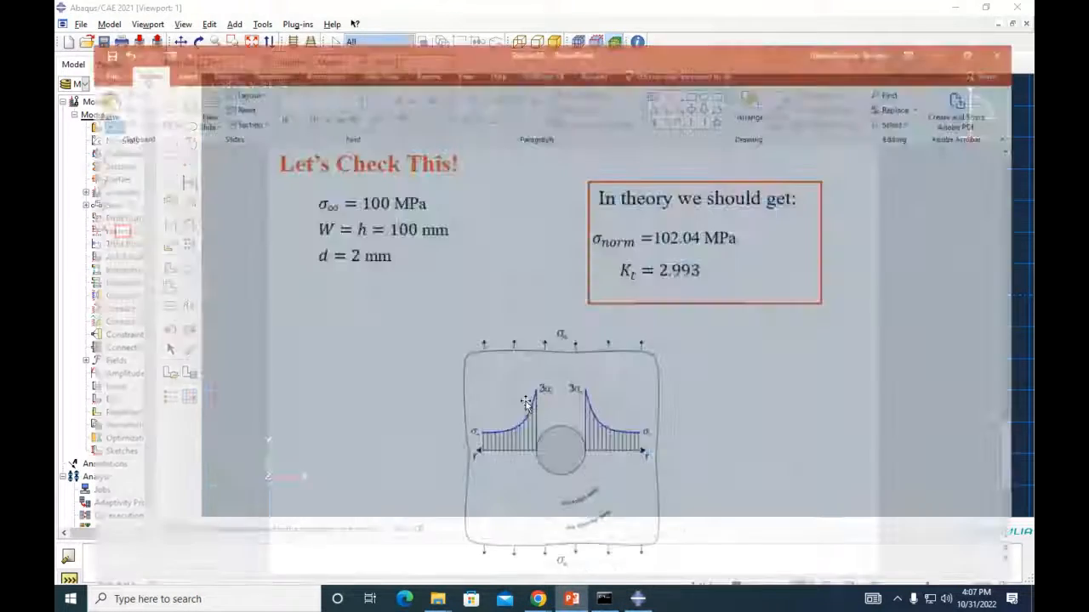
pyautogui.click(376, 197)
pyautogui.write('2')
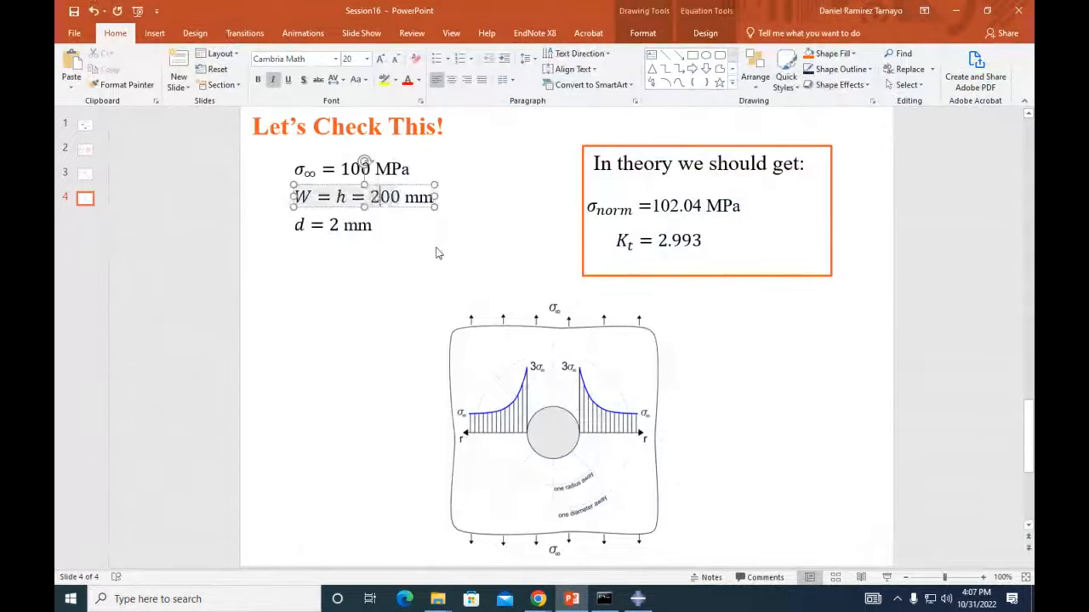
pyautogui.click(438, 250)
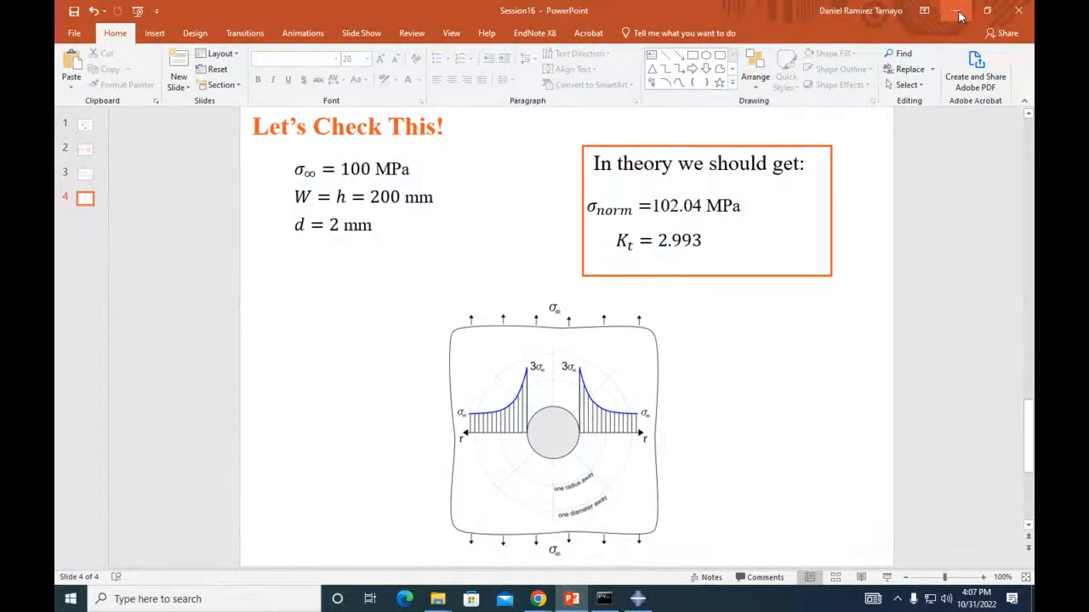
# Set the plate dimensions W = h on the slide back to 100 mm
pyautogui.click(375, 197)
pyautogui.moveTo(369, 198); pyautogui.dragTo(375, 199)
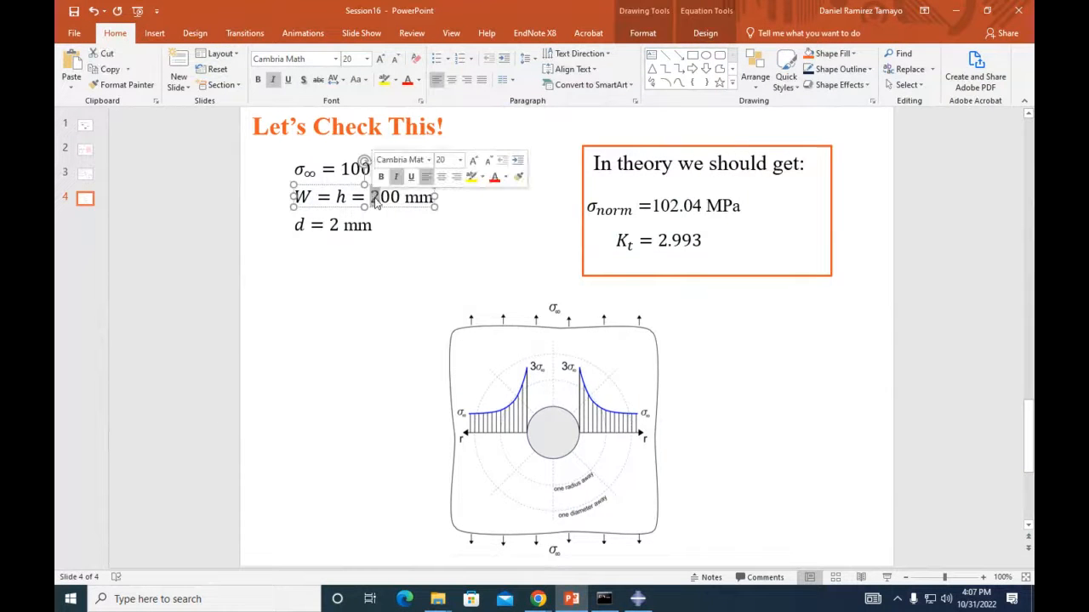
pyautogui.write('1')
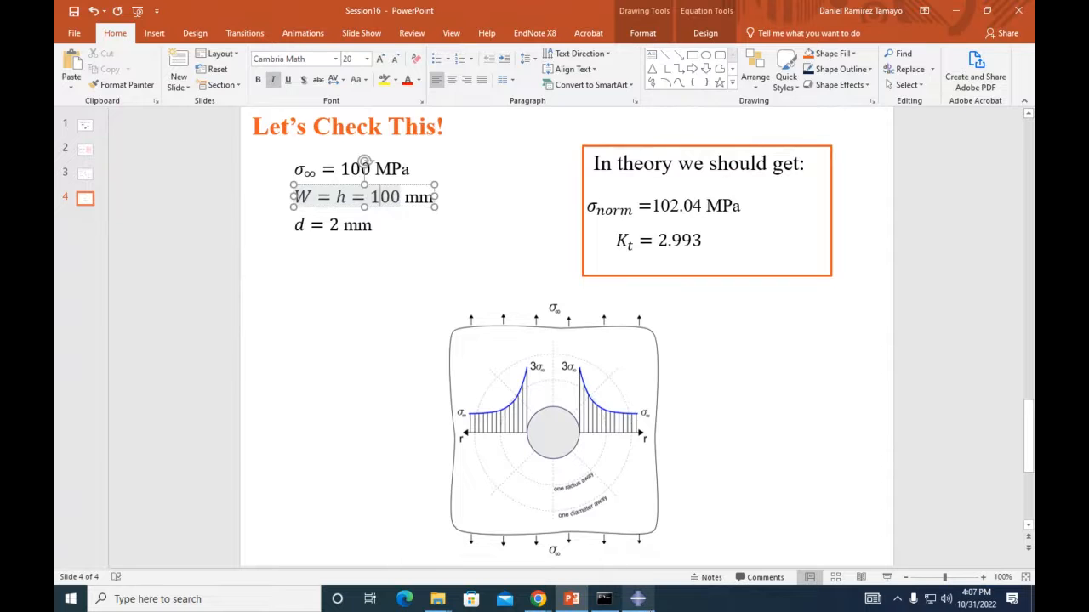
# Return to Abaqus/CAE and draw the rectangle from starting corner -50,-50 to opposite corner 50,50
pyautogui.click(638, 599)
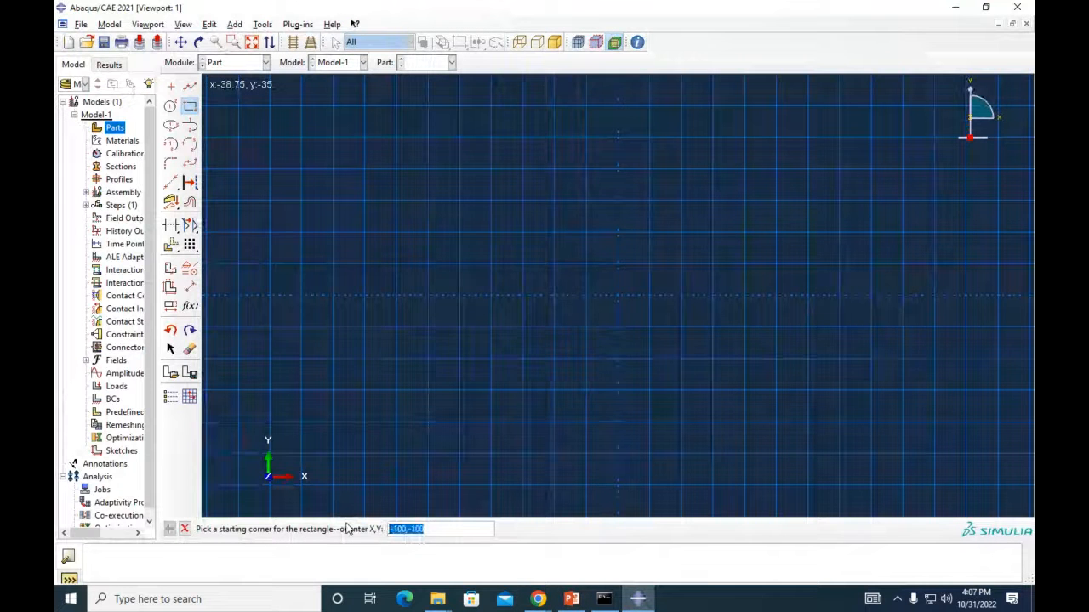
pyautogui.write('-5')
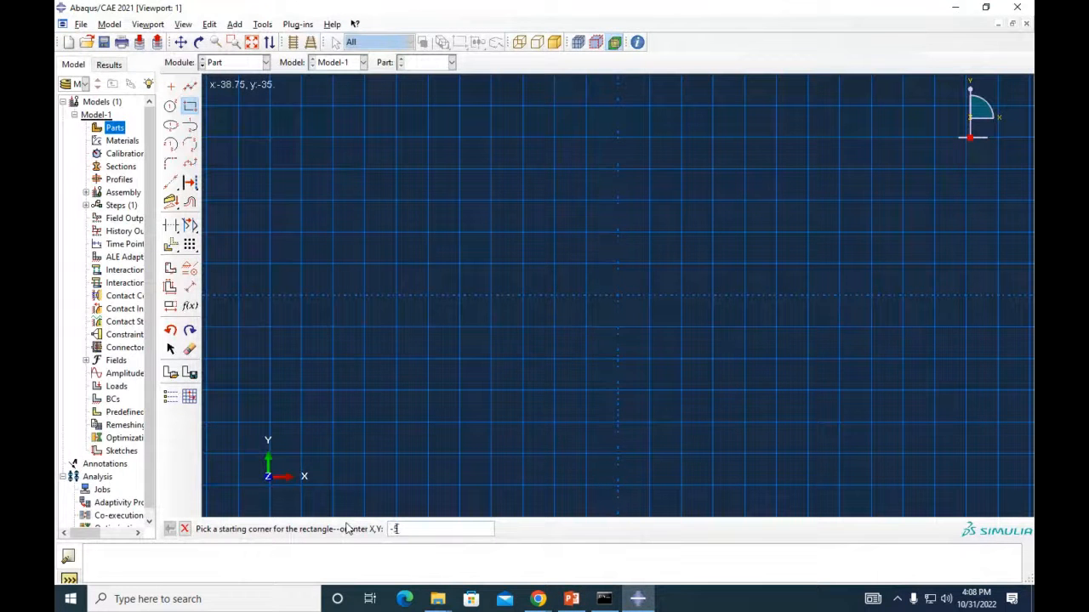
pyautogui.write('0,-50')
pyautogui.press('Return')
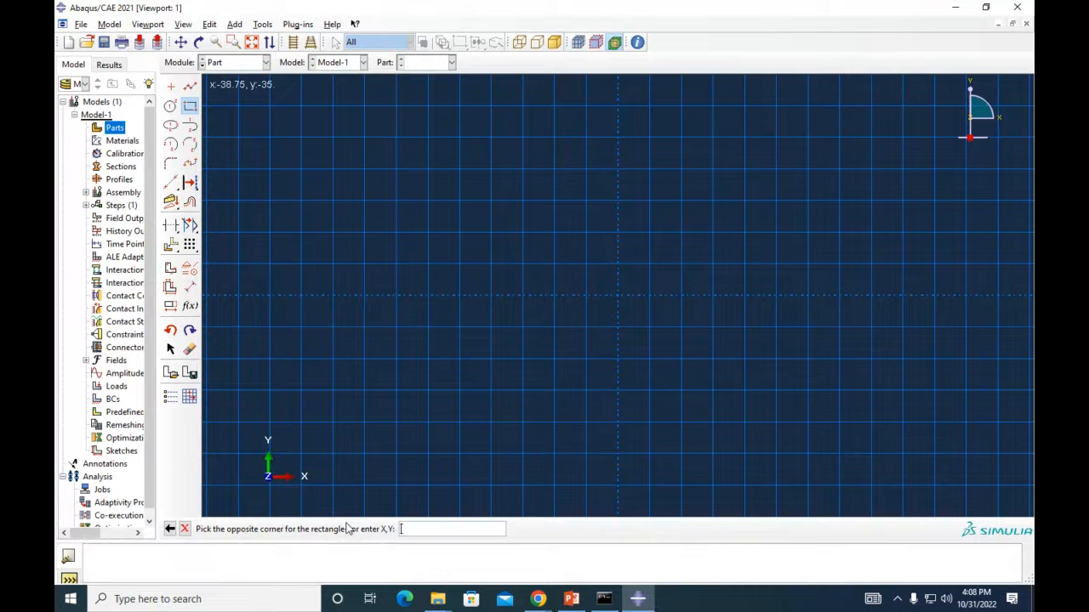
pyautogui.write('50,50')
pyautogui.press('Return')
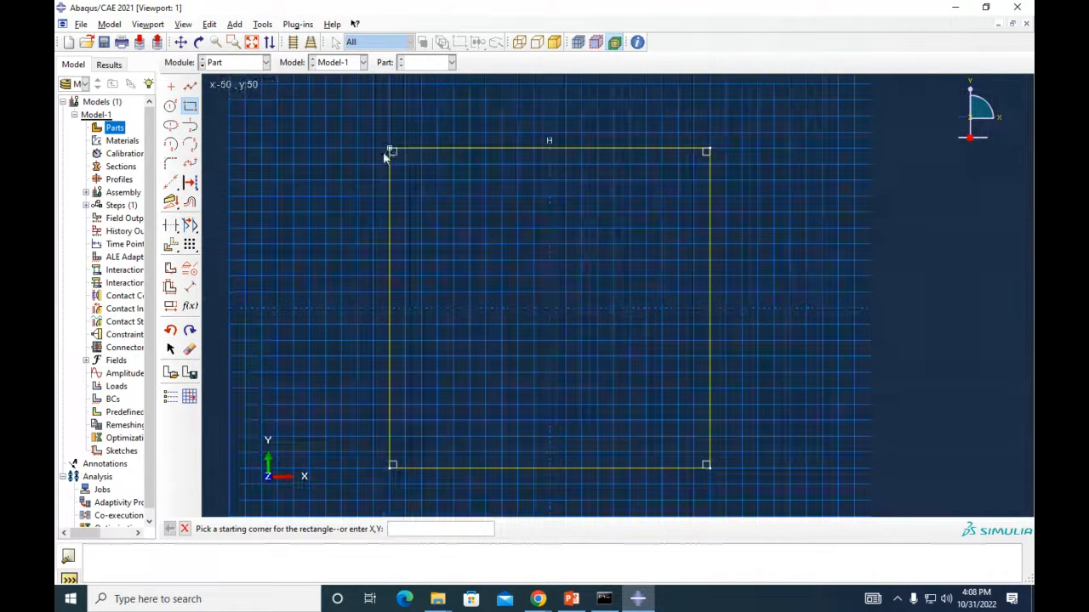
# Check the rectangle's width and height with the dimension tool, without placing any dimension
pyautogui.click(190, 288)
pyautogui.click(511, 151)
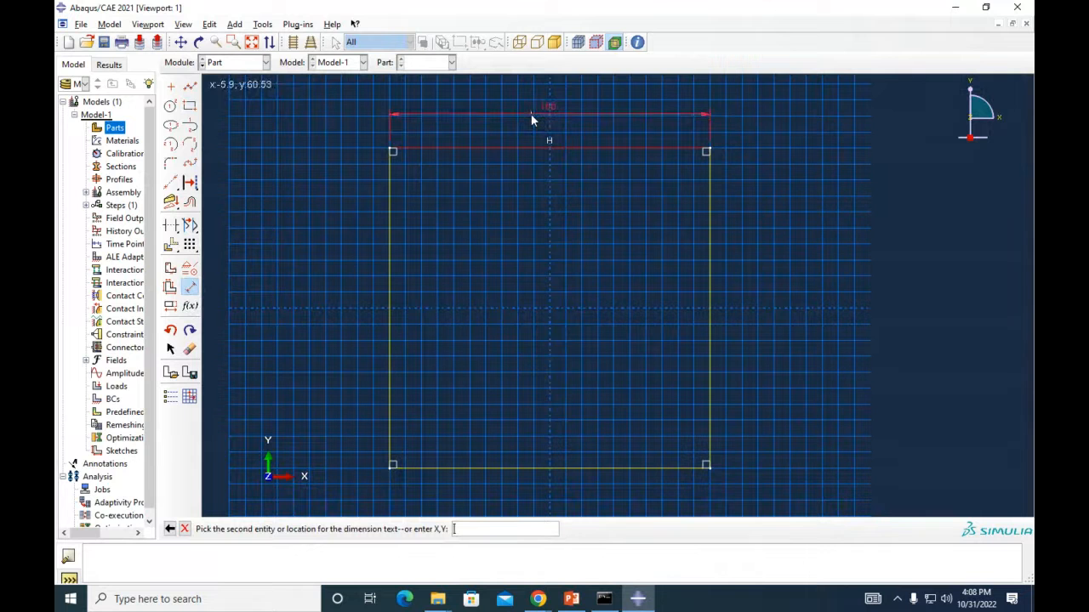
pyautogui.press('Escape')
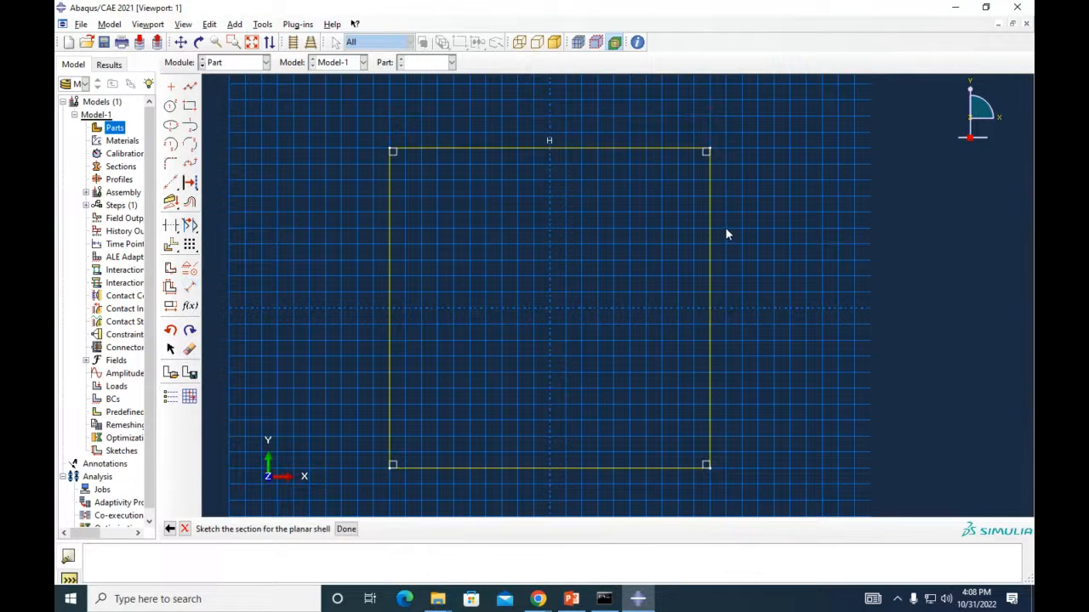
pyautogui.click(189, 288)
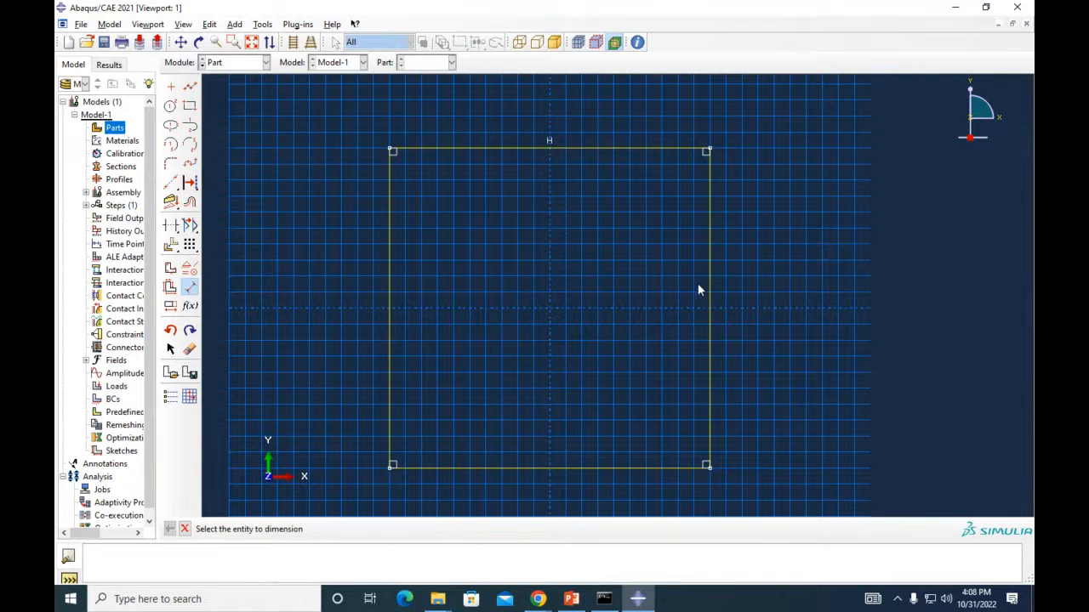
pyautogui.click(709, 294)
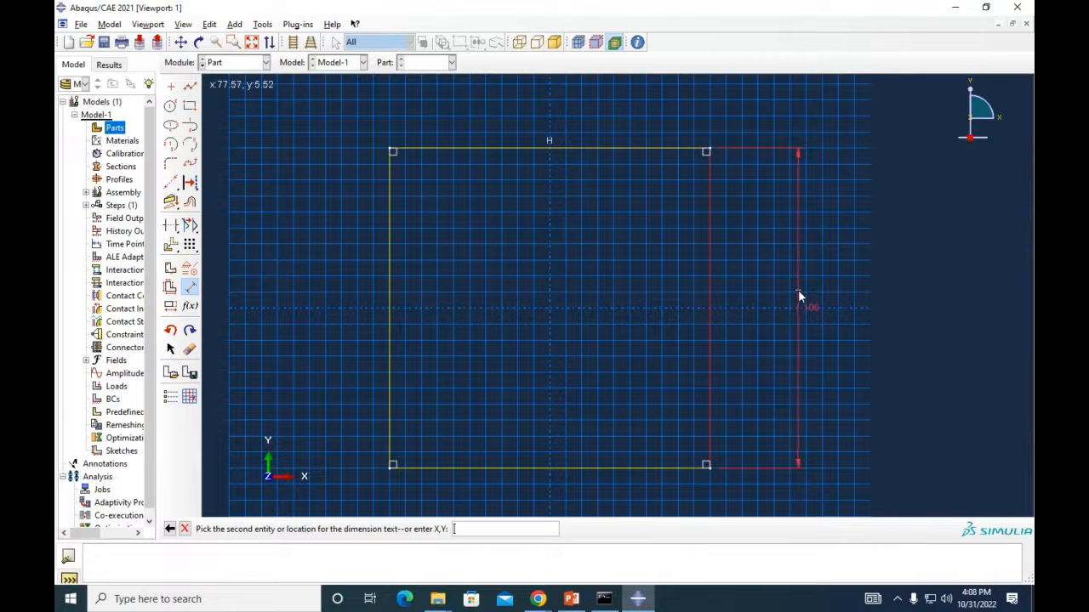
pyautogui.press('Escape')
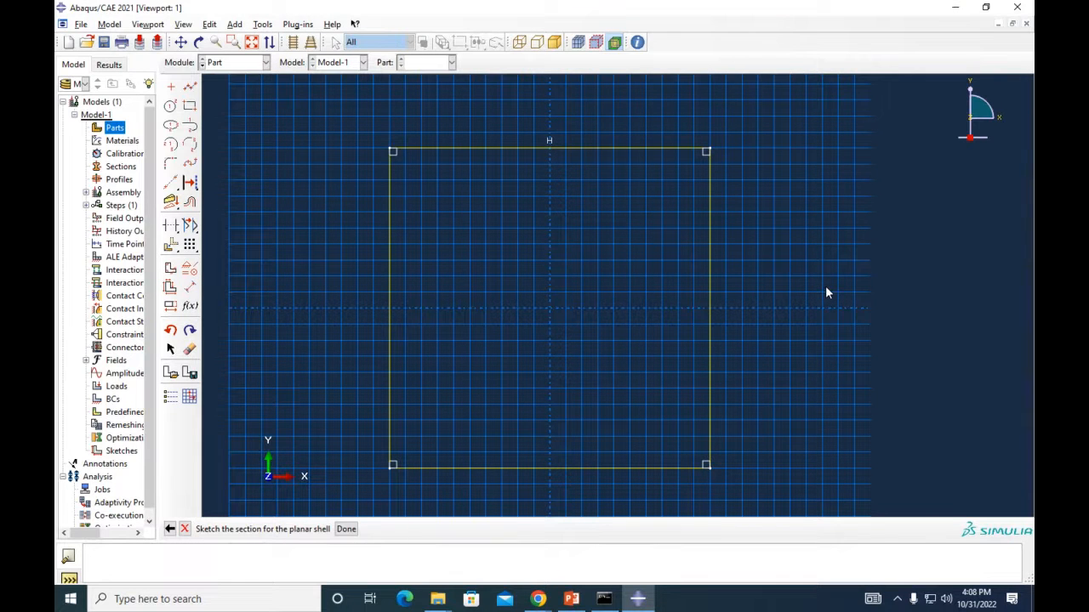
# Draw a circle for the hole centred at 0,0 with its perimeter point at 1,0
pyautogui.click(170, 107)
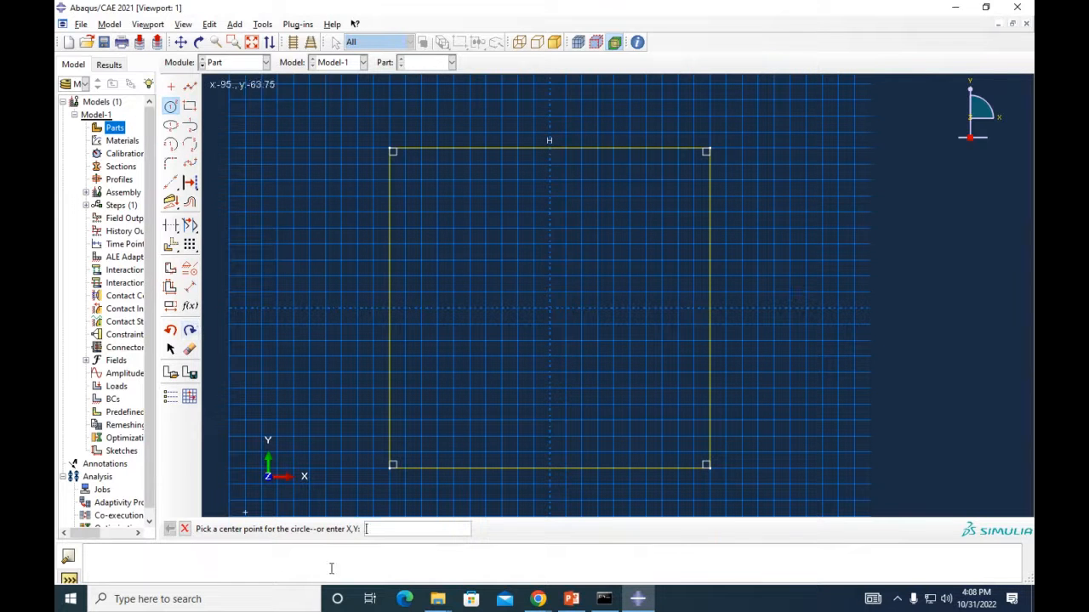
pyautogui.write('0,0')
pyautogui.press('Return')
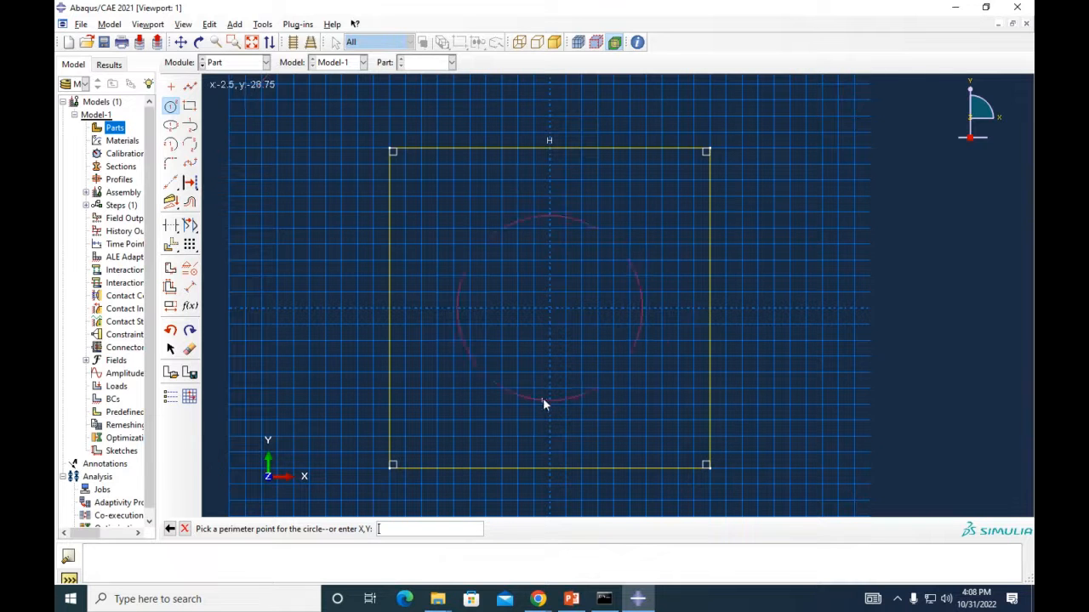
pyautogui.scroll(3, 555, 333)
pyautogui.scroll(-5, 555, 325)
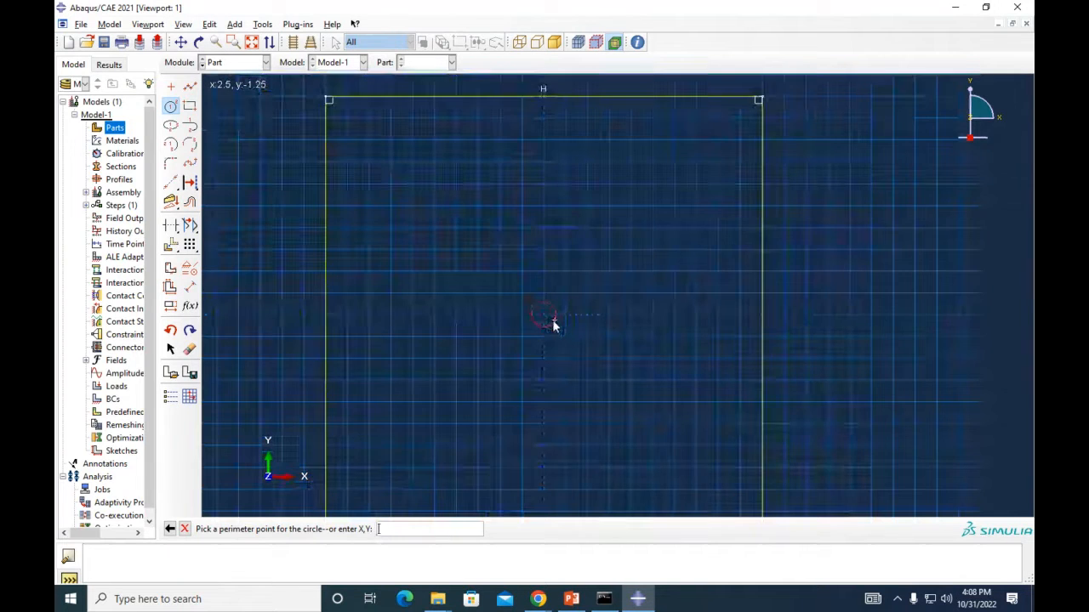
pyautogui.scroll(-2, 552, 325)
pyautogui.write('1')
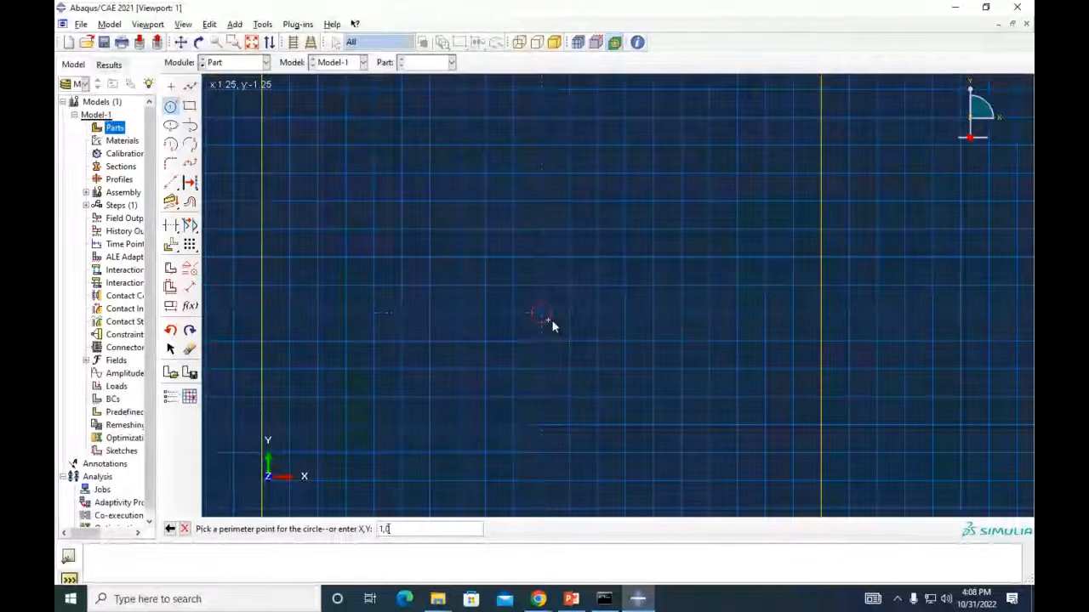
pyautogui.press('Return')
# Check the circle's radius with the dimension tool, without placing the dimension
pyautogui.scroll(-5, 548, 319)
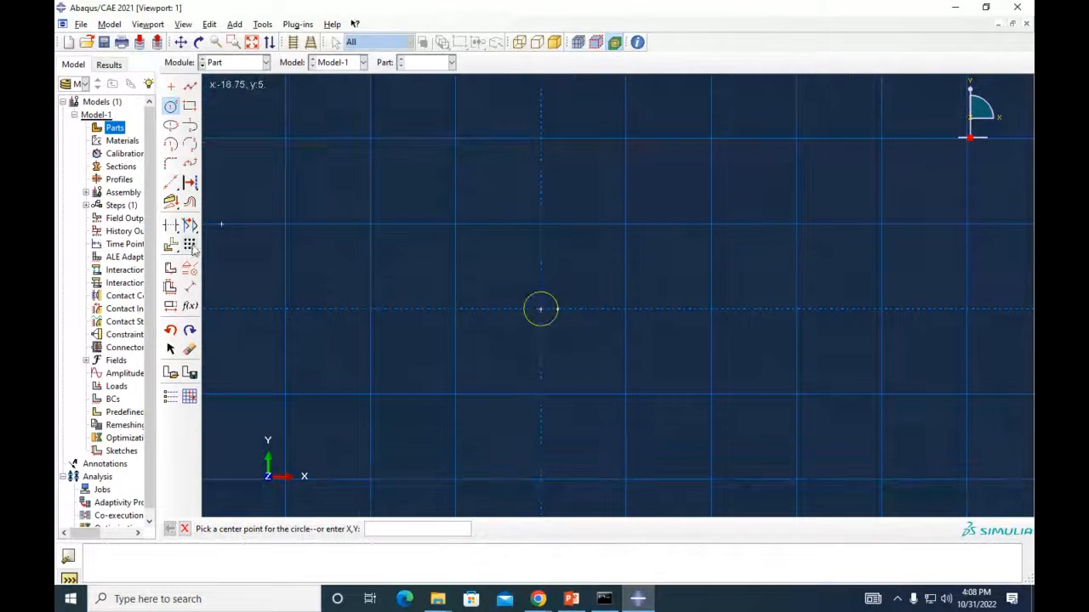
pyautogui.click(189, 286)
pyautogui.click(552, 302)
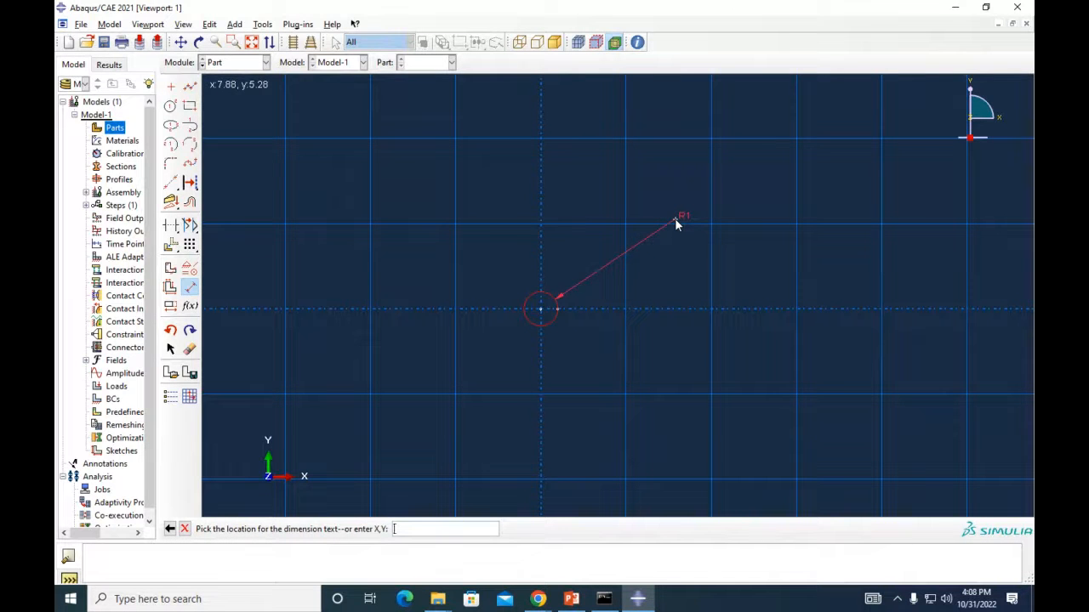
pyautogui.press('Escape')
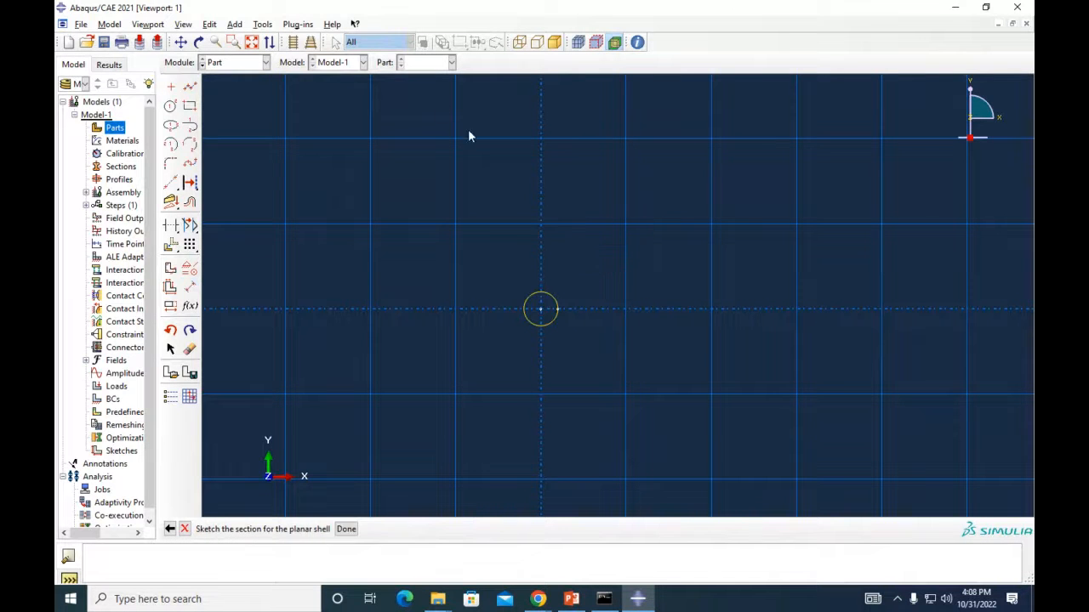
# Finish the sketch of the square with the central circle to create the Plate shell part
pyautogui.click(252, 43)
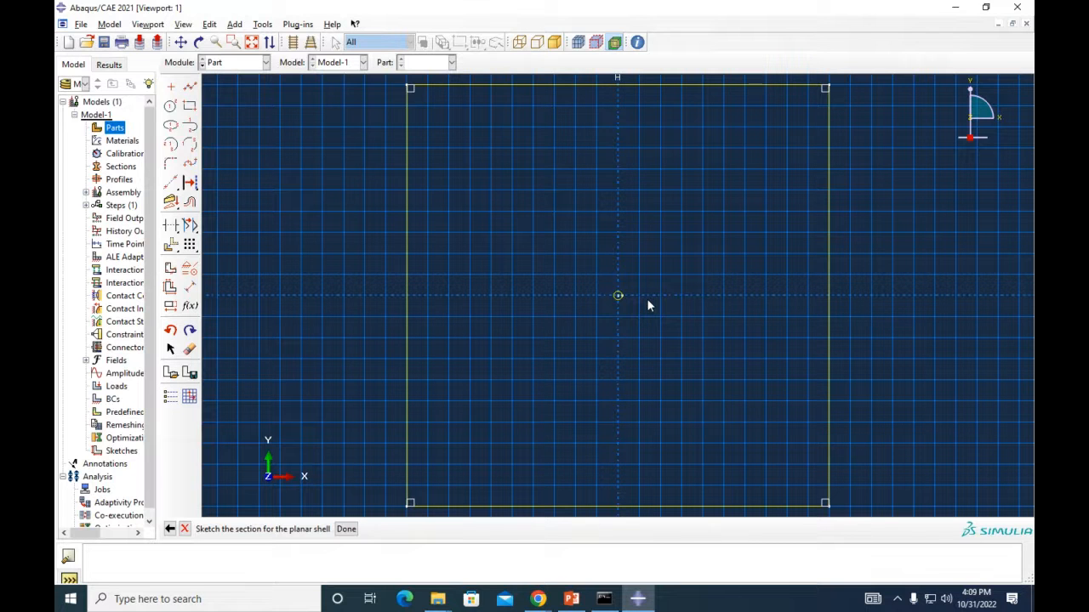
pyautogui.click(345, 529)
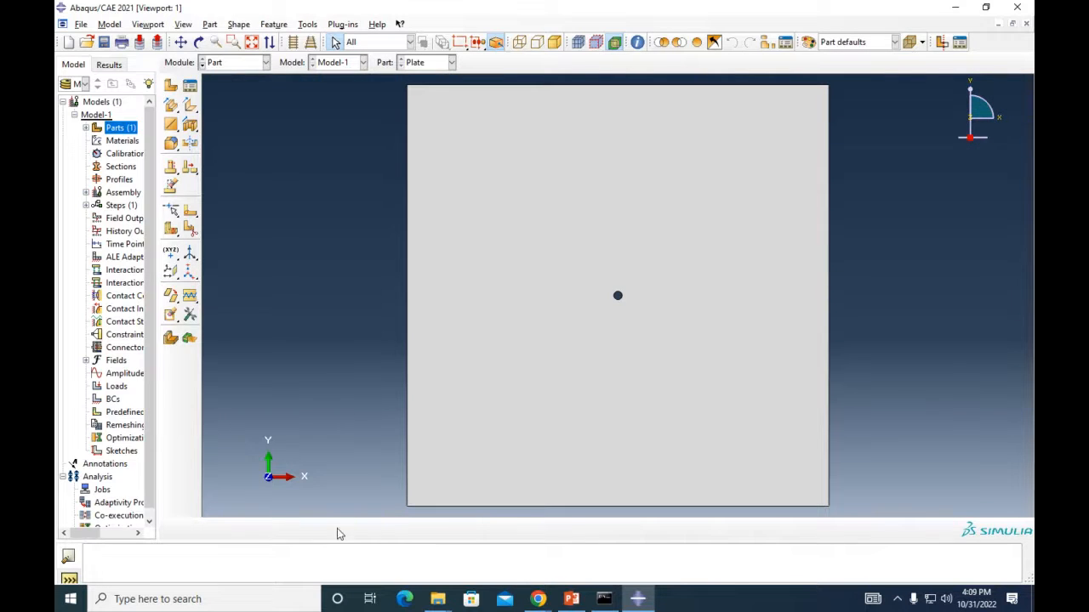
# Create an isotropic elastic material with a Young's modulus of 210e3 and a Poisson's ratio of 0.3
pyautogui.click(116, 142)
pyautogui.doubleClick(116, 141)
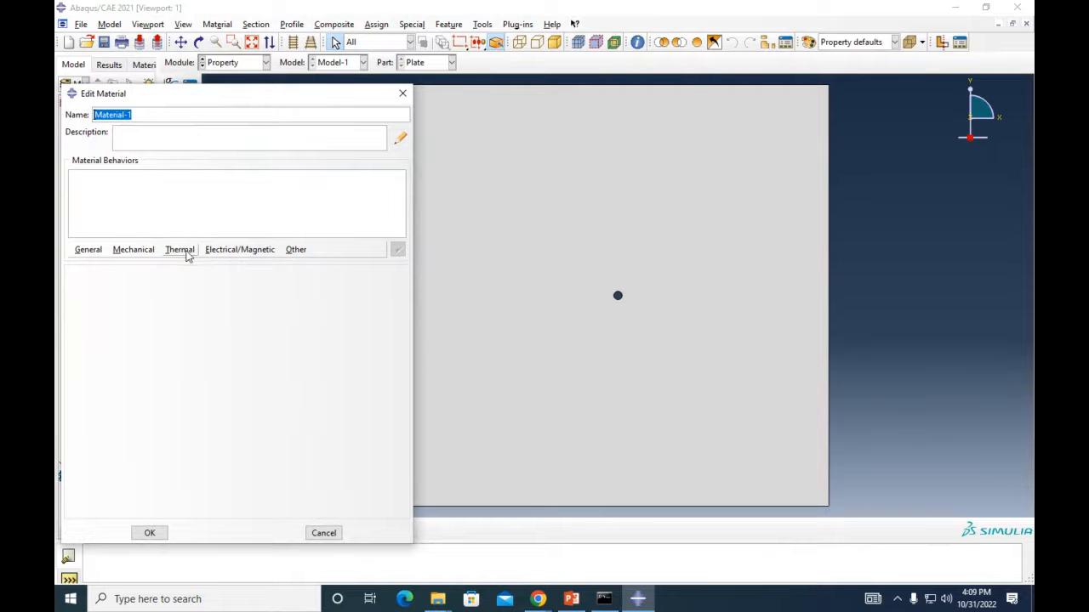
pyautogui.click(134, 250)
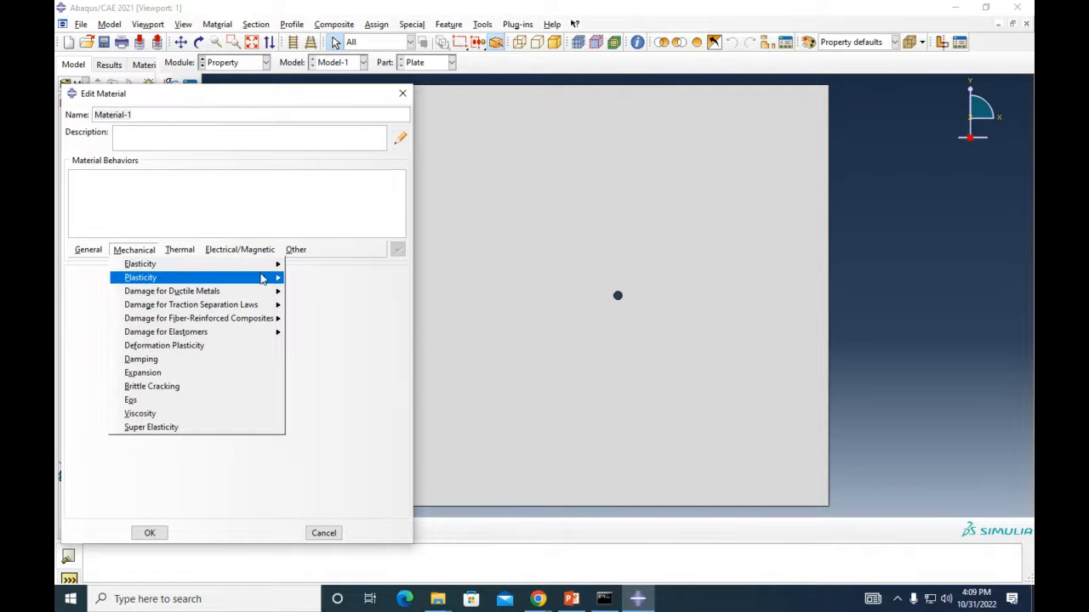
pyautogui.moveTo(272, 264)
pyautogui.click(353, 265)
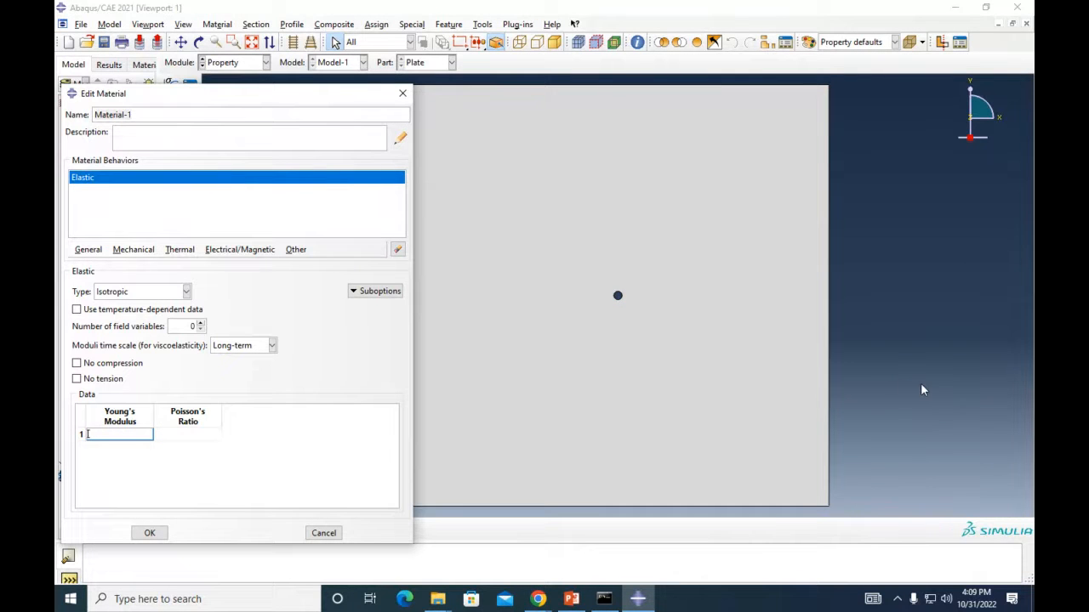
pyautogui.write('210e3')
pyautogui.press('Tab')
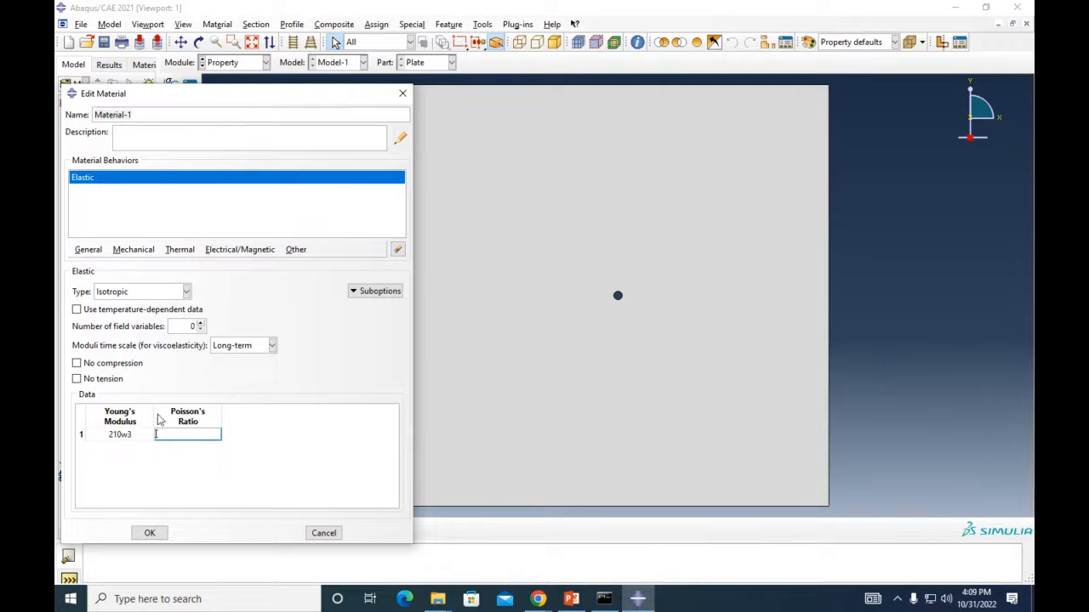
pyautogui.click(136, 434)
pyautogui.write('210e3')
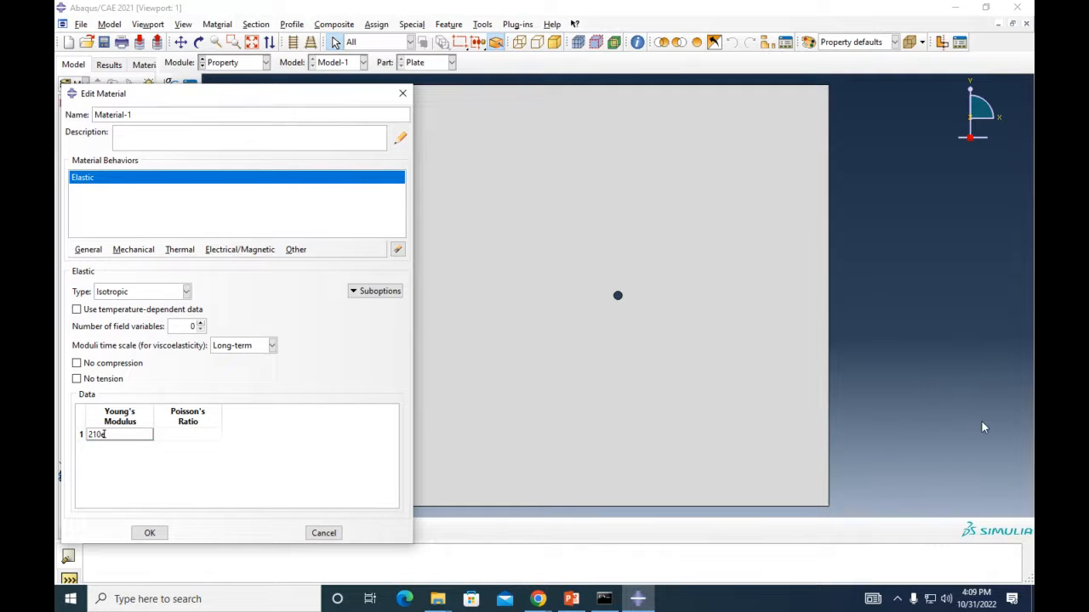
pyautogui.press('Tab')
pyautogui.write('0.3')
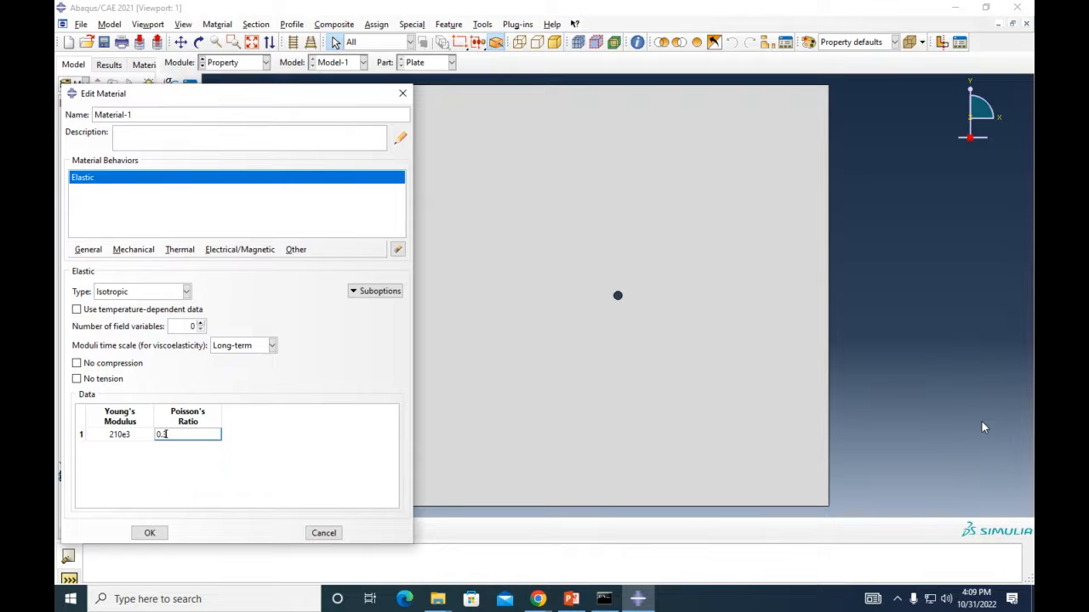
pyautogui.click(150, 533)
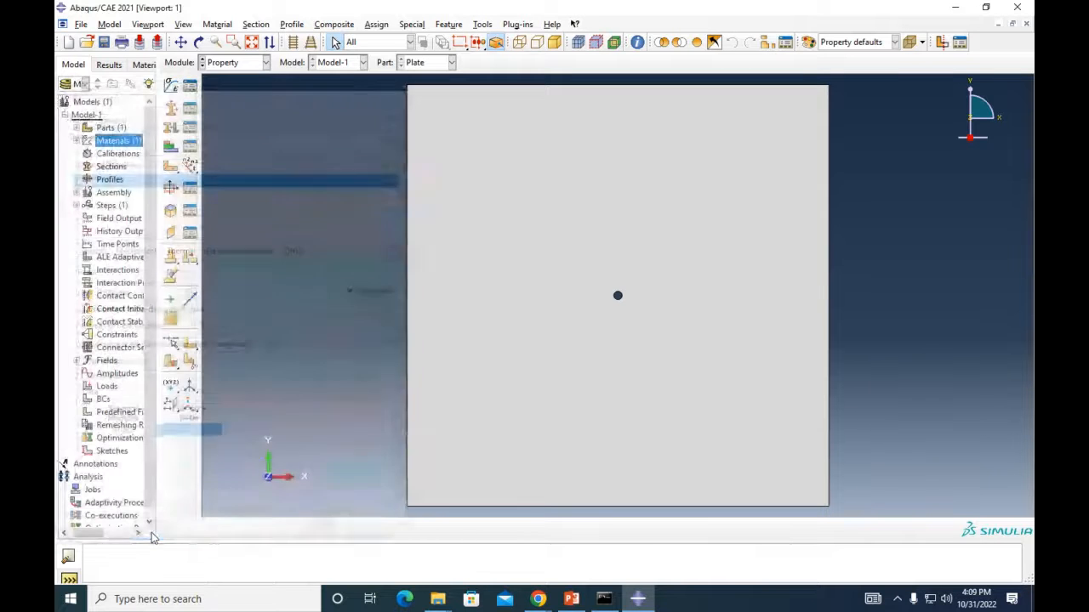
# Create a solid homogeneous section that uses Material-1, leaving the plane stress/strain thickness option off
pyautogui.click(172, 113)
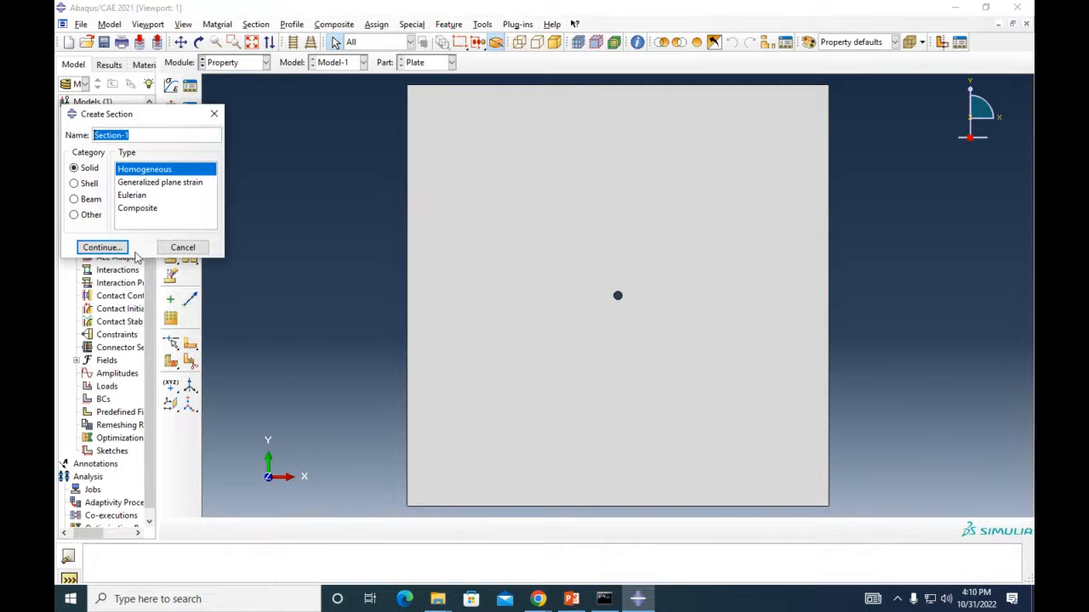
pyautogui.click(105, 248)
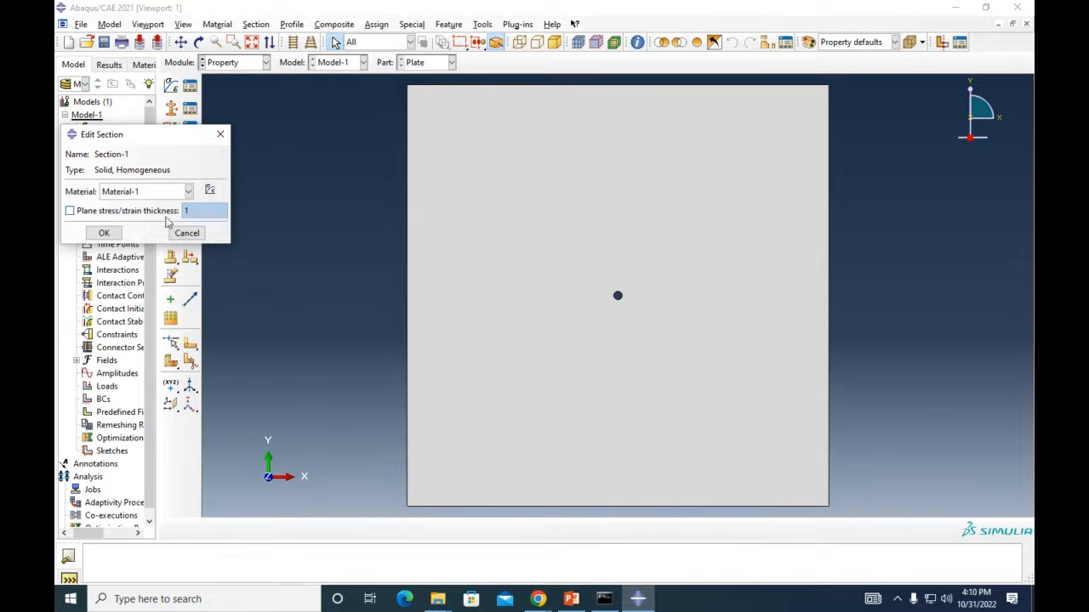
pyautogui.click(104, 234)
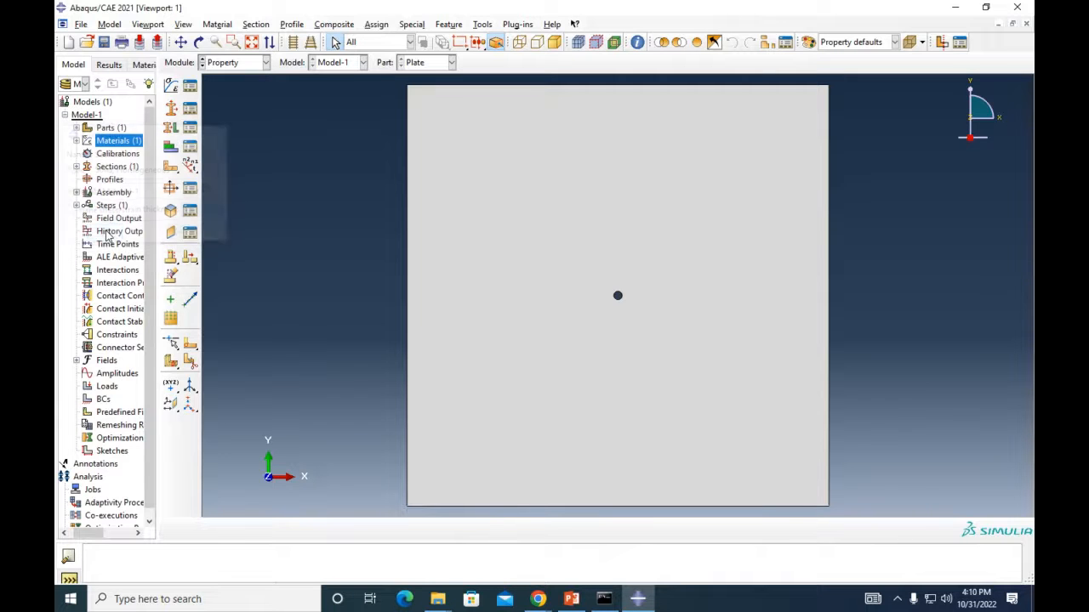
# Assign Section-1 to the whole plate face as Set-1, with the thickness taken from the section
pyautogui.click(176, 127)
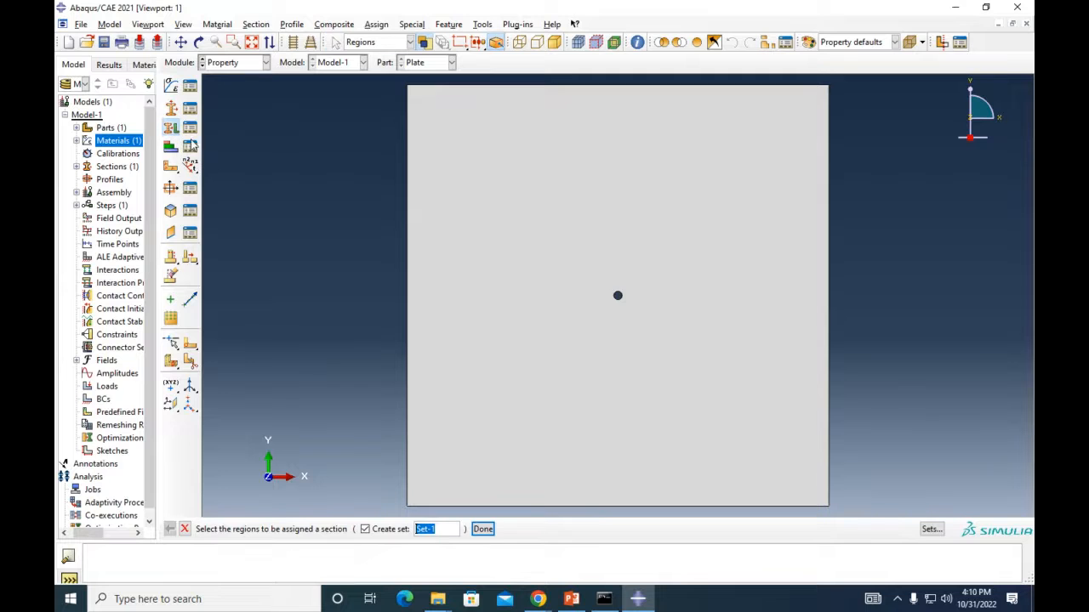
pyautogui.scroll(-1, 591, 219)
pyautogui.click(667, 395)
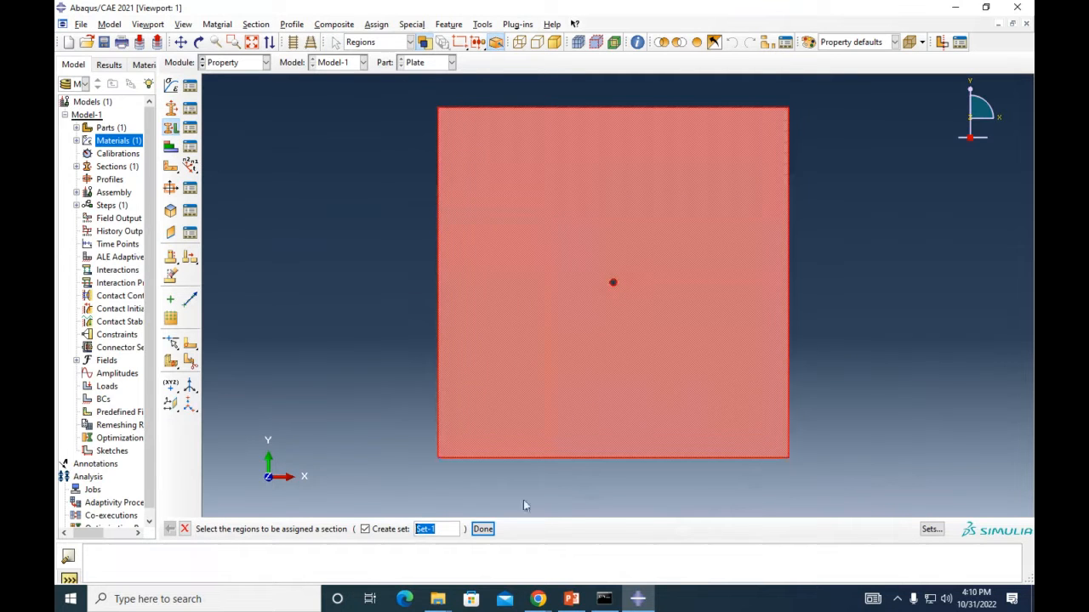
pyautogui.click(483, 530)
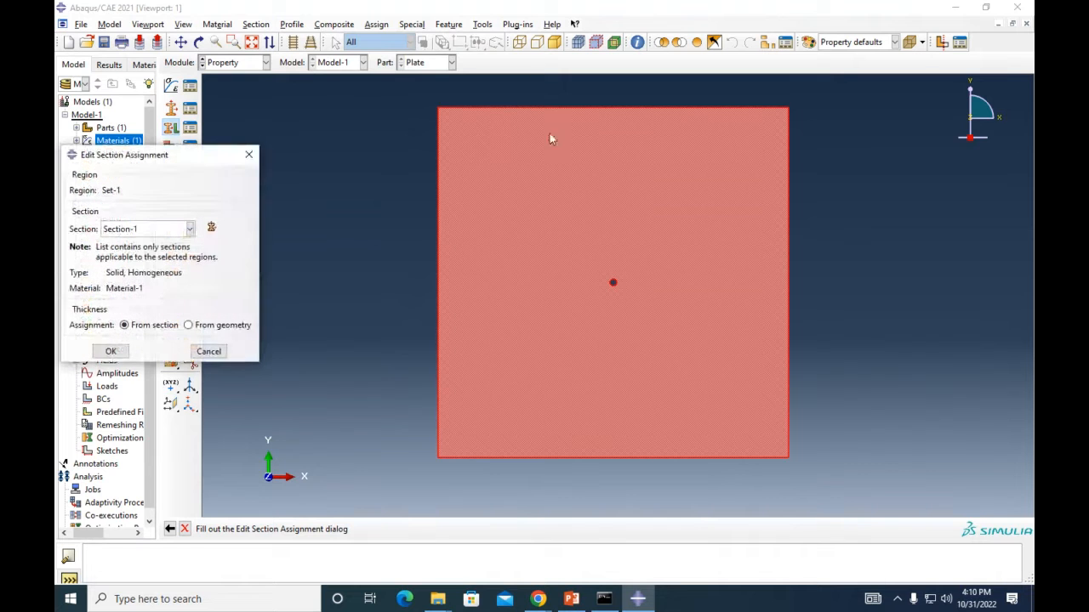
pyautogui.click(110, 352)
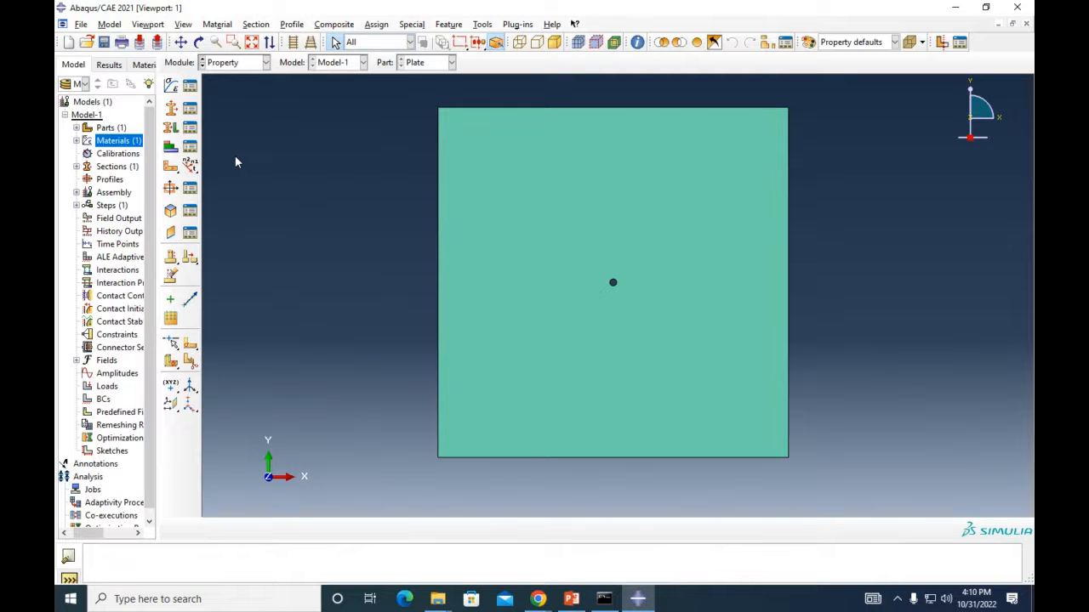
# Add a dependent instance of the Plate part to the assembly
pyautogui.click(77, 192)
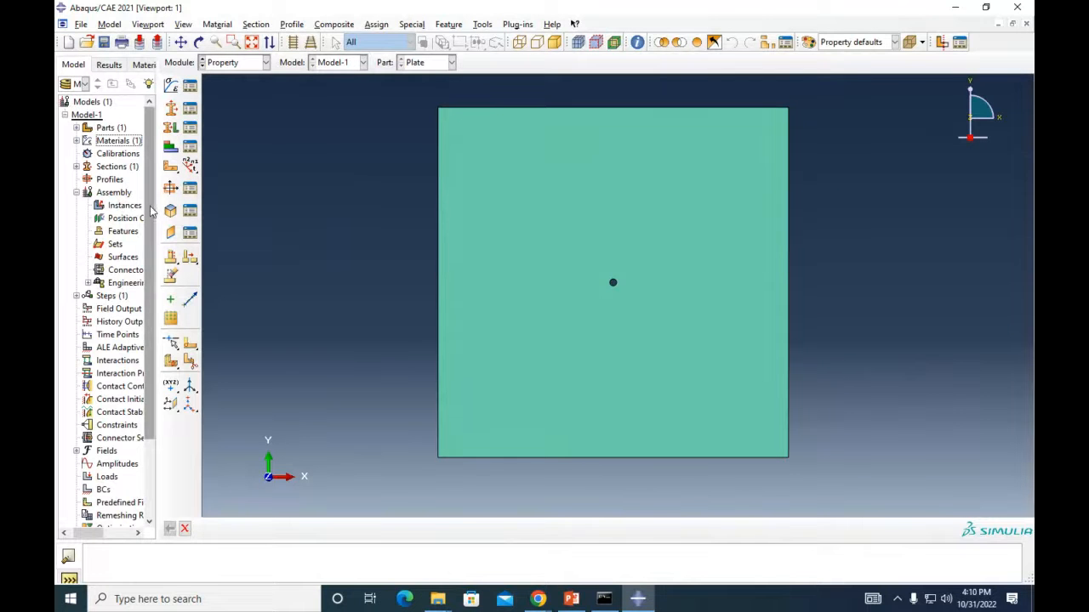
pyautogui.doubleClick(124, 205)
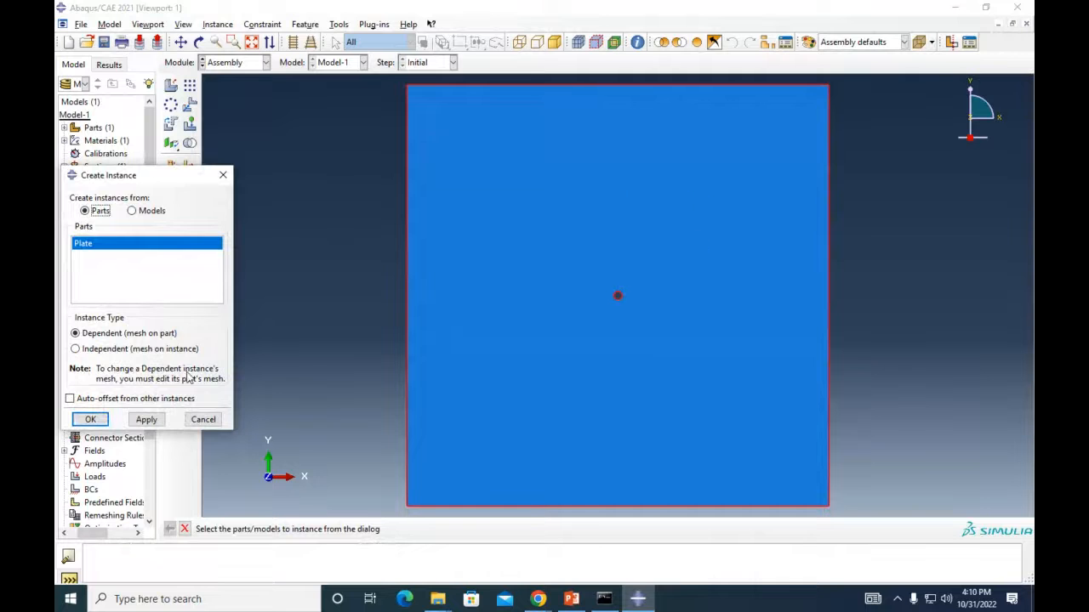
pyautogui.click(90, 419)
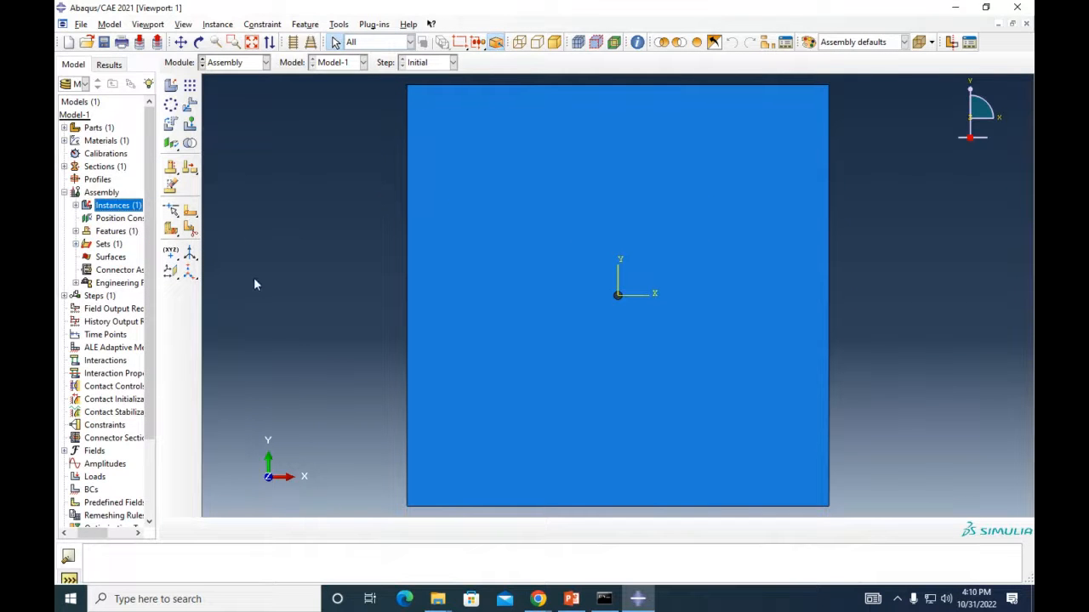
# Create a Static, General analysis step after the Initial step with a time period of 1 and Nlgeom off
pyautogui.click(64, 295)
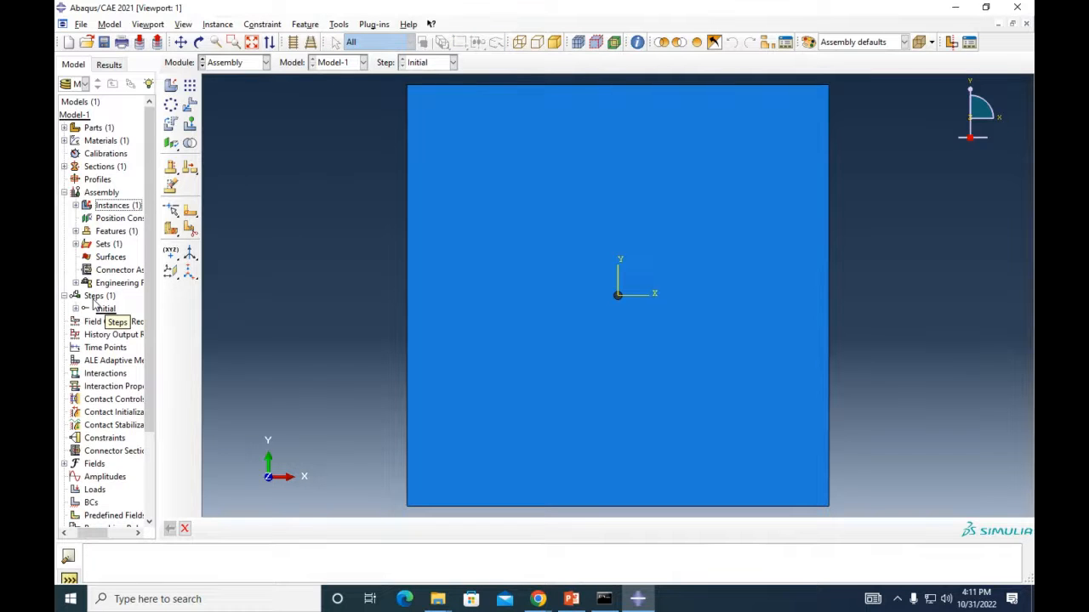
pyautogui.doubleClick(94, 296)
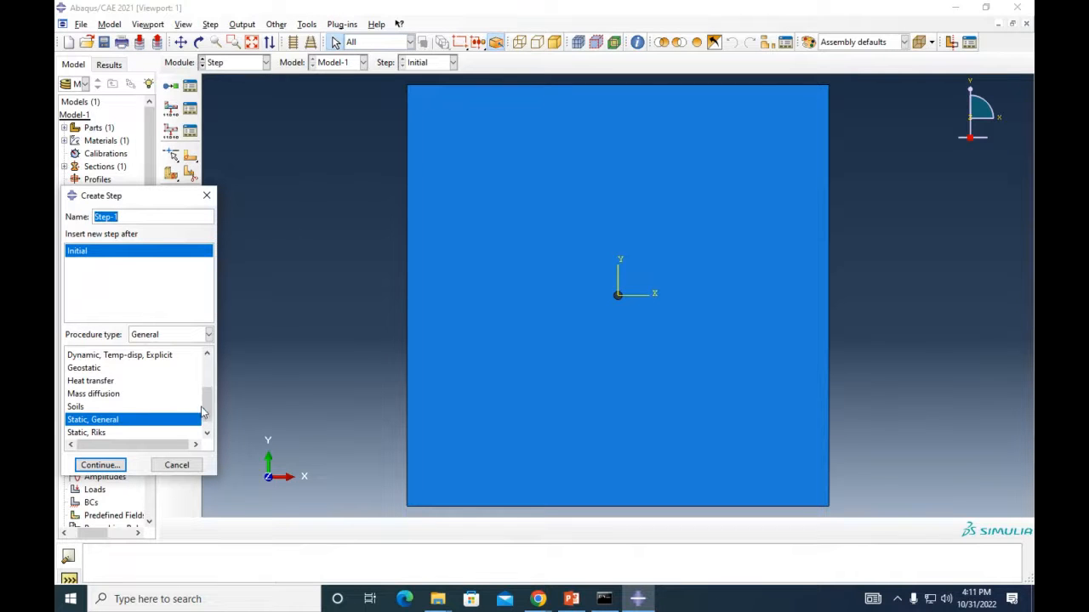
pyautogui.moveTo(204, 409); pyautogui.dragTo(205, 373)
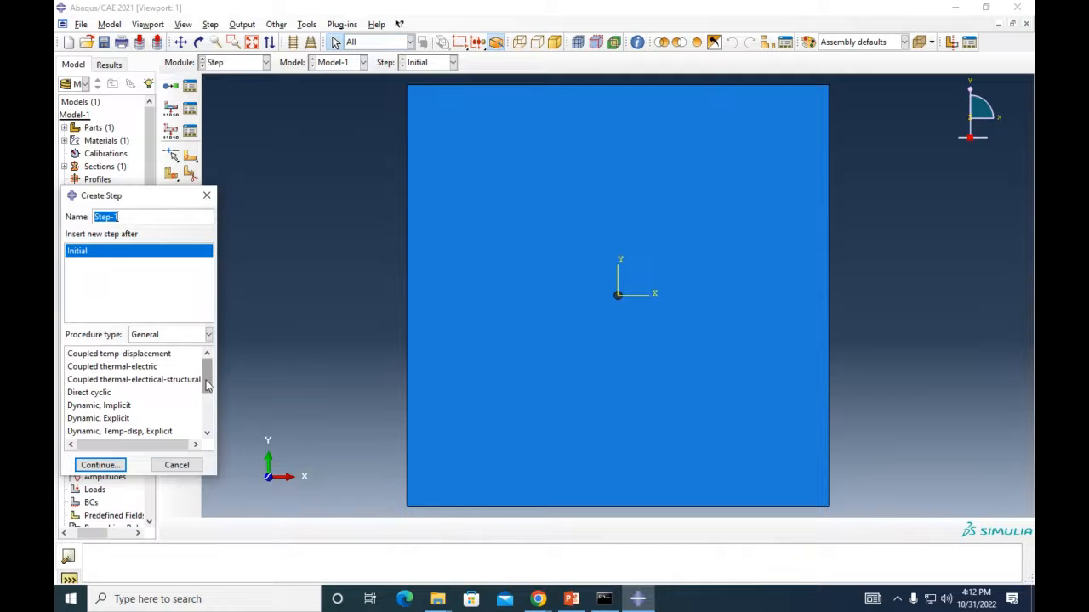
pyautogui.moveTo(207, 378); pyautogui.dragTo(205, 429)
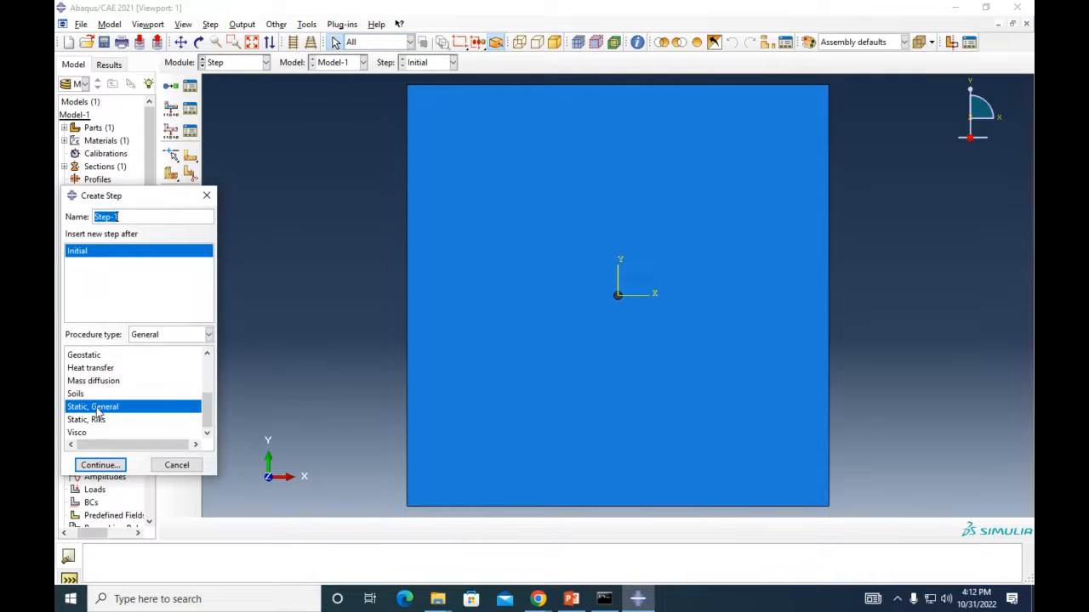
pyautogui.click(100, 466)
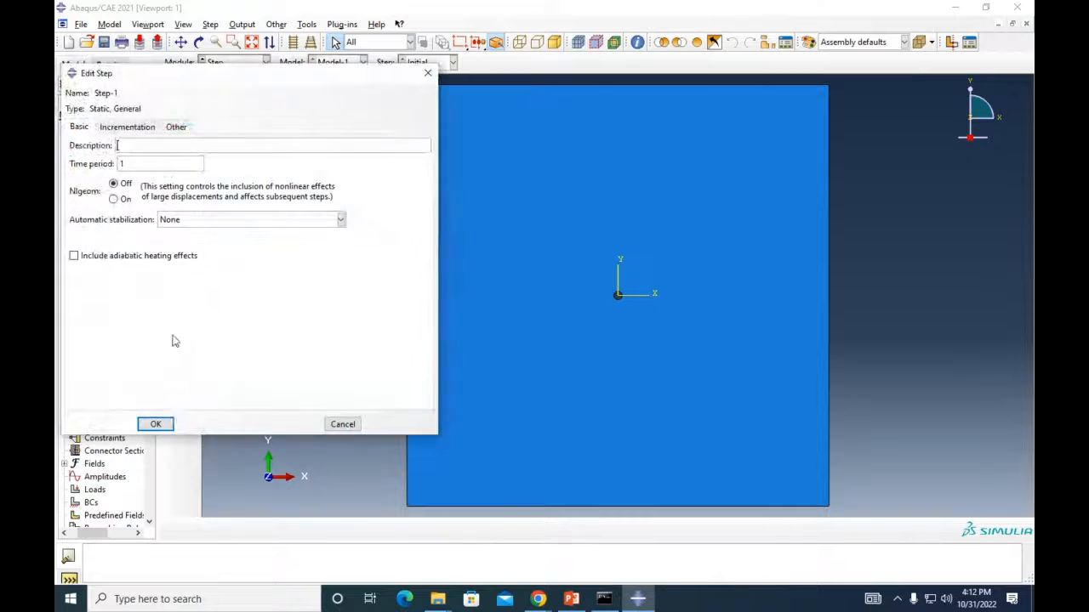
pyautogui.click(156, 424)
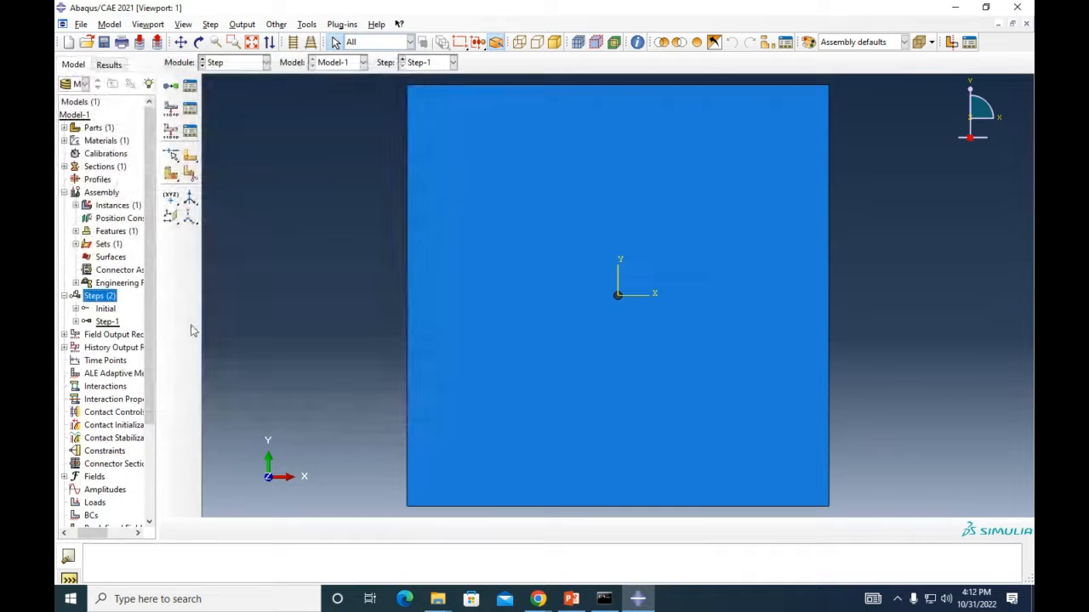
# Widen the model tree slightly and switch to the Mesh module
pyautogui.scroll(-1, 156, 349)
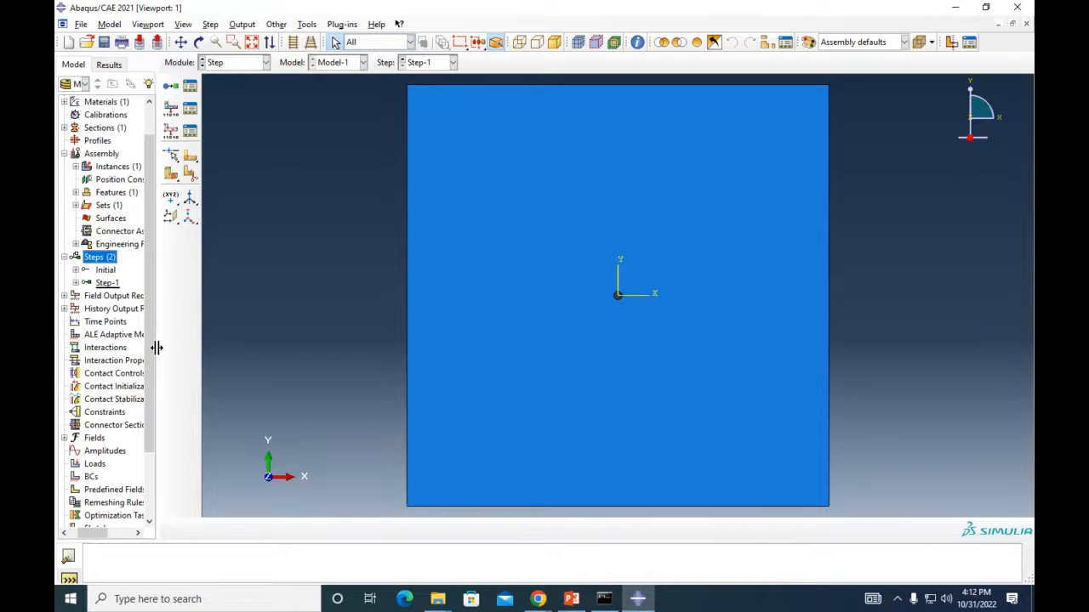
pyautogui.moveTo(157, 347); pyautogui.dragTo(174, 350)
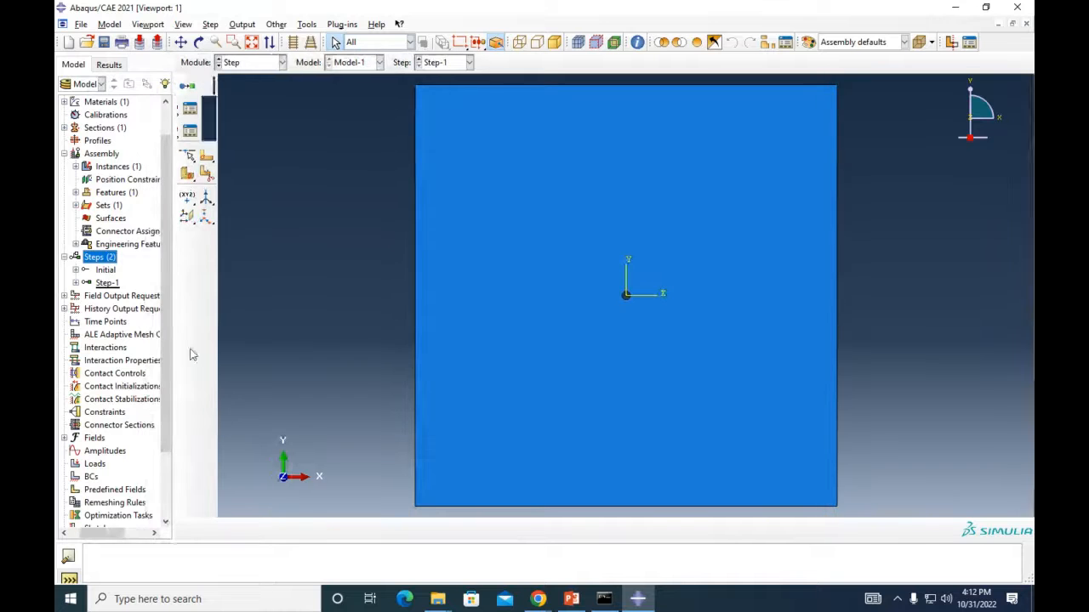
pyautogui.click(264, 65)
pyautogui.click(252, 155)
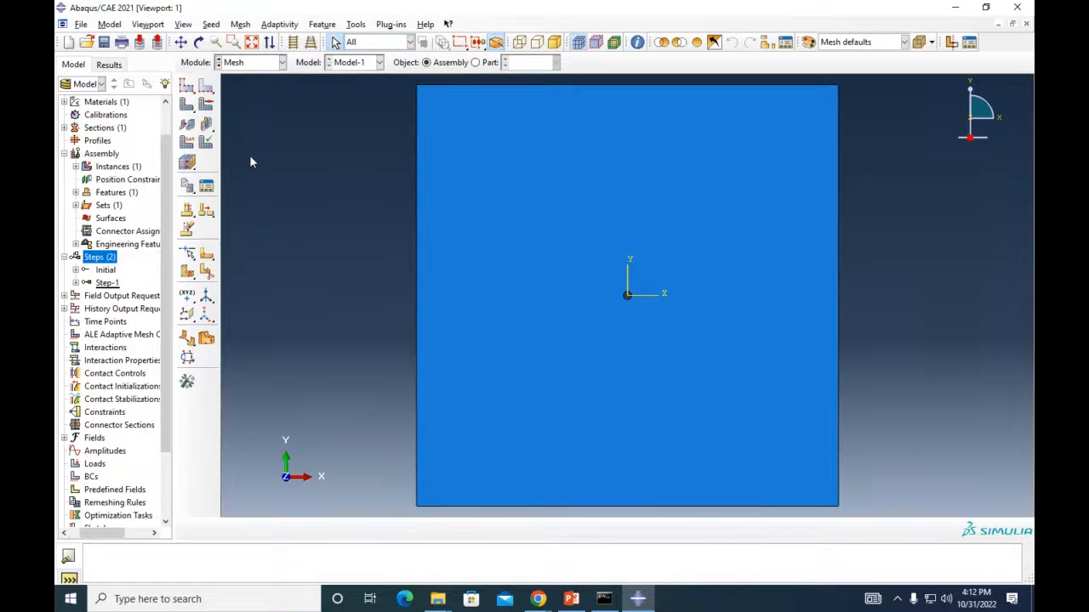
# Try to mesh the dependent plate instance in the assembly
pyautogui.scroll(-3, 348, 204)
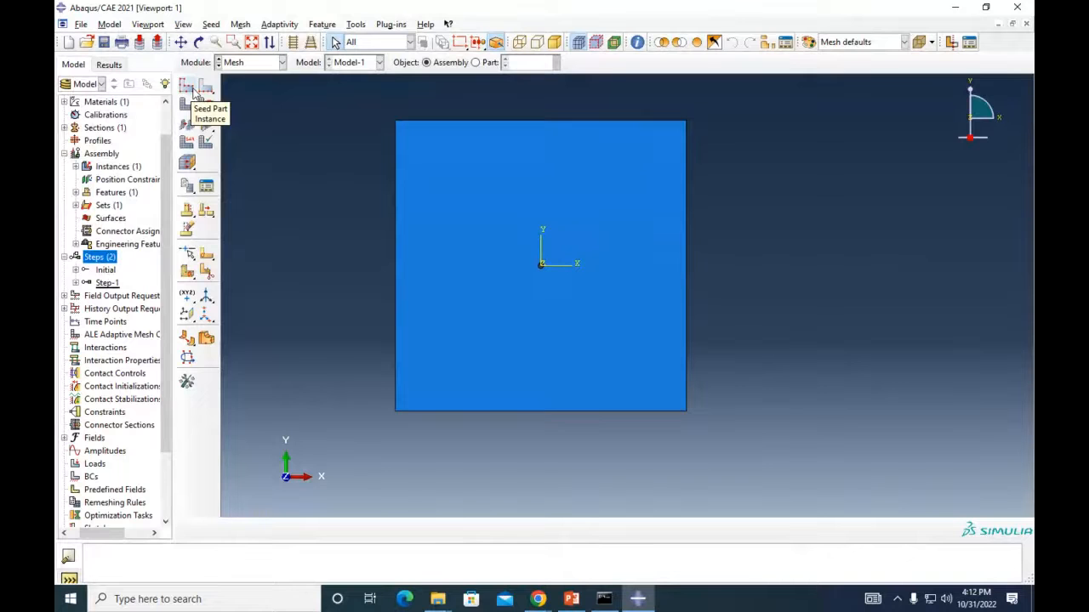
pyautogui.click(193, 90)
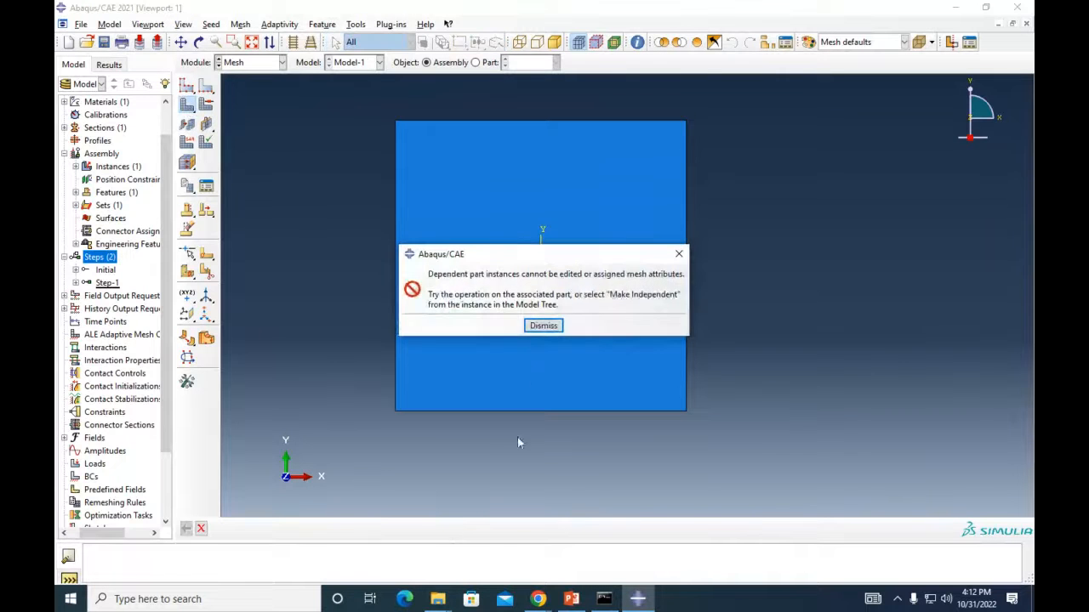
pyautogui.click(542, 325)
# Change the meshing object to the Plate part and mesh it with the default global seeds
pyautogui.click(474, 62)
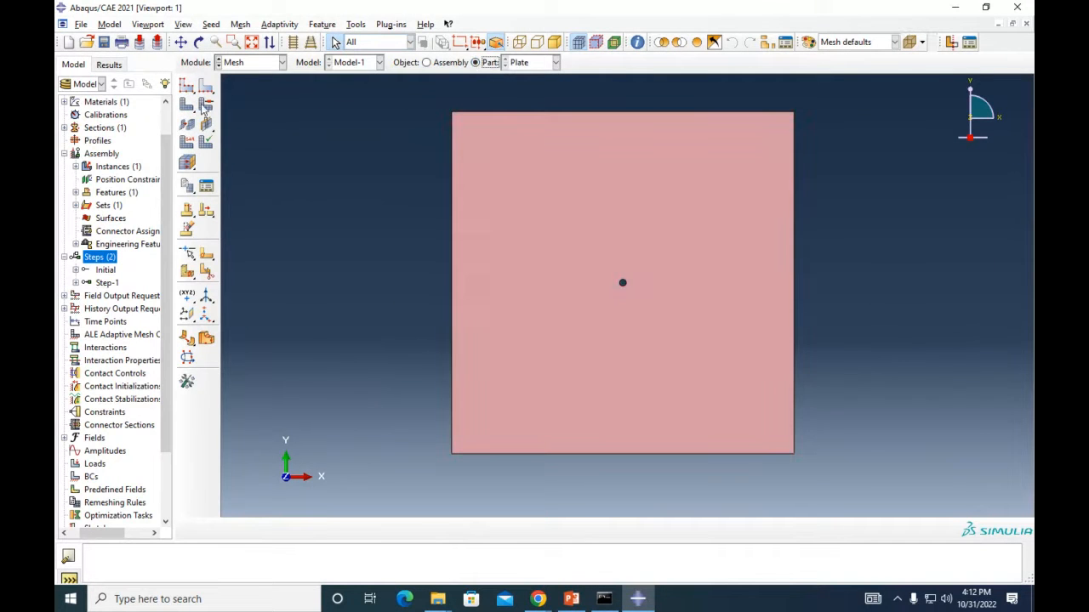
pyautogui.click(187, 103)
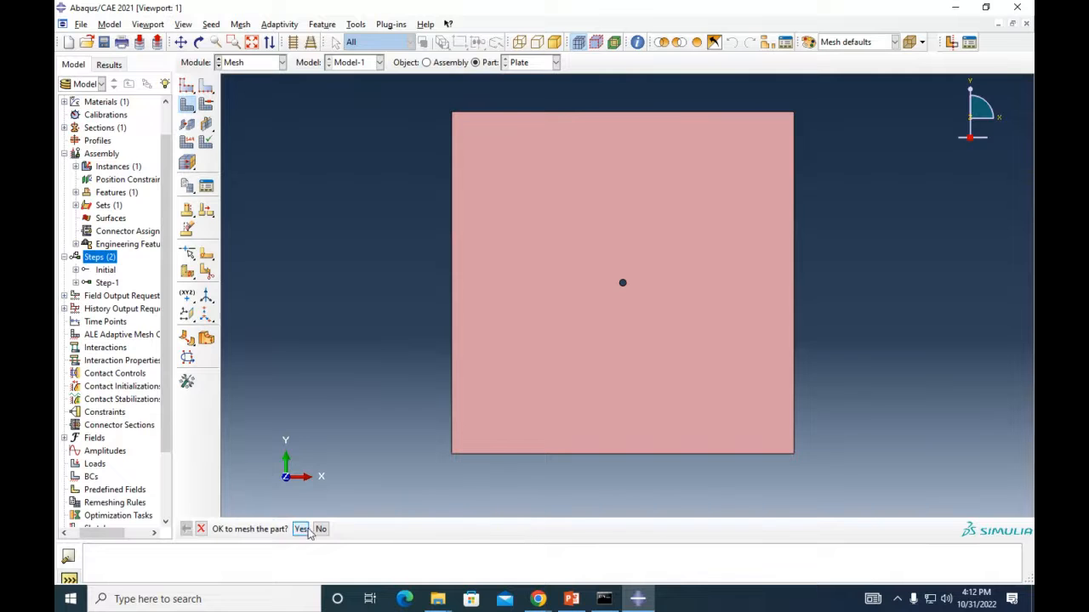
pyautogui.click(308, 528)
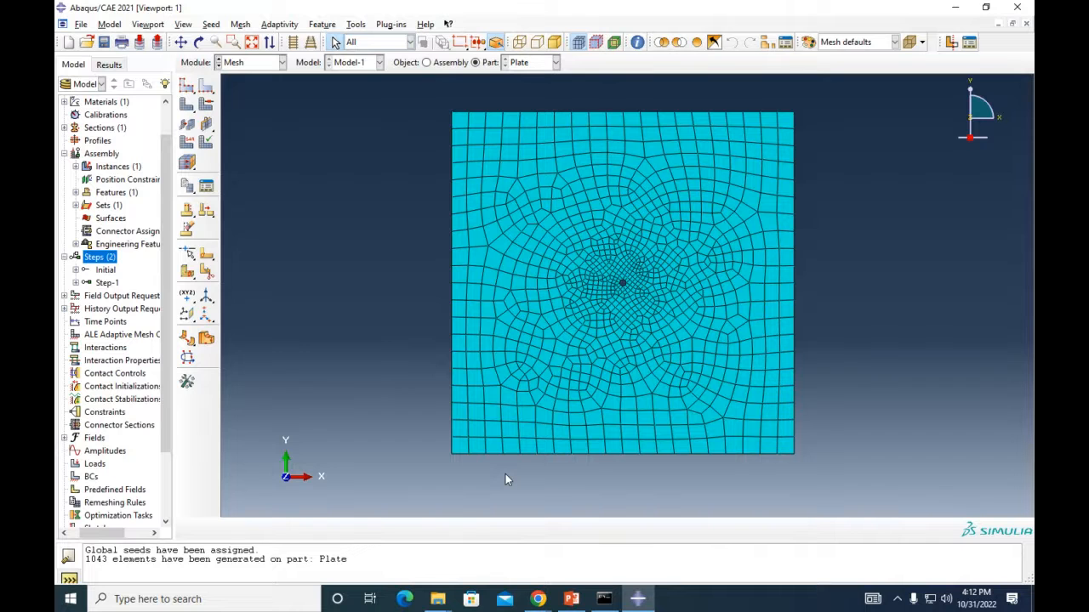
pyautogui.click(187, 142)
pyautogui.moveTo(425, 99); pyautogui.dragTo(843, 474)
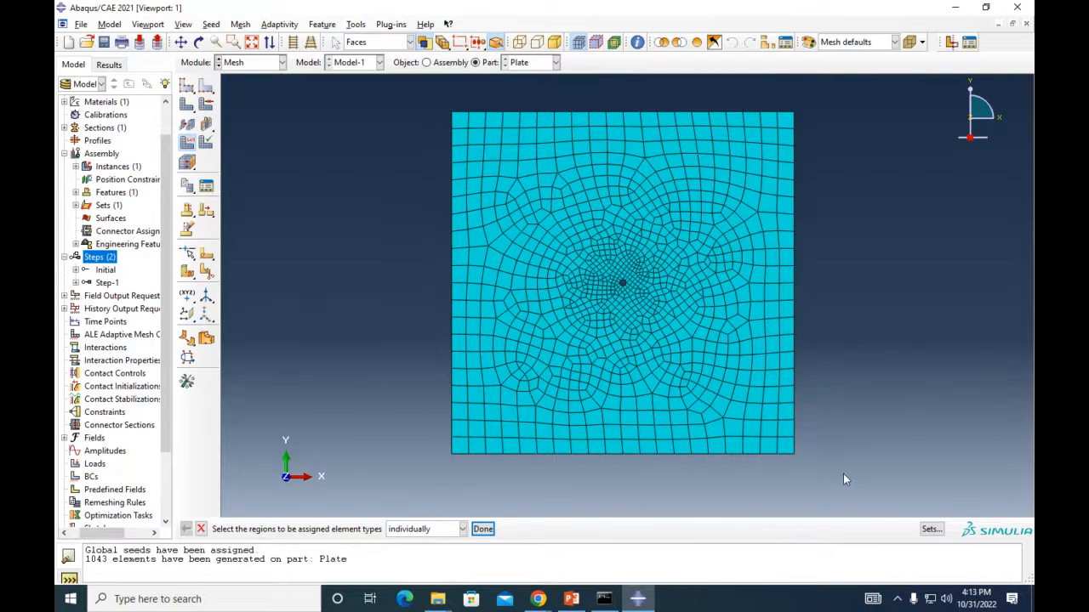
pyautogui.click(482, 529)
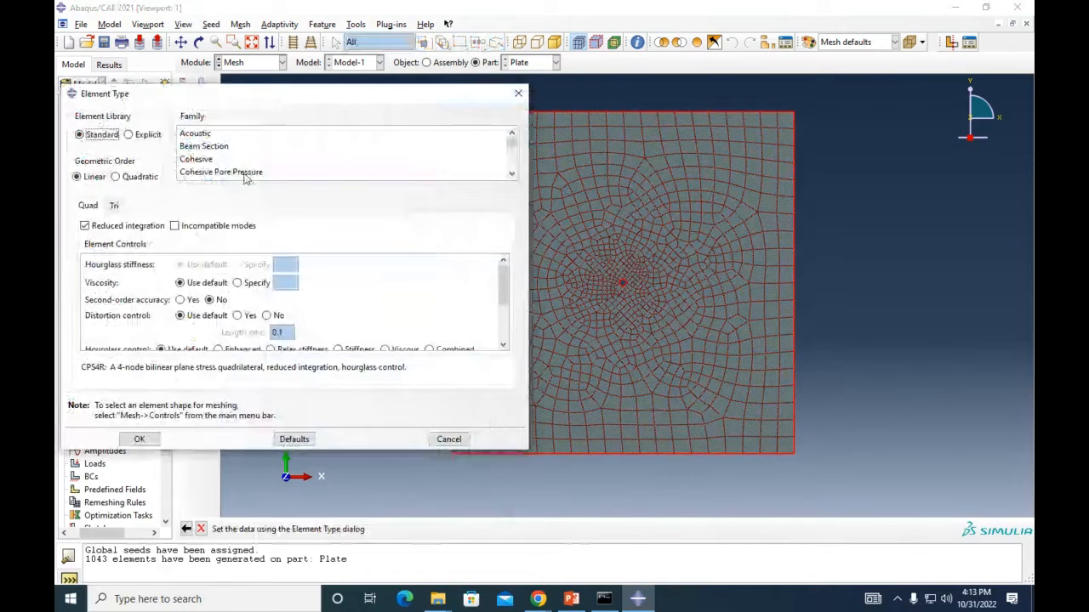
pyautogui.scroll(-3, 244, 175)
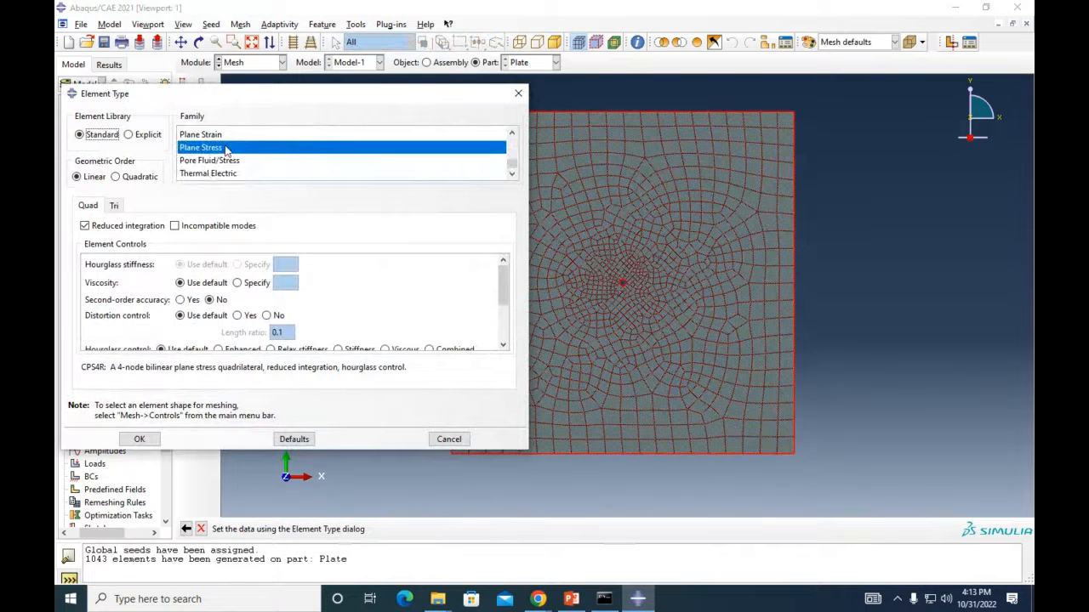
pyautogui.click(225, 135)
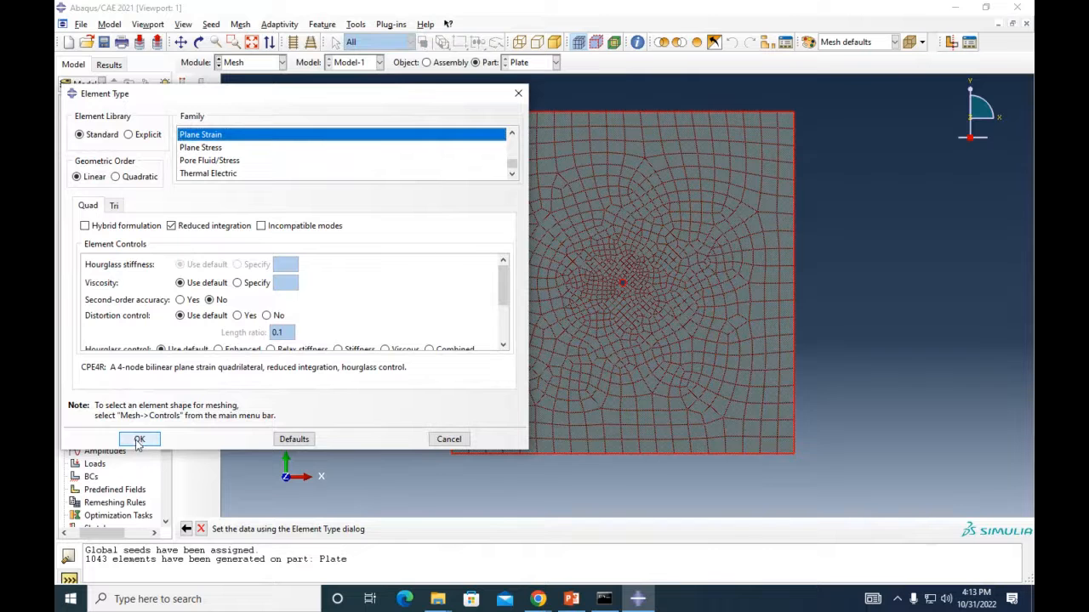
pyautogui.click(451, 440)
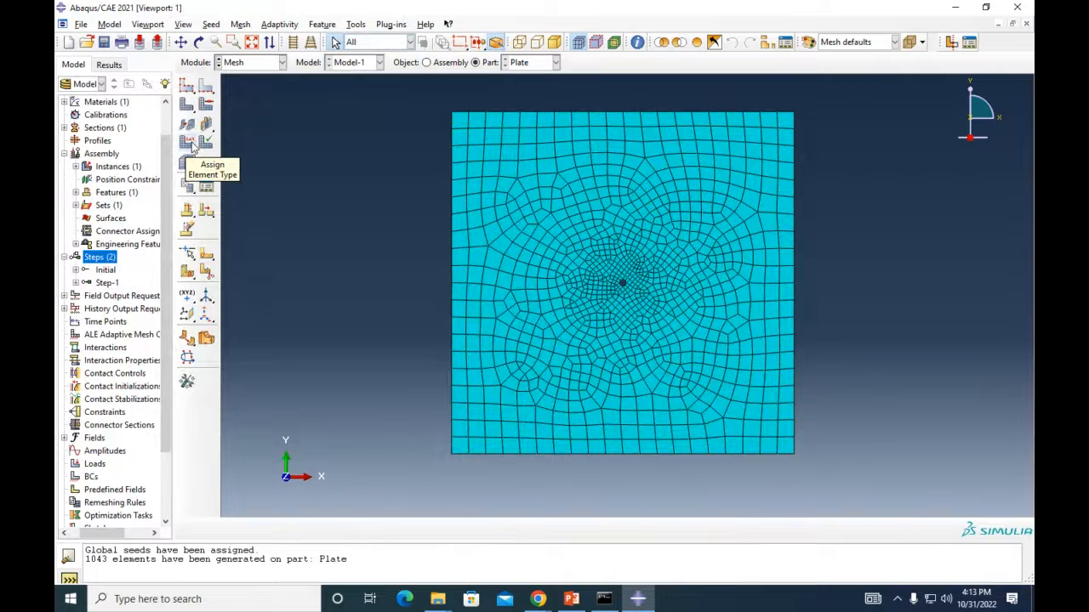
# Try a linear plane strain quad element with reduced integration turned off for the whole plate
pyautogui.click(192, 146)
pyautogui.moveTo(416, 96); pyautogui.dragTo(852, 504)
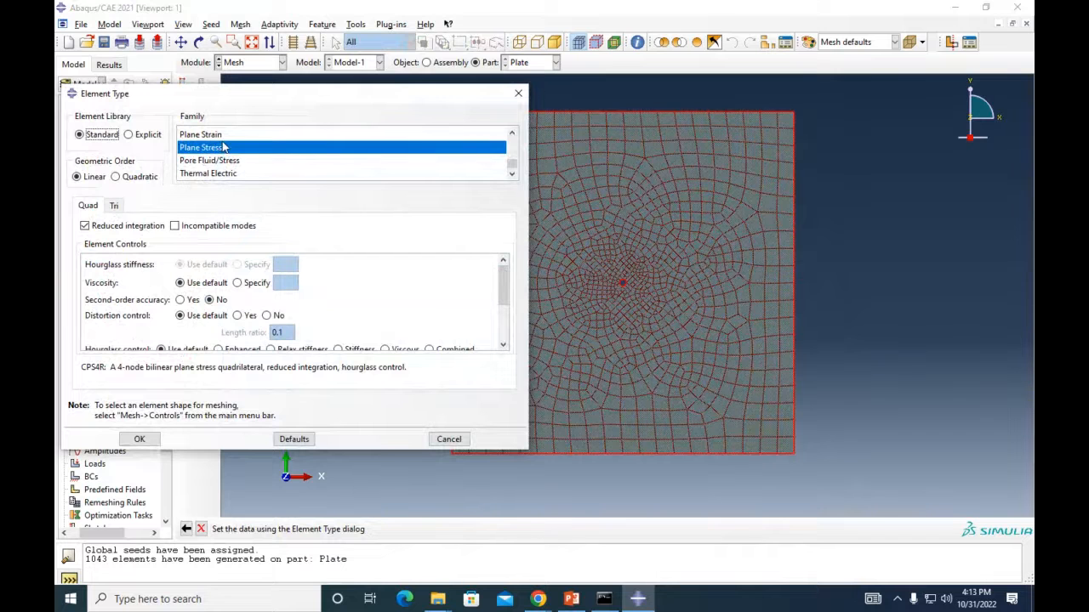
pyautogui.click(92, 231)
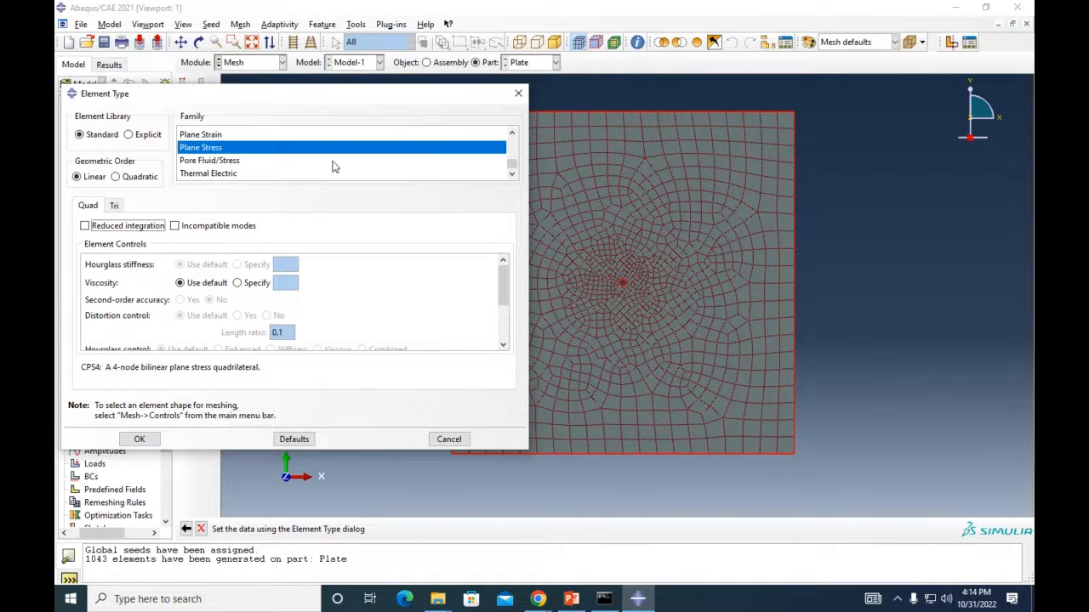
pyautogui.click(204, 135)
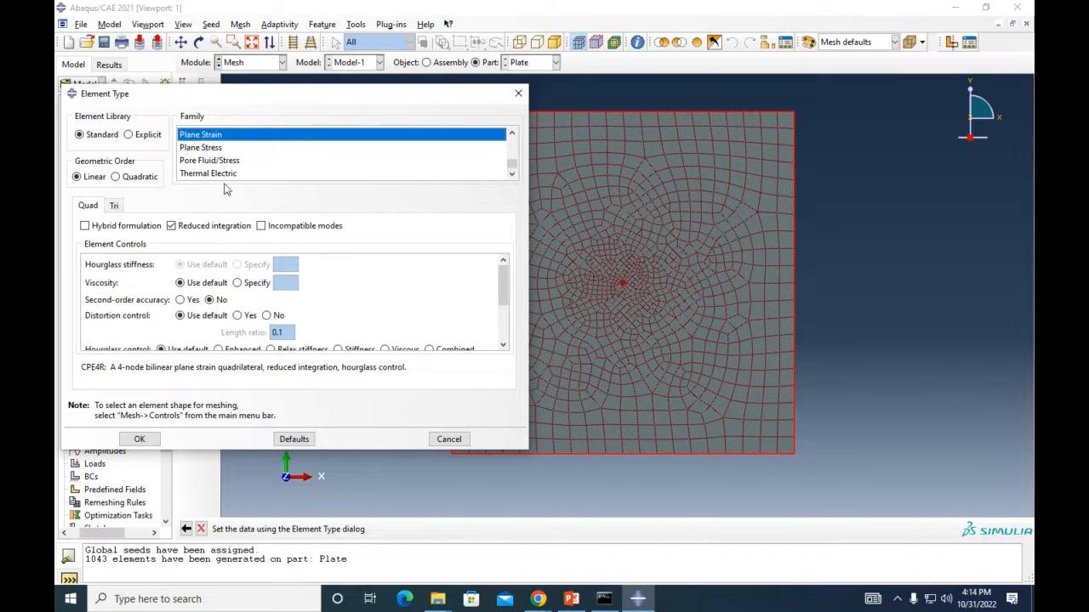
pyautogui.click(214, 228)
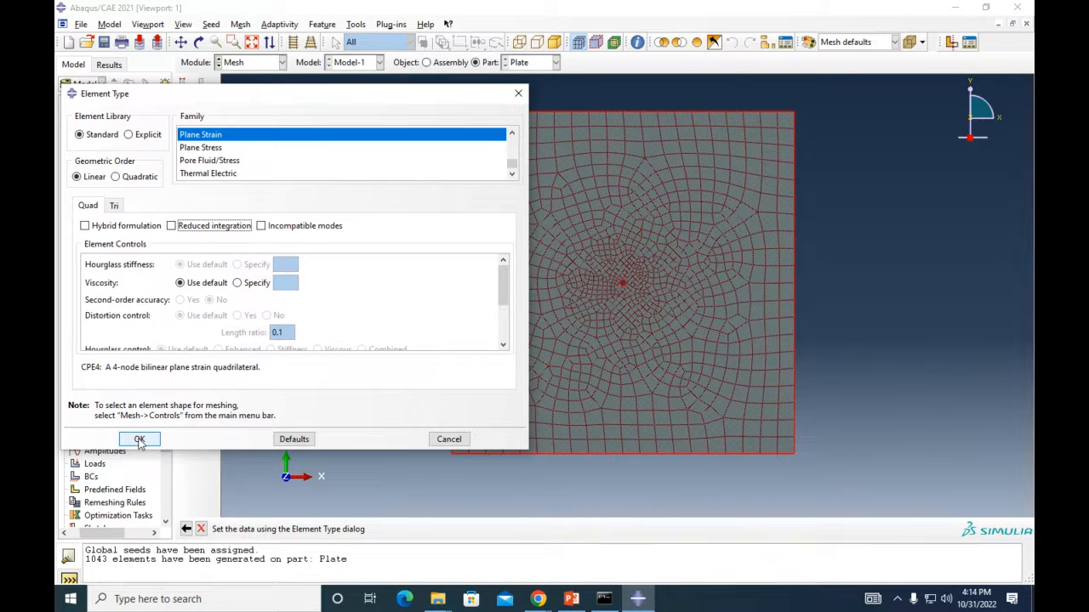
pyautogui.click(518, 92)
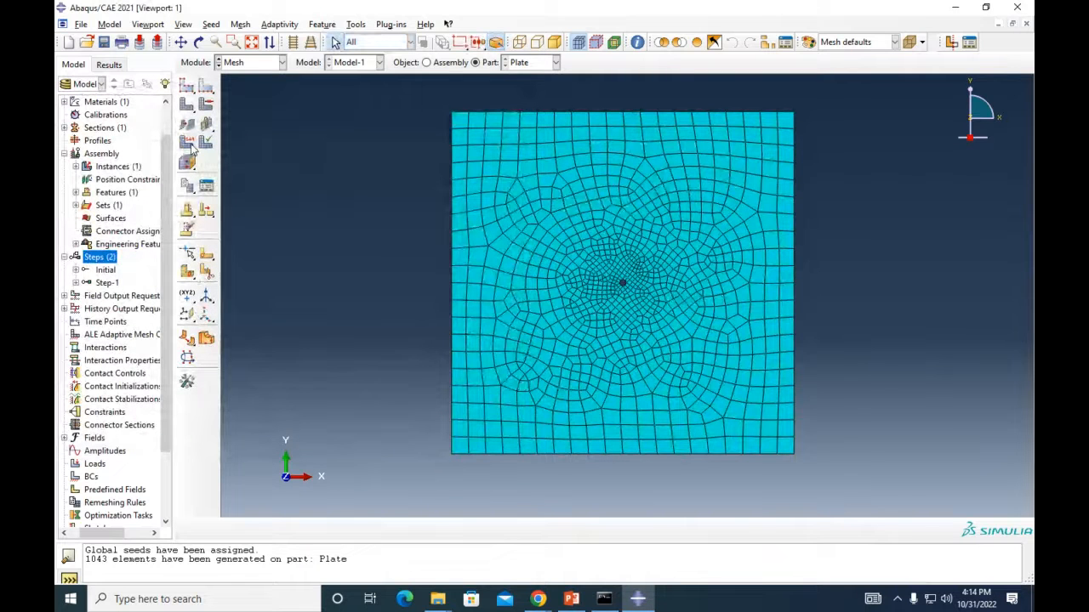
# Switch to Chrome, search the web for "abaqus SAR mesh" and look through the results
pyautogui.moveTo(541, 600)
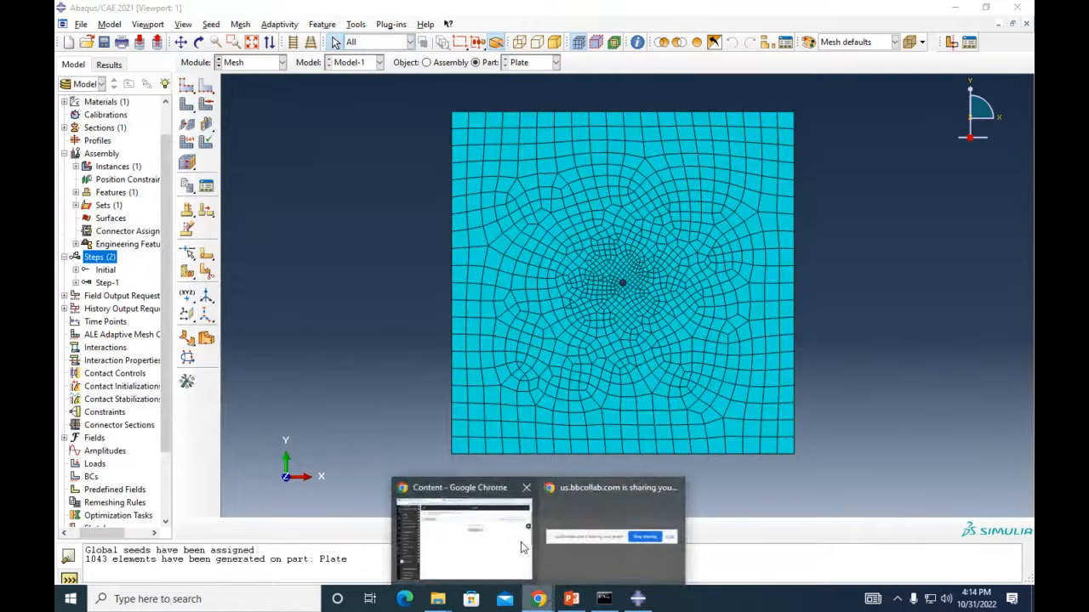
pyautogui.click(523, 547)
pyautogui.click(562, 12)
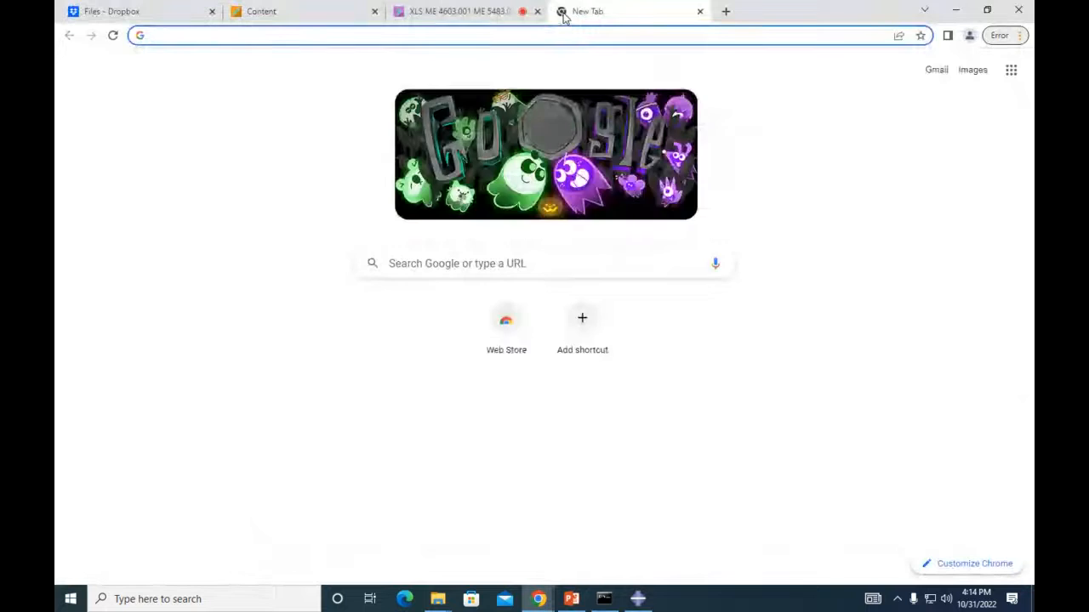
pyautogui.write('abaqus SAR mesh')
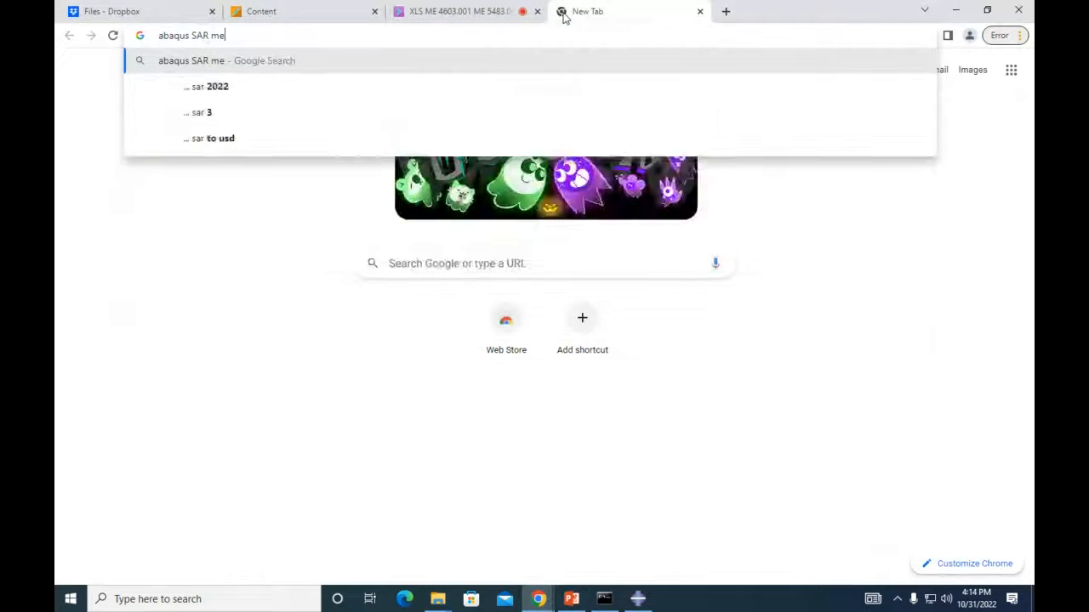
pyautogui.press('Return')
pyautogui.scroll(-4, 407, 482)
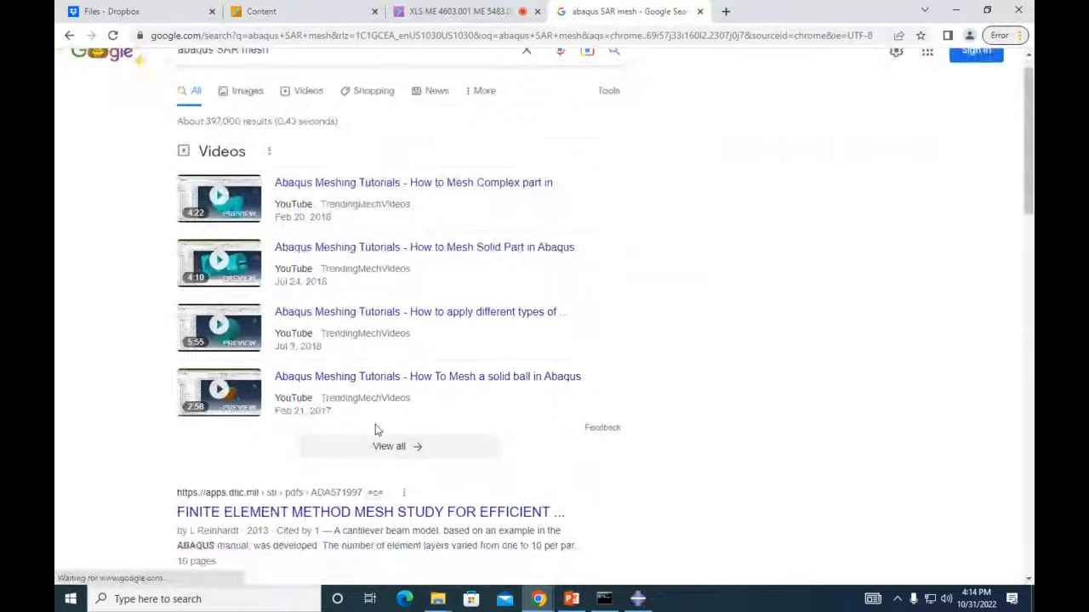
pyautogui.scroll(-3, 406, 482)
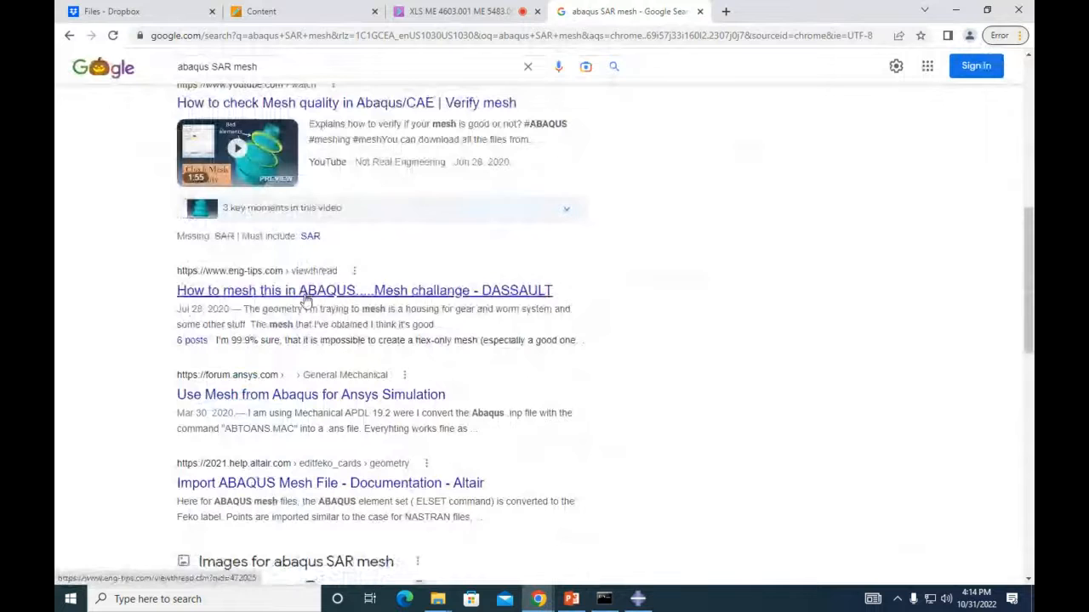
pyautogui.scroll(-3, 356, 457)
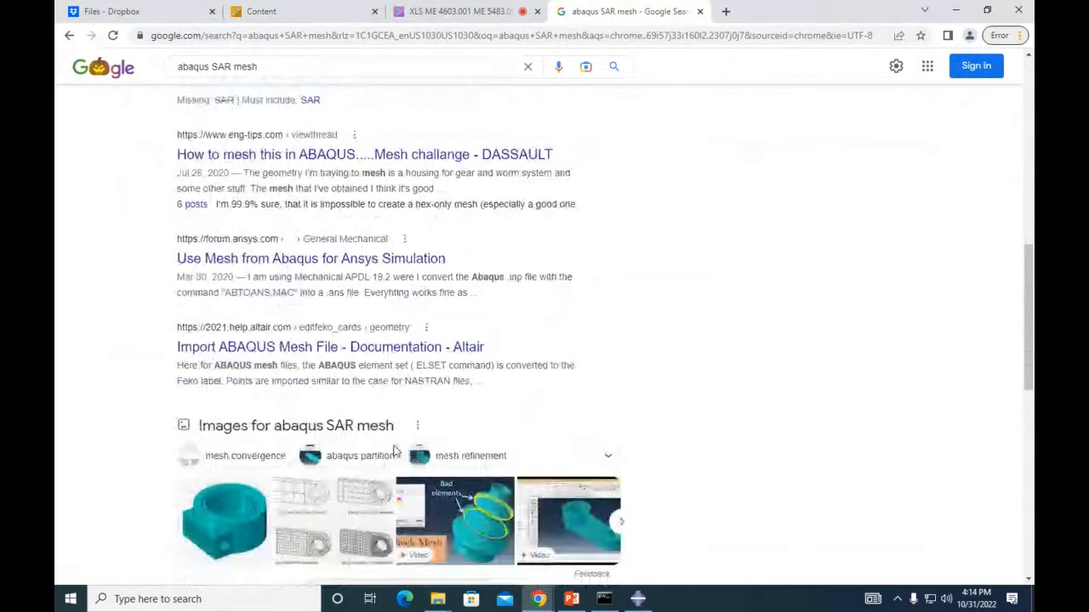
pyautogui.scroll(-2, 383, 425)
pyautogui.scroll(9, 382, 408)
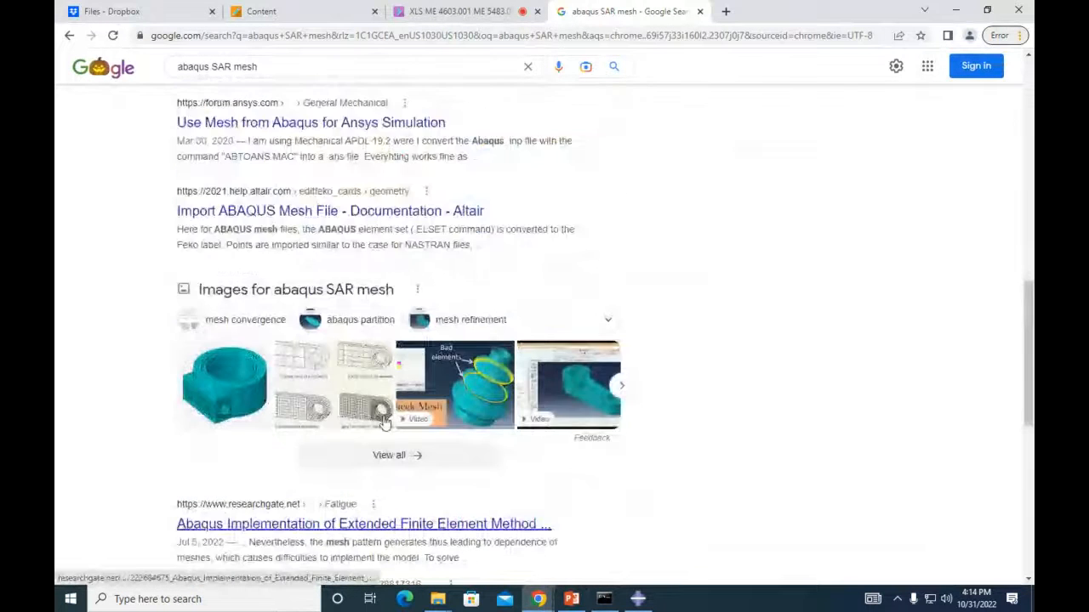
# Refine the web search to "abaqus SAR mesh menu"
pyautogui.click(272, 67)
pyautogui.write('nebu')
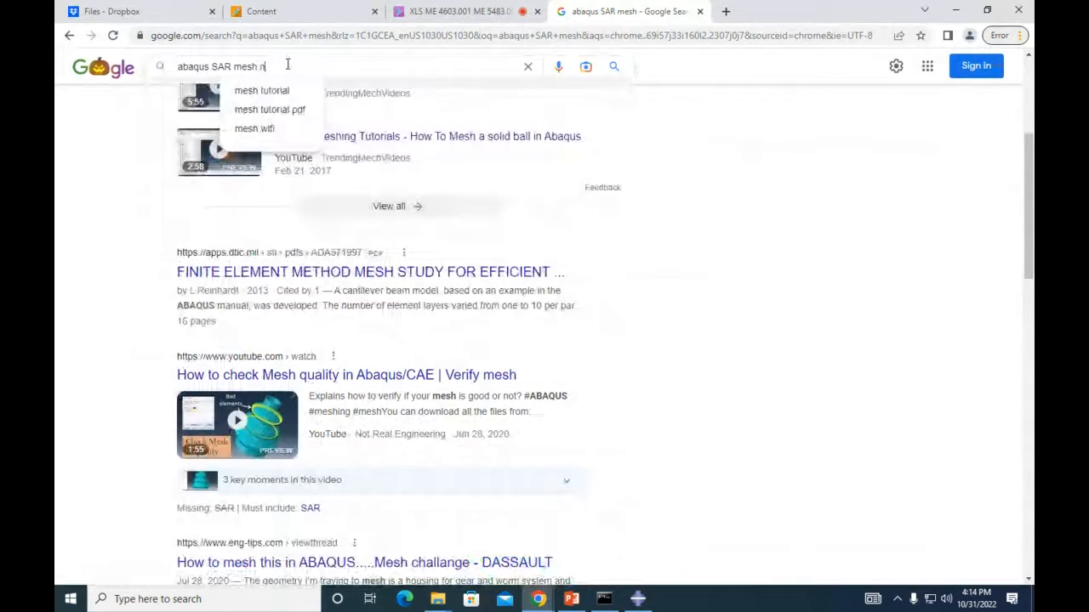
pyautogui.press('BackSpace')
pyautogui.press('BackSpace')
pyautogui.press('BackSpace')
pyautogui.press('BackSpace')
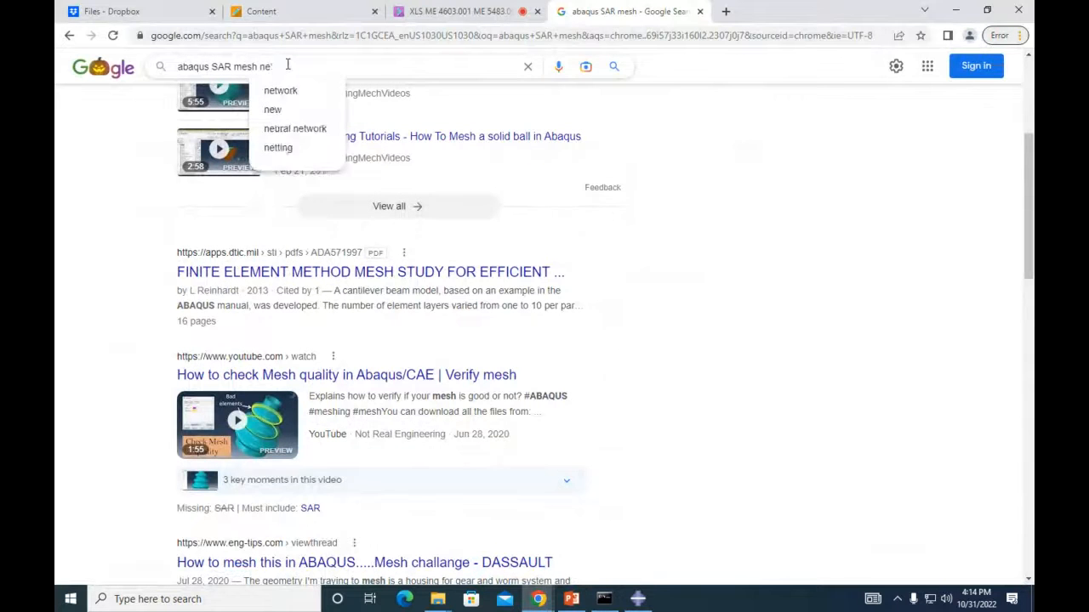
pyautogui.write('me')
pyautogui.write('nu')
pyautogui.press('Return')
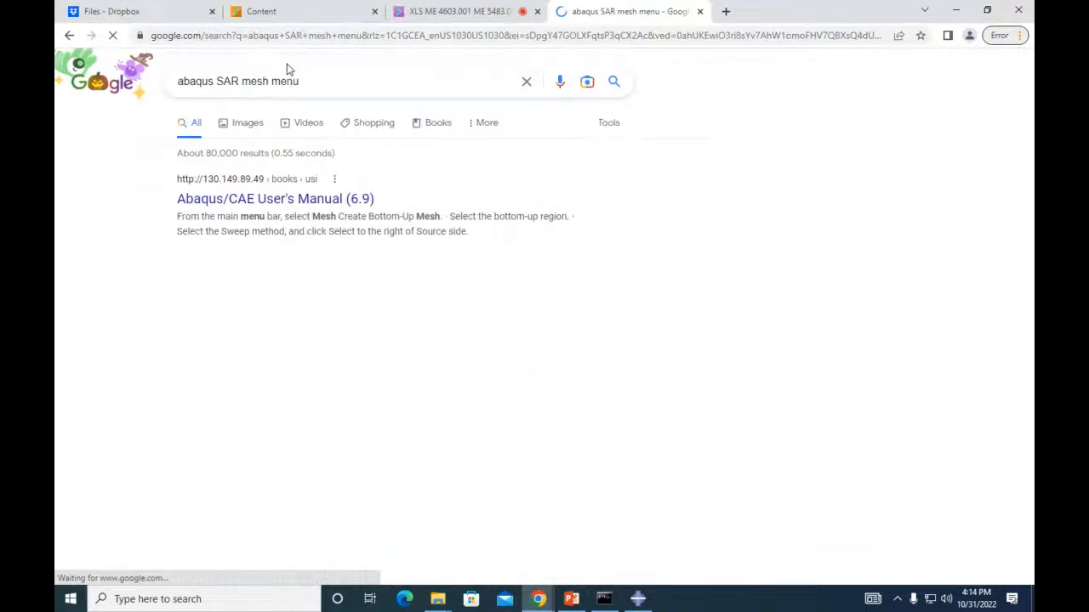
# Open the Abaqus/CAE User's Manual result, examine its bottom-up meshing example and return to Abaqus/CAE
pyautogui.click(329, 198)
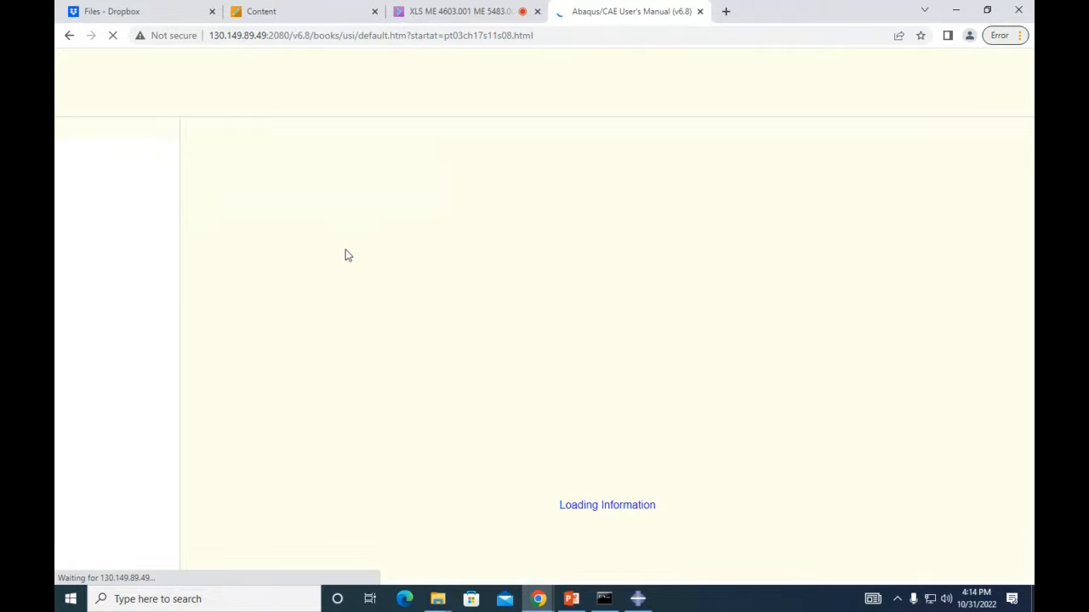
pyautogui.scroll(-15, 441, 347)
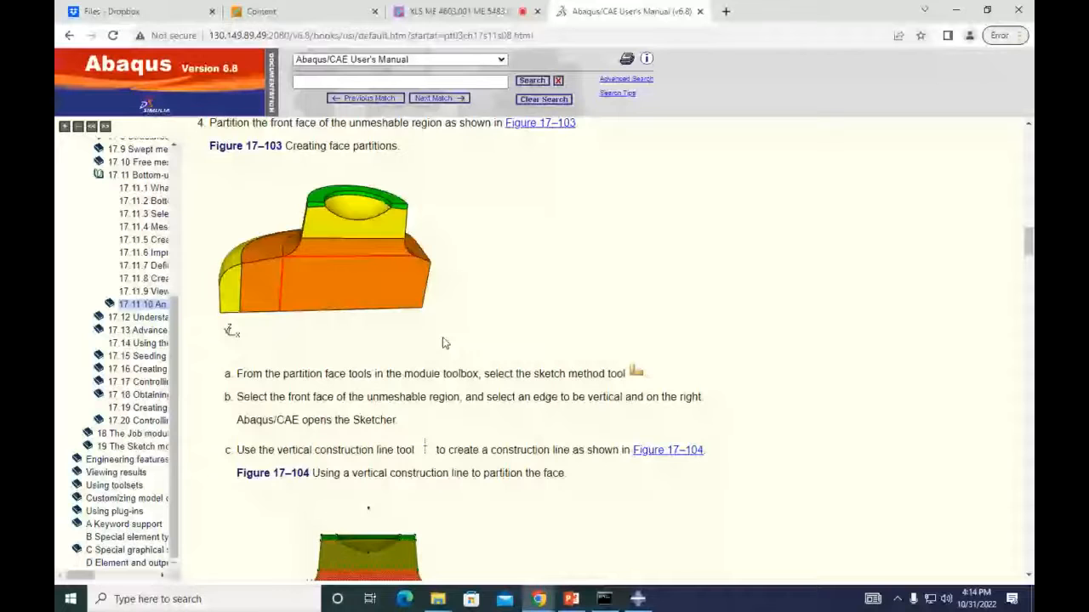
pyautogui.scroll(-10, 441, 343)
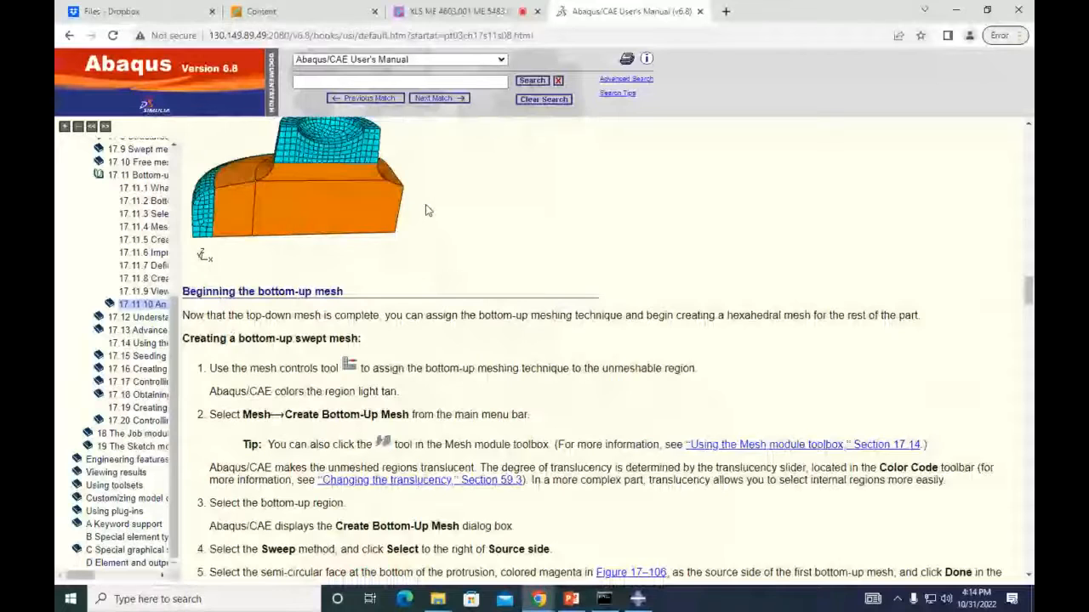
pyautogui.click(958, 10)
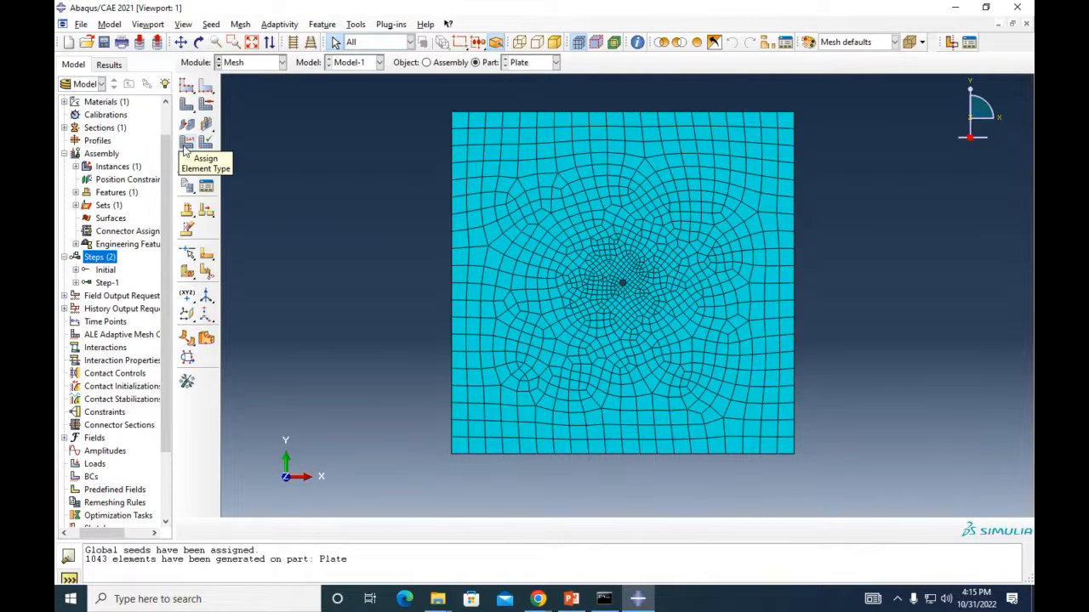
# Start a new mechanical load of type Pressure in Step-1
pyautogui.scroll(1, 323, 195)
pyautogui.scroll(-1, 293, 258)
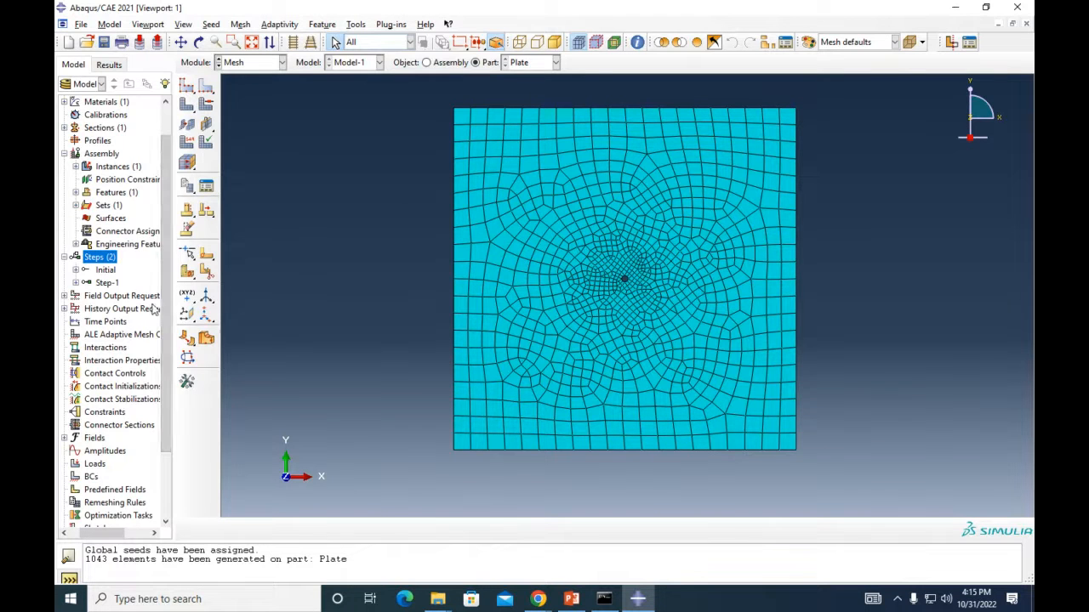
pyautogui.scroll(-3, 144, 323)
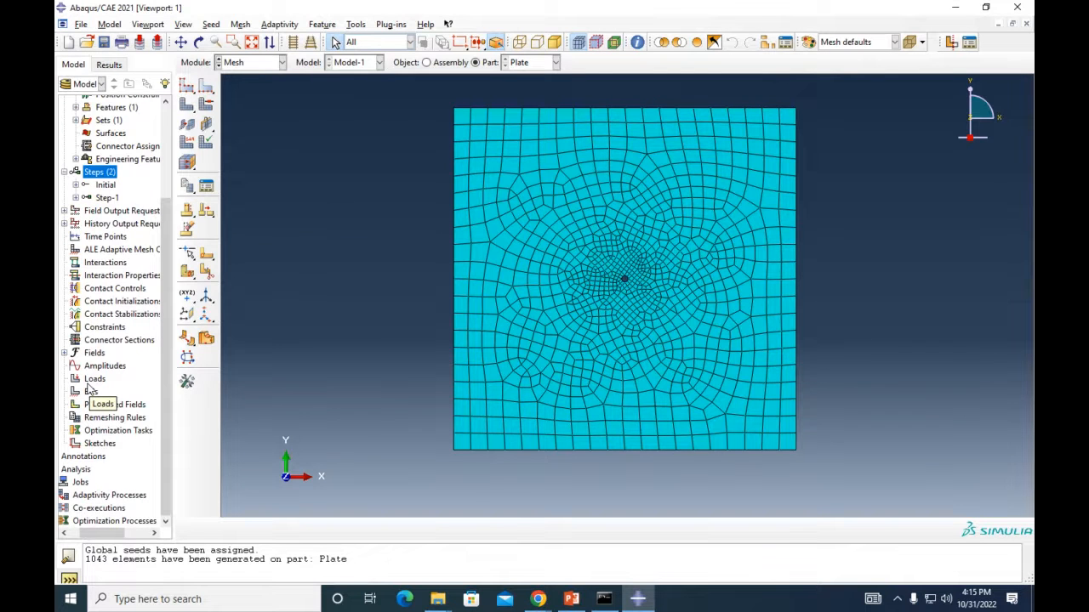
pyautogui.doubleClick(94, 380)
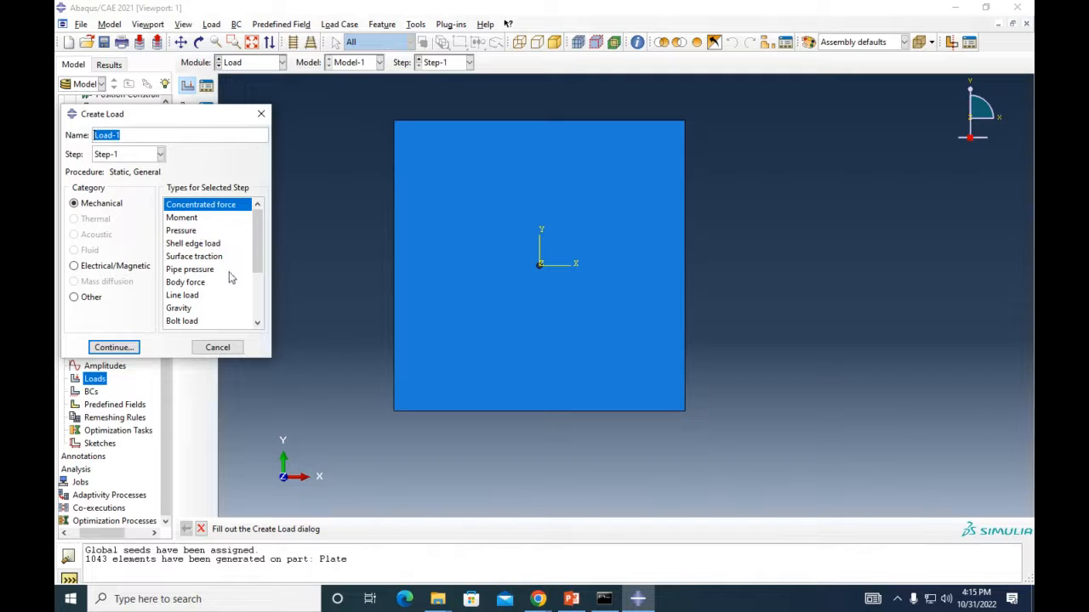
pyautogui.click(206, 244)
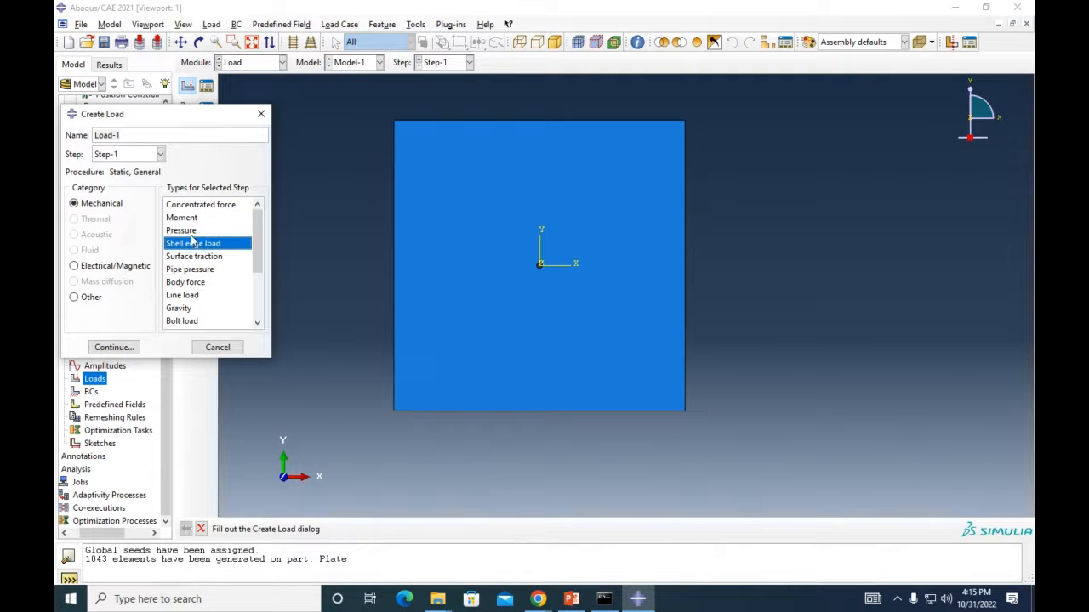
pyautogui.click(235, 230)
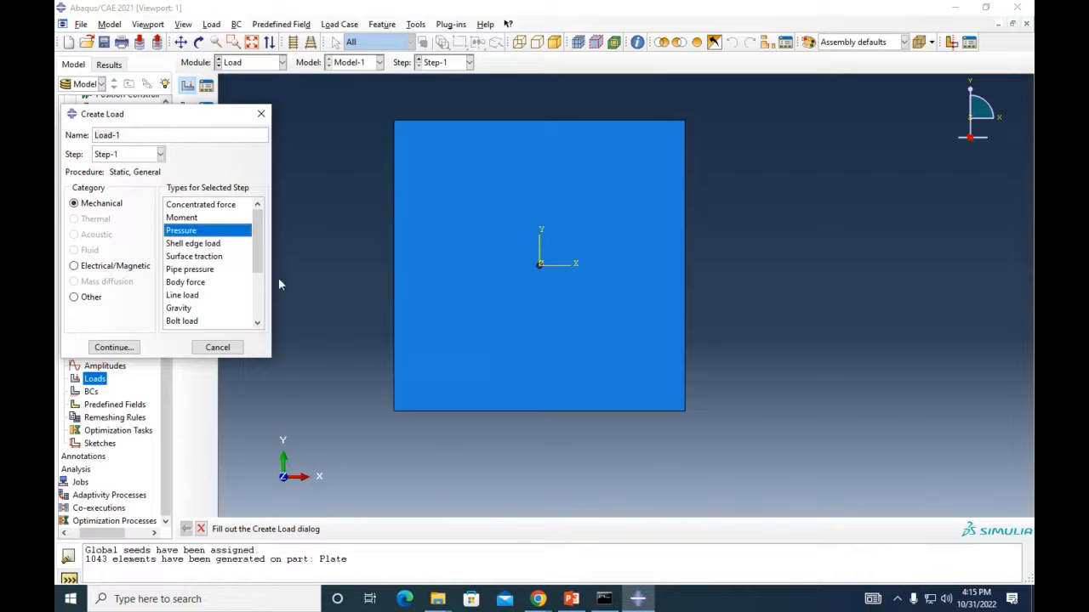
pyautogui.click(120, 349)
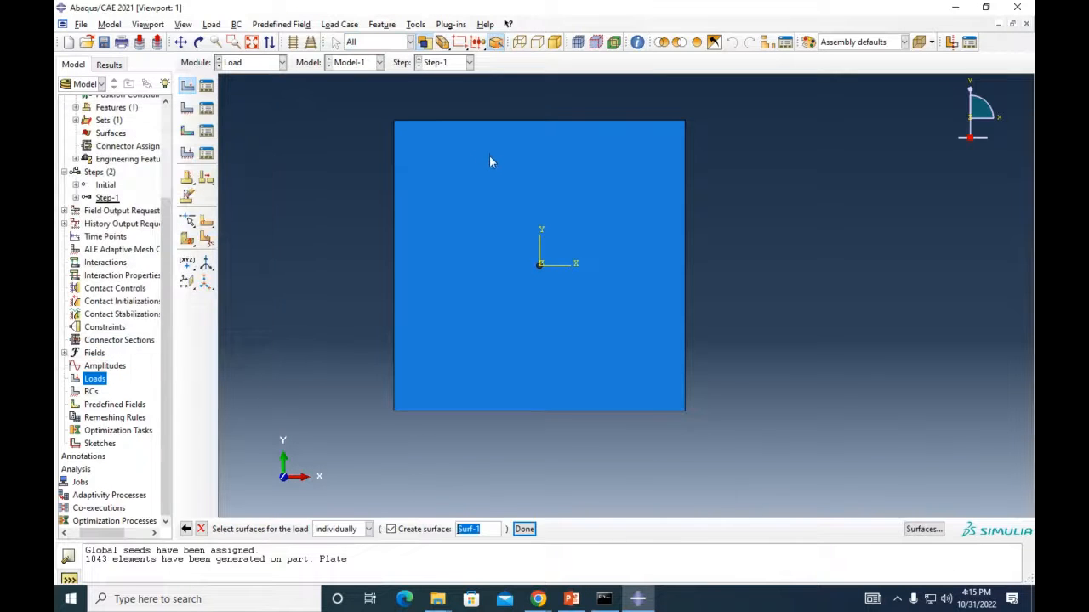
# Apply the pressure load to the plate's top and bottom edges with a uniform magnitude of -100
pyautogui.scroll(1, 479, 137)
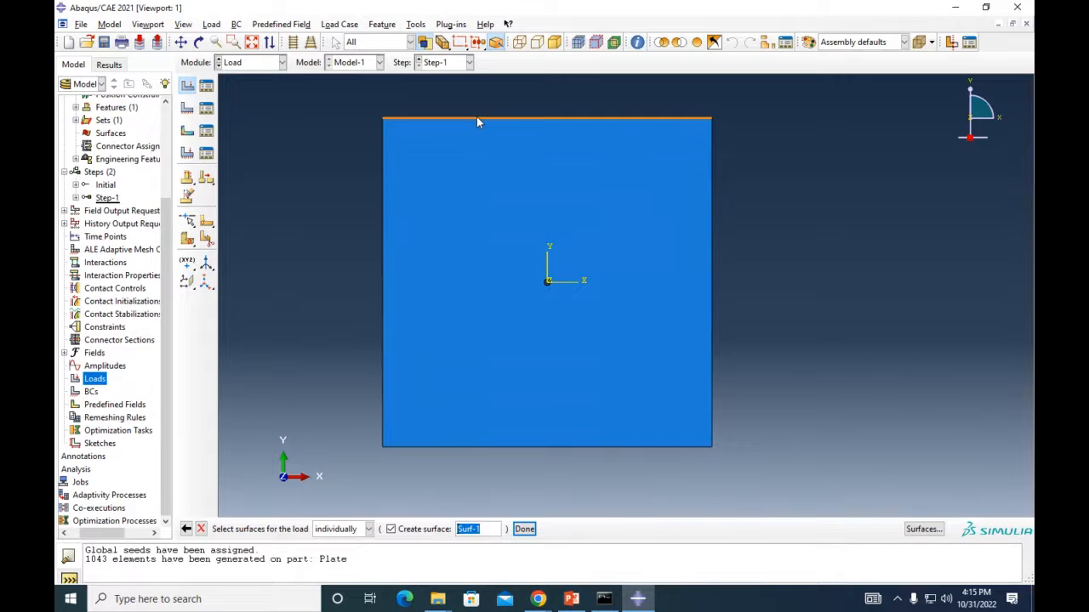
pyautogui.keyDown('shift'); pyautogui.click(568, 448); pyautogui.keyUp('shift')
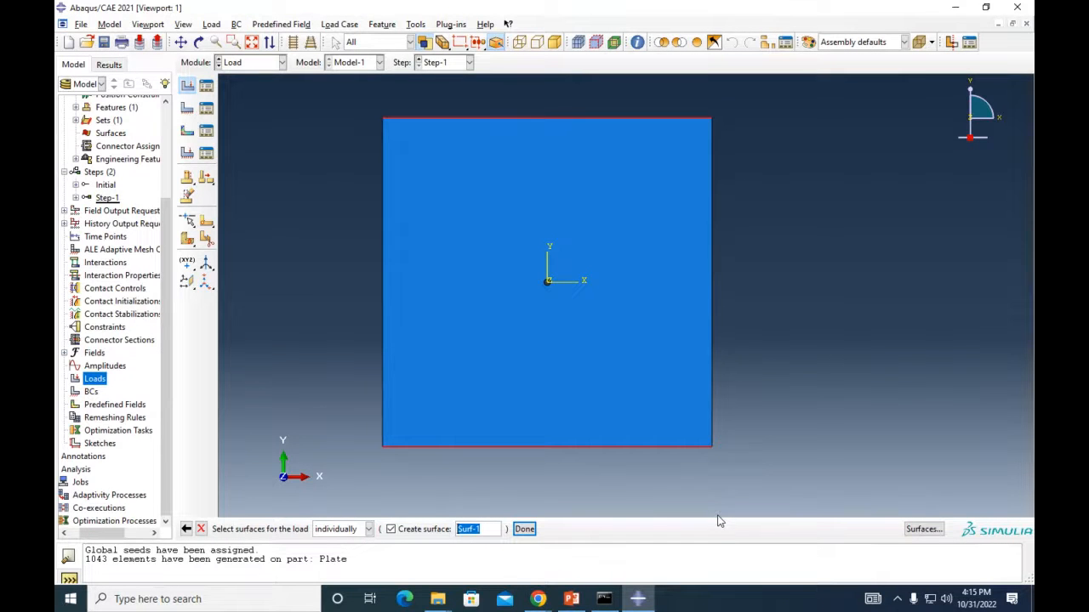
pyautogui.click(524, 530)
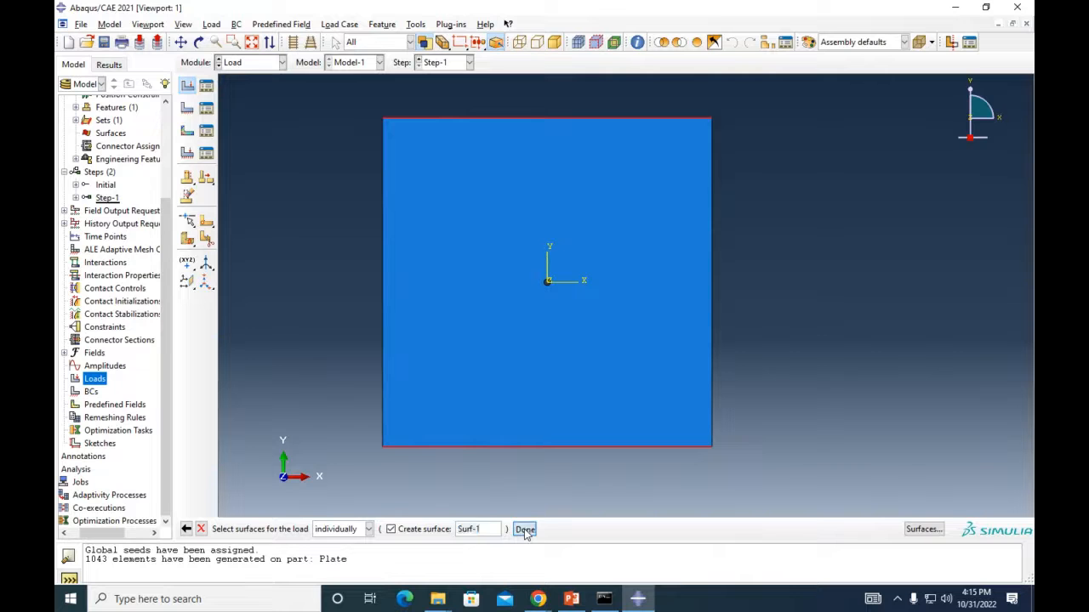
pyautogui.click(146, 243)
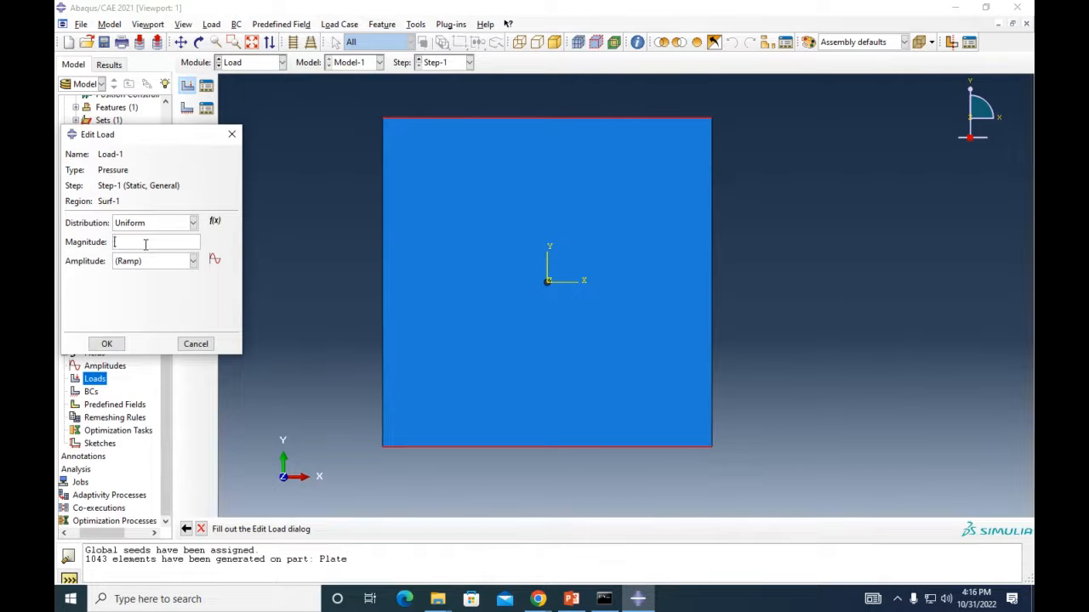
pyautogui.write('-100')
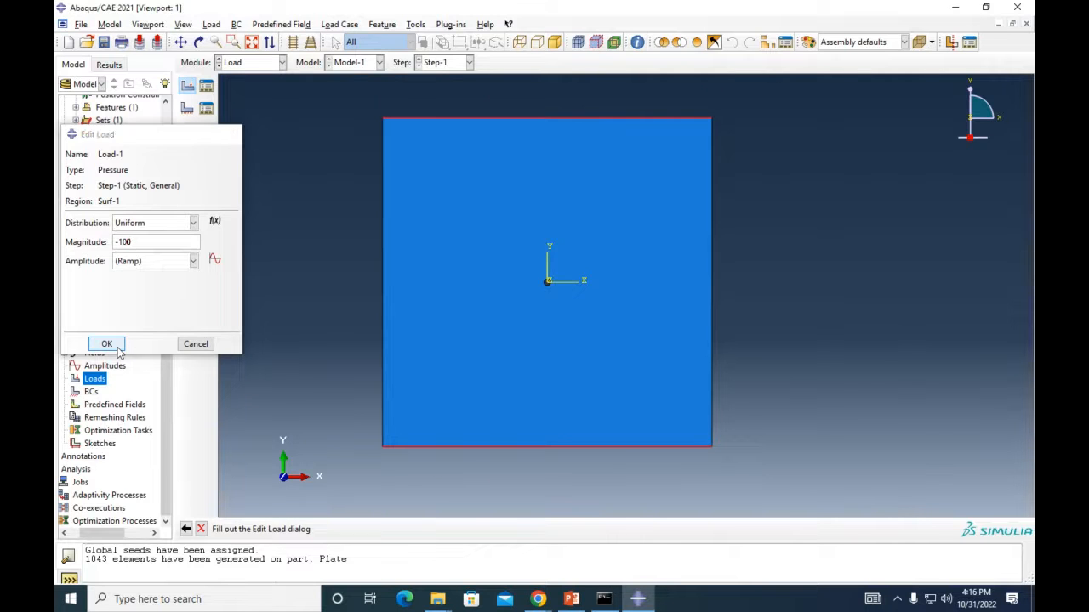
pyautogui.click(107, 344)
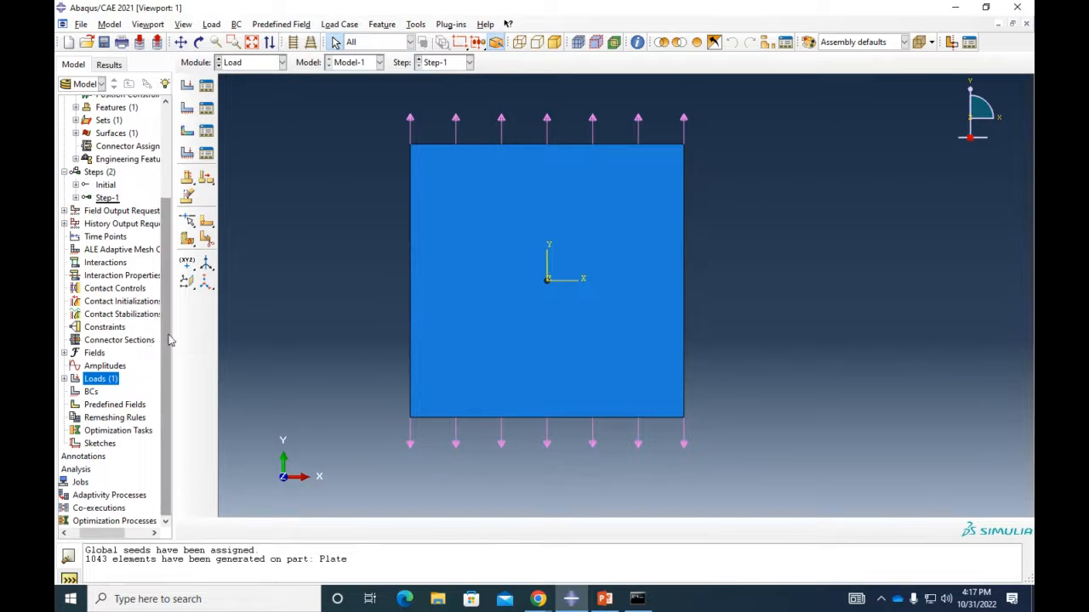
# Create a mechanical Displacement/Rotation boundary condition in Step-1 on the plate's lower-left corner vertex
pyautogui.click(91, 392)
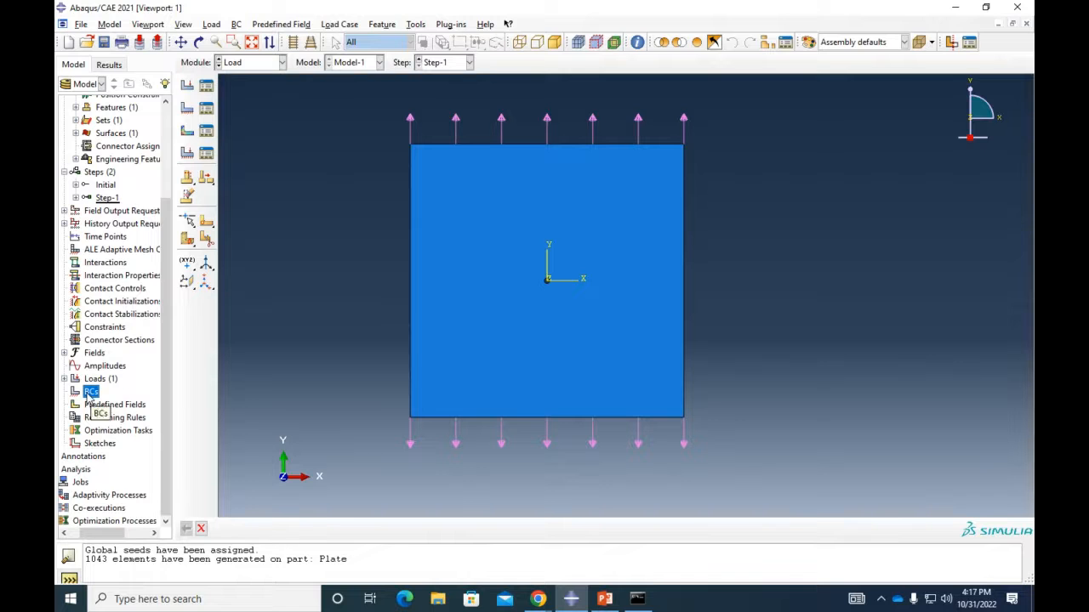
pyautogui.doubleClick(91, 393)
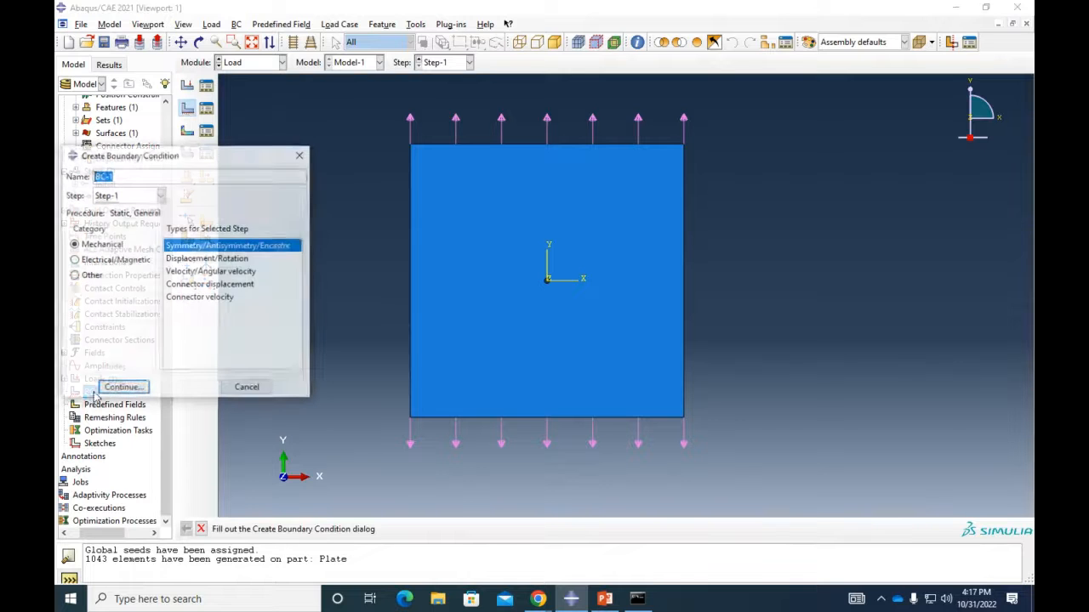
pyautogui.click(206, 260)
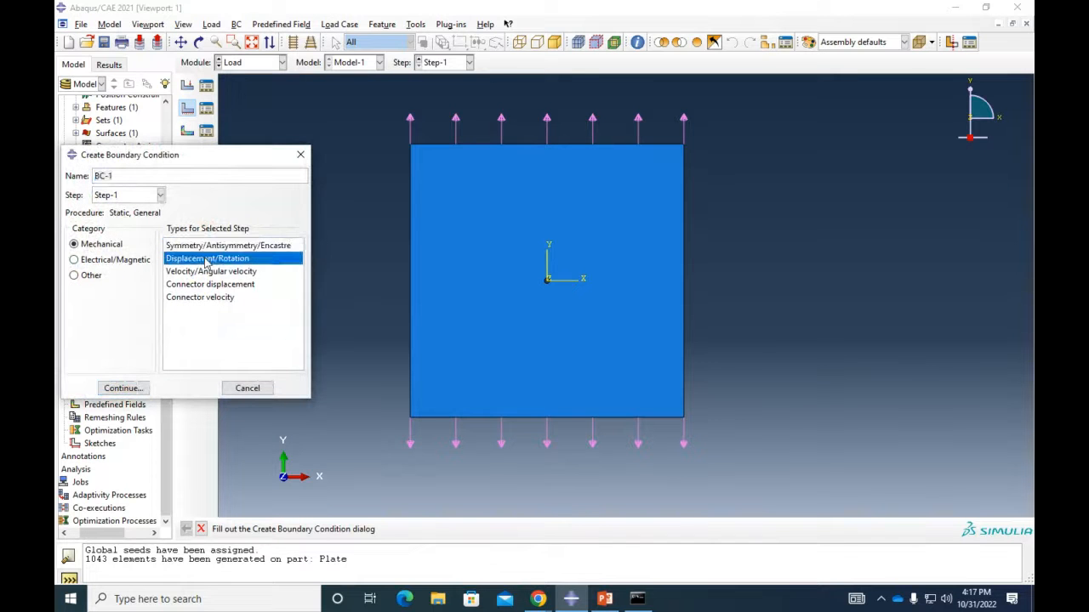
pyautogui.click(140, 390)
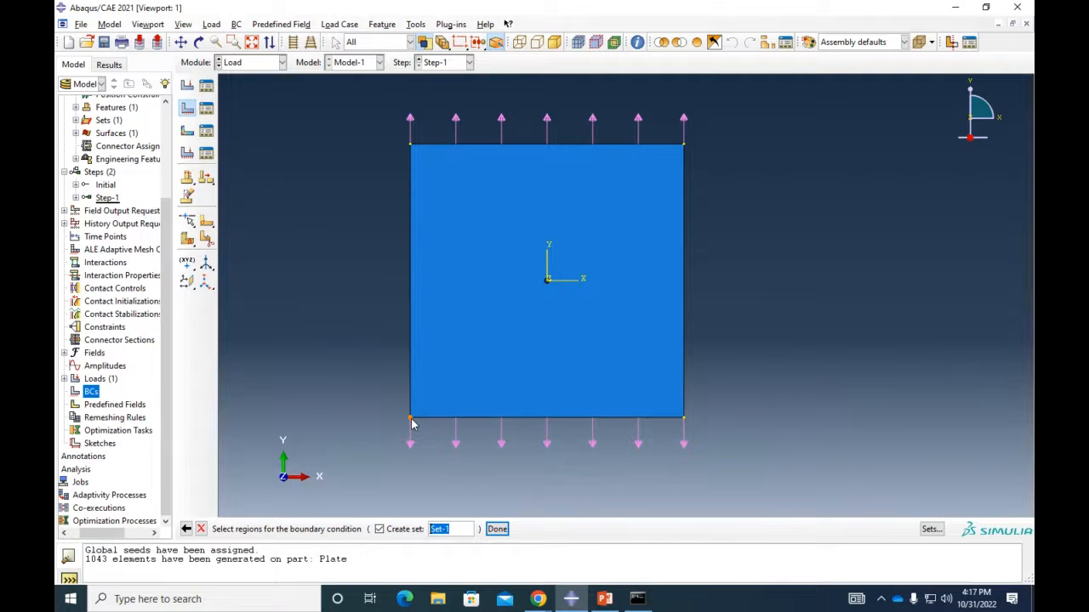
pyautogui.click(410, 418)
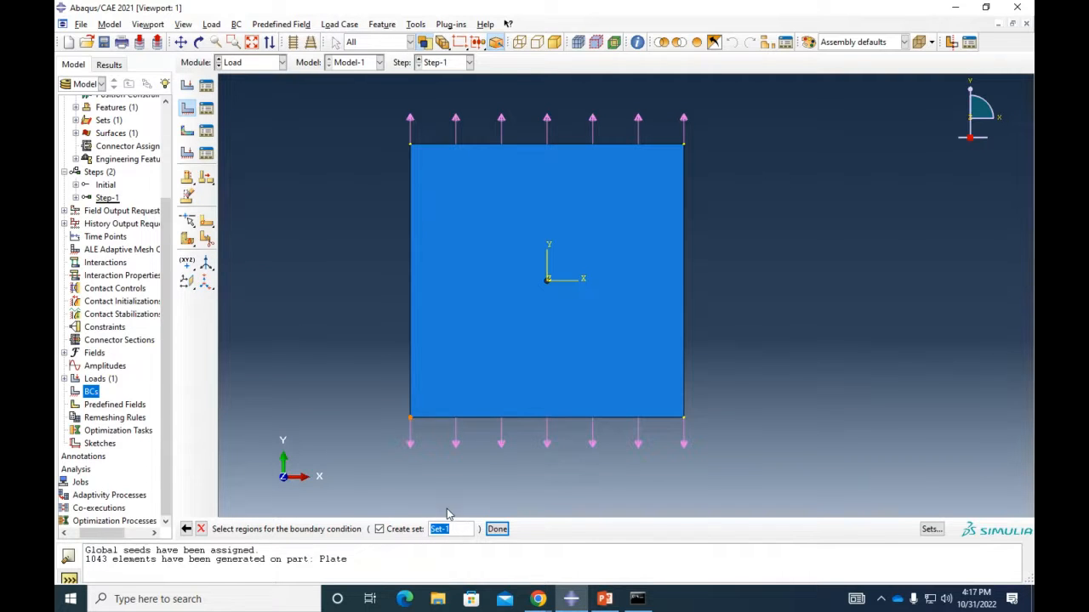
pyautogui.click(497, 529)
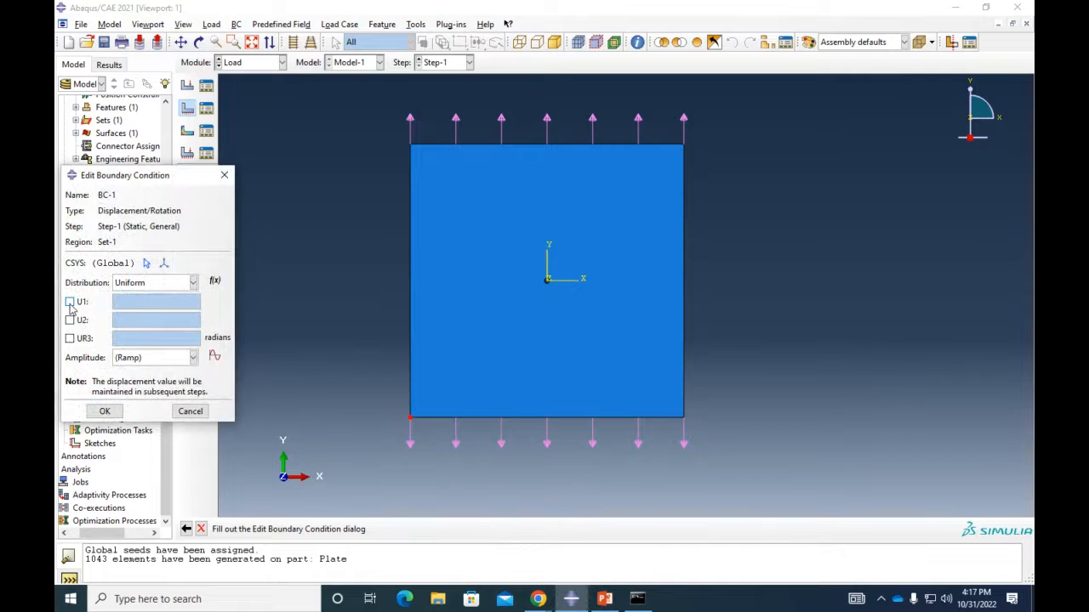
# Constrain U1 and UR3 to 0 for the corner boundary condition, leaving U2 free
pyautogui.click(70, 302)
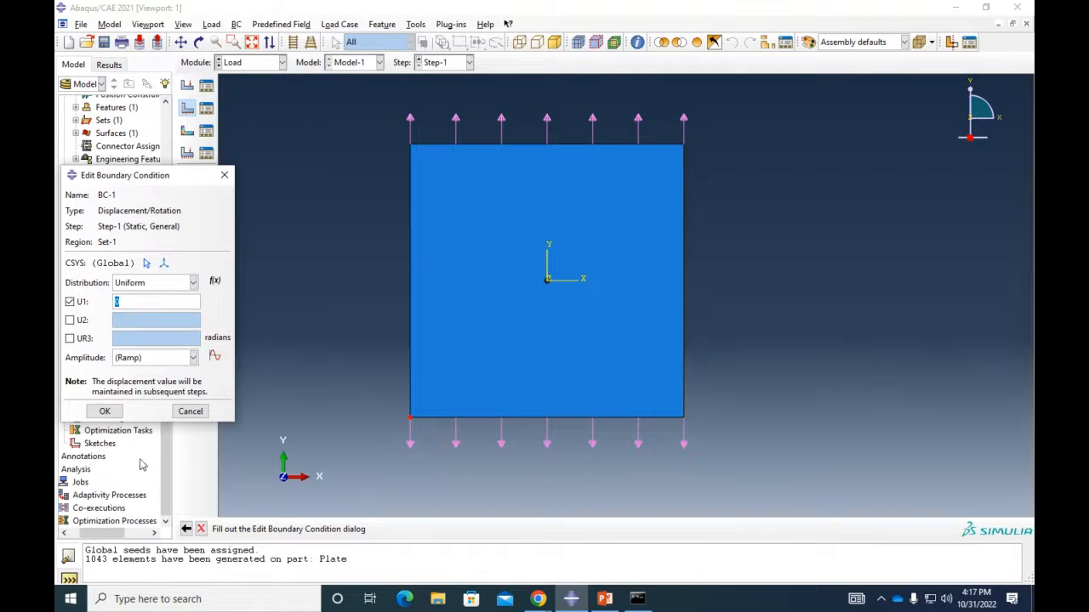
pyautogui.click(71, 338)
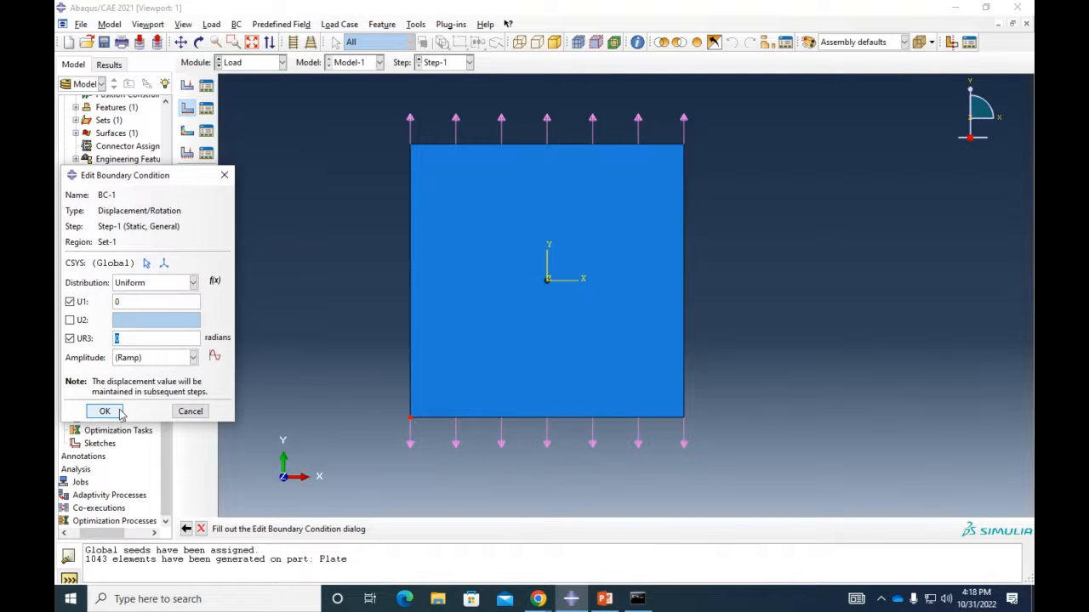
pyautogui.click(119, 412)
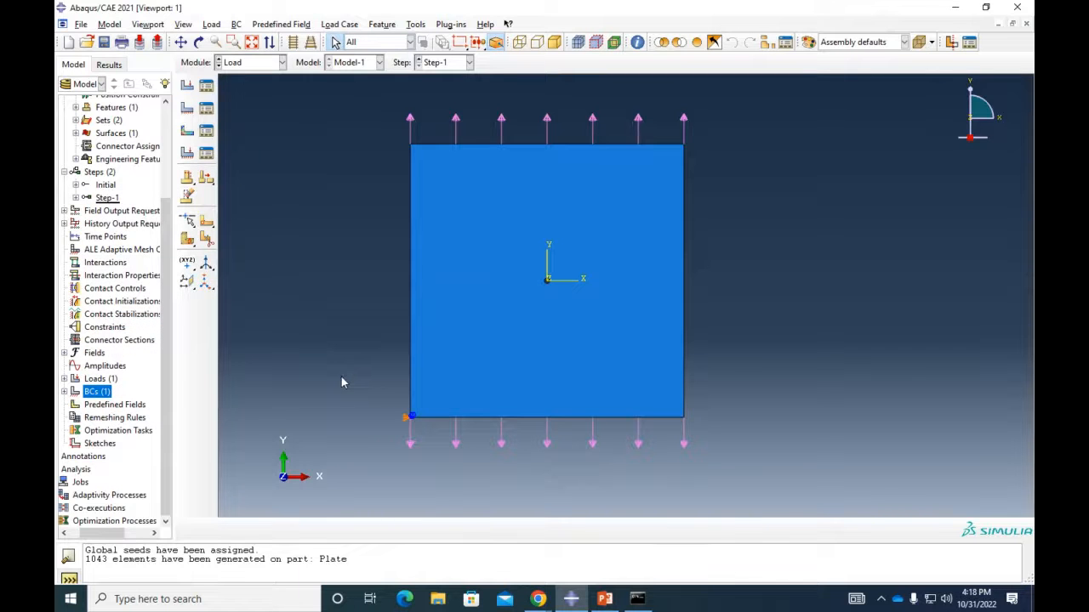
# Create an analysis job from Model-1 with the default job settings
pyautogui.moveTo(106, 534); pyautogui.dragTo(74, 534)
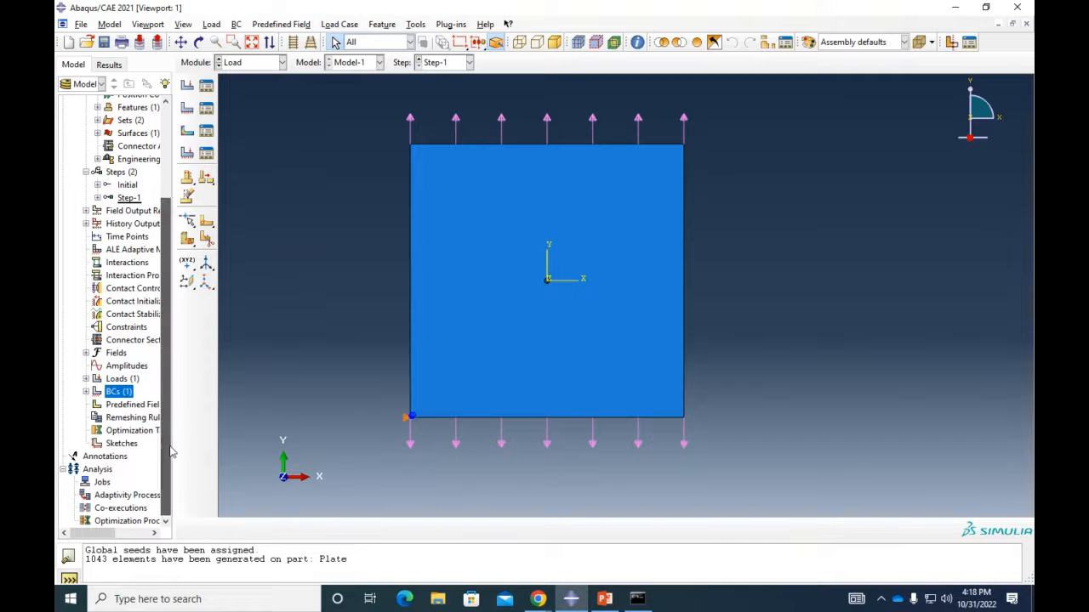
pyautogui.rightClick(102, 482)
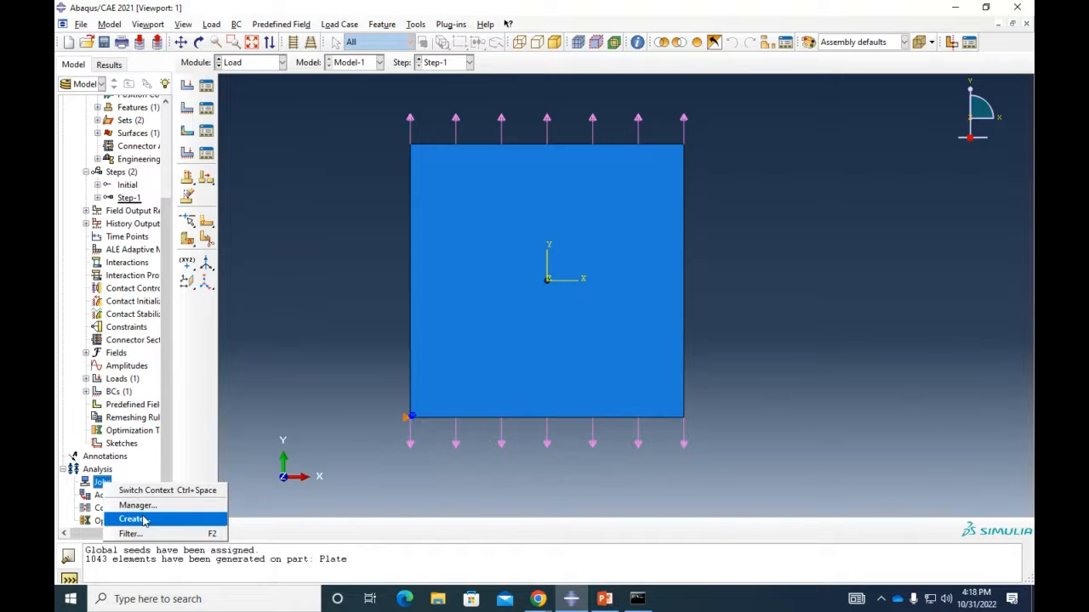
pyautogui.click(134, 519)
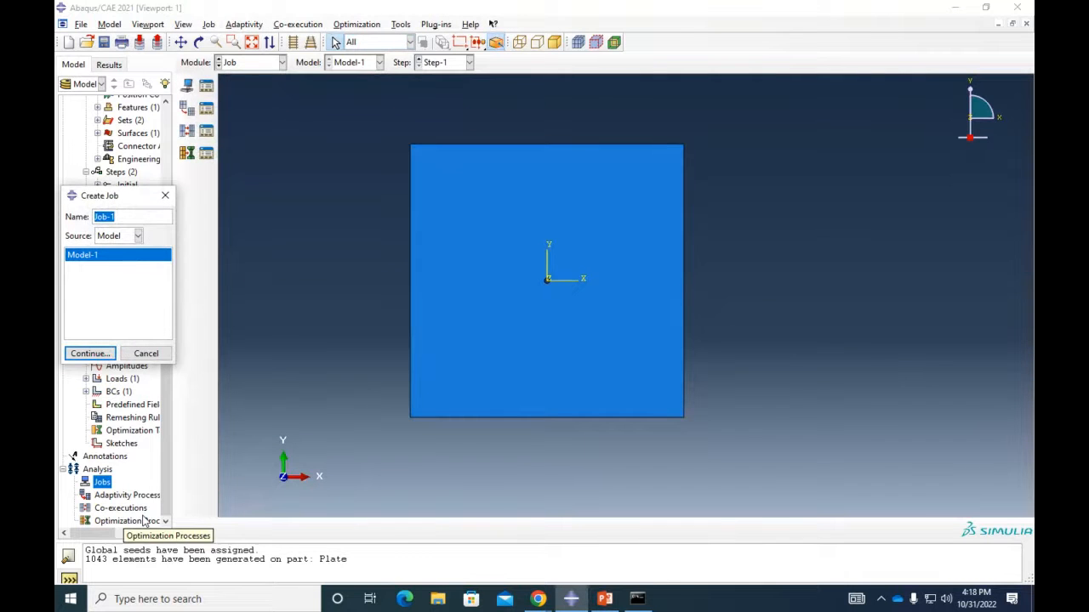
pyautogui.click(93, 354)
pyautogui.click(142, 540)
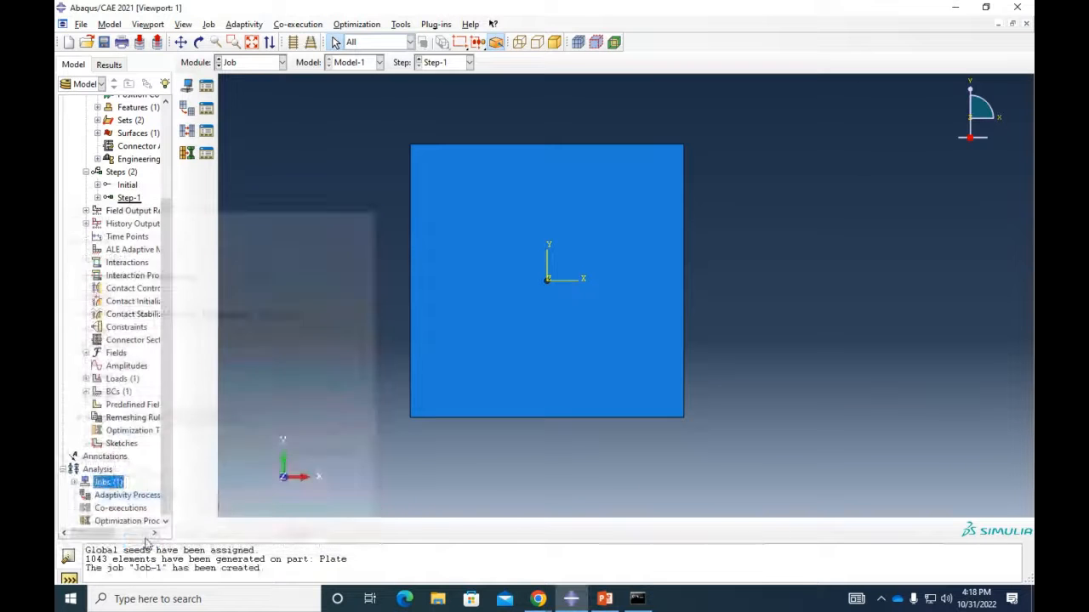
# Submit Job-1 for analysis
pyautogui.click(75, 483)
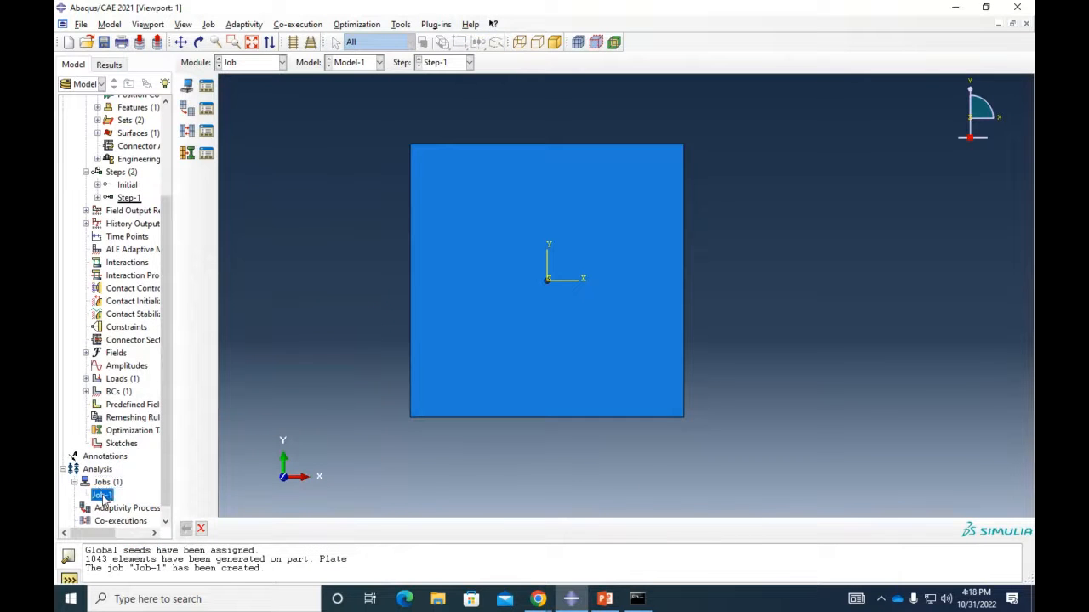
pyautogui.rightClick(106, 495)
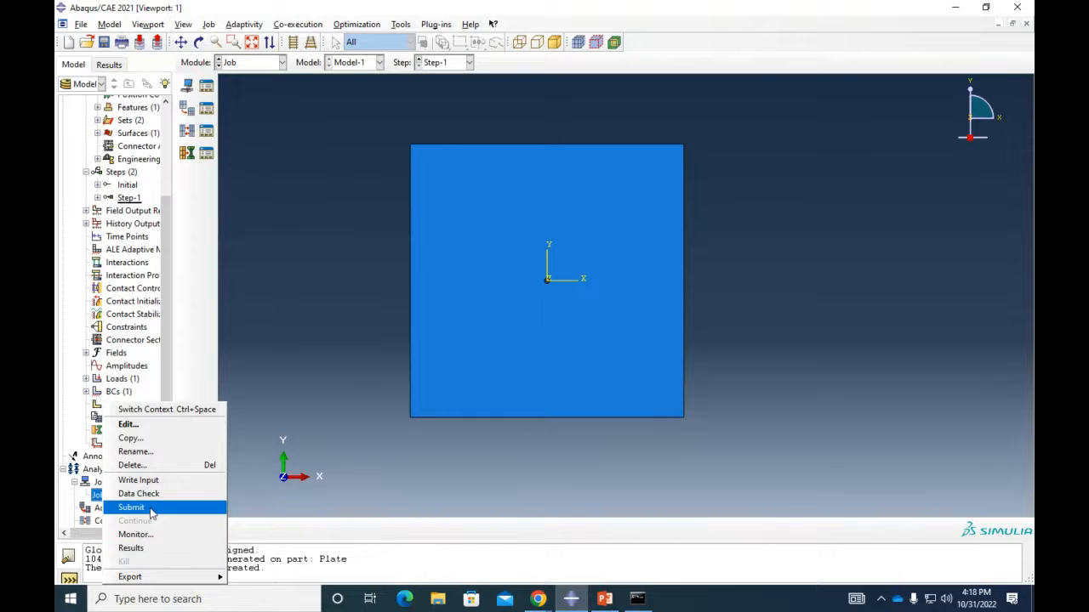
pyautogui.click(149, 508)
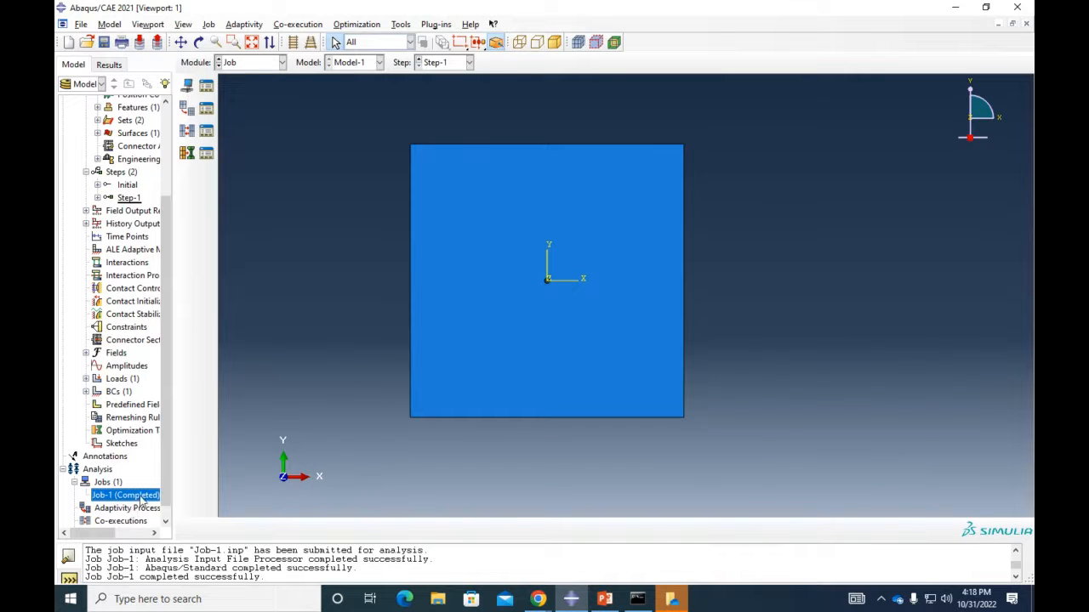
# Open the results of Job-1 and plot the Mises stress contours on the deformed plate
pyautogui.rightClick(143, 501)
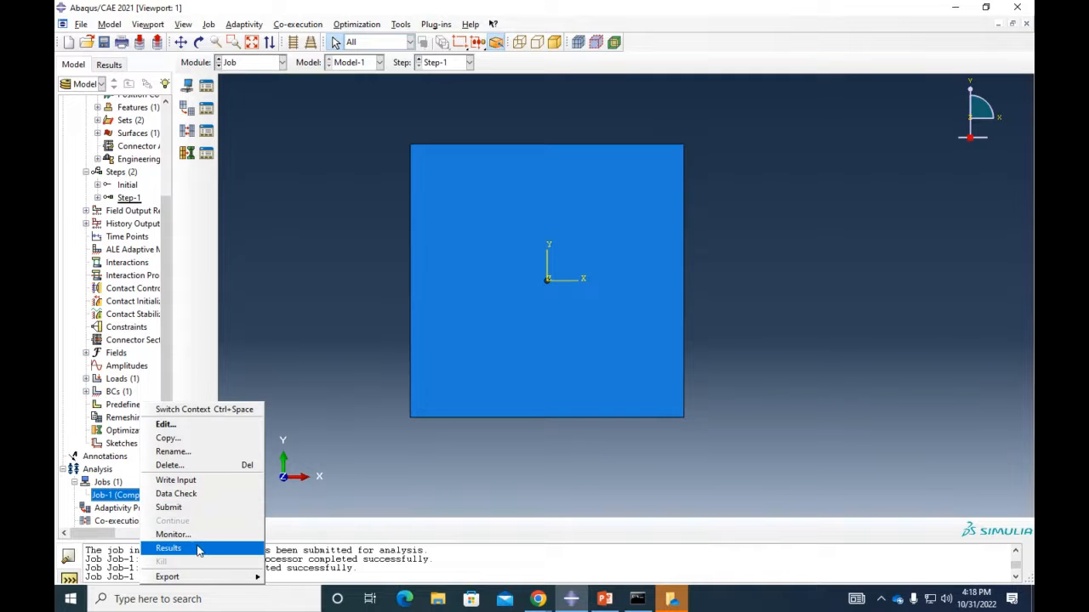
pyautogui.click(169, 548)
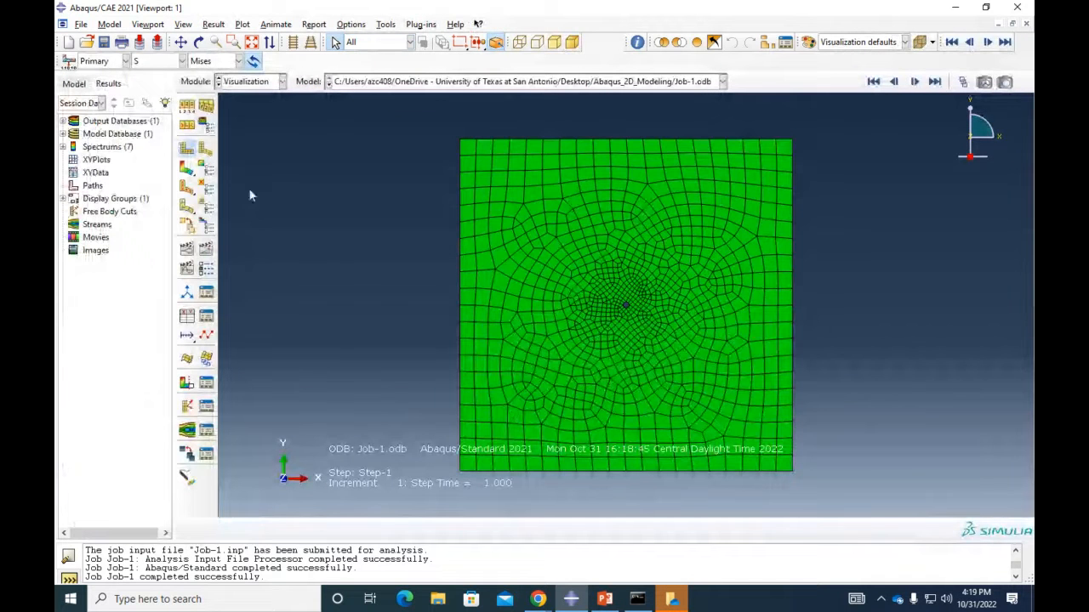
pyautogui.click(187, 169)
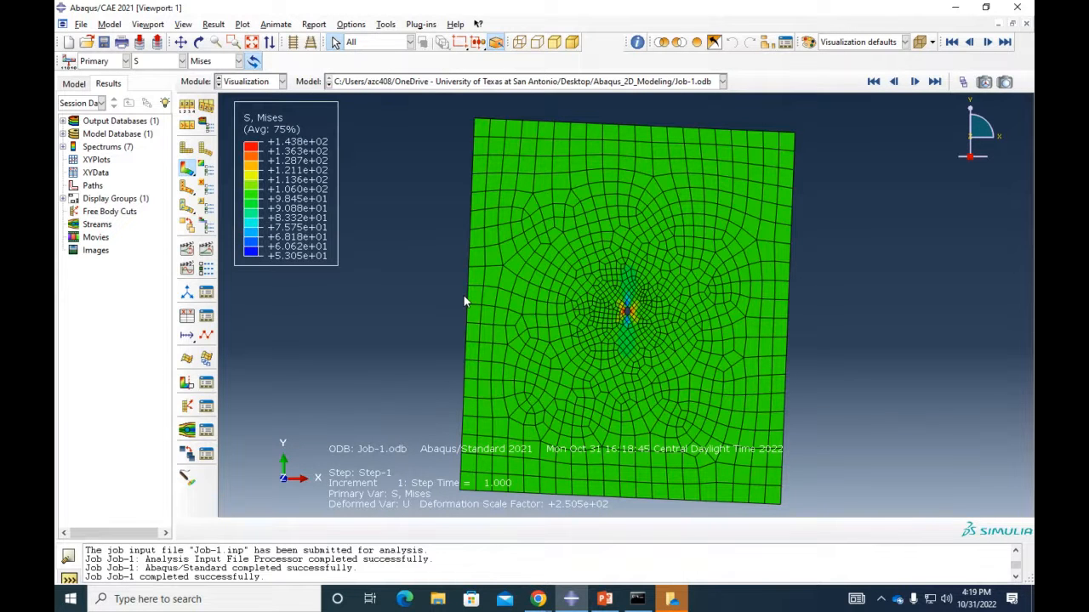
# Return to the model's boundary conditions and review the displacement settings of BC-1 in Step-1
pyautogui.click(79, 85)
pyautogui.click(86, 411)
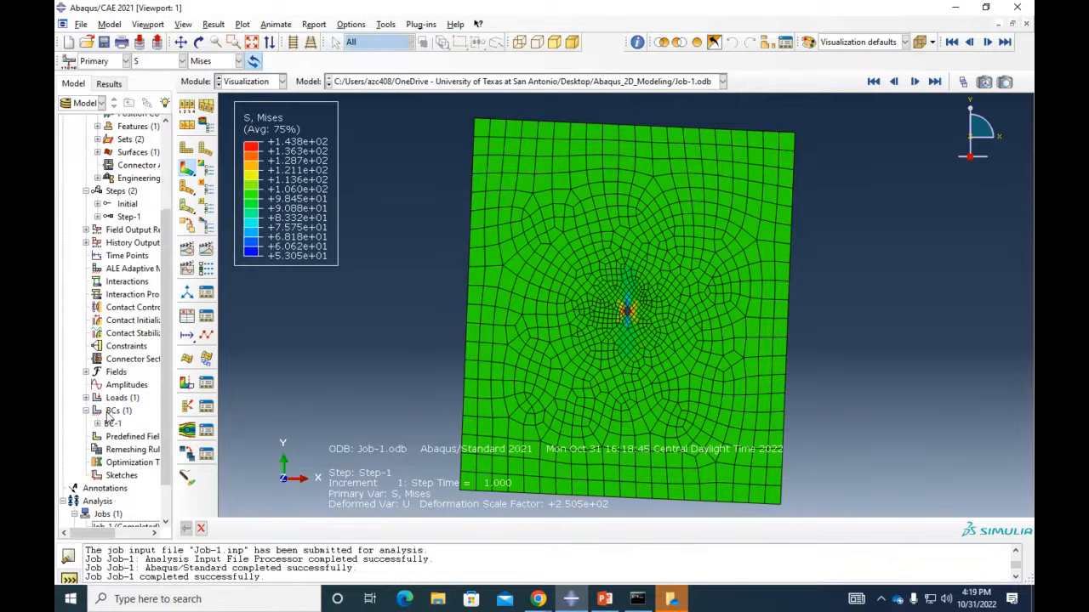
pyautogui.click(119, 412)
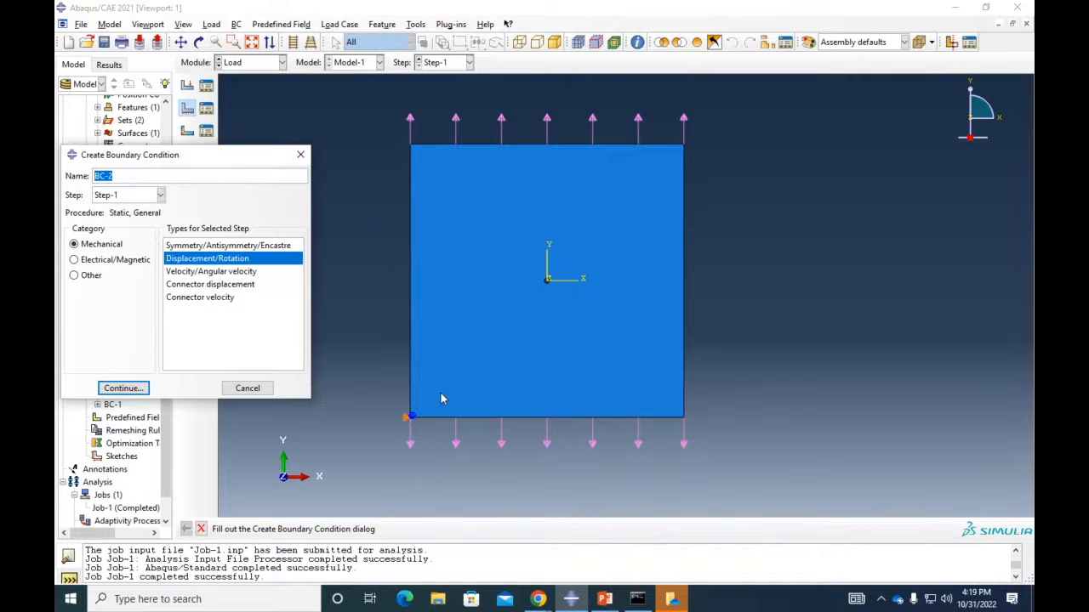
pyautogui.click(248, 388)
pyautogui.click(97, 404)
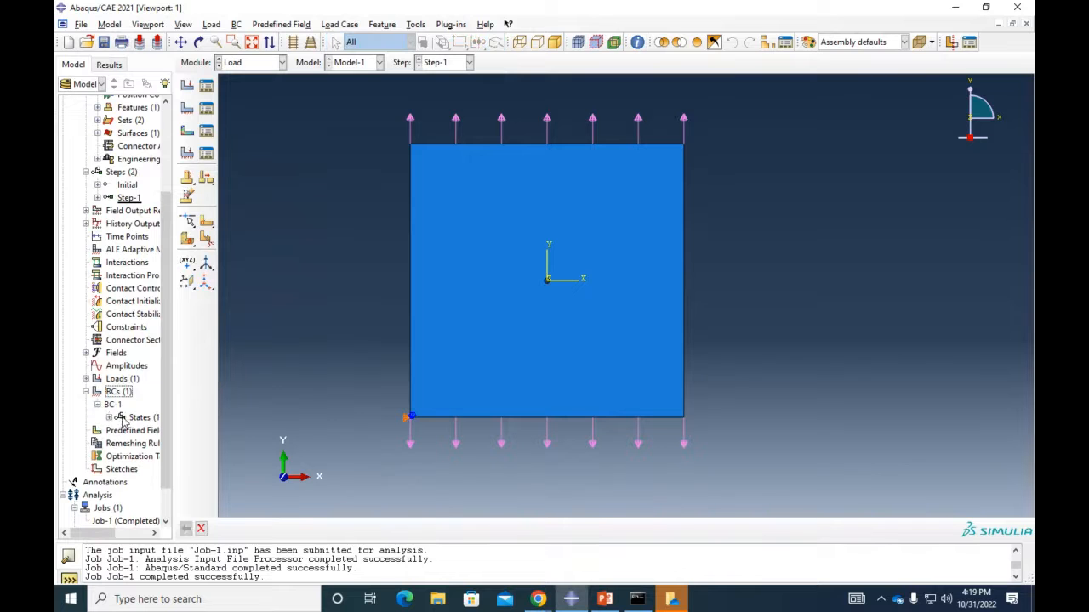
pyautogui.click(109, 418)
pyautogui.doubleClick(136, 431)
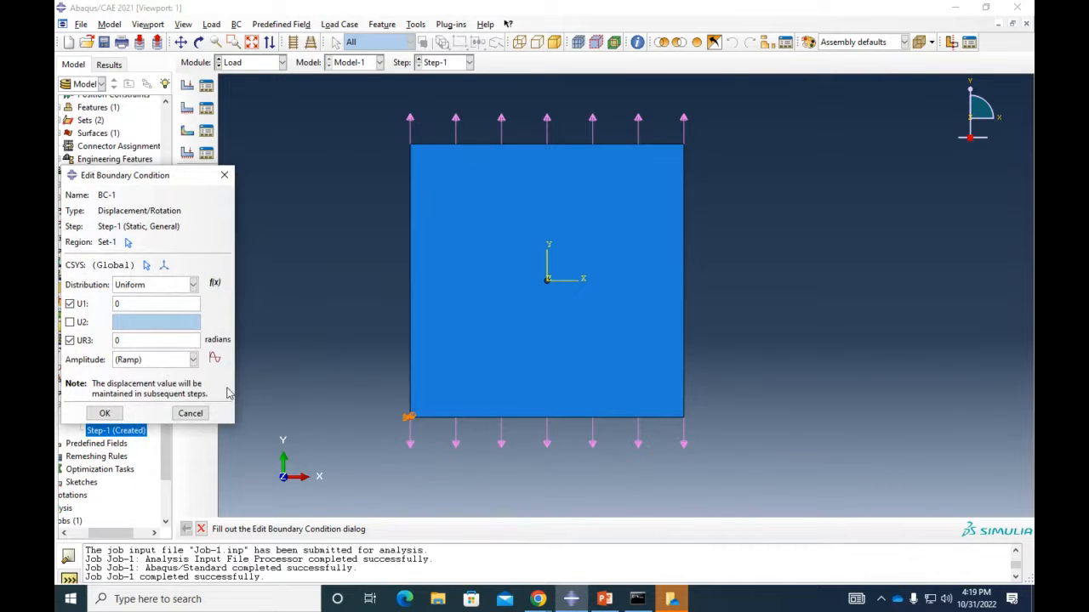
pyautogui.click(104, 414)
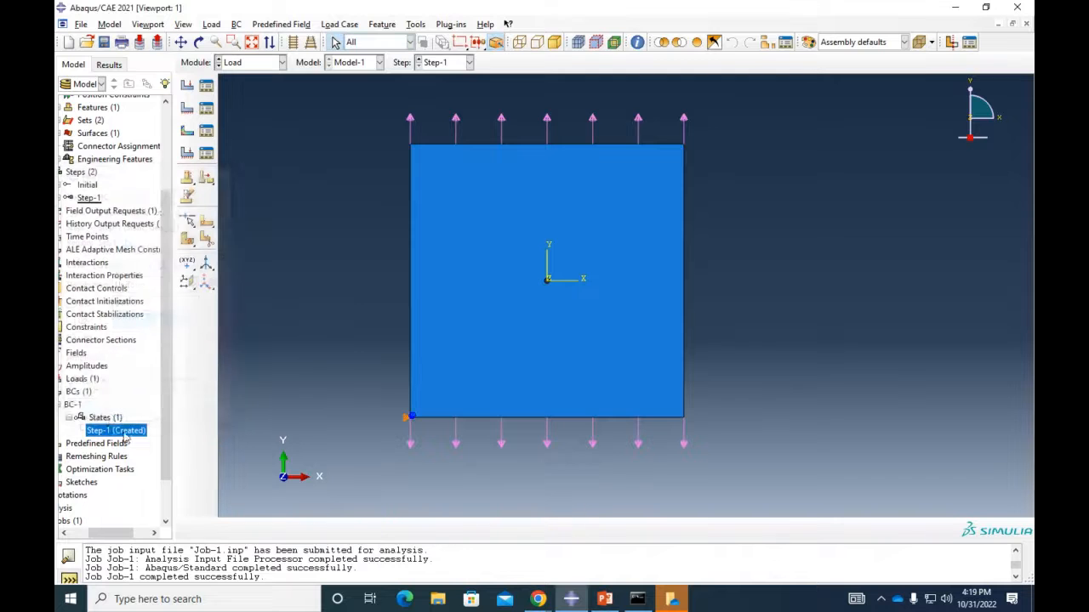
# Set the view manipulation mouse configuration to SolidWorks in the program options
pyautogui.scroll(5, 406, 369)
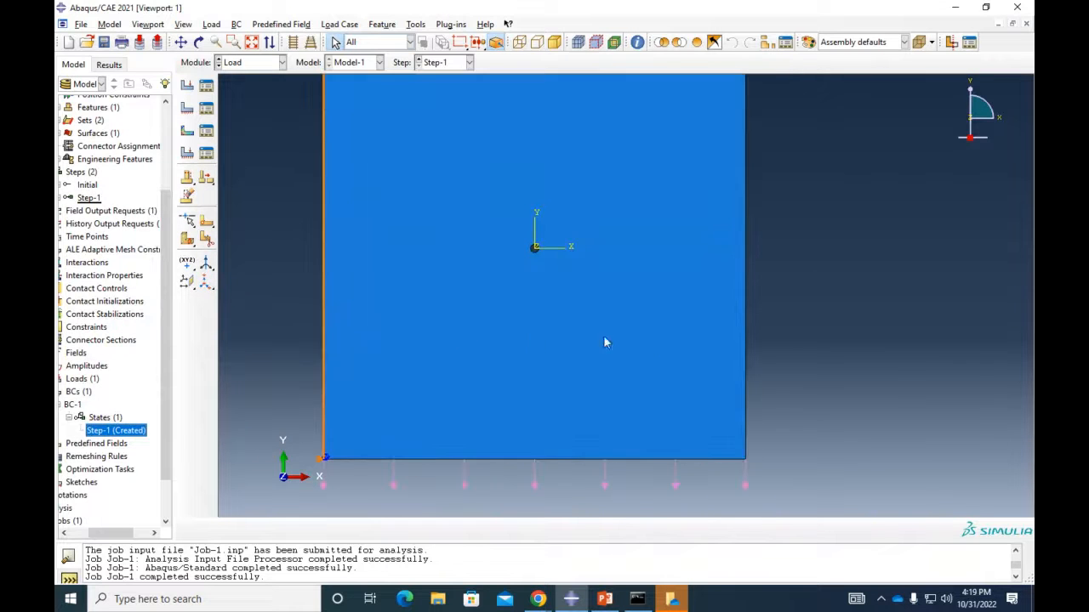
pyautogui.scroll(-4, 311, 439)
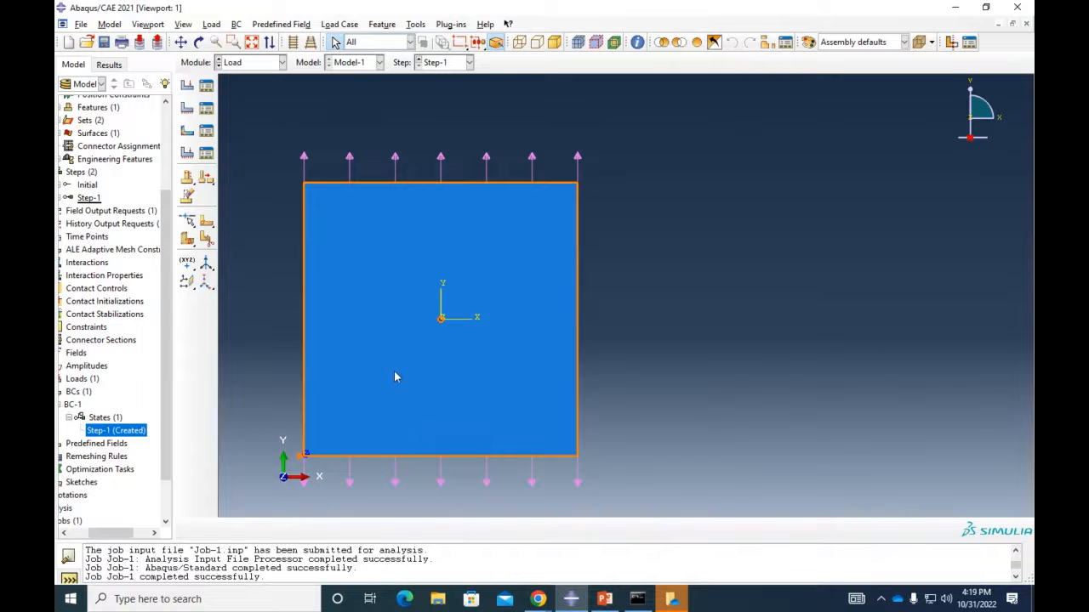
pyautogui.click(416, 24)
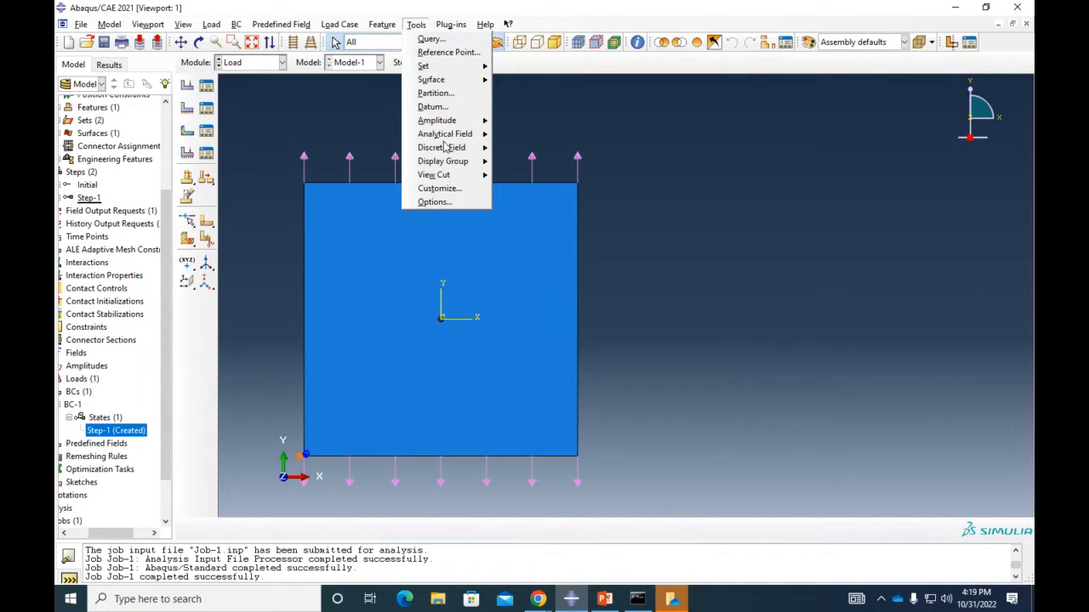
pyautogui.click(436, 202)
pyautogui.click(145, 258)
pyautogui.click(173, 293)
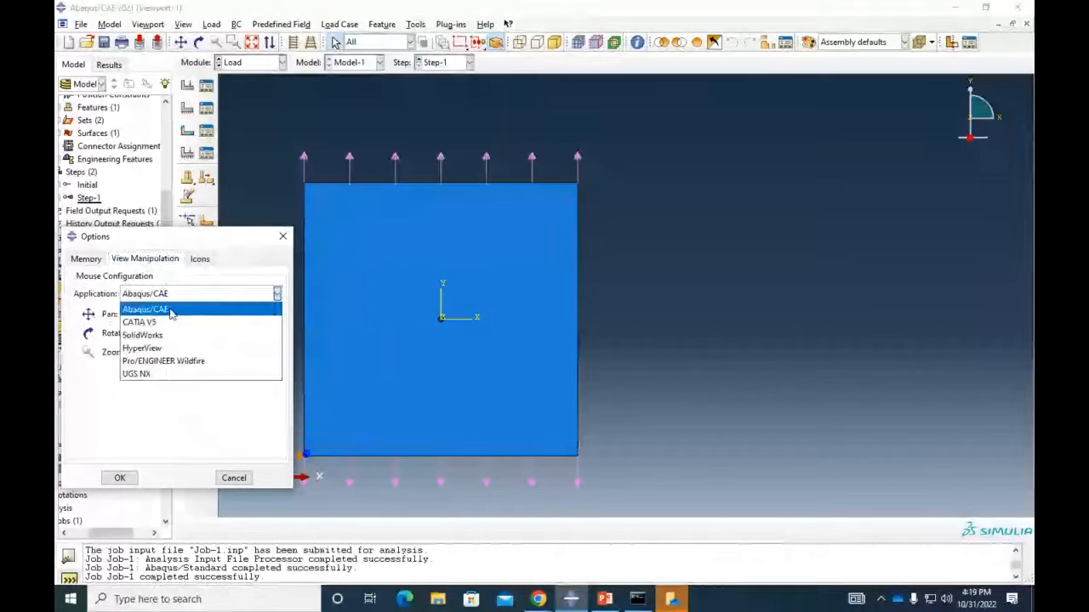
pyautogui.click(142, 335)
pyautogui.click(119, 478)
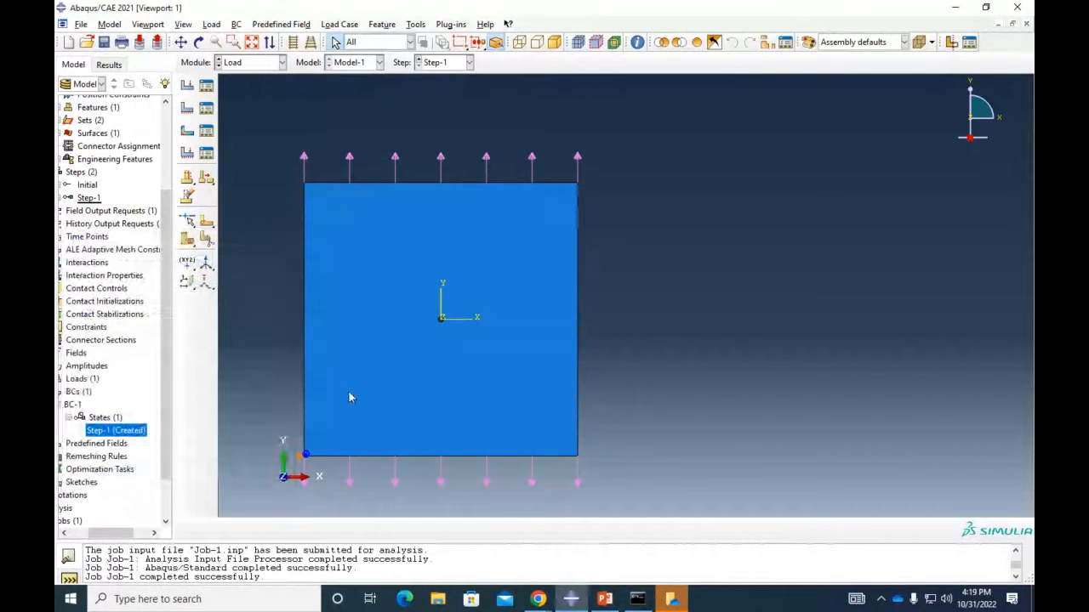
# Reassign boundary condition BC-1 in Step-1 to the plate's upper-left corner vertex, storing the region as Set-2
pyautogui.keyDown('ctrl'); pyautogui.moveTo(358, 381); pyautogui.dragTo(521, 267, button='middle'); pyautogui.keyUp('ctrl')
pyautogui.scroll(-5, 474, 331)
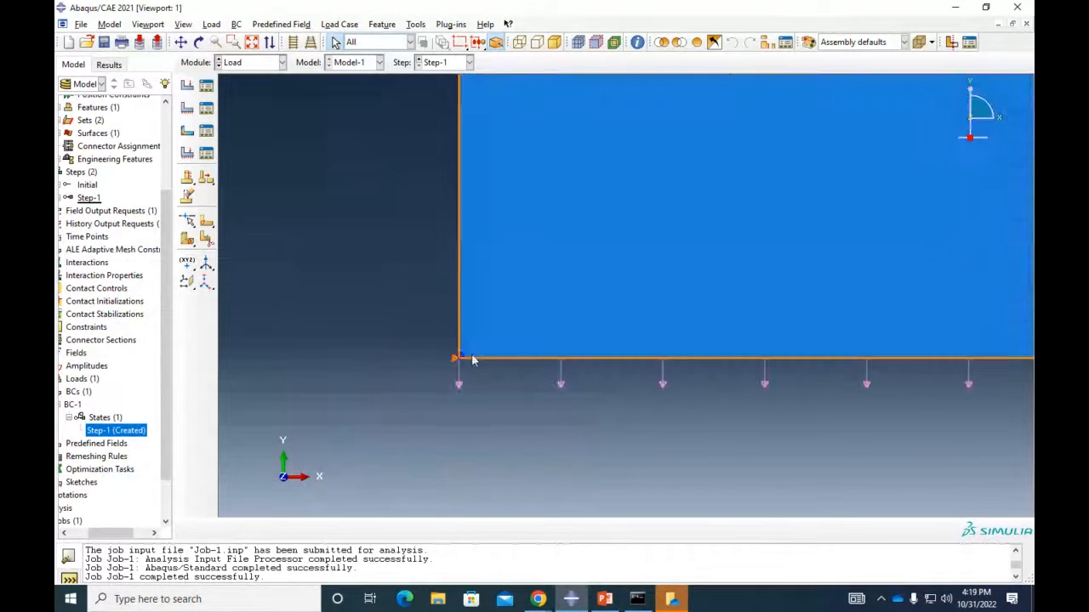
pyautogui.scroll(6, 433, 345)
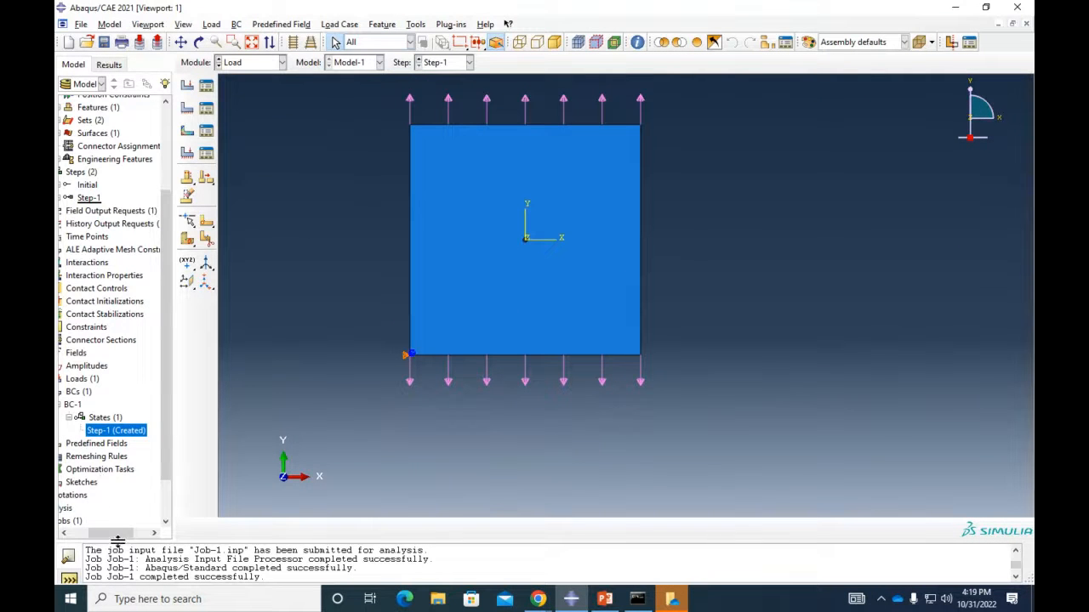
pyautogui.moveTo(117, 537); pyautogui.dragTo(98, 537)
pyautogui.doubleClick(142, 437)
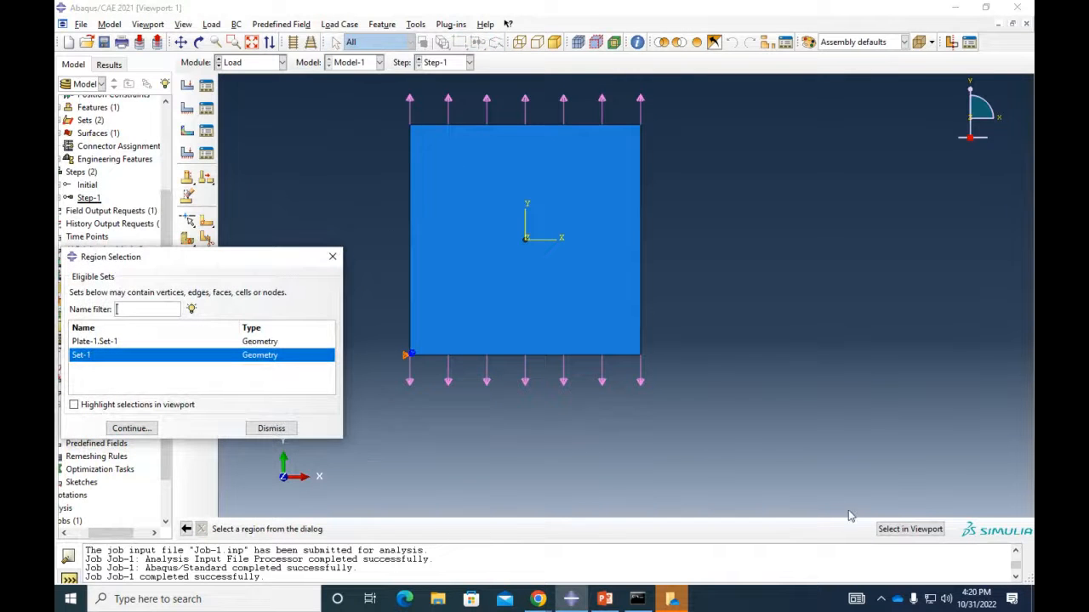
pyautogui.click(909, 529)
pyautogui.click(411, 126)
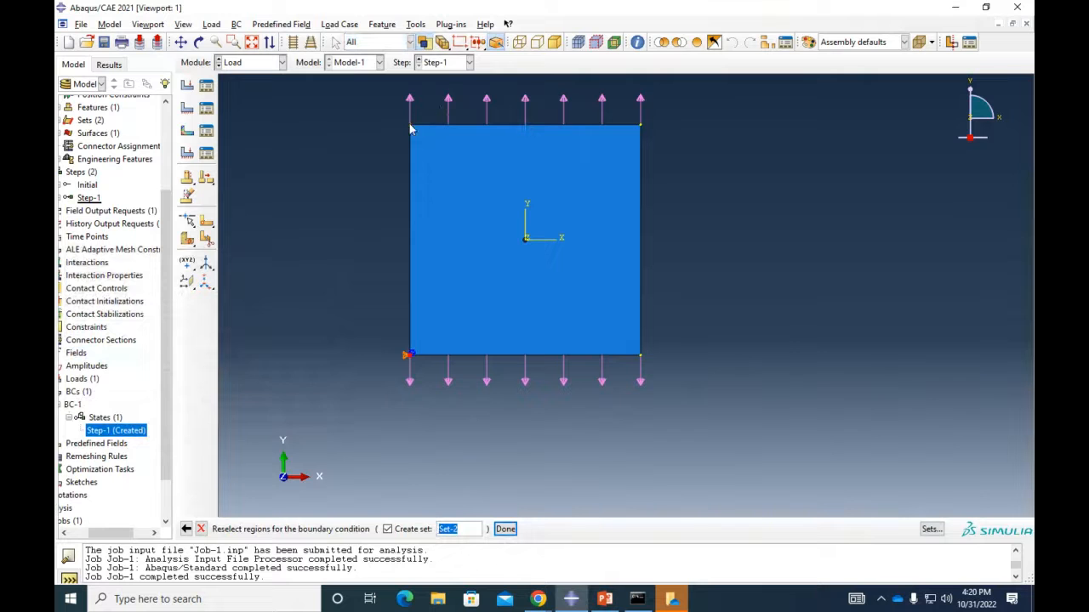
pyautogui.click(506, 529)
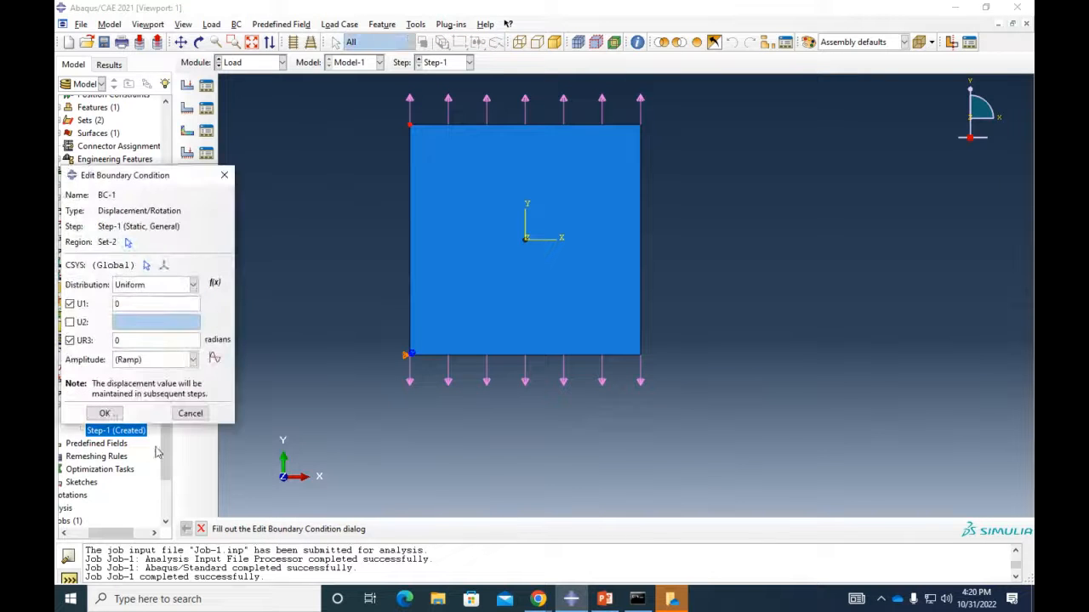
pyautogui.click(105, 415)
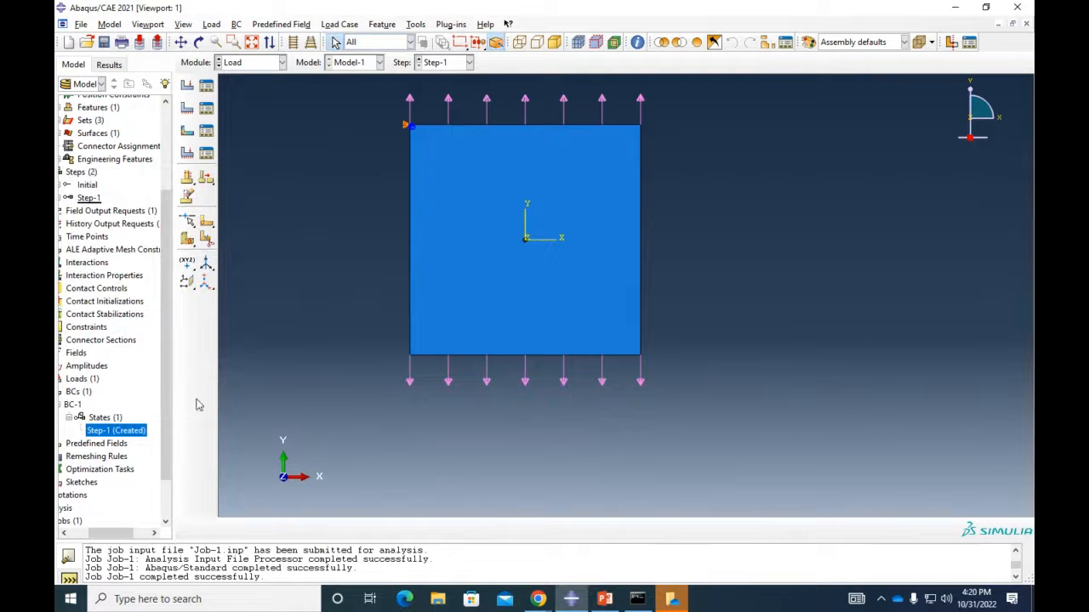
# Resubmit Job-1 for analysis, overwriting its existing files, and permanently dismiss the OneDrive deleted-files reminder
pyautogui.scroll(-3, 117, 476)
pyautogui.moveTo(117, 533); pyautogui.dragTo(98, 532)
pyautogui.click(102, 482)
pyautogui.rightClick(129, 482)
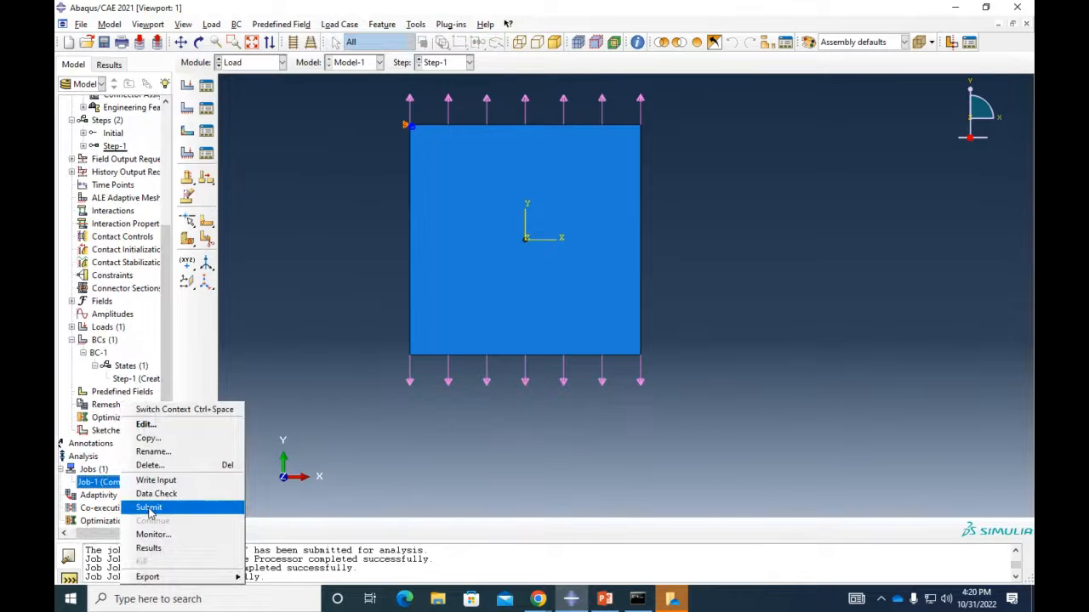
pyautogui.click(148, 507)
pyautogui.click(97, 344)
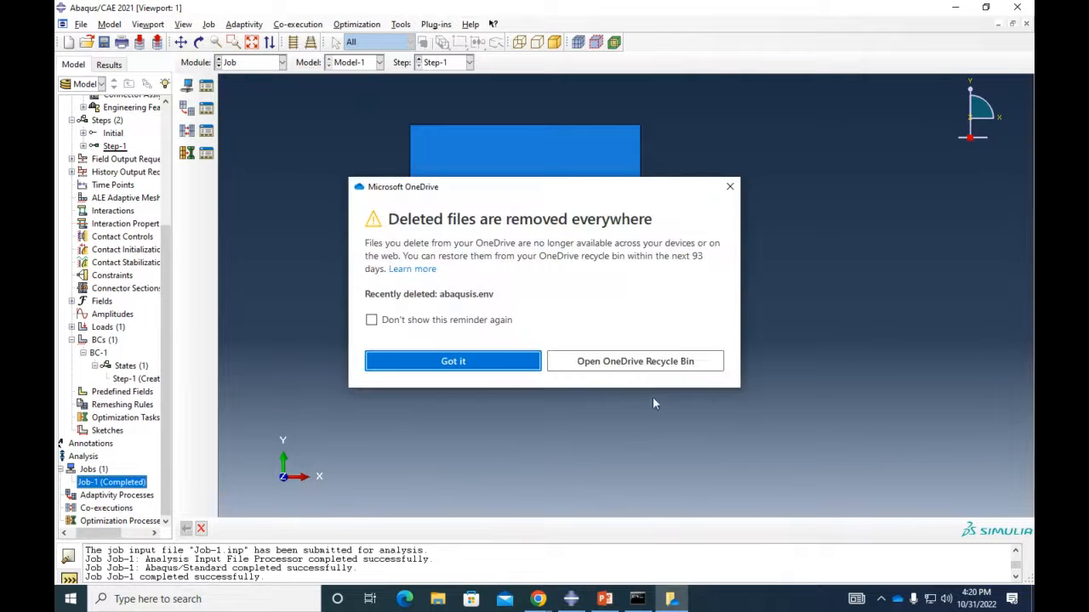
pyautogui.click(371, 320)
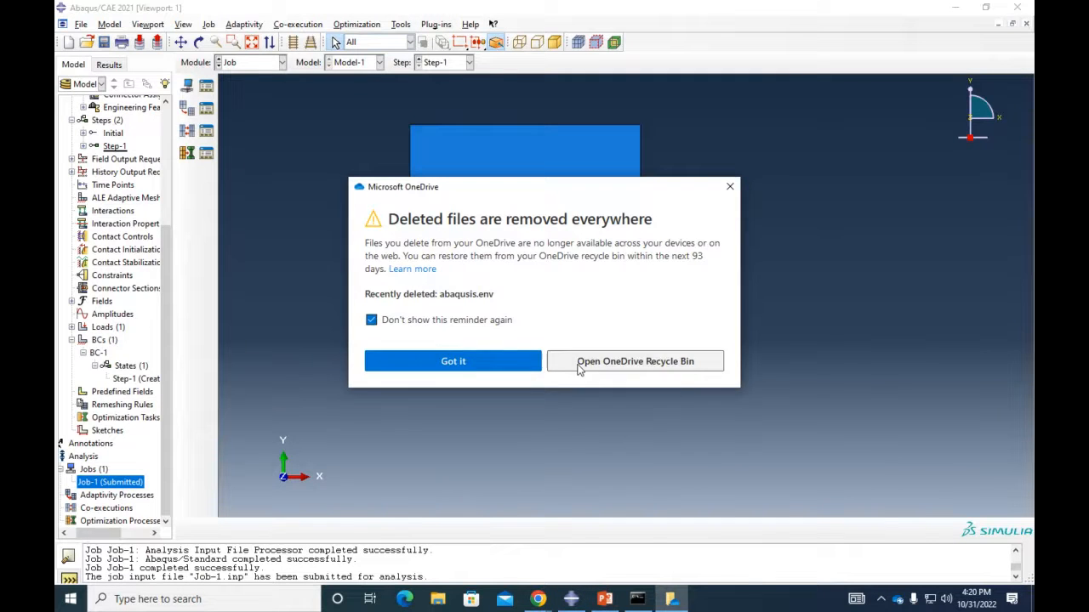
pyautogui.click(509, 366)
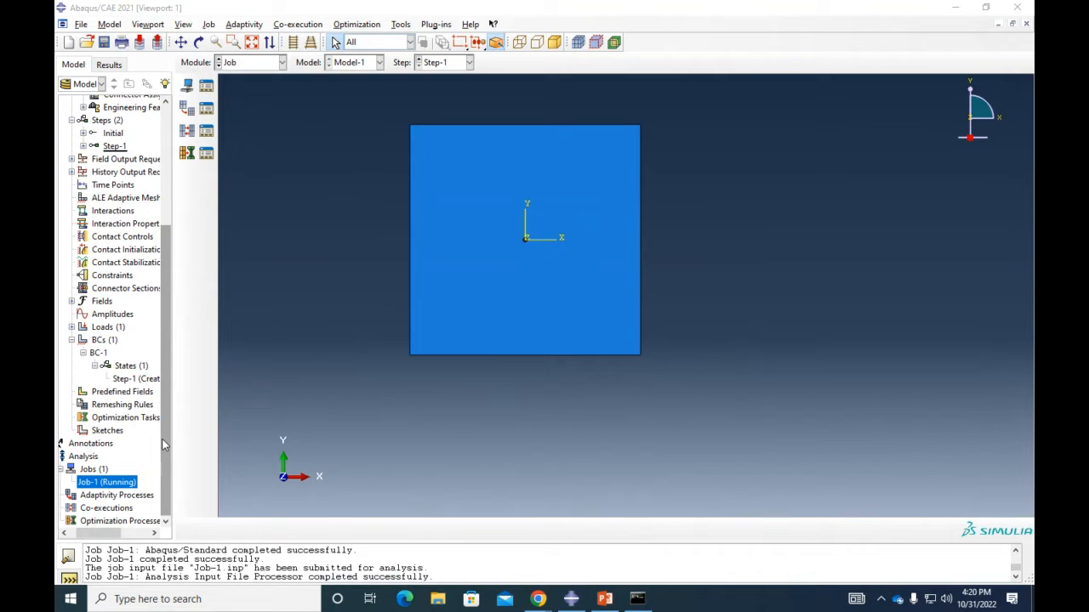
# Open the new Job-1 results and plot the Mises stress contours on the deformed plate
pyautogui.rightClick(127, 483)
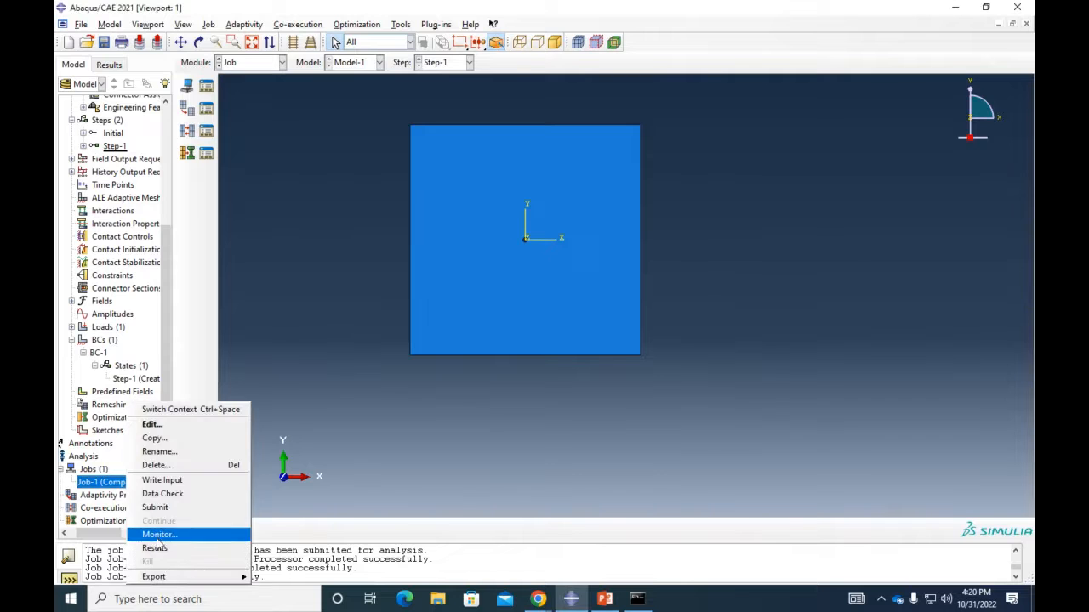
pyautogui.click(165, 548)
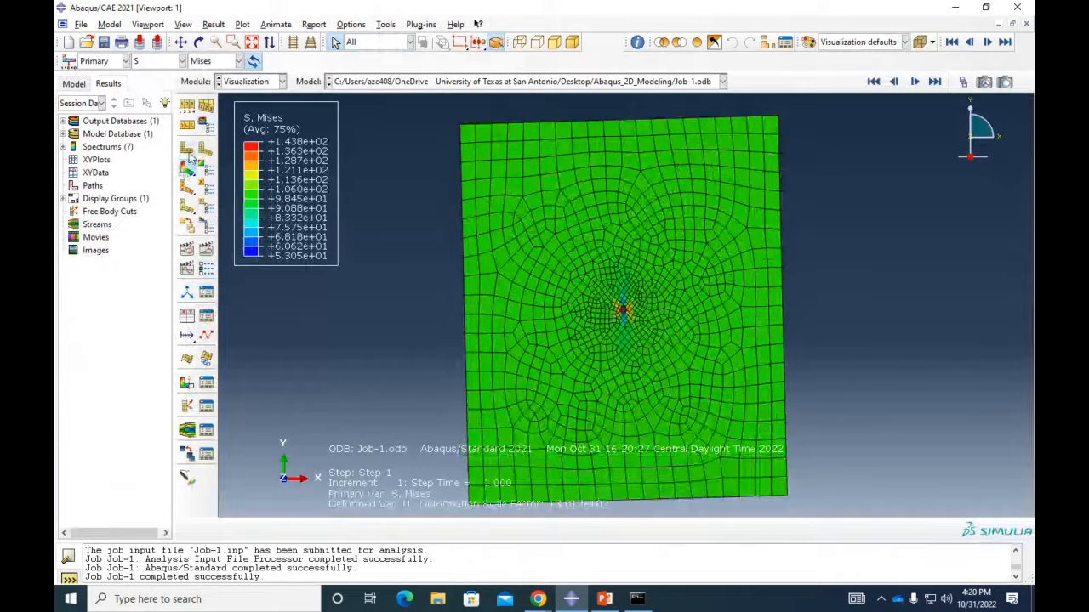
pyautogui.click(190, 150)
pyautogui.click(187, 167)
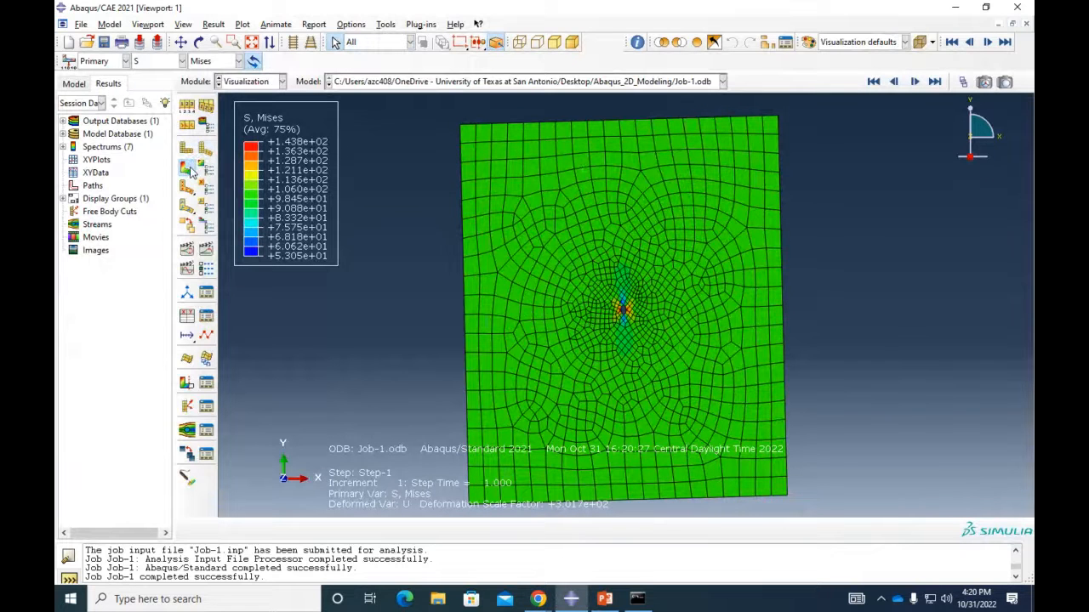
pyautogui.click(189, 169)
pyautogui.click(243, 170)
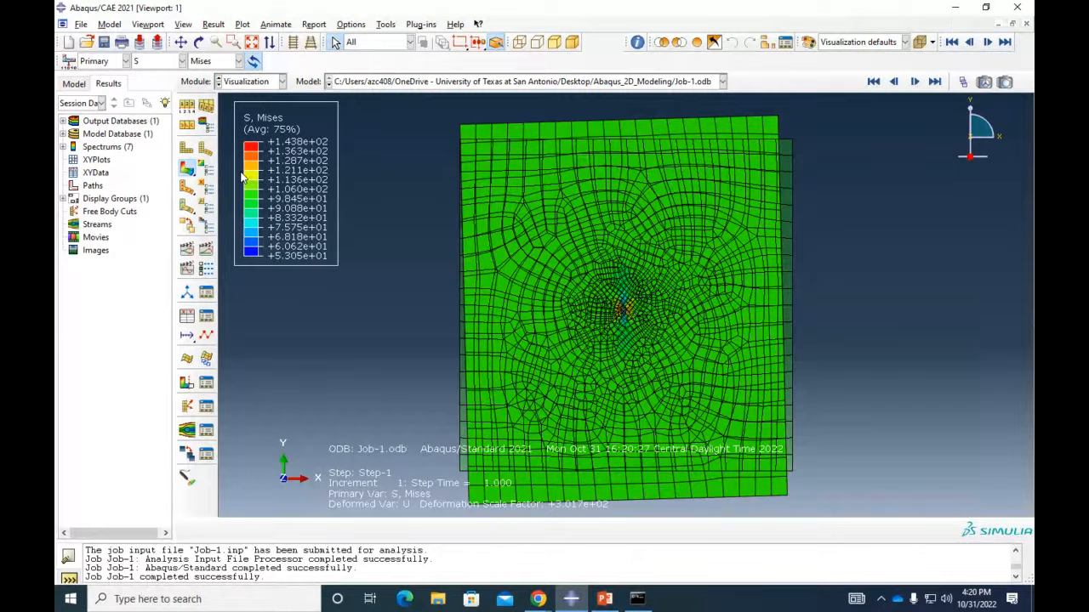
pyautogui.click(190, 171)
pyautogui.click(205, 171)
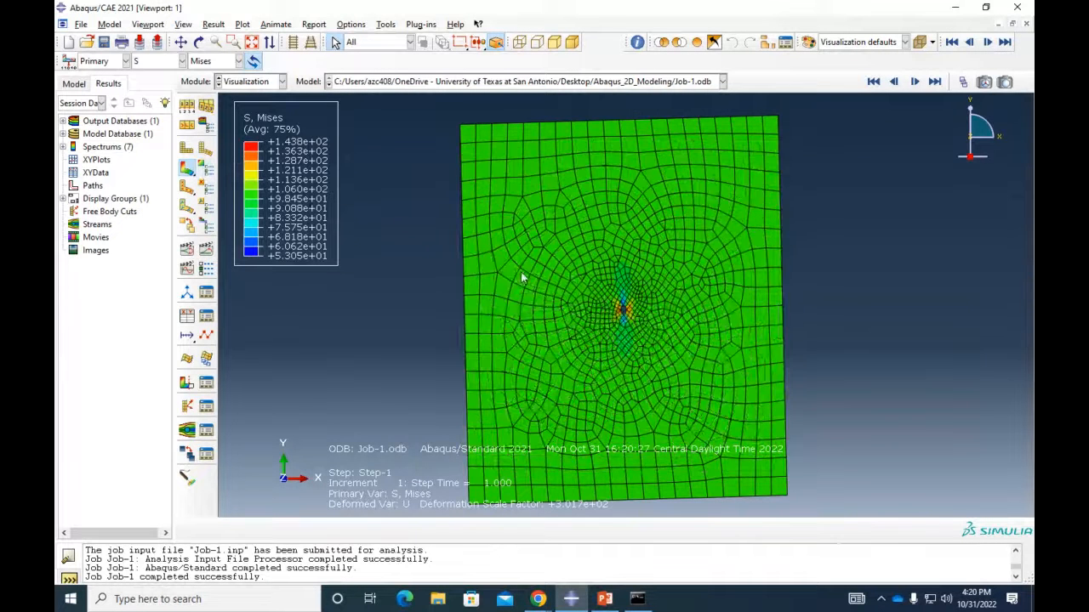
# Inspect the stress around the central hole and switch the contour plot to the S22 component
pyautogui.scroll(5, 627, 310)
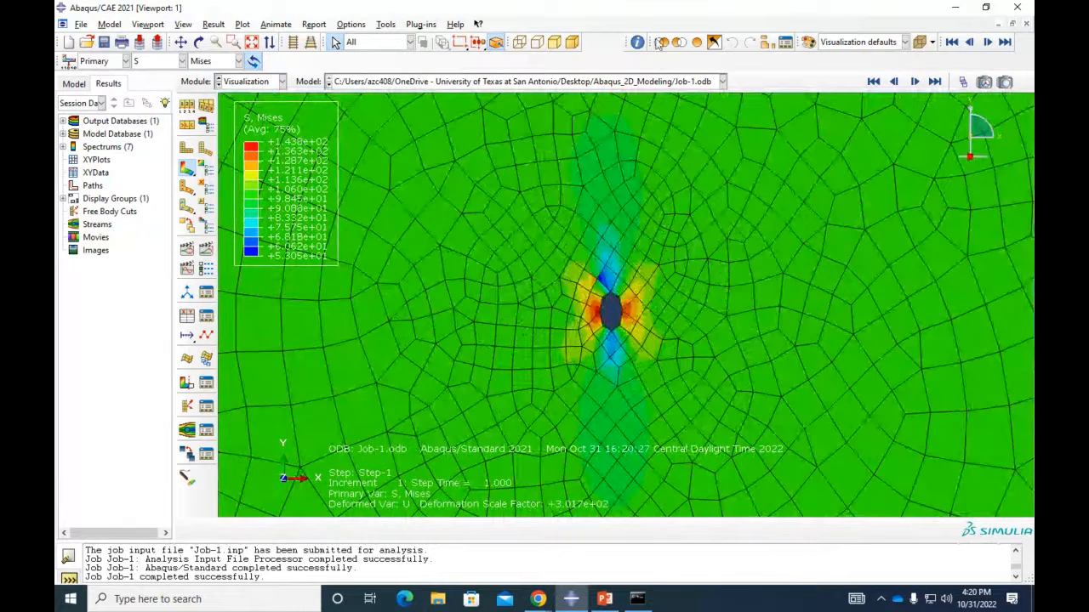
pyautogui.click(213, 61)
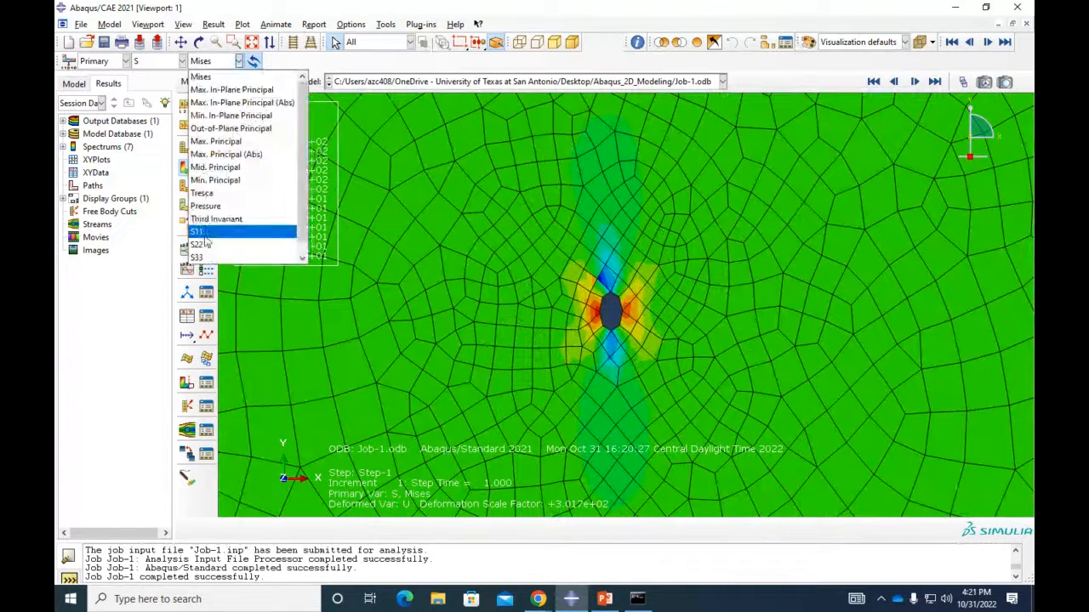
pyautogui.click(223, 244)
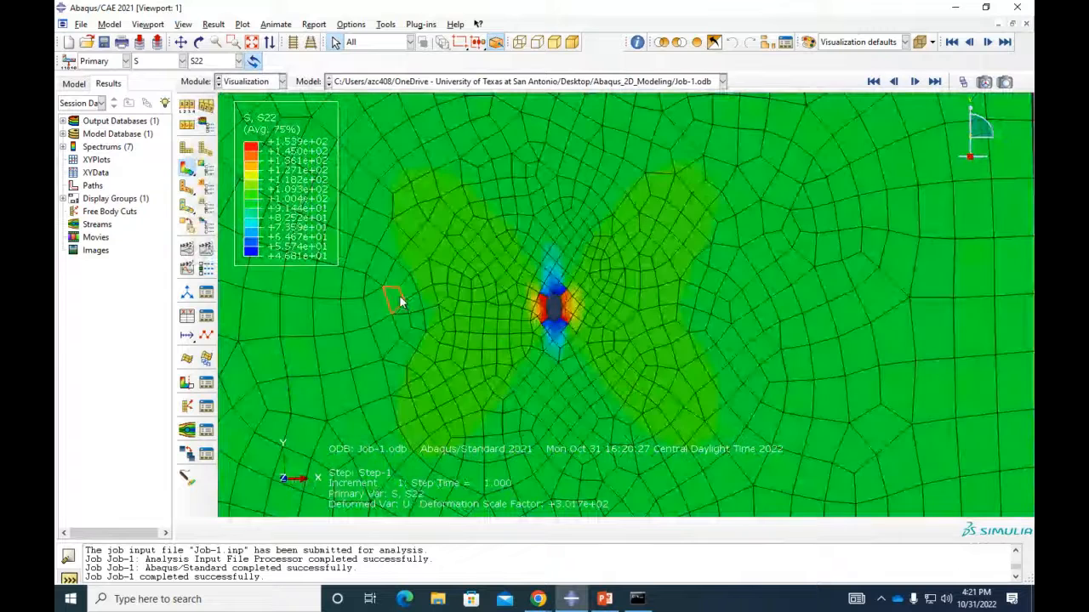
pyautogui.scroll(-6, 400, 296)
pyautogui.keyDown('ctrl'); pyautogui.keyDown('alt'); pyautogui.moveTo(381, 301); pyautogui.dragTo(474, 295, button='middle'); pyautogui.keyUp('alt'); pyautogui.keyUp('ctrl')
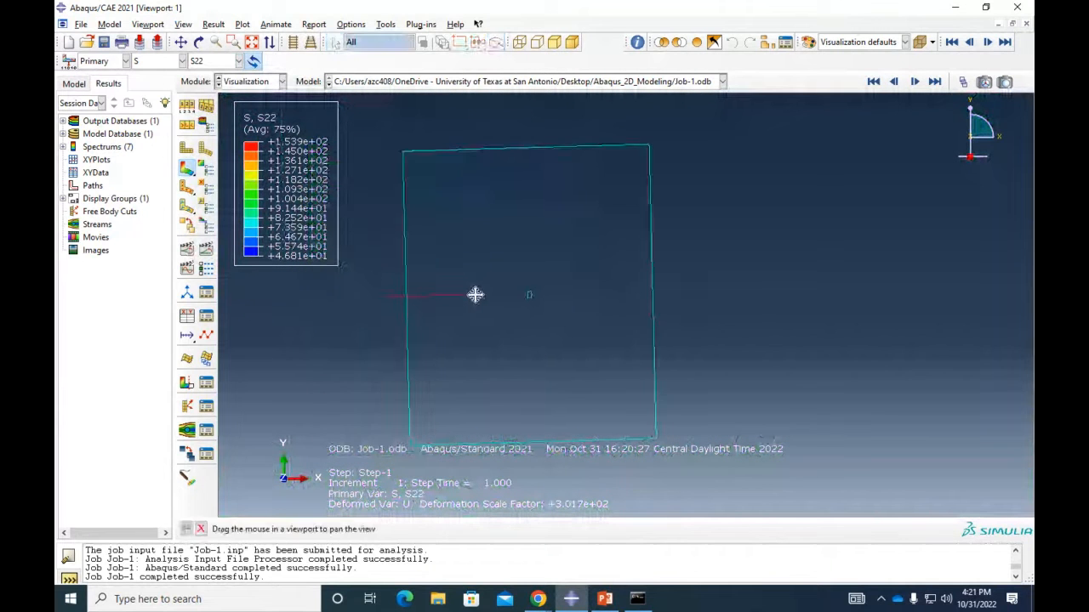
# Release the UR3 rotation constraint in boundary condition BC-1 for Step-1, leaving only U1 fixed at 0
pyautogui.click(73, 84)
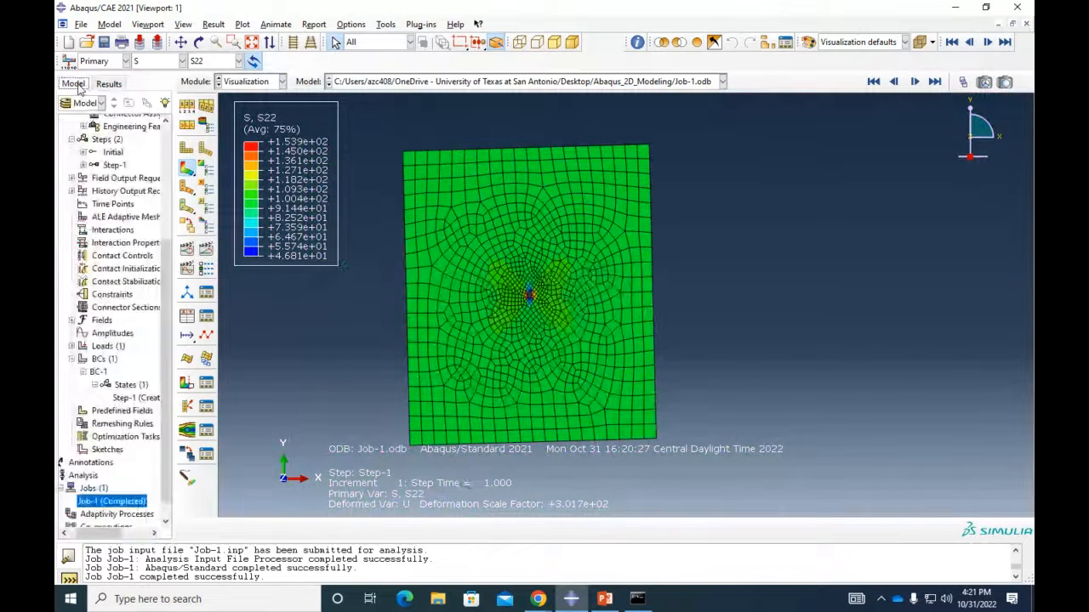
pyautogui.click(121, 399)
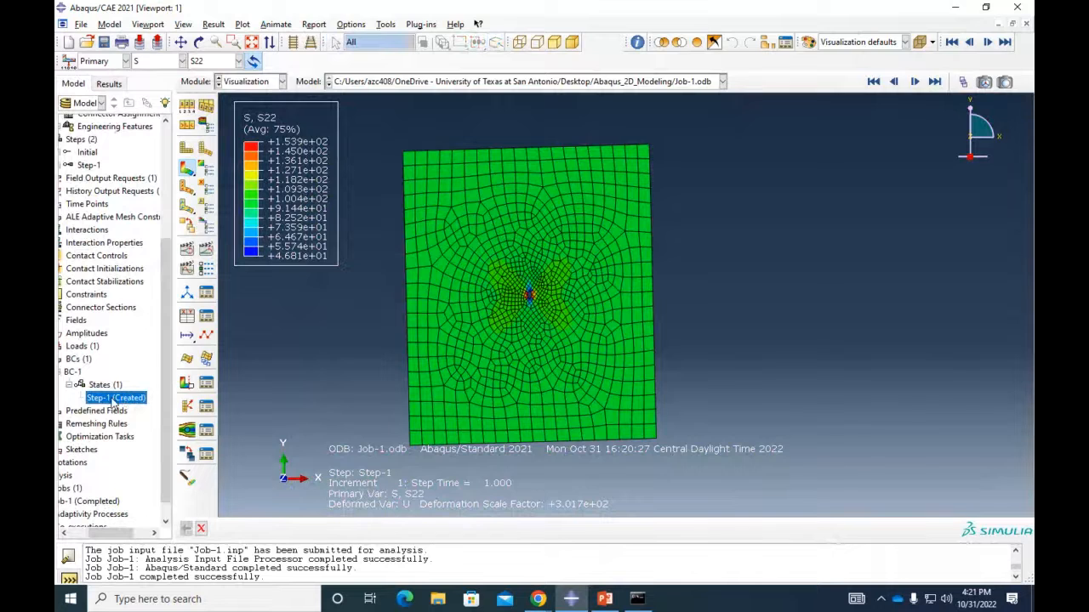
pyautogui.doubleClick(115, 398)
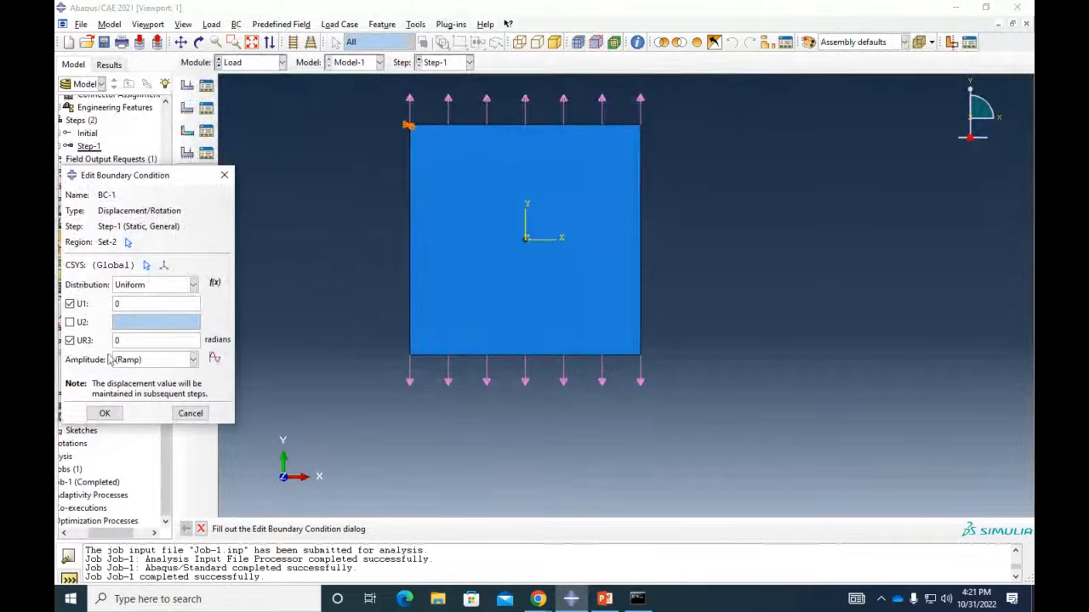
pyautogui.click(70, 339)
pyautogui.click(105, 414)
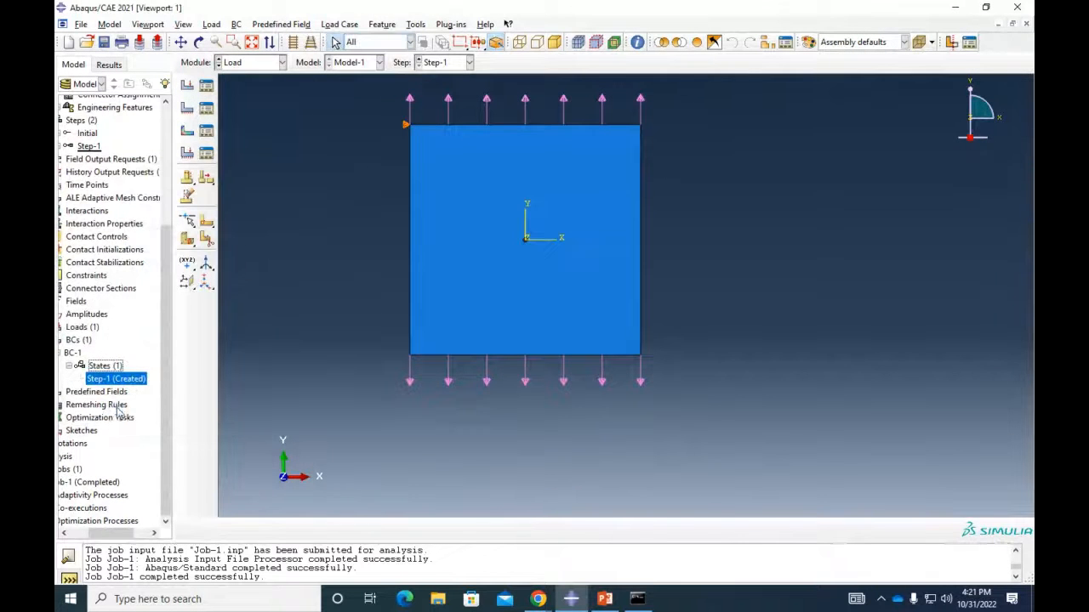
# Run Job-1 again with the edited boundary condition, overwriting the previous job files
pyautogui.moveTo(110, 533); pyautogui.dragTo(81, 534)
pyautogui.rightClick(117, 481)
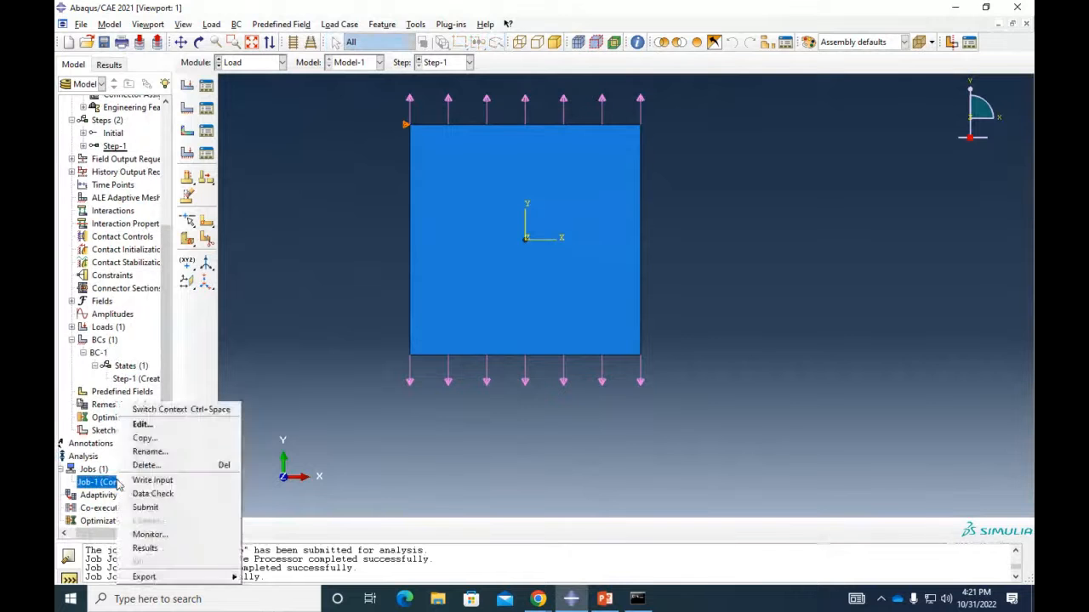
pyautogui.click(169, 507)
pyautogui.click(98, 346)
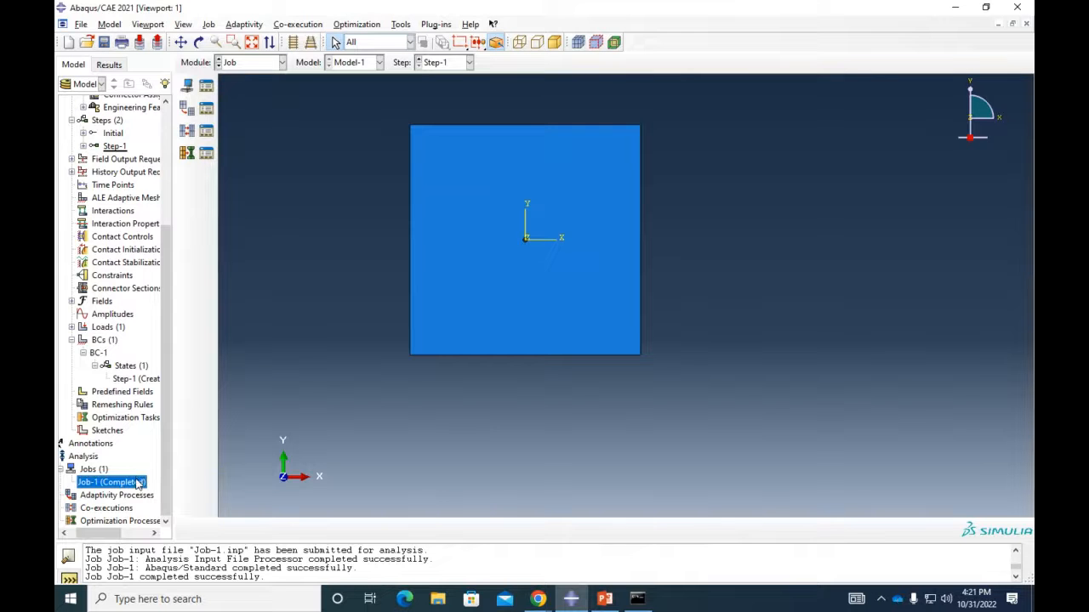
# Open the results of the rerun Job-1 and plot the Mises contours on the deformed shape
pyautogui.rightClick(140, 483)
pyautogui.click(164, 549)
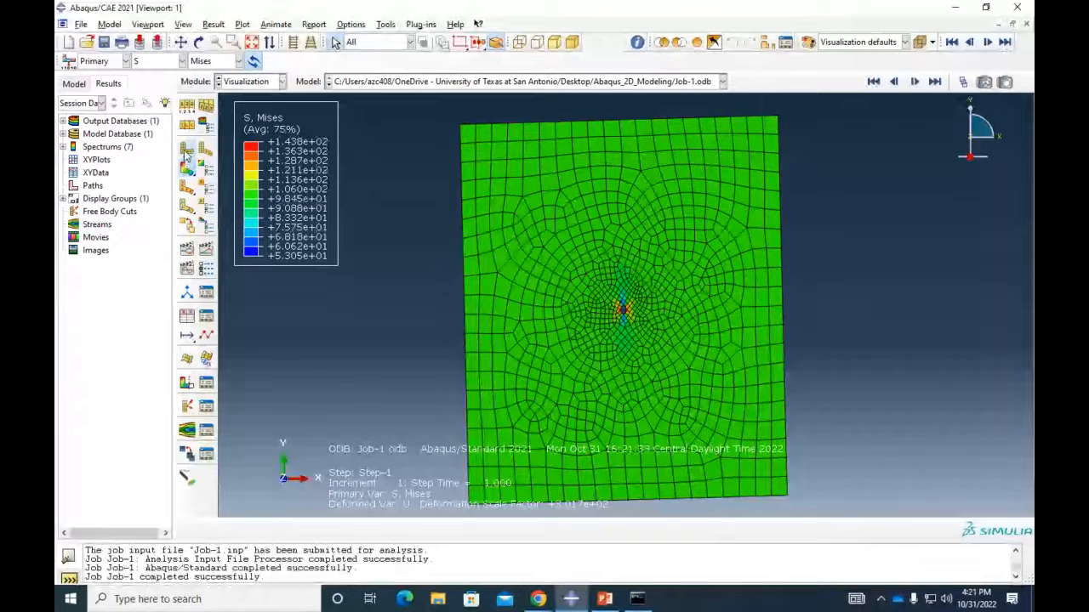
pyautogui.click(186, 149)
pyautogui.click(188, 168)
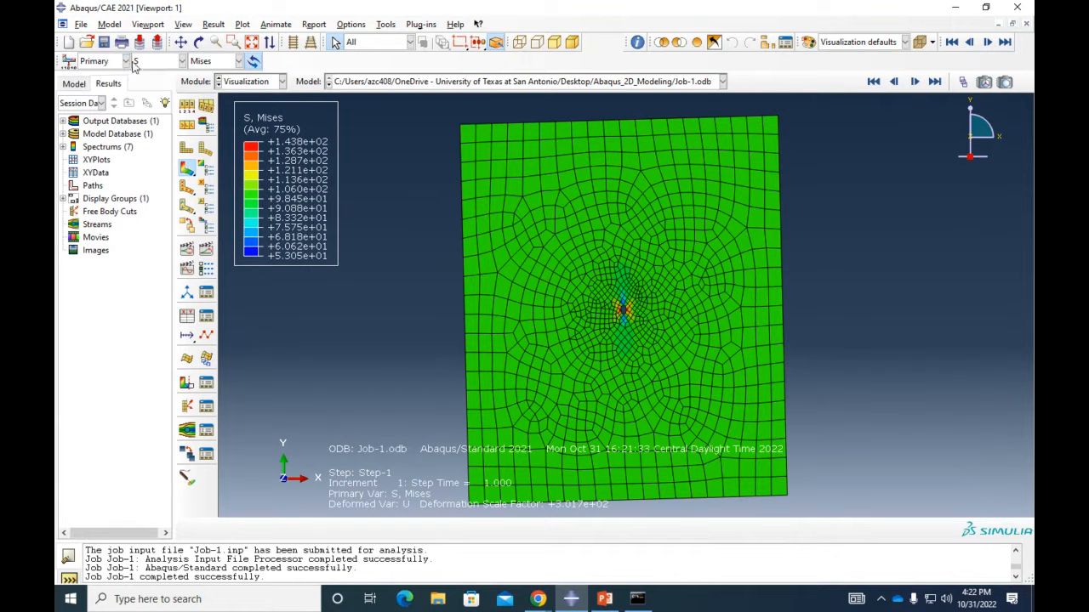
# Change the contour plot to stress component S22 and examine the stress concentration around the central hole
pyautogui.click(159, 62)
pyautogui.click(158, 65)
pyautogui.click(218, 63)
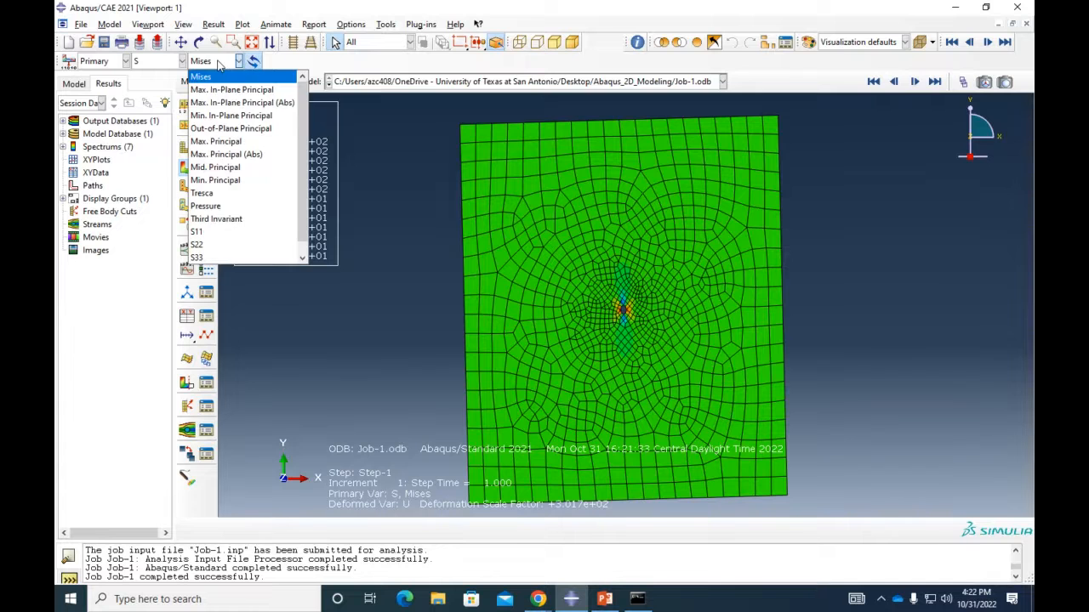
pyautogui.click(201, 245)
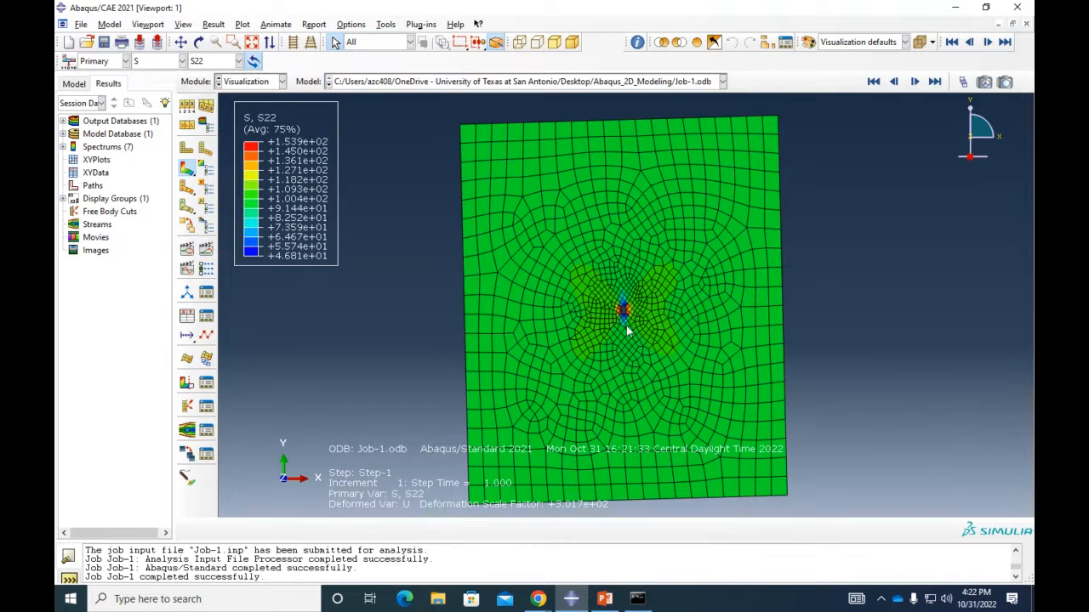
pyautogui.keyDown('ctrl'); pyautogui.keyDown('alt'); pyautogui.moveTo(647, 360); pyautogui.dragTo(610, 318, button='middle'); pyautogui.keyUp('alt'); pyautogui.keyUp('ctrl')
pyautogui.scroll(10, 607, 282)
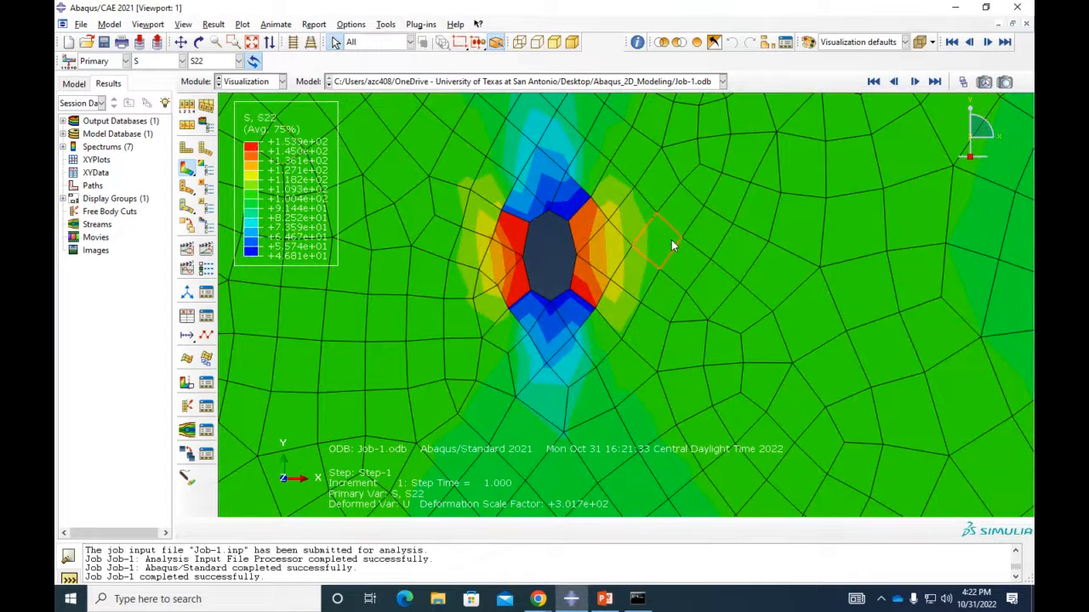
pyautogui.scroll(-1, 672, 239)
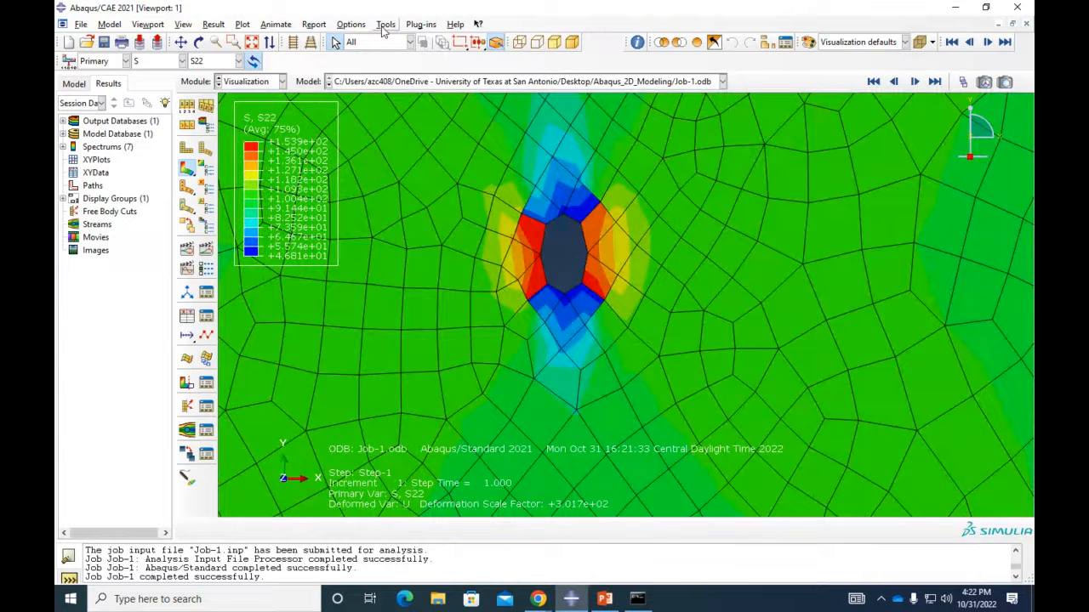
# Open the Probe Values query for reading S22 at individual elements
pyautogui.click(353, 25)
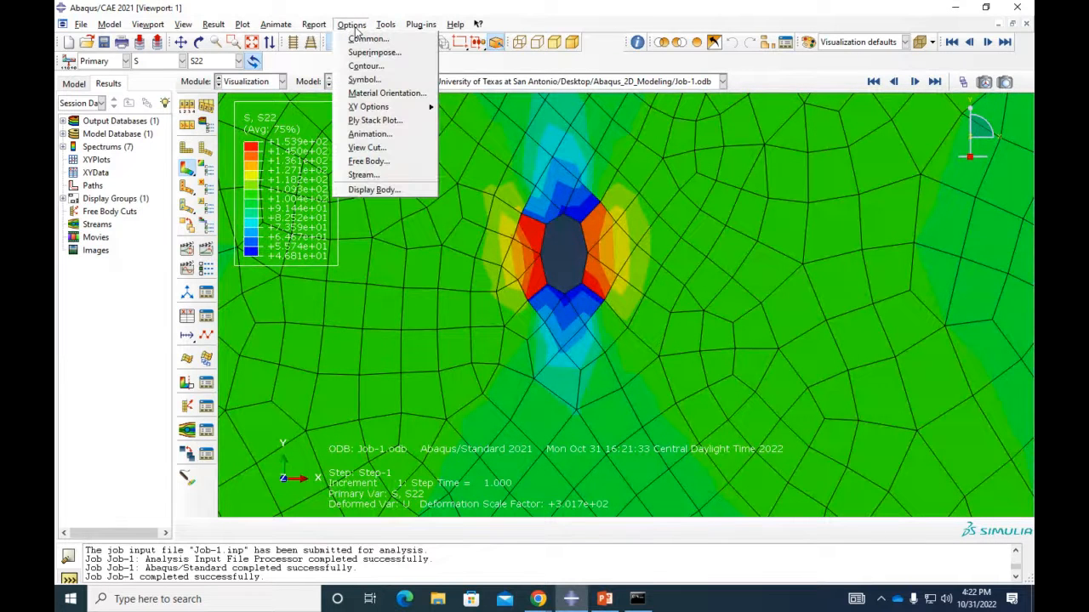
pyautogui.moveTo(379, 31)
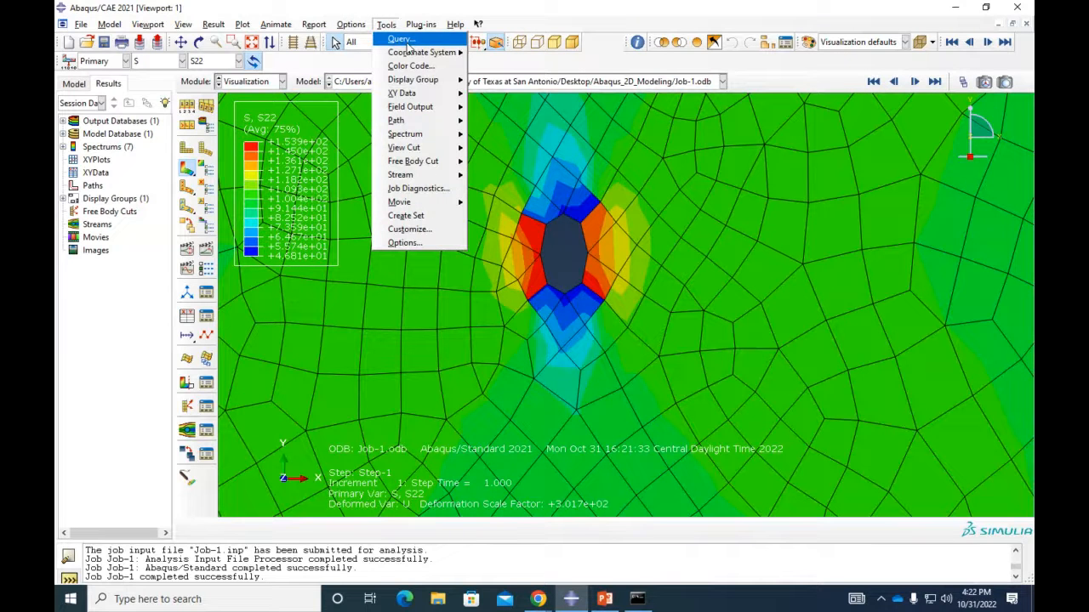
pyautogui.click(402, 40)
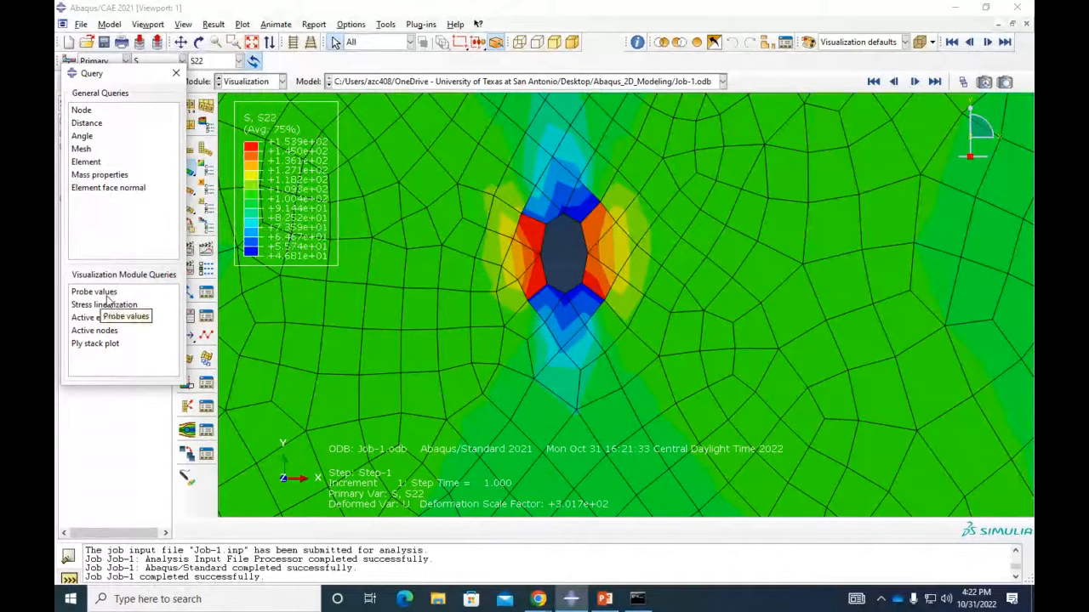
pyautogui.click(107, 294)
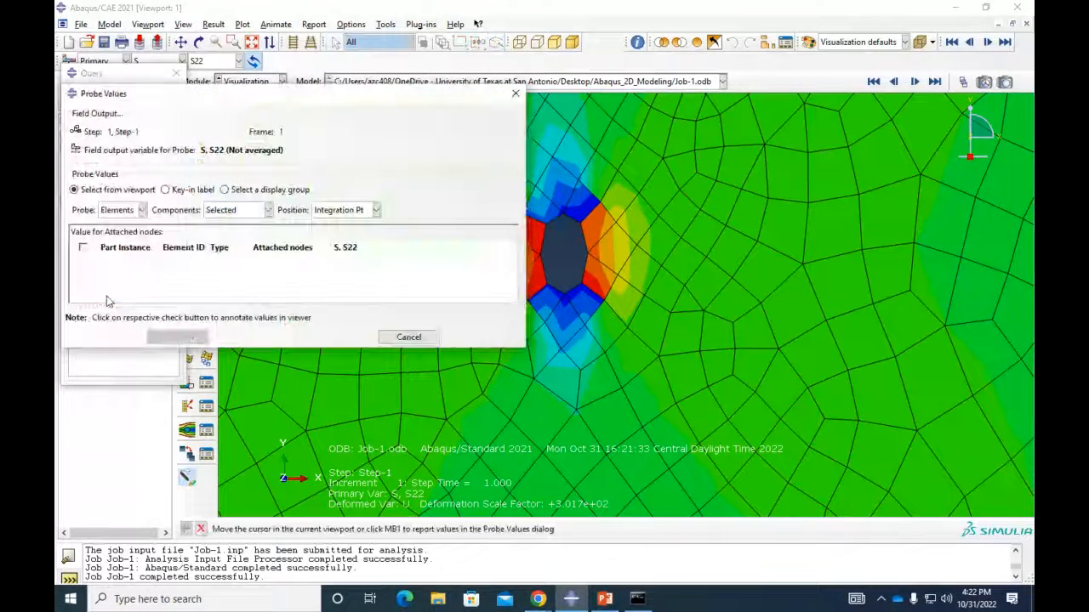
# Switch the probe from elements to nodes and probe S22 at the node on the hole's left edge
pyautogui.click(136, 212)
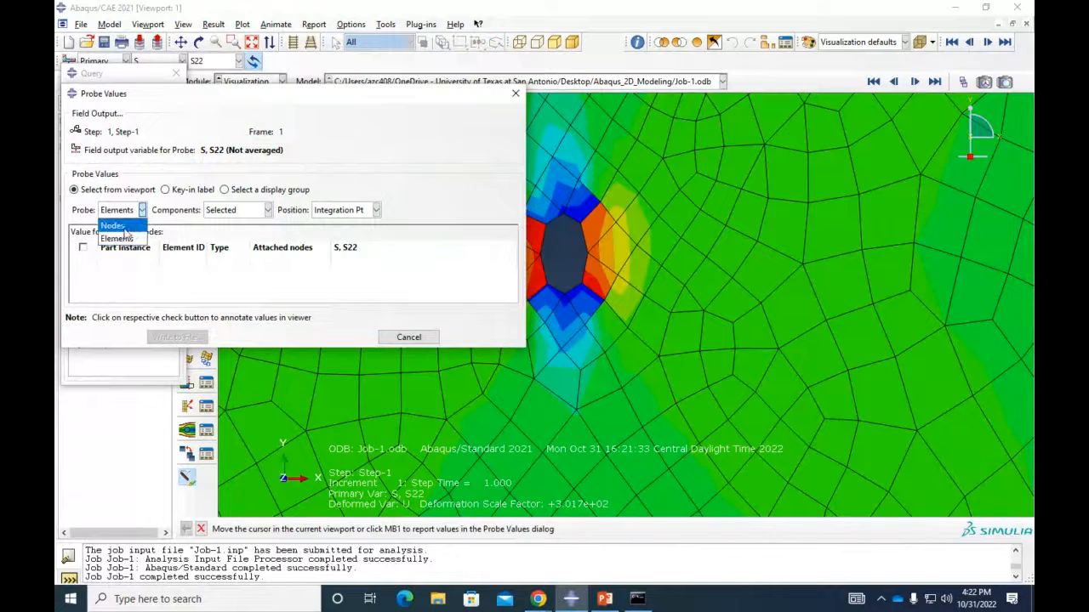
pyautogui.click(113, 225)
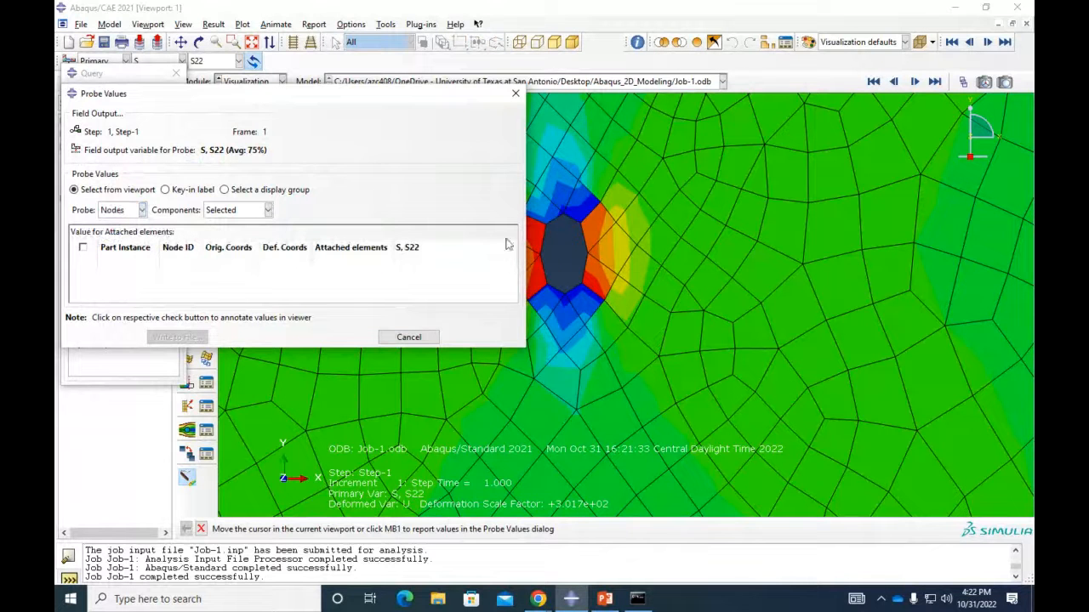
pyautogui.moveTo(591, 253)
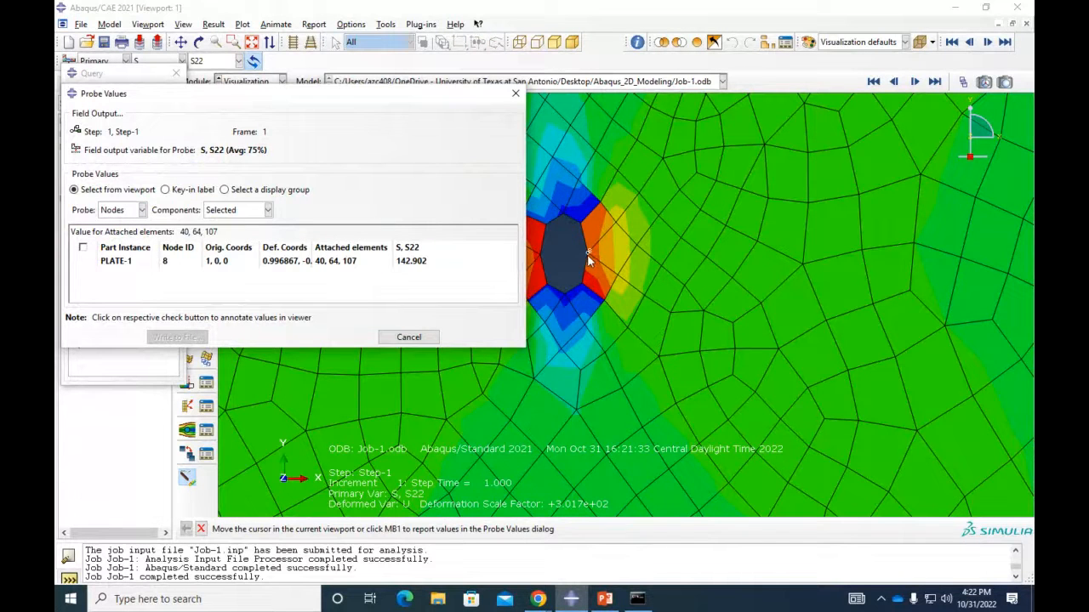
pyautogui.scroll(2, 587, 254)
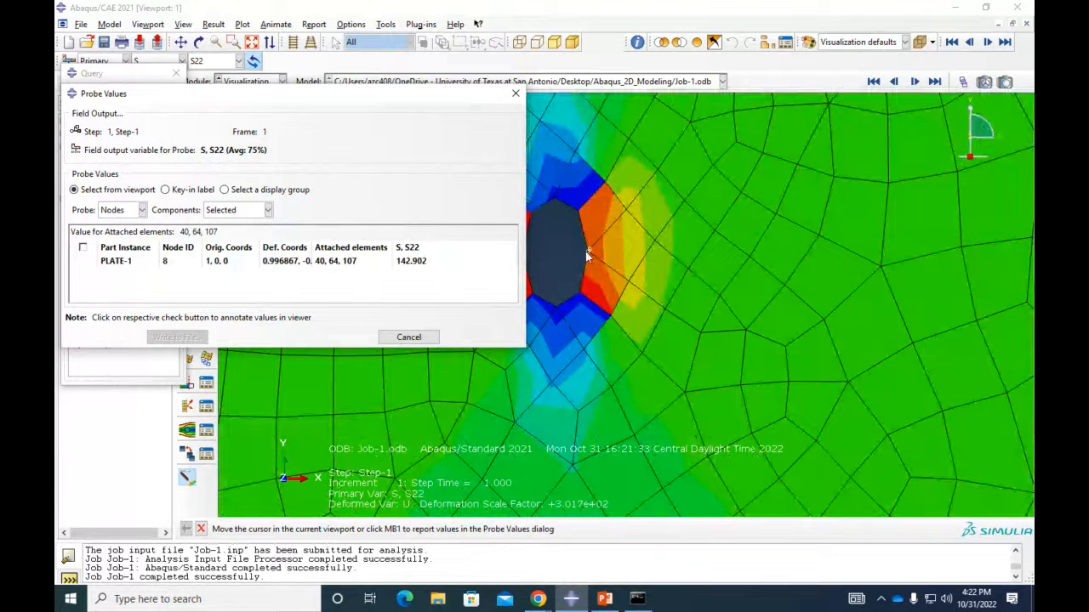
pyautogui.keyDown('ctrl'); pyautogui.keyDown('alt'); pyautogui.moveTo(586, 269); pyautogui.dragTo(643, 270, button='middle'); pyautogui.keyUp('alt'); pyautogui.keyUp('ctrl')
pyautogui.scroll(2, 613, 274)
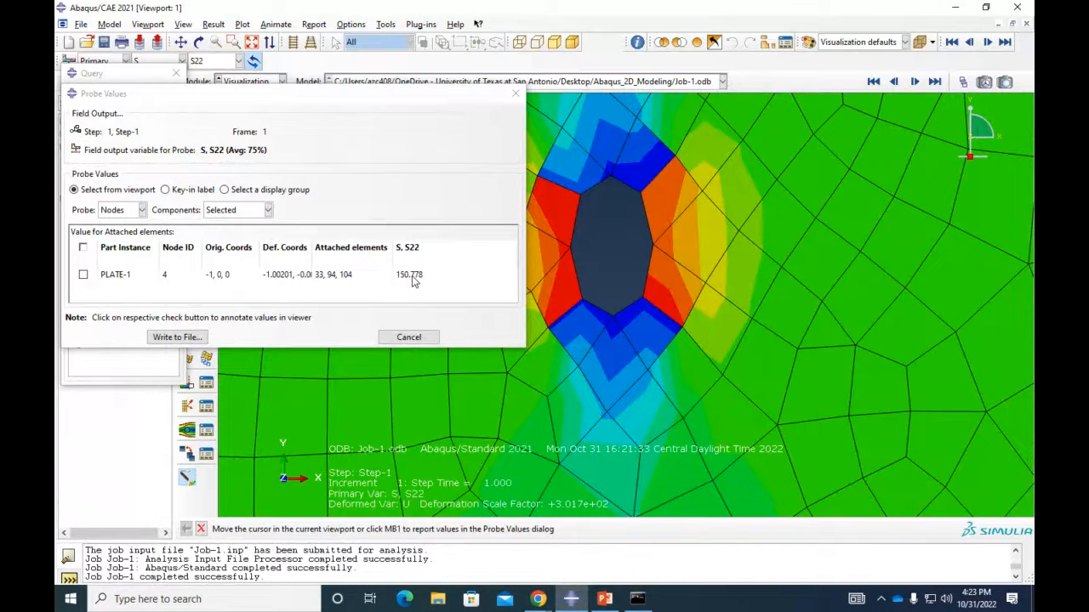
# Check the theoretical stress values on the PowerPoint slide, return to Abaqus/CAE and close the probe, writing the selected values to file
pyautogui.click(604, 599)
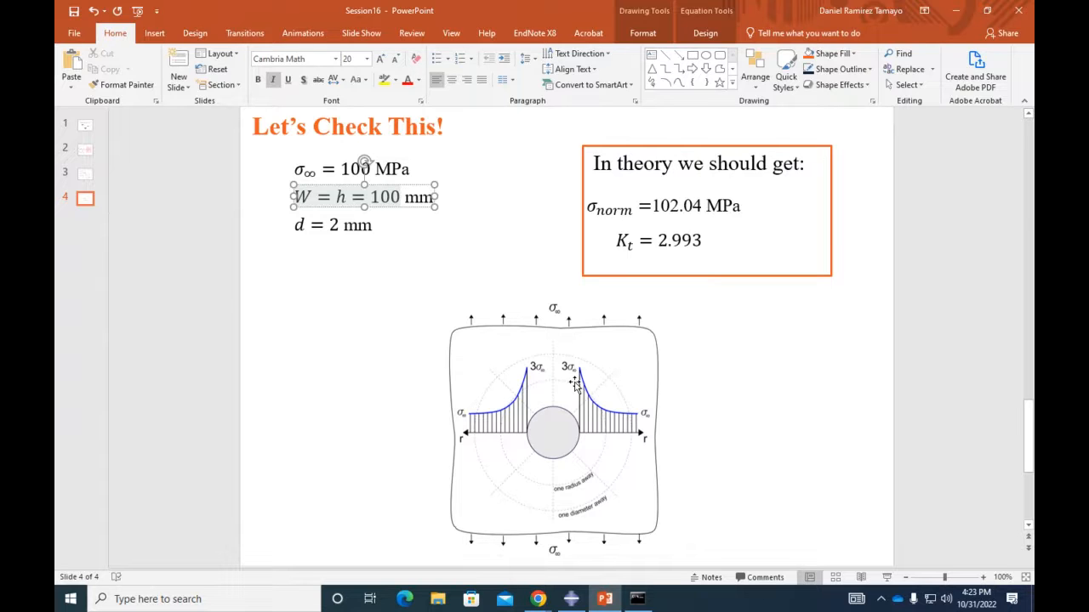
pyautogui.click(569, 600)
pyautogui.click(412, 337)
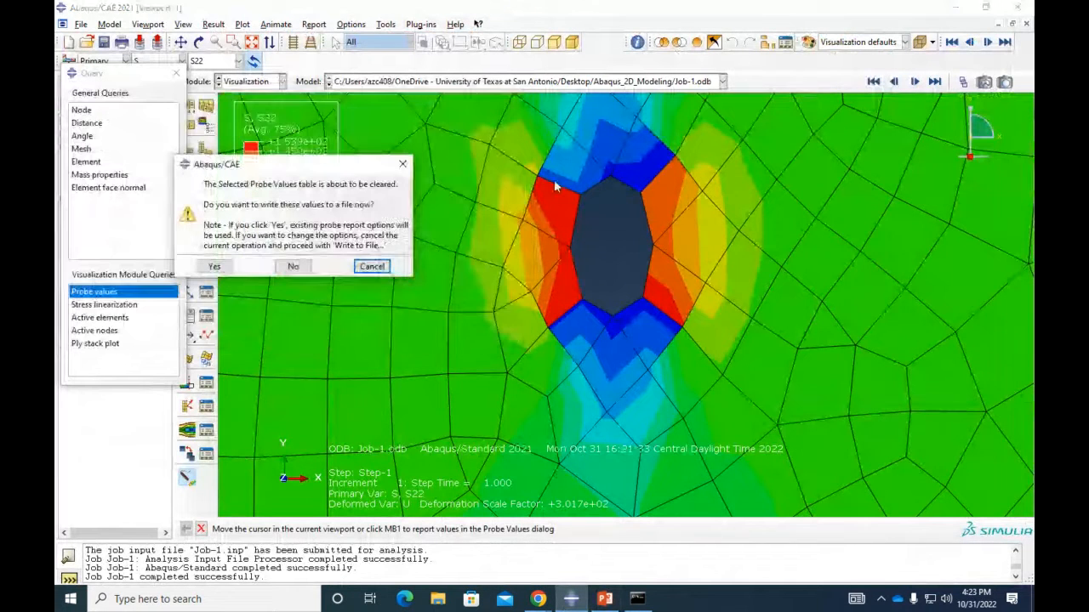
pyautogui.click(214, 266)
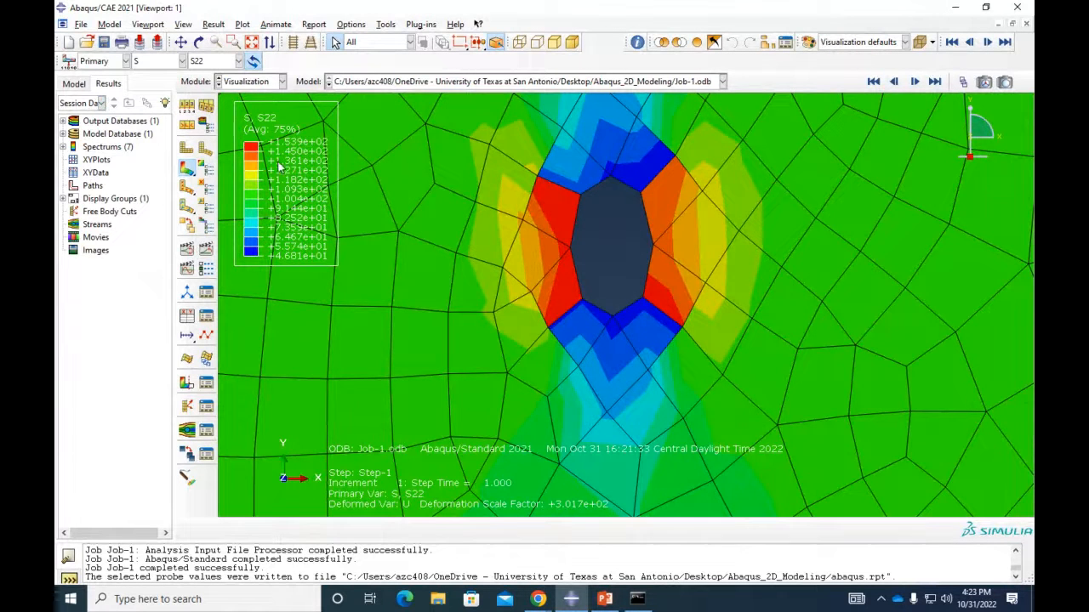
# Reseed the Plate part in the Mesh module with an approximate global size of 1, deleting the invalidated mesh
pyautogui.scroll(-2, 279, 168)
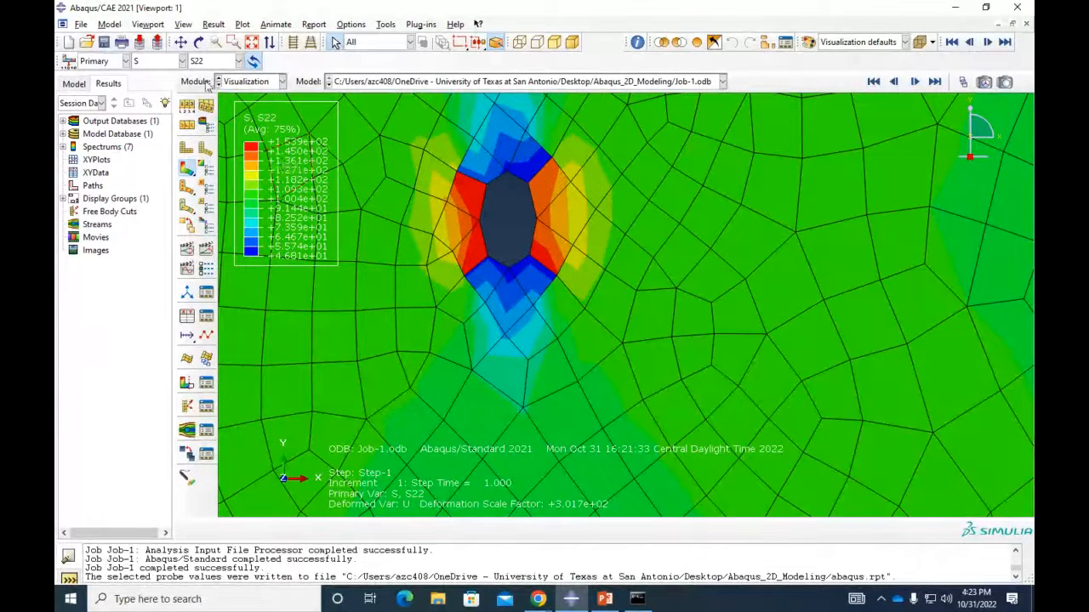
pyautogui.click(246, 82)
pyautogui.click(254, 175)
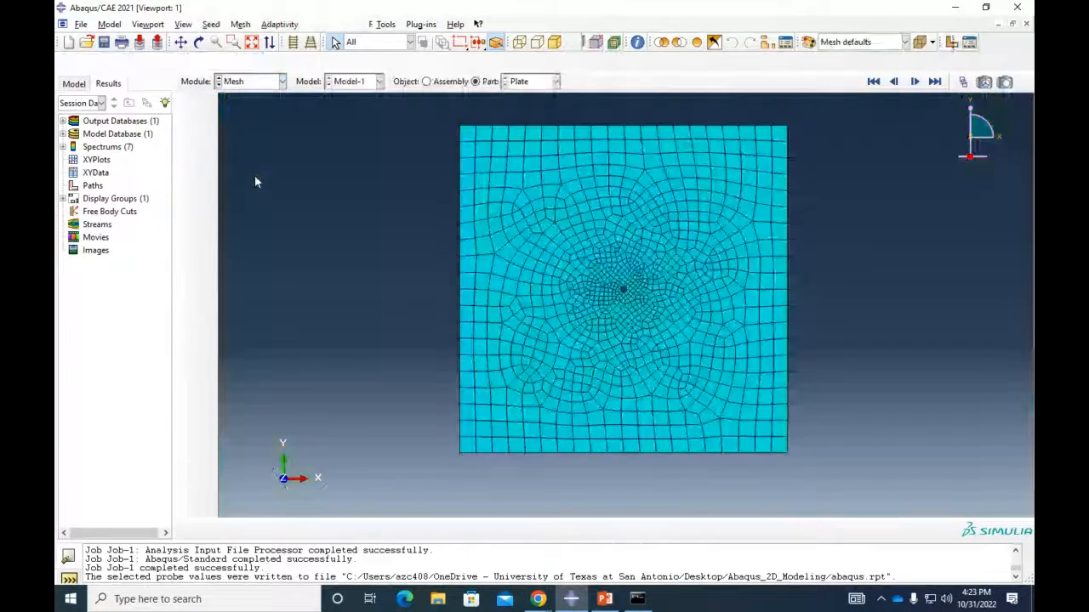
pyautogui.scroll(2, 466, 254)
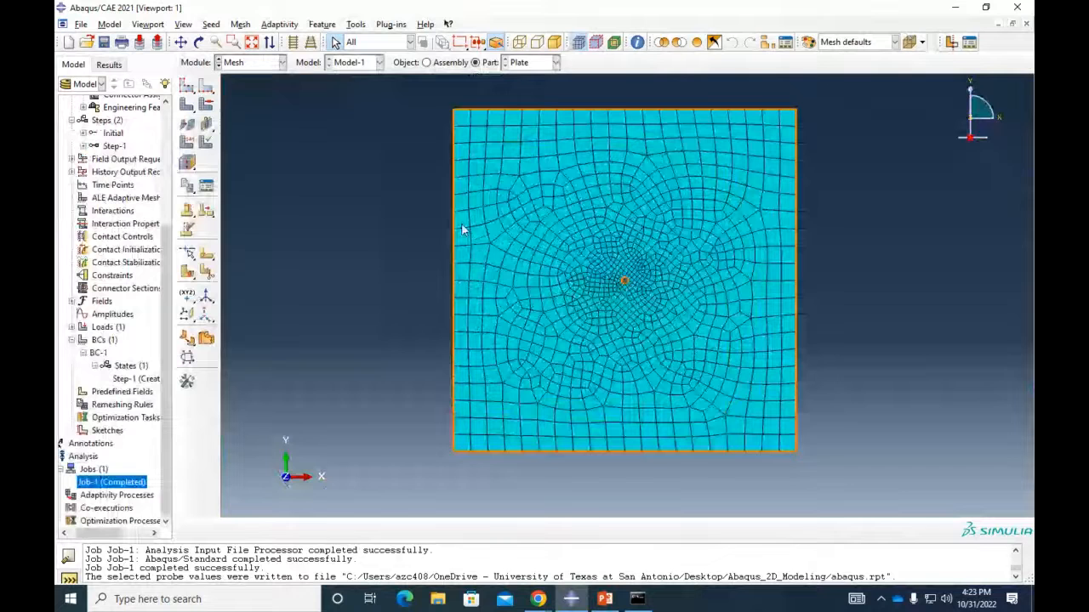
pyautogui.click(187, 86)
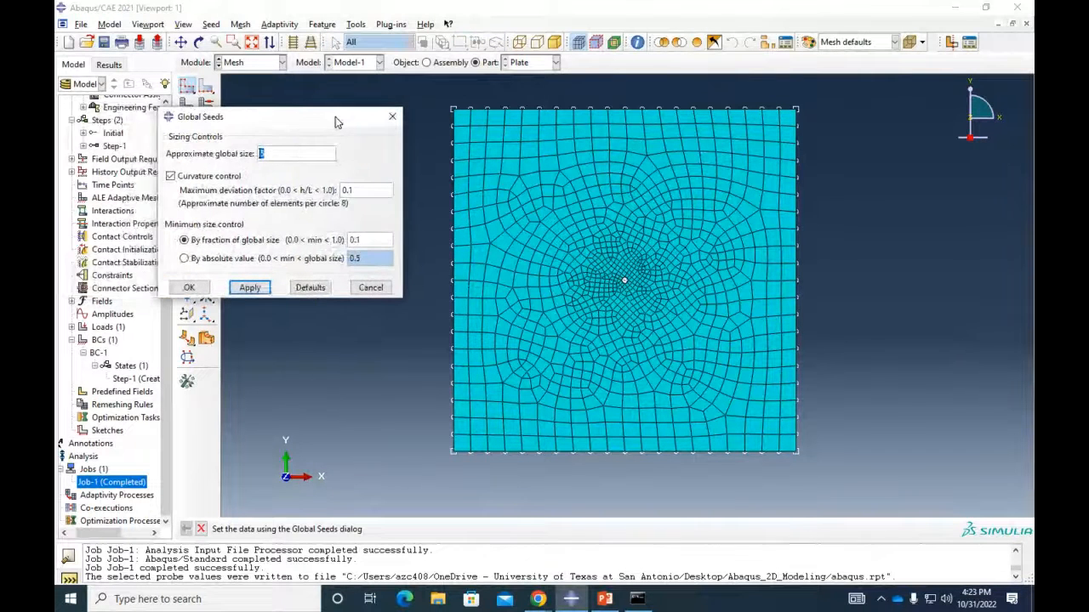
pyautogui.moveTo(241, 116); pyautogui.dragTo(339, 119)
pyautogui.click(293, 158)
pyautogui.doubleClick(293, 159)
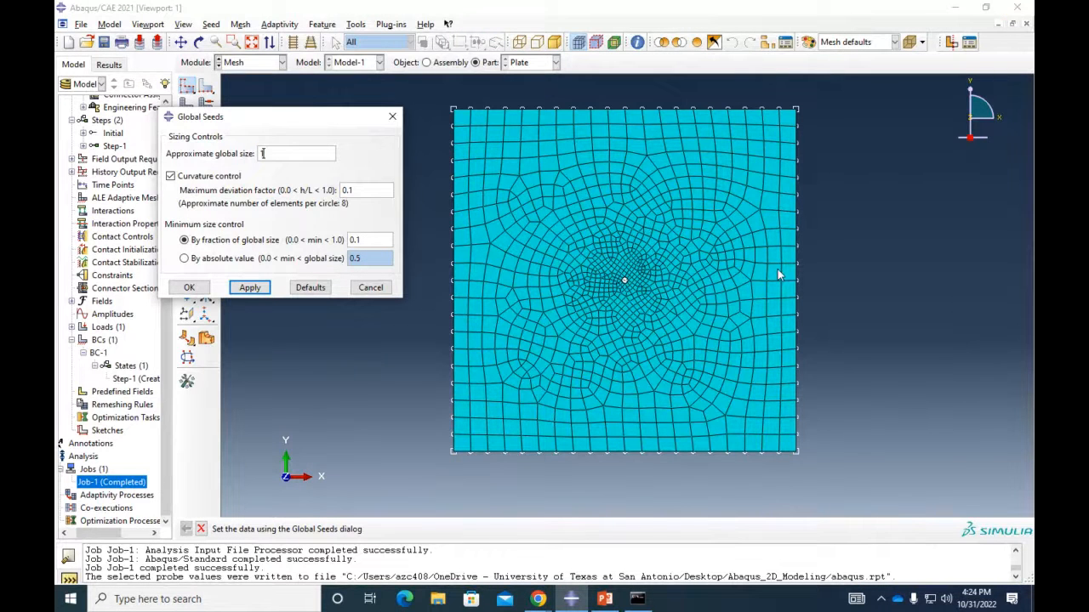
pyautogui.click(187, 287)
pyautogui.click(134, 242)
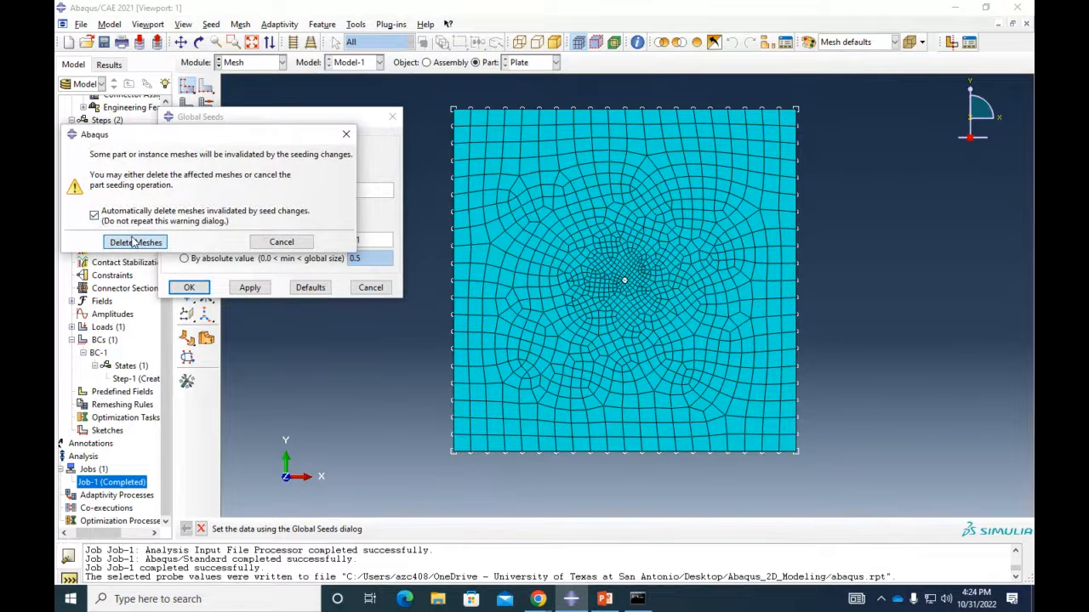
# Mesh the Plate part with the new seeds and inspect the elements around the central hole
pyautogui.click(187, 103)
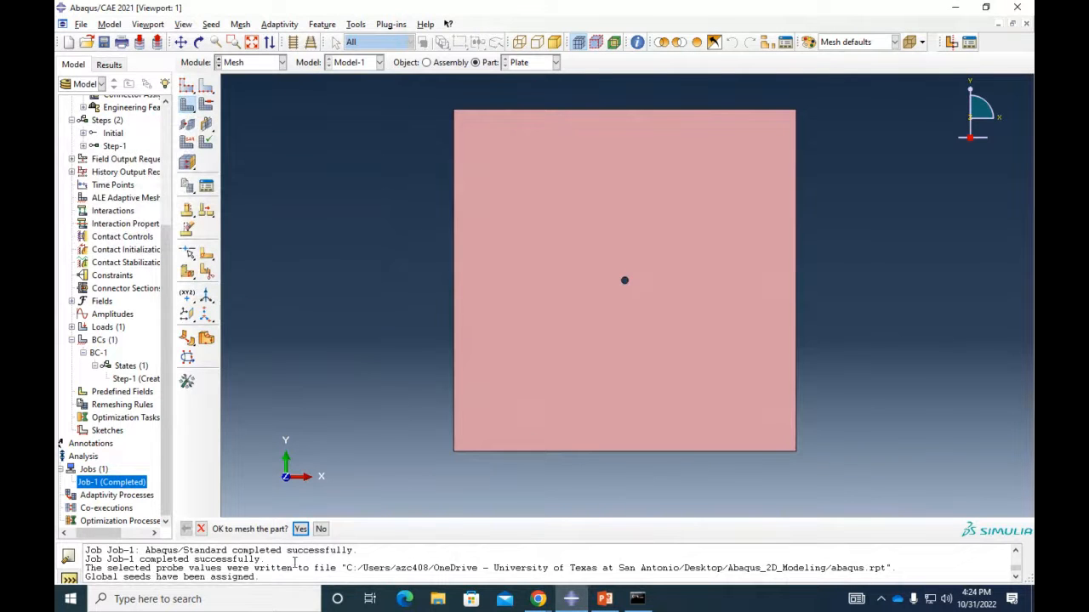
pyautogui.click(300, 530)
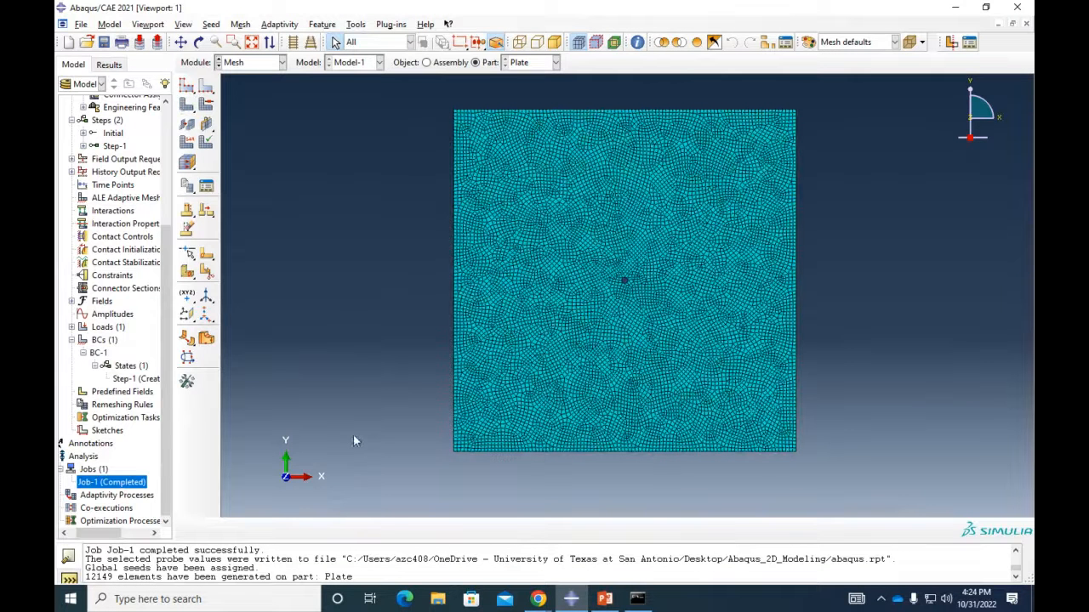
pyautogui.scroll(1, 490, 130)
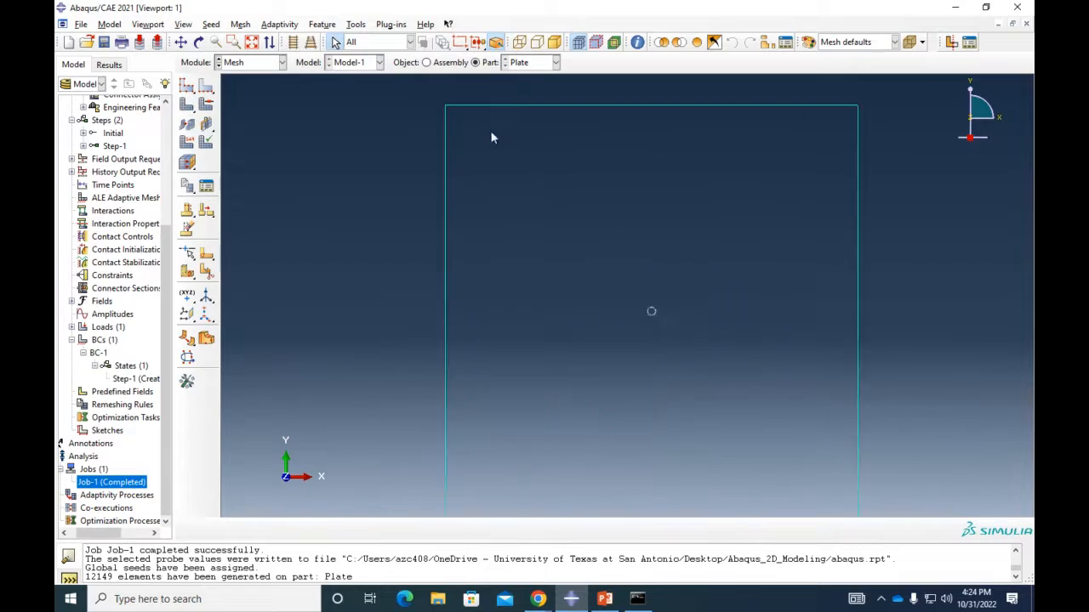
pyautogui.scroll(3, 535, 165)
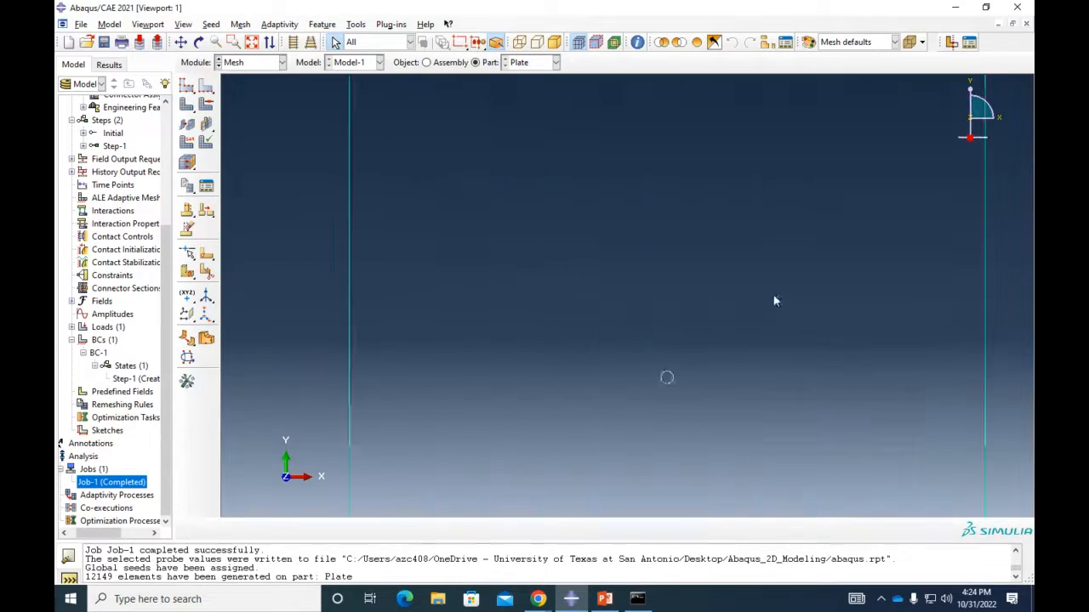
pyautogui.scroll(1, 774, 299)
pyautogui.scroll(4, 656, 384)
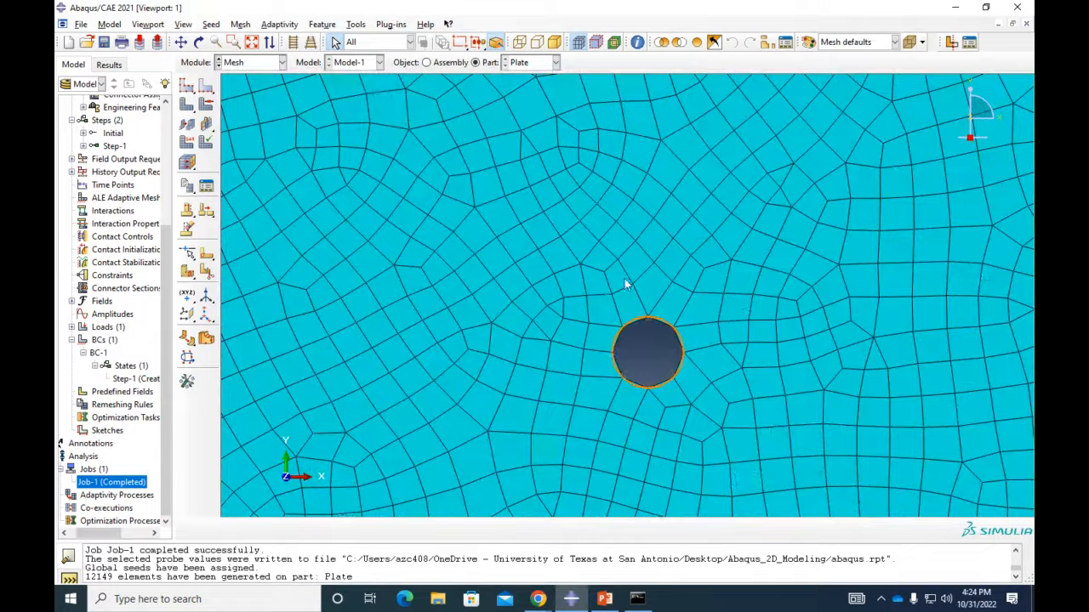
pyautogui.click(642, 342)
# Create Job-2 from Model-1 with the default settings and submit it for analysis
pyautogui.click(92, 471)
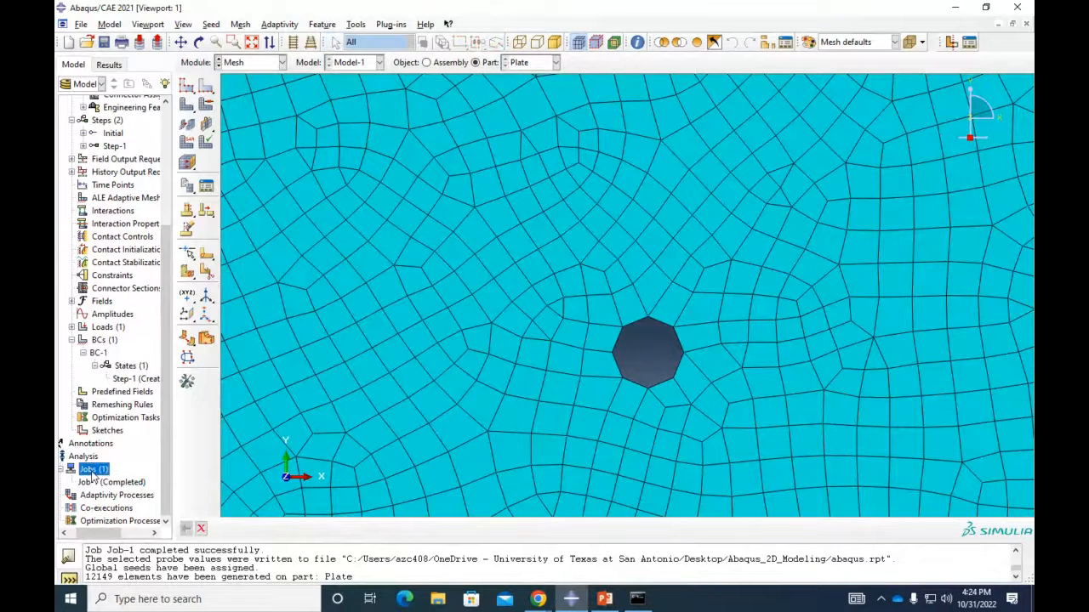
pyautogui.rightClick(91, 471)
pyautogui.click(125, 508)
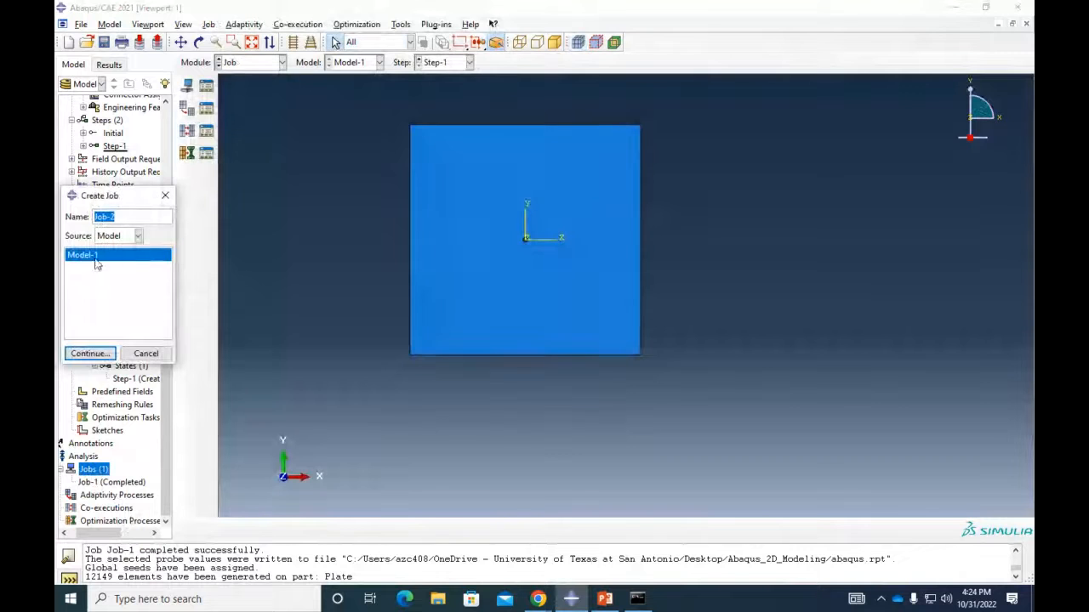
pyautogui.click(90, 353)
pyautogui.click(150, 536)
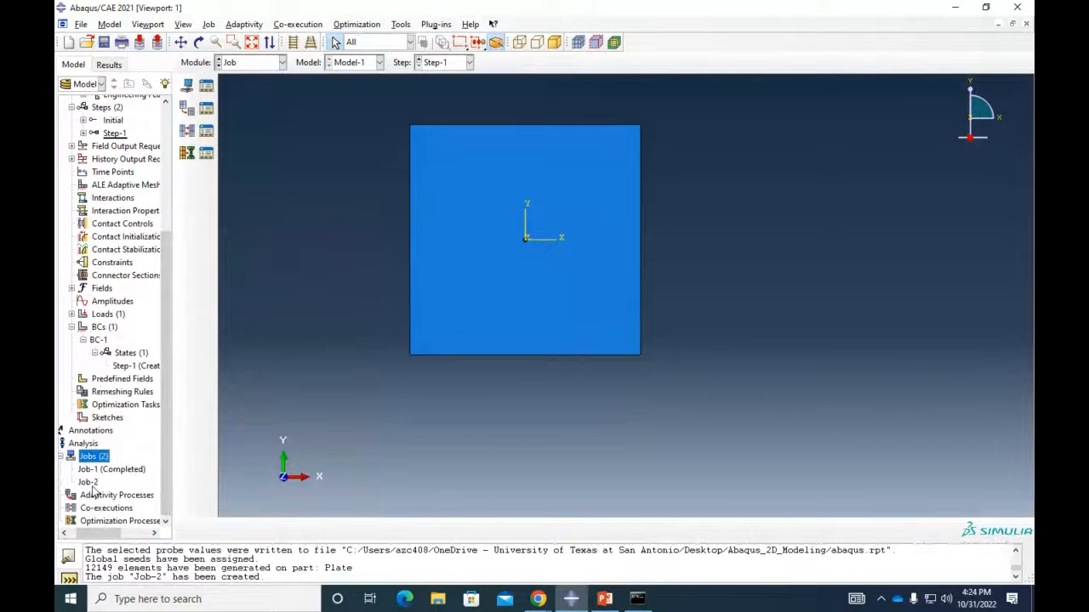
pyautogui.rightClick(90, 483)
pyautogui.click(123, 509)
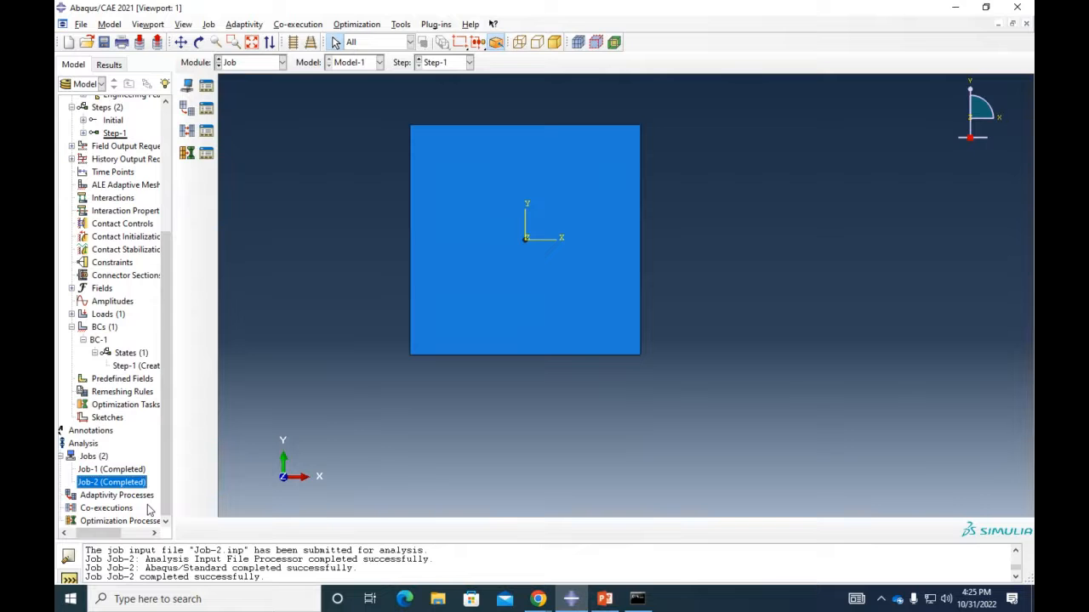
# Open the results of Job-2 and plot the S22 stress contours on the deformed shape
pyautogui.rightClick(128, 486)
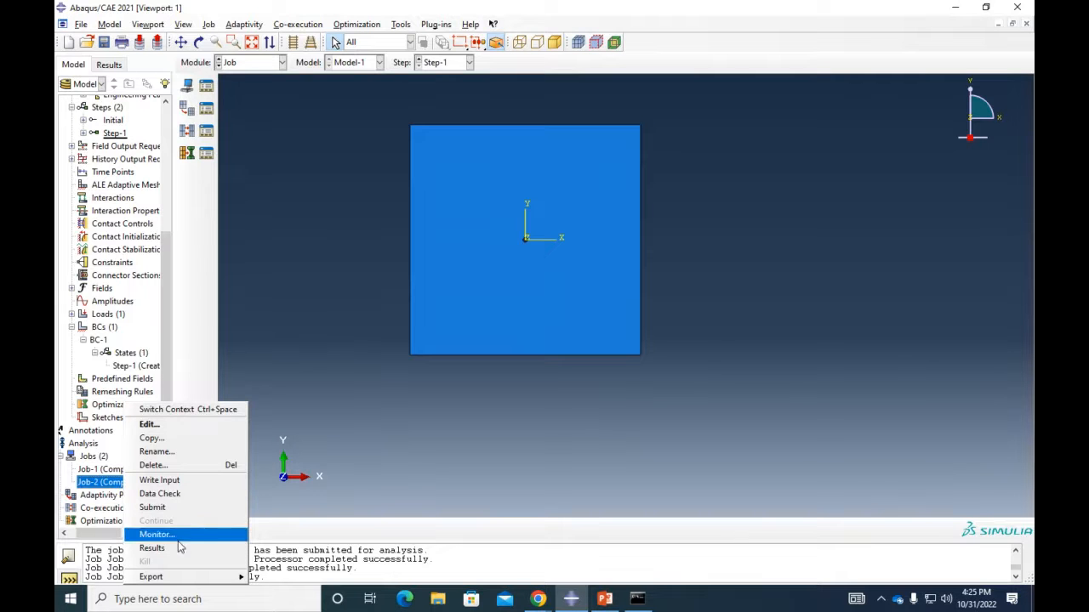
pyautogui.click(177, 547)
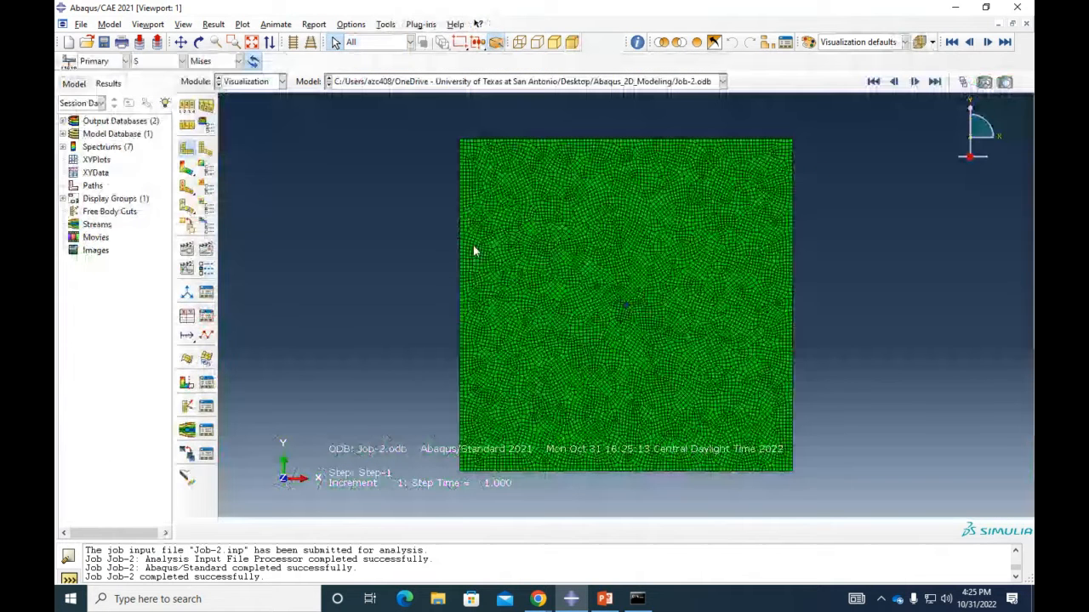
pyautogui.click(187, 170)
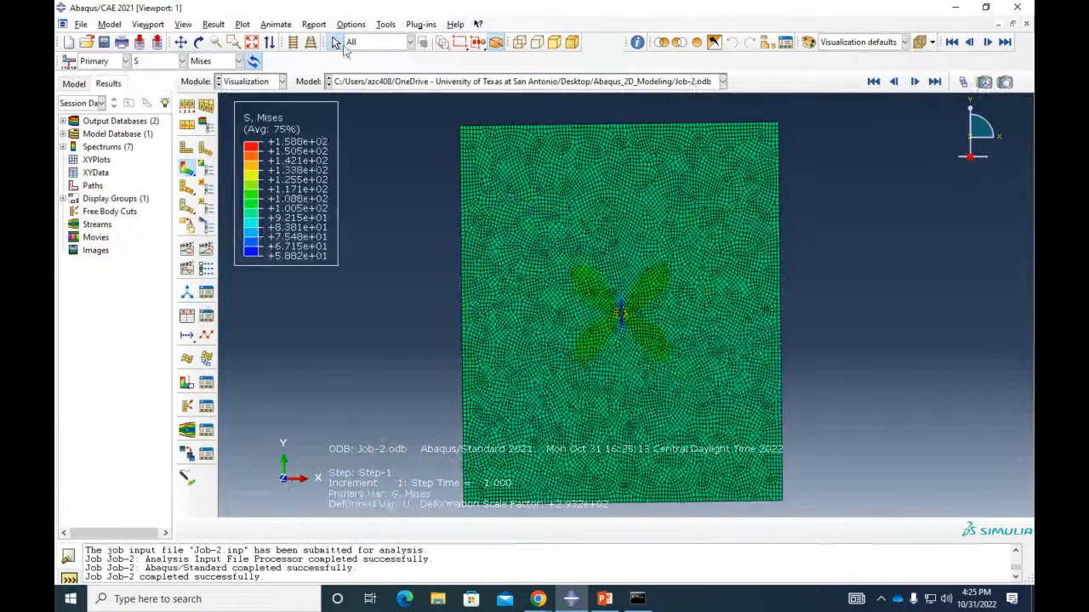
pyautogui.click(228, 62)
pyautogui.click(214, 231)
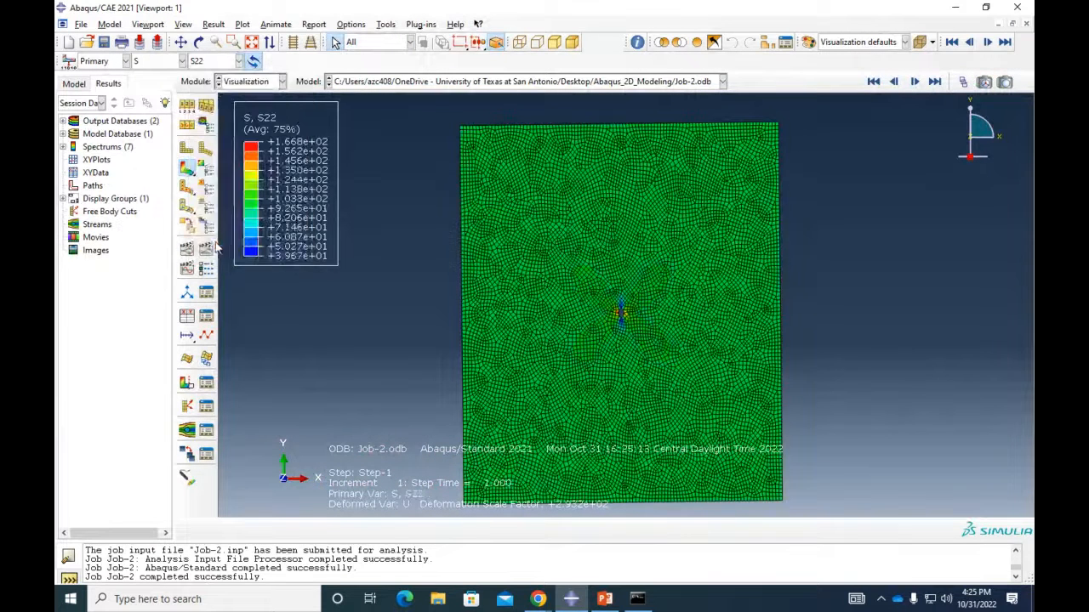
# Probe the nodal S22 stress at the left edge of the central hole, without writing the probed values to a file
pyautogui.scroll(1, 588, 324)
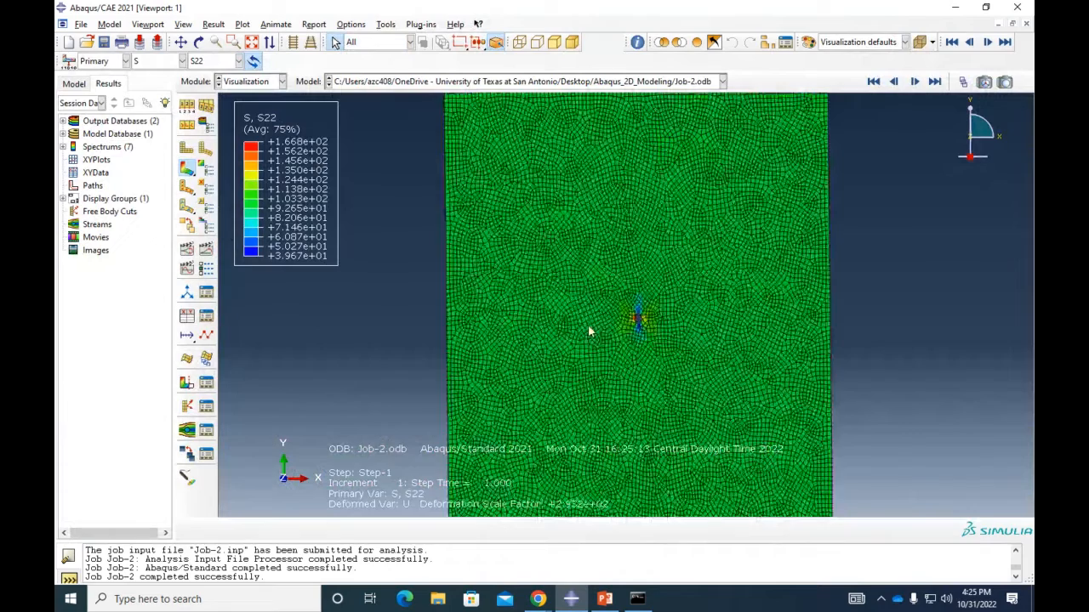
pyautogui.scroll(2, 662, 332)
pyautogui.scroll(2, 662, 332)
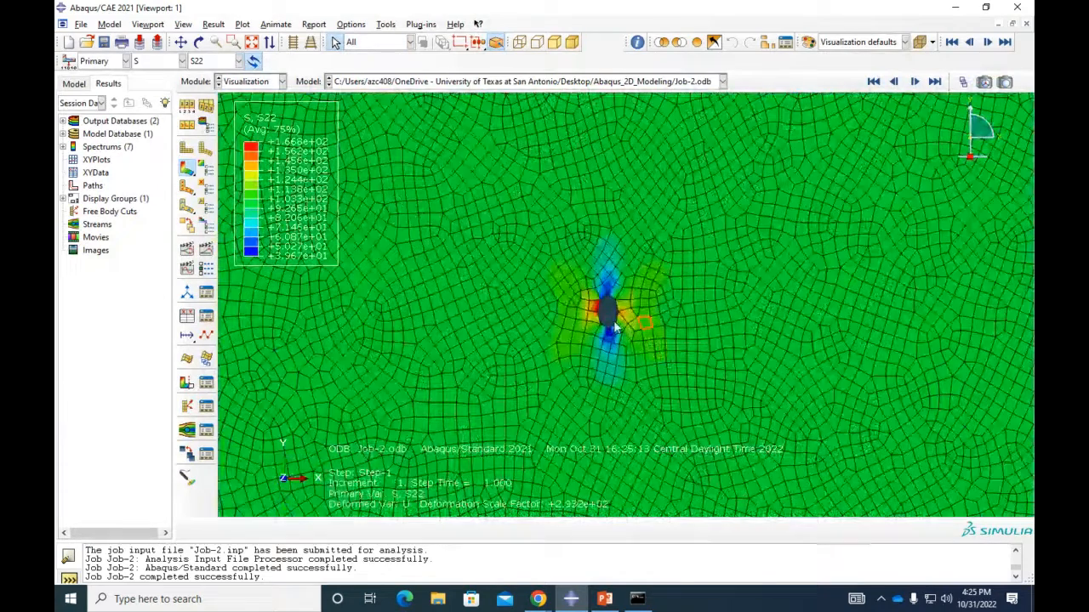
pyautogui.scroll(2, 614, 320)
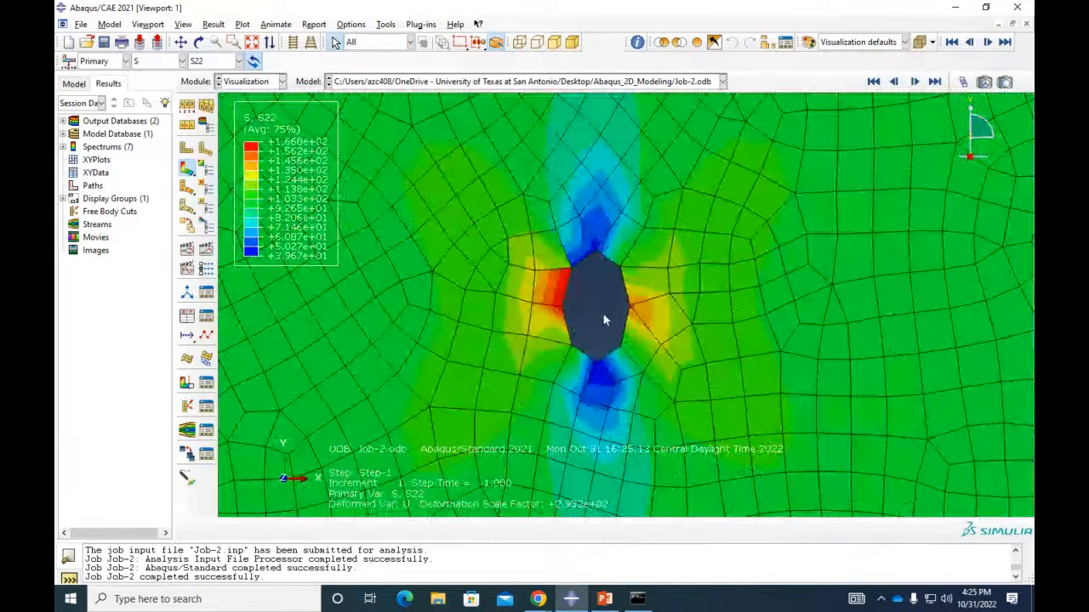
pyautogui.click(365, 28)
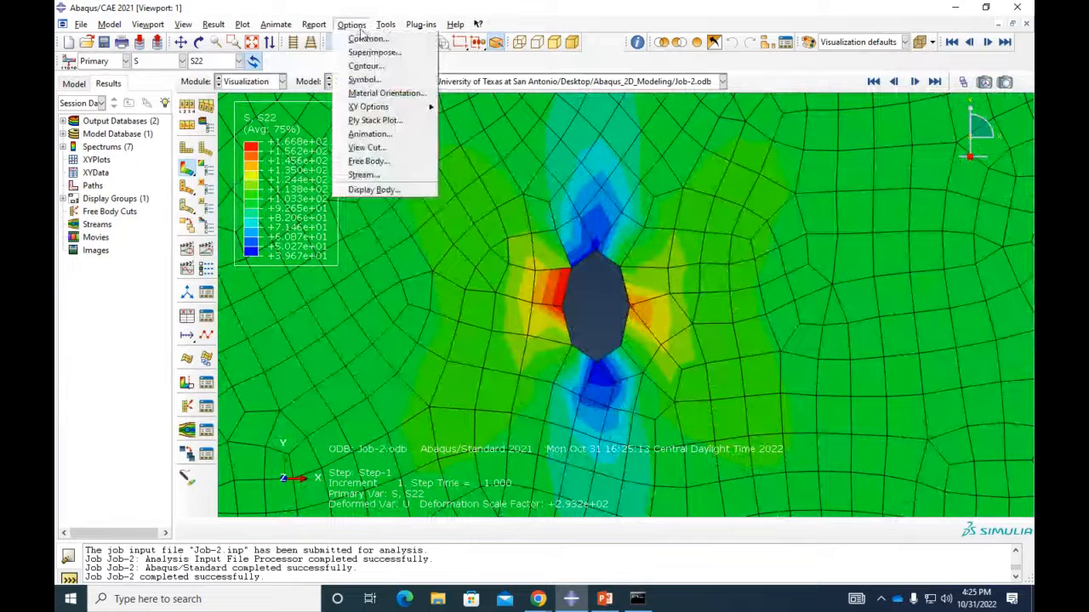
pyautogui.moveTo(386, 24)
pyautogui.click(407, 41)
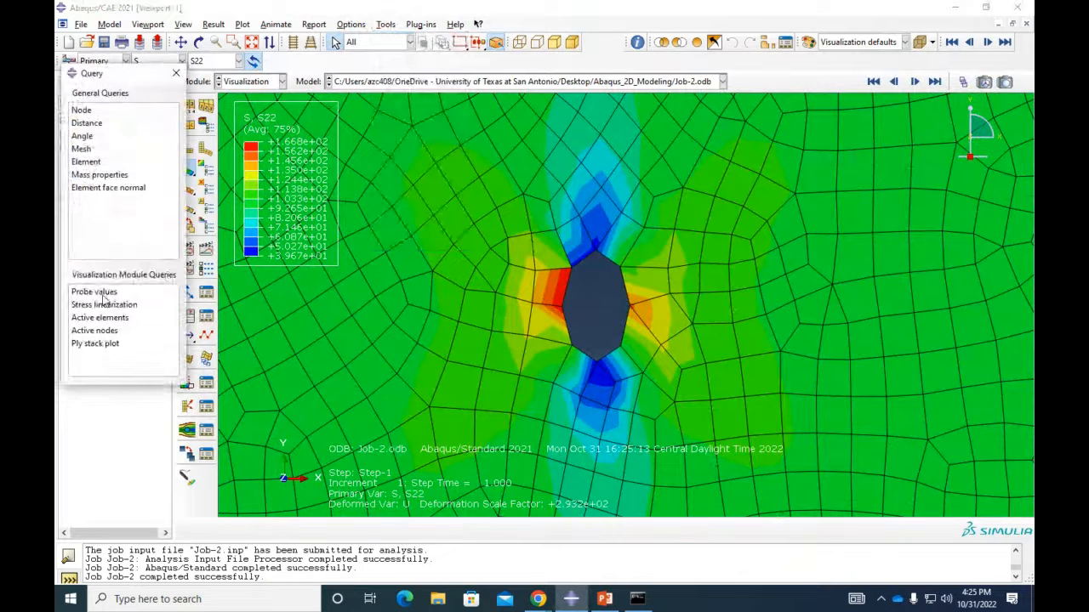
pyautogui.doubleClick(102, 290)
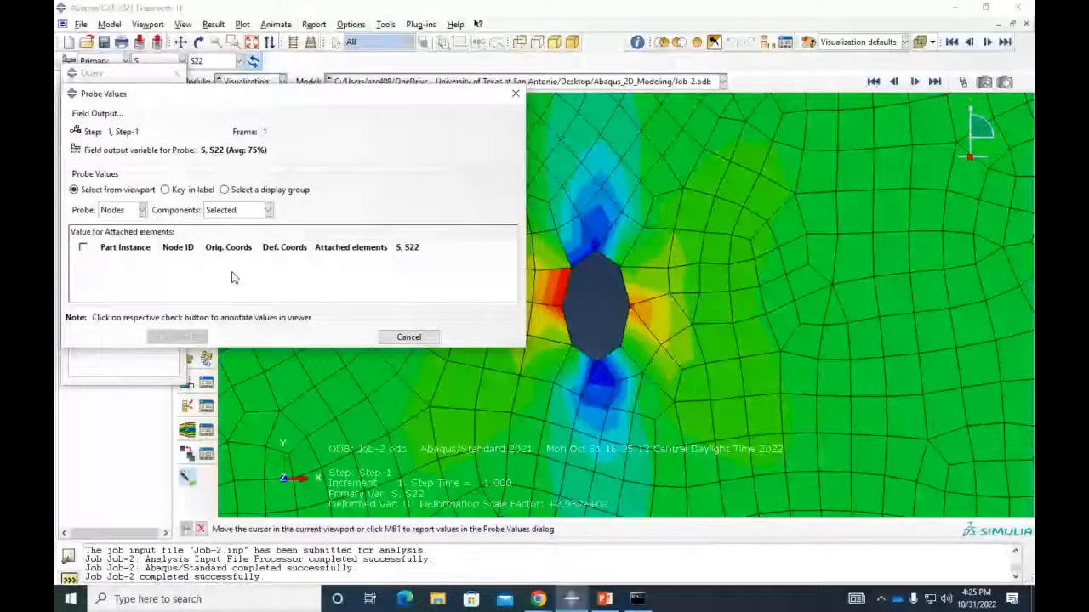
pyautogui.click(566, 304)
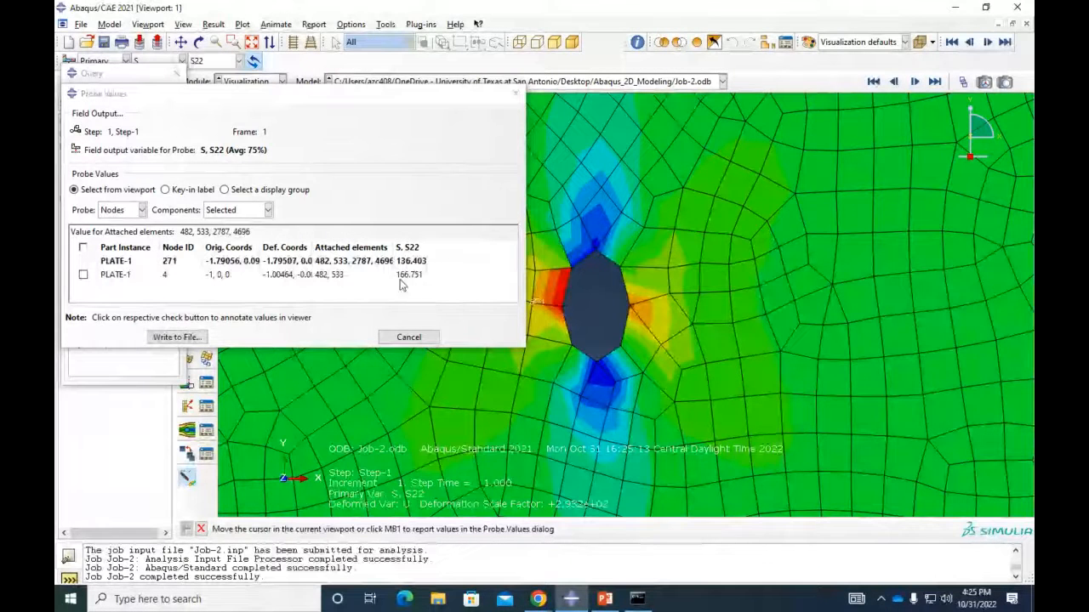
pyautogui.click(429, 338)
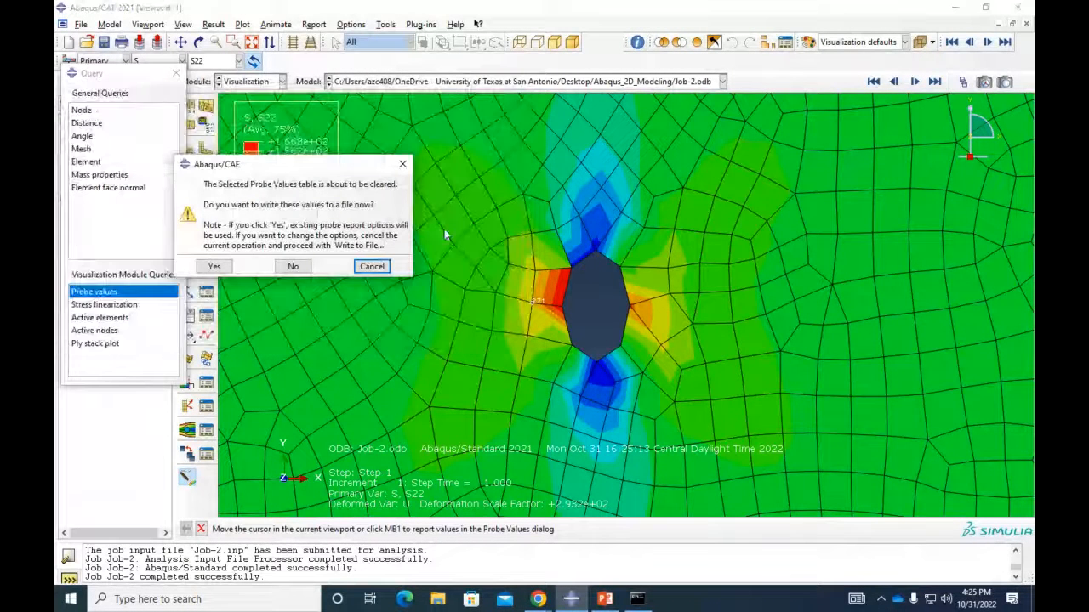
pyautogui.click(292, 266)
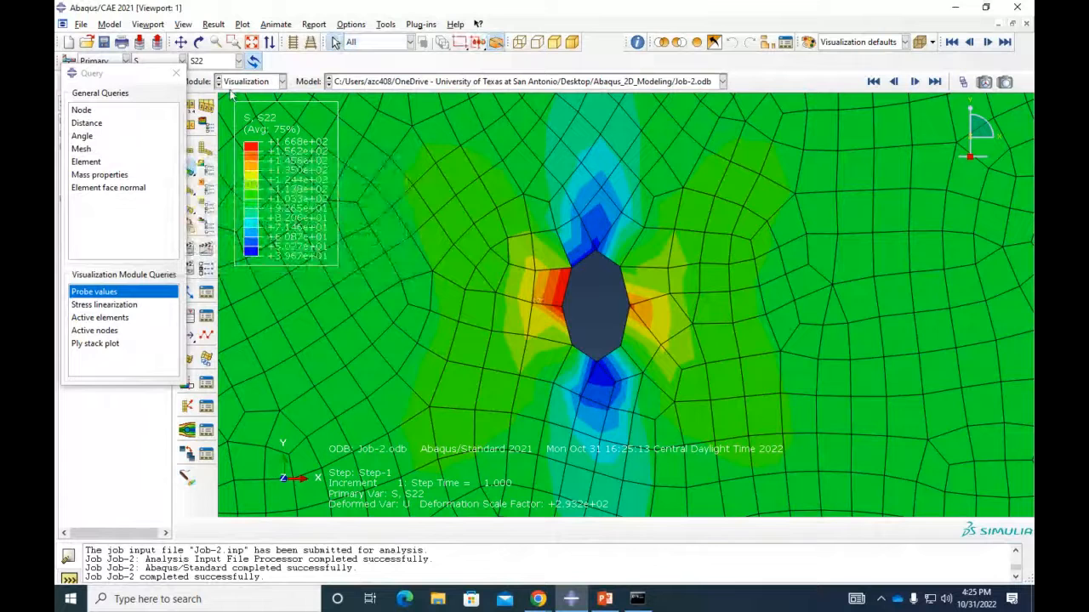
pyautogui.click(175, 73)
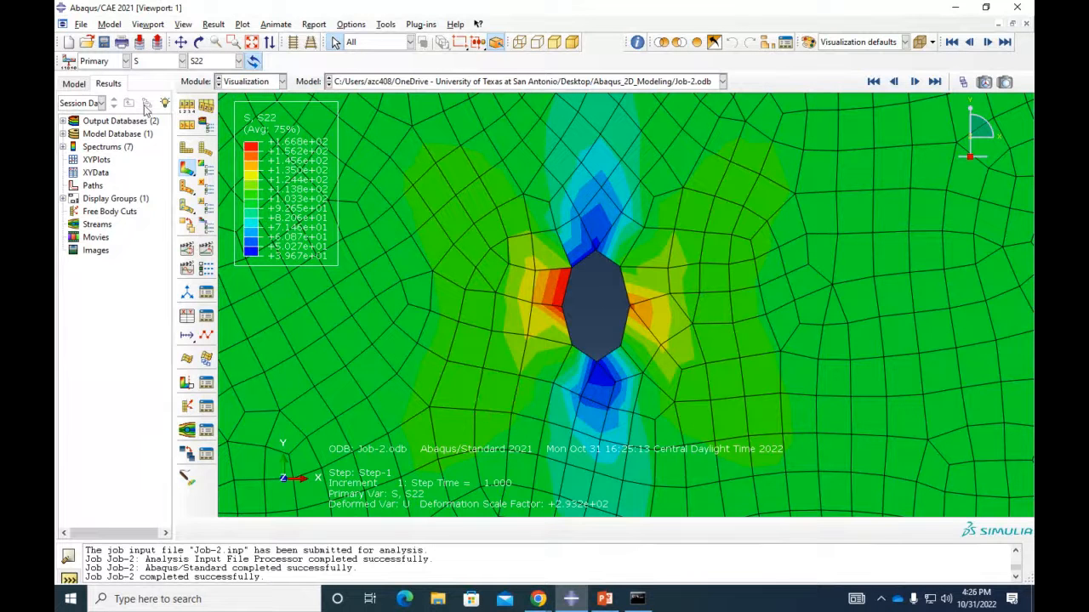
# Return to the Mesh module and examine the Plate part's mesh around the central hole and across the whole plate
pyautogui.click(76, 85)
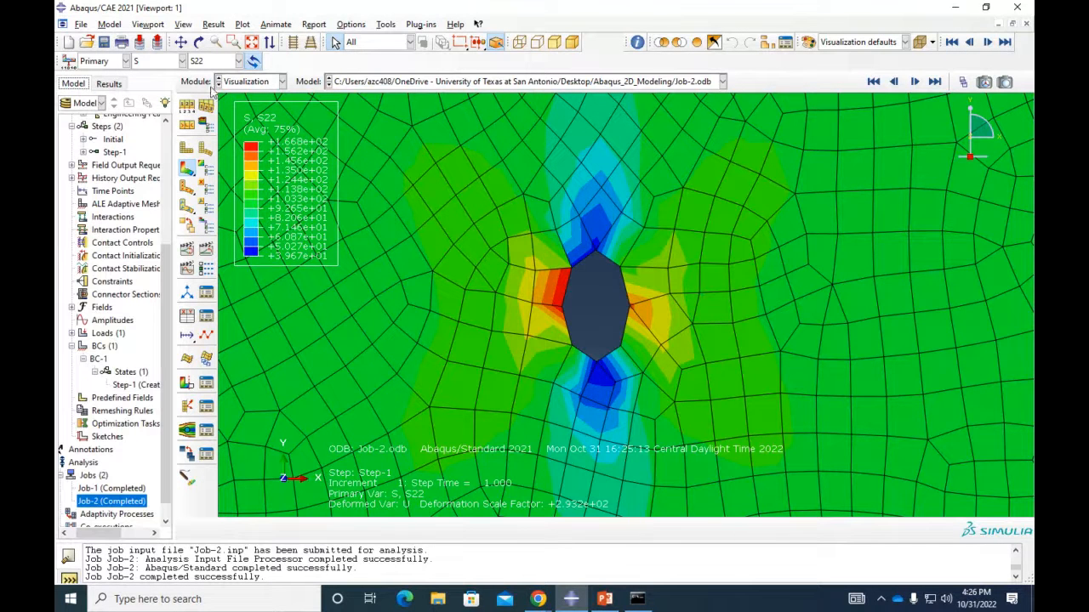
pyautogui.click(251, 82)
pyautogui.click(235, 174)
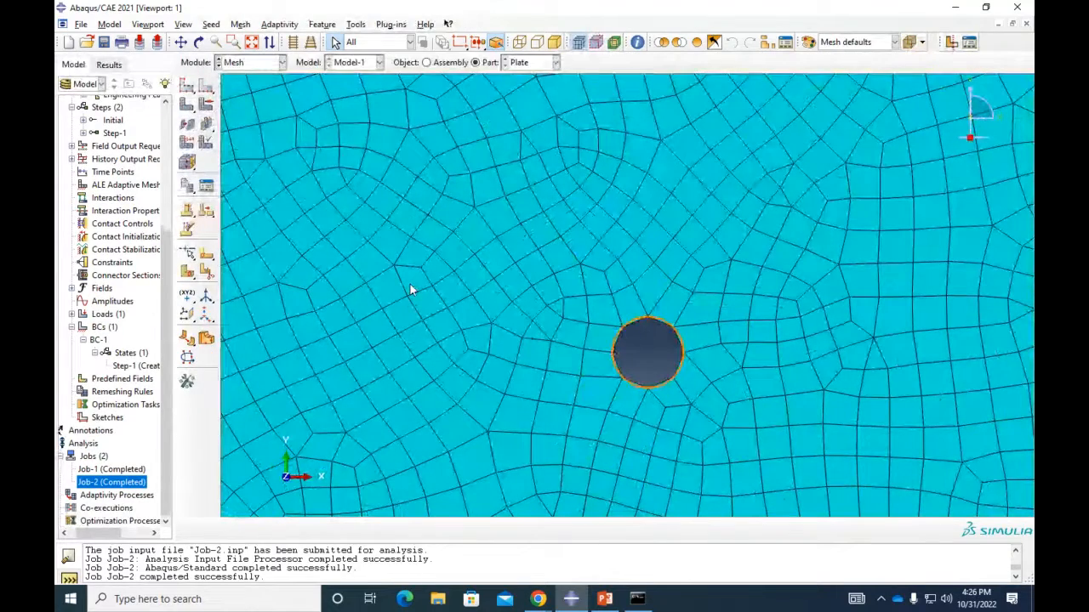
pyautogui.scroll(1, 410, 284)
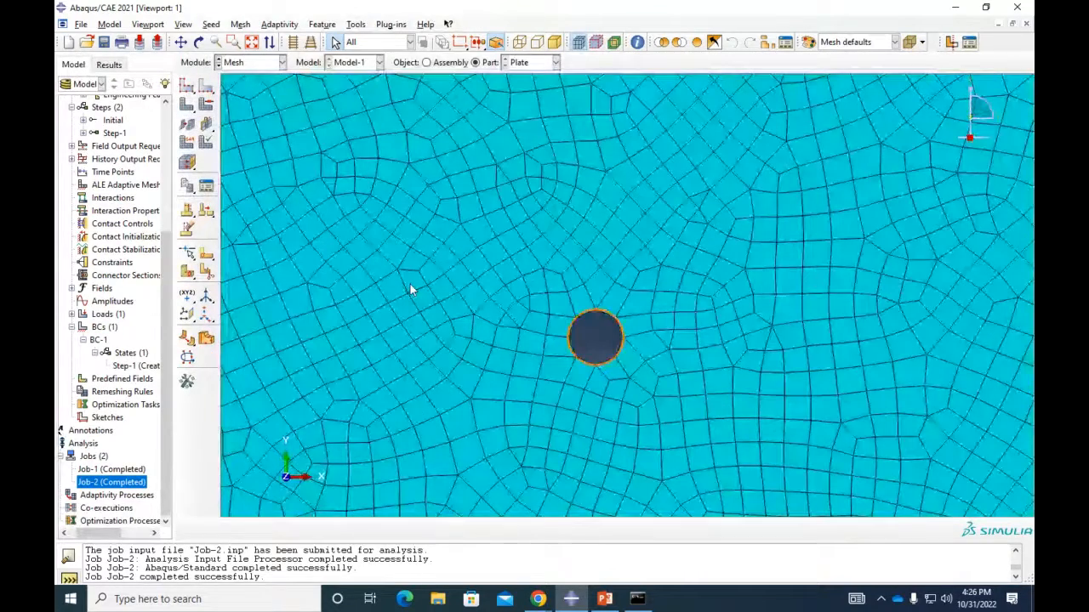
pyautogui.scroll(3, 409, 283)
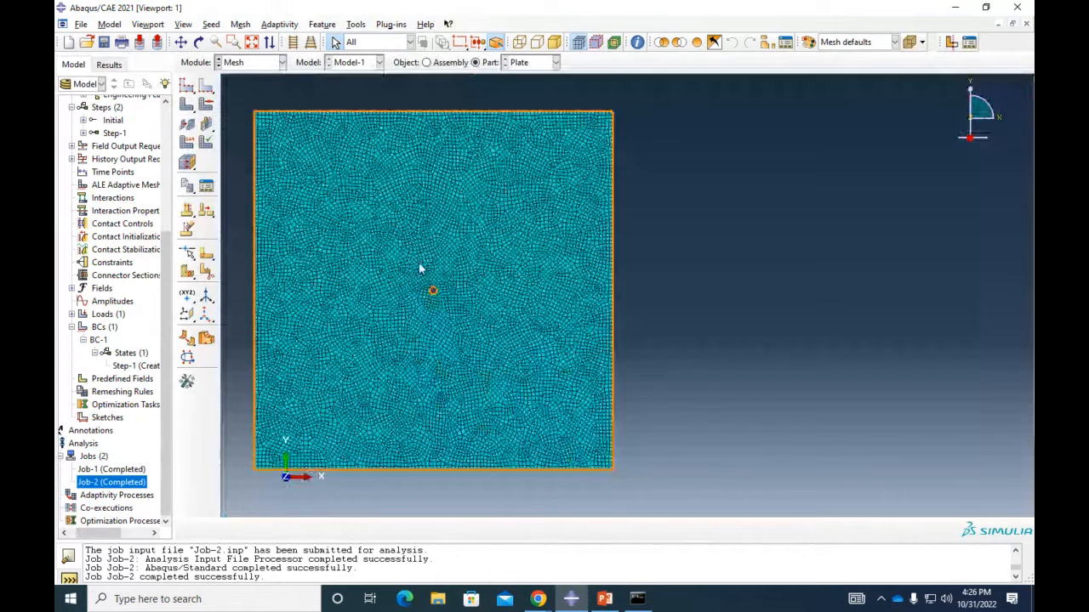
pyautogui.keyDown('ctrl'); pyautogui.keyDown('alt'); pyautogui.moveTo(312, 242); pyautogui.dragTo(422, 255, button='middle'); pyautogui.keyUp('alt'); pyautogui.keyUp('ctrl')
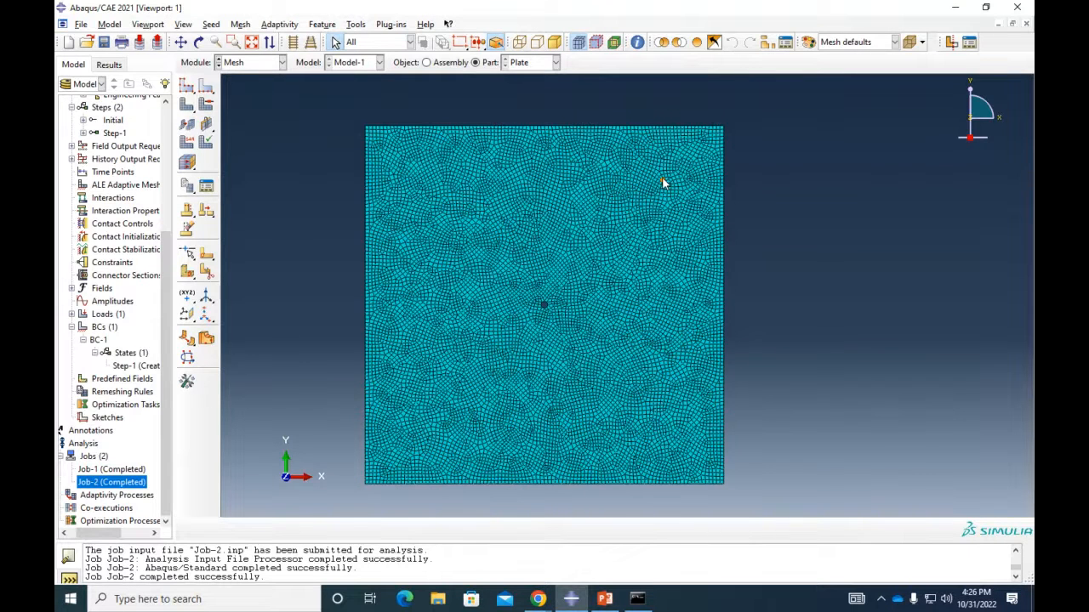
pyautogui.scroll(-3, 552, 315)
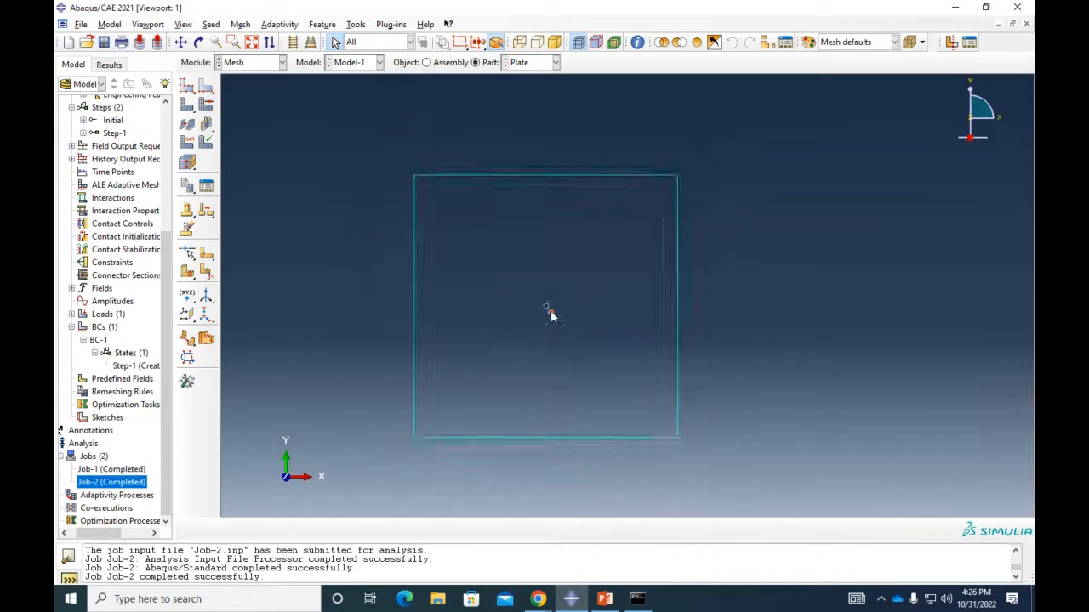
pyautogui.scroll(5, 550, 309)
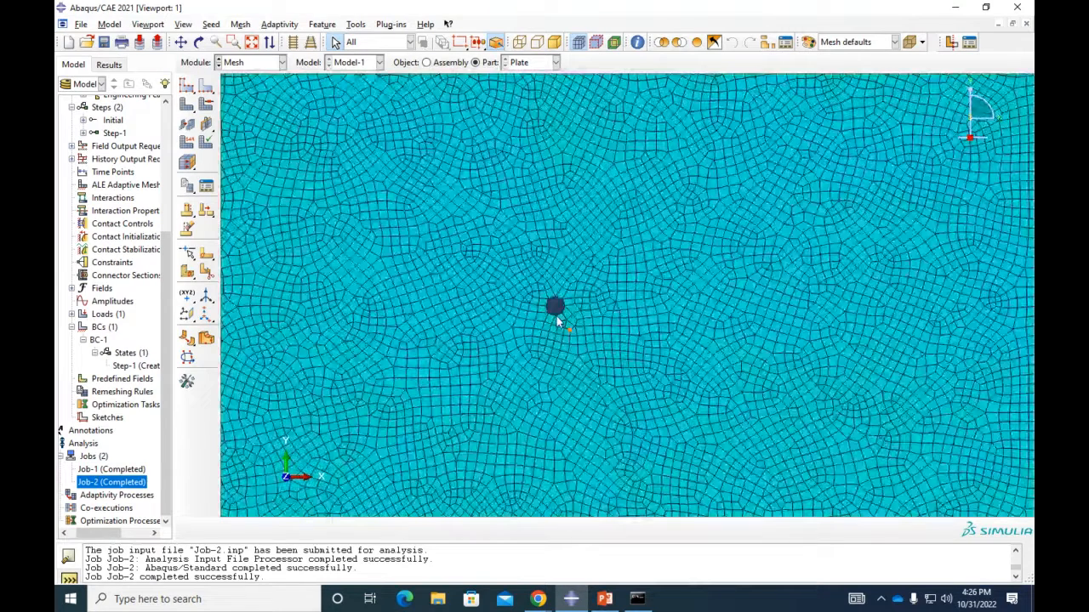
pyautogui.scroll(3, 556, 315)
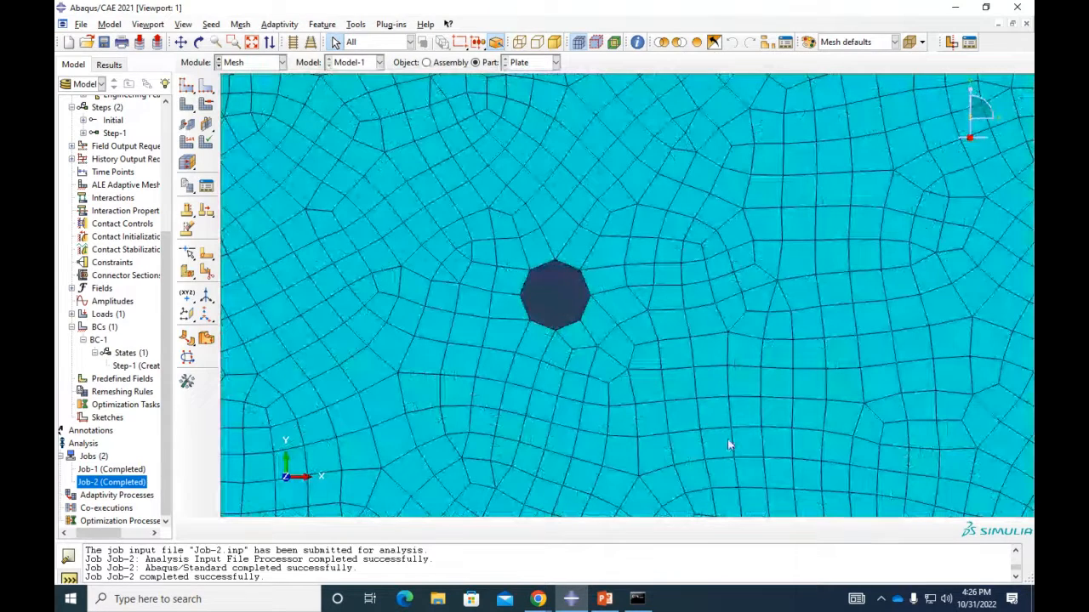
pyautogui.scroll(-3, 728, 435)
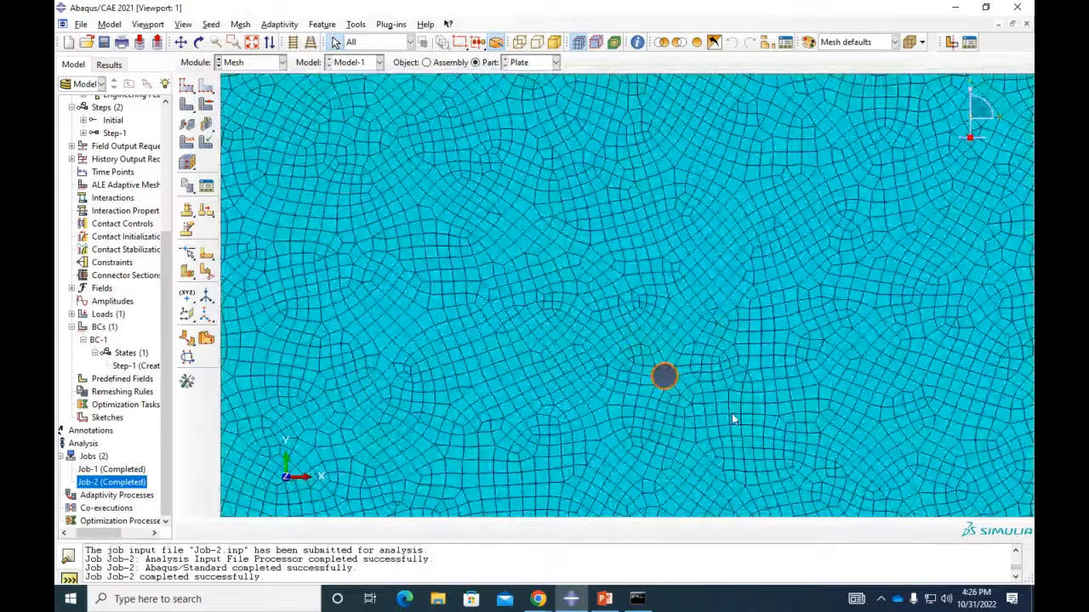
pyautogui.scroll(-4, 630, 224)
pyautogui.keyDown('ctrl'); pyautogui.keyDown('alt'); pyautogui.moveTo(628, 223); pyautogui.dragTo(523, 207, button='middle'); pyautogui.keyUp('alt'); pyautogui.keyUp('ctrl')
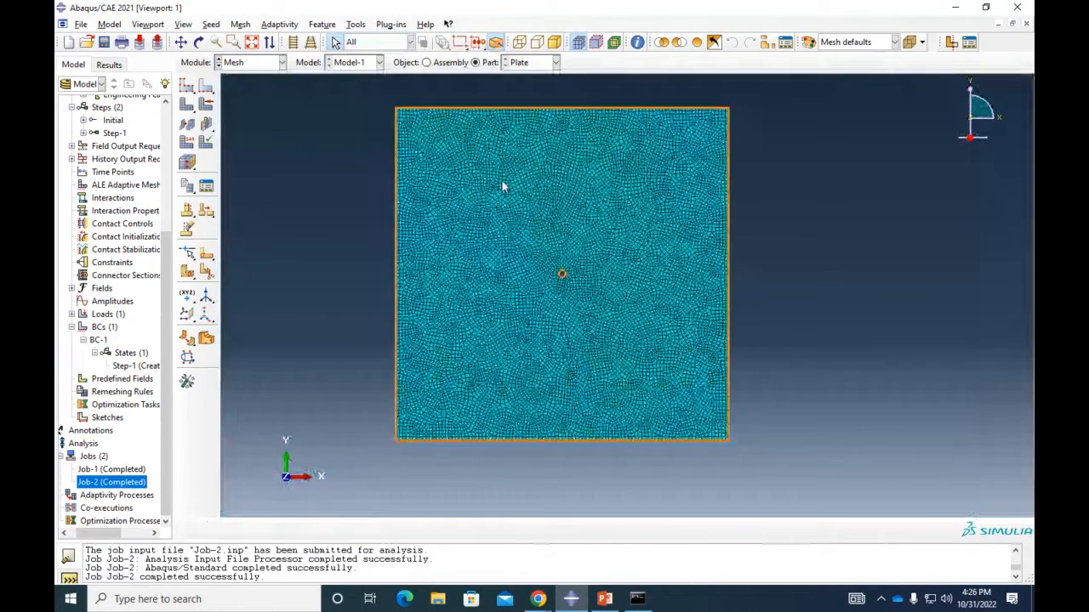
# Delete the native mesh of the Plate part
pyautogui.click(193, 111)
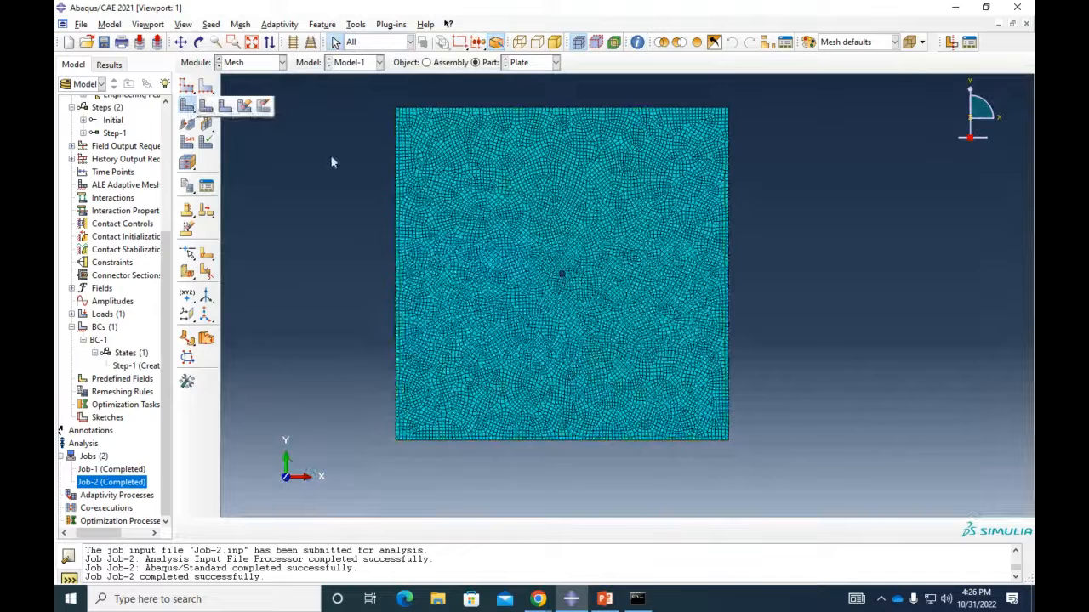
pyautogui.click(270, 182)
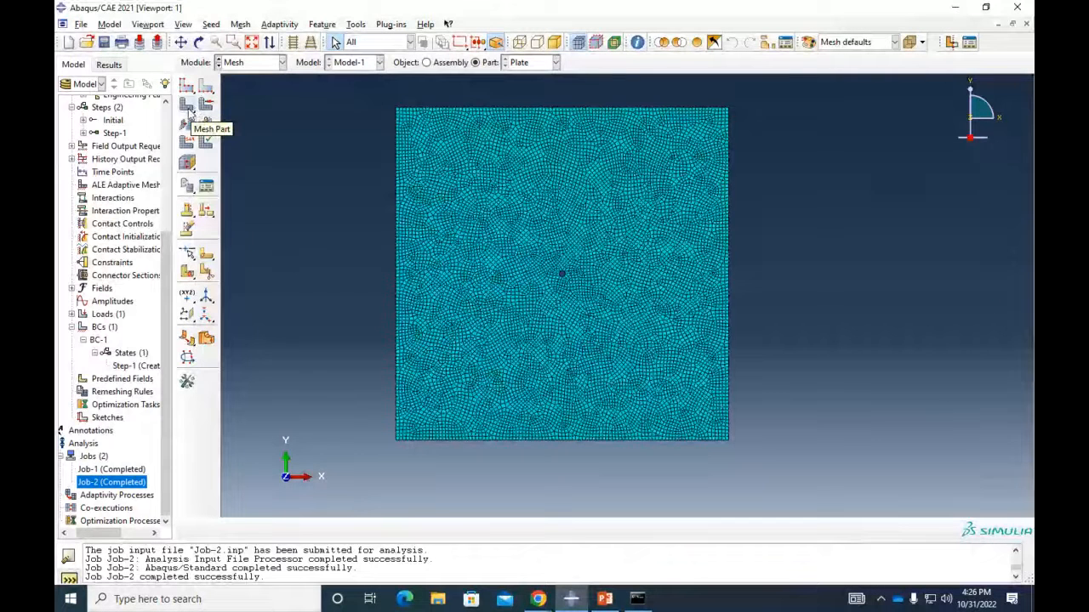
pyautogui.click(189, 107)
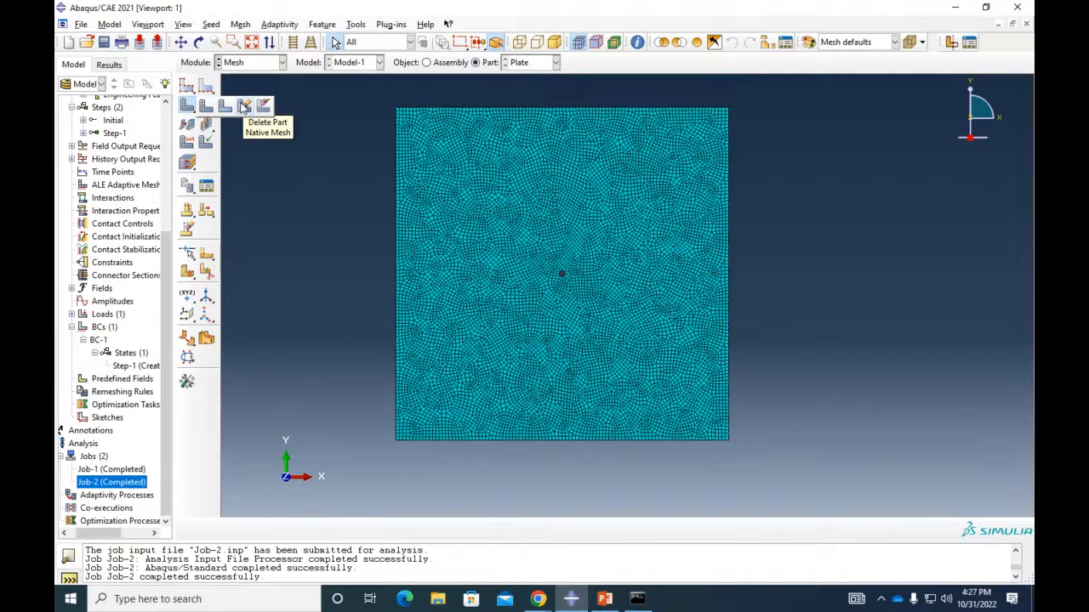
pyautogui.click(243, 105)
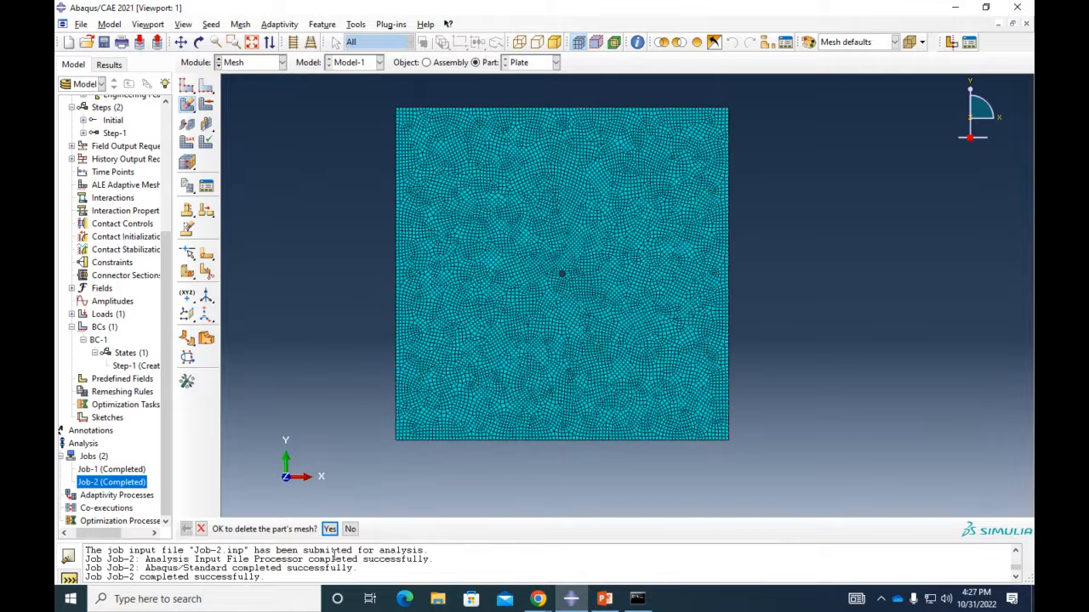
pyautogui.click(332, 525)
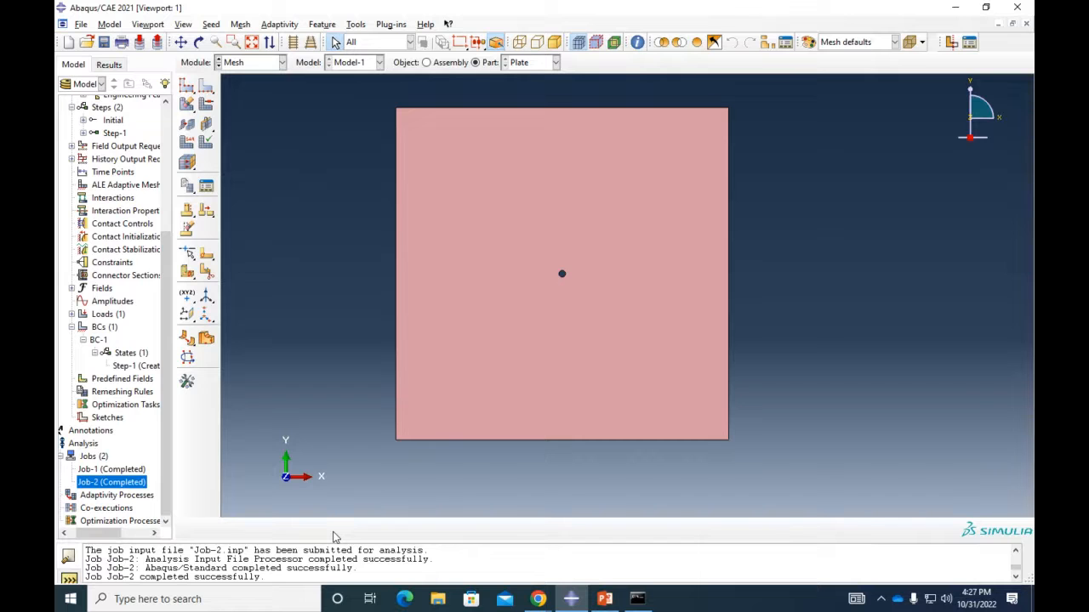
# Seed the Plate part with an approximate global size of 5
pyautogui.click(187, 88)
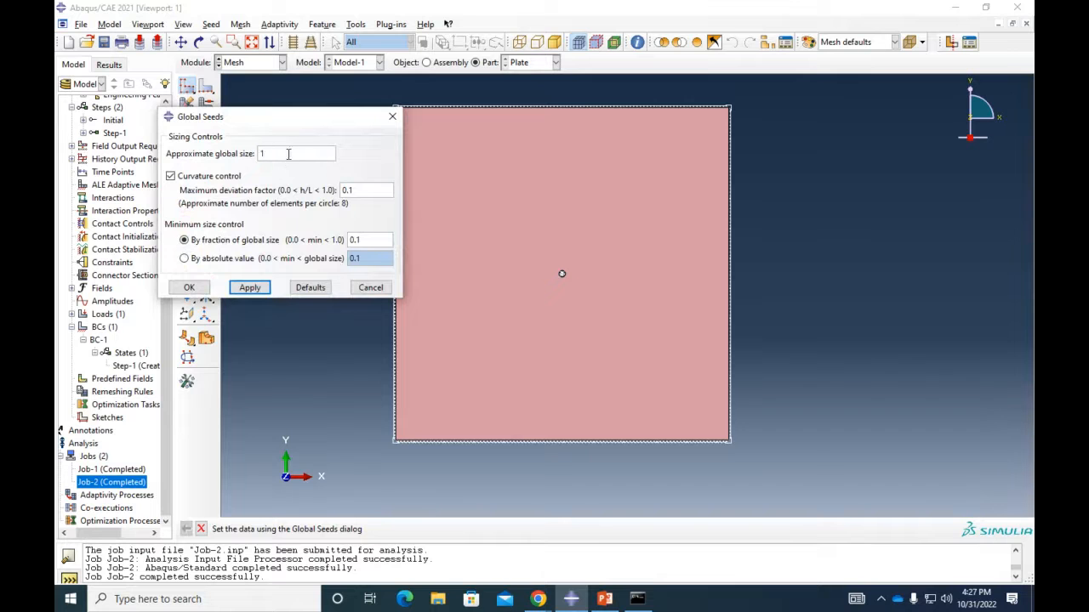
pyautogui.write('5')
pyautogui.click(189, 287)
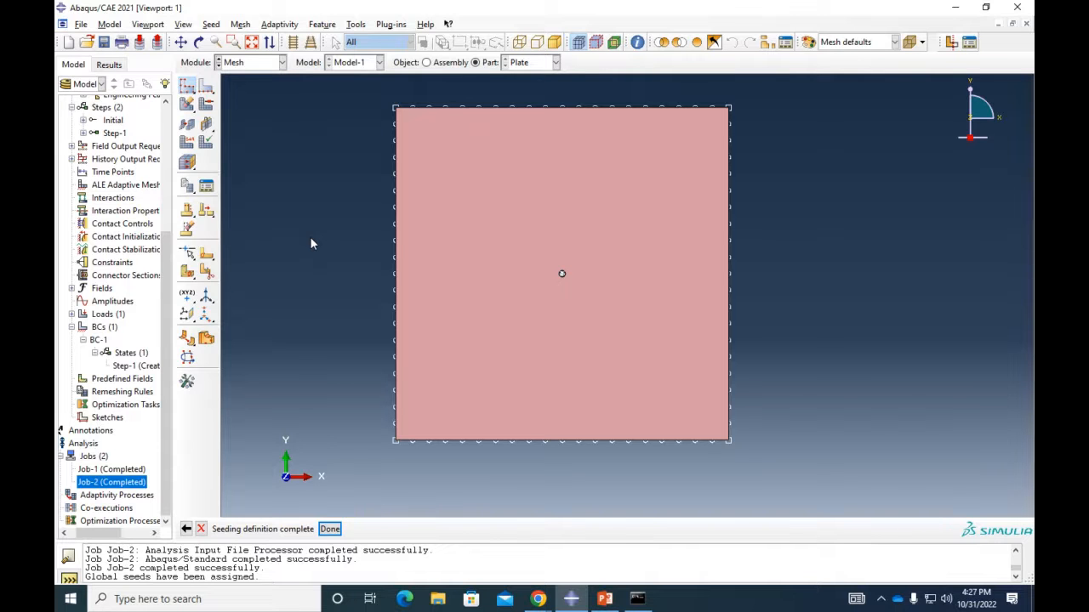
# Seed the central hole's edge by number with 20 elements and no bias
pyautogui.scroll(3, 558, 276)
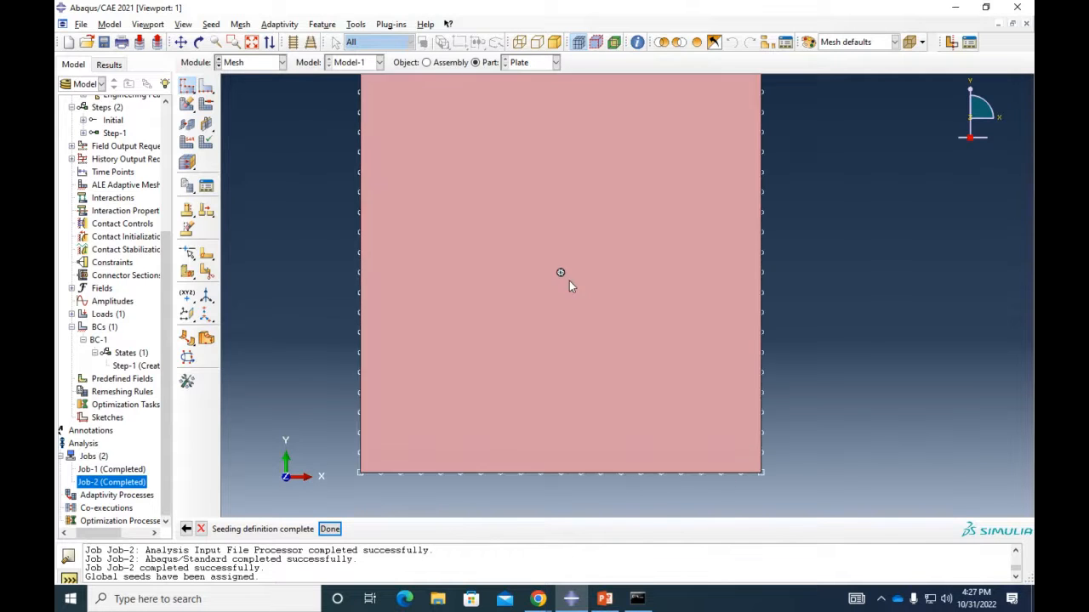
pyautogui.scroll(-3, 569, 281)
pyautogui.scroll(5, 568, 278)
pyautogui.scroll(4, 559, 276)
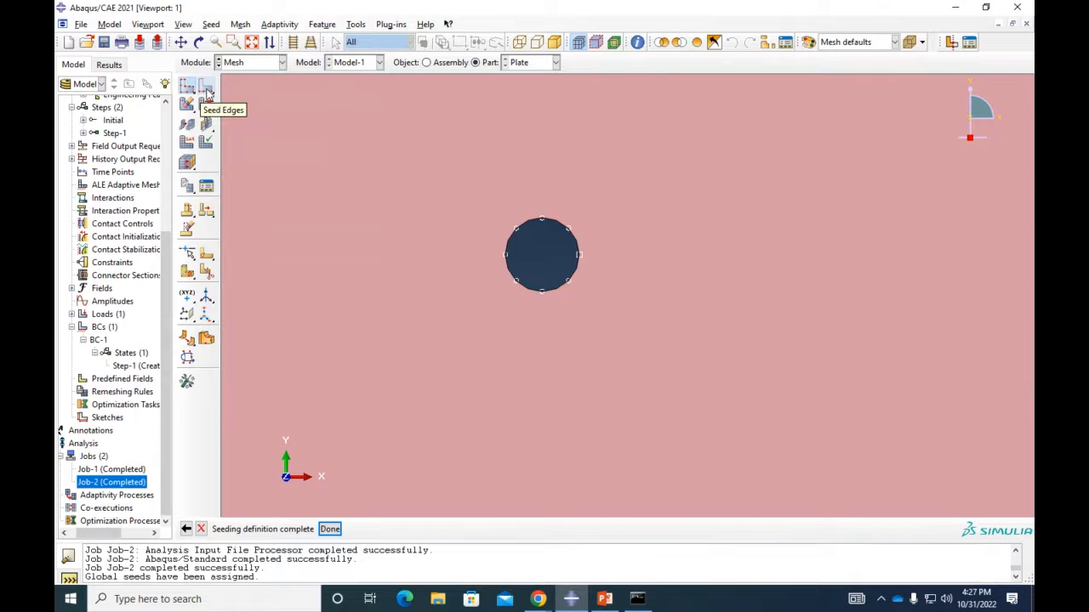
pyautogui.click(207, 88)
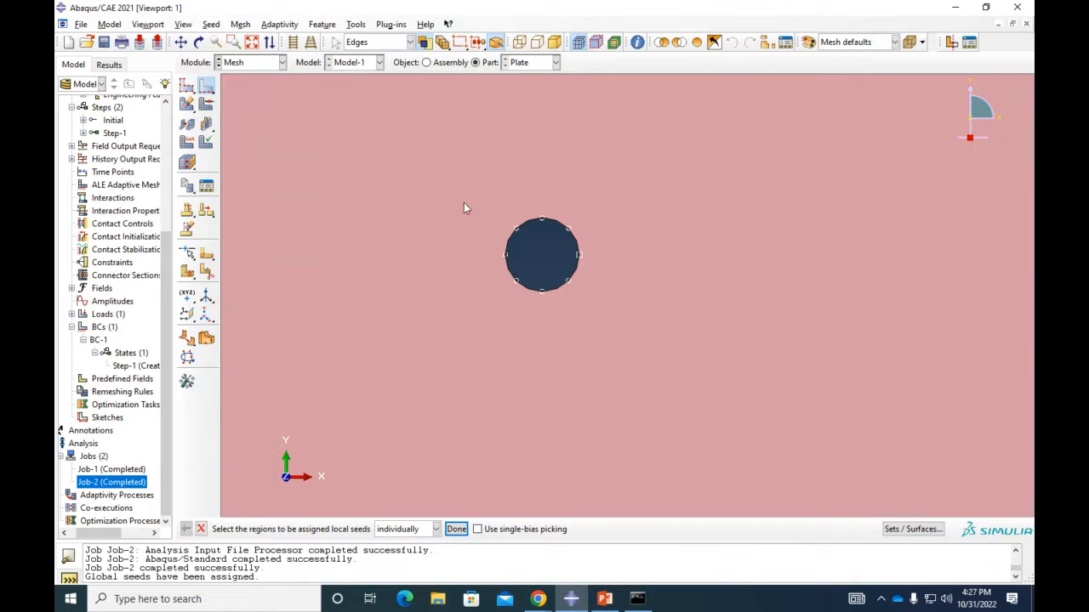
pyautogui.moveTo(450, 183); pyautogui.dragTo(643, 323)
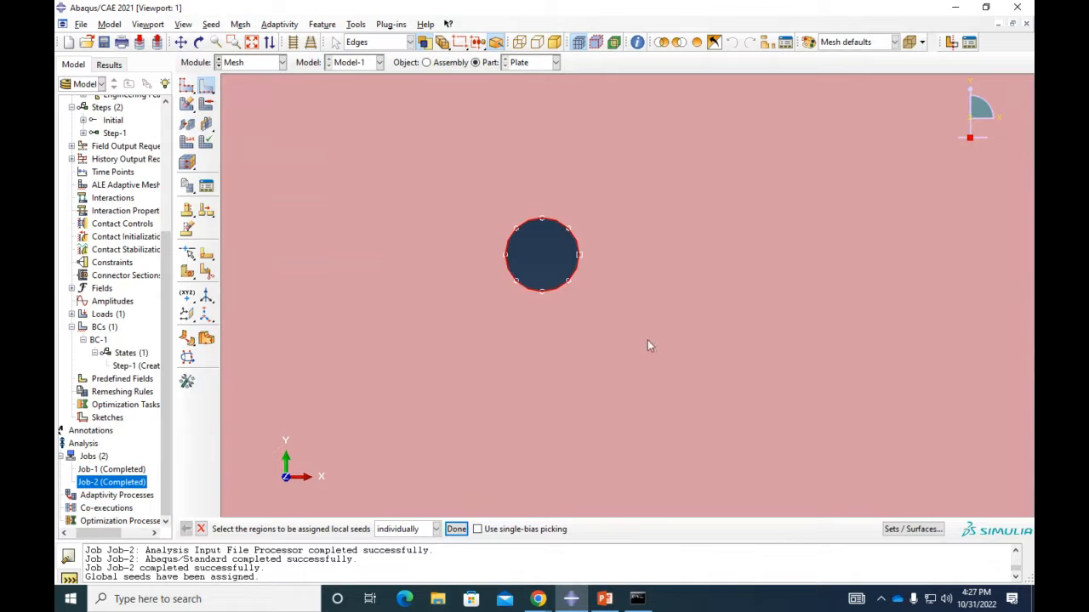
pyautogui.click(456, 529)
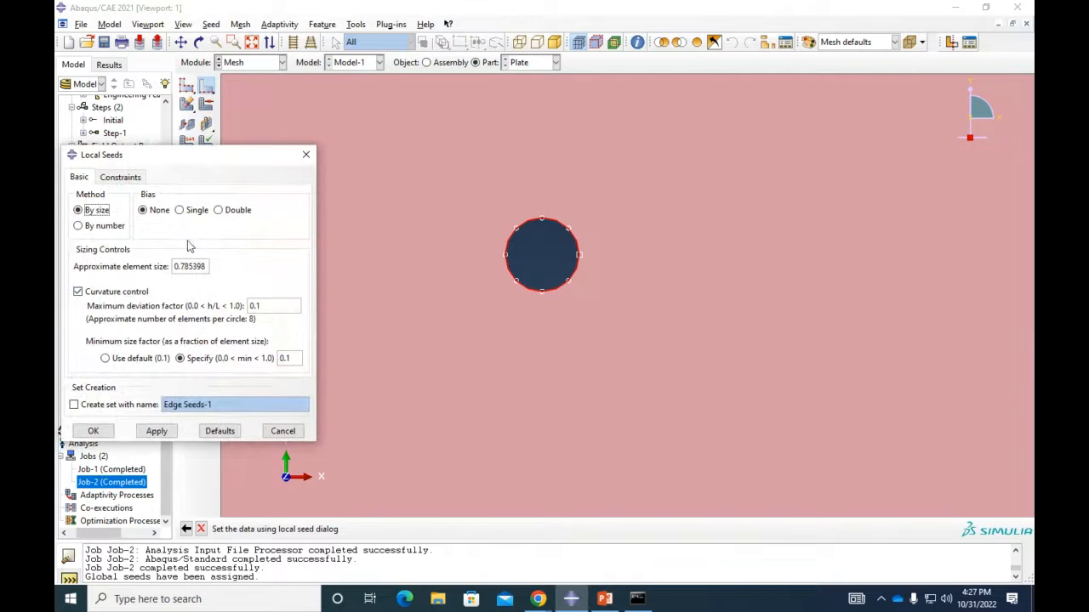
pyautogui.click(98, 228)
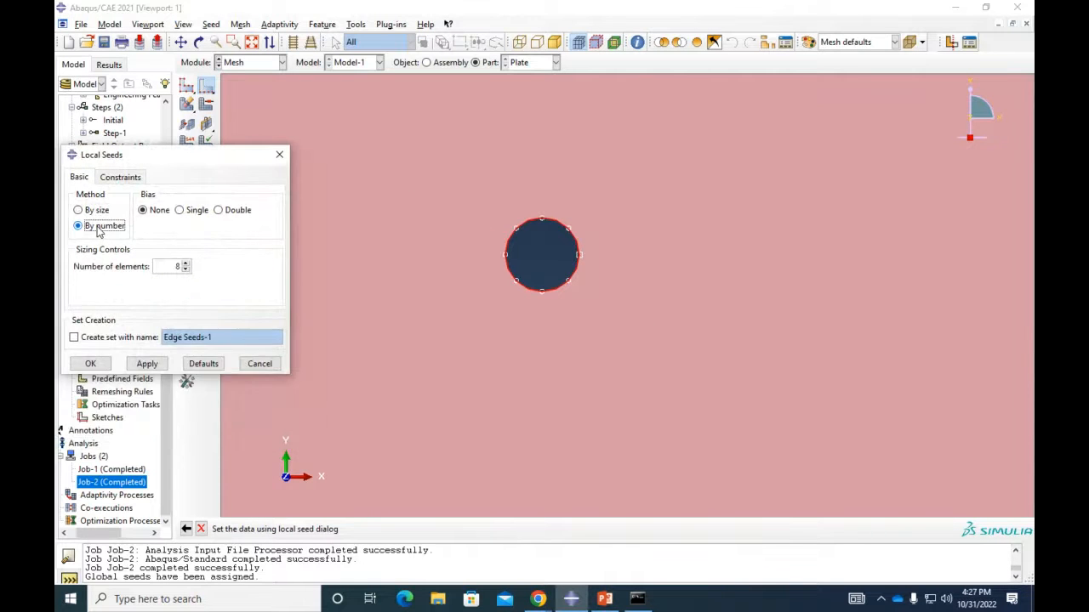
pyautogui.doubleClick(176, 266)
pyautogui.click(98, 212)
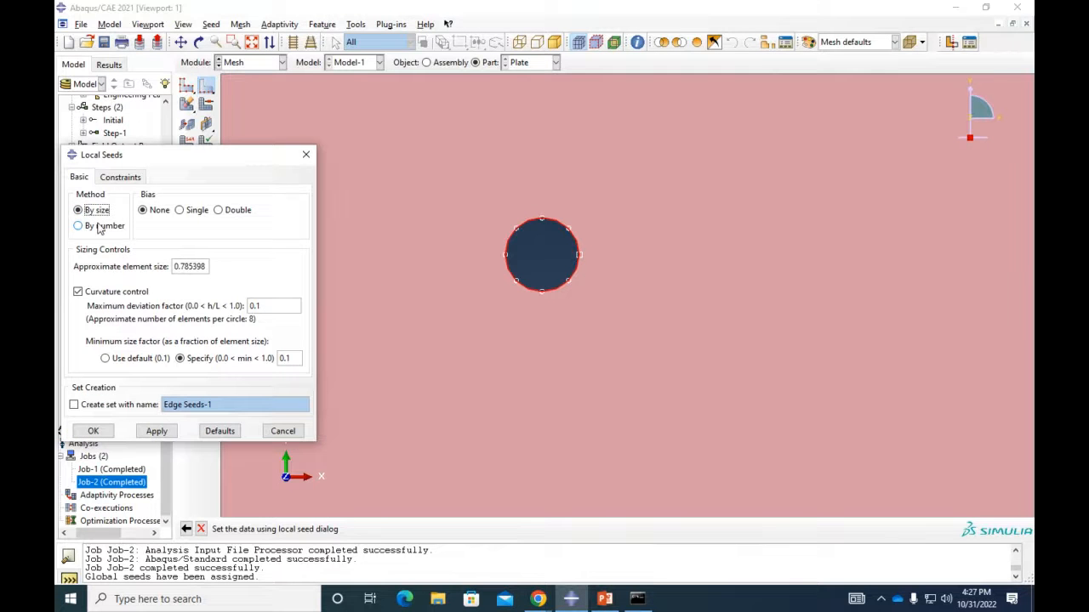
pyautogui.click(101, 226)
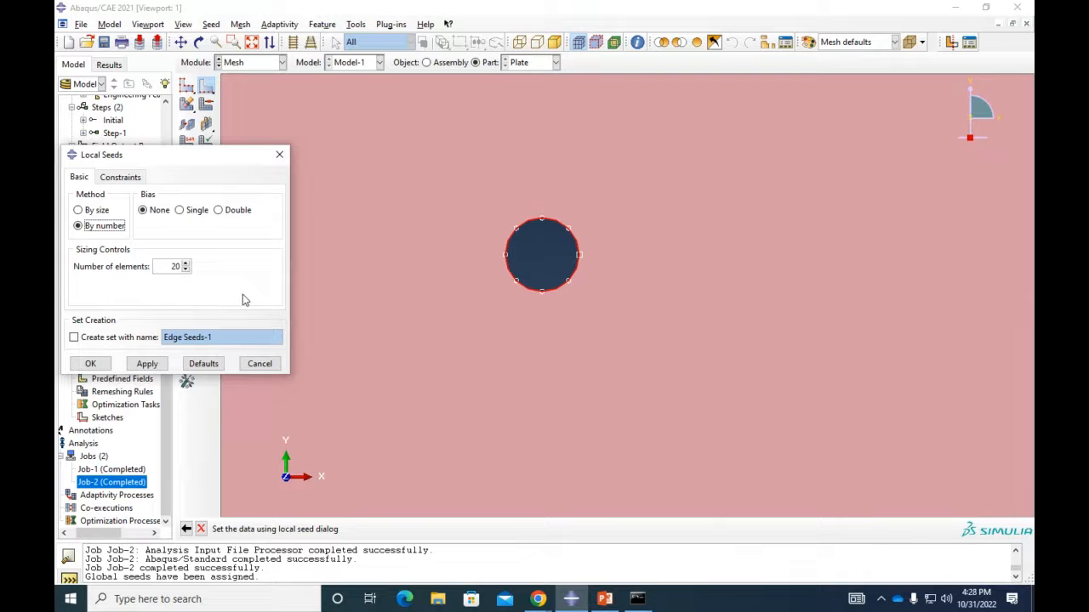
pyautogui.click(92, 364)
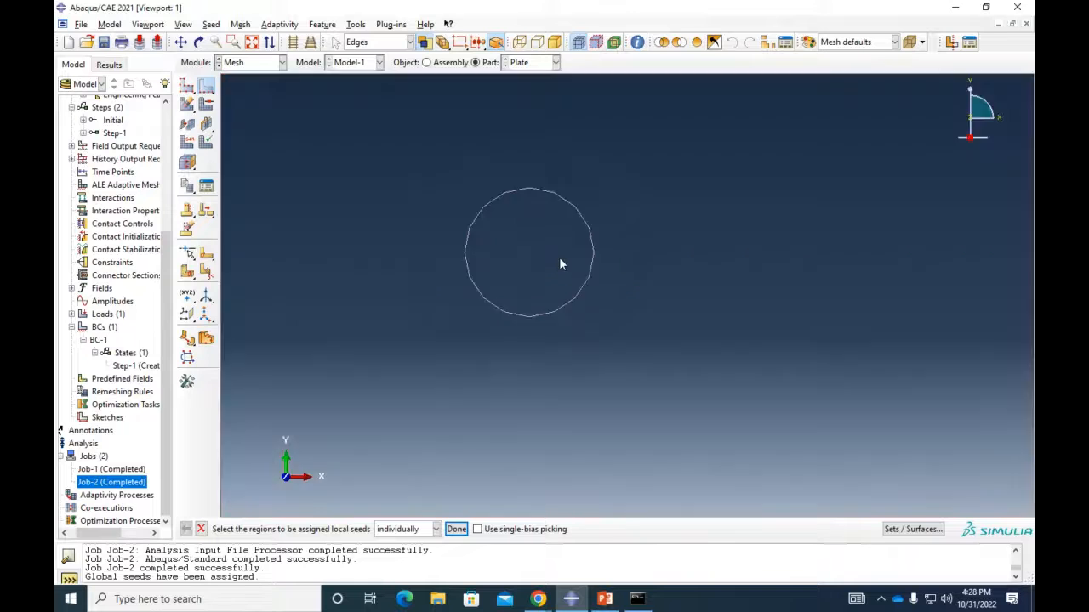
pyautogui.click(456, 529)
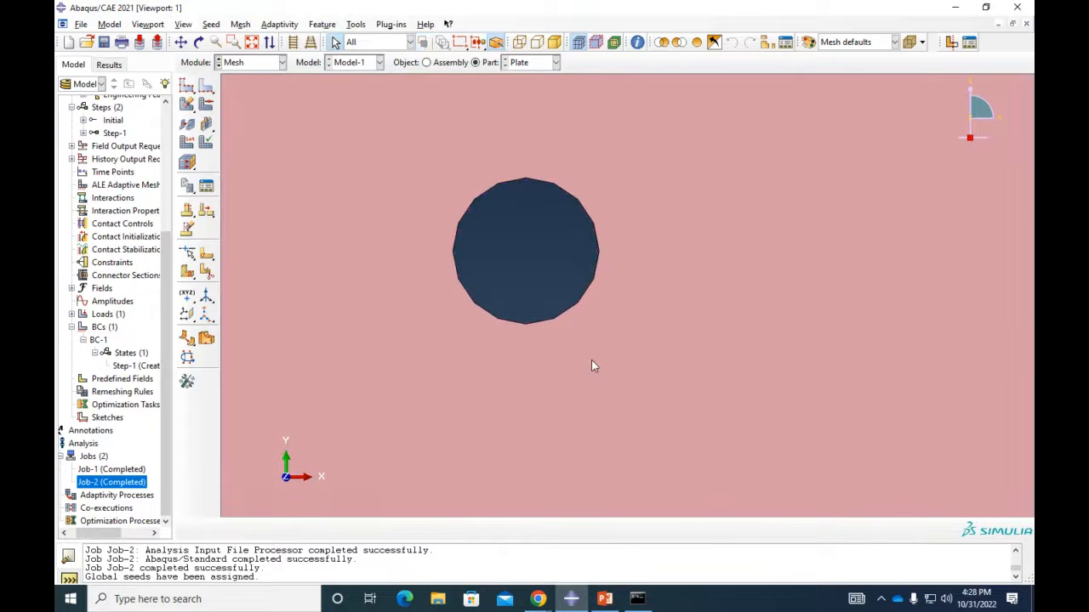
# Mesh the Plate part using the global seeds and the local seeds on the hole edge
pyautogui.scroll(5, 595, 357)
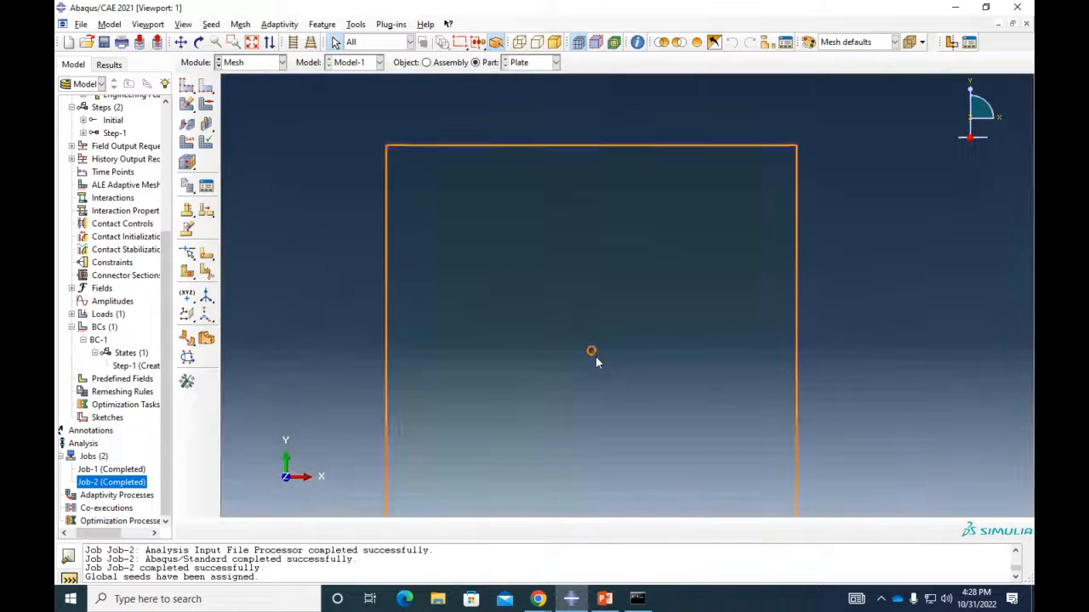
pyautogui.click(190, 111)
pyautogui.click(206, 106)
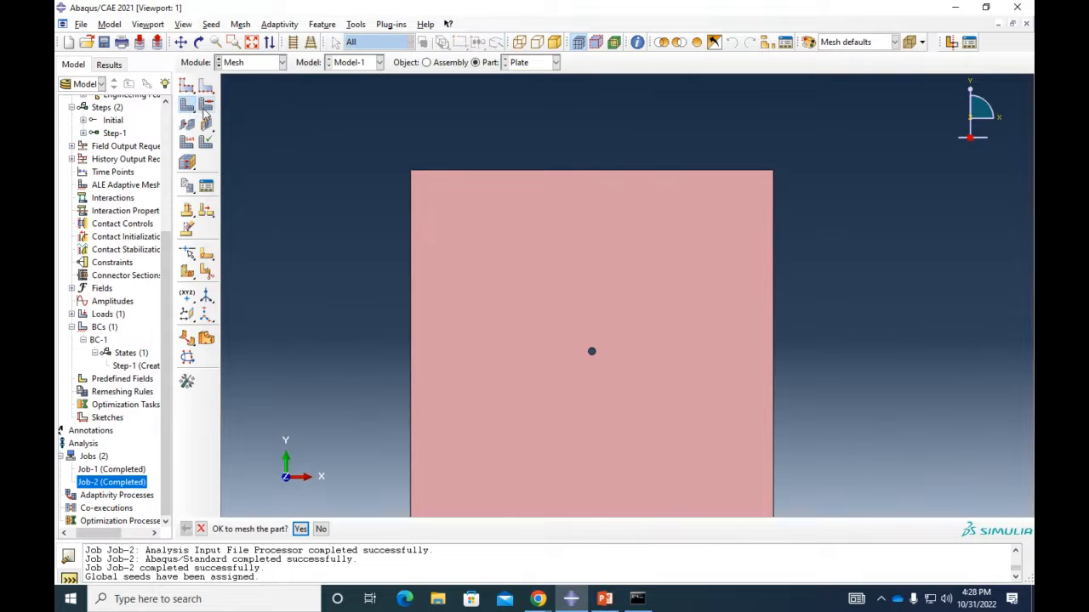
pyautogui.click(301, 530)
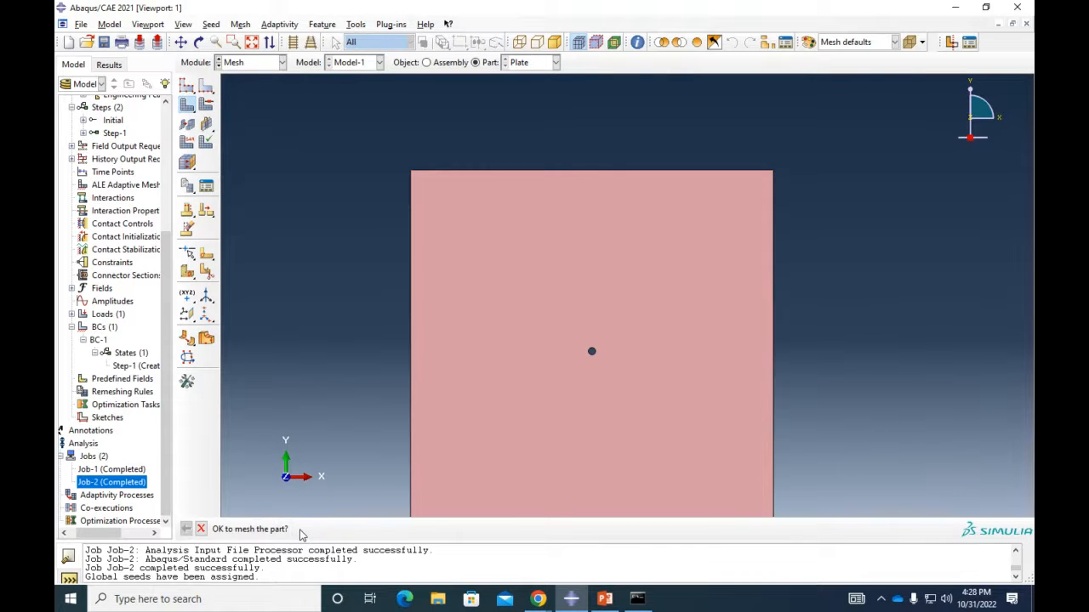
pyautogui.keyDown('ctrl'); pyautogui.keyDown('alt'); pyautogui.moveTo(631, 438); pyautogui.dragTo(609, 337, button='middle'); pyautogui.keyUp('alt'); pyautogui.keyUp('ctrl')
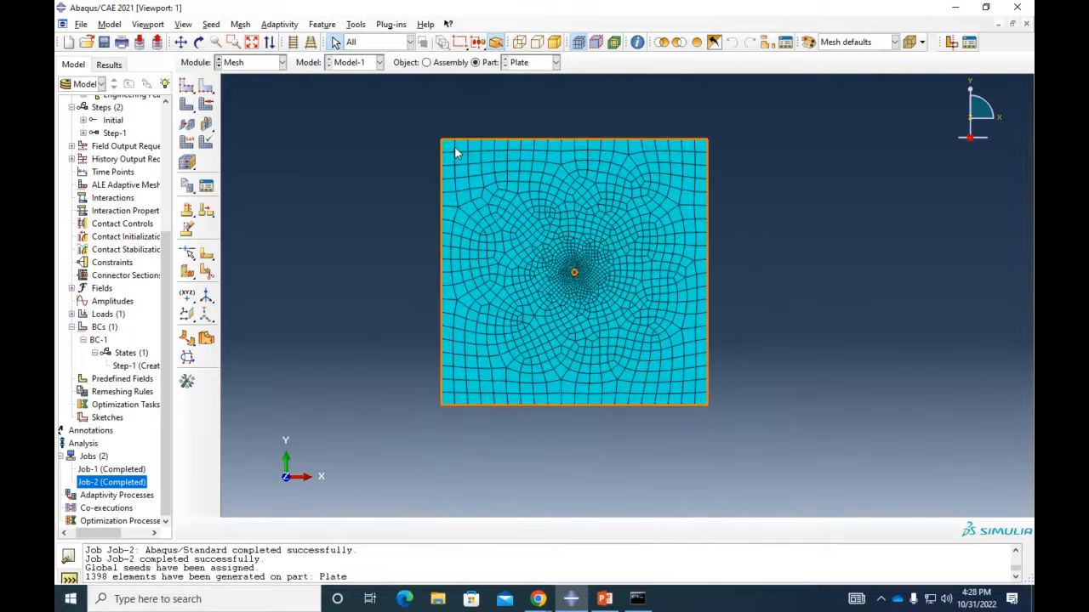
# Examine the Plate's new mesh, from the coarse outer edges to the refined elements around the central hole
pyautogui.scroll(3, 456, 151)
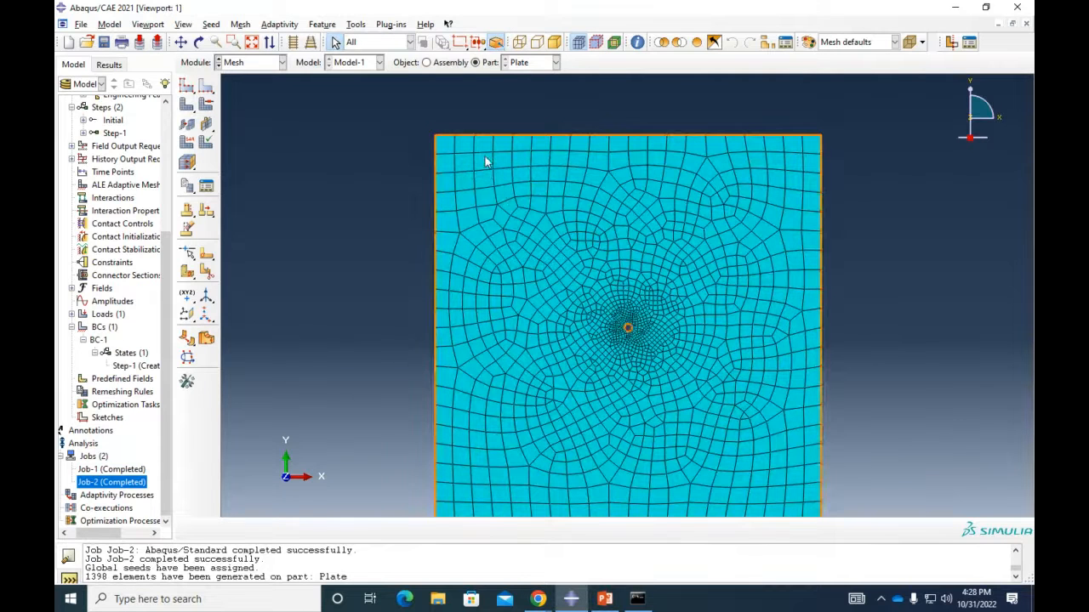
pyautogui.scroll(2, 638, 332)
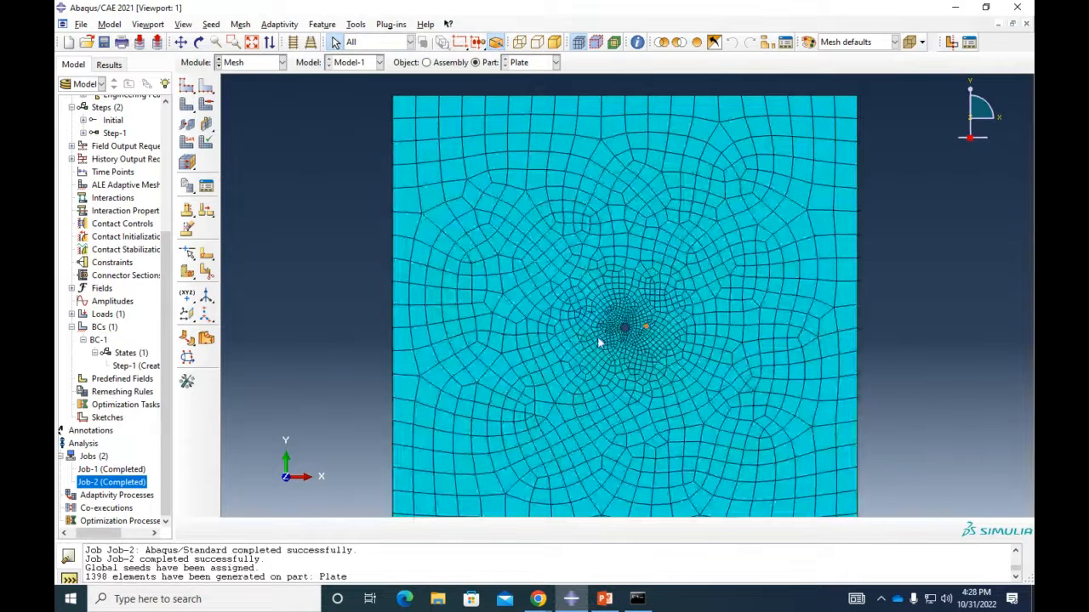
pyautogui.scroll(4, 598, 340)
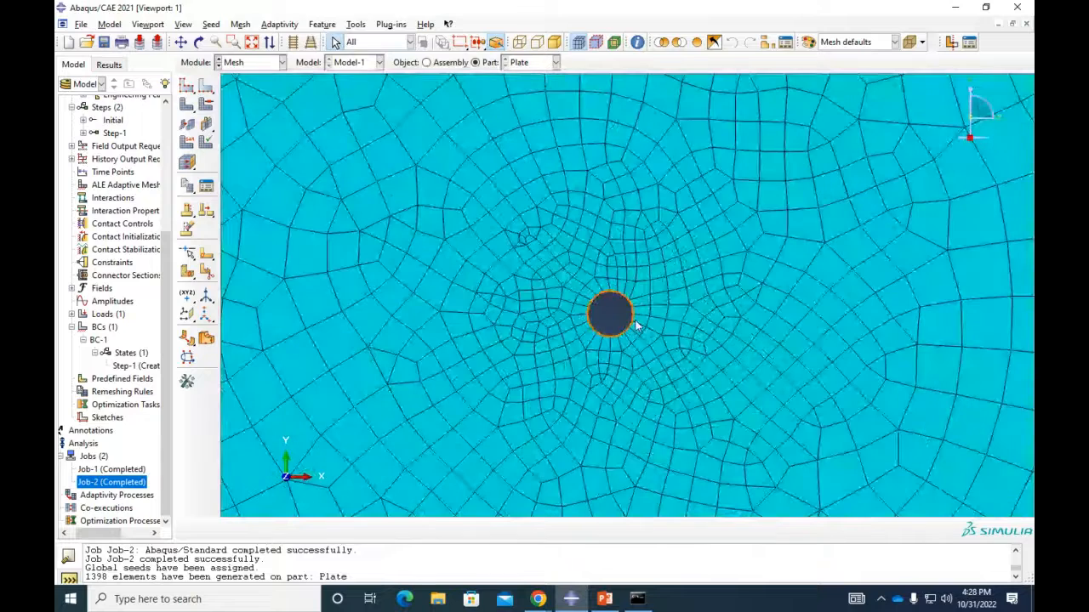
pyautogui.scroll(2, 614, 325)
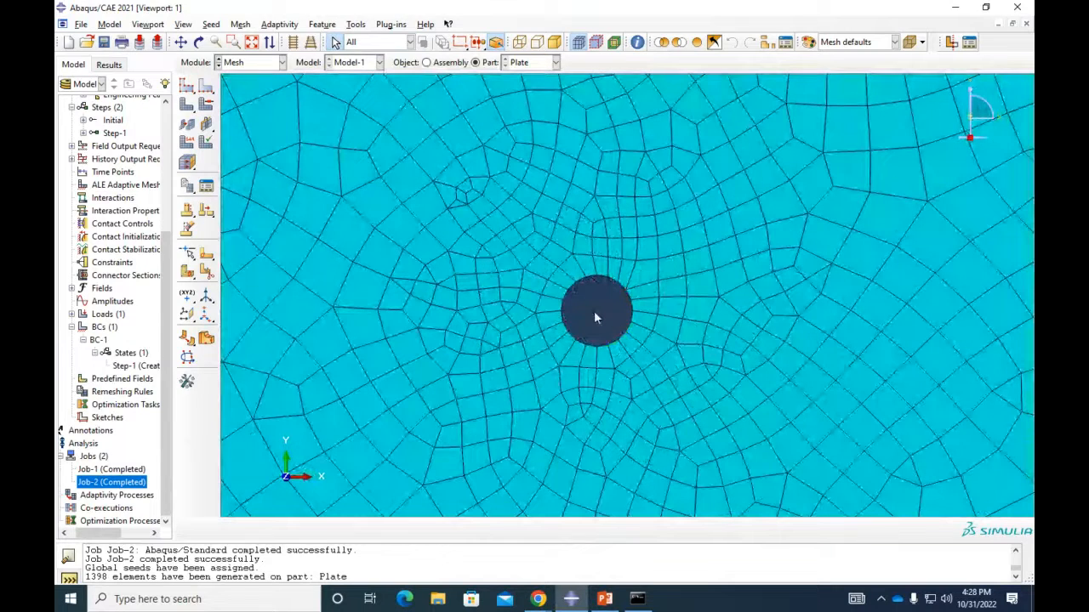
pyautogui.scroll(1, 589, 315)
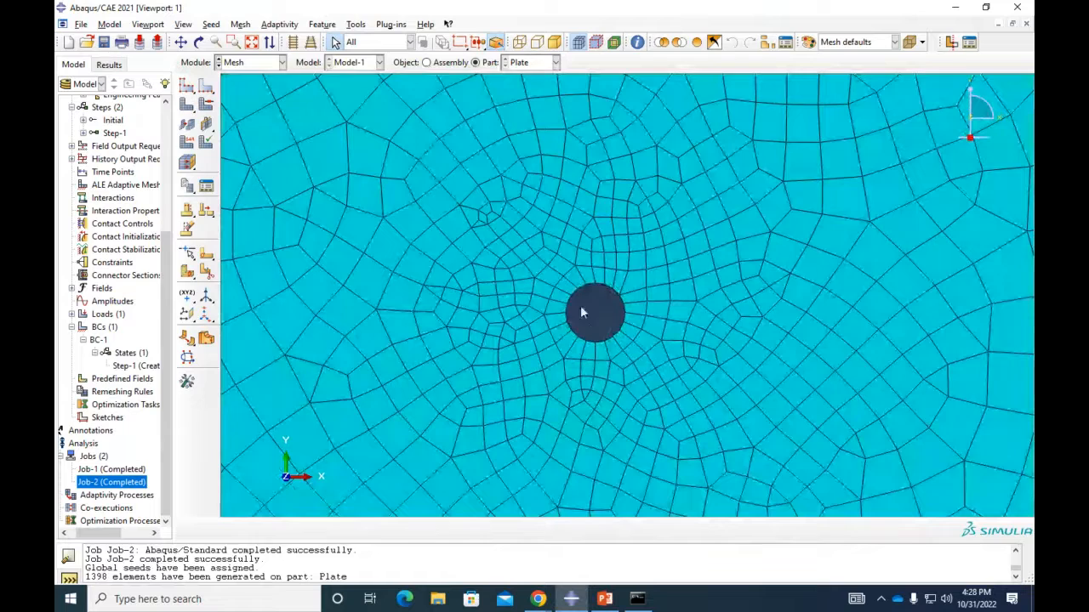
pyautogui.scroll(2, 592, 304)
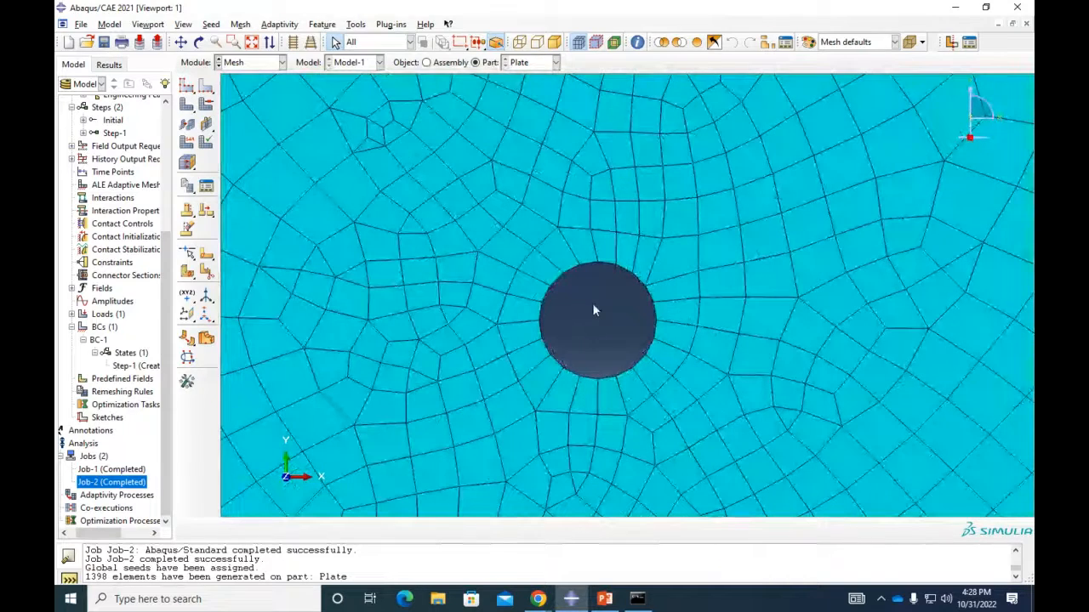
pyautogui.scroll(-4, 594, 308)
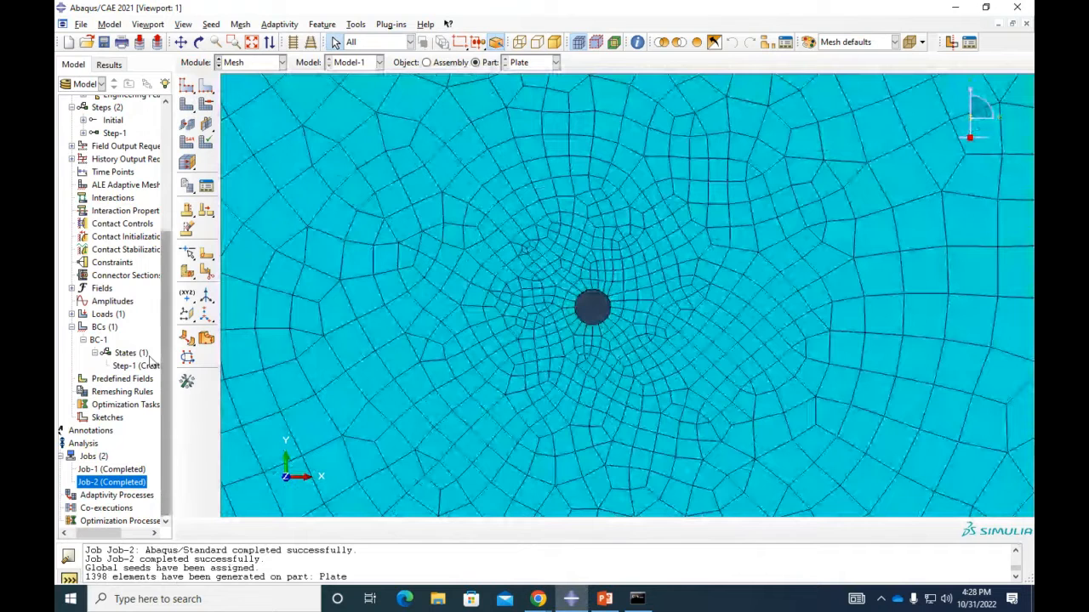
# Edit boundary condition BC-1 in Step-1 to also constrain U2 to 0 at the plate's upper-left corner
pyautogui.scroll(2, 136, 383)
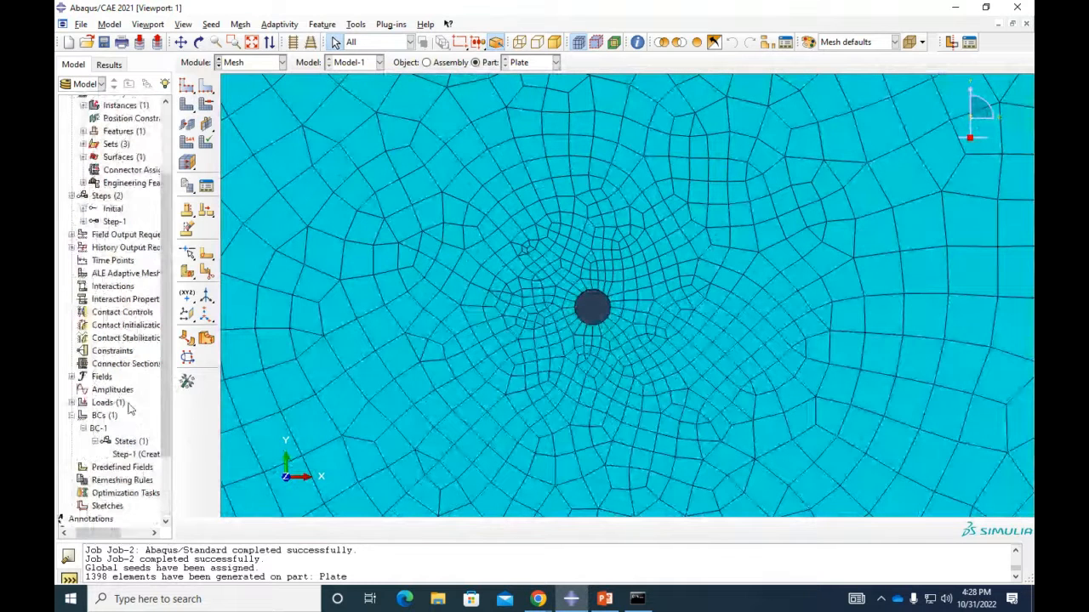
pyautogui.doubleClick(126, 455)
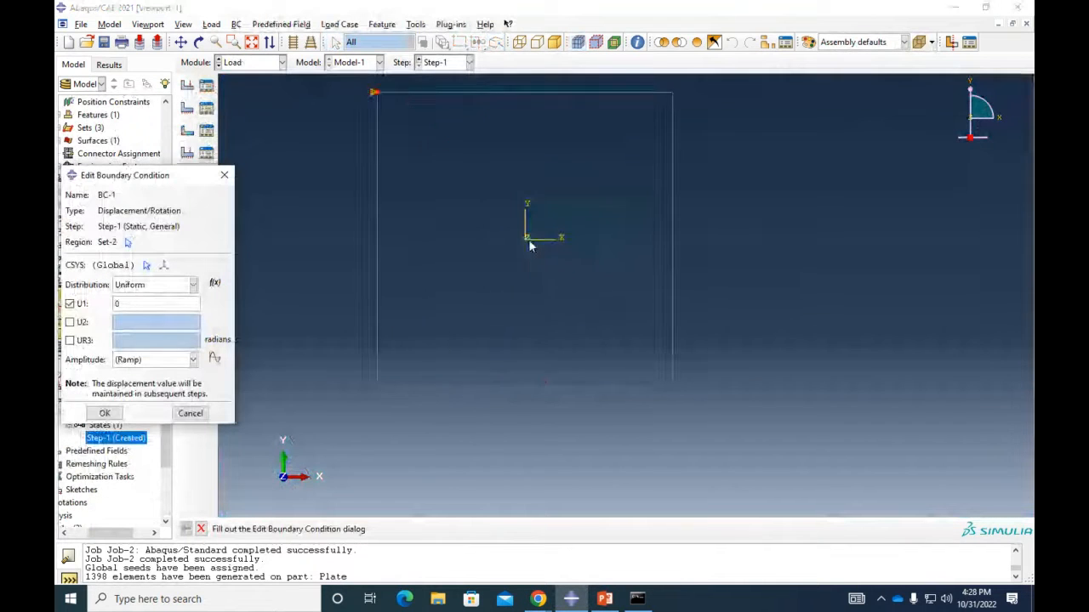
pyautogui.scroll(3, 529, 245)
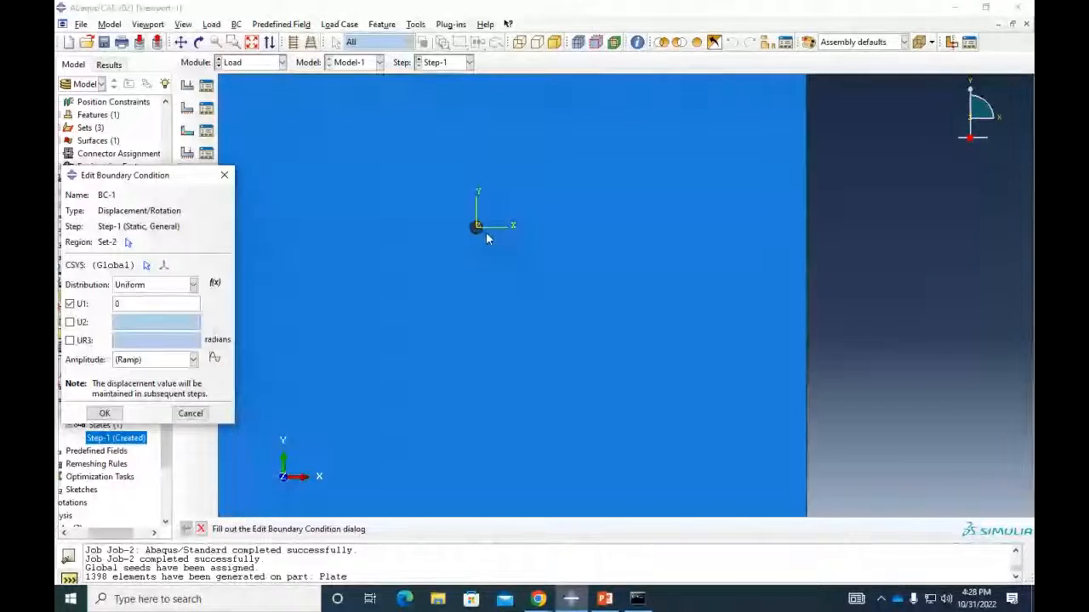
pyautogui.scroll(3, 485, 231)
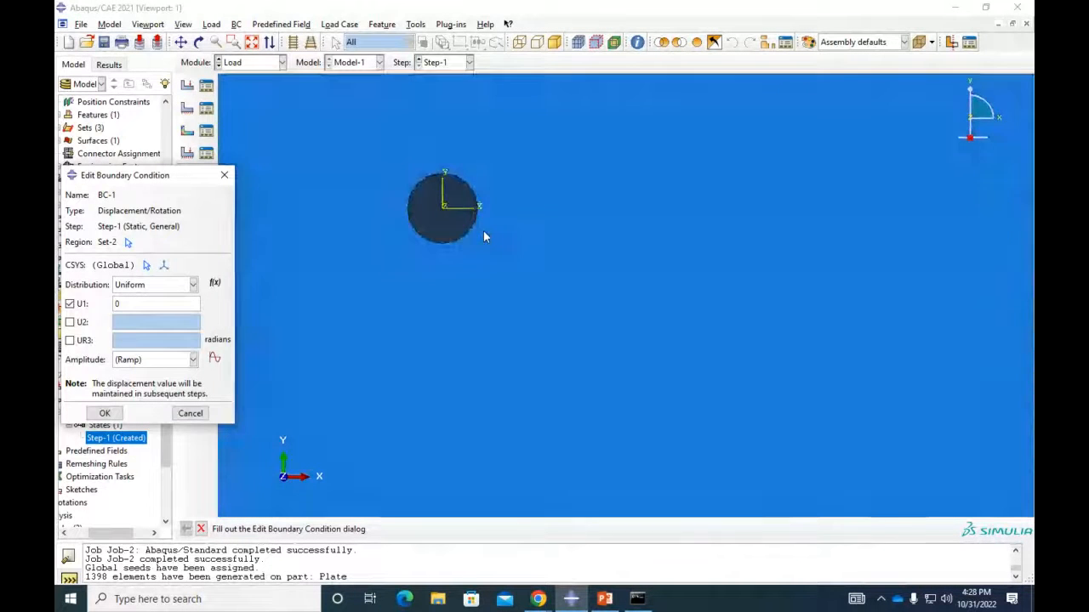
pyautogui.scroll(-6, 483, 231)
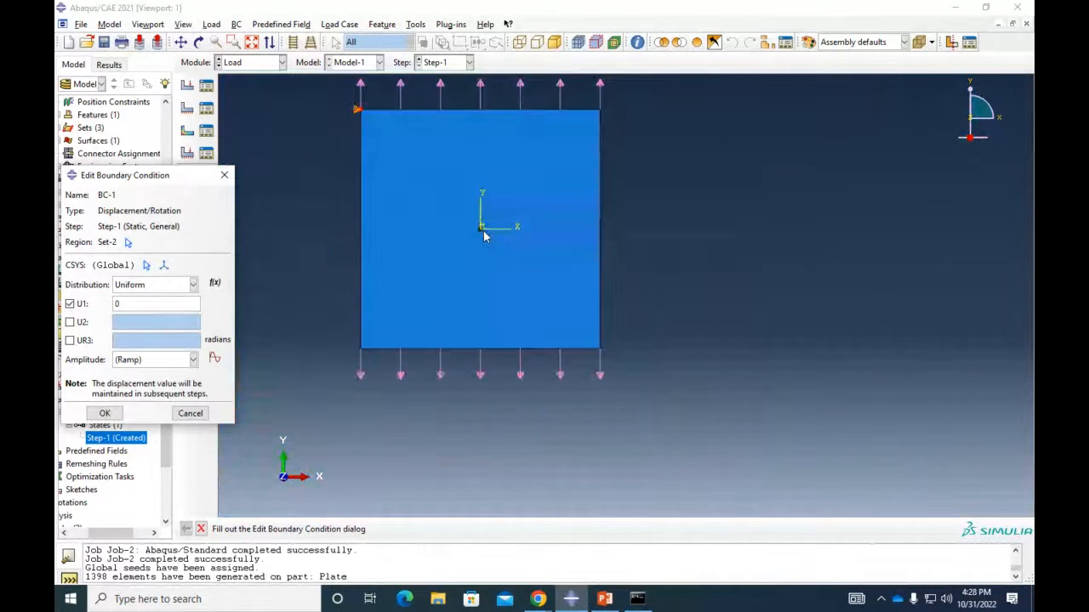
pyautogui.keyDown('ctrl'); pyautogui.keyDown('alt'); pyautogui.moveTo(483, 237); pyautogui.dragTo(539, 288, button='middle'); pyautogui.keyUp('alt'); pyautogui.keyUp('ctrl')
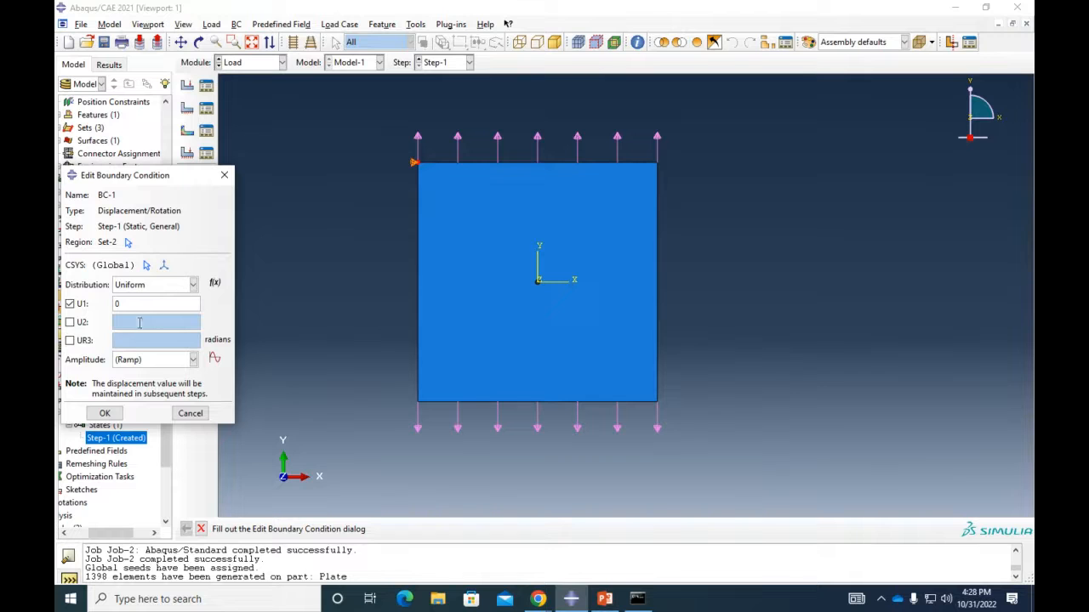
pyautogui.click(70, 321)
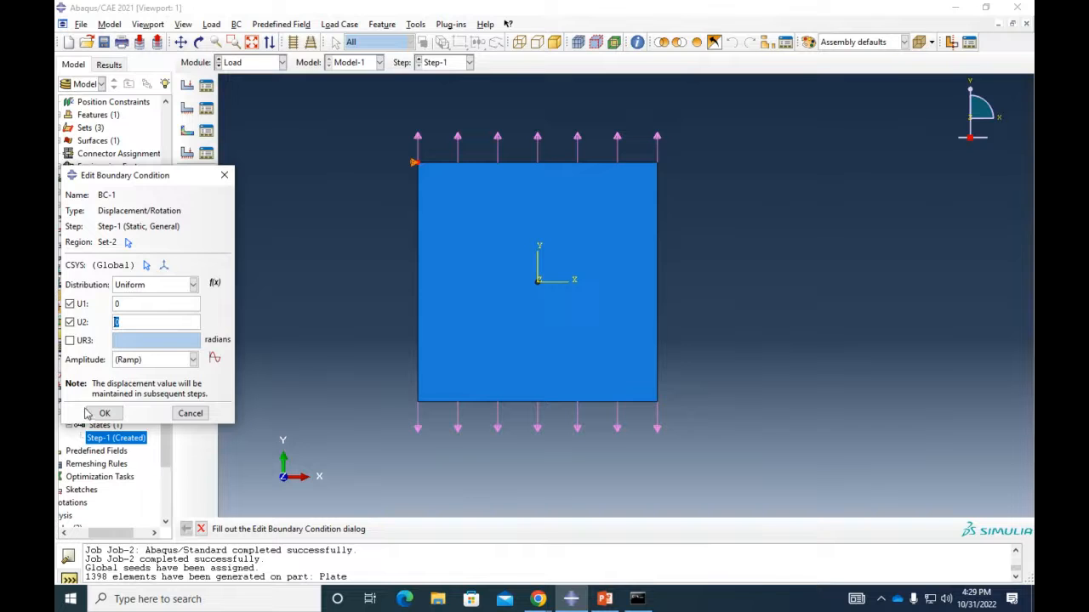
pyautogui.click(116, 414)
# Create the job Job-3 for Model-1 as a full analysis with the default submission settings
pyautogui.scroll(-2, 115, 477)
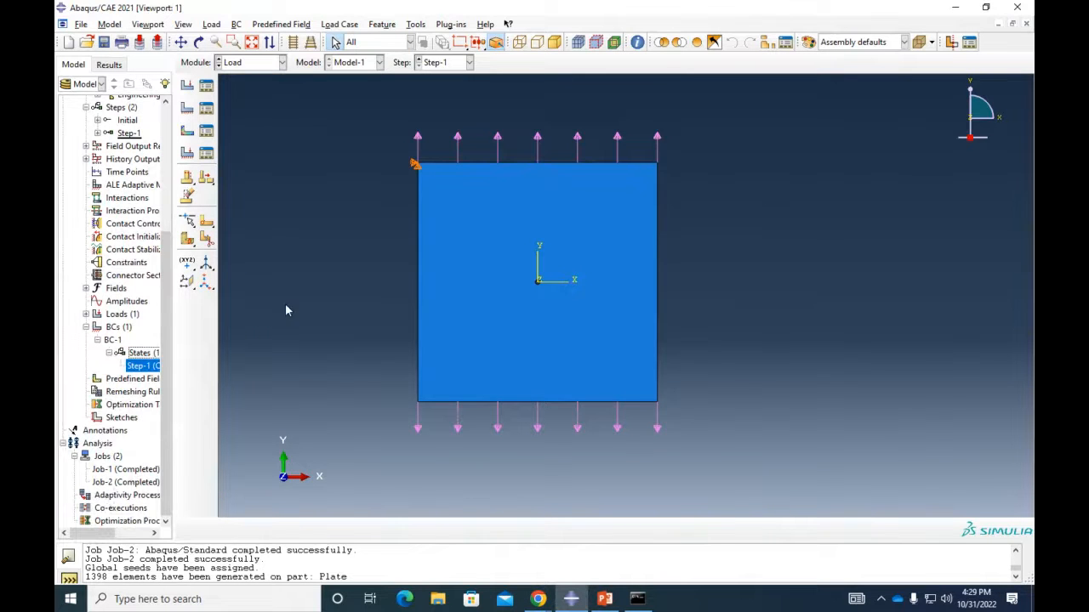
pyautogui.scroll(1, 287, 308)
pyautogui.click(109, 457)
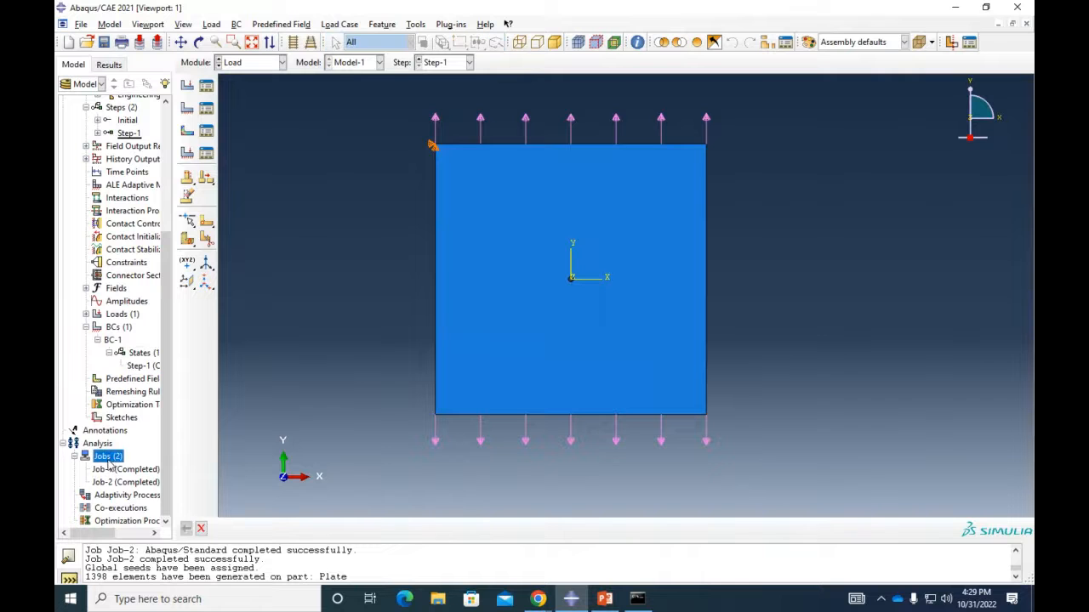
pyautogui.rightClick(117, 458)
pyautogui.click(139, 493)
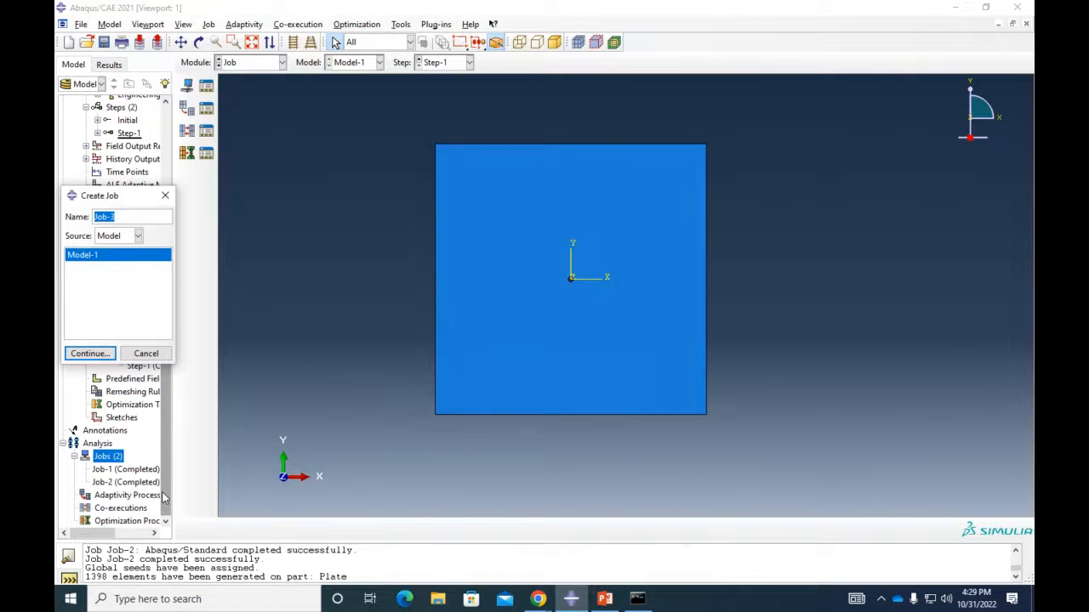
pyautogui.click(90, 353)
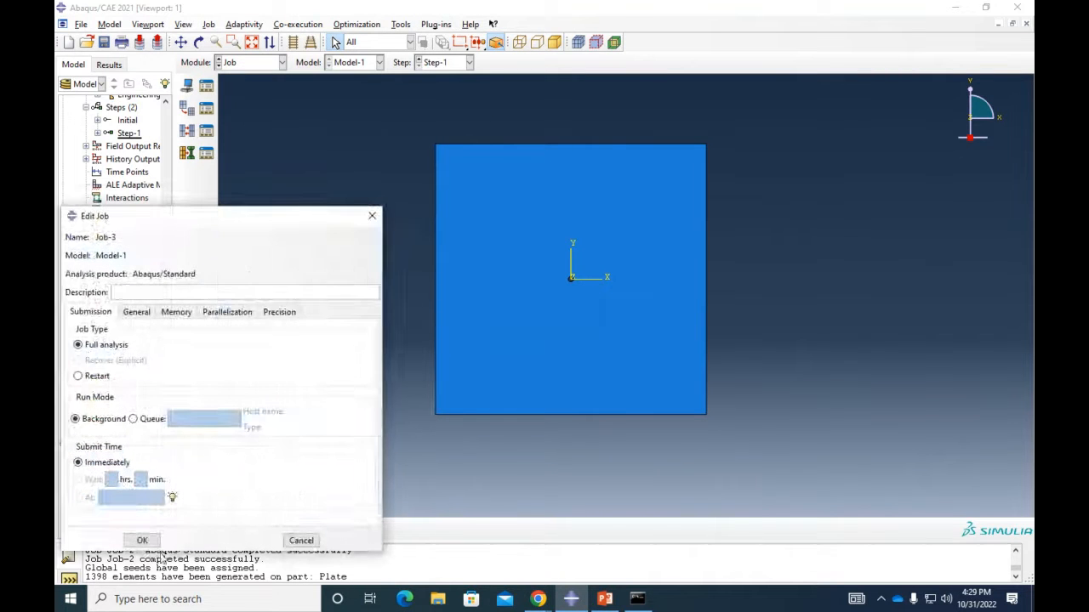
pyautogui.click(142, 541)
# Submit Job-3 for analysis and open its results once it has completed
pyautogui.rightClick(109, 495)
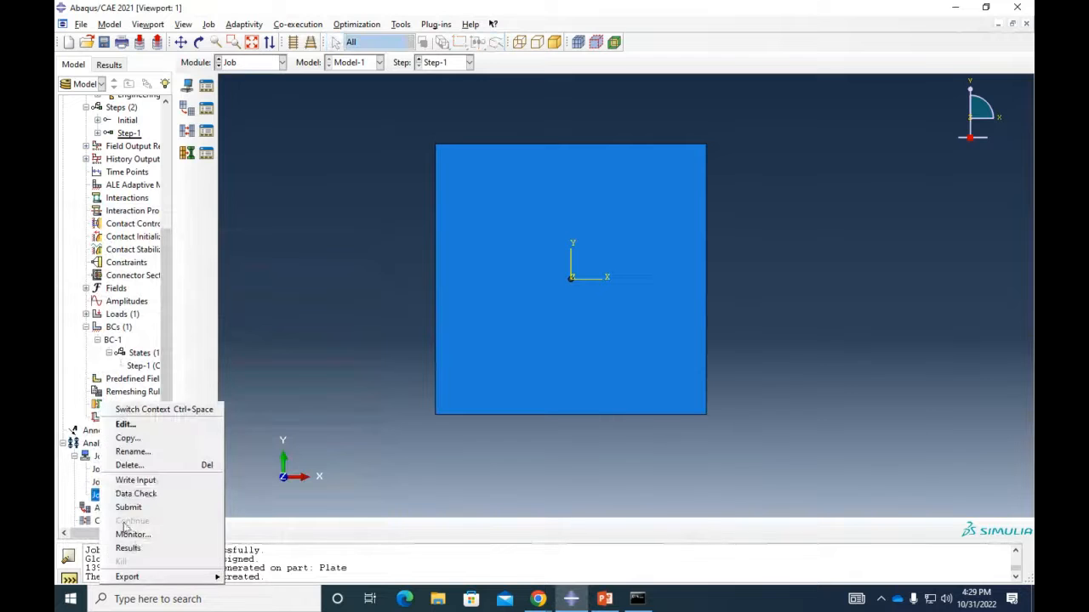
pyautogui.click(132, 508)
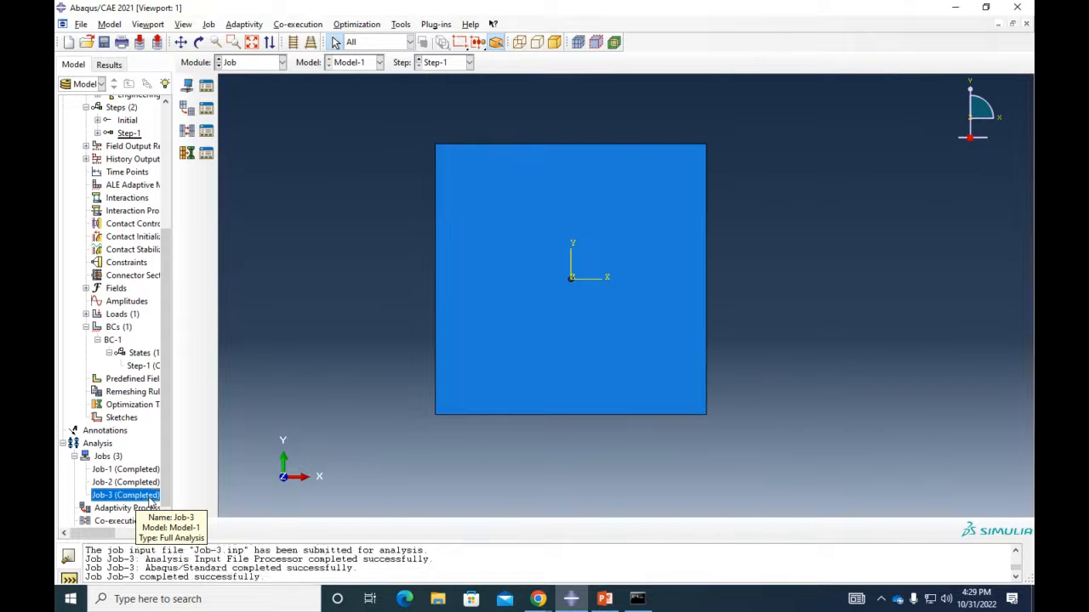
pyautogui.rightClick(149, 501)
pyautogui.click(177, 548)
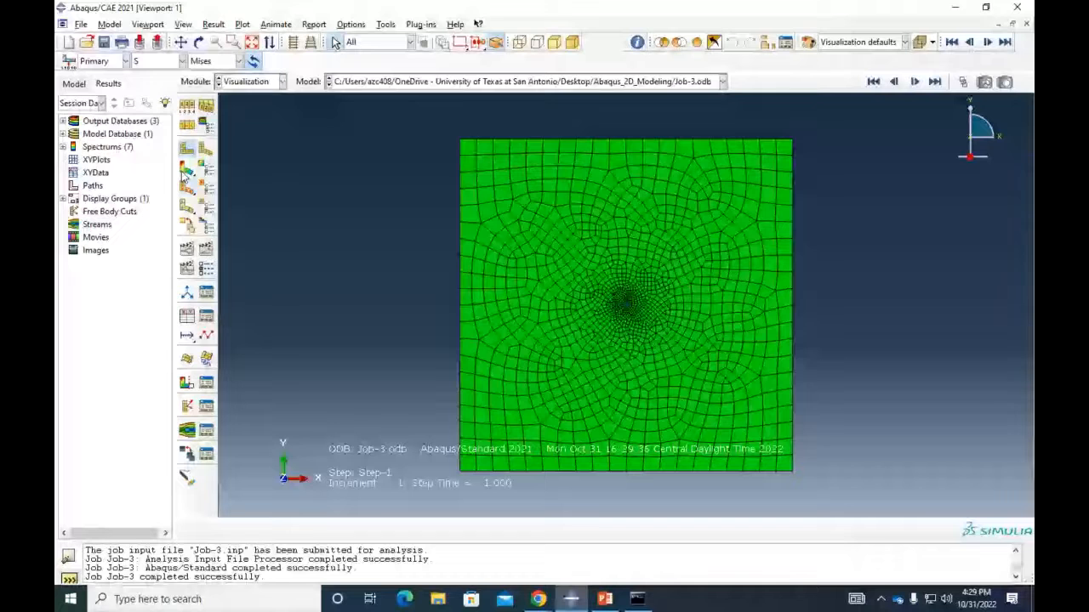
# Plot Job-3's Mises stress contours on the deformed plate and return to the model definition
pyautogui.click(186, 168)
pyautogui.click(73, 83)
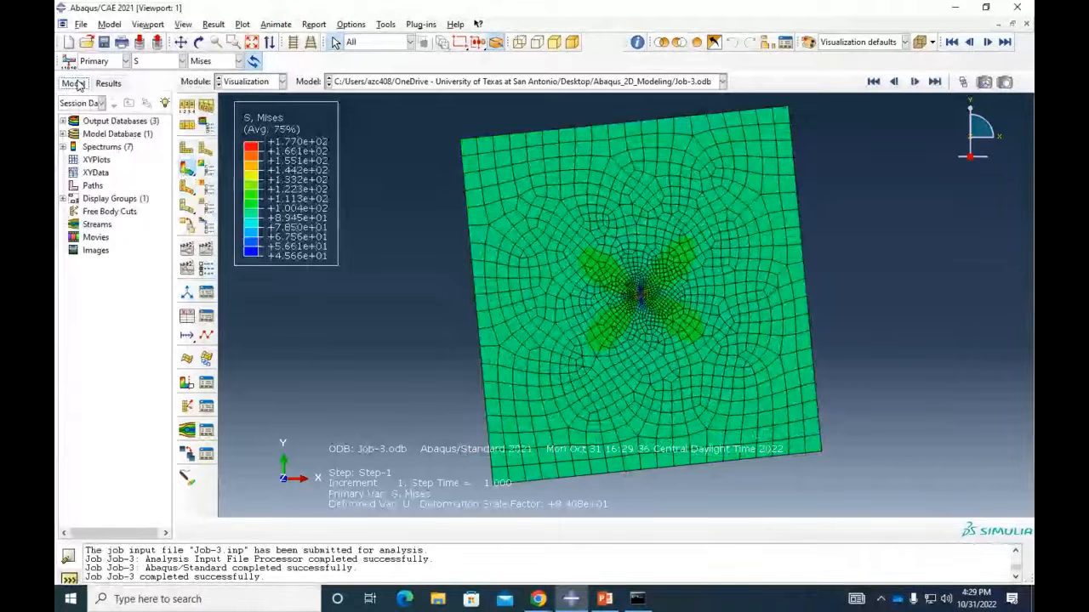
pyautogui.click(125, 501)
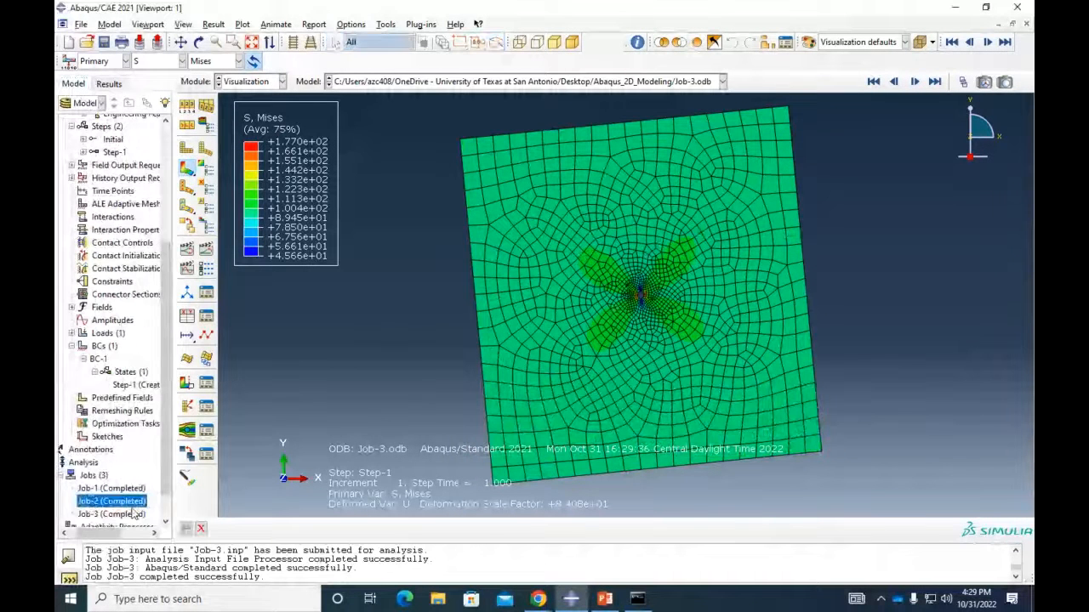
# Edit boundary condition BC-1 in Step-1 to release U2 and constrain the rotation UR3 instead
pyautogui.doubleClick(133, 387)
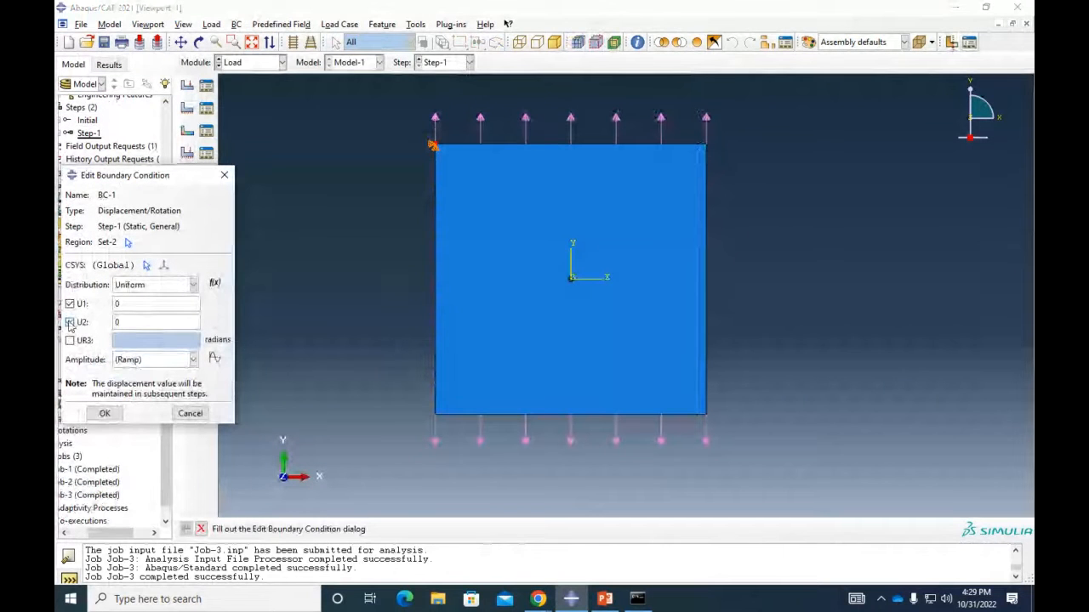
pyautogui.click(70, 321)
pyautogui.click(70, 340)
pyautogui.click(104, 413)
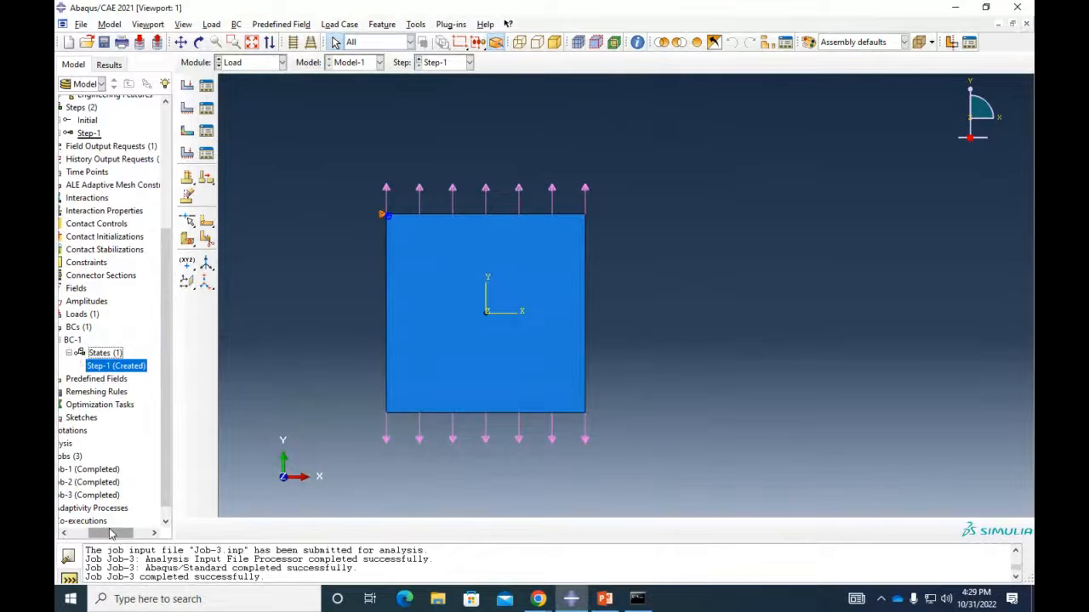
# Create a second mechanical Displacement/Rotation boundary condition in Step-1 on the whole plate, constraining only UR3 to 0
pyautogui.moveTo(110, 533); pyautogui.dragTo(88, 533)
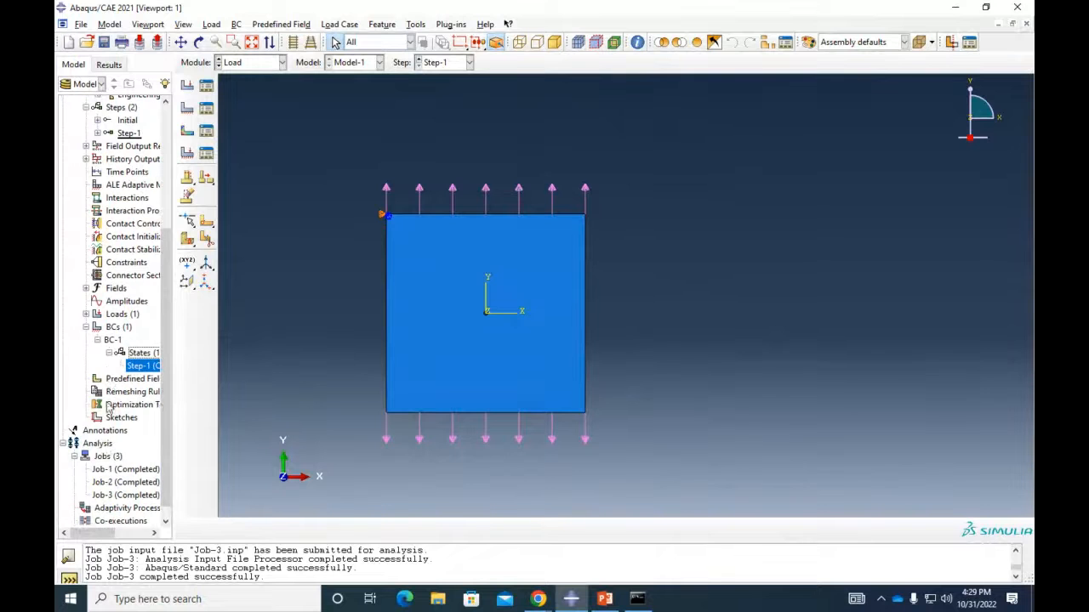
pyautogui.doubleClick(116, 327)
pyautogui.scroll(1, 481, 373)
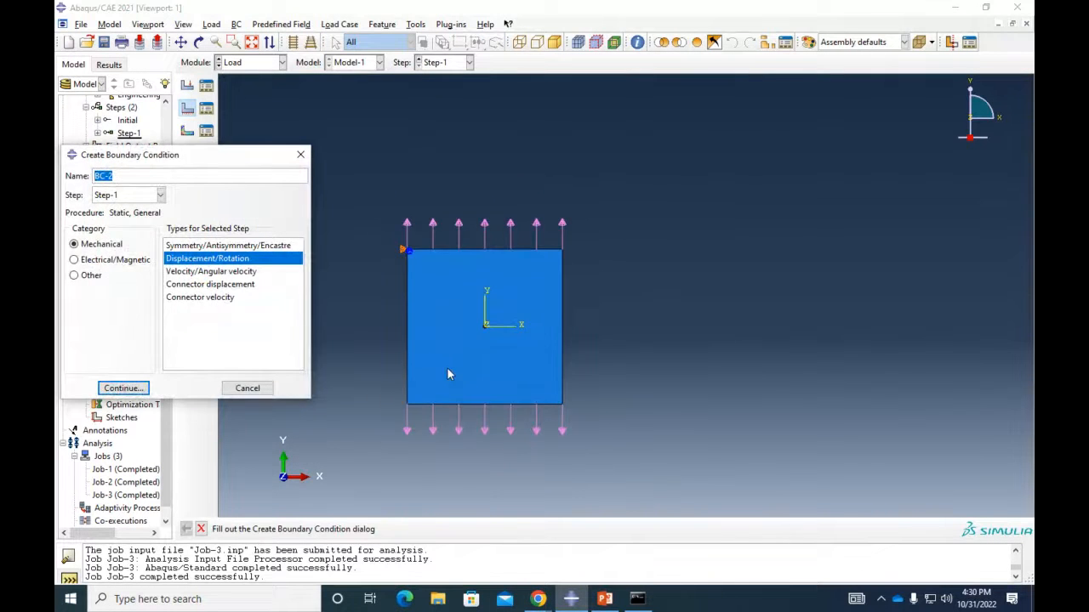
pyautogui.moveTo(449, 374); pyautogui.dragTo(483, 353, button='middle')
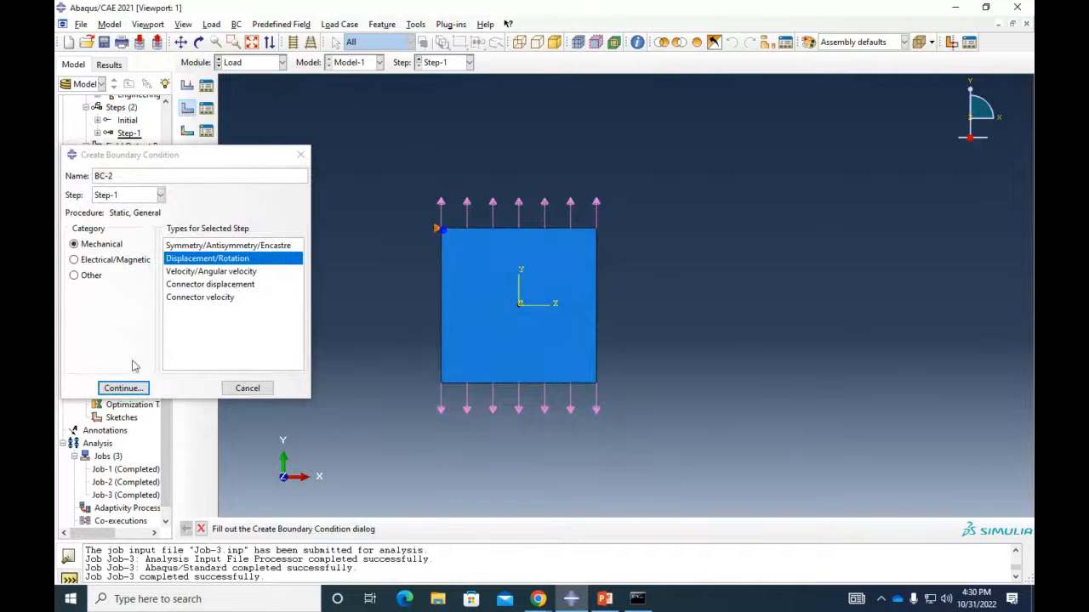
pyautogui.click(124, 388)
pyautogui.moveTo(366, 178); pyautogui.dragTo(703, 524)
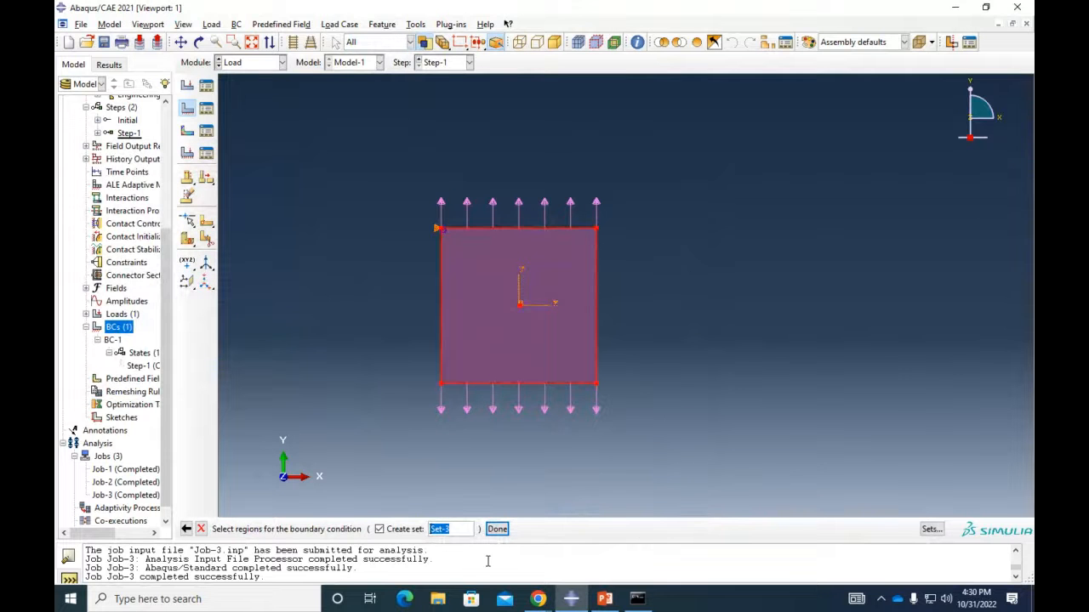
pyautogui.click(497, 529)
pyautogui.click(70, 338)
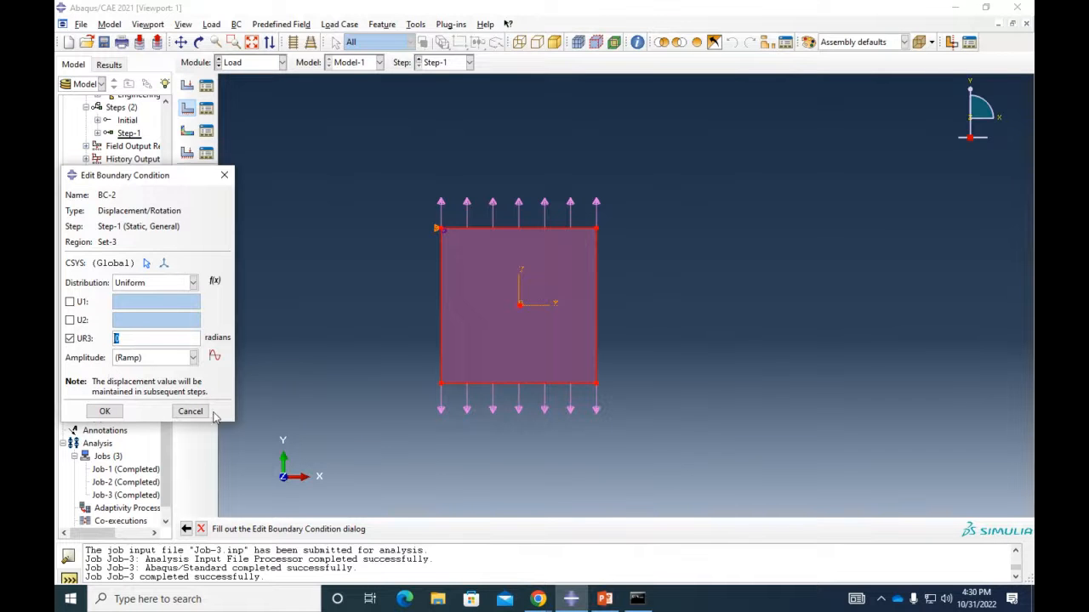
pyautogui.click(104, 411)
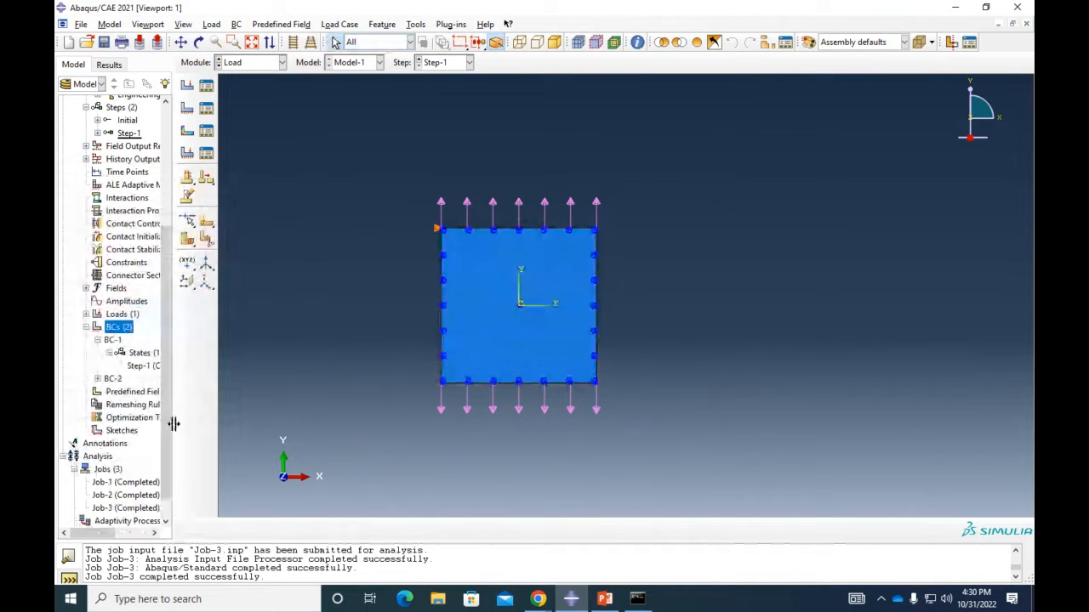
pyautogui.scroll(-1, 128, 459)
pyautogui.click(126, 483)
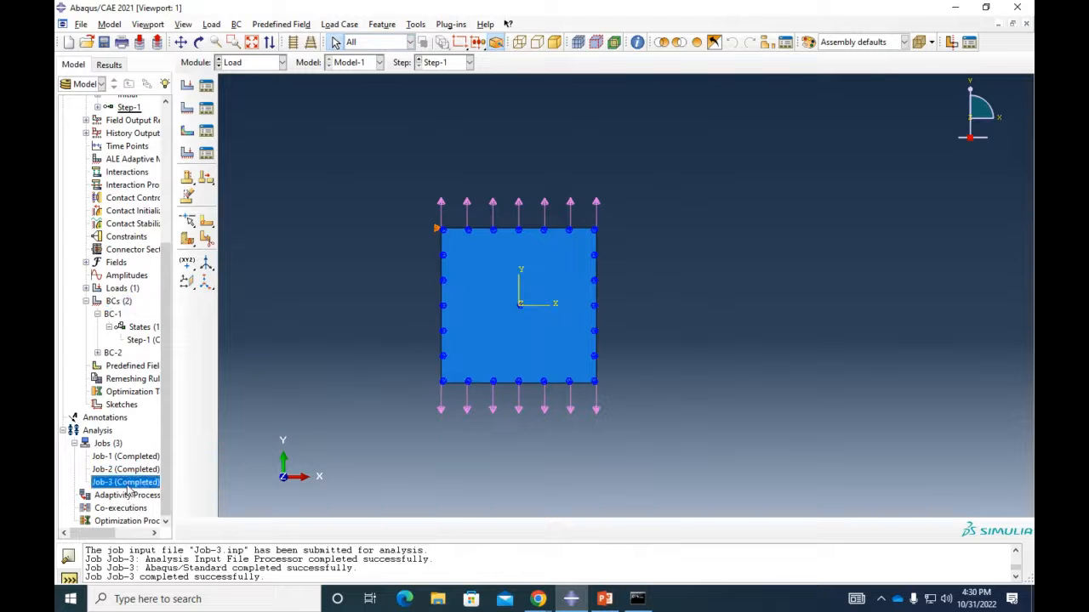
pyautogui.rightClick(128, 490)
pyautogui.click(162, 546)
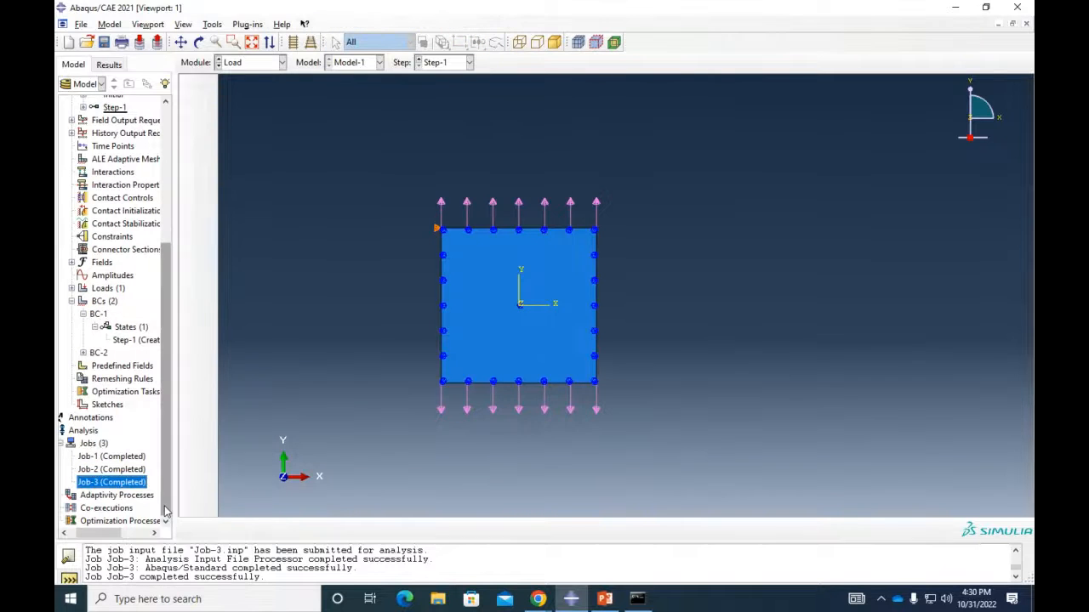
pyautogui.click(165, 348)
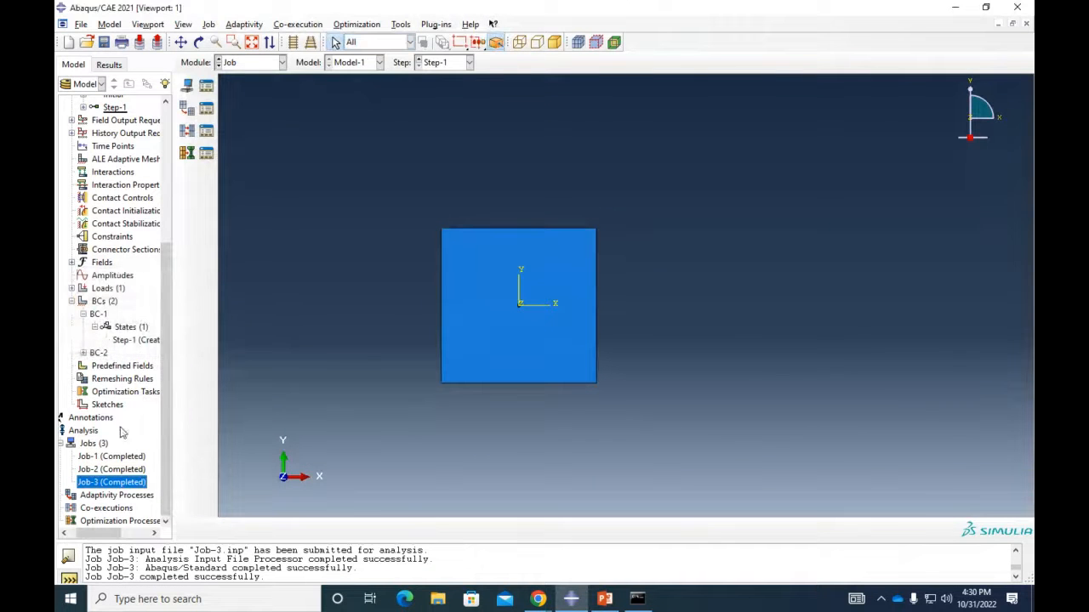
# Review the settings of boundary condition BC-2 without changing them, and delete it from the model
pyautogui.doubleClick(99, 353)
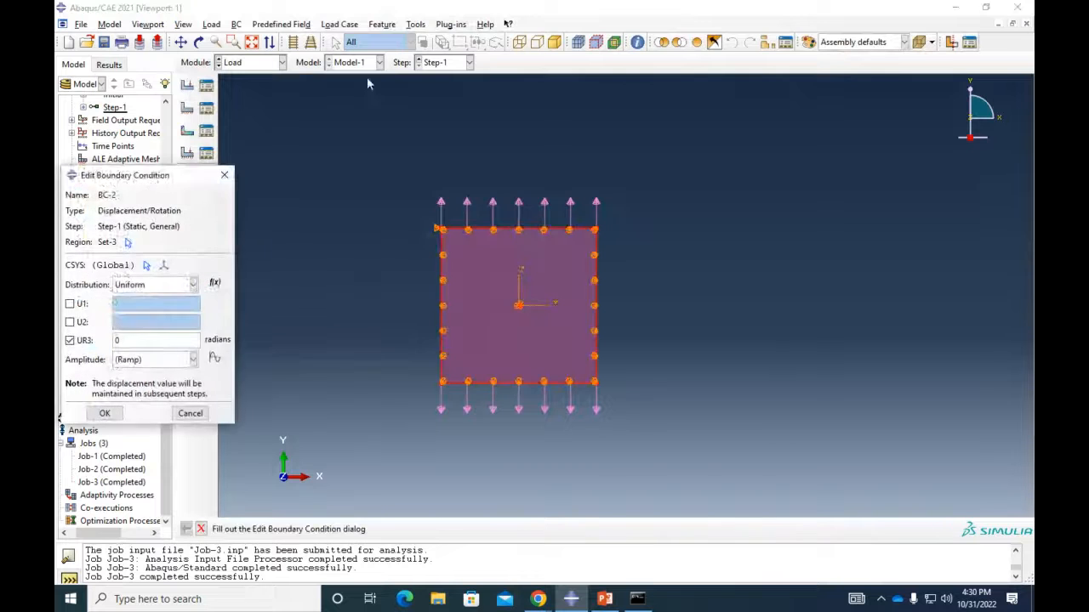
pyautogui.click(179, 412)
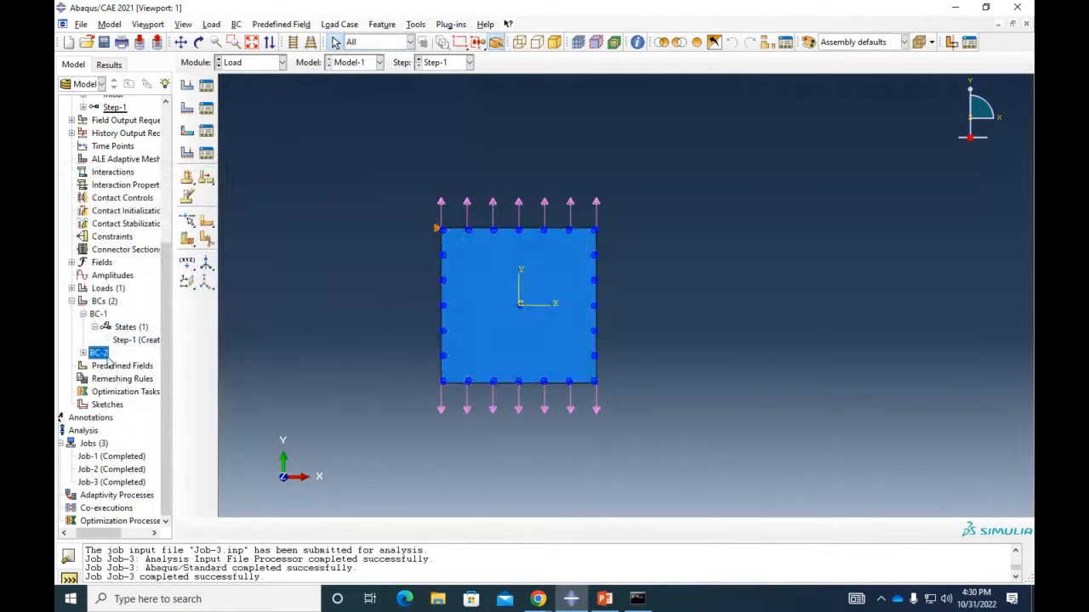
pyautogui.rightClick(104, 353)
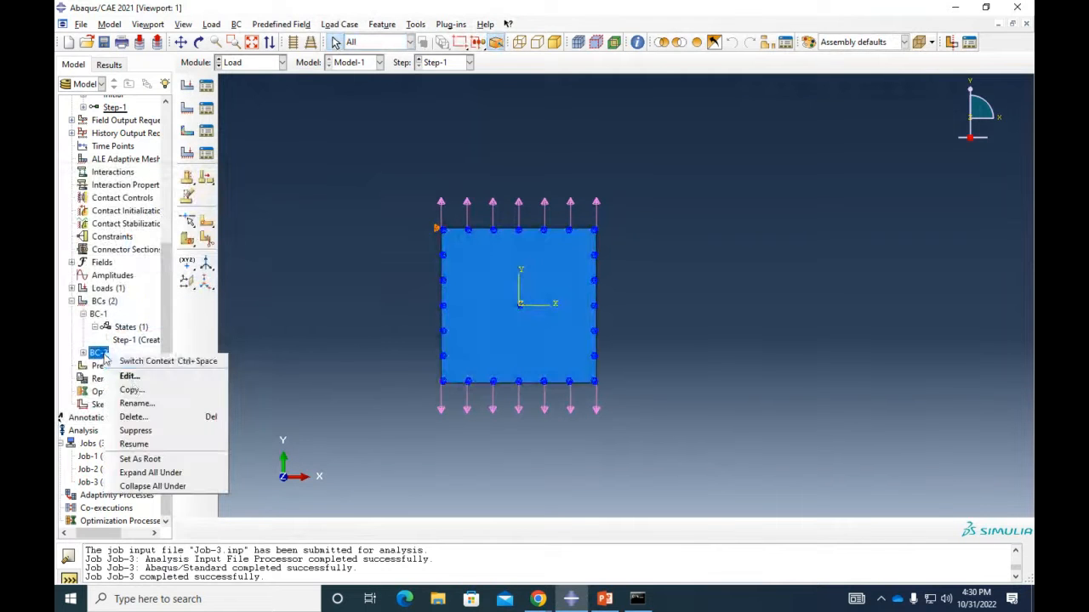
pyautogui.click(157, 418)
pyautogui.click(516, 315)
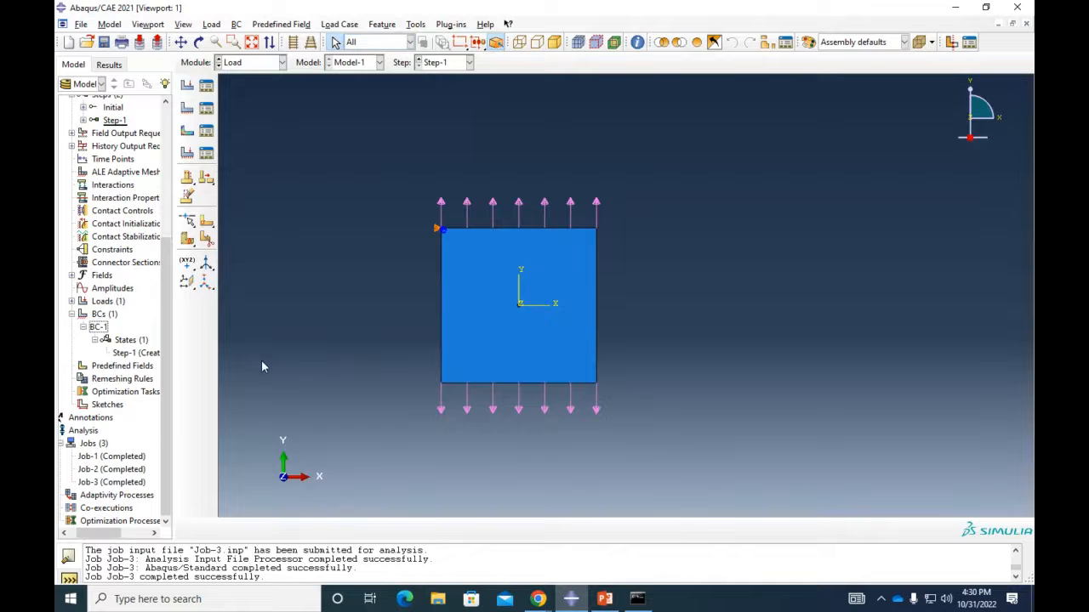
# Recreate BC-2 as a Displacement/Rotation boundary condition in Step-1 on the whole plate, constraining only UR3
pyautogui.doubleClick(106, 316)
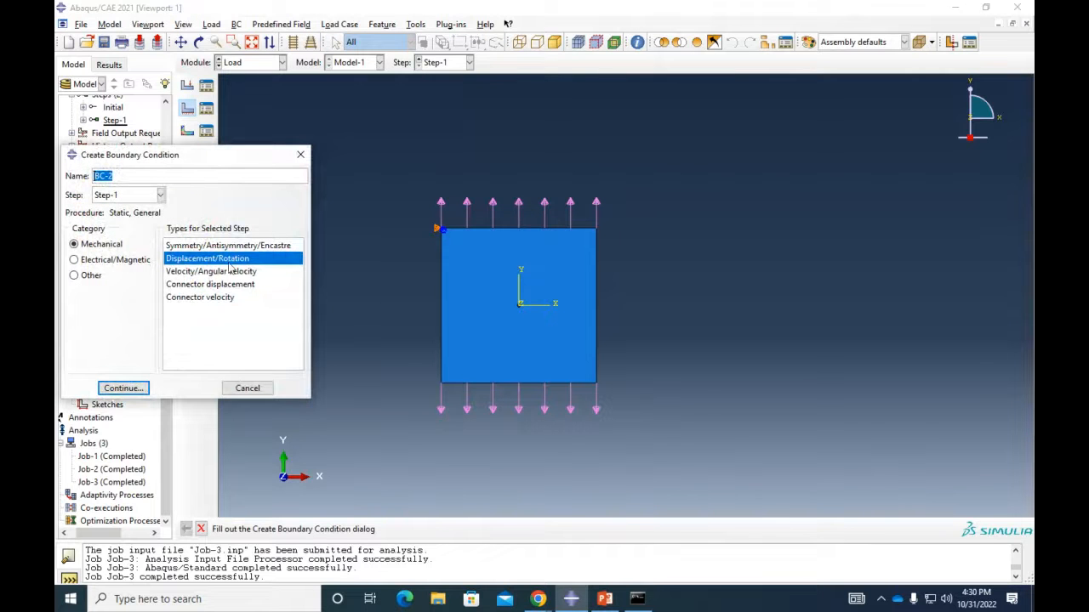
pyautogui.click(123, 388)
pyautogui.moveTo(371, 170); pyautogui.dragTo(670, 420)
pyautogui.click(497, 529)
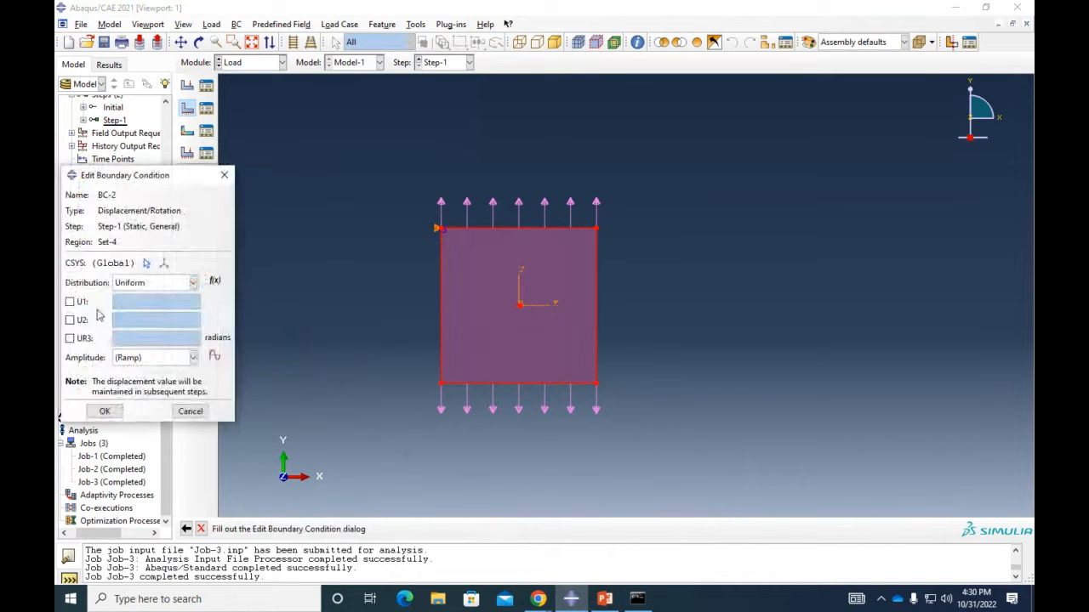
pyautogui.click(70, 339)
pyautogui.click(105, 411)
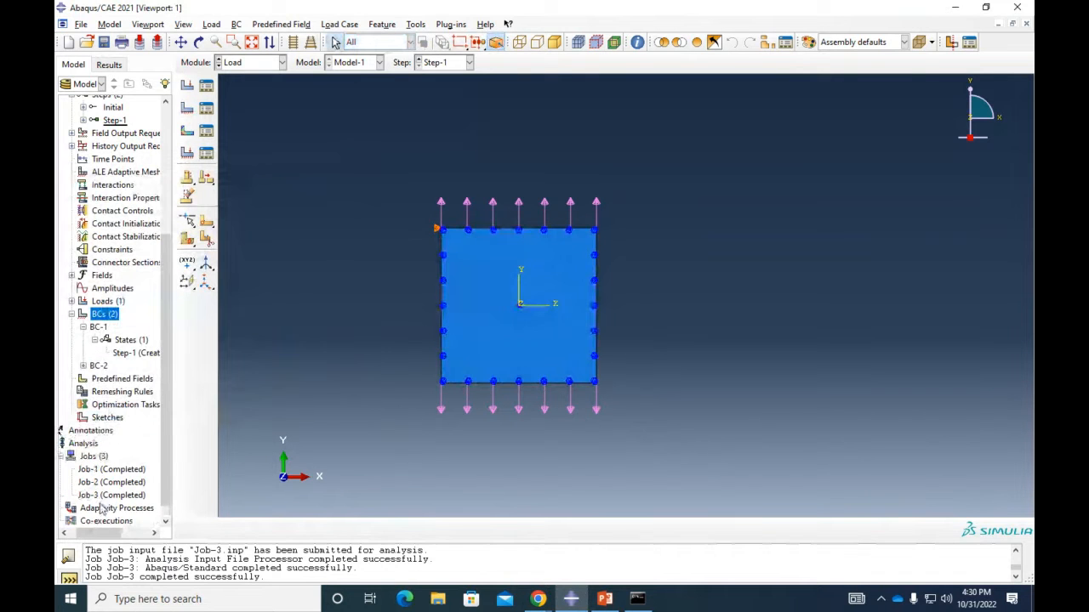
# Resubmit Job-3 for analysis, allowing its existing job files to be overwritten
pyautogui.rightClick(116, 483)
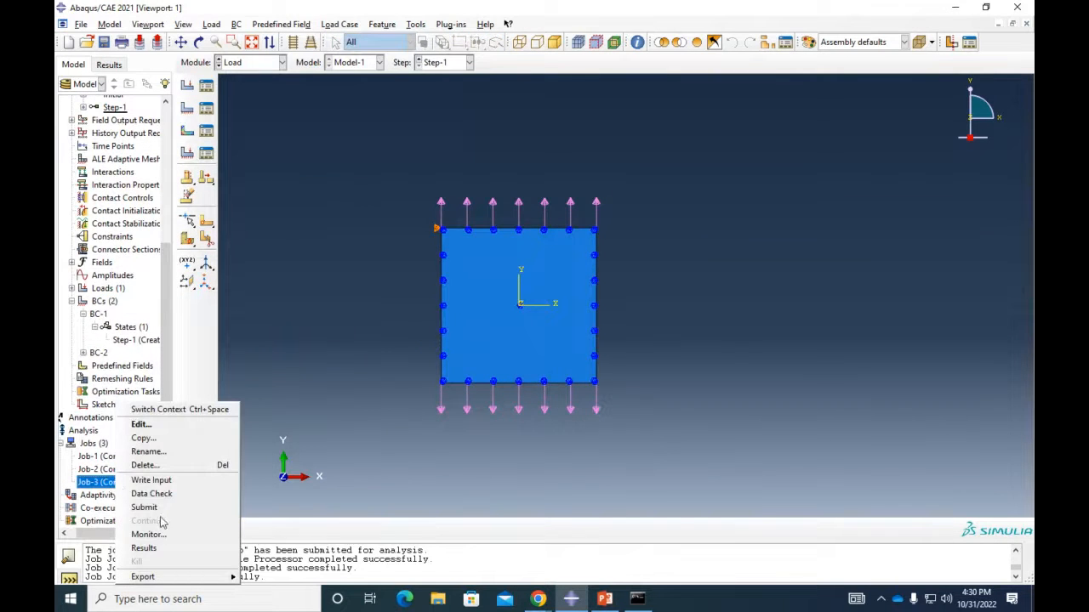
pyautogui.click(143, 507)
pyautogui.click(87, 347)
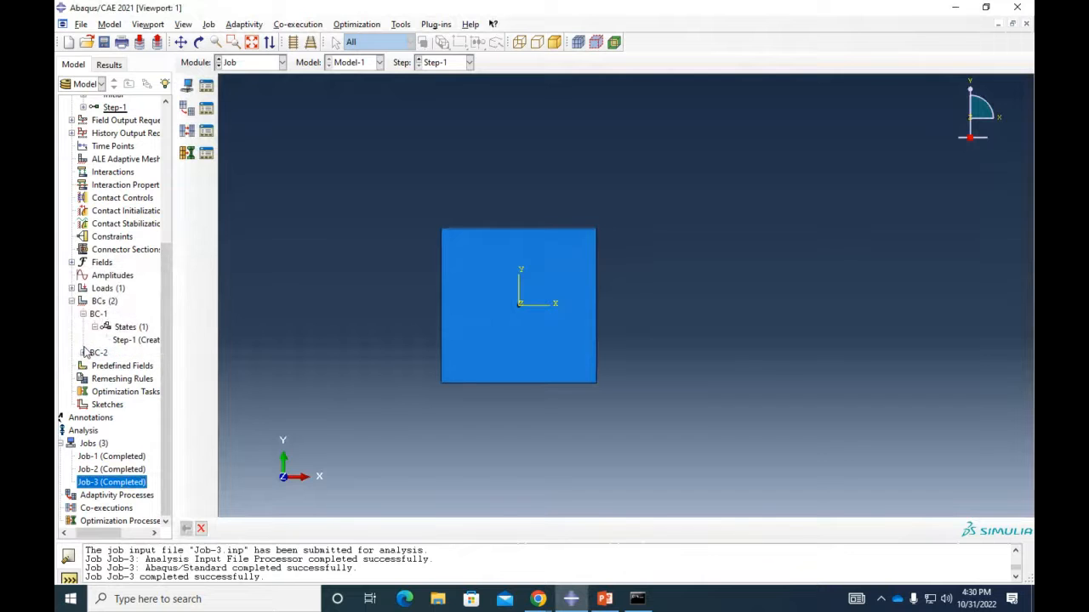
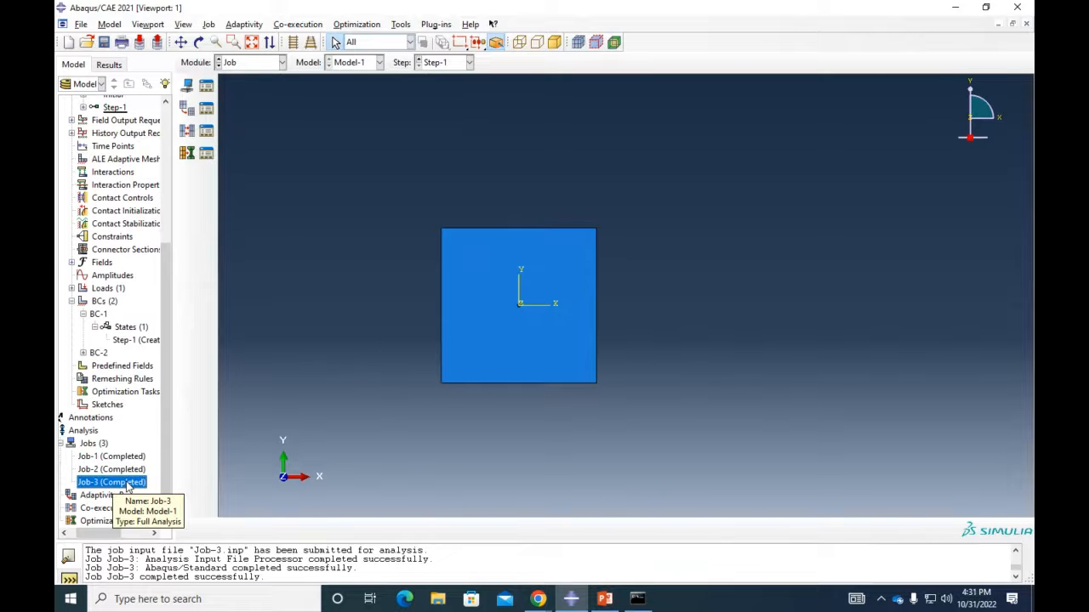
# Open the new Job-3 results and plot the Mises stress contours on the deformed plate
pyautogui.rightClick(127, 486)
pyautogui.click(144, 547)
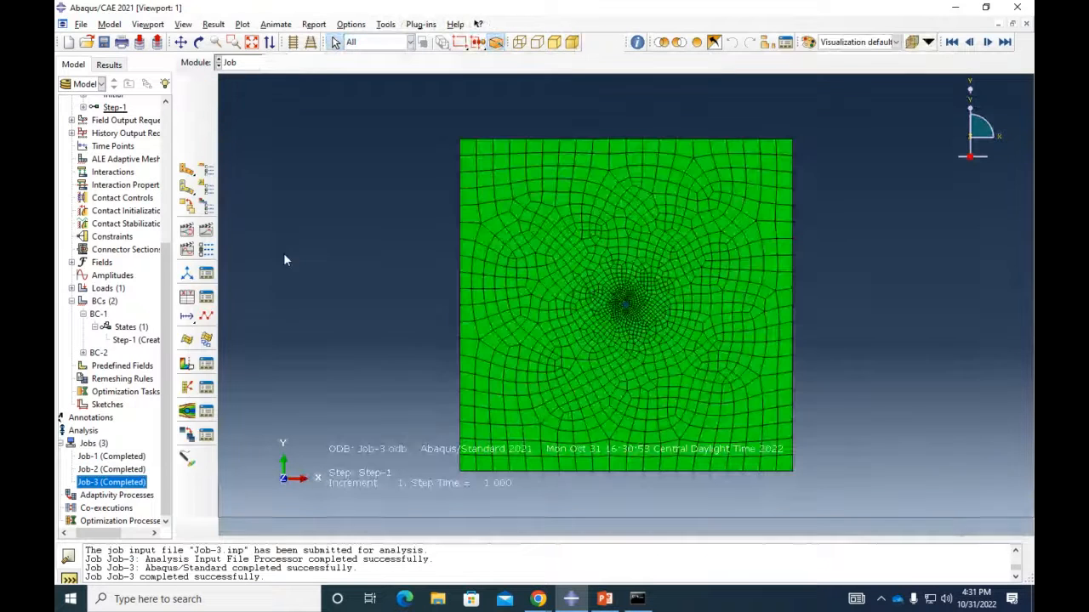
pyautogui.click(186, 167)
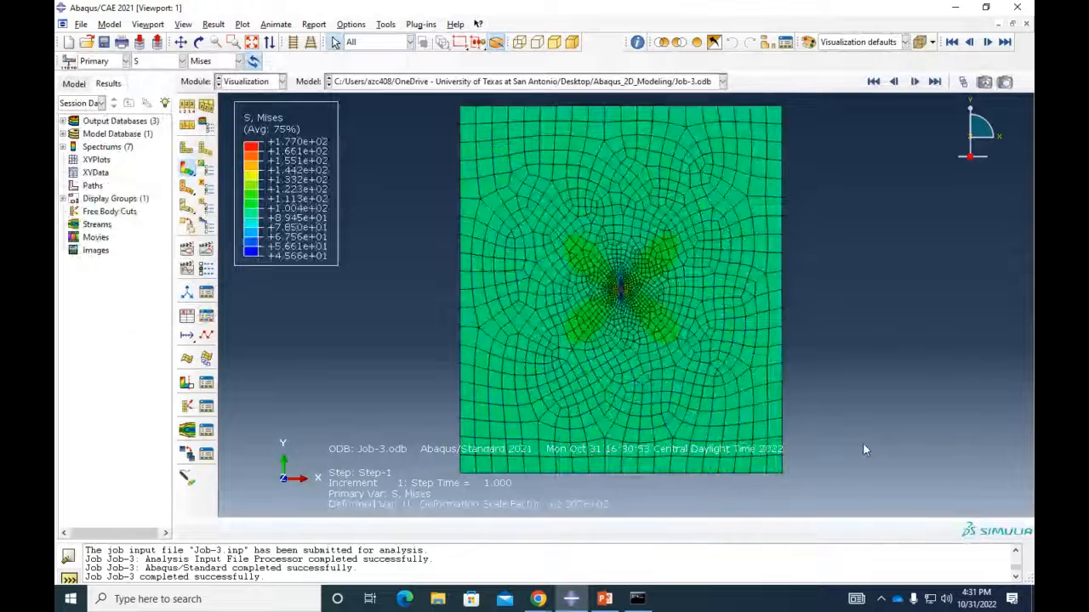
pyautogui.scroll(3, 862, 442)
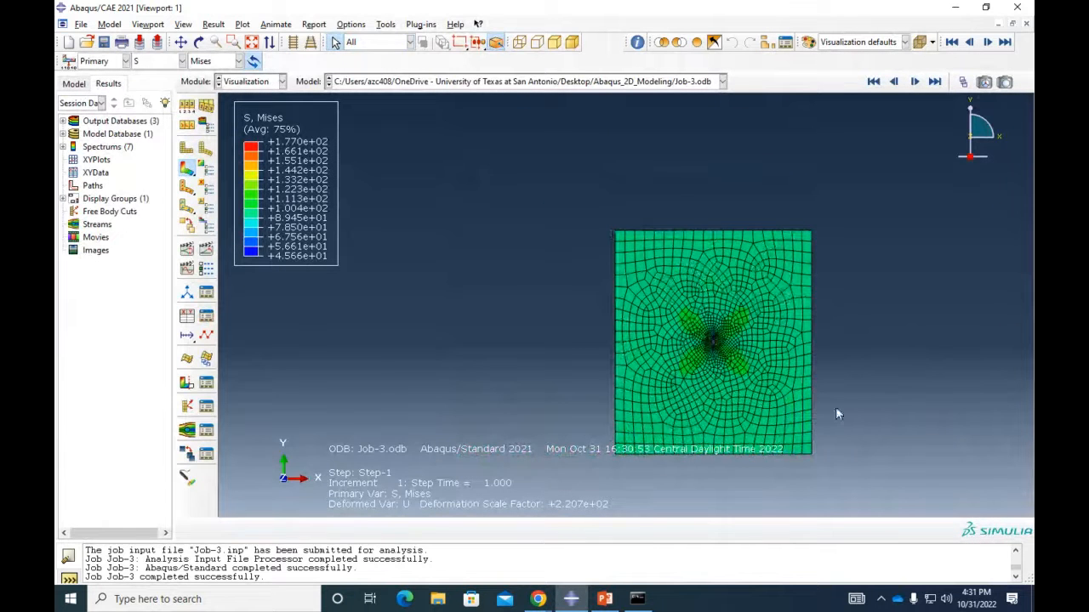
# Show the S22 stress component as the contour plot of the Job-3 results
pyautogui.moveTo(836, 414); pyautogui.dragTo(712, 315, button='middle')
pyautogui.scroll(-3, 589, 141)
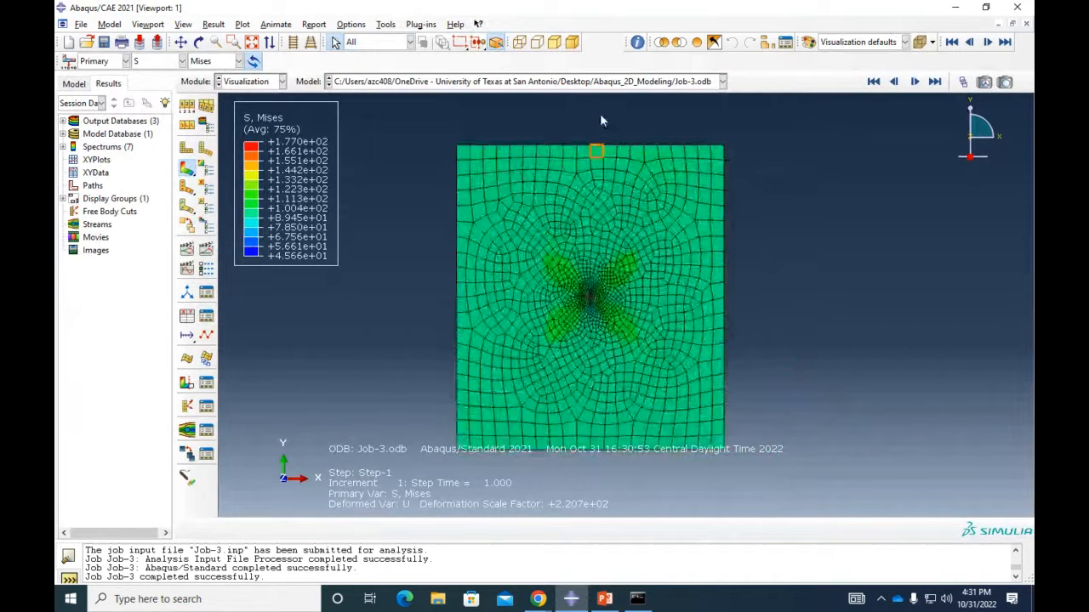
pyautogui.scroll(-3, 594, 158)
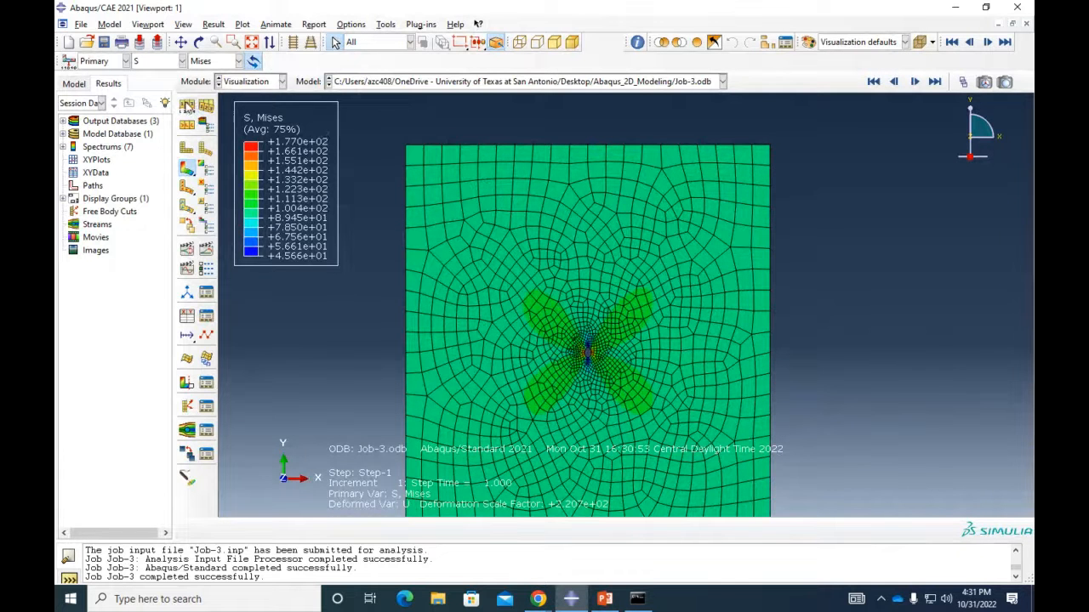
pyautogui.click(220, 62)
pyautogui.click(206, 248)
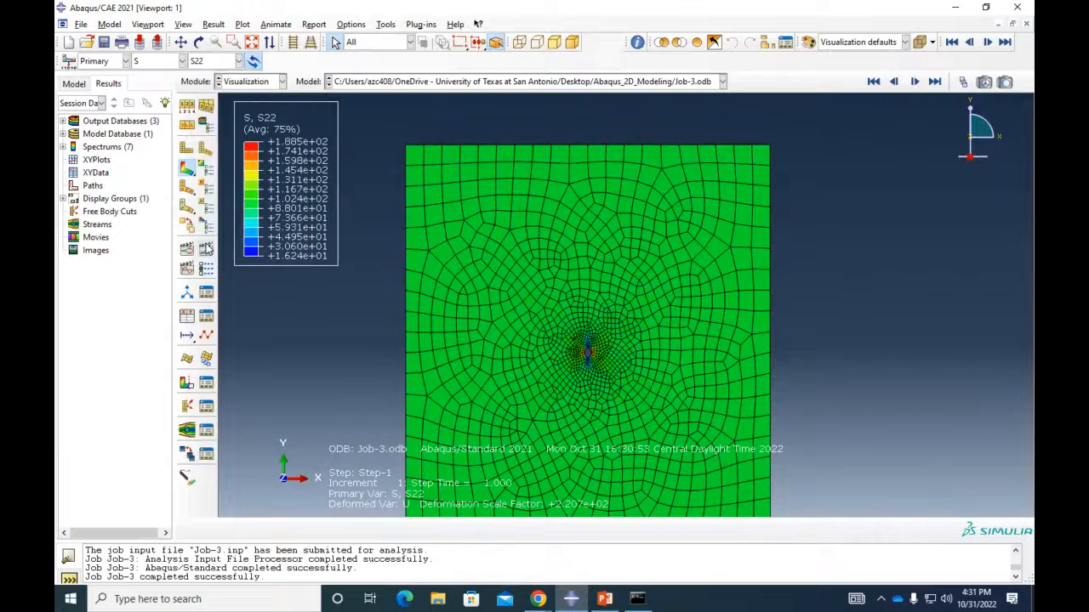
# Probe the S22 stress at the node on the right edge of the hole, and discard the probed values without writing a file
pyautogui.moveTo(568, 364)
pyautogui.keyDown('ctrl'); pyautogui.keyDown('alt'); pyautogui.mouseDown(button='middle')
pyautogui.moveTo(553, 270)
pyautogui.moveTo(561, 292)
pyautogui.mouseUp(button='middle'); pyautogui.keyUp('alt'); pyautogui.keyUp('ctrl')
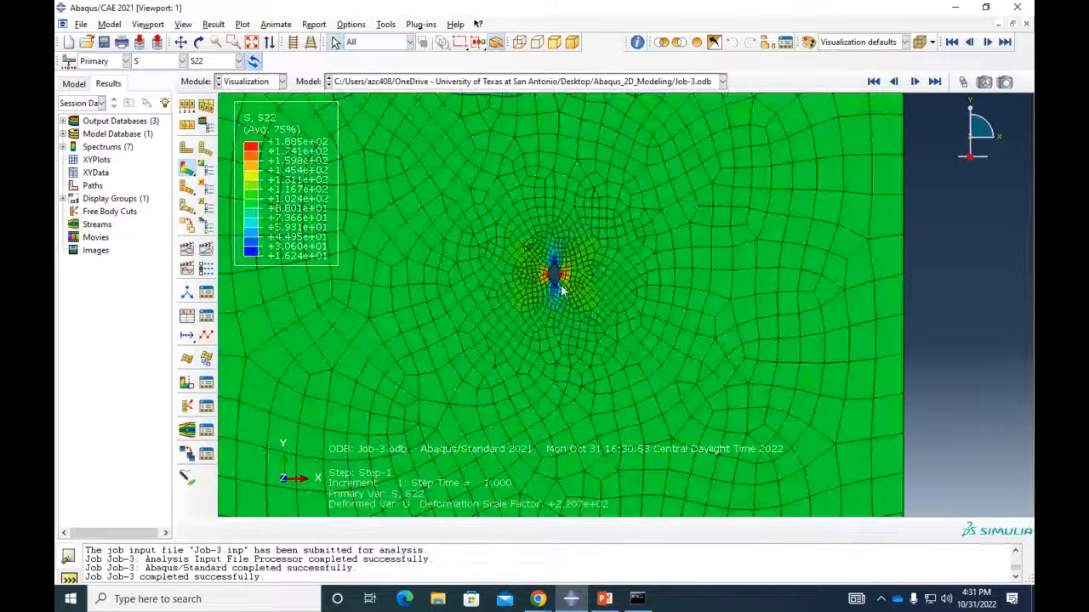
pyautogui.scroll(-8, 558, 288)
pyautogui.keyDown('ctrl'); pyautogui.keyDown('alt'); pyautogui.moveTo(571, 189); pyautogui.dragTo(579, 221, button='middle'); pyautogui.keyUp('alt'); pyautogui.keyUp('ctrl')
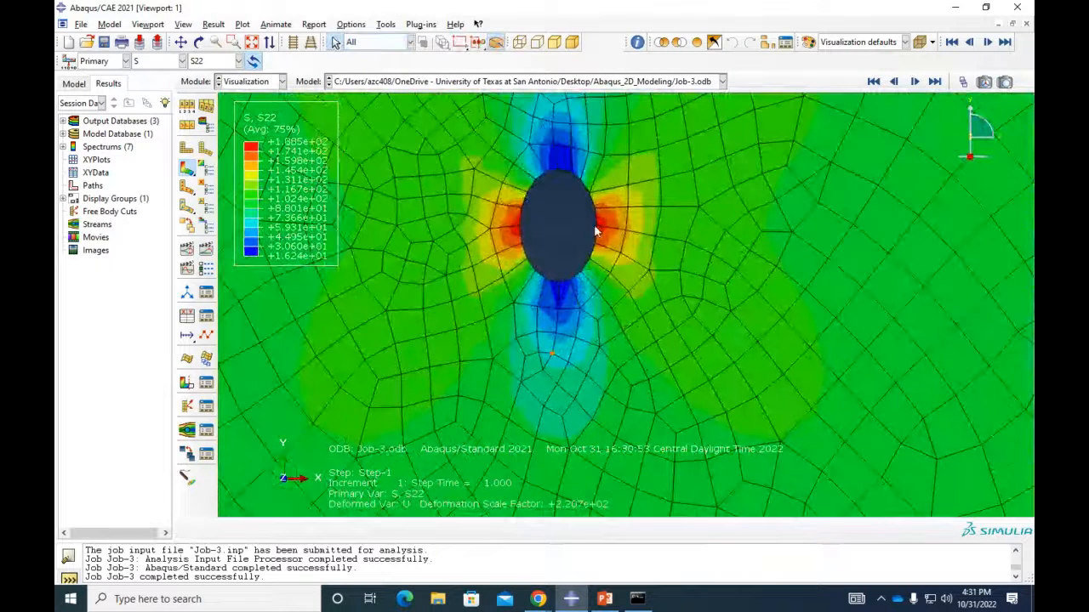
pyautogui.click(386, 24)
pyautogui.click(393, 35)
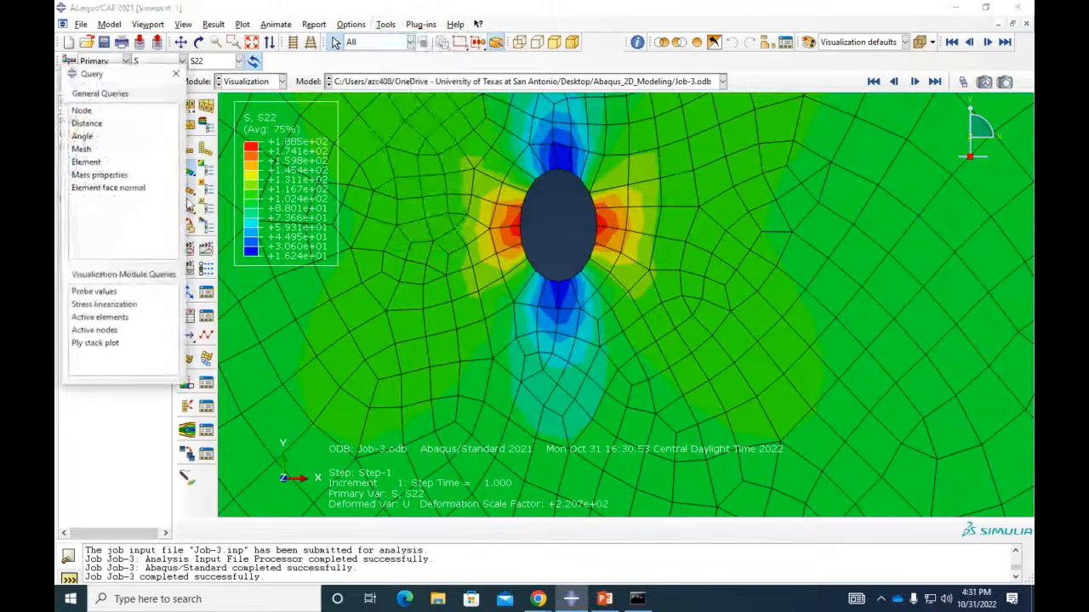
pyautogui.click(96, 292)
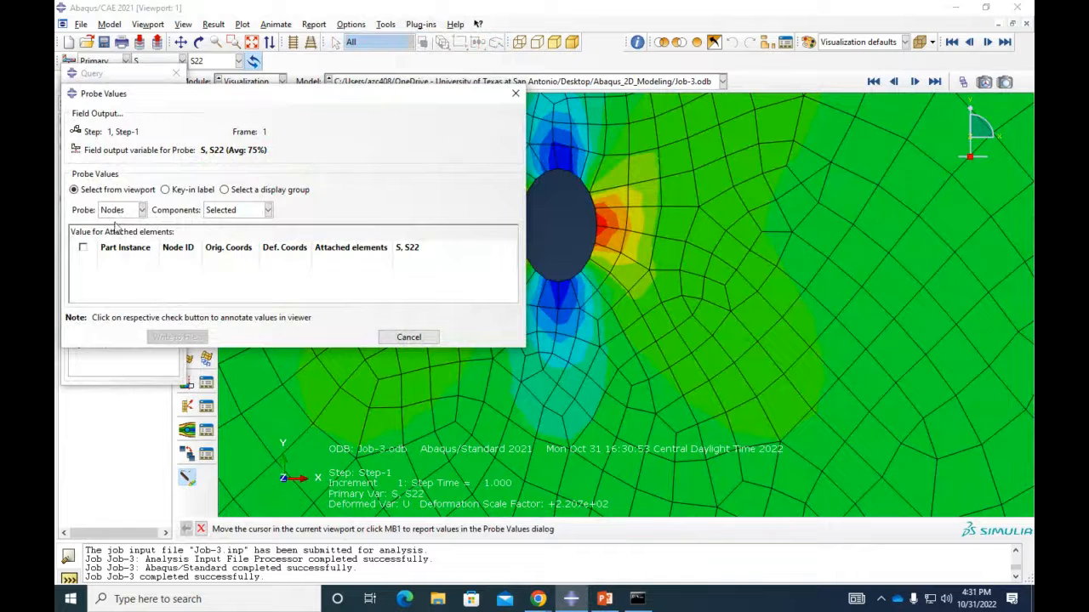
pyautogui.click(597, 228)
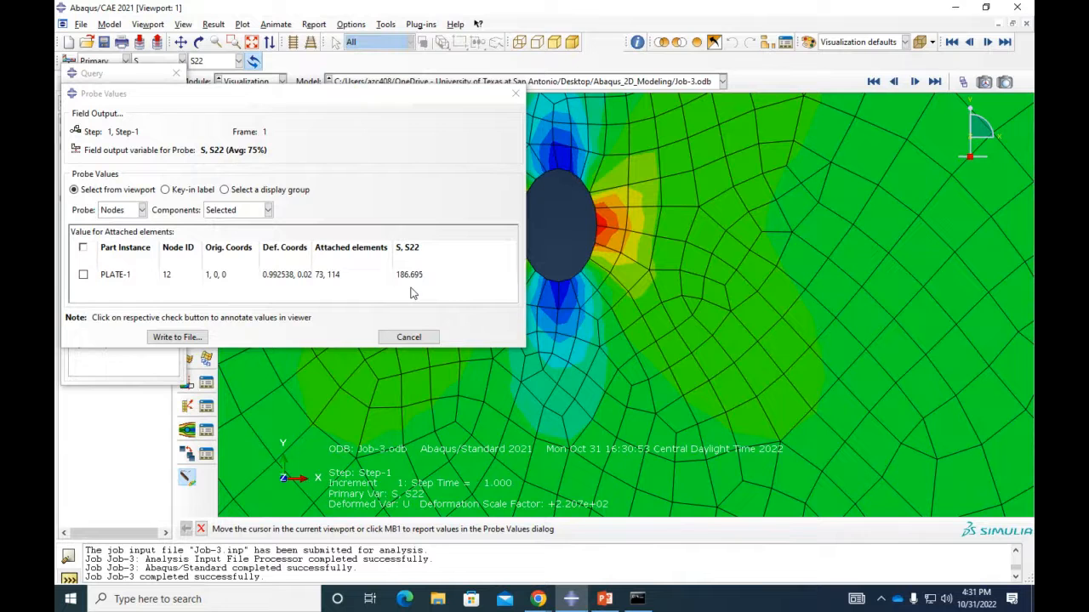
pyautogui.click(417, 336)
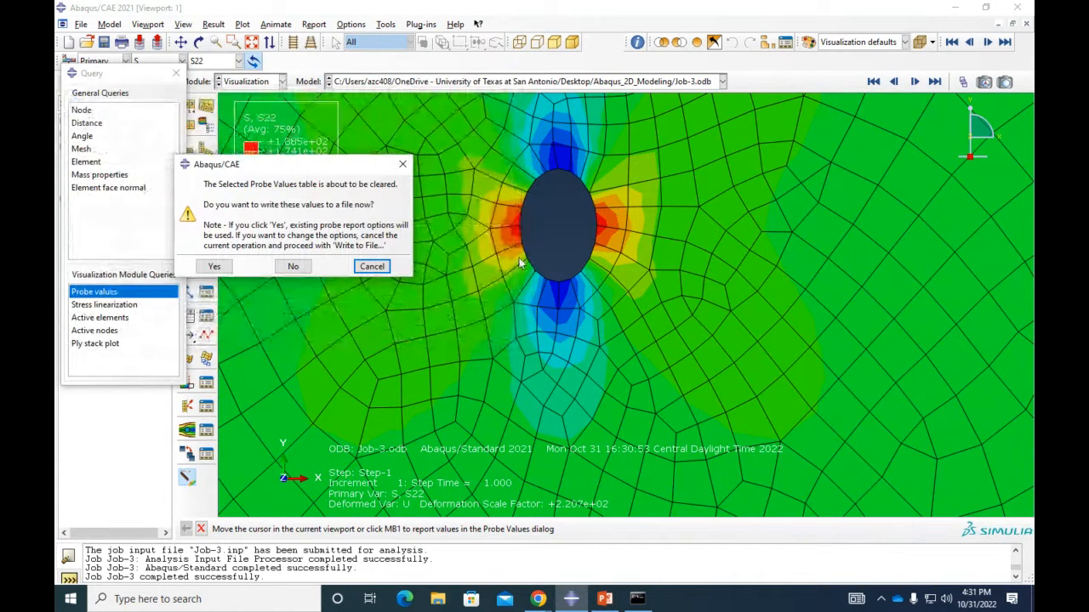
pyautogui.click(382, 271)
pyautogui.click(517, 94)
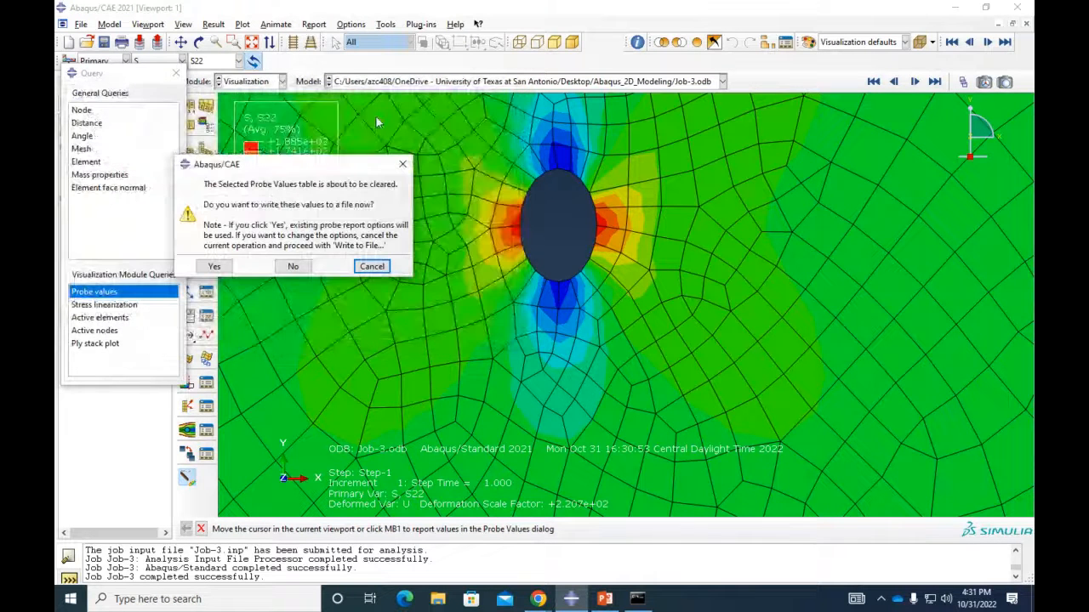
pyautogui.click(292, 266)
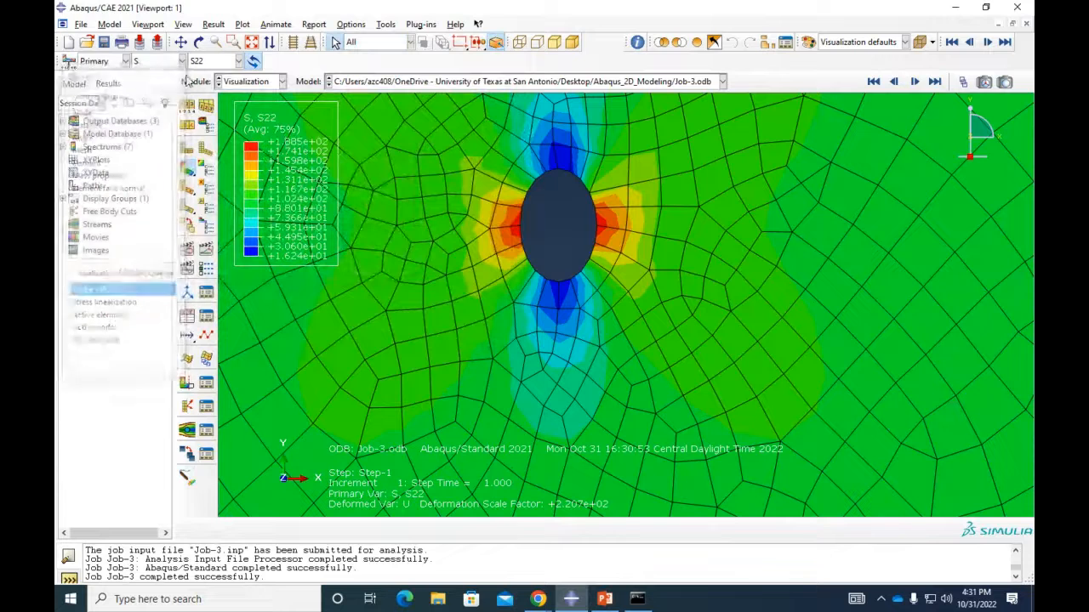
# Switch to the Mesh module with the whole Plate part in view
pyautogui.click(246, 82)
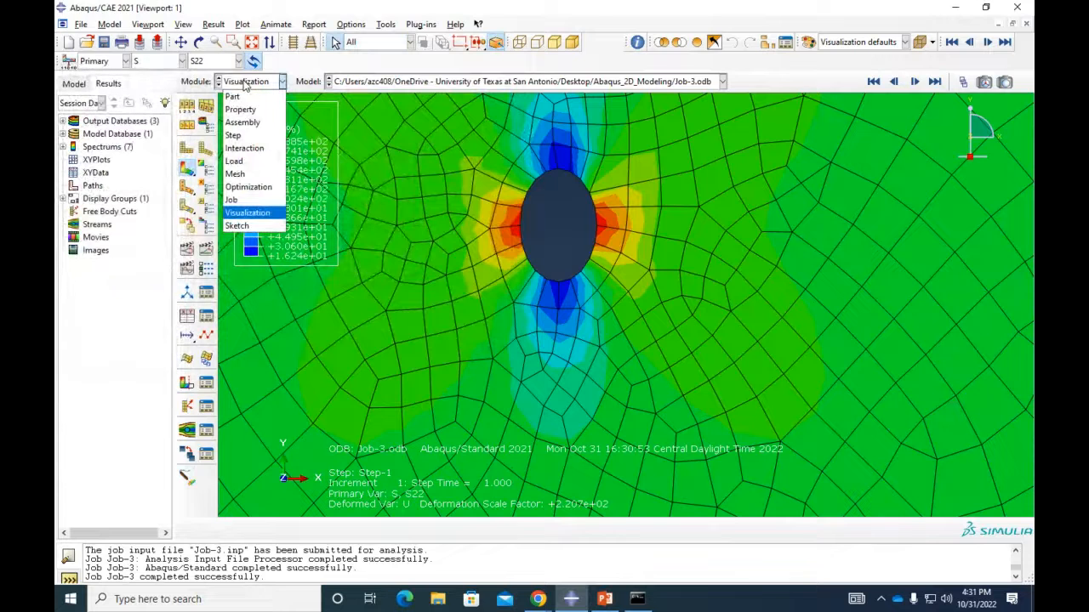
pyautogui.click(243, 174)
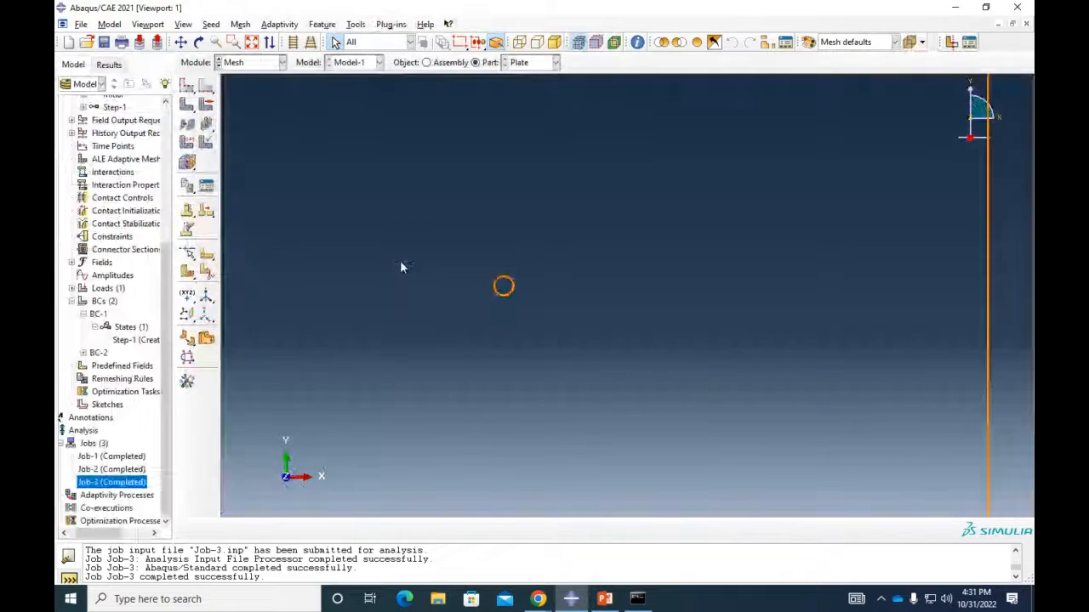
pyautogui.scroll(-3, 400, 260)
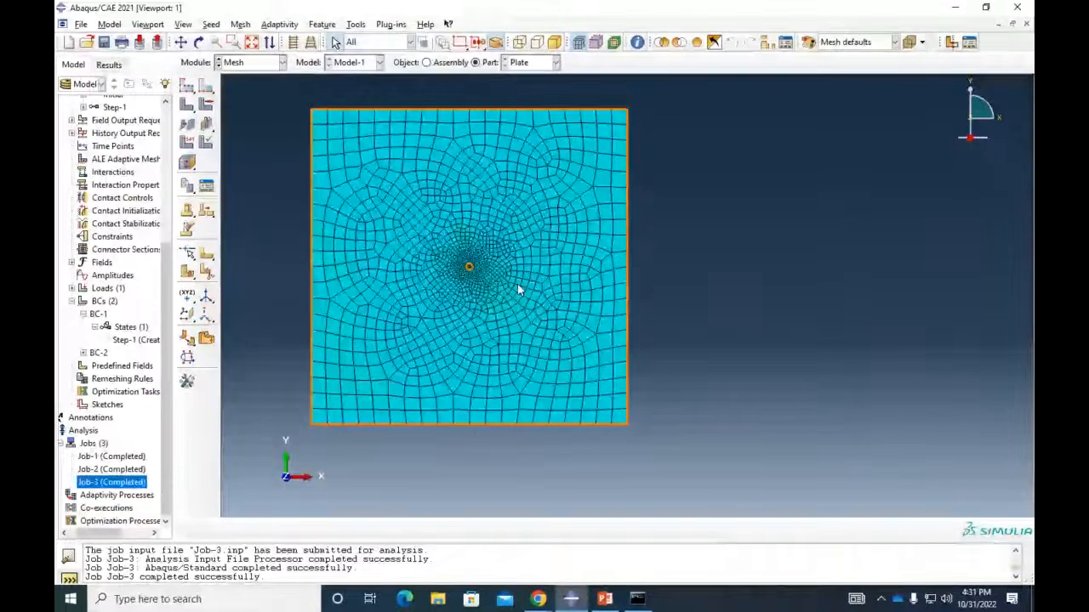
pyautogui.scroll(2, 490, 285)
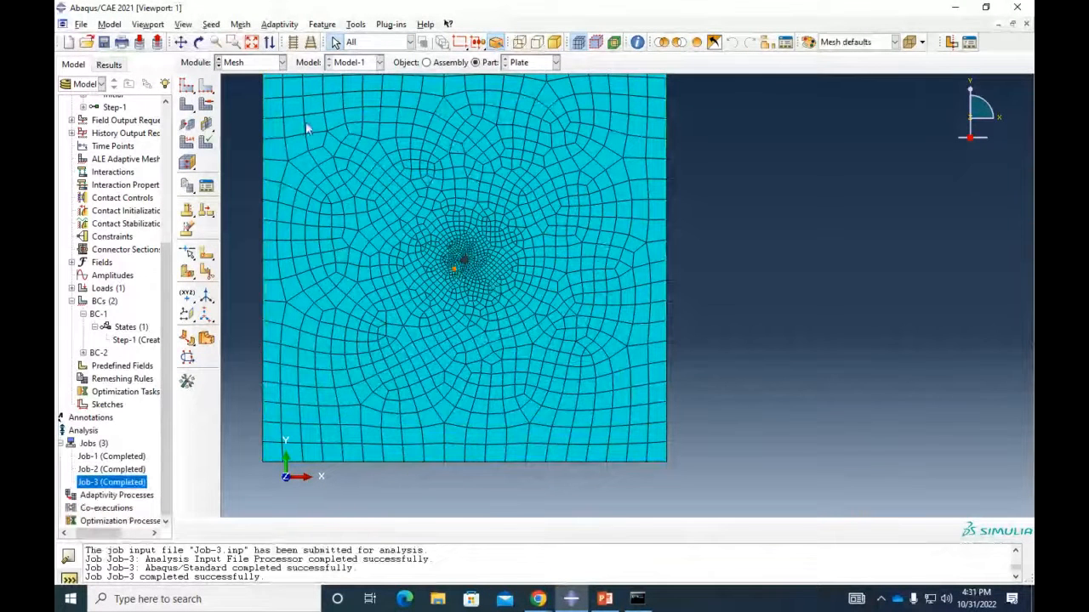
# Seed the hole's edge by number with 200 elements and no bias, and mesh the plate again
pyautogui.click(206, 85)
pyautogui.moveTo(441, 233); pyautogui.dragTo(480, 286)
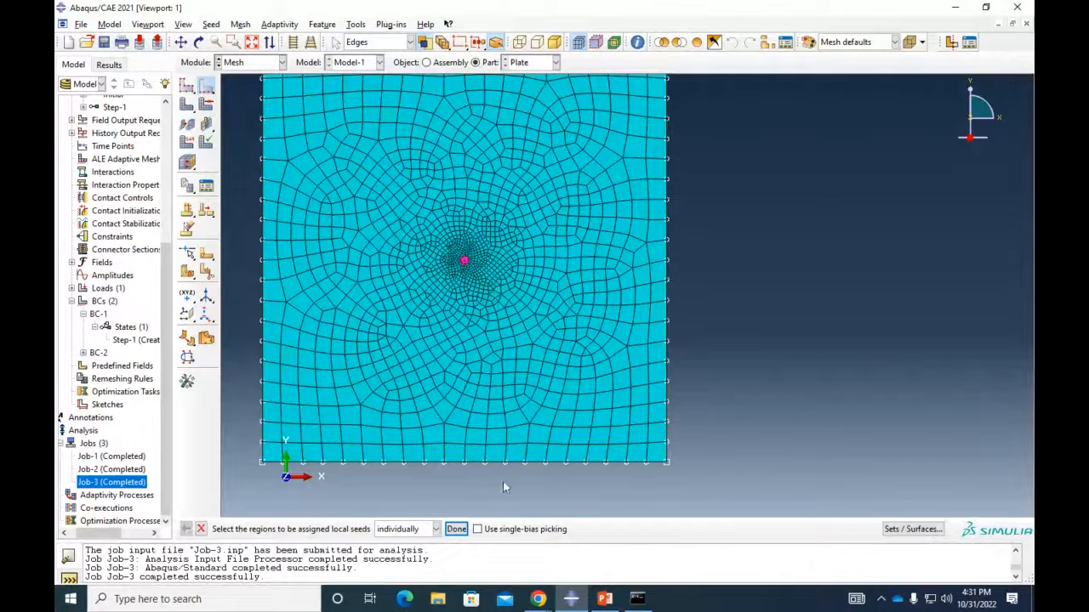
pyautogui.click(457, 529)
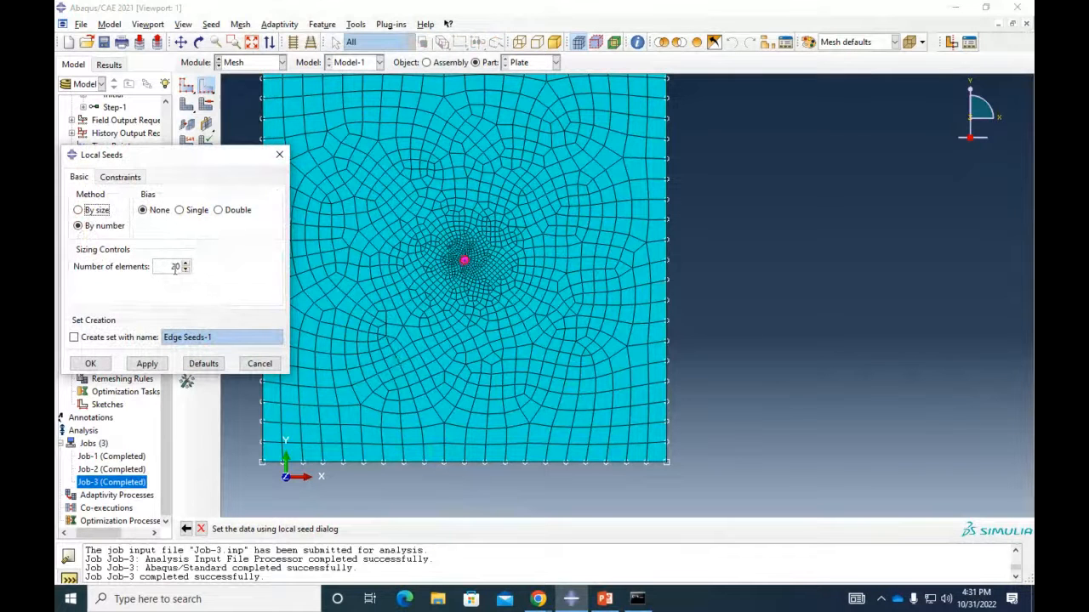
pyautogui.doubleClick(174, 267)
pyautogui.press('Return')
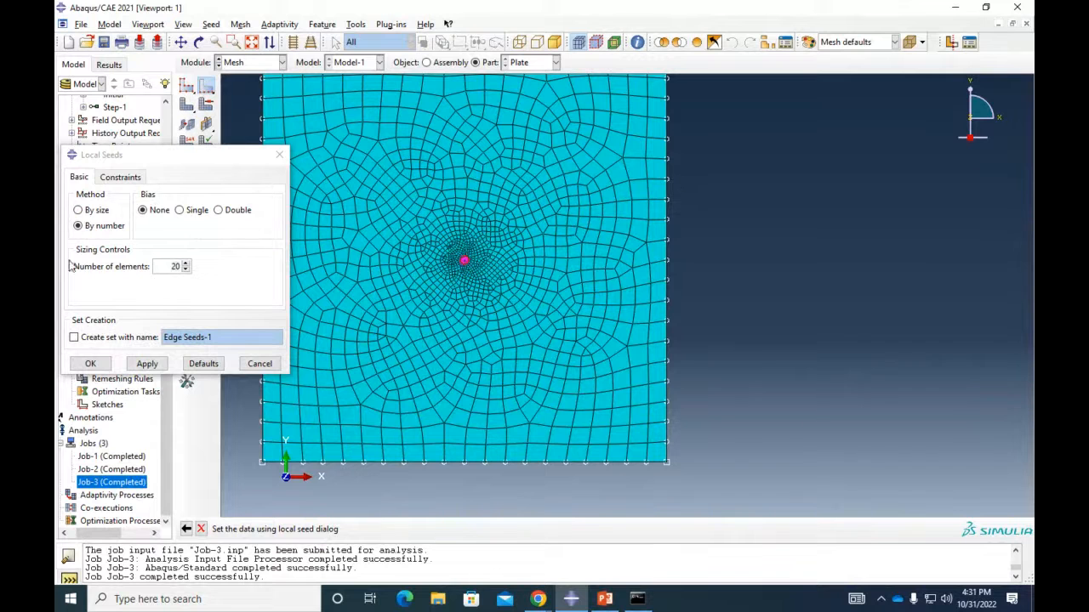
pyautogui.doubleClick(182, 266)
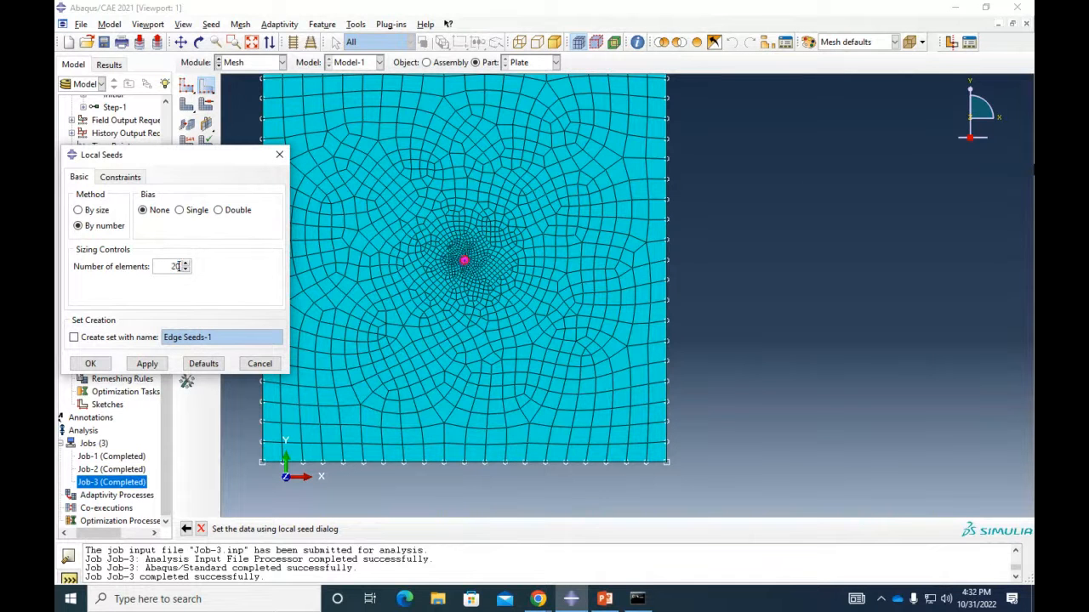
pyautogui.click(147, 363)
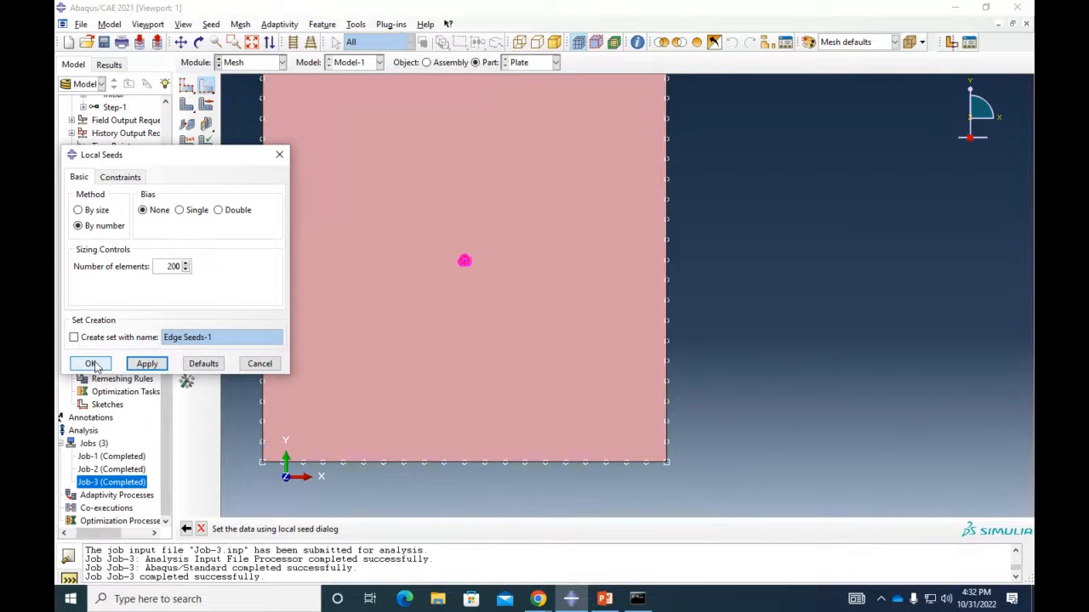
pyautogui.click(90, 363)
pyautogui.click(187, 104)
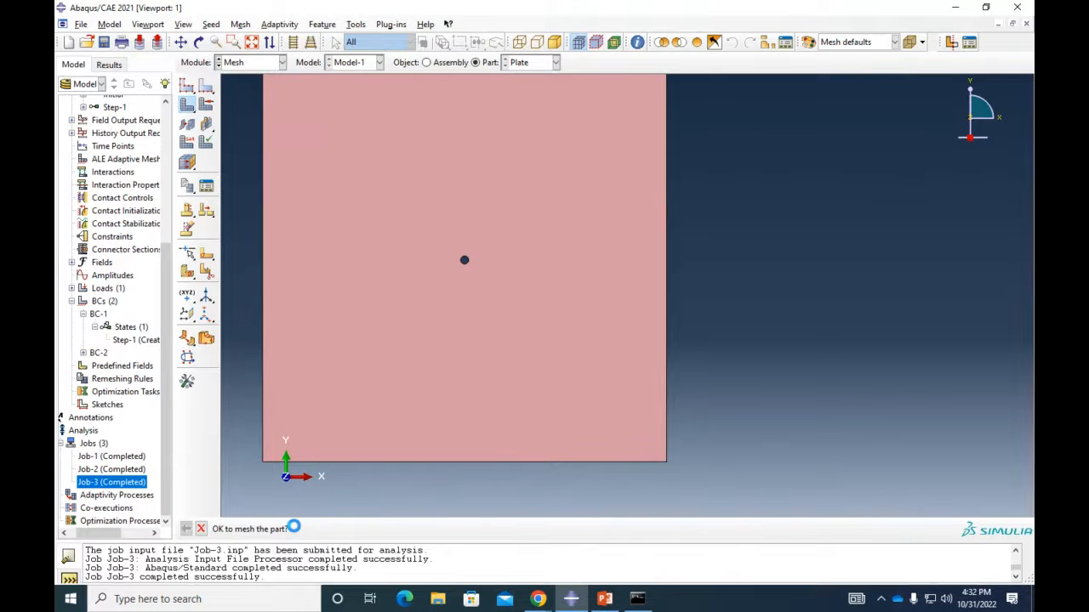
pyautogui.click(299, 529)
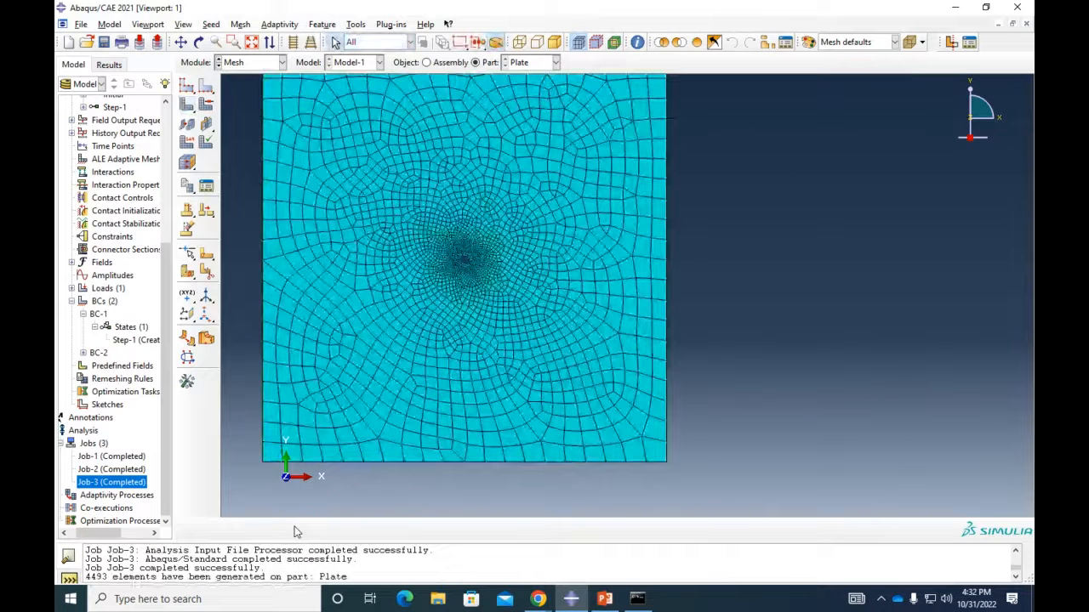
# Examine the refined mesh around the hole and its transition to the coarser plate elements
pyautogui.scroll(2, 481, 259)
pyautogui.scroll(2, 420, 259)
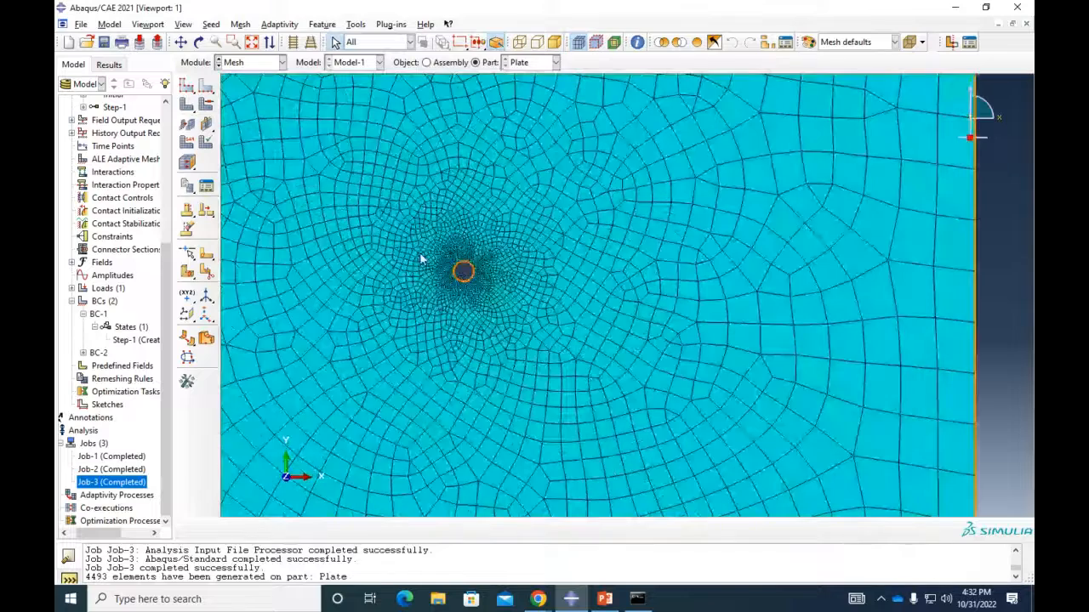
pyautogui.scroll(2, 449, 282)
pyautogui.scroll(2, 451, 285)
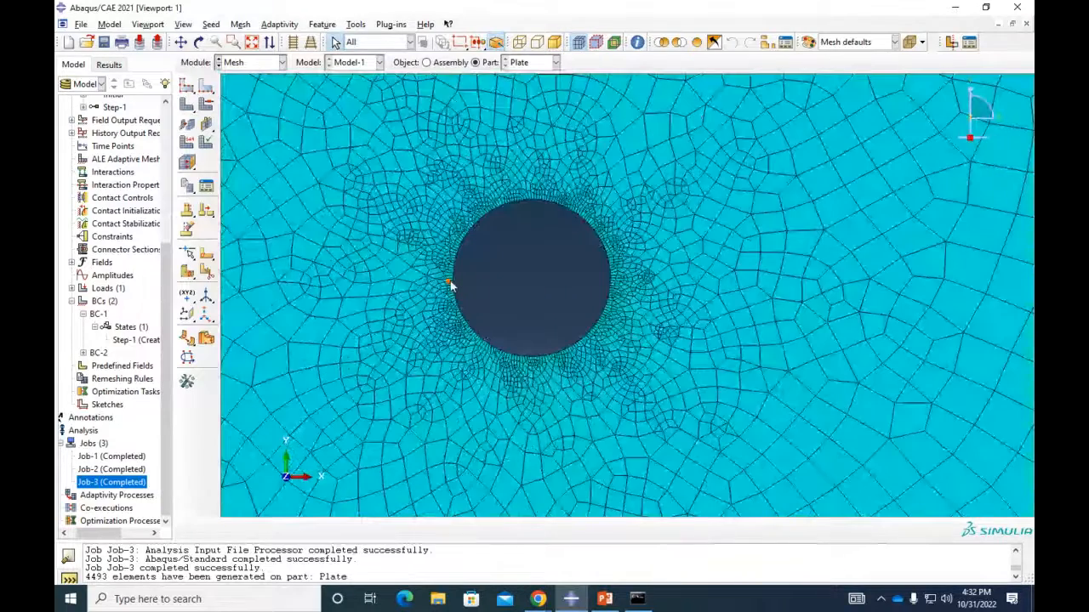
pyautogui.scroll(2, 529, 277)
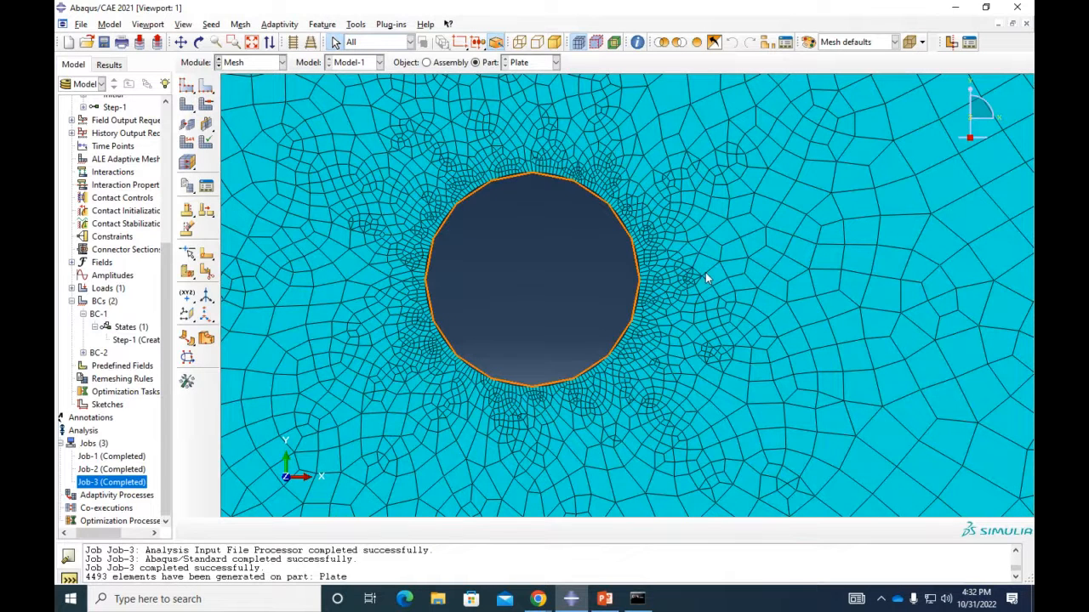
pyautogui.scroll(1, 647, 291)
pyautogui.scroll(1, 646, 296)
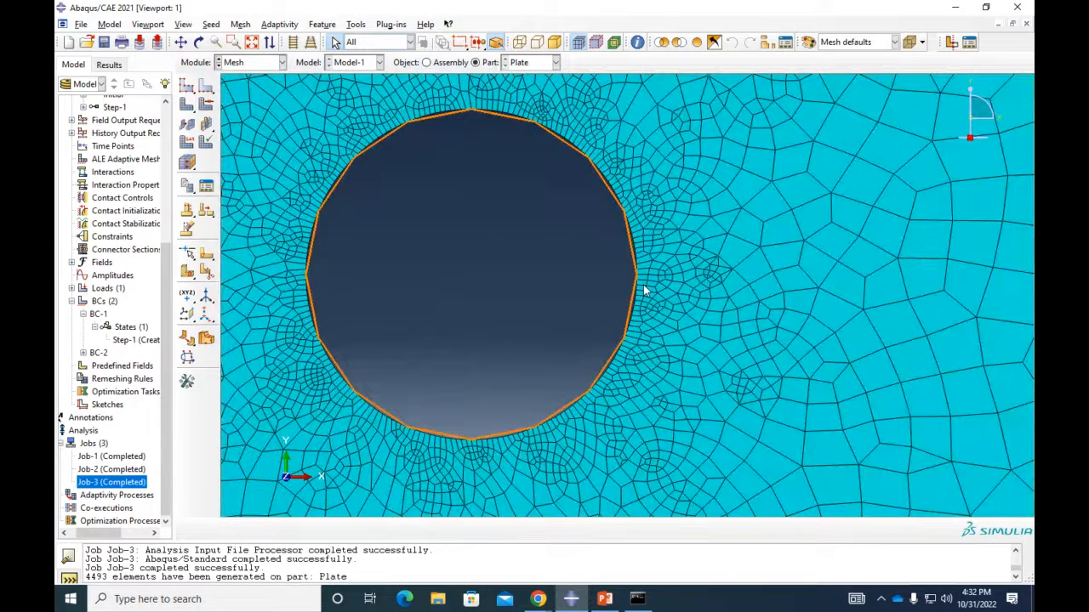
pyautogui.scroll(-1, 435, 266)
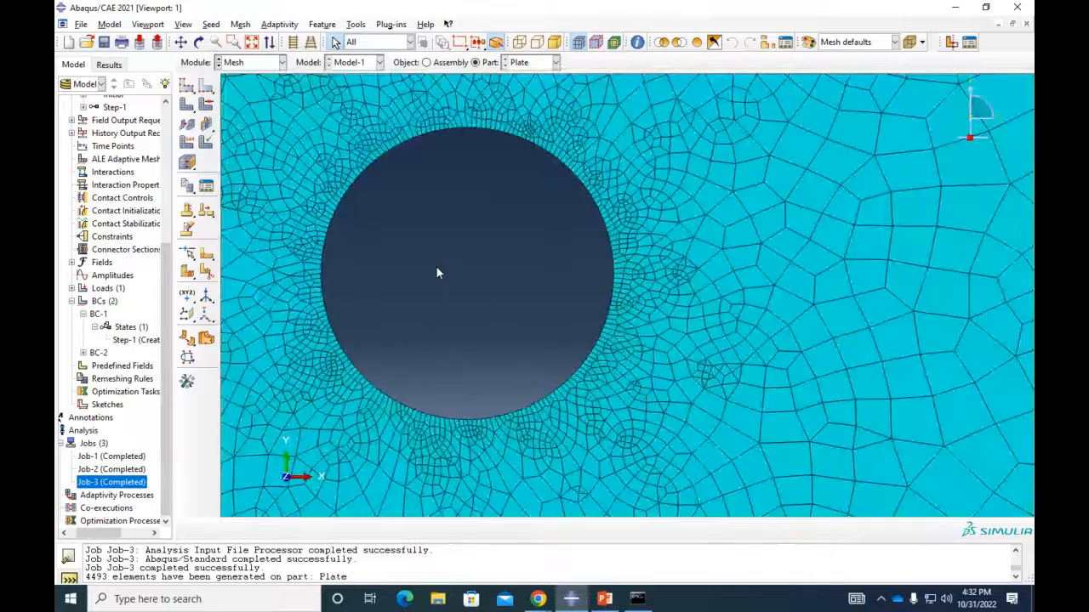
pyautogui.scroll(-1, 425, 179)
pyautogui.keyDown('ctrl'); pyautogui.keyDown('alt'); pyautogui.moveTo(417, 180); pyautogui.dragTo(500, 253, button='middle'); pyautogui.keyUp('alt'); pyautogui.keyUp('ctrl')
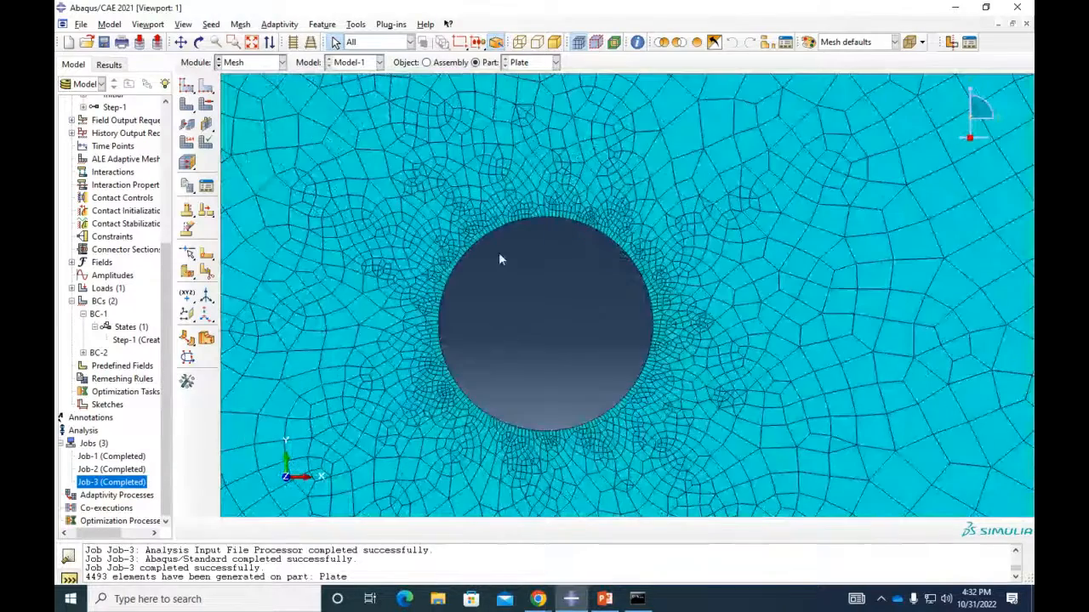
pyautogui.scroll(-2, 504, 299)
pyautogui.scroll(-3, 529, 338)
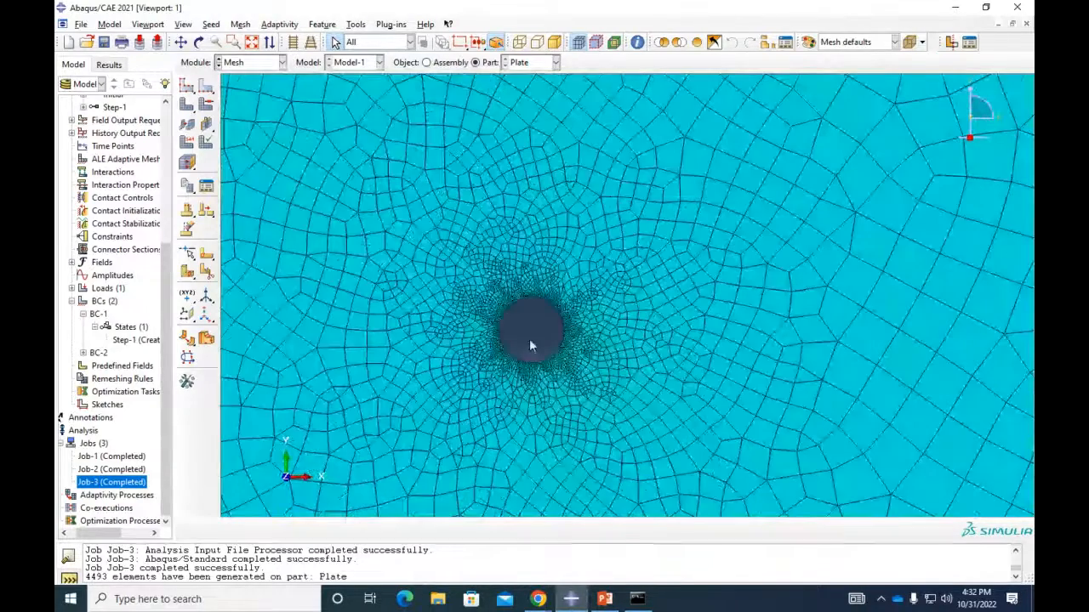
pyautogui.scroll(-3, 529, 339)
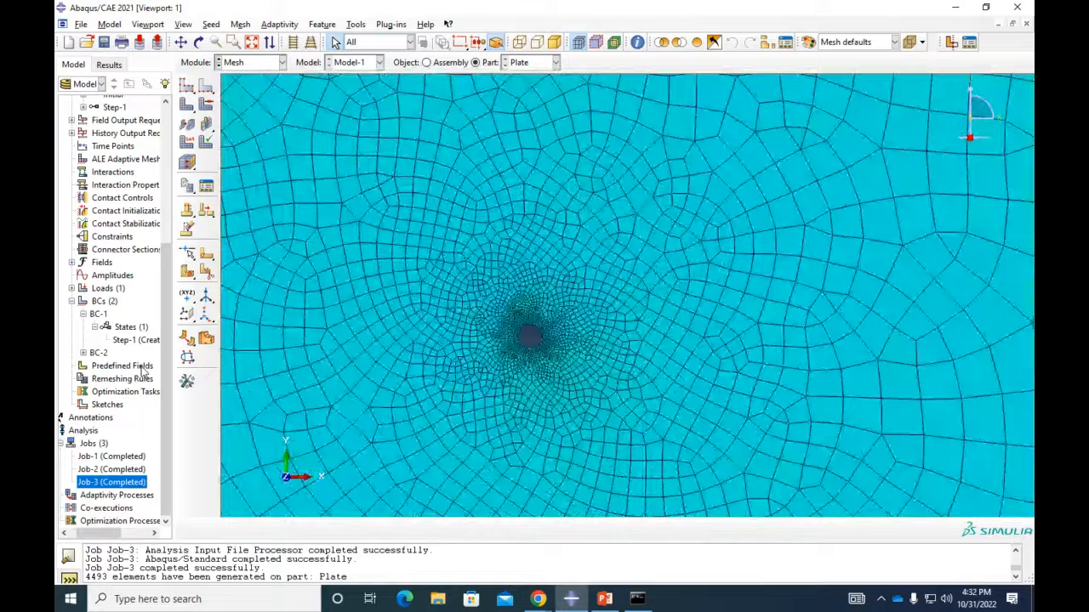
# Create the analysis job Job-4 from Model-1 with default settings and submit it
pyautogui.click(90, 443)
pyautogui.rightClick(91, 443)
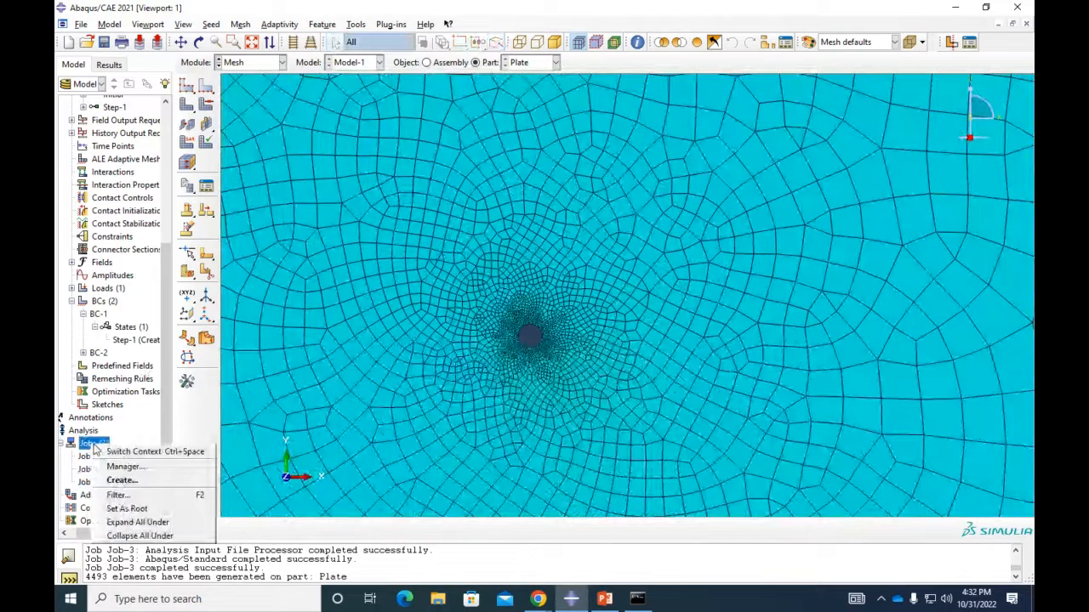
pyautogui.click(123, 481)
pyautogui.click(97, 355)
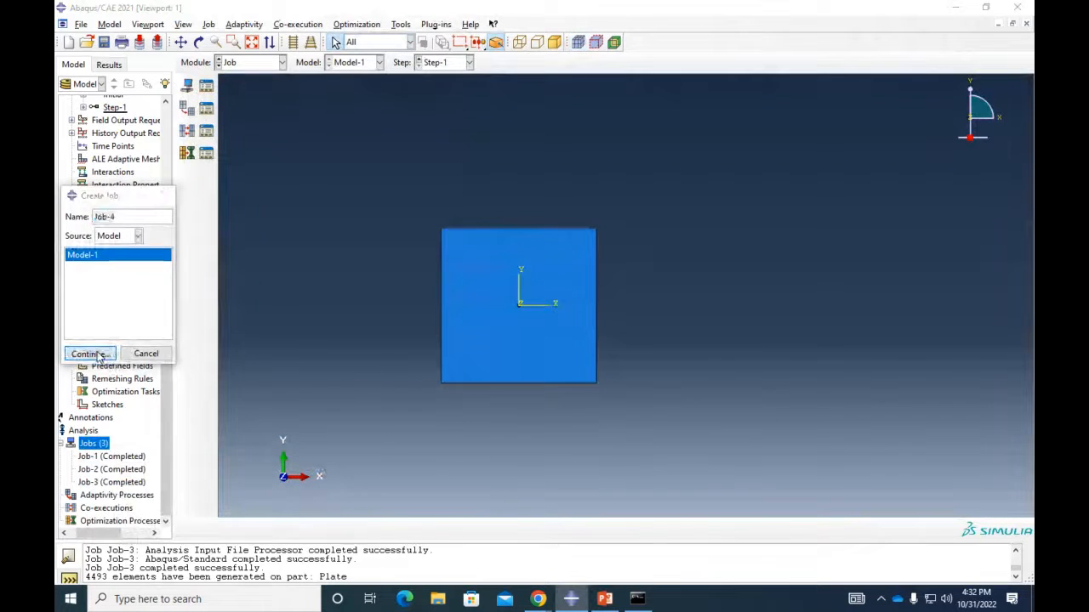
pyautogui.click(141, 539)
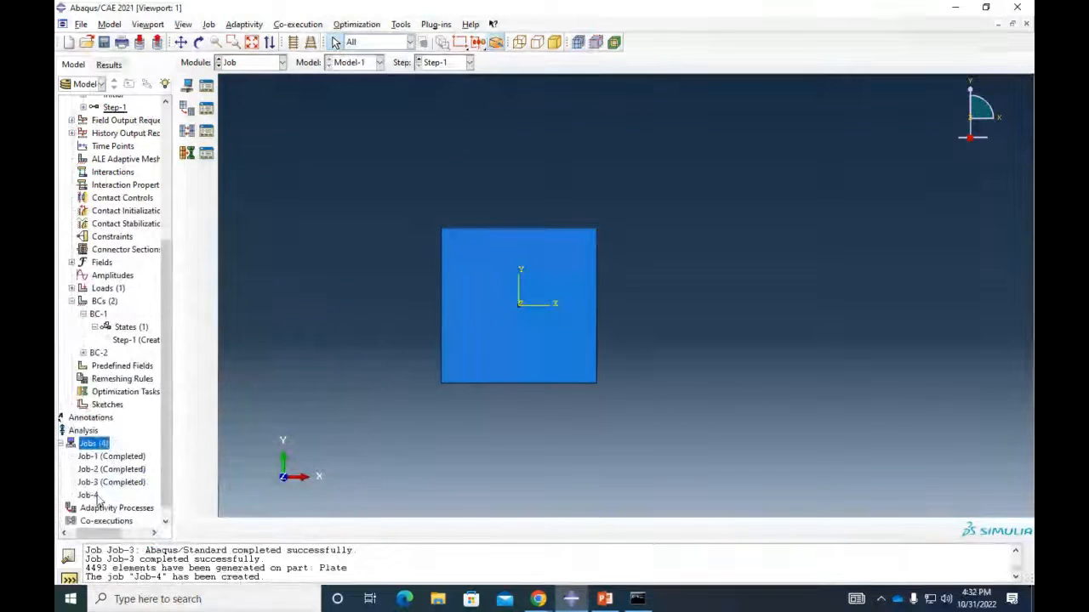
pyautogui.rightClick(96, 497)
pyautogui.click(125, 507)
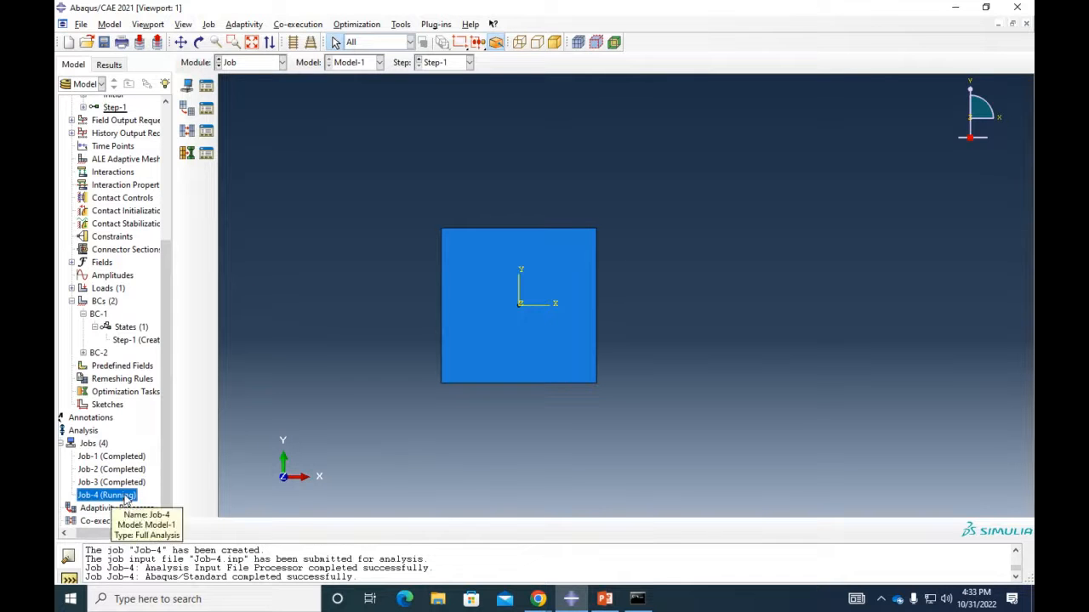
# Open the results of Job-4 and display the stress contours on the deformed plate
pyautogui.rightClick(127, 505)
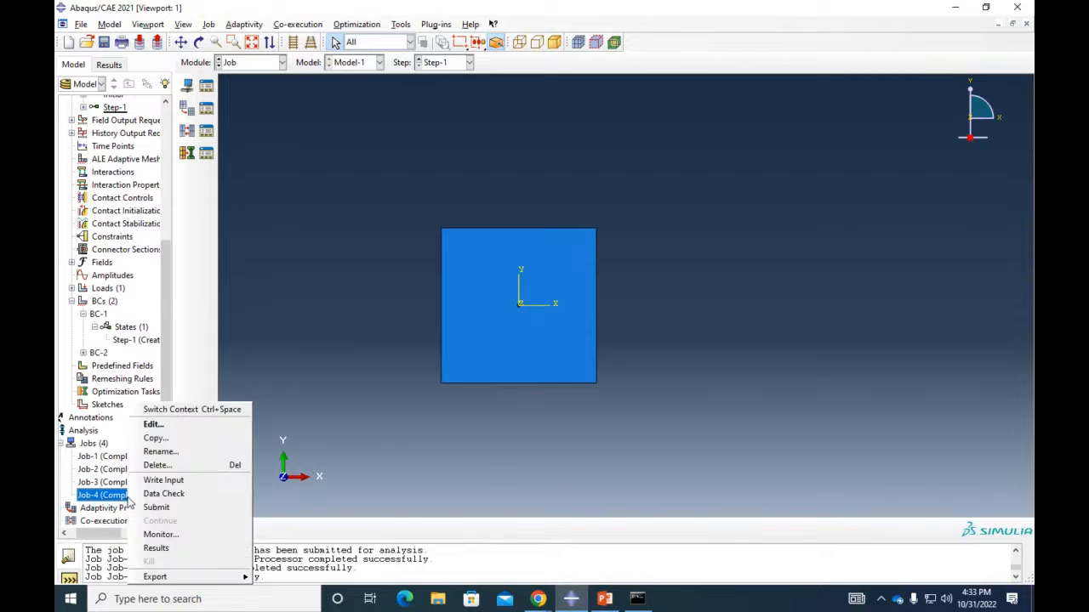
pyautogui.click(169, 546)
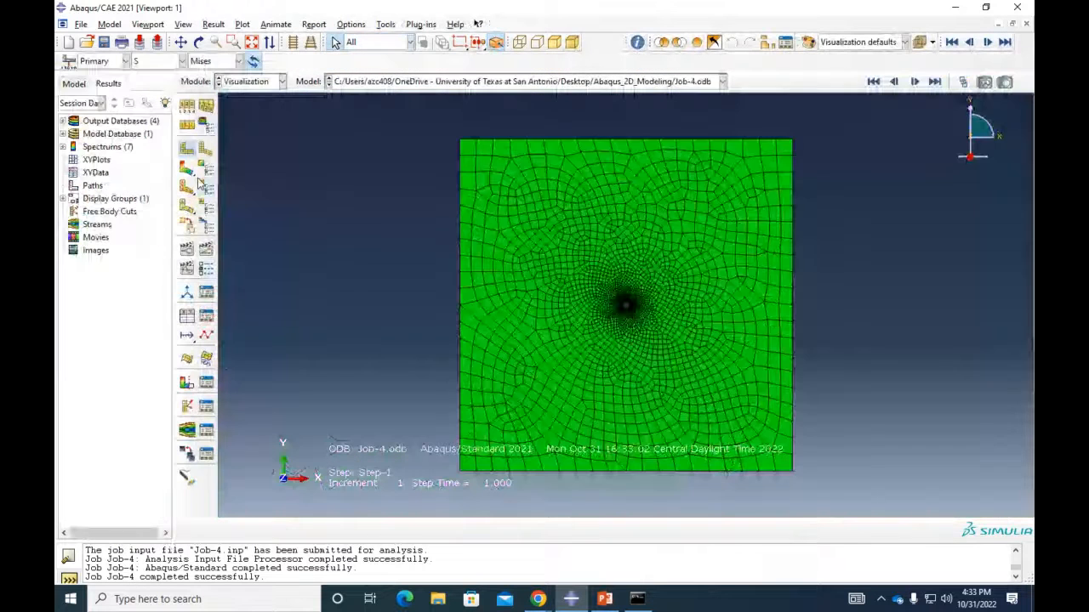
pyautogui.click(188, 167)
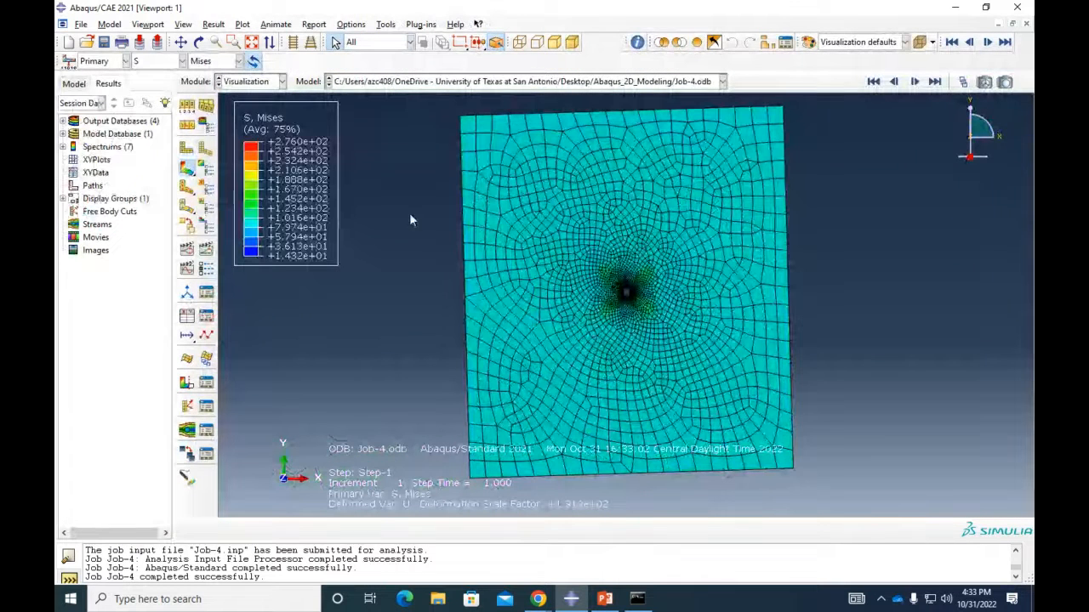
pyautogui.scroll(-2, 400, 220)
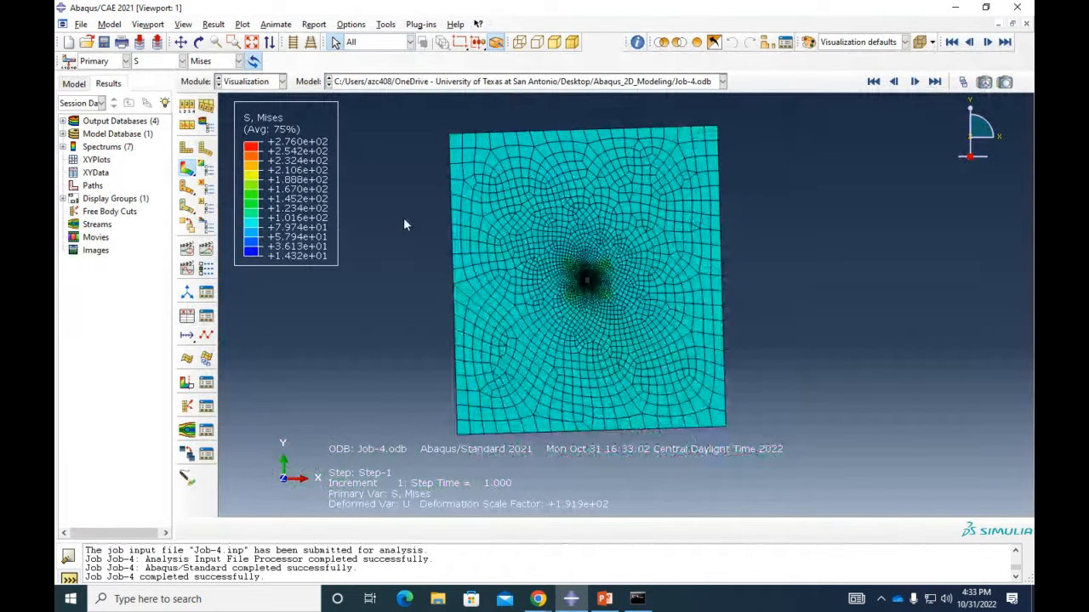
# Switch the contour plot to the S22 stress component and inspect the stress concentration at the hole's edge
pyautogui.click(183, 63)
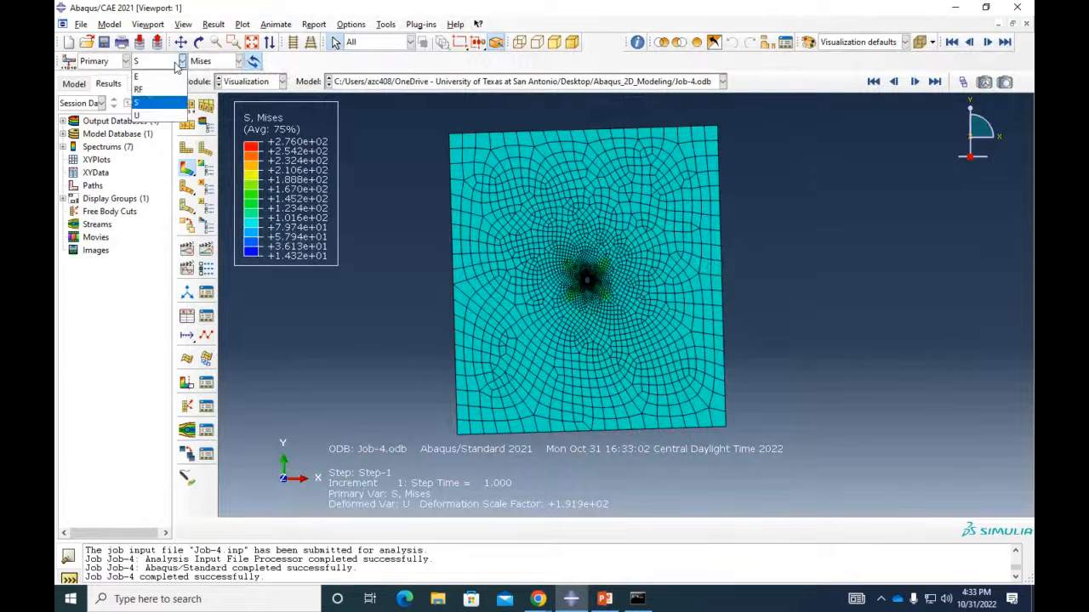
pyautogui.click(214, 62)
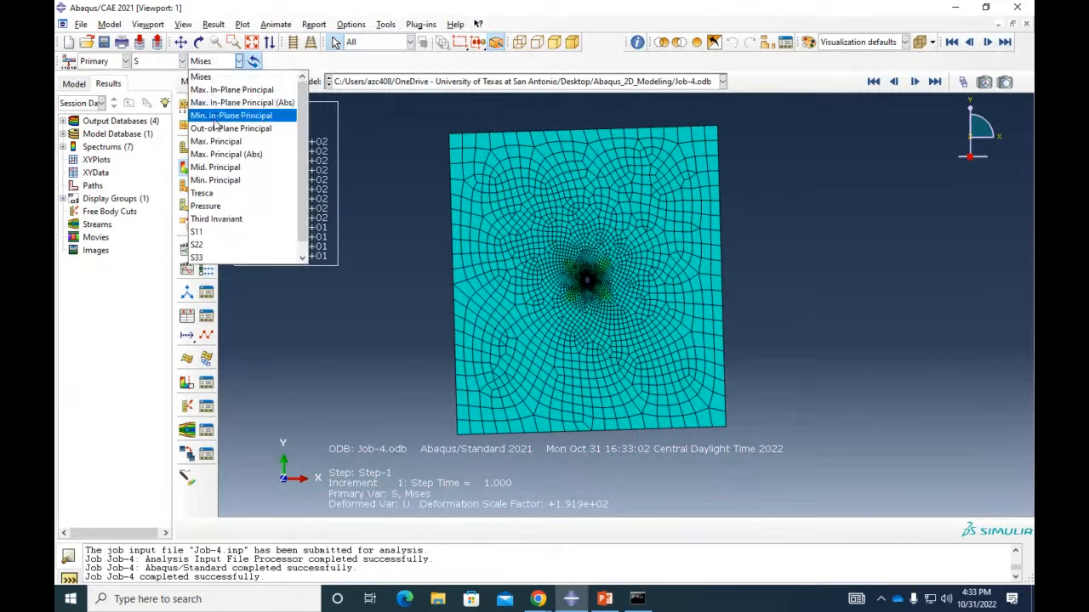
pyautogui.click(208, 244)
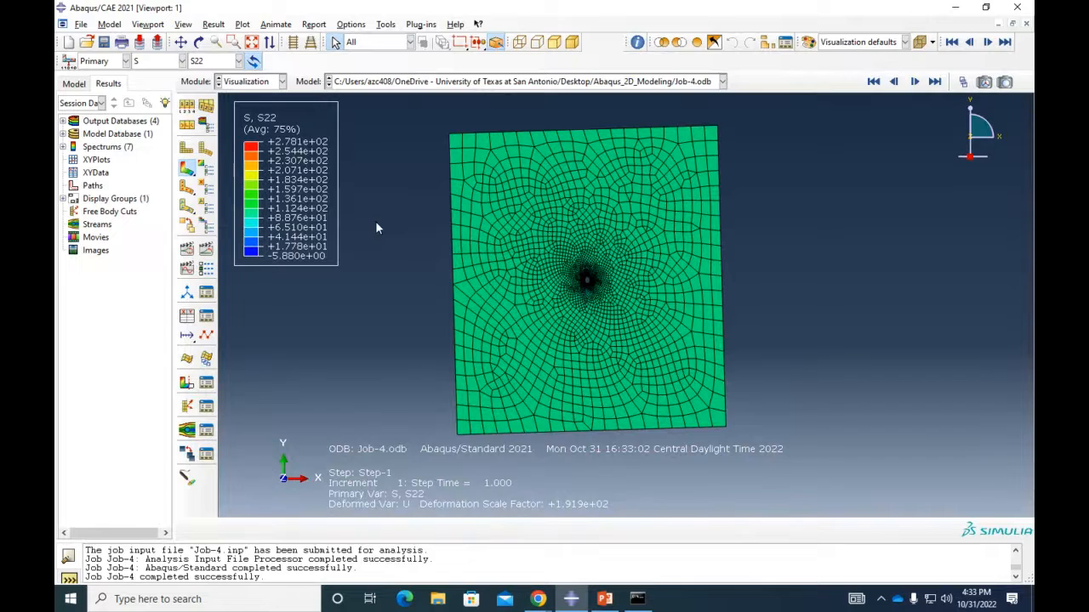
pyautogui.scroll(3, 599, 285)
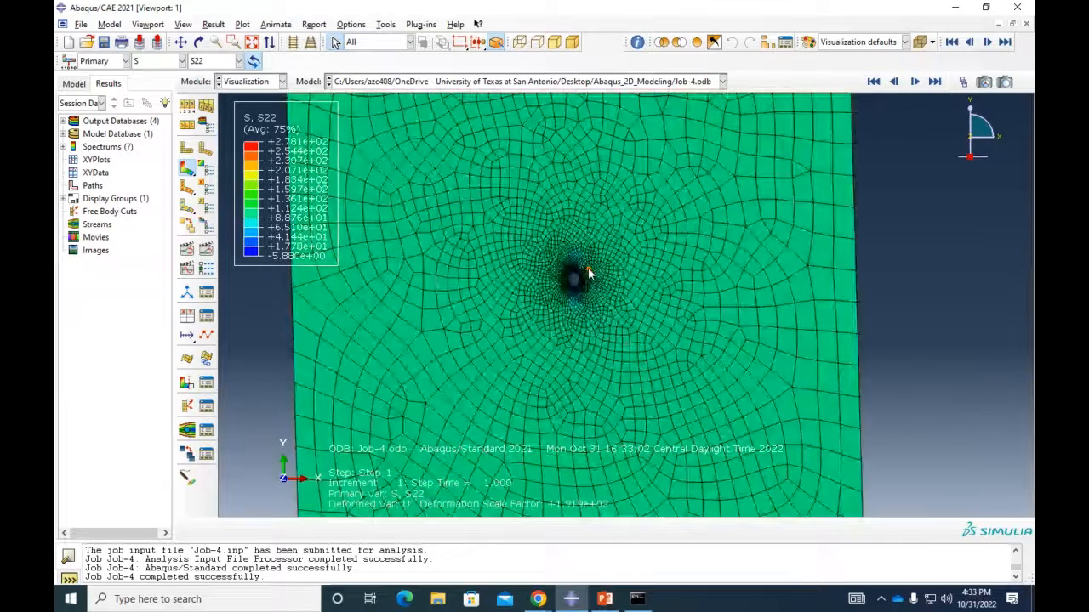
pyautogui.scroll(2, 588, 273)
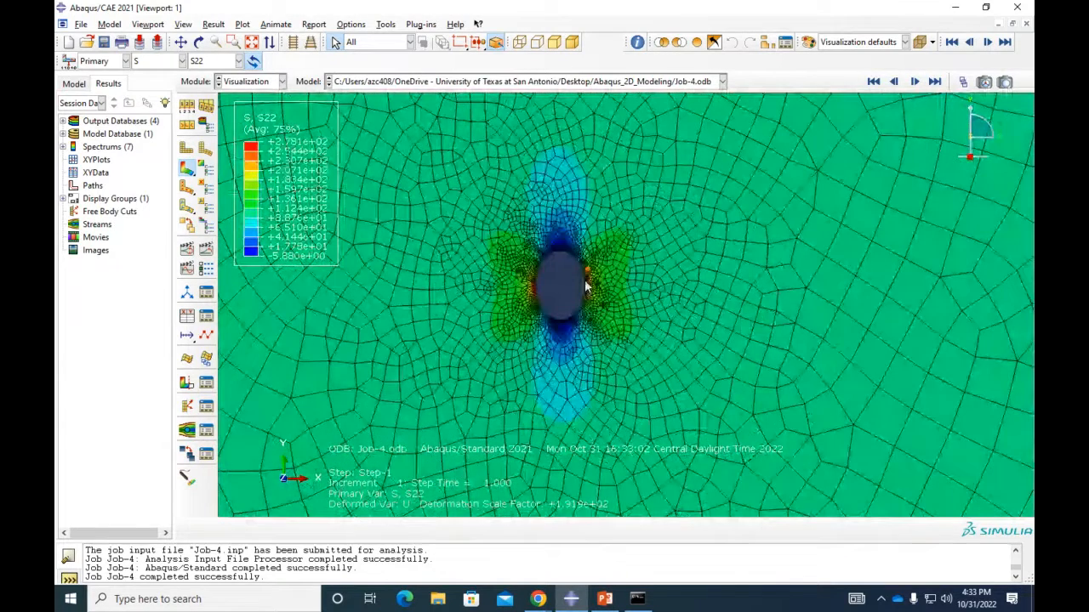
pyautogui.scroll(3, 586, 288)
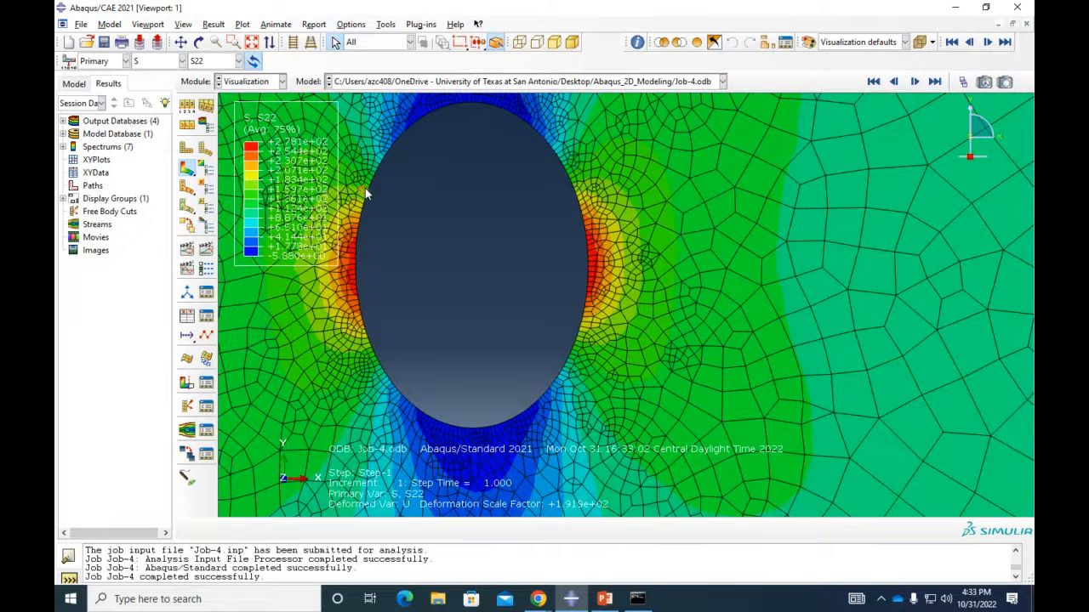
pyautogui.keyDown('ctrl'); pyautogui.keyDown('alt'); pyautogui.moveTo(379, 192); pyautogui.dragTo(212, 157, button='middle'); pyautogui.keyUp('alt'); pyautogui.keyUp('ctrl')
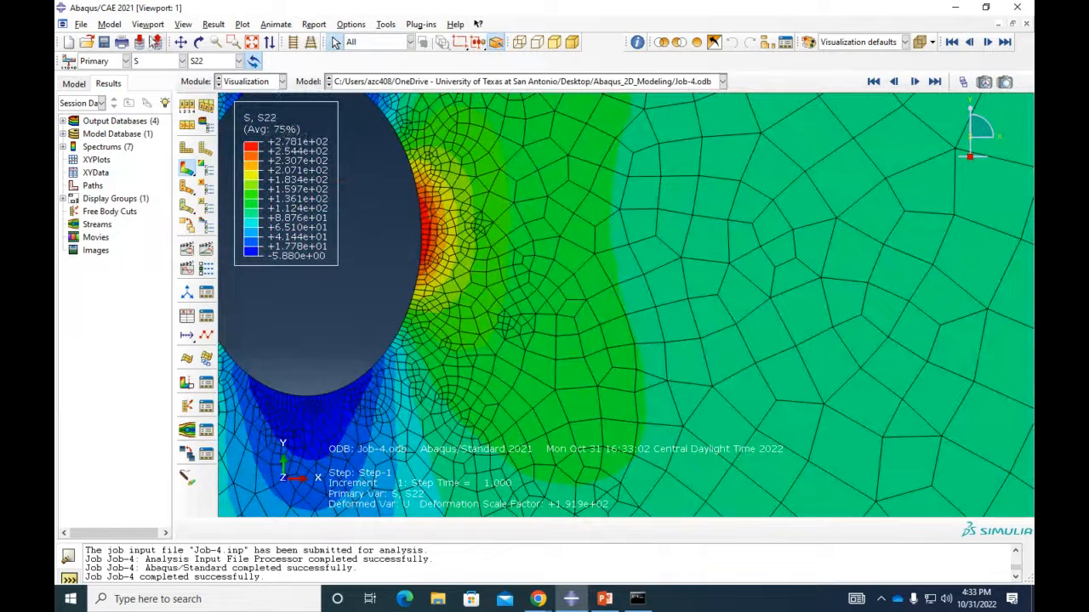
# Give the contour legend a solid white background through the viewport annotation options
pyautogui.click(148, 24)
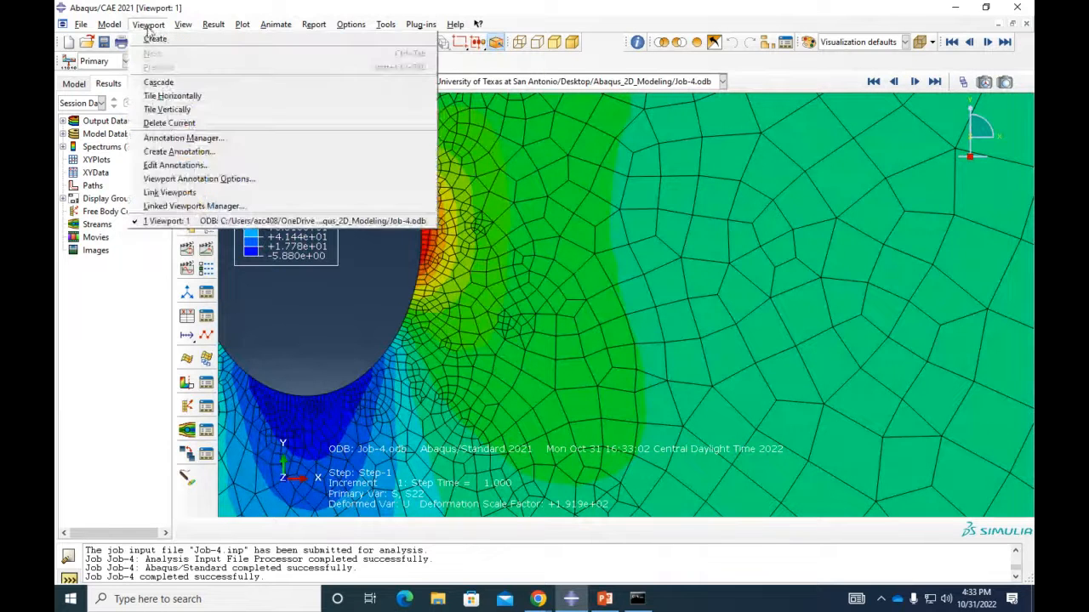
pyautogui.click(180, 166)
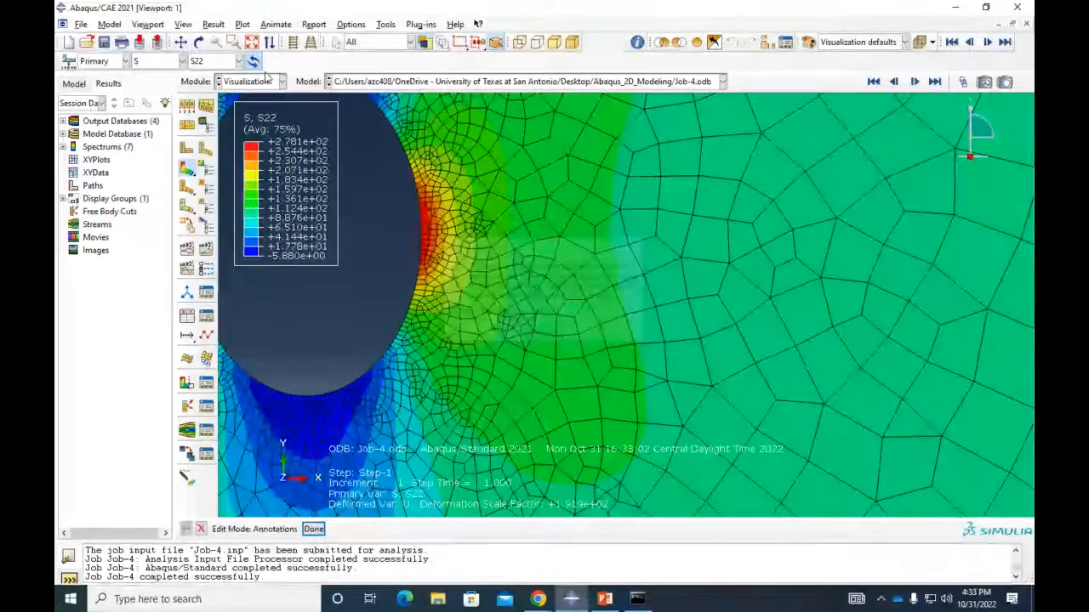
pyautogui.click(148, 24)
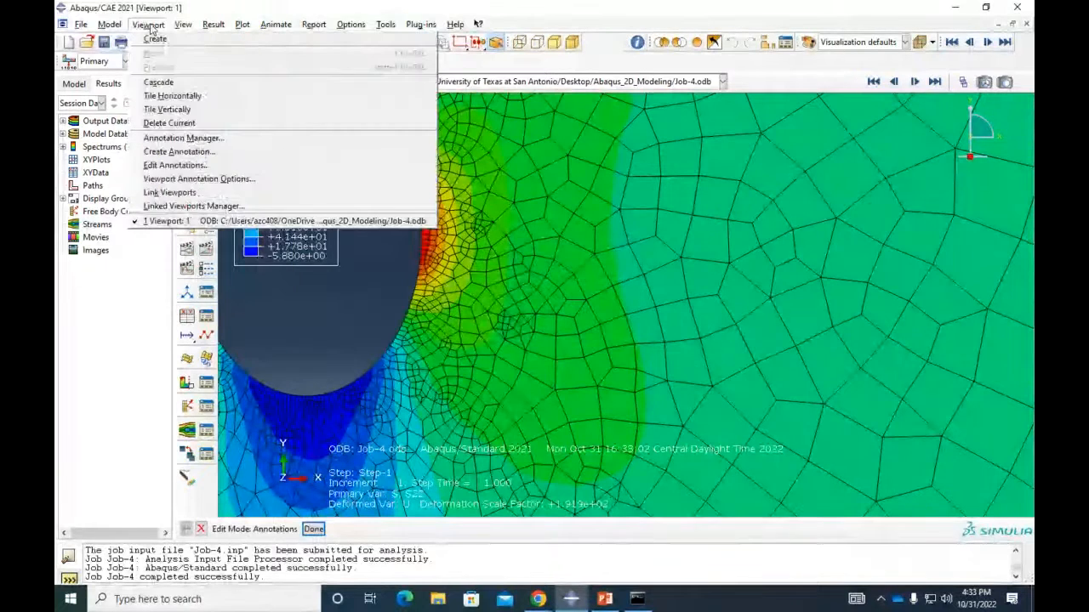
pyautogui.click(199, 182)
pyautogui.click(150, 198)
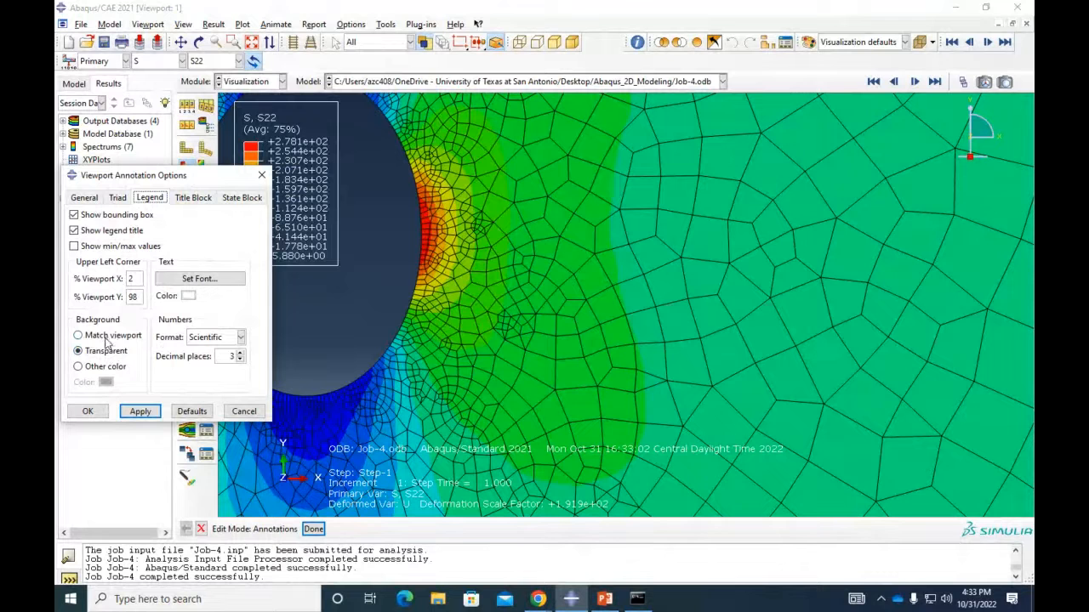
pyautogui.click(102, 367)
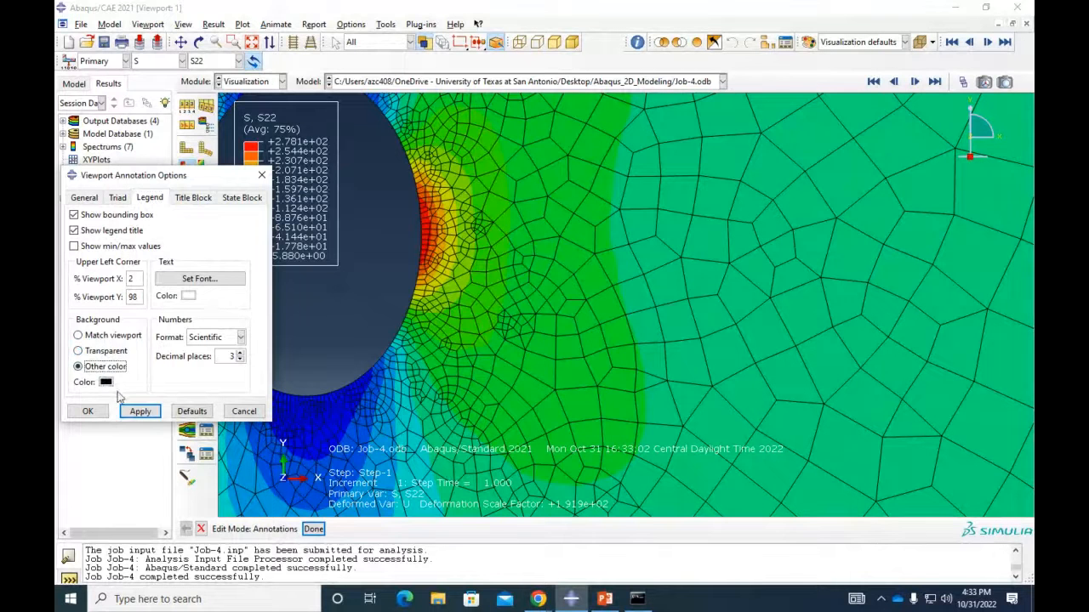
pyautogui.click(106, 381)
pyautogui.click(88, 428)
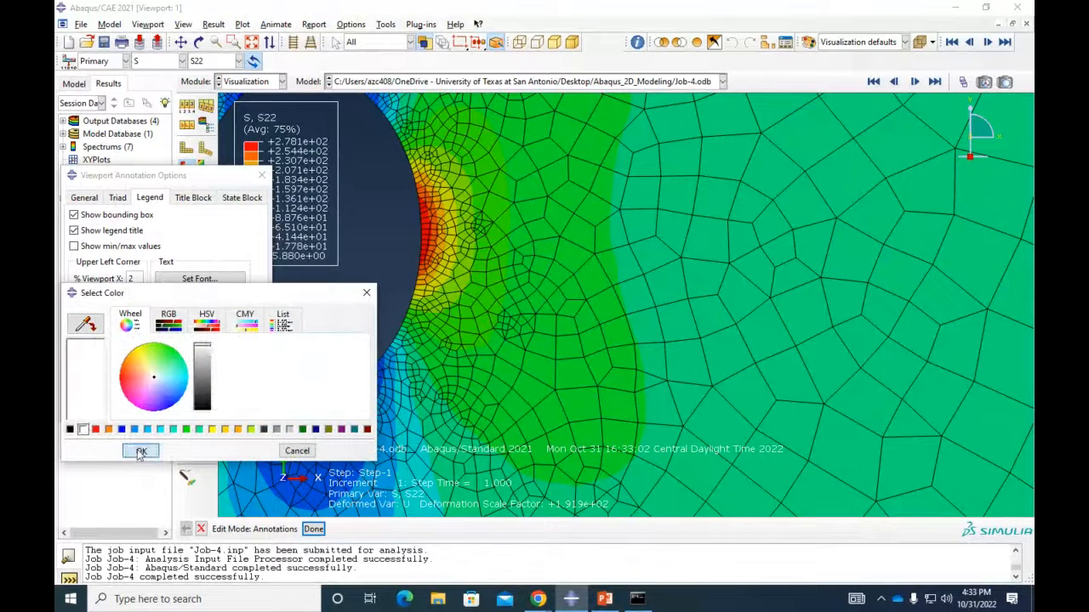
pyautogui.click(140, 449)
pyautogui.click(141, 411)
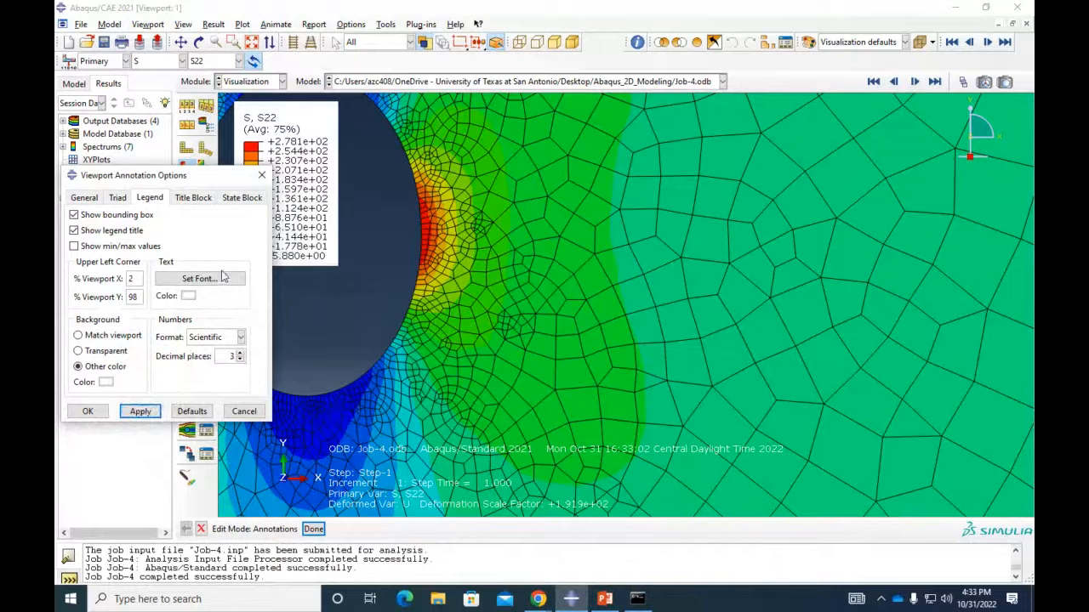
# Try a 24-point font for the legend, settle on 14 points, and close the annotation options
pyautogui.click(204, 281)
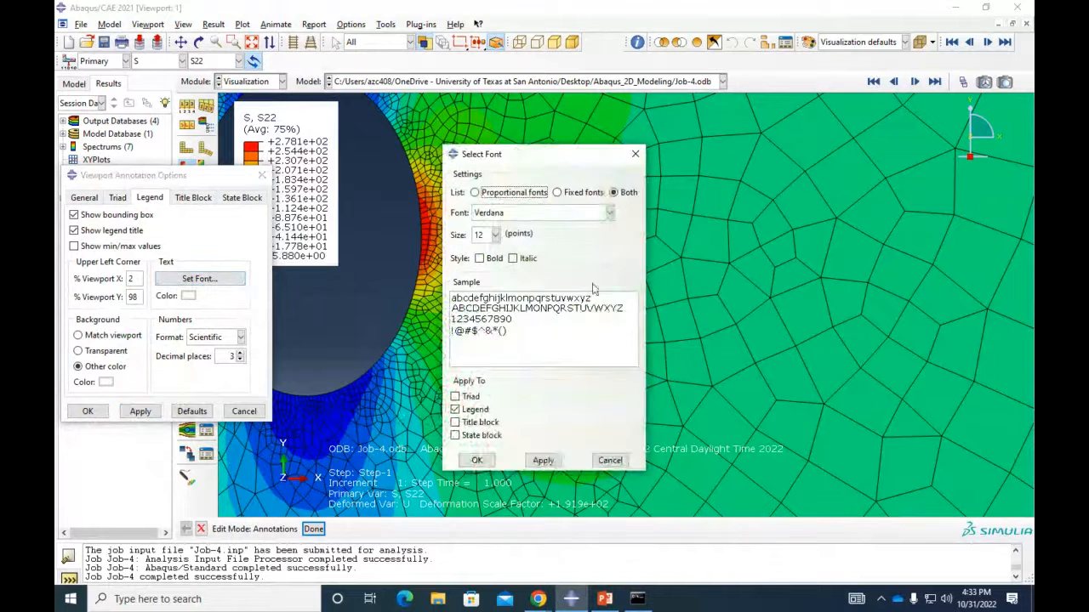
pyautogui.click(495, 235)
pyautogui.click(482, 316)
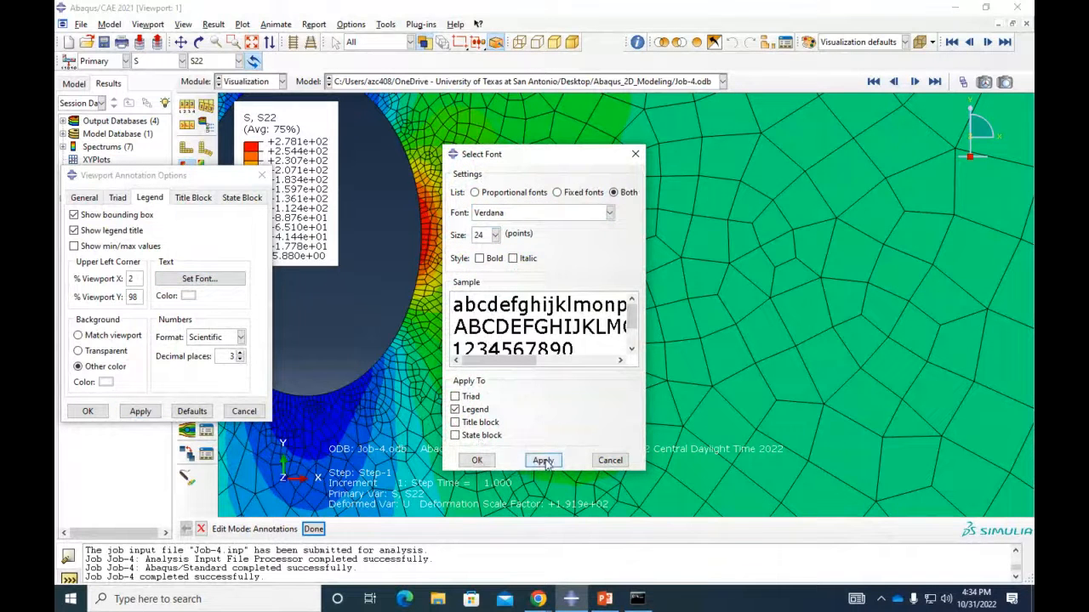
pyautogui.click(543, 460)
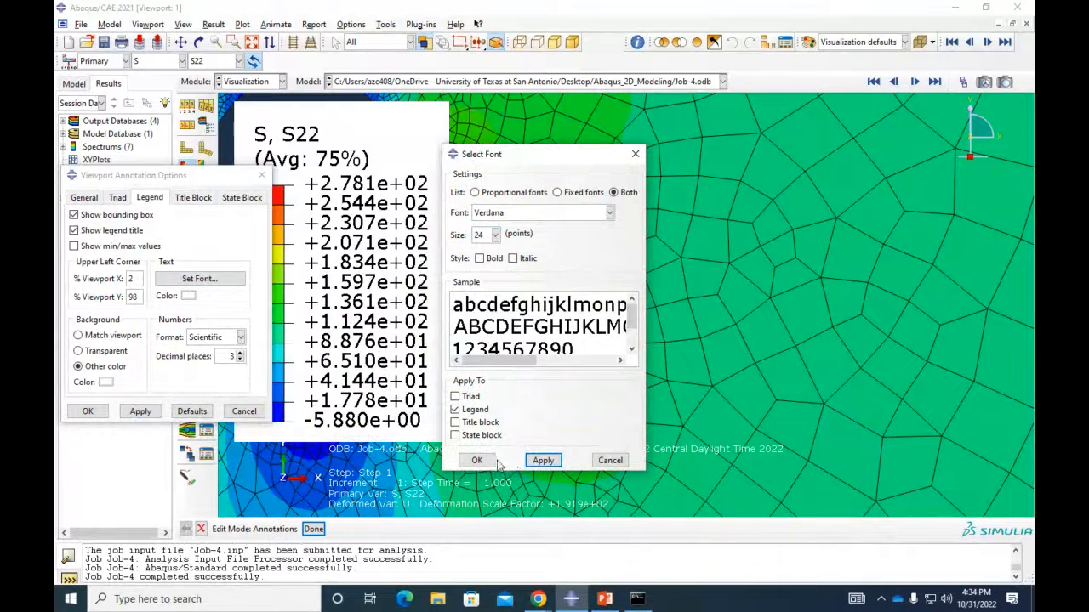
pyautogui.click(495, 235)
pyautogui.click(481, 303)
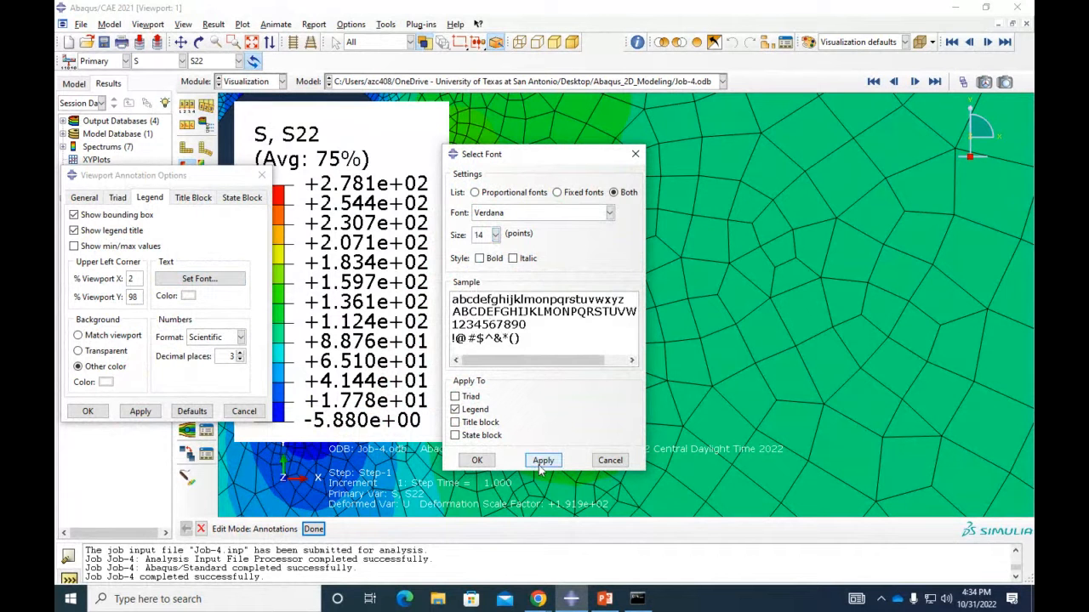
pyautogui.click(543, 461)
pyautogui.click(476, 460)
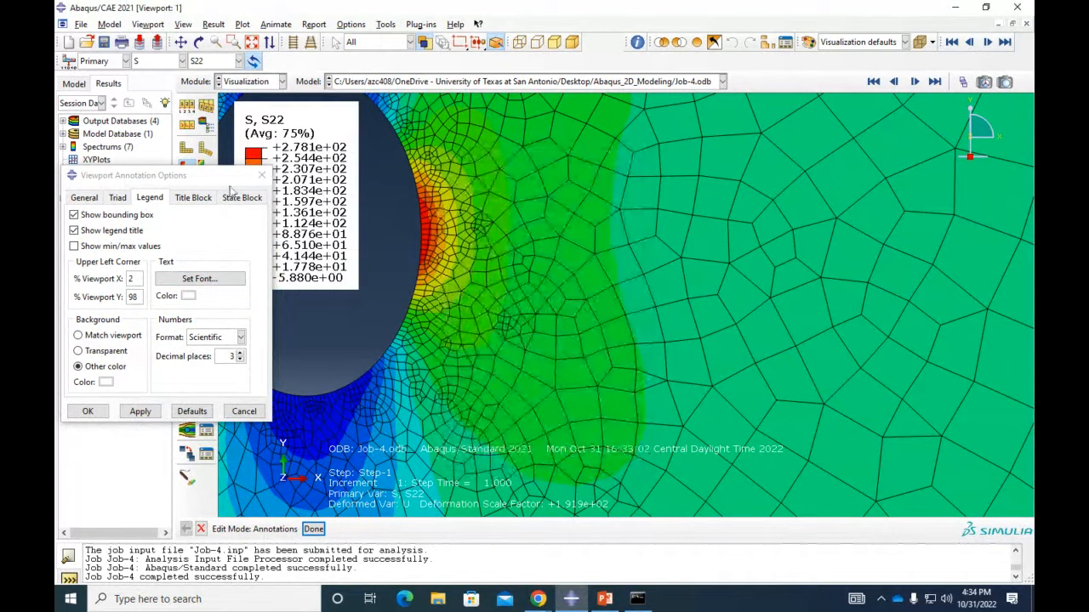
pyautogui.click(261, 175)
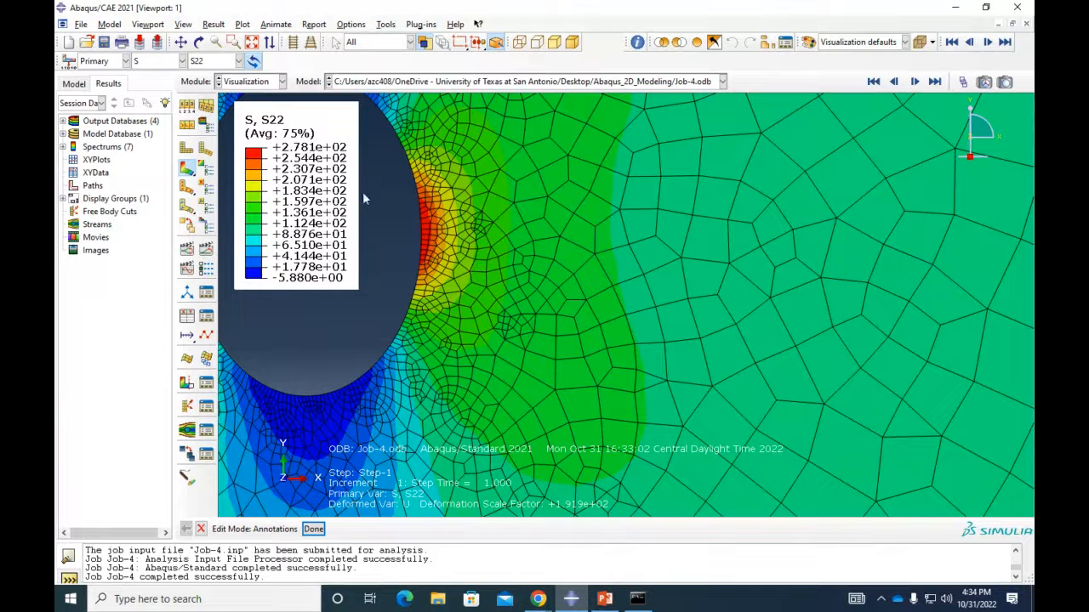
# Switch to Chrome, search for wolfram alpha in the empty tab, and open the Wolfram|Alpha site
pyautogui.moveTo(539, 600)
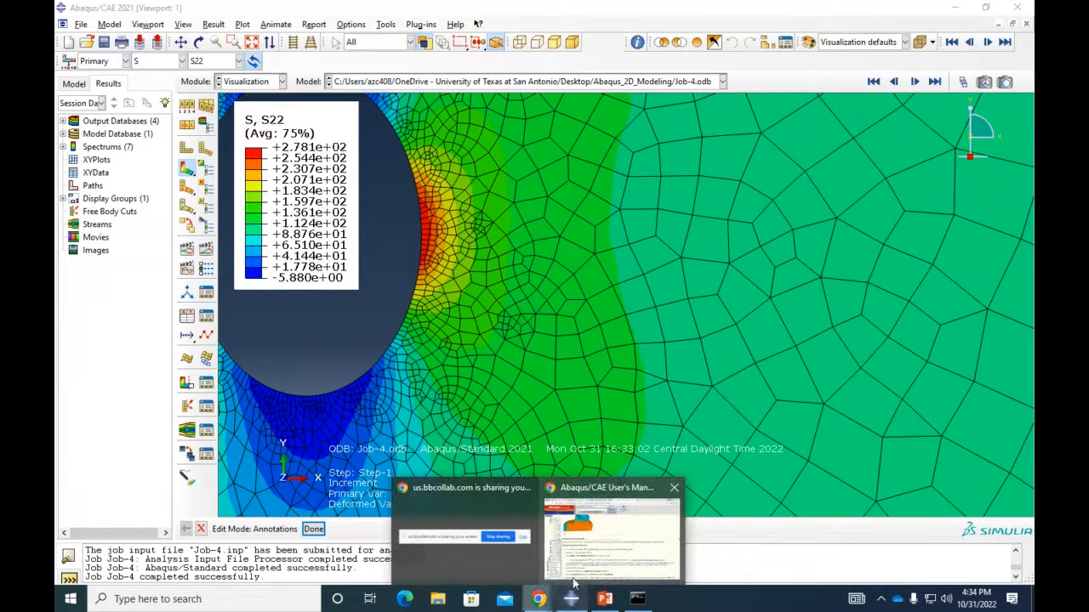
pyautogui.click(612, 540)
pyautogui.click(727, 11)
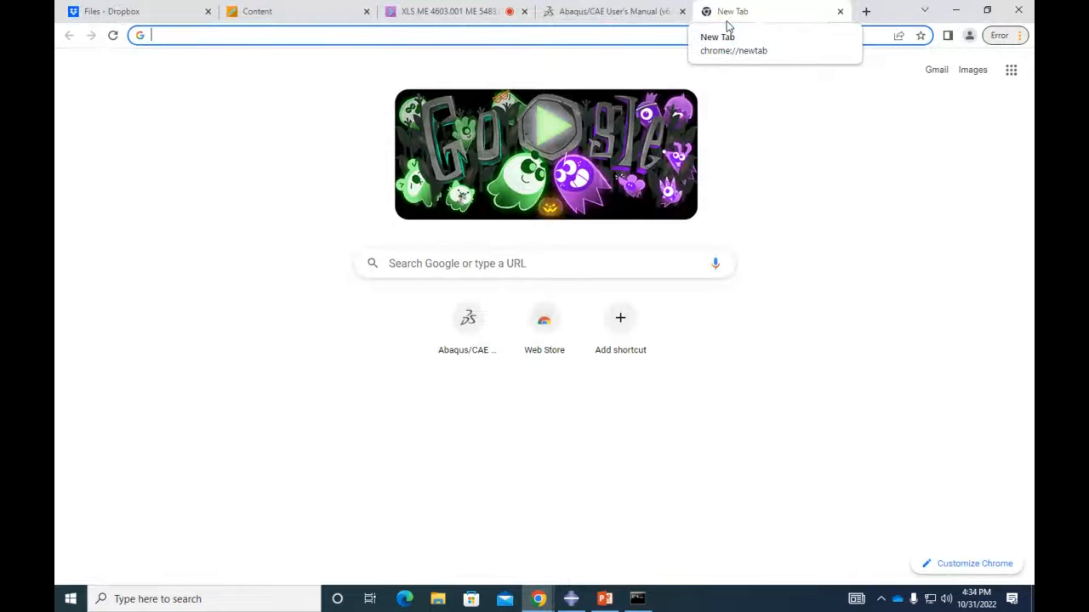
pyautogui.write('wol')
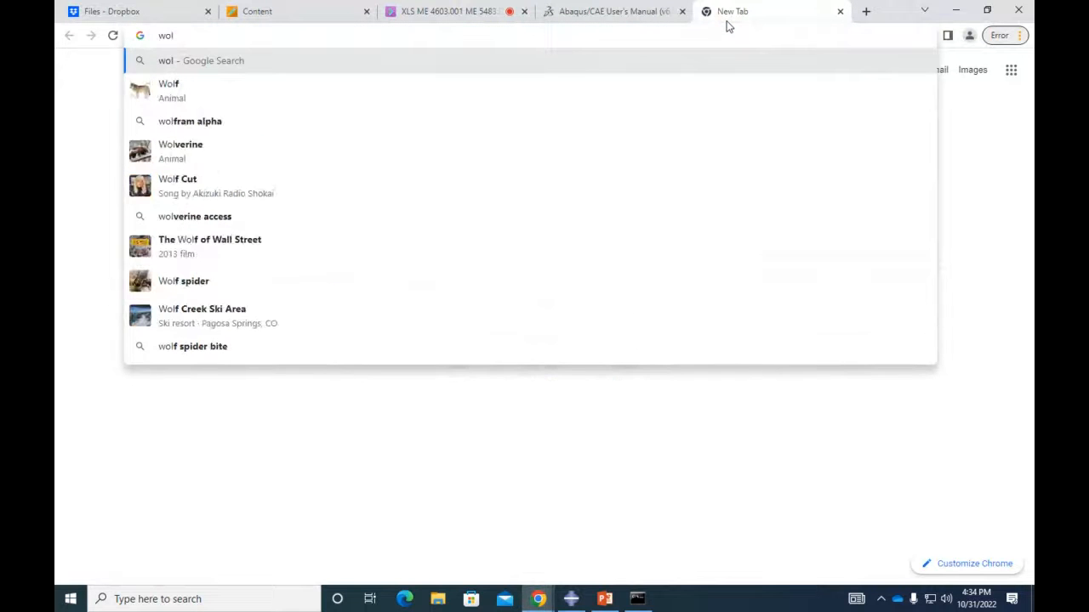
pyautogui.press('Down')
pyautogui.press('Down')
pyautogui.press('Return')
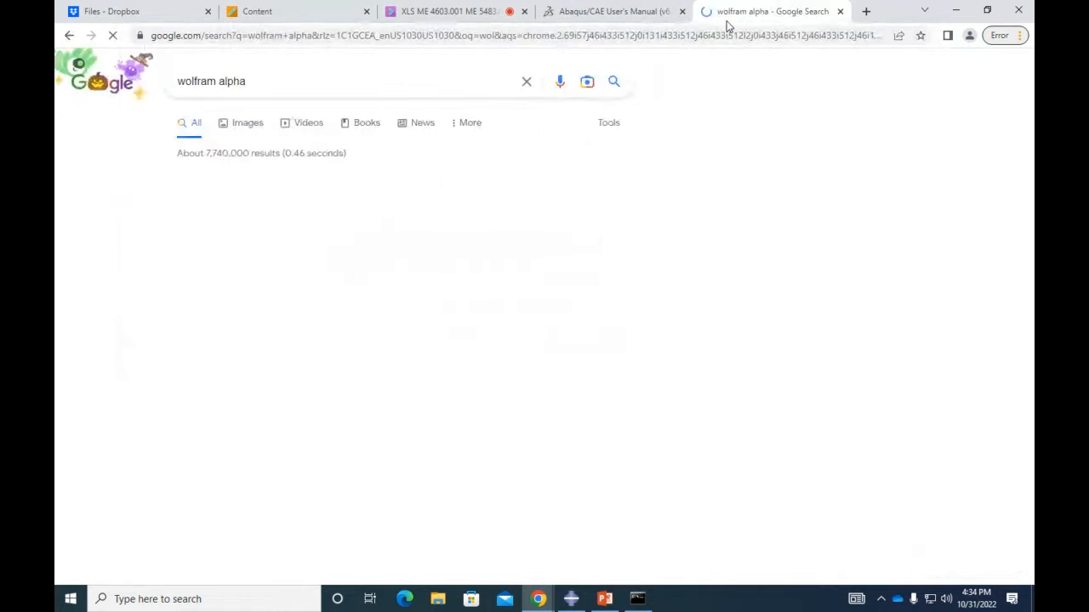
pyautogui.click(337, 199)
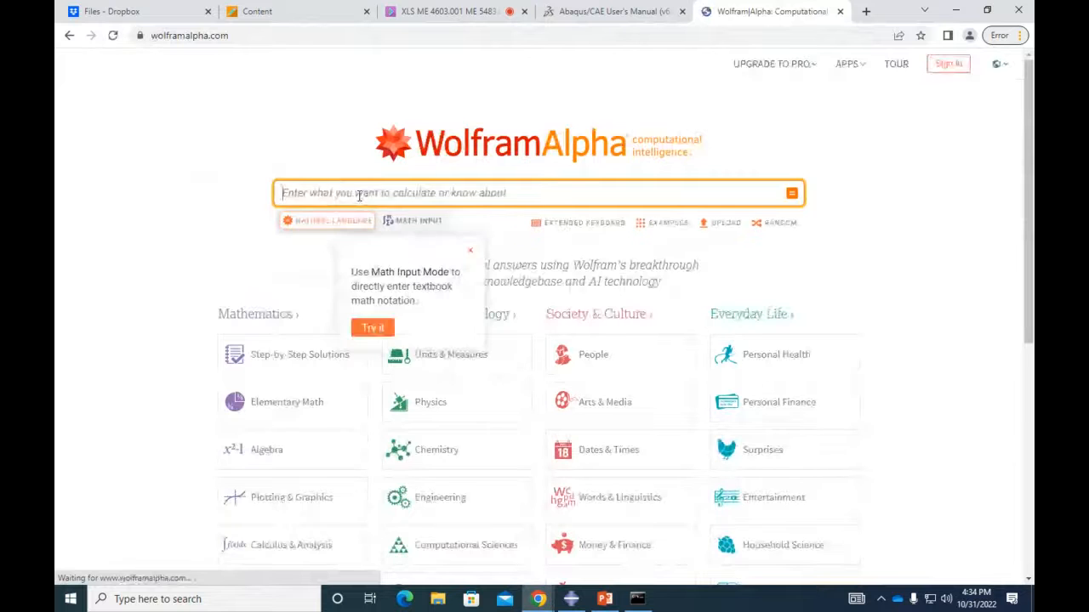
# Calculate 100*(300-278)/300 in Wolfram|Alpha and view the decimal result
pyautogui.write('1008')
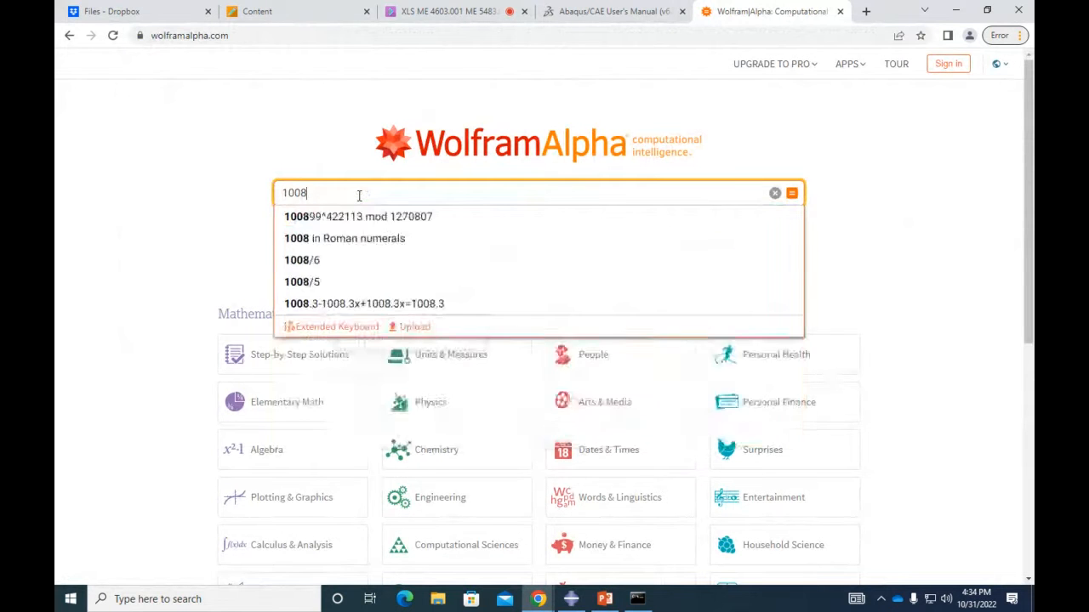
pyautogui.press('BackSpace')
pyautogui.write('*')
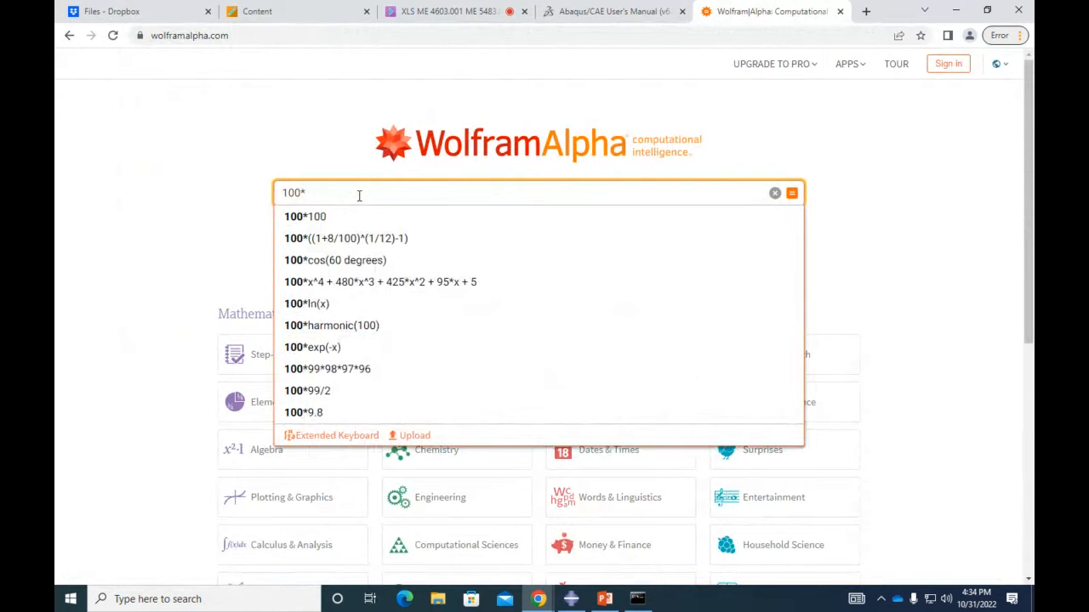
pyautogui.write('(')
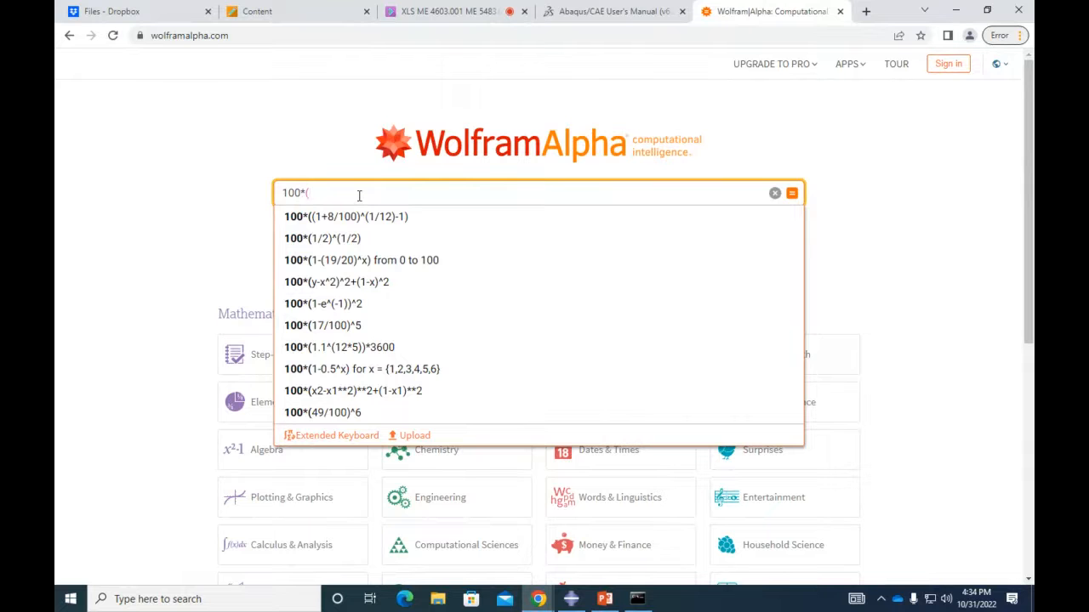
pyautogui.write('300')
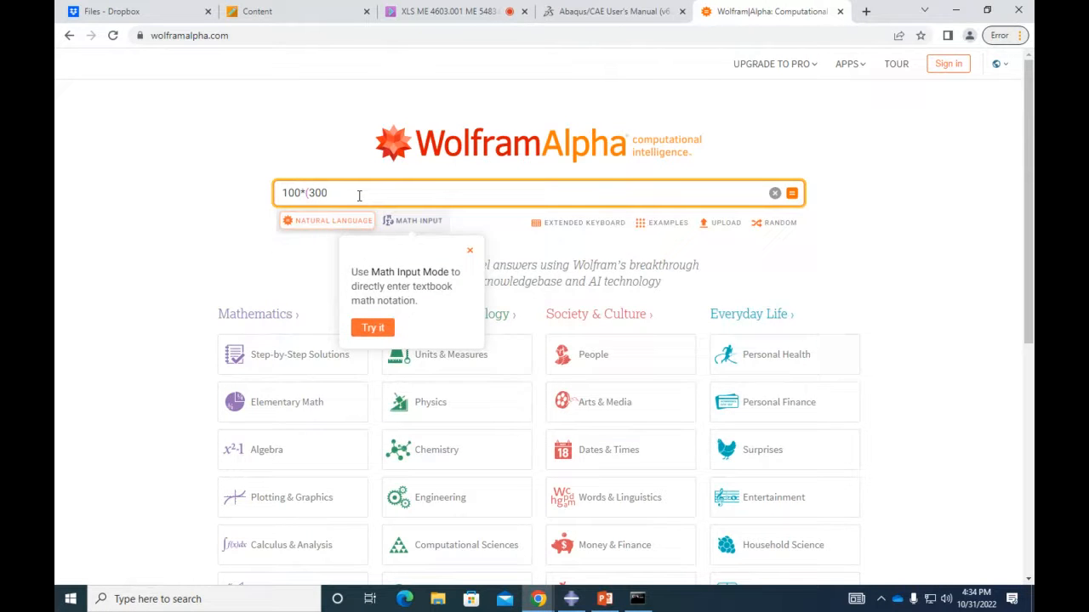
pyautogui.write('-23')
pyautogui.write('78')
pyautogui.write(')/')
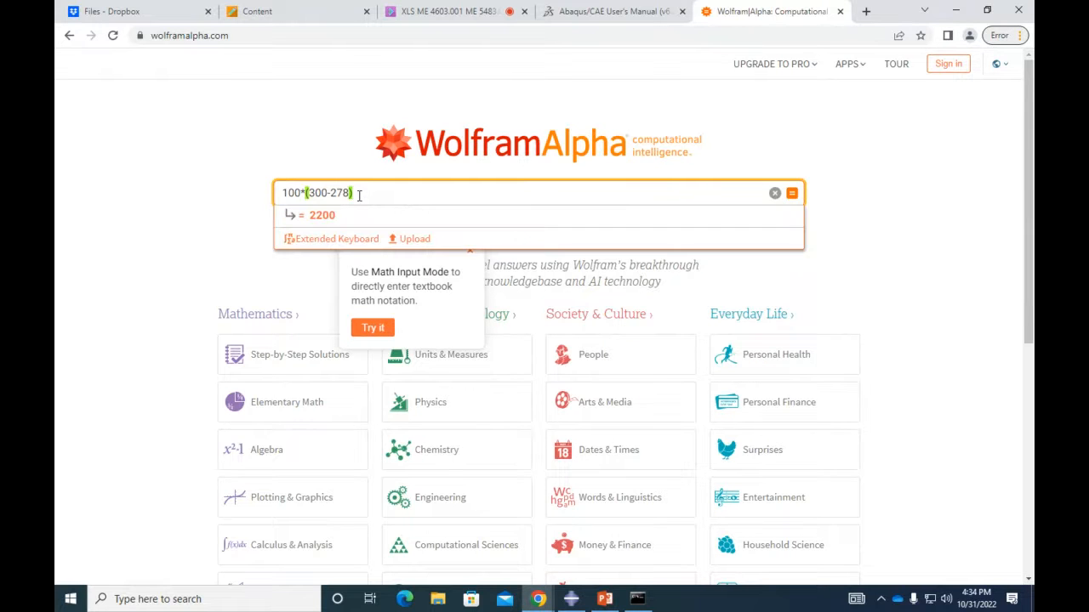
pyautogui.write('300')
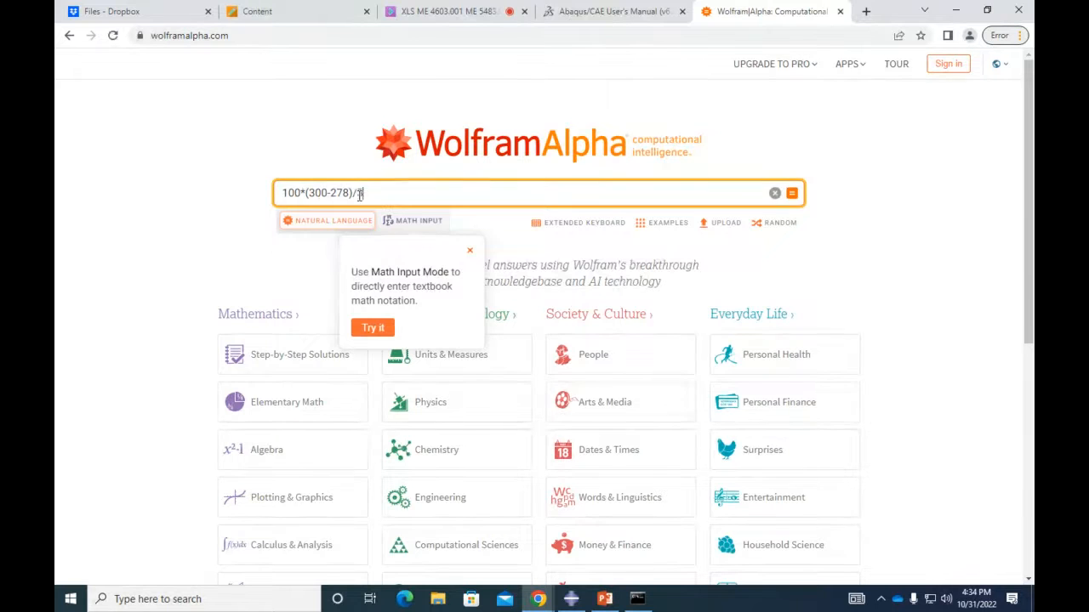
pyautogui.press('Return')
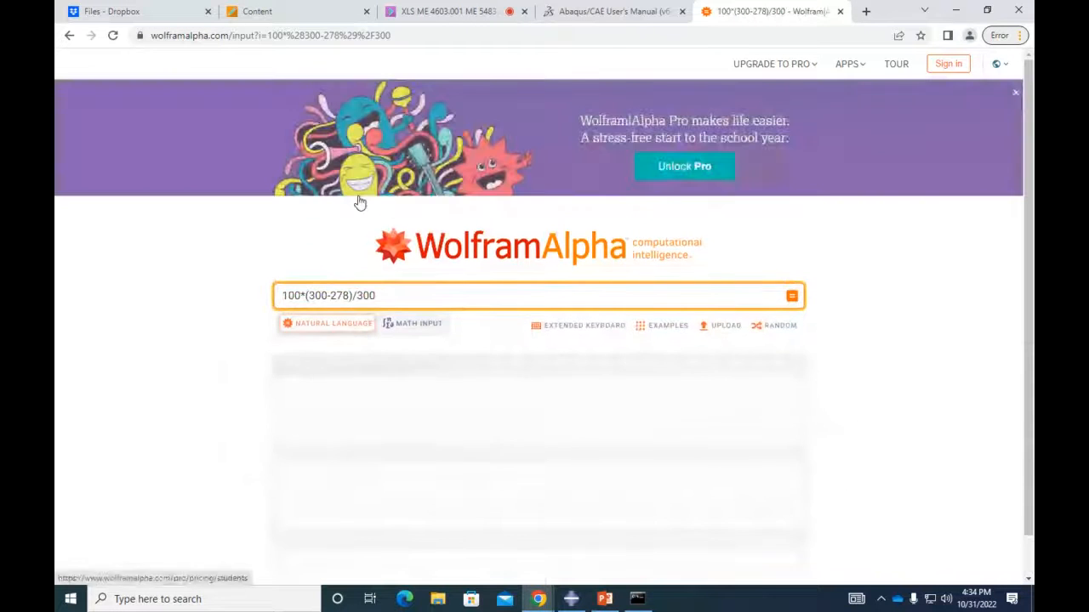
pyautogui.scroll(-2, 304, 509)
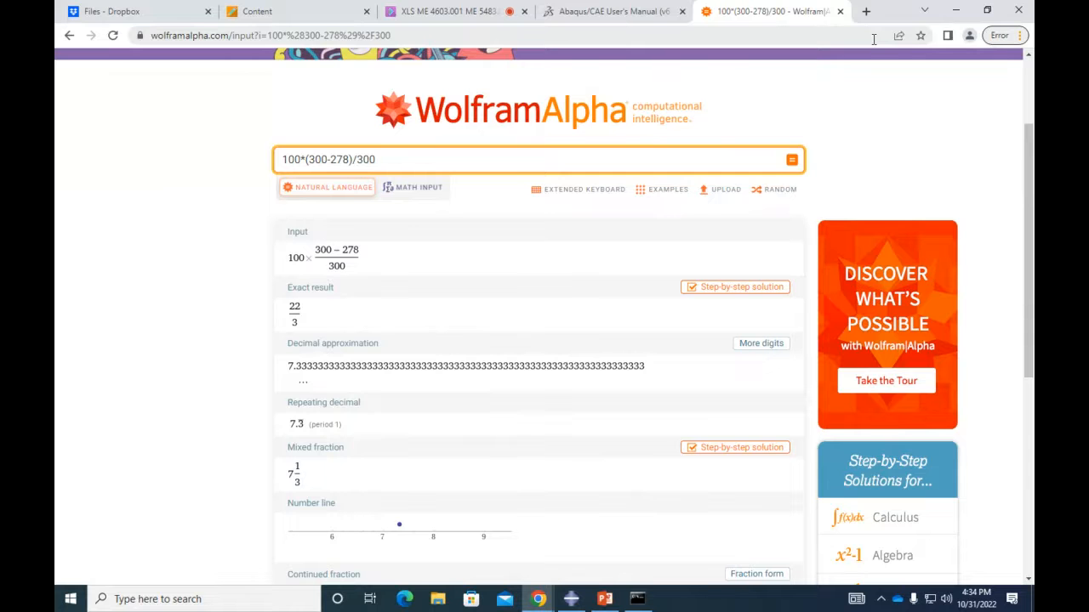
# Switch back to Abaqus/CAE and show the whole meshed Plate part in the Mesh module
pyautogui.click(956, 10)
pyautogui.scroll(5, 524, 272)
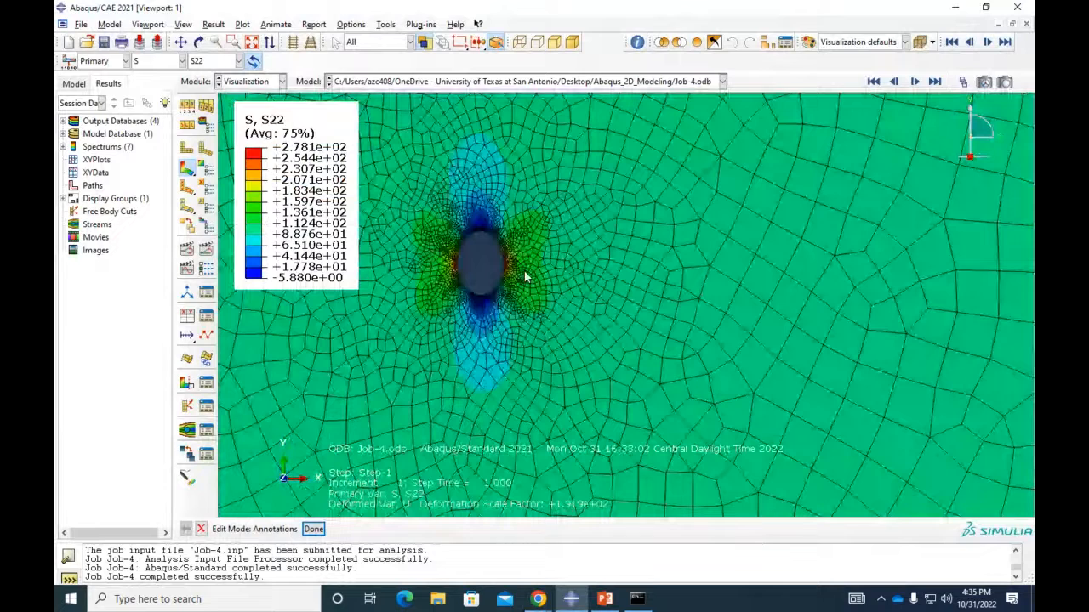
pyautogui.click(74, 83)
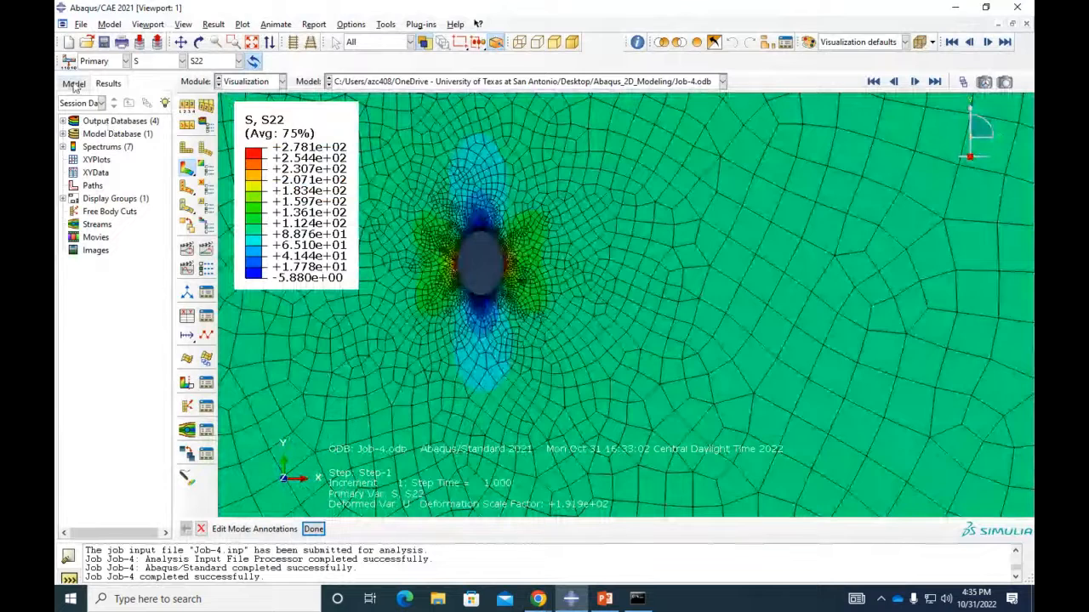
pyautogui.click(247, 81)
pyautogui.click(238, 175)
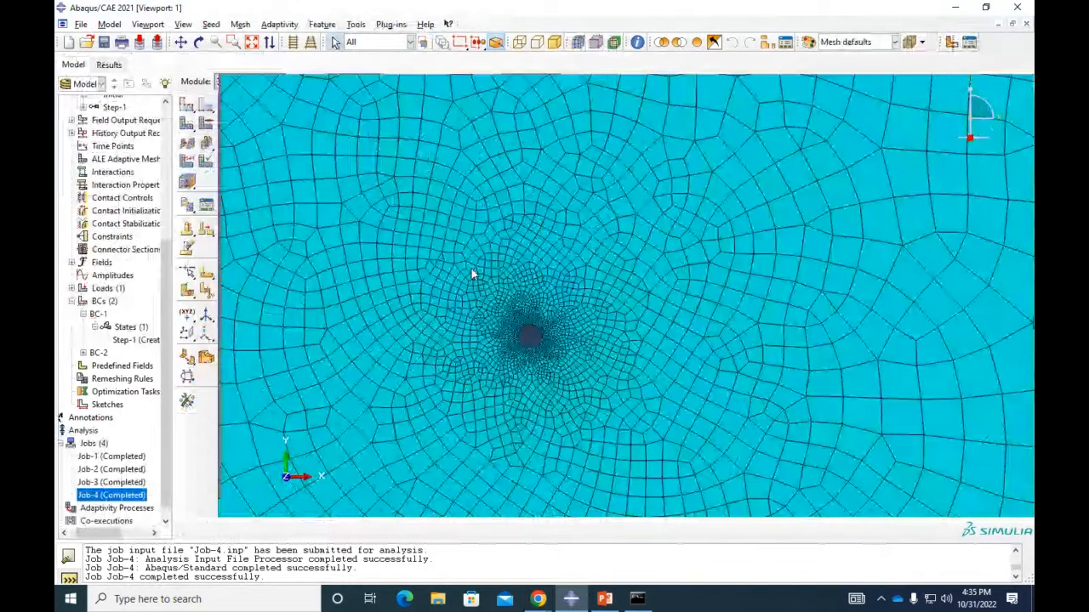
pyautogui.scroll(-5, 467, 271)
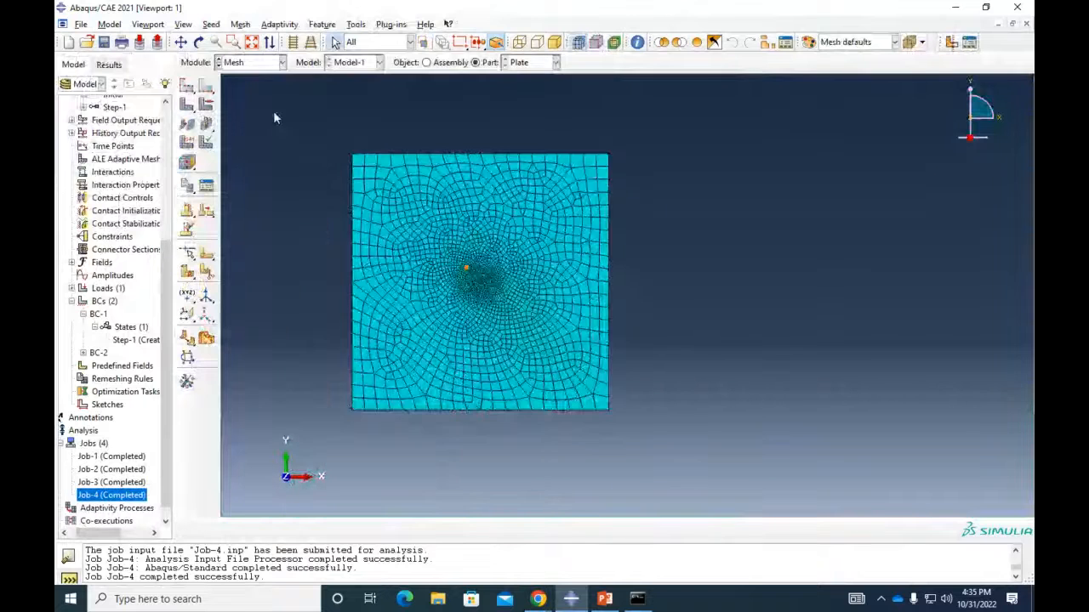
# Assign the plate linear plane strain quad elements with reduced integration turned off
pyautogui.click(189, 144)
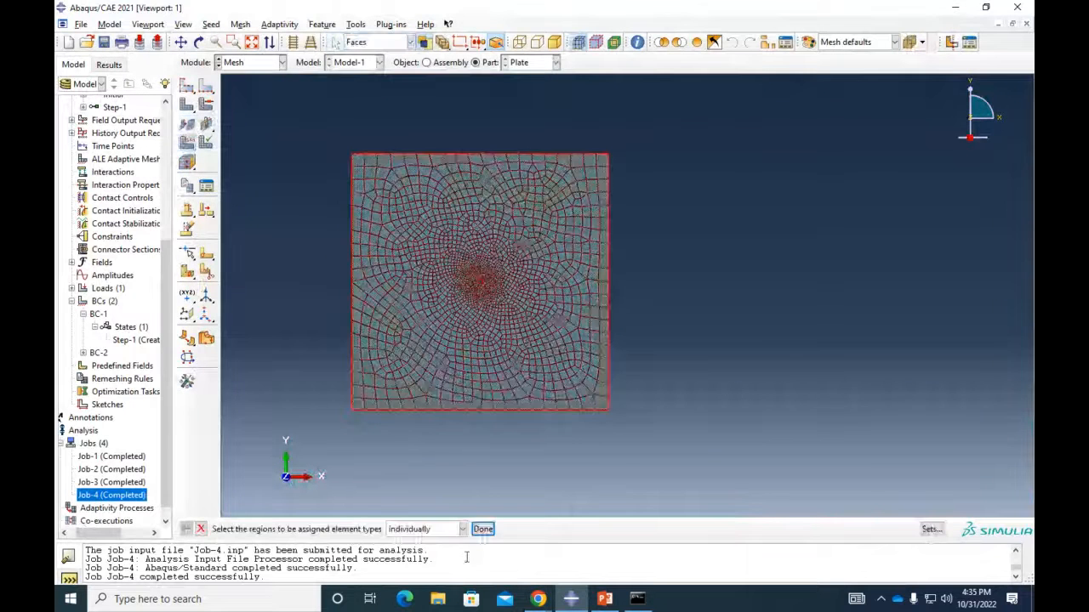
pyautogui.click(484, 531)
pyautogui.click(218, 135)
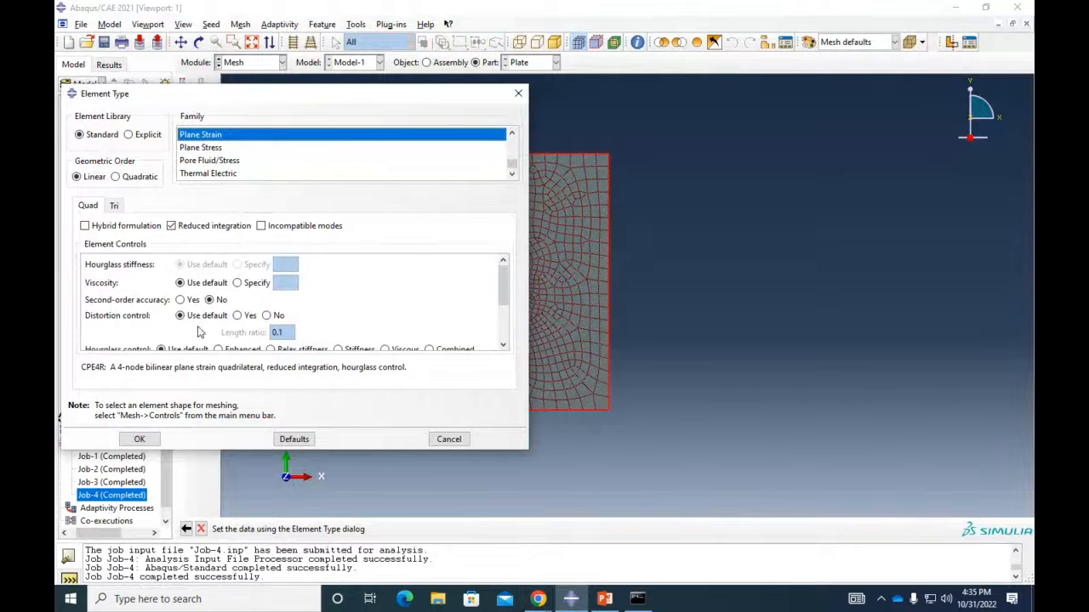
pyautogui.click(172, 227)
pyautogui.click(139, 440)
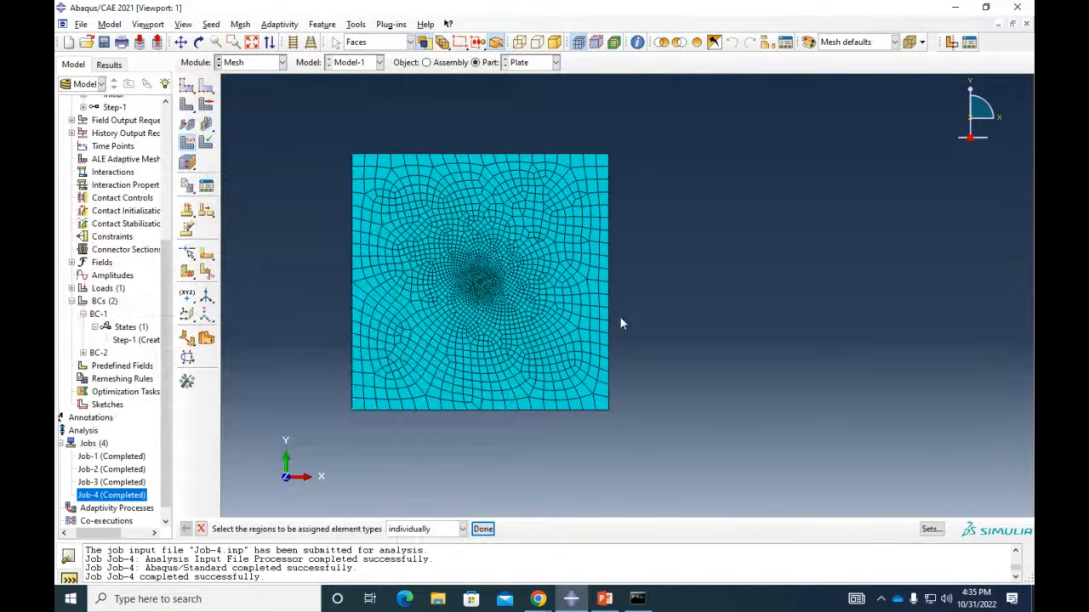
# Delete the existing mesh from the Plate part
pyautogui.click(534, 317)
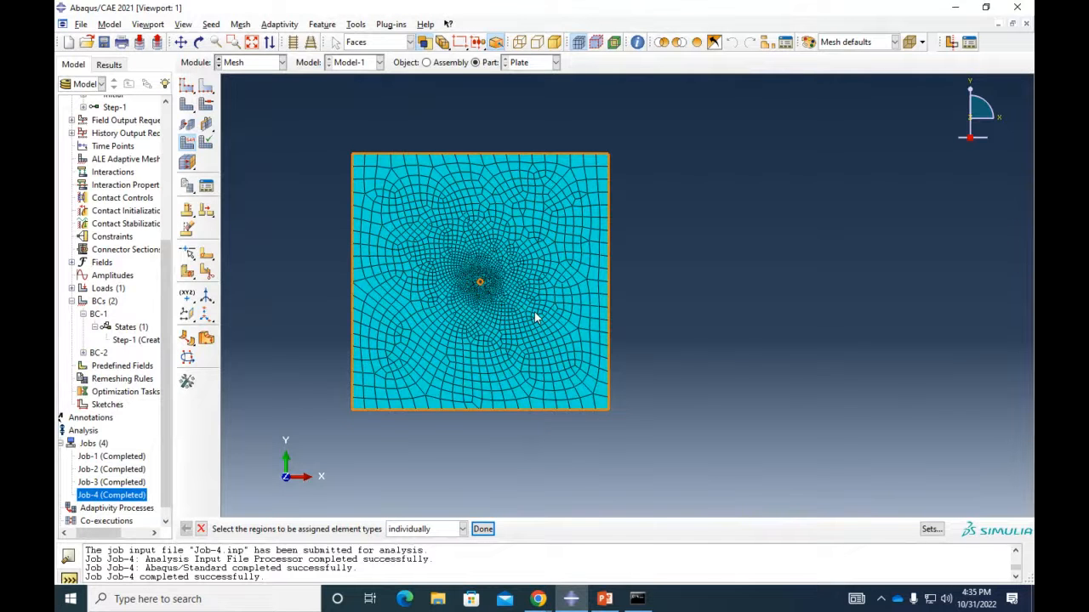
pyautogui.scroll(4, 524, 334)
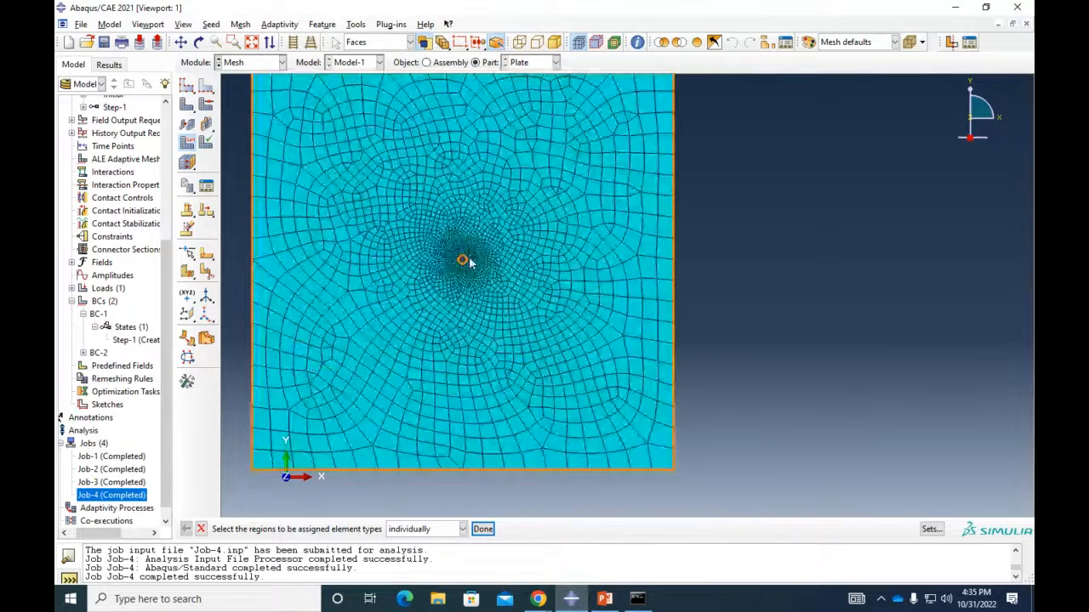
pyautogui.scroll(3, 464, 260)
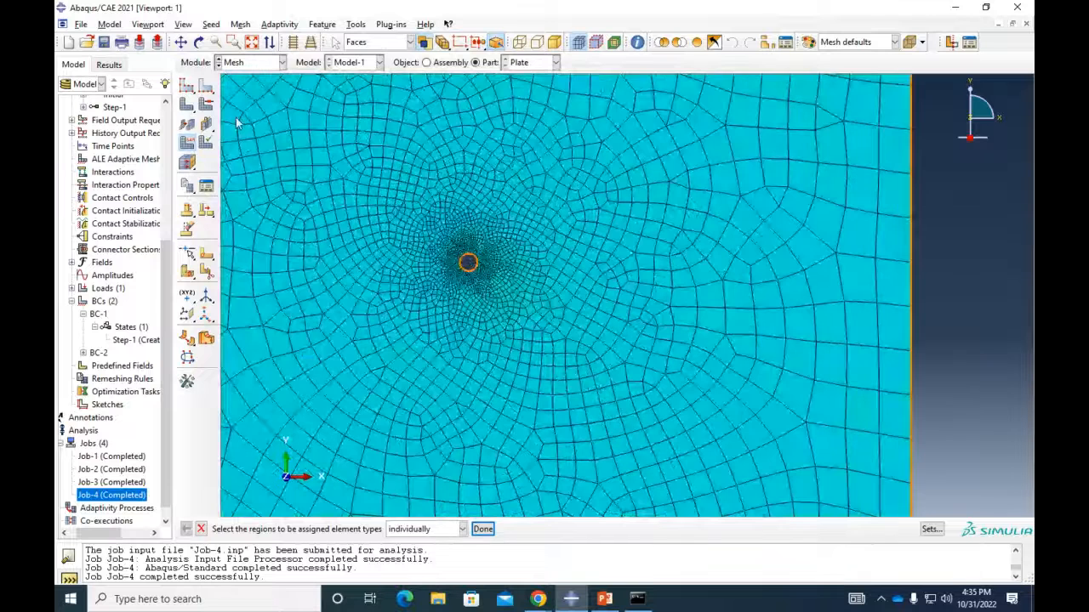
pyautogui.moveTo(206, 104); pyautogui.dragTo(262, 108)
pyautogui.click(327, 529)
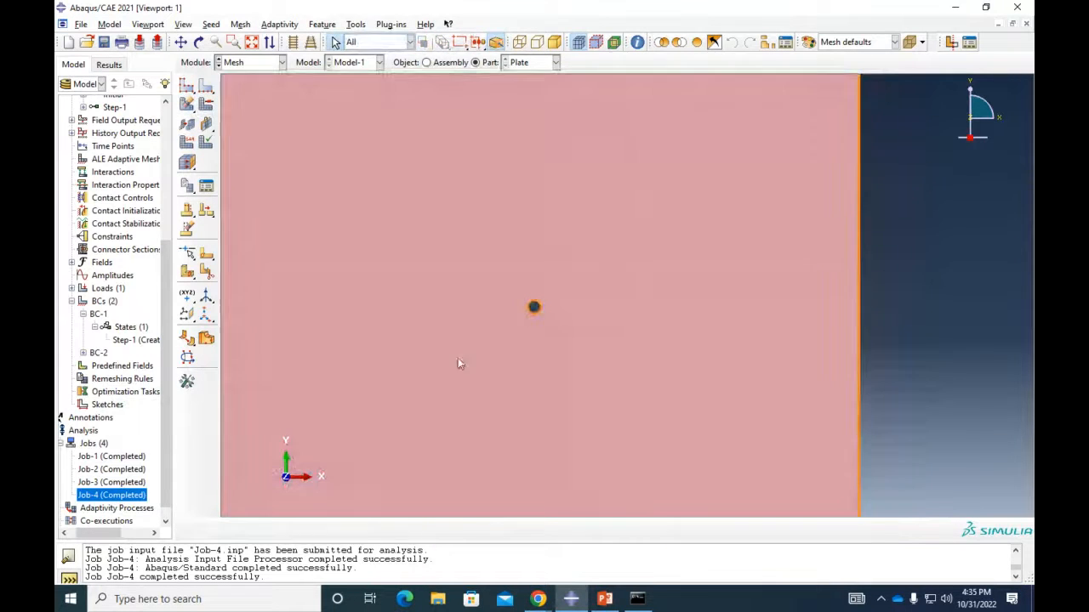
# Partition the plate's face with a sketched circle centred on the hole, roughly five times the hole's radius
pyautogui.scroll(-1, 473, 358)
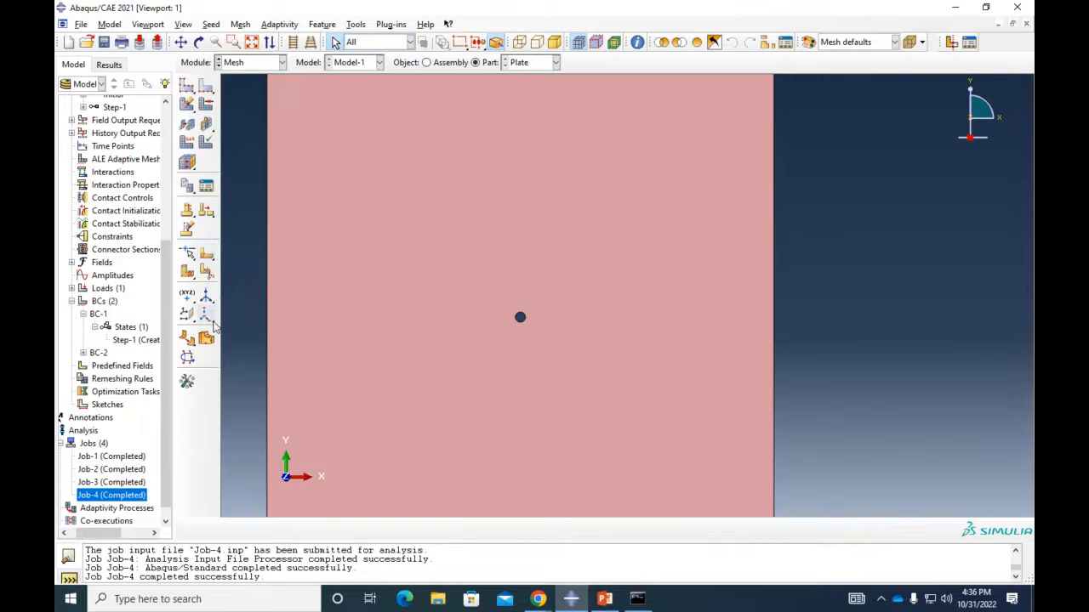
pyautogui.click(207, 255)
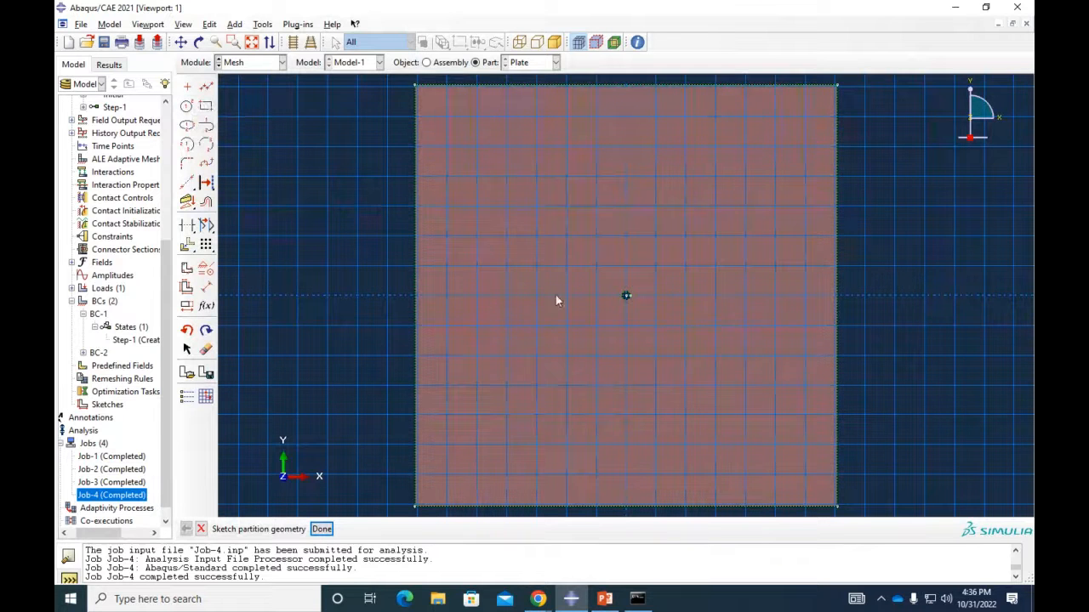
pyautogui.scroll(-1, 475, 242)
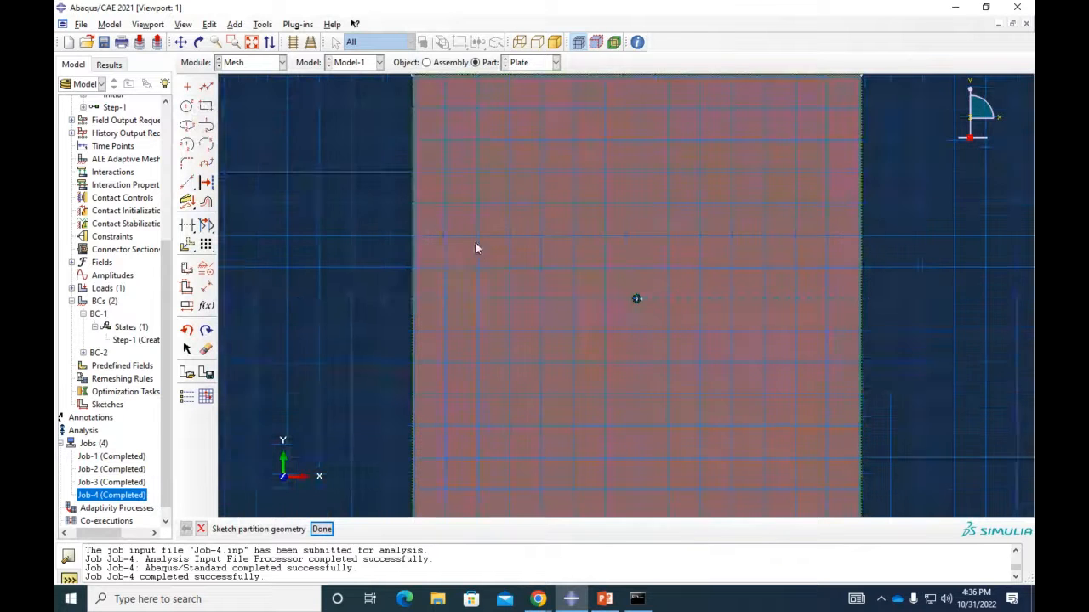
pyautogui.click(187, 107)
pyautogui.scroll(-4, 639, 302)
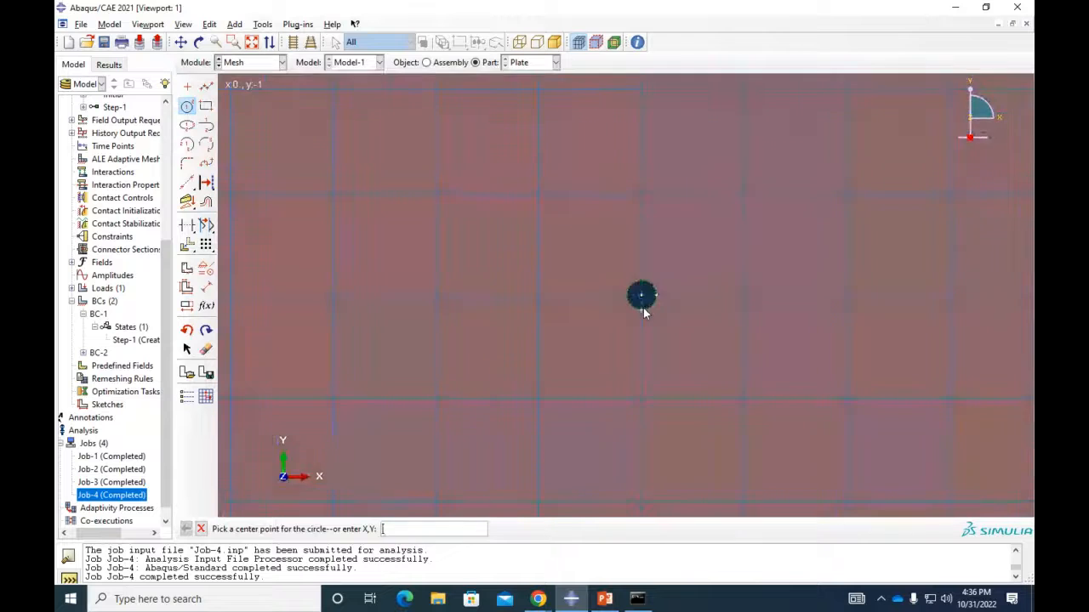
pyautogui.scroll(-2, 643, 308)
pyautogui.click(641, 290)
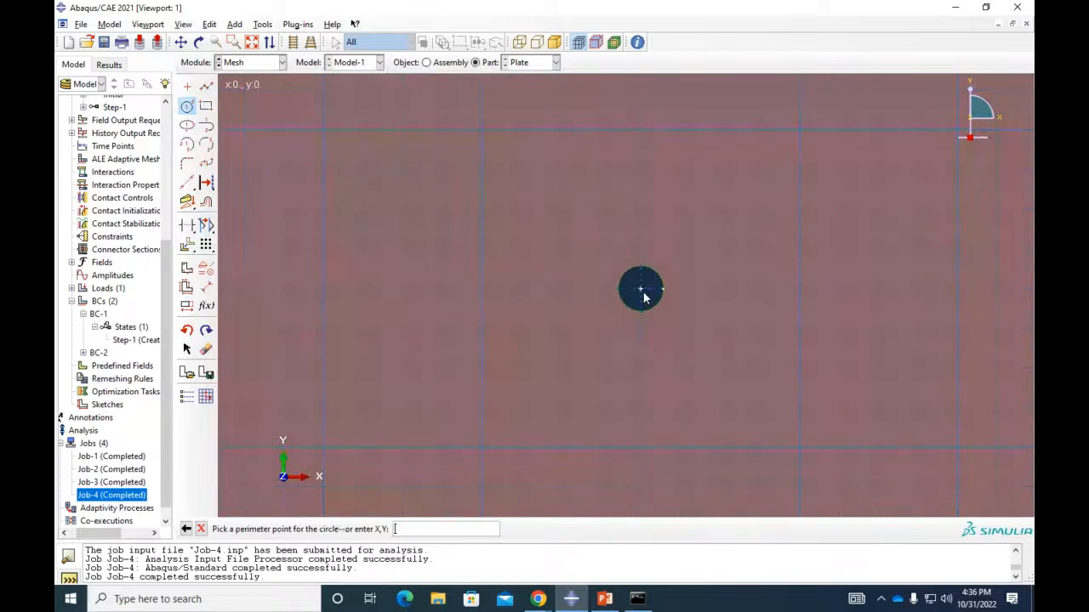
pyautogui.click(762, 289)
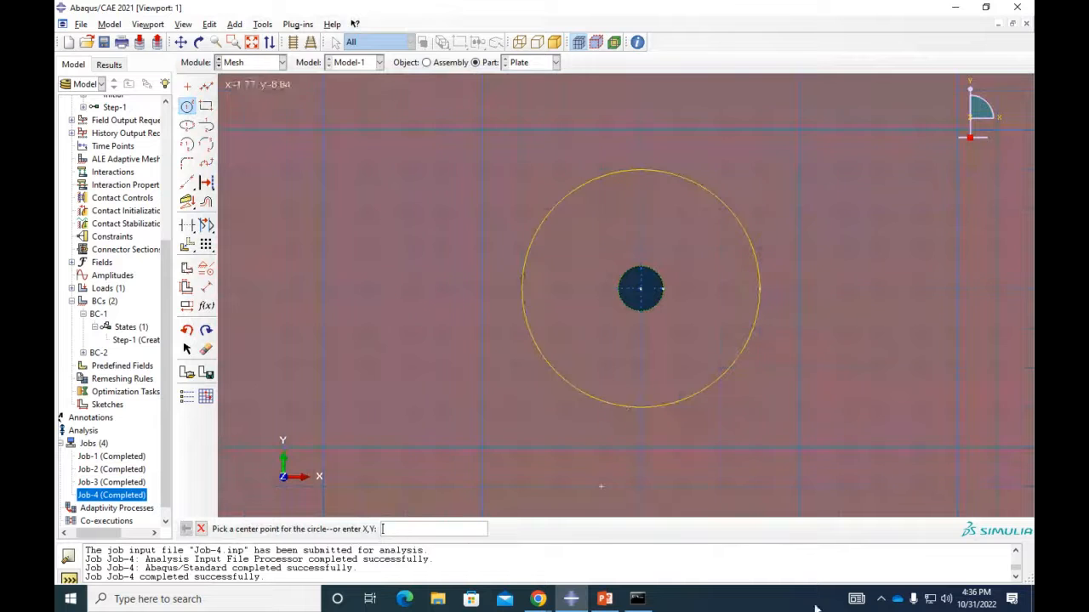
pyautogui.click(200, 529)
pyautogui.click(322, 530)
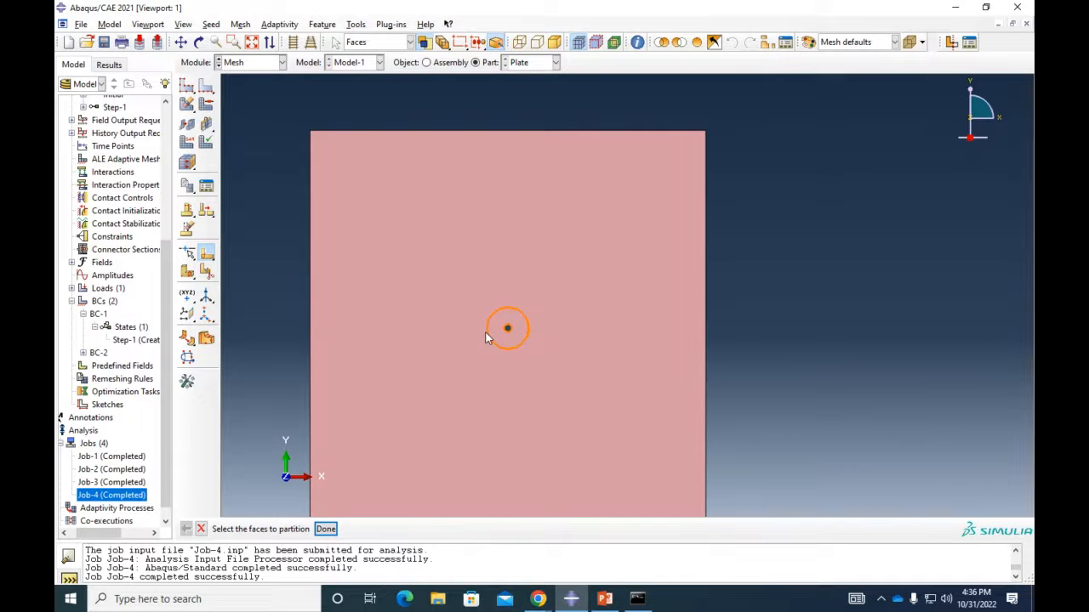
# Check the new partition by selecting the ring face around the hole
pyautogui.scroll(-2, 512, 339)
pyautogui.click(510, 304)
pyautogui.scroll(4, 510, 307)
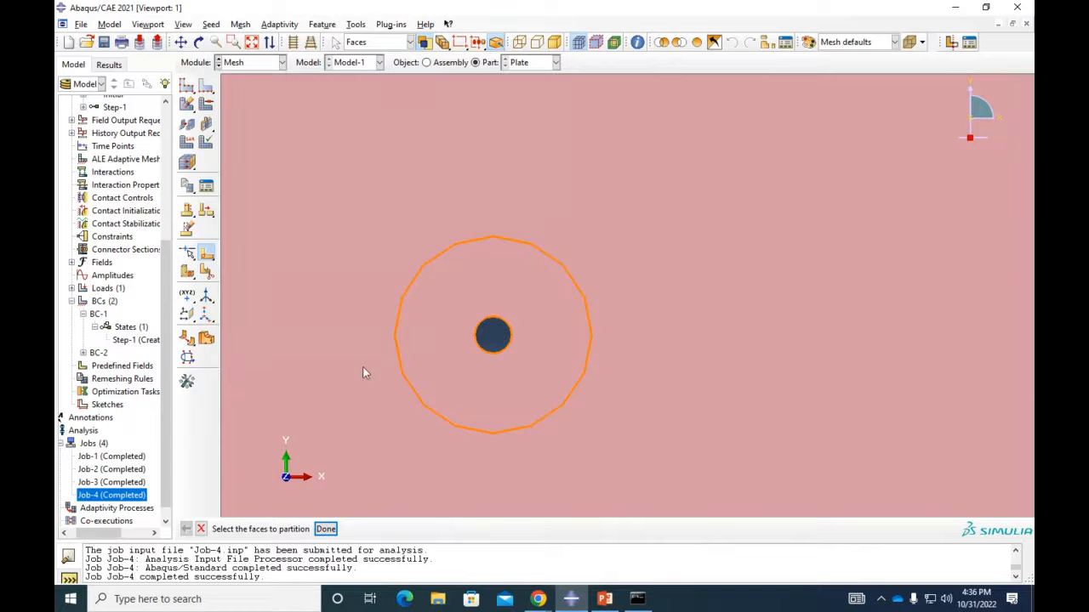
pyautogui.click(484, 356)
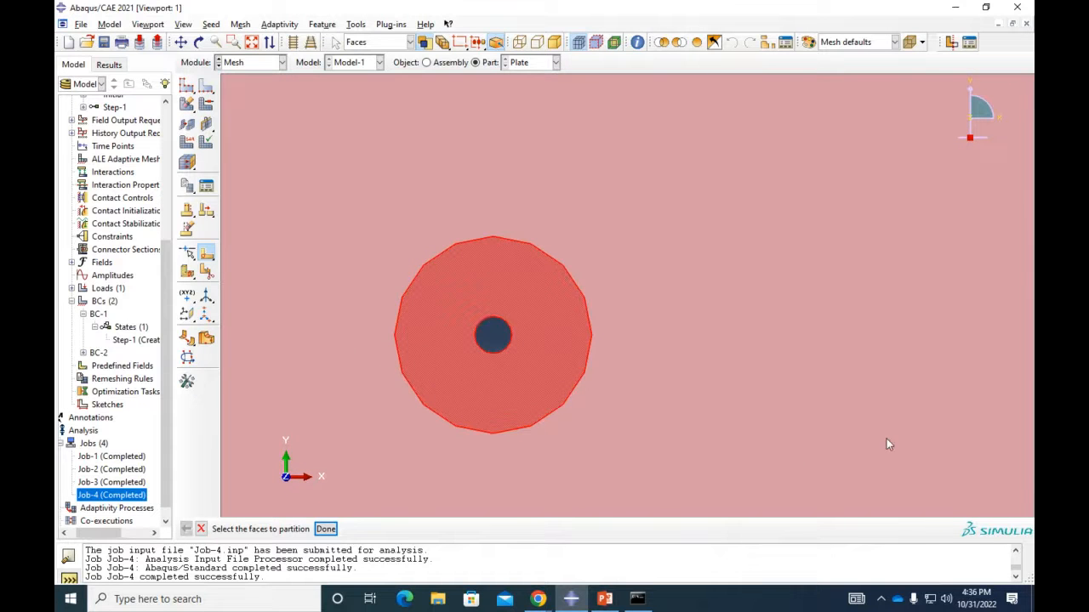
pyautogui.scroll(-8, 840, 426)
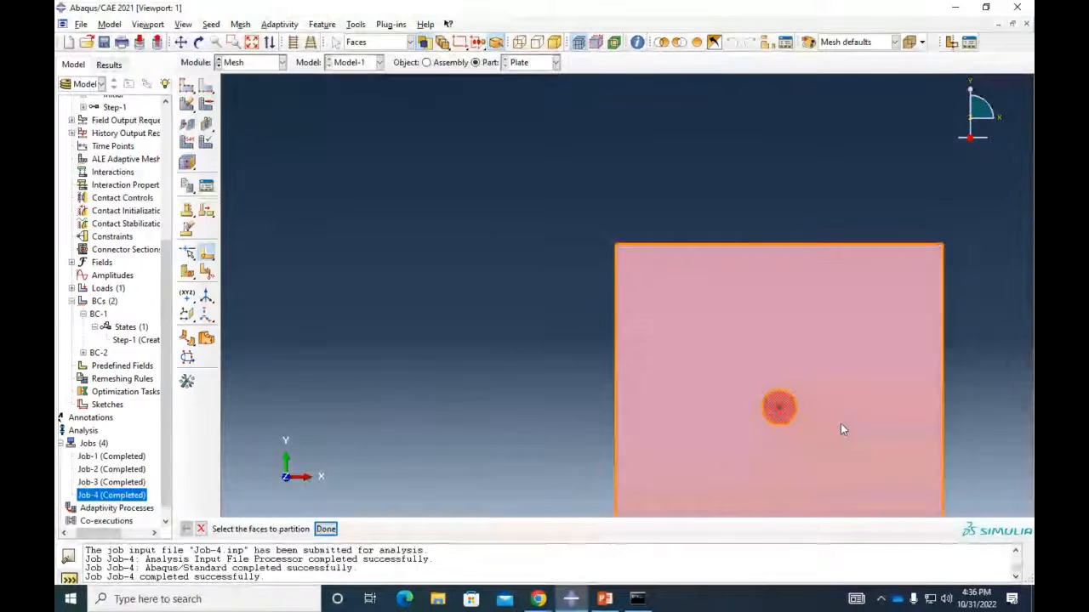
pyautogui.keyDown('ctrl'); pyautogui.keyDown('alt'); pyautogui.moveTo(841, 429); pyautogui.dragTo(621, 288, button='middle'); pyautogui.keyUp('alt'); pyautogui.keyUp('ctrl')
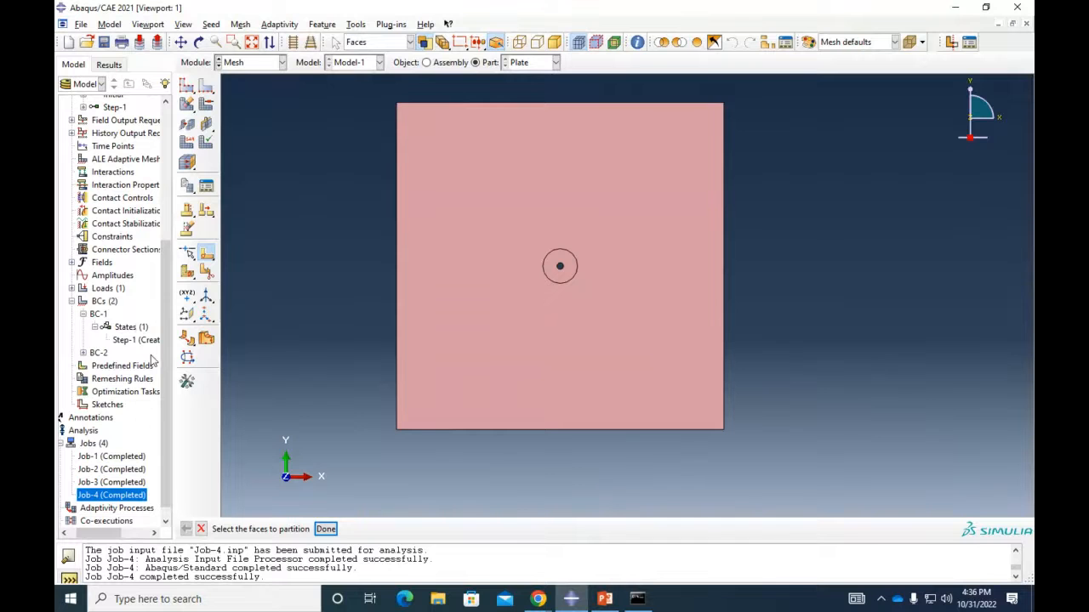
# Delete the circular face partition from the Plate part's features
pyautogui.moveTo(168, 284); pyautogui.dragTo(174, 176)
pyautogui.click(82, 187)
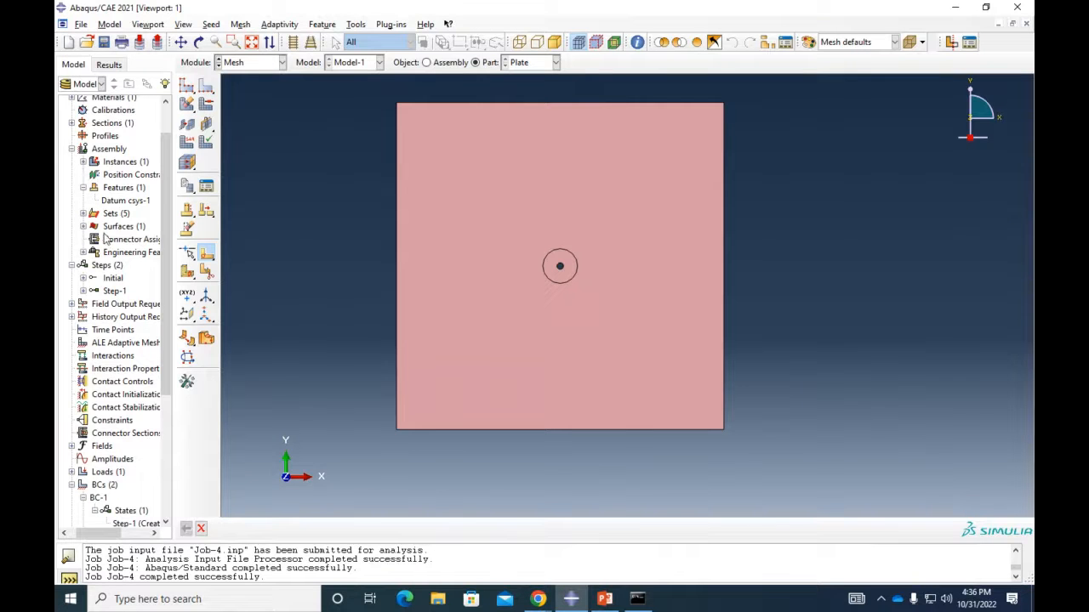
pyautogui.click(82, 161)
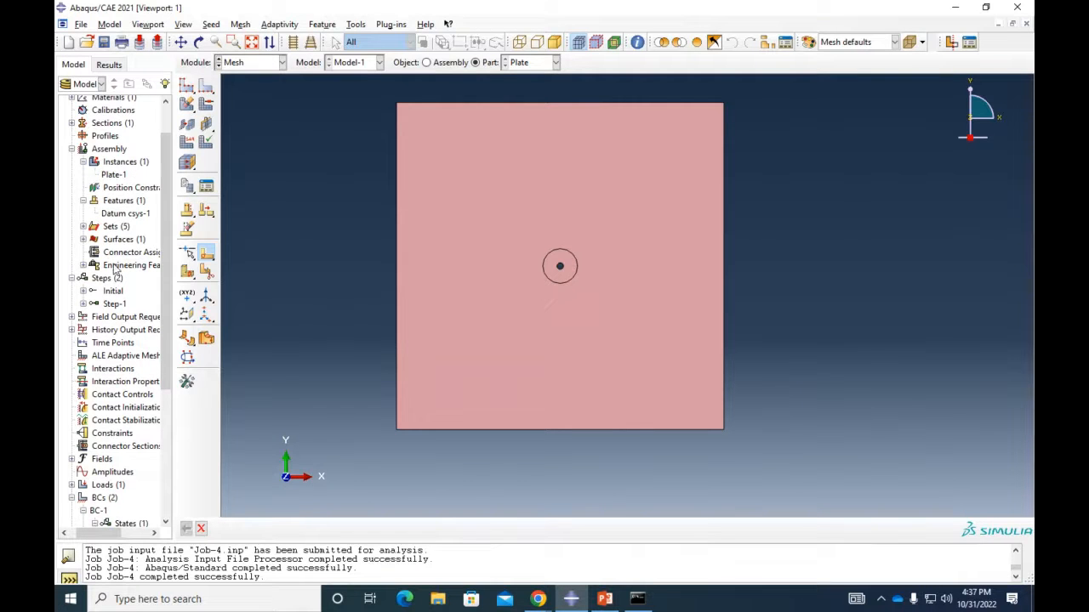
pyautogui.scroll(-5, 136, 349)
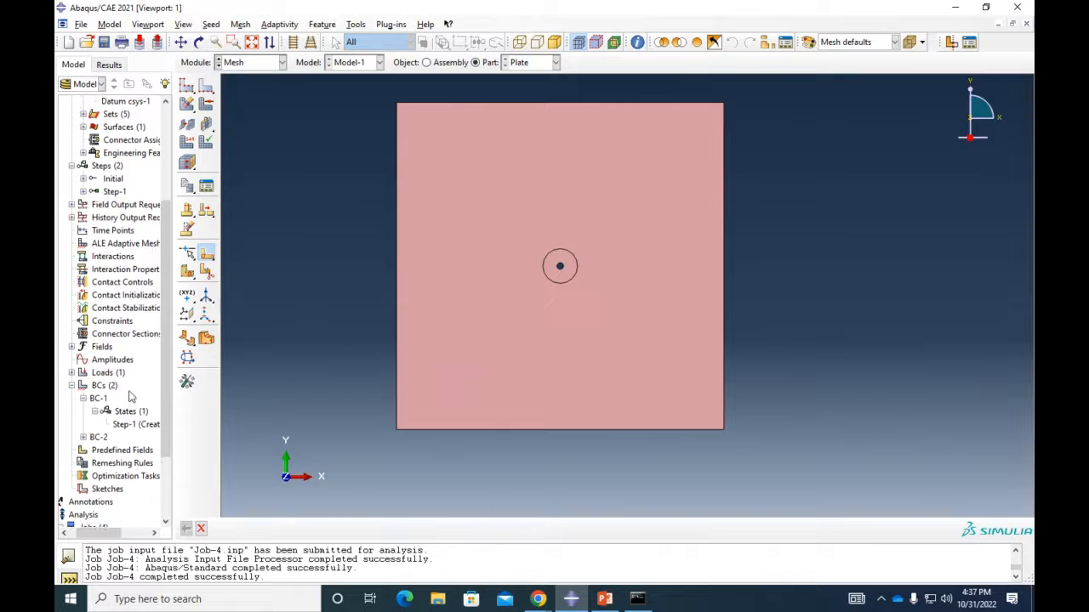
pyautogui.scroll(4, 130, 398)
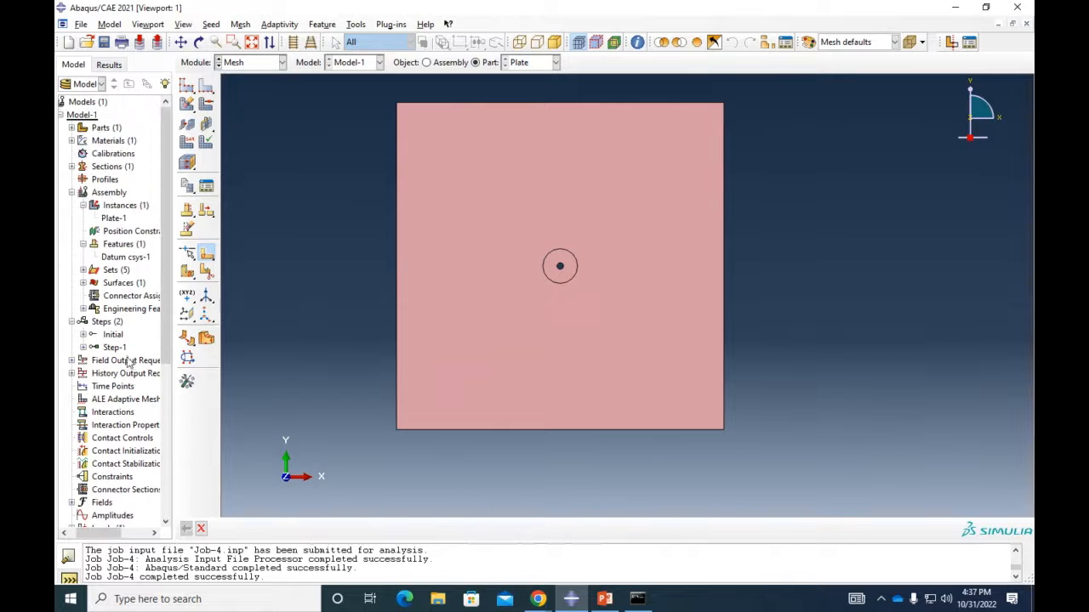
pyautogui.click(71, 128)
pyautogui.click(83, 141)
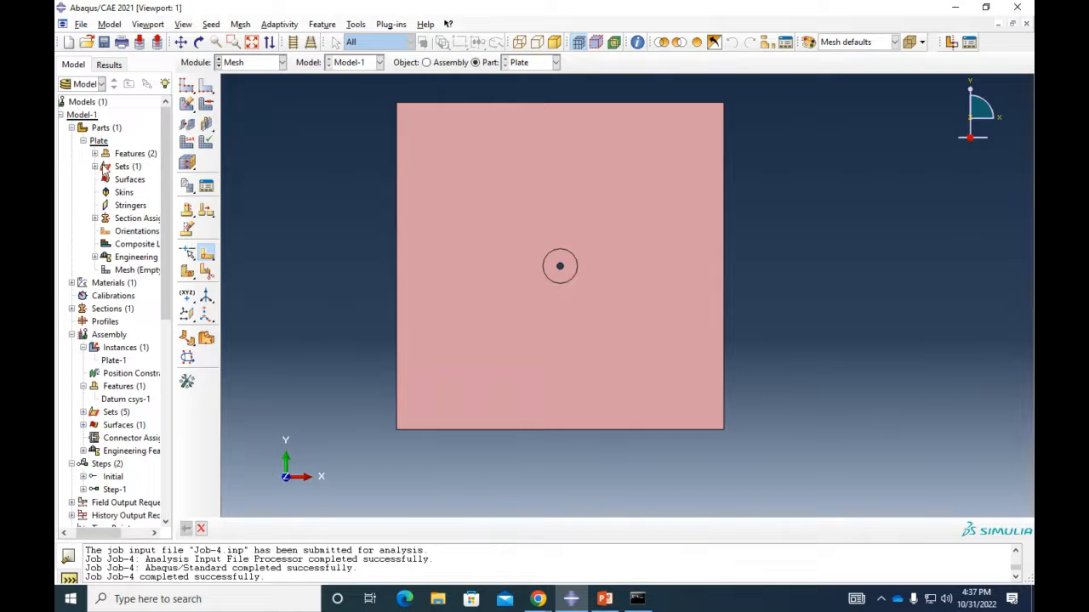
pyautogui.click(95, 154)
pyautogui.click(134, 180)
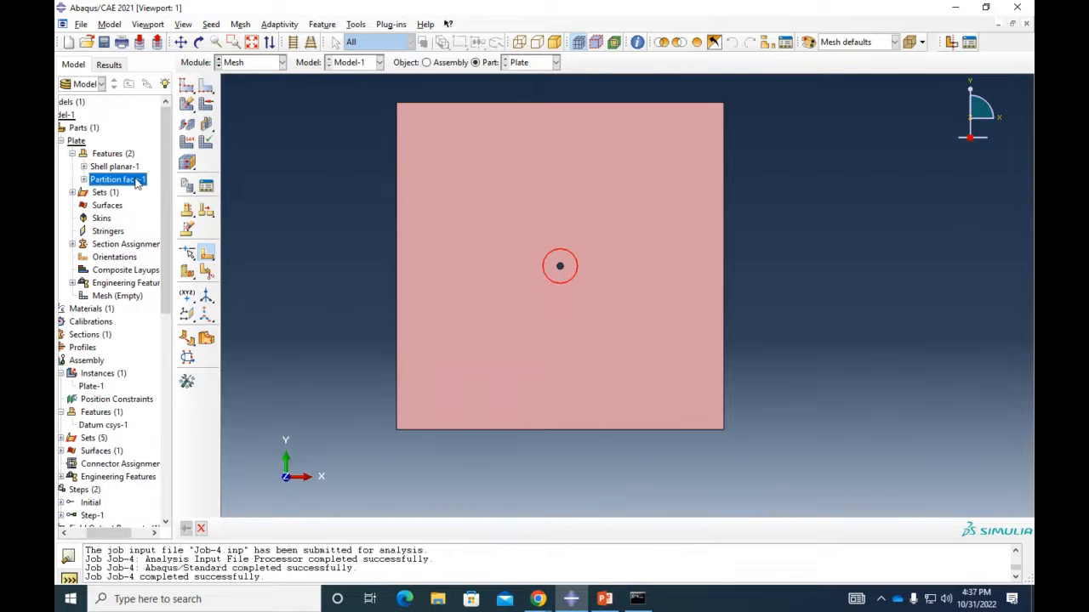
pyautogui.rightClick(136, 180)
pyautogui.click(165, 241)
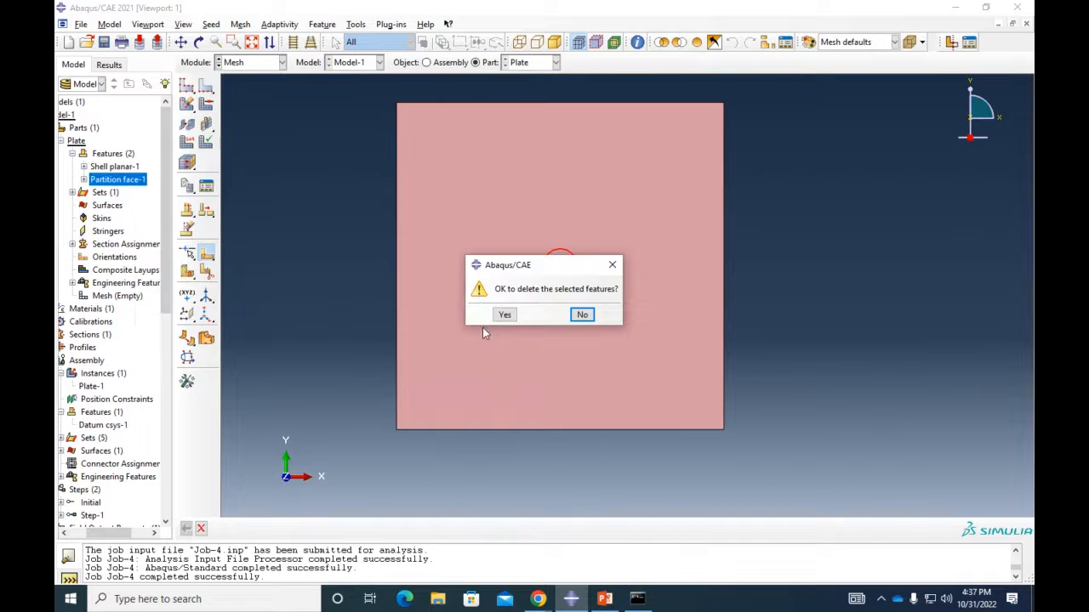
pyautogui.click(504, 315)
# Start a new face partition sketch on the plate and draw a circle of about 7.07 radius centred on the hole
pyautogui.click(206, 254)
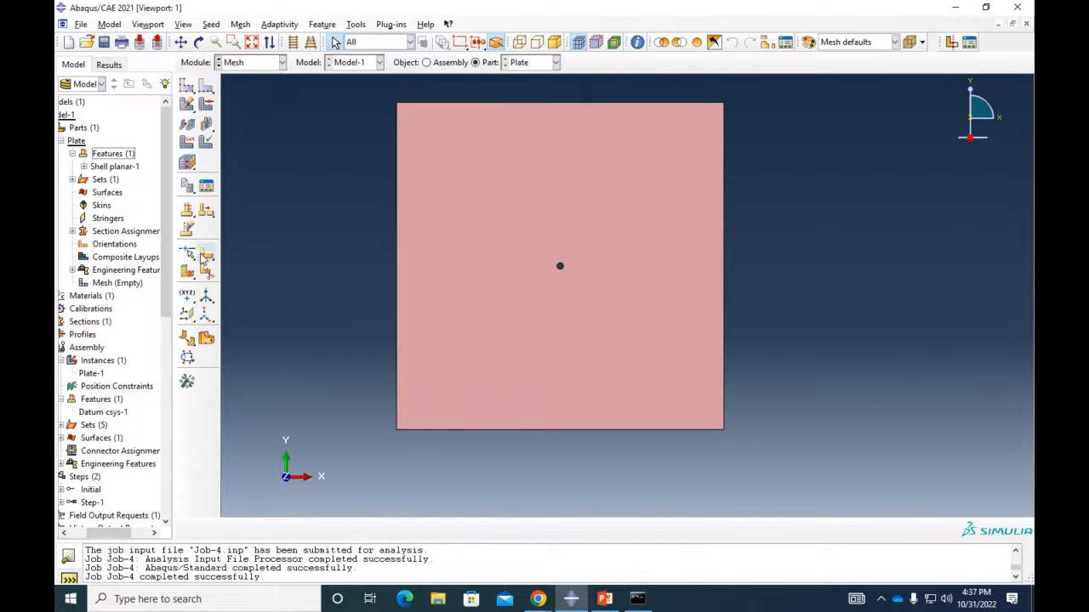
pyautogui.click(186, 106)
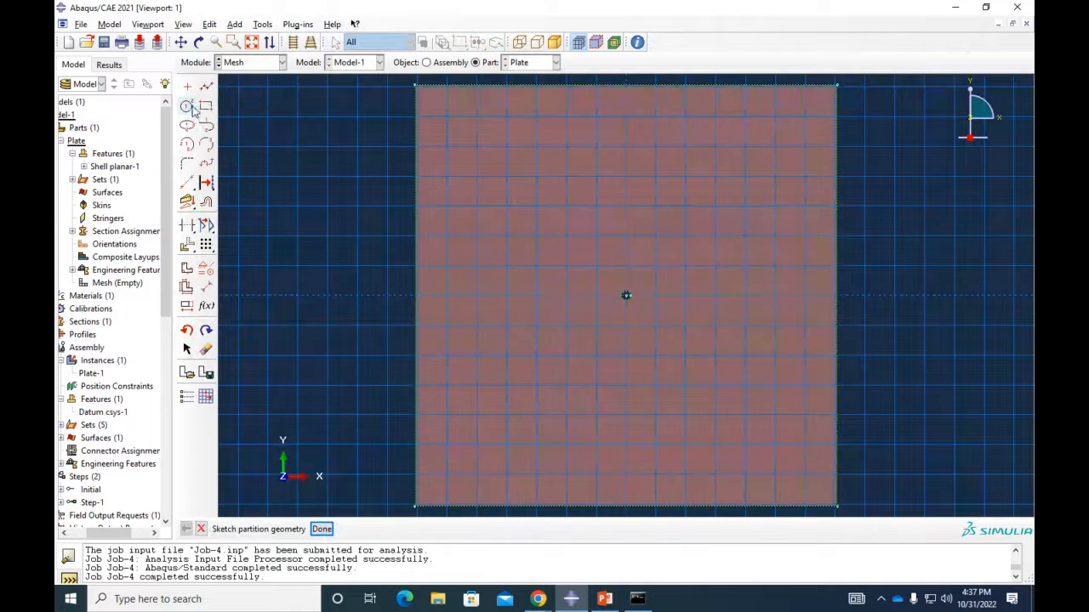
pyautogui.scroll(5, 635, 307)
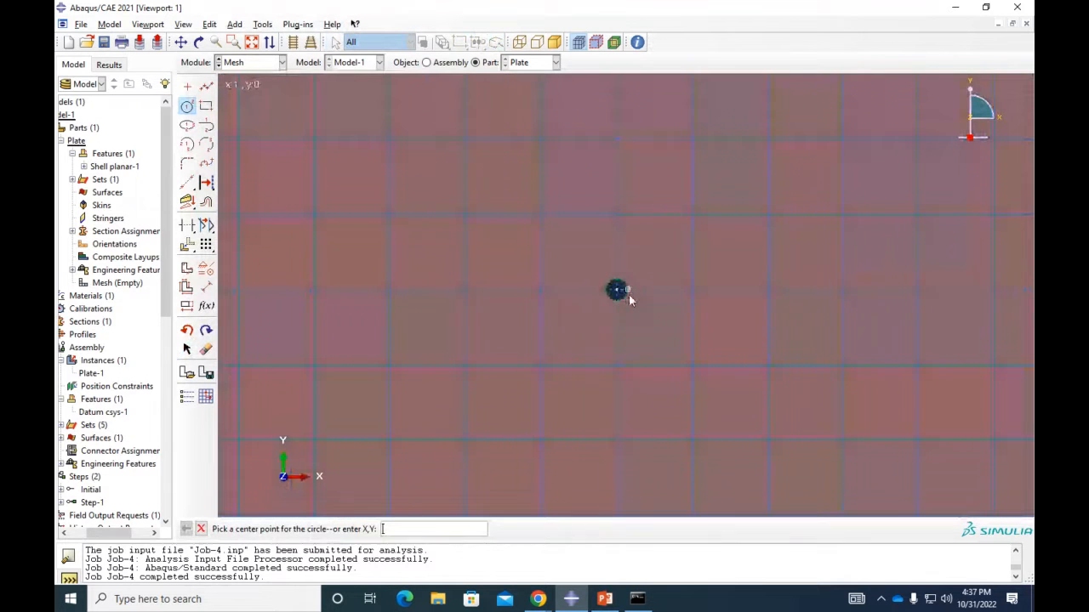
pyautogui.click(619, 291)
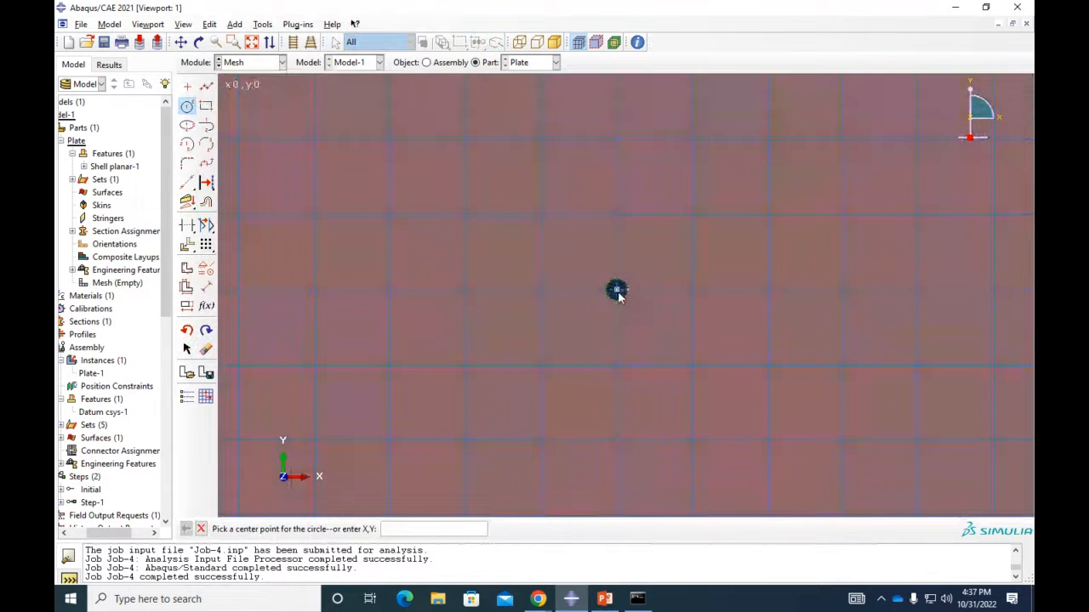
pyautogui.click(692, 291)
pyautogui.scroll(-6, 686, 302)
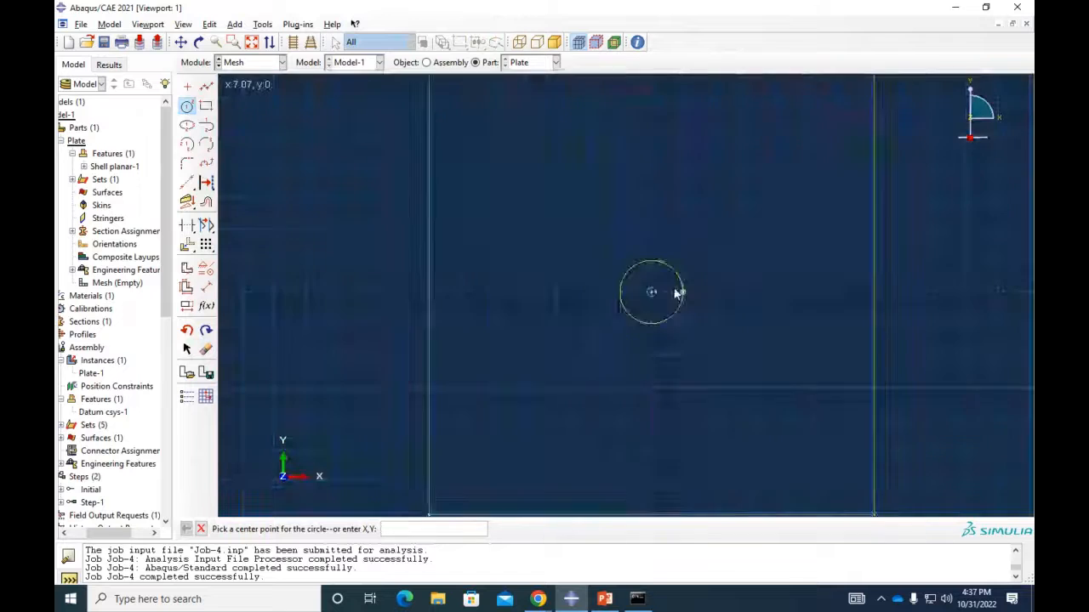
pyautogui.keyDown('ctrl'); pyautogui.keyDown('alt'); pyautogui.moveTo(676, 335); pyautogui.dragTo(636, 323, button='middle'); pyautogui.keyUp('alt'); pyautogui.keyUp('ctrl')
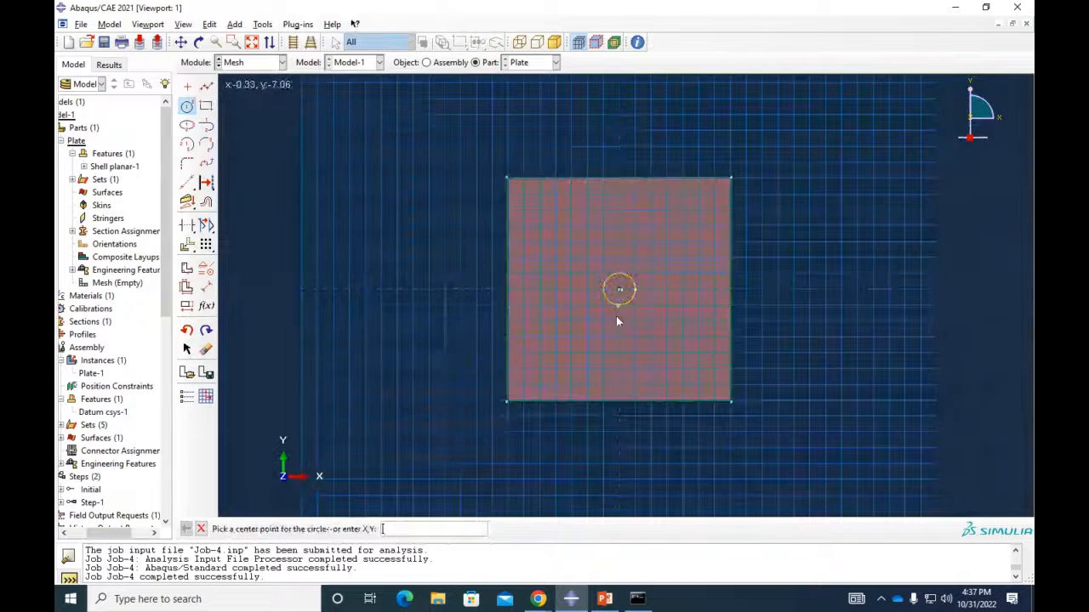
# Draw a vertical line through the hole's centre from the plate's upper edge to its lower edge
pyautogui.click(206, 86)
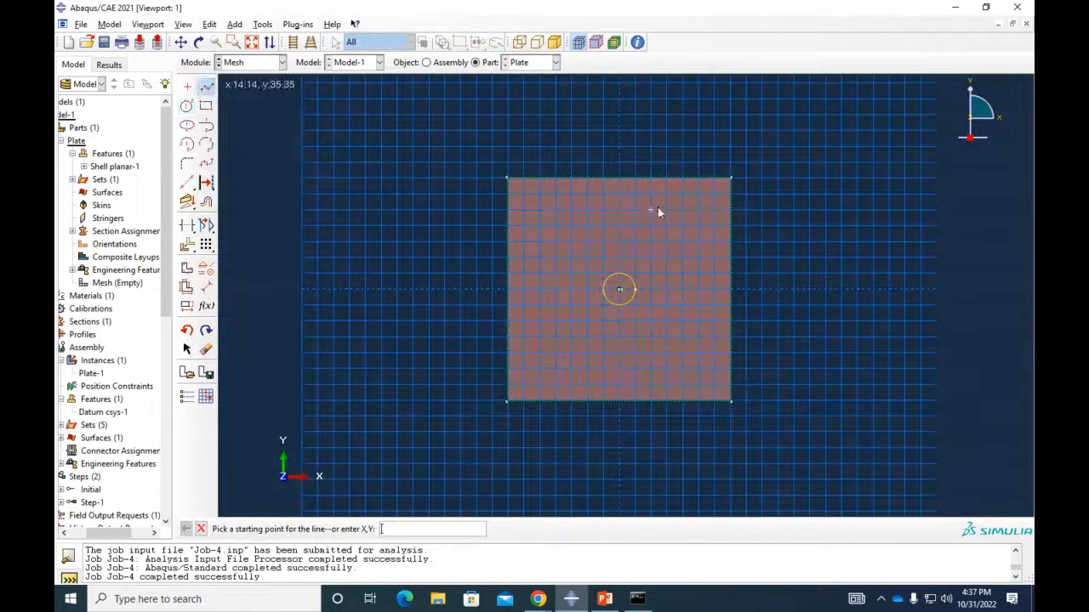
pyautogui.click(619, 179)
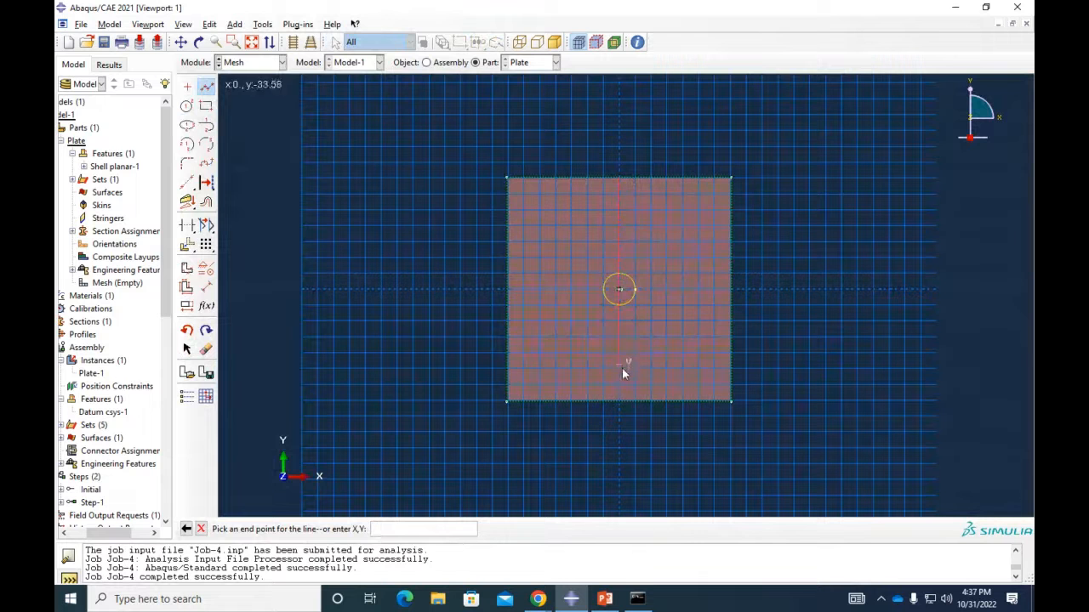
pyautogui.click(620, 399)
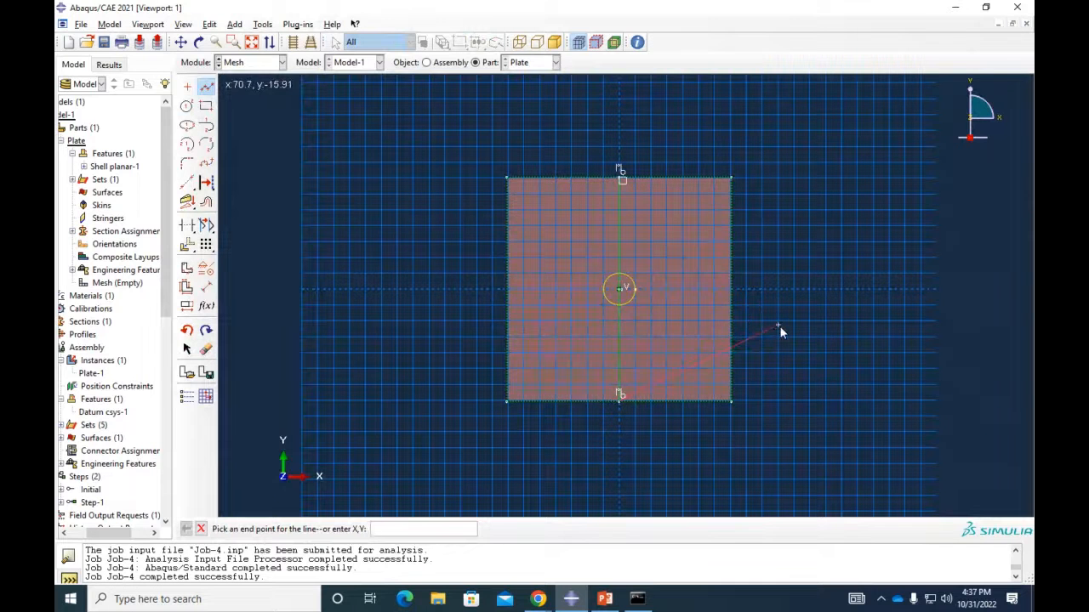
pyautogui.rightClick(779, 326)
pyautogui.press('Escape')
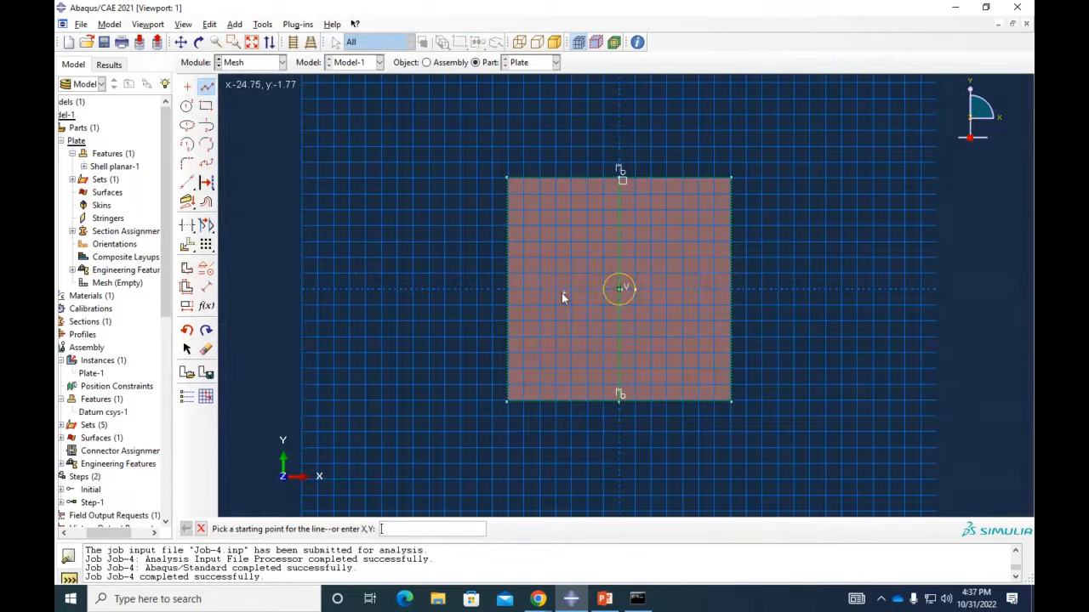
# Draw a horizontal line through the hole's centre across the full plate and complete the face partition
pyautogui.click(509, 289)
pyautogui.click(730, 289)
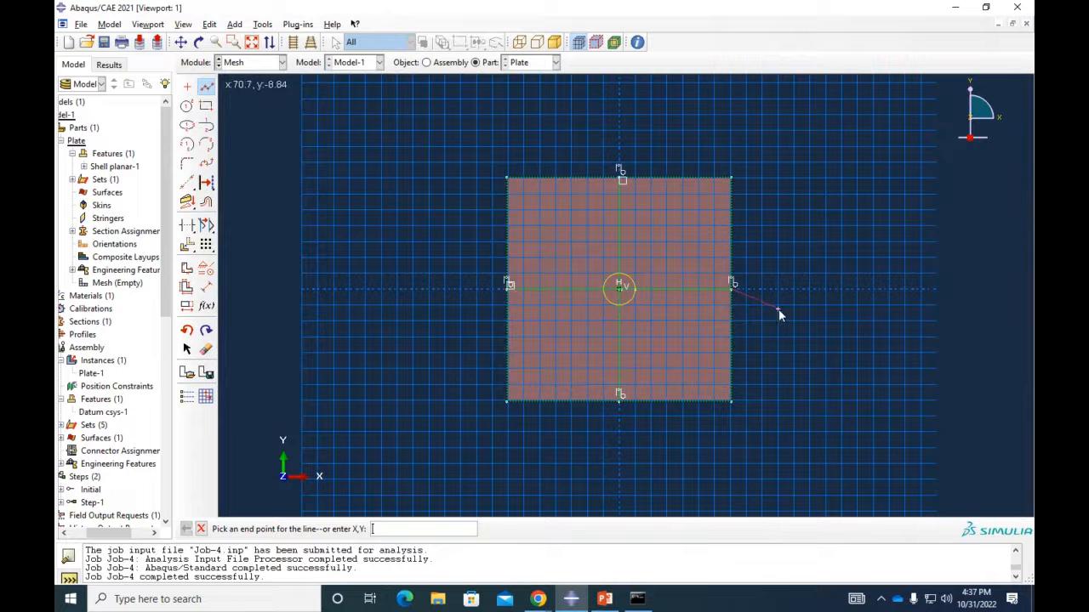
pyautogui.press('Escape')
pyautogui.scroll(2, 673, 313)
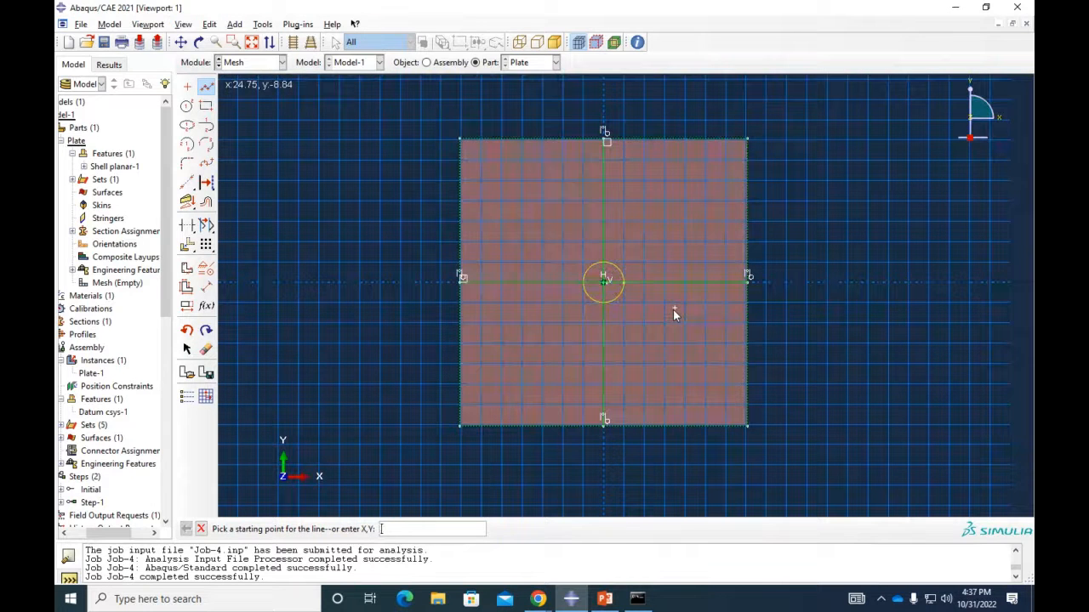
pyautogui.click(201, 529)
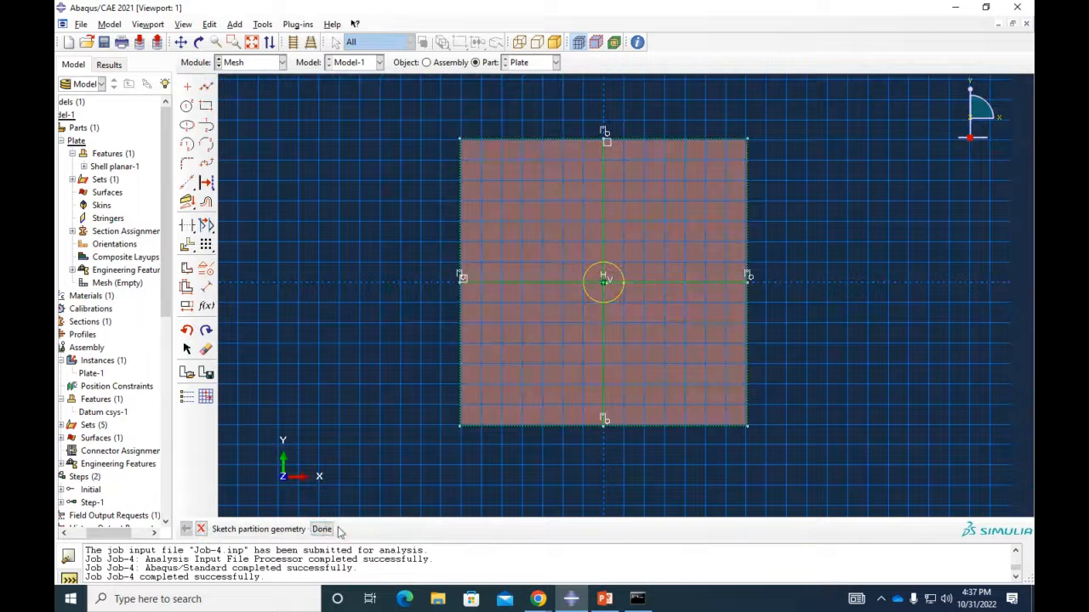
pyautogui.click(327, 529)
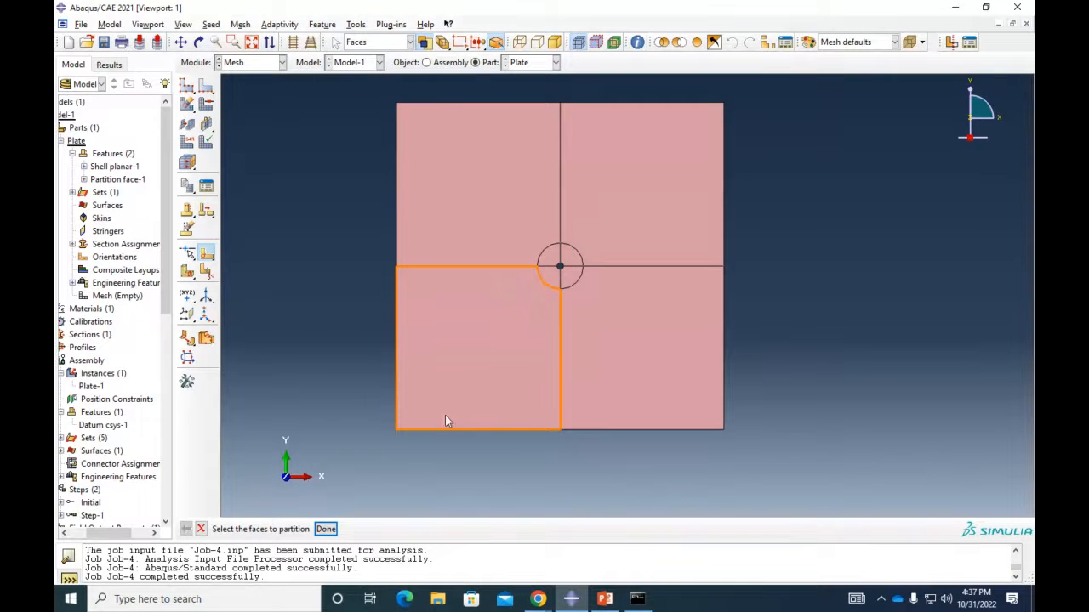
# Delete the local seeds from the hole's circular edge
pyautogui.click(205, 90)
pyautogui.scroll(5, 563, 269)
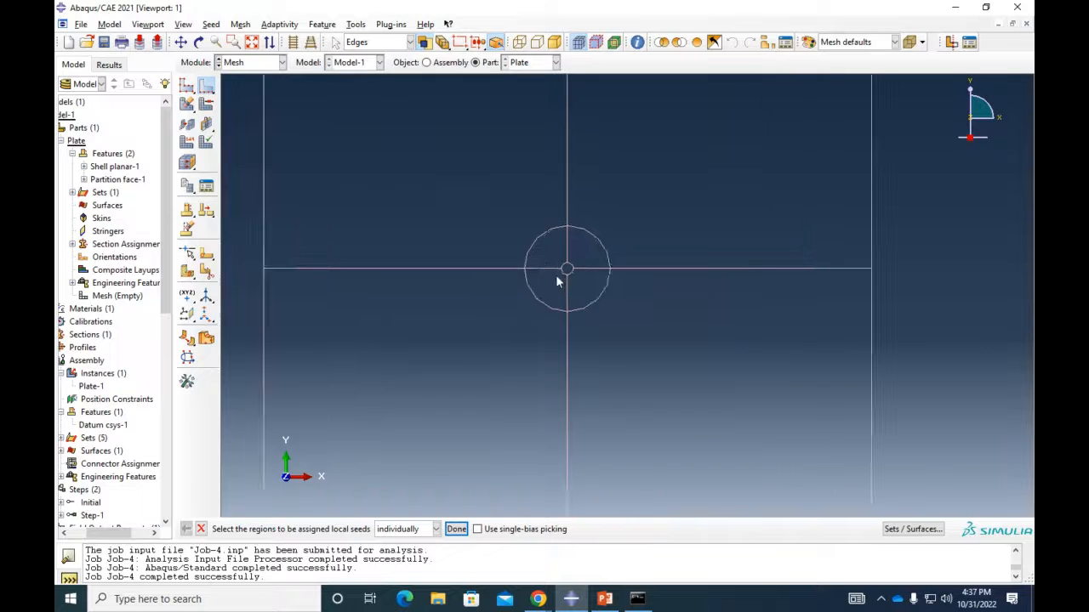
pyautogui.scroll(4, 575, 272)
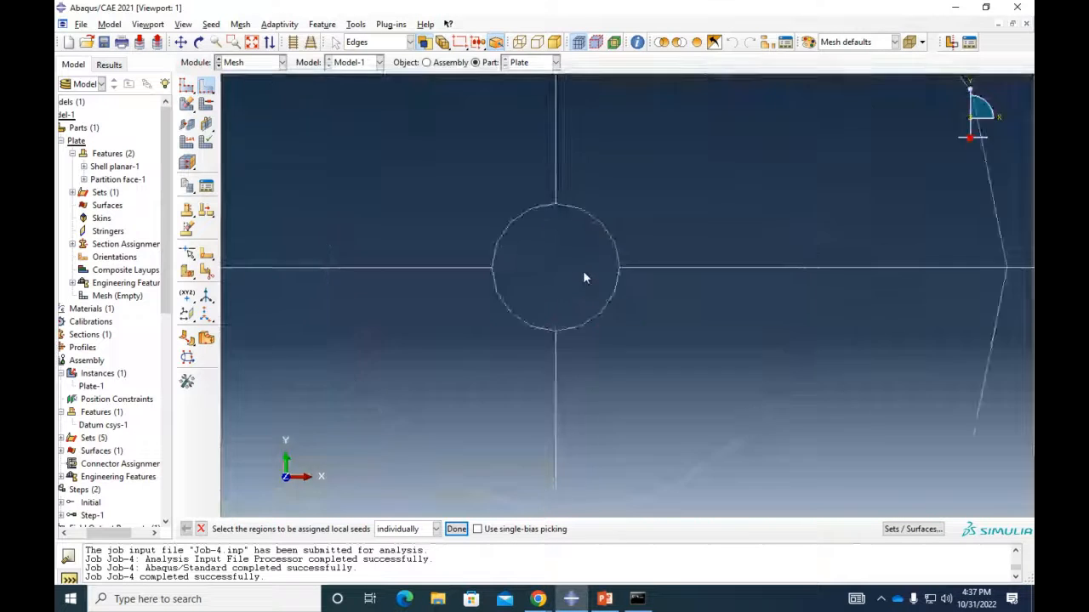
pyautogui.scroll(-8, 583, 270)
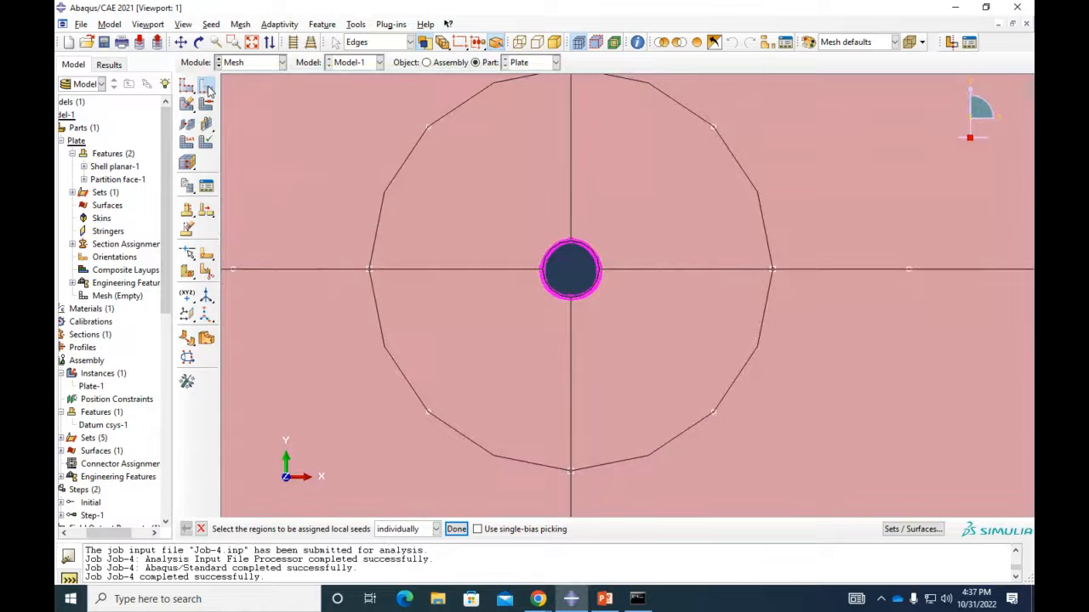
pyautogui.moveTo(207, 87); pyautogui.dragTo(245, 88)
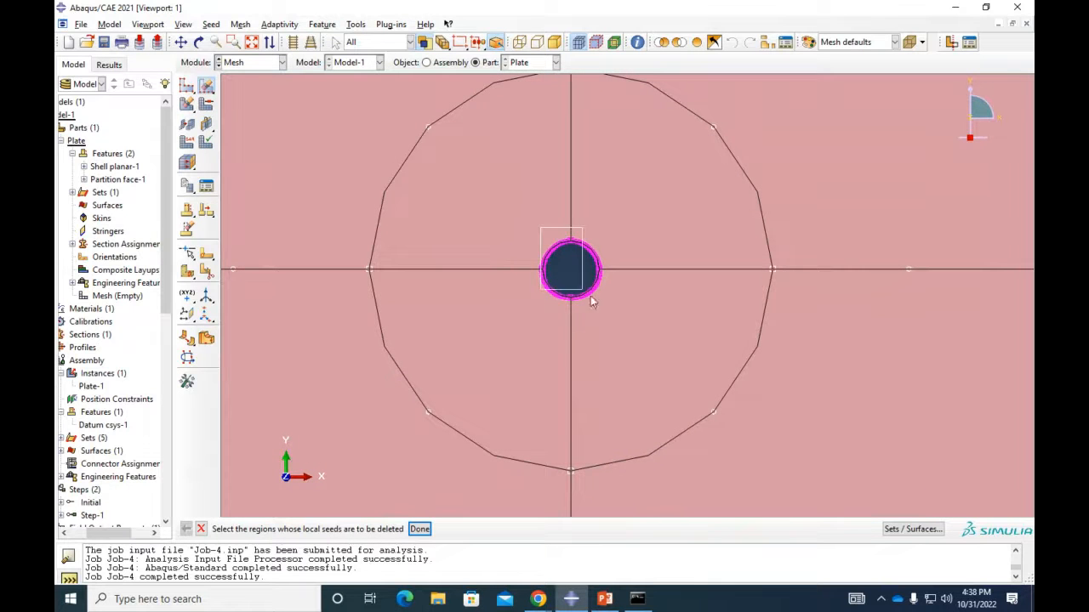
pyautogui.click(621, 304)
pyautogui.click(419, 529)
pyautogui.scroll(-5, 519, 440)
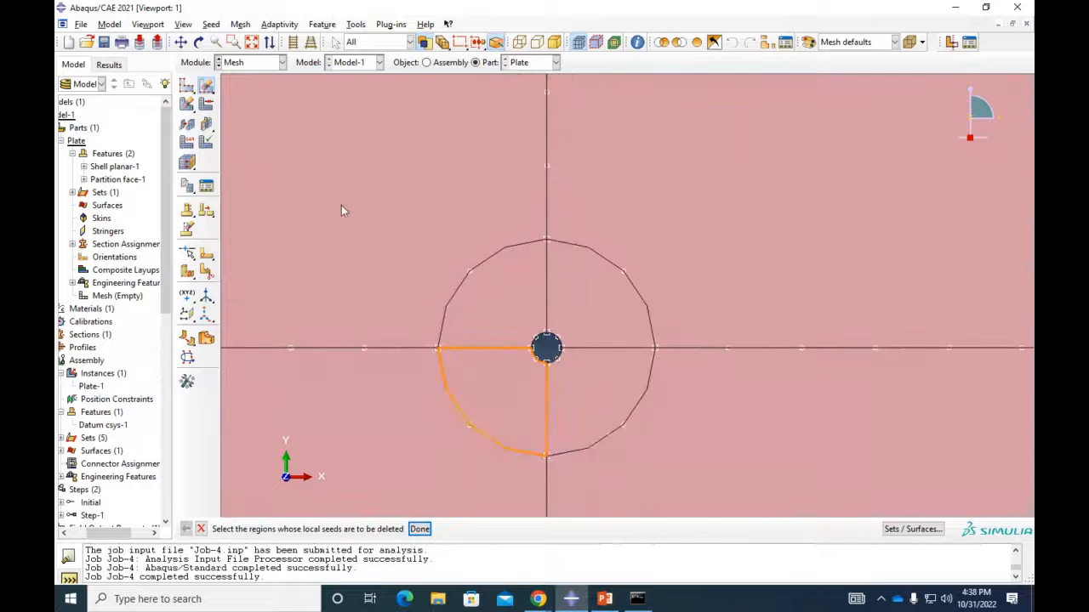
# Seed the whole plate with an approximate global size of 2
pyautogui.click(327, 205)
pyautogui.scroll(-10, 323, 208)
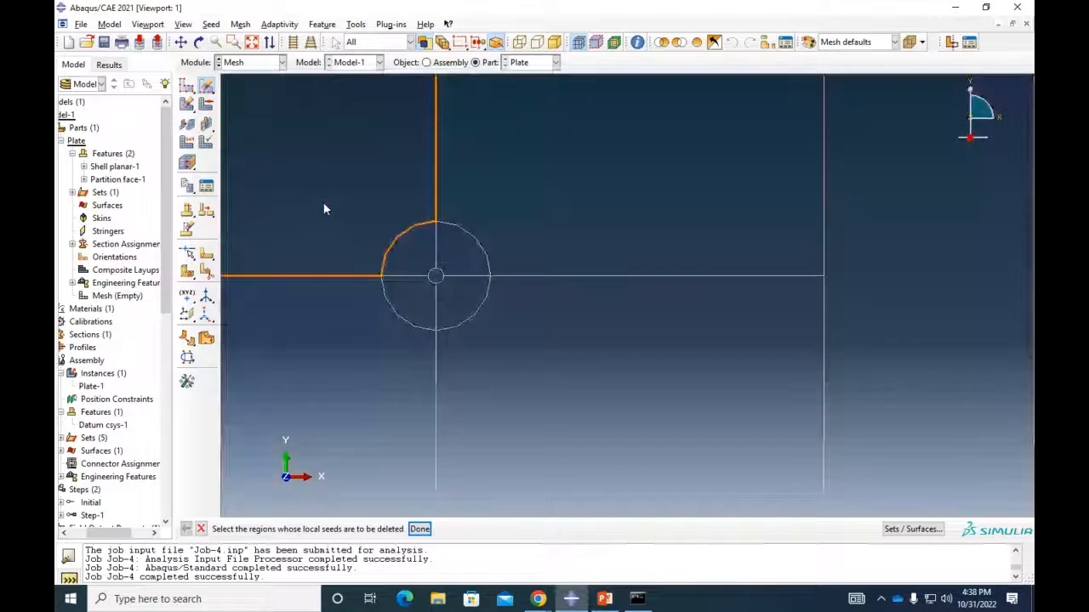
pyautogui.keyDown('ctrl'); pyautogui.keyDown('alt'); pyautogui.moveTo(345, 209); pyautogui.dragTo(416, 221, button='middle'); pyautogui.keyUp('alt'); pyautogui.keyUp('ctrl')
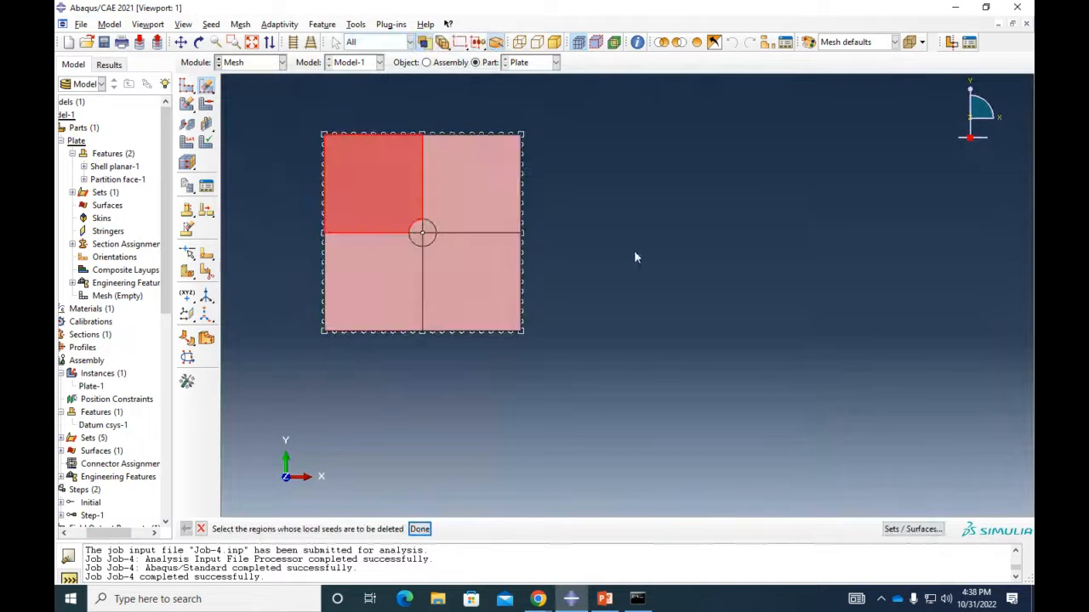
pyautogui.click(187, 85)
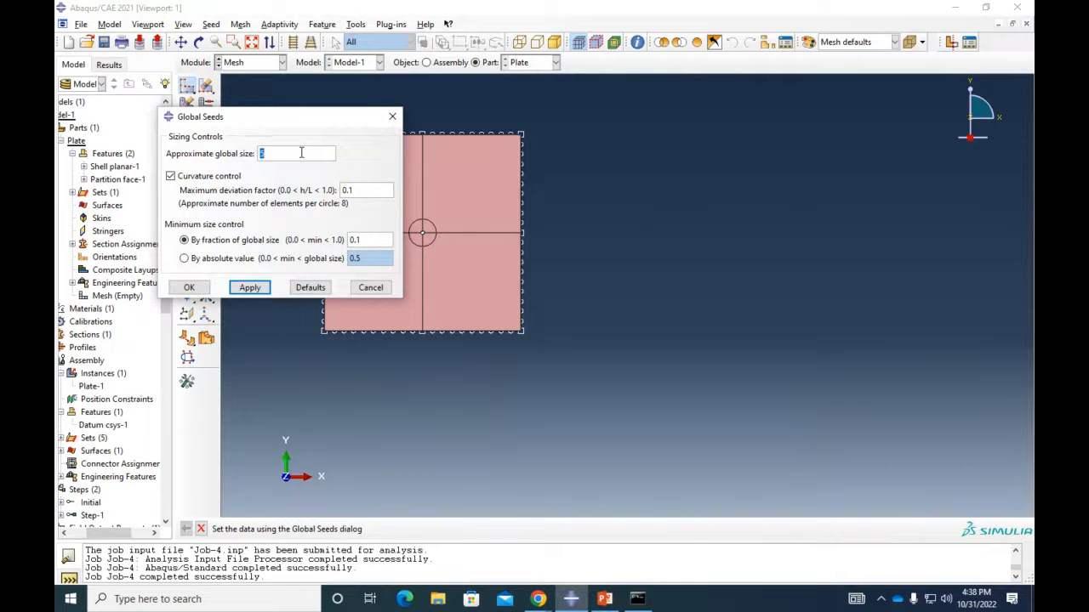
pyautogui.write('2')
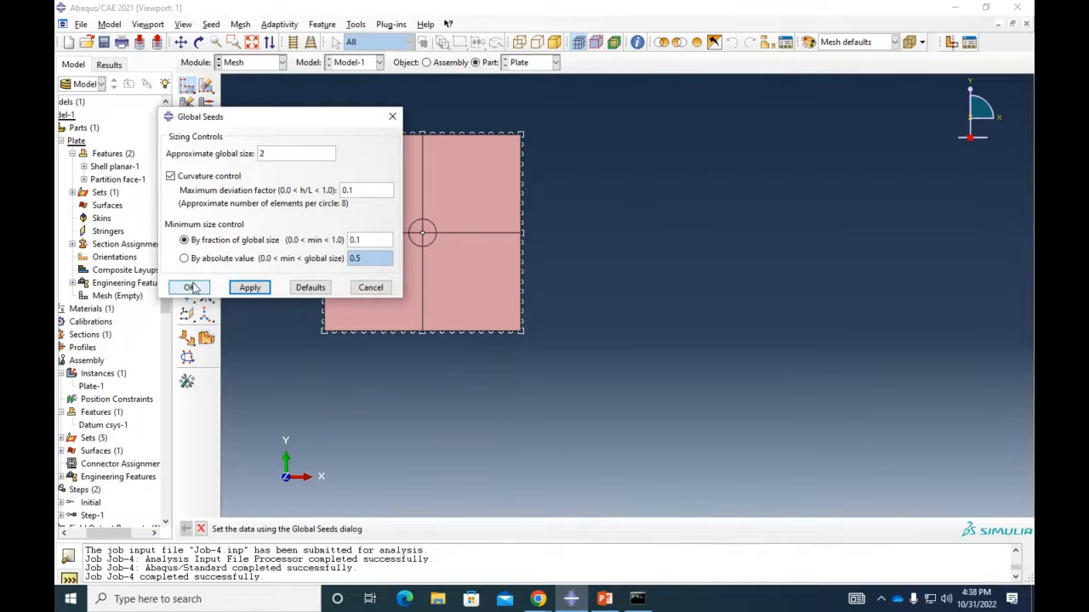
pyautogui.click(191, 288)
# Seed the edges of the partition circle, hole and cross lines inside the circle by size, with an approximate element size of 0.02
pyautogui.scroll(3, 358, 148)
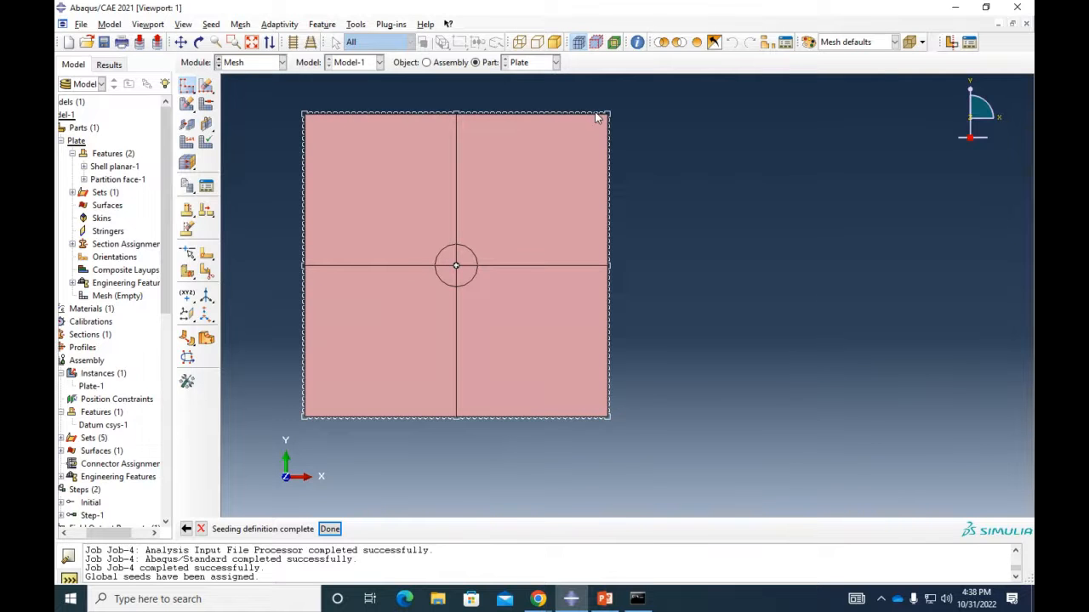
pyautogui.scroll(5, 436, 273)
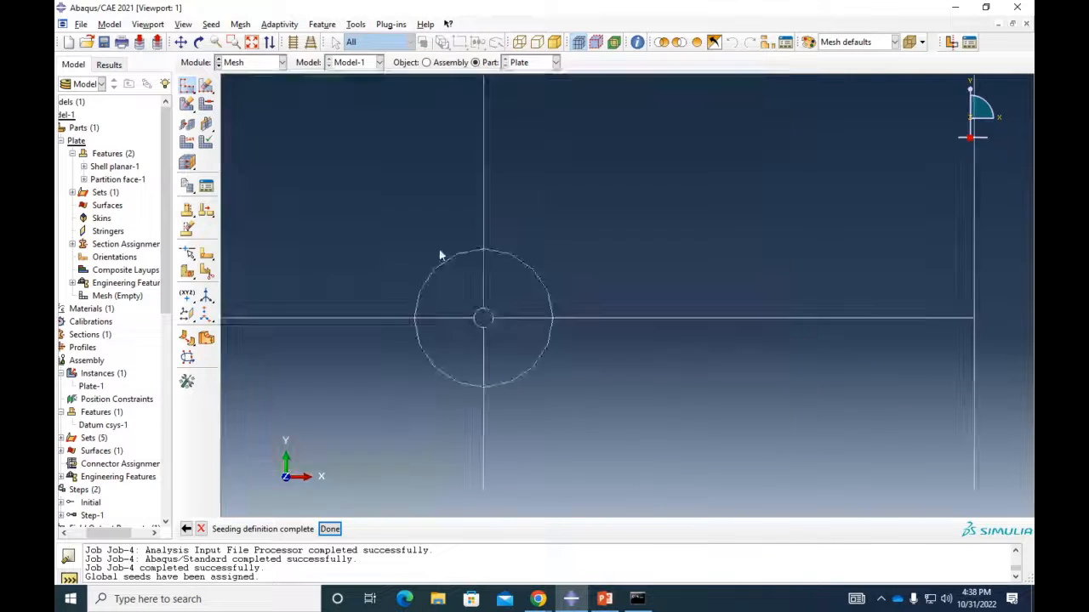
pyautogui.scroll(1, 450, 263)
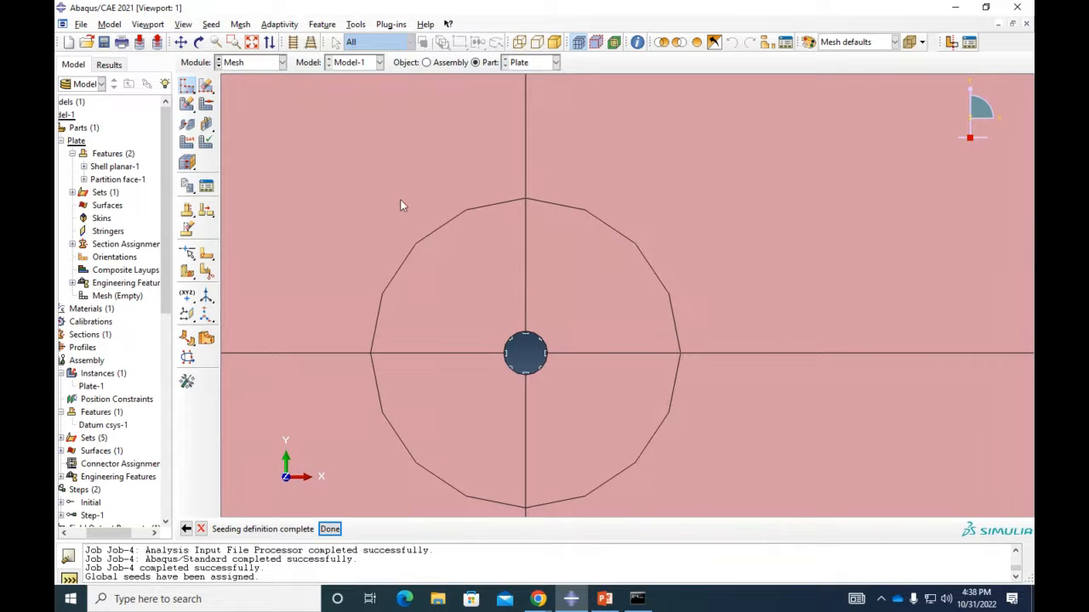
pyautogui.click(206, 88)
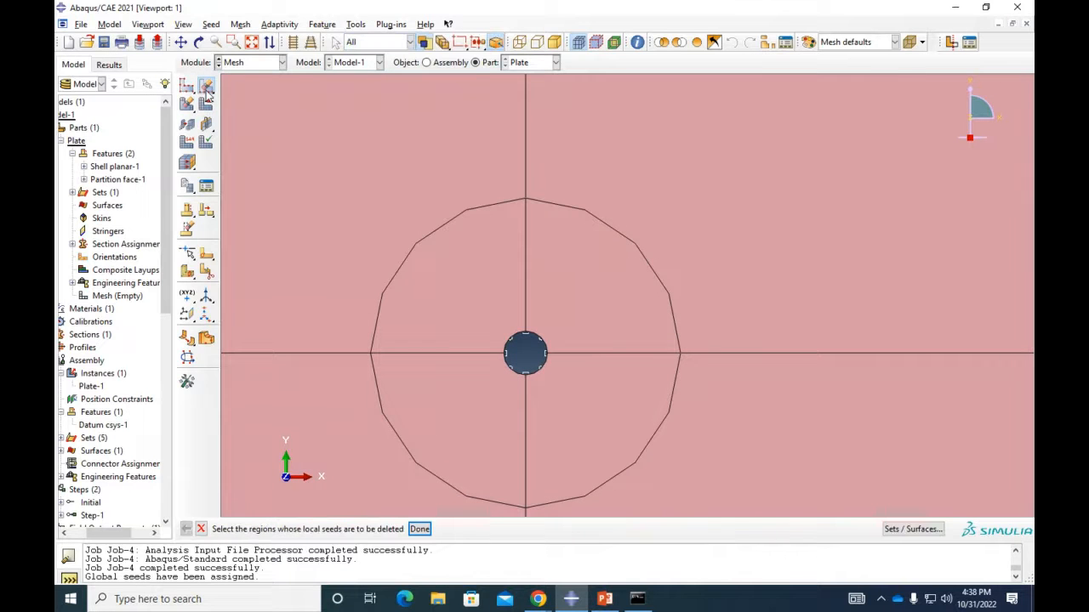
pyautogui.click(225, 88)
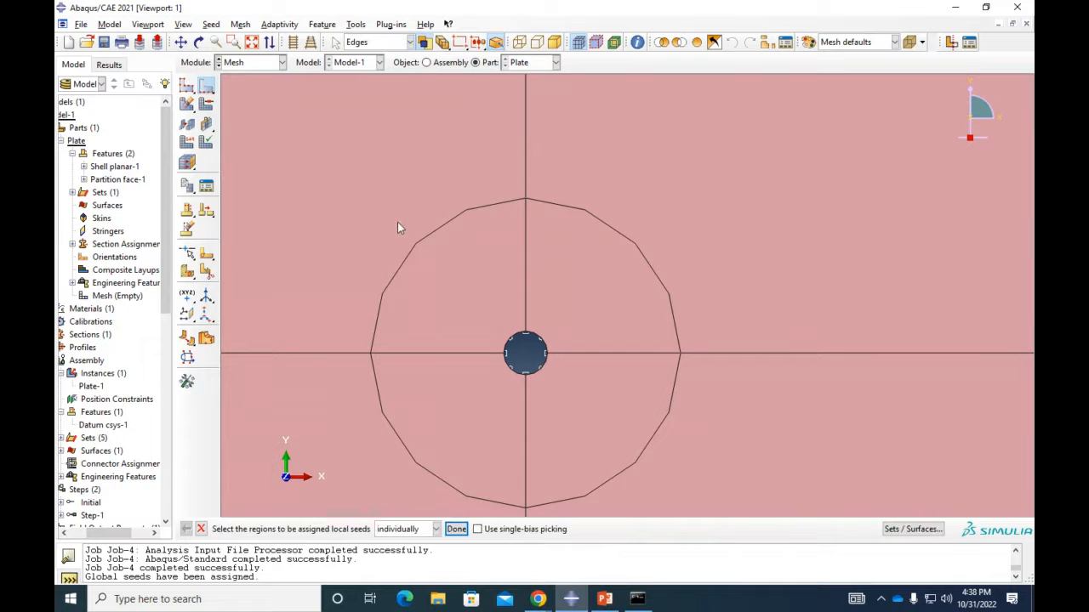
pyautogui.moveTo(398, 216); pyautogui.dragTo(669, 482)
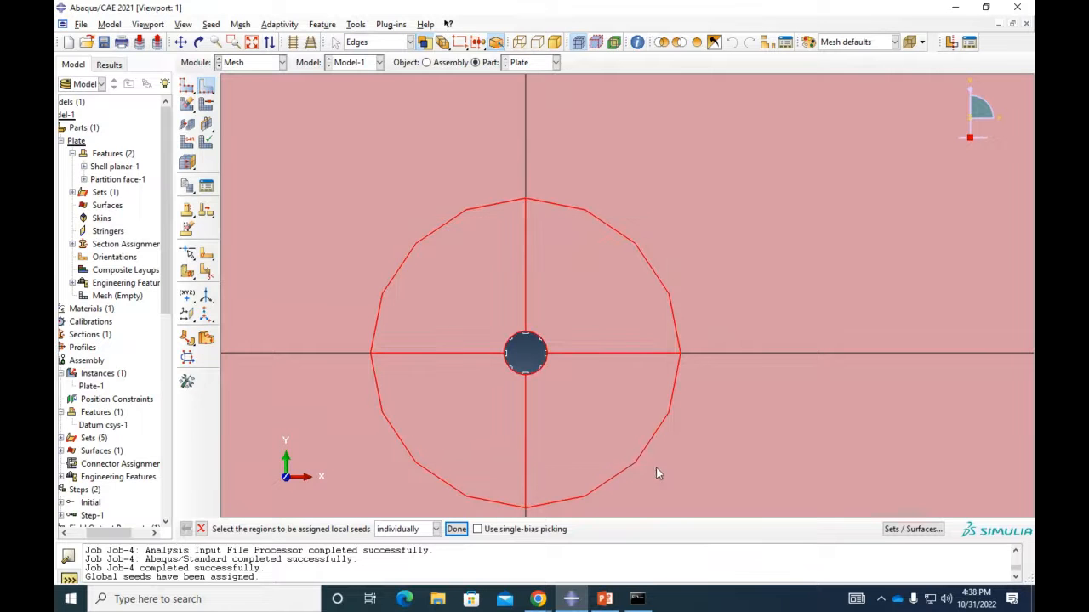
pyautogui.keyDown('ctrl'); pyautogui.keyDown('alt'); pyautogui.moveTo(486, 429); pyautogui.dragTo(472, 346, button='middle'); pyautogui.keyUp('alt'); pyautogui.keyUp('ctrl')
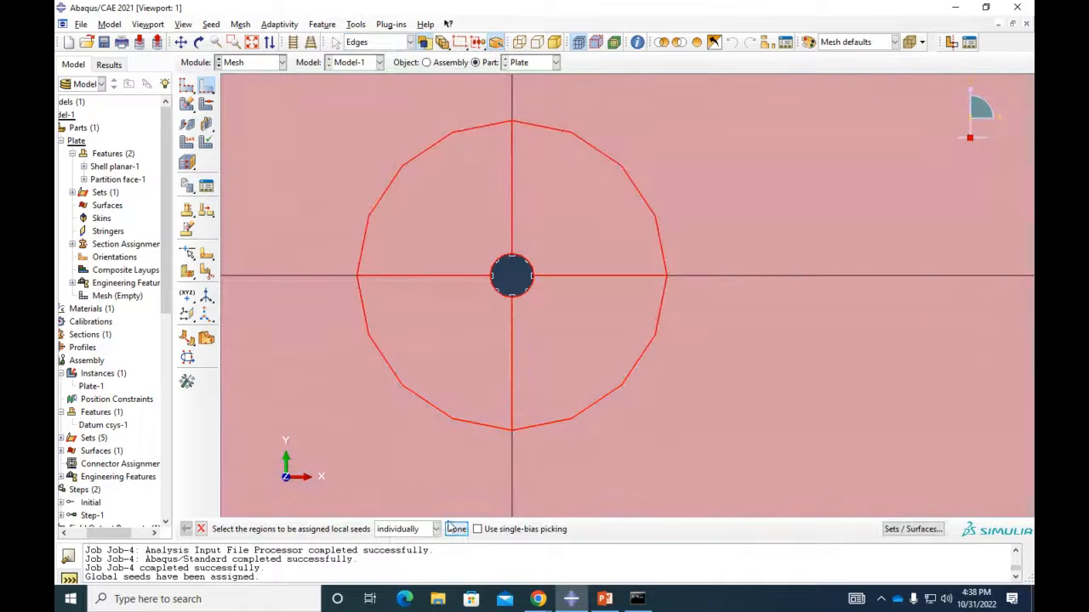
pyautogui.click(457, 529)
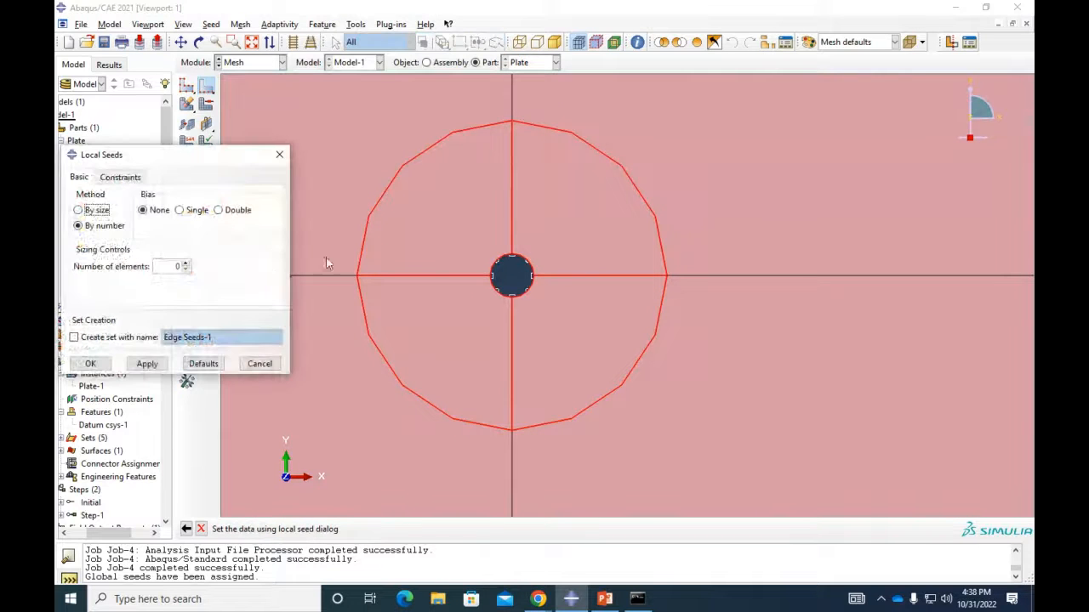
pyautogui.click(82, 210)
pyautogui.doubleClick(193, 267)
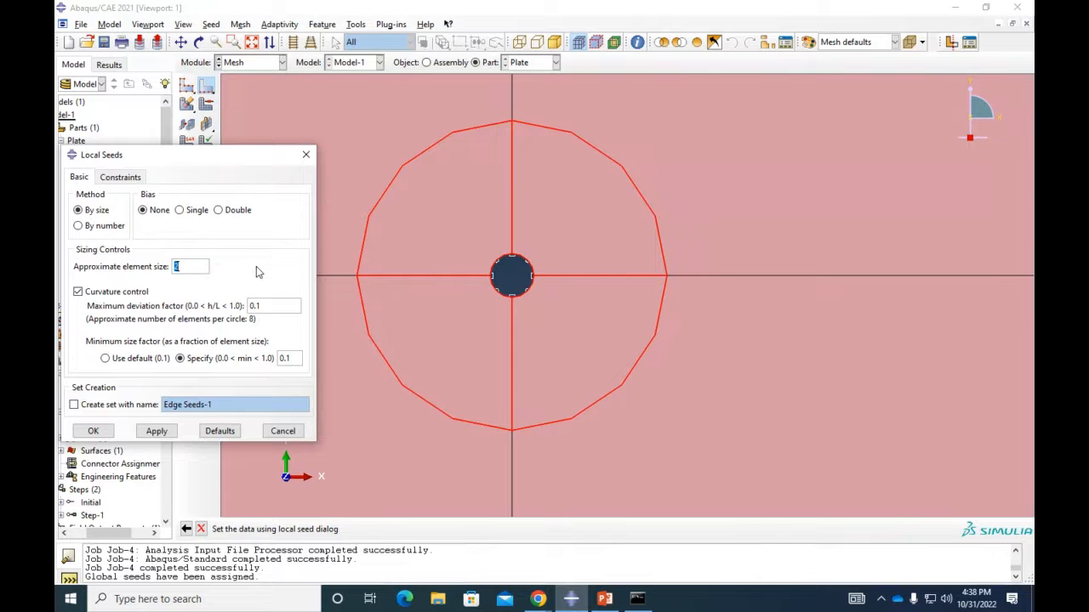
pyautogui.write('0.02')
pyautogui.click(154, 431)
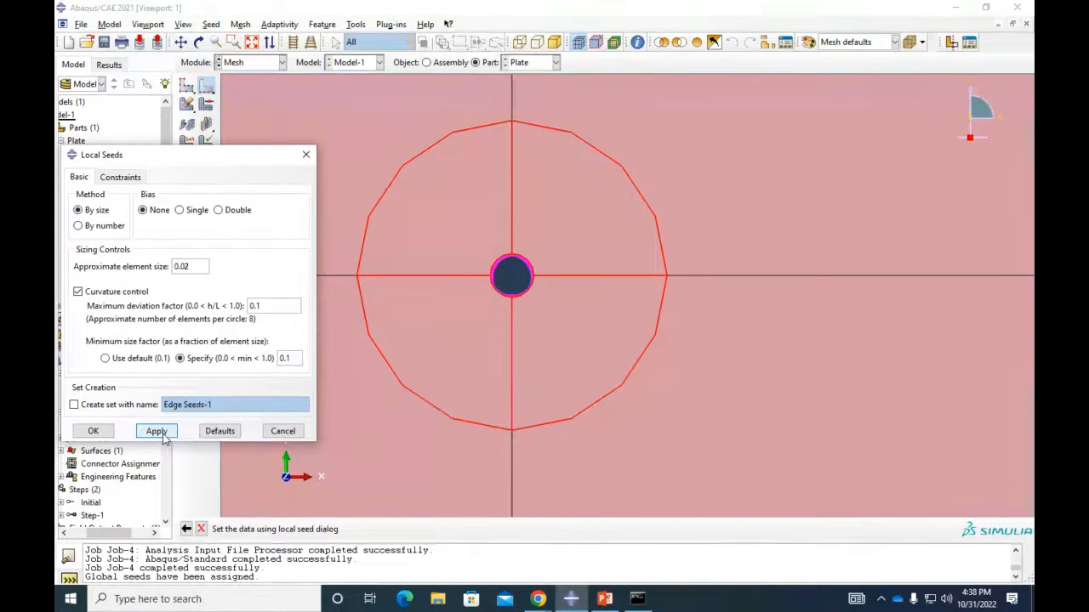
pyautogui.click(94, 431)
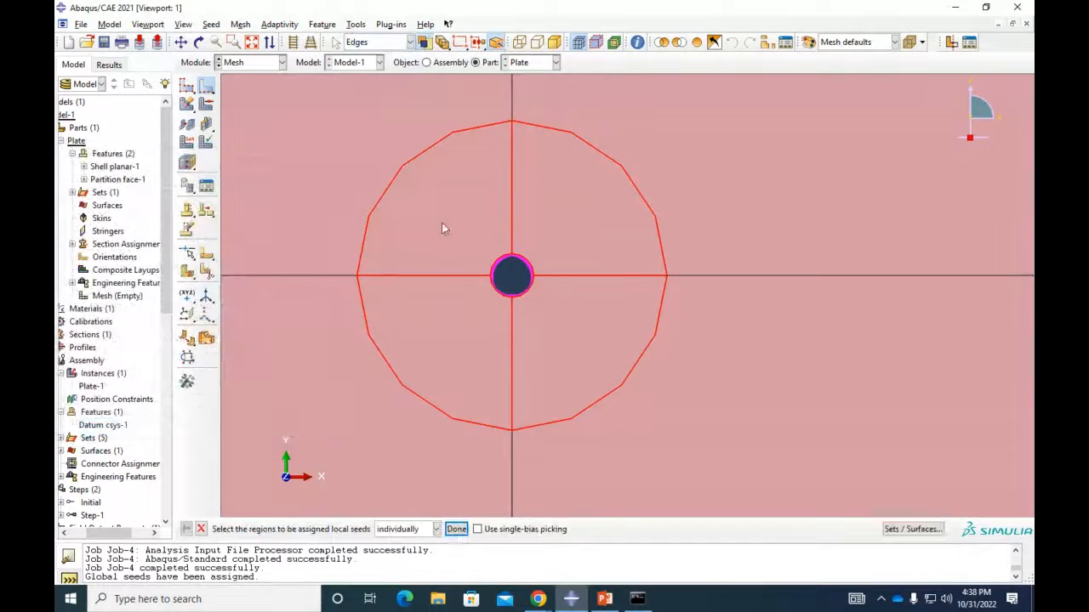
# Try to mesh only the upper-left quadrant between the hole and the partition circle
pyautogui.scroll(-1, 444, 308)
pyautogui.scroll(-2, 593, 393)
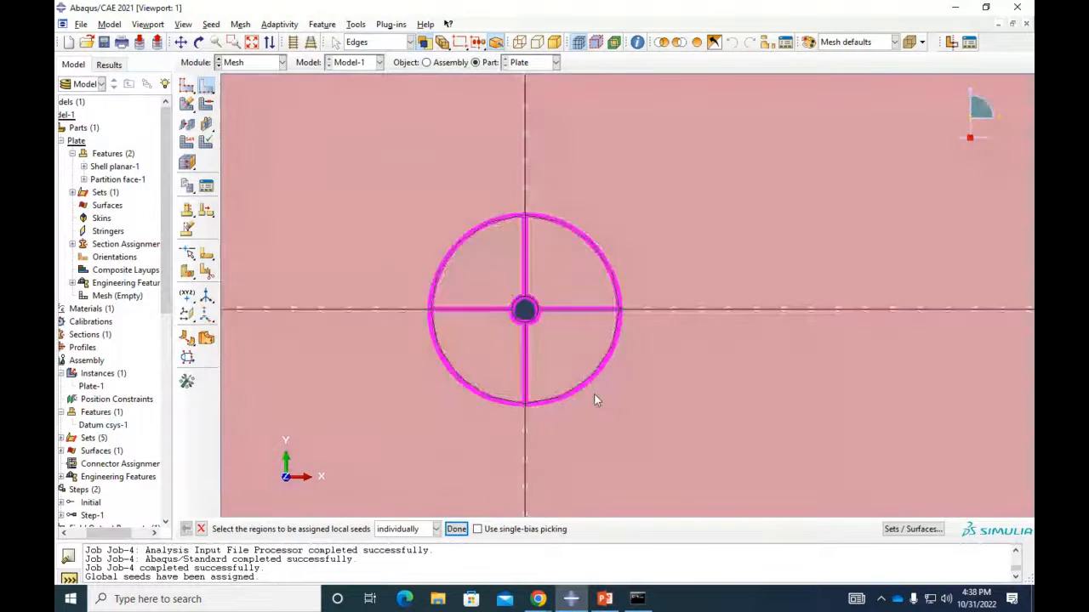
pyautogui.scroll(-1, 593, 404)
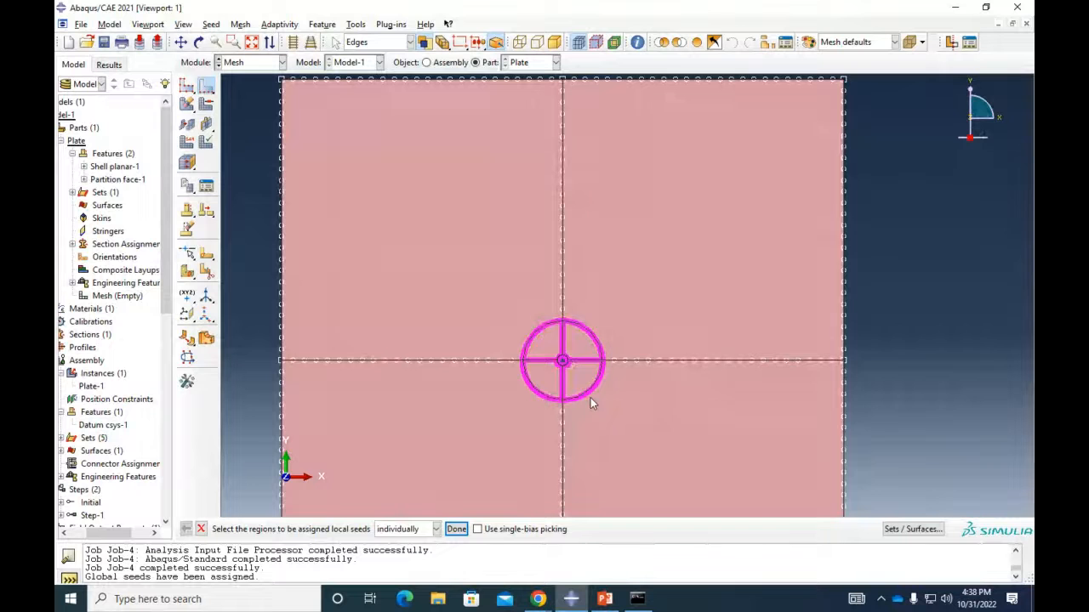
pyautogui.scroll(-1, 591, 397)
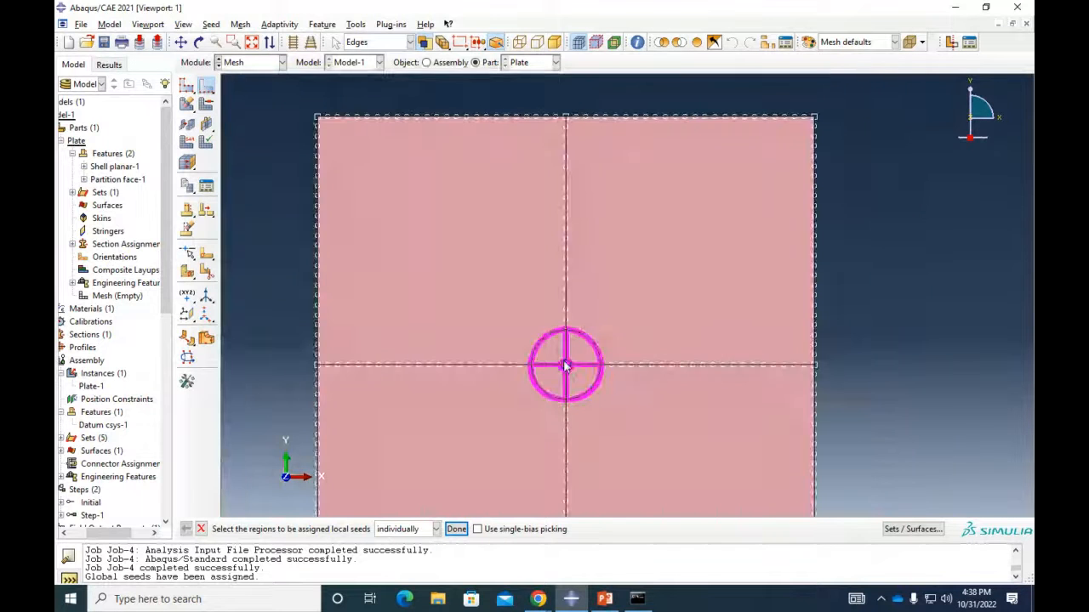
pyautogui.scroll(2, 567, 366)
pyautogui.scroll(2, 459, 263)
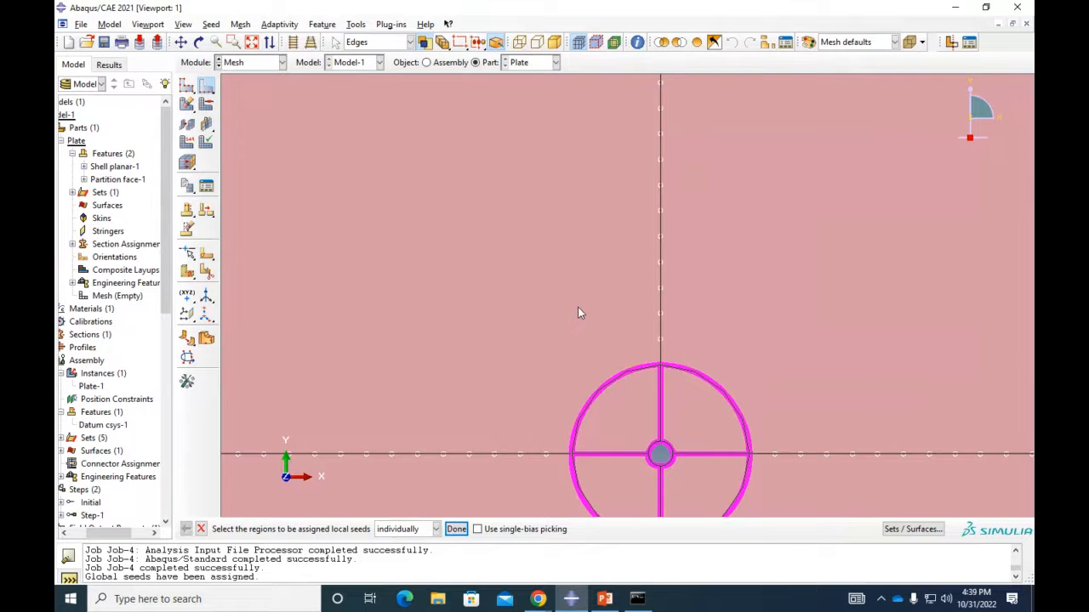
pyautogui.click(191, 112)
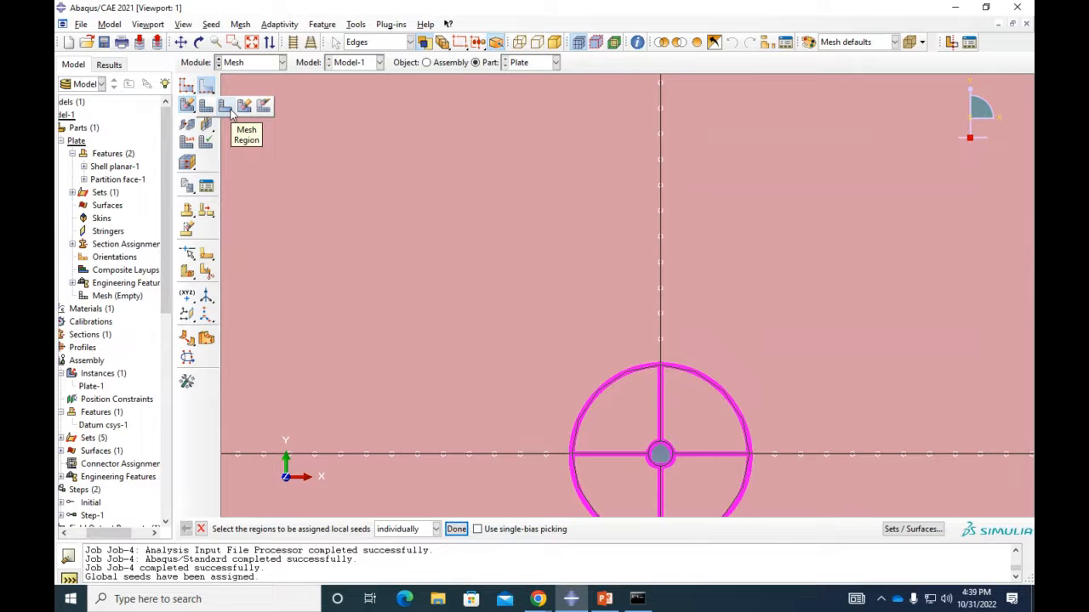
pyautogui.click(226, 108)
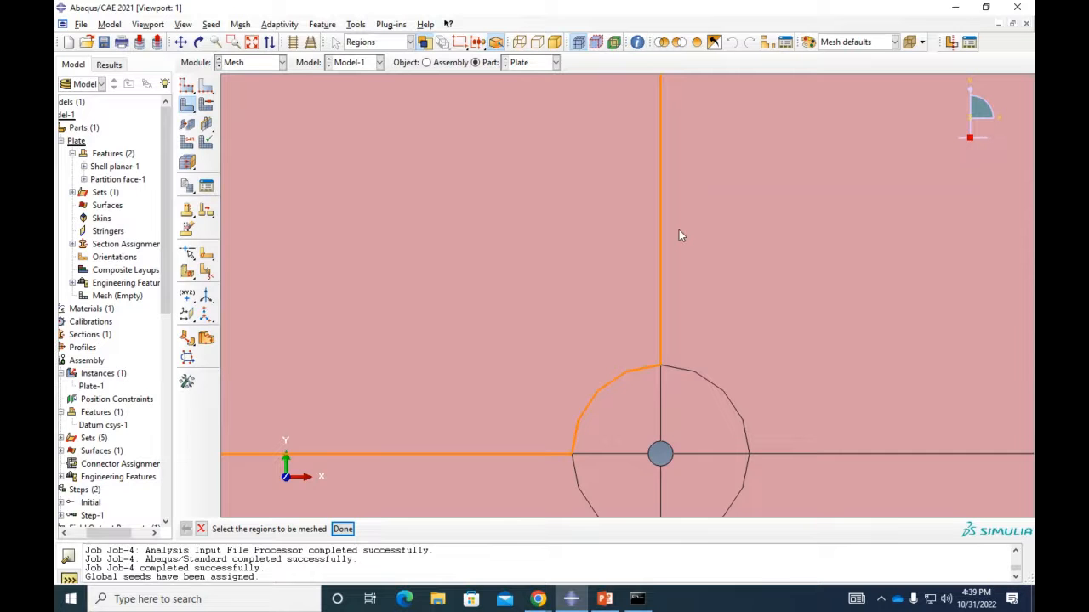
pyautogui.keyDown('ctrl'); pyautogui.keyDown('alt'); pyautogui.moveTo(710, 266); pyautogui.dragTo(614, 191, button='middle'); pyautogui.keyUp('alt'); pyautogui.keyUp('ctrl')
pyautogui.scroll(-2, 495, 382)
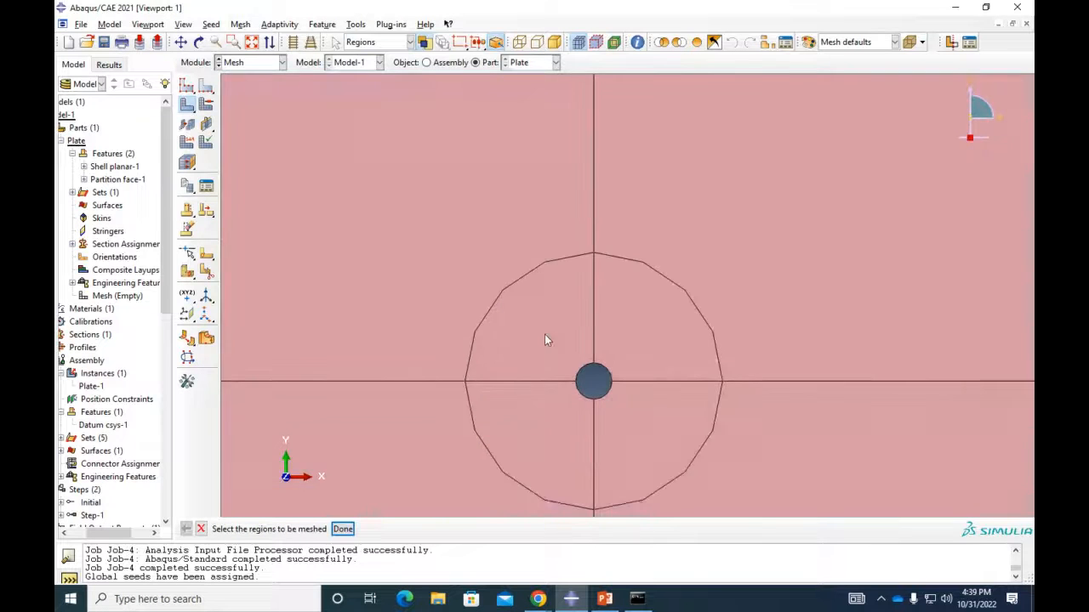
pyautogui.scroll(-1, 544, 338)
pyautogui.click(551, 333)
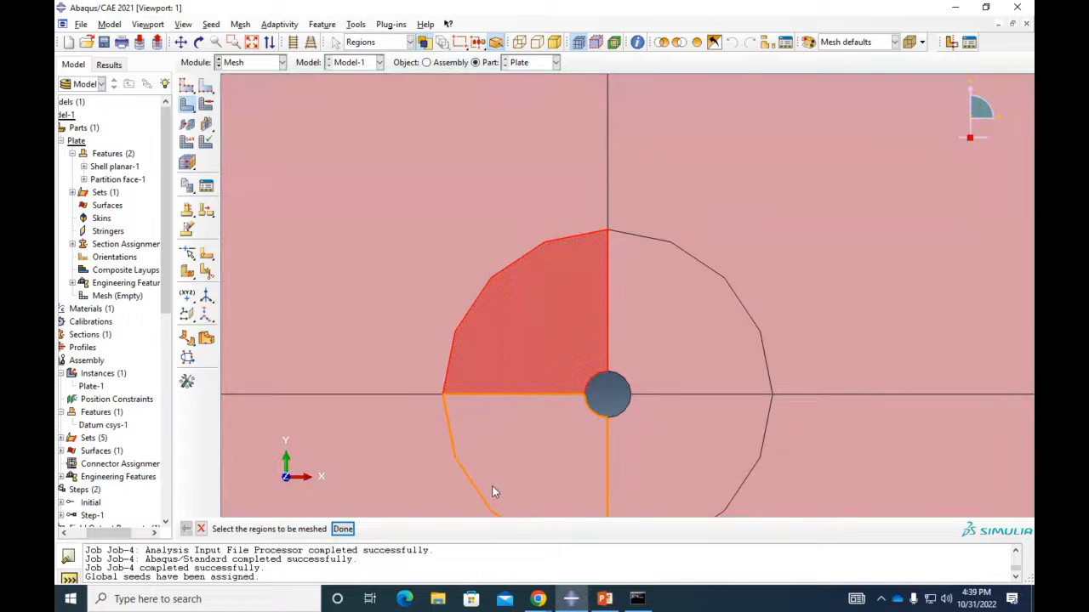
pyautogui.click(342, 530)
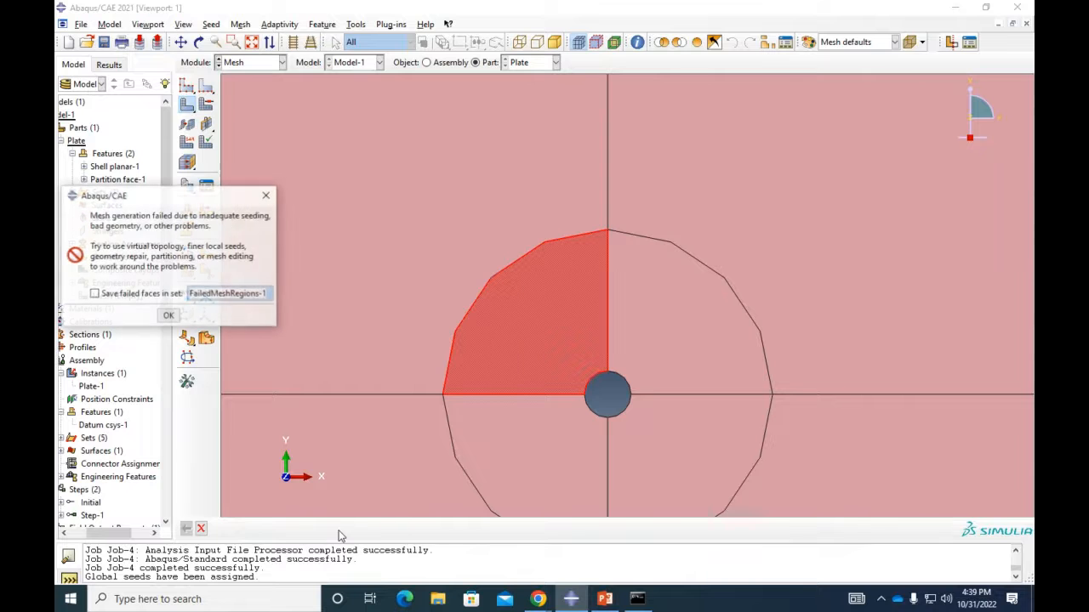
pyautogui.click(168, 315)
# Reseed the edges of the partition circle, hole and cross lines inside the circle with an approximate element size of 0.2
pyautogui.click(206, 87)
pyautogui.scroll(2, 518, 383)
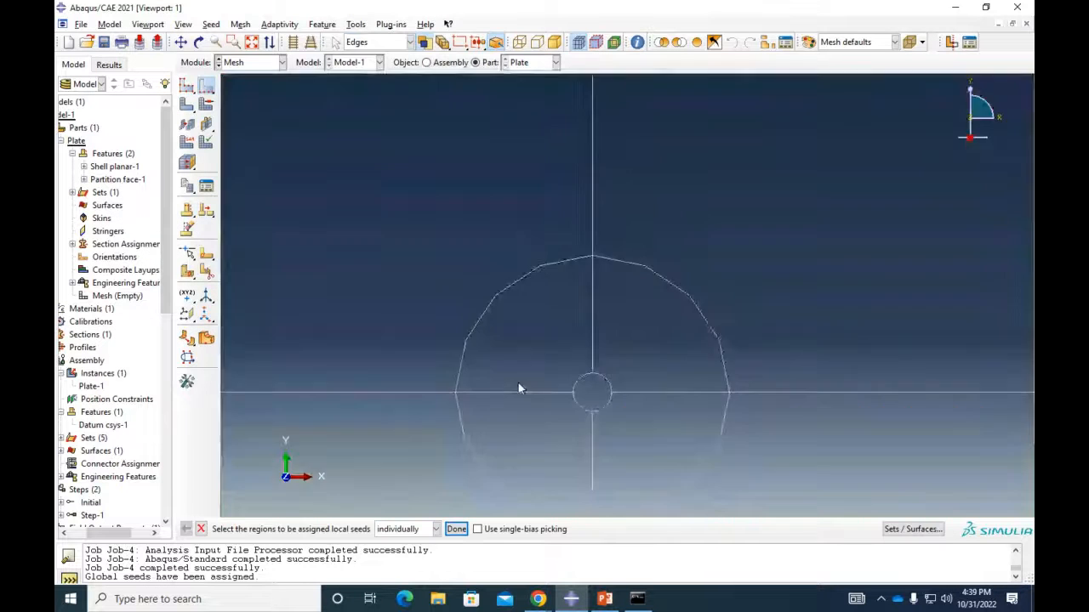
pyautogui.keyDown('ctrl'); pyautogui.keyDown('alt'); pyautogui.moveTo(561, 431); pyautogui.dragTo(488, 344, button='middle'); pyautogui.keyUp('alt'); pyautogui.keyUp('ctrl')
pyautogui.moveTo(412, 194); pyautogui.dragTo(633, 443)
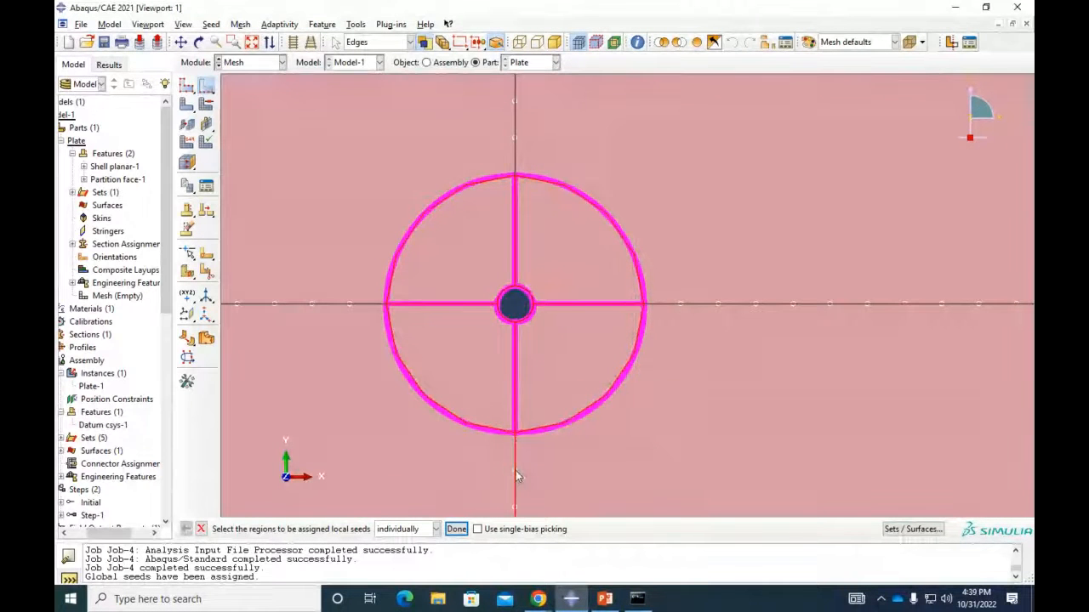
pyautogui.click(456, 529)
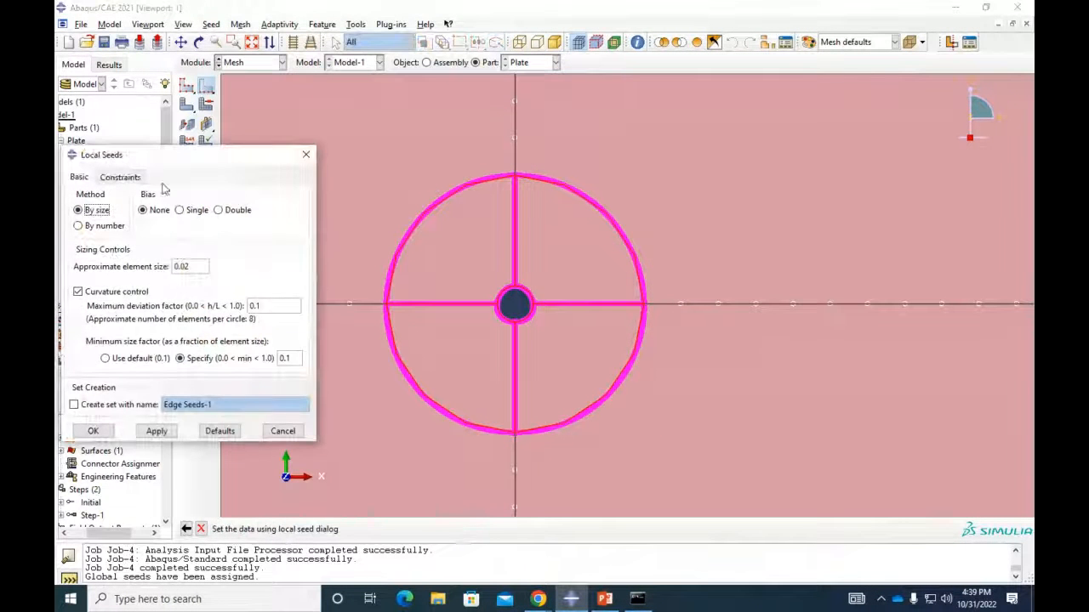
pyautogui.click(204, 268)
pyautogui.doubleClick(205, 270)
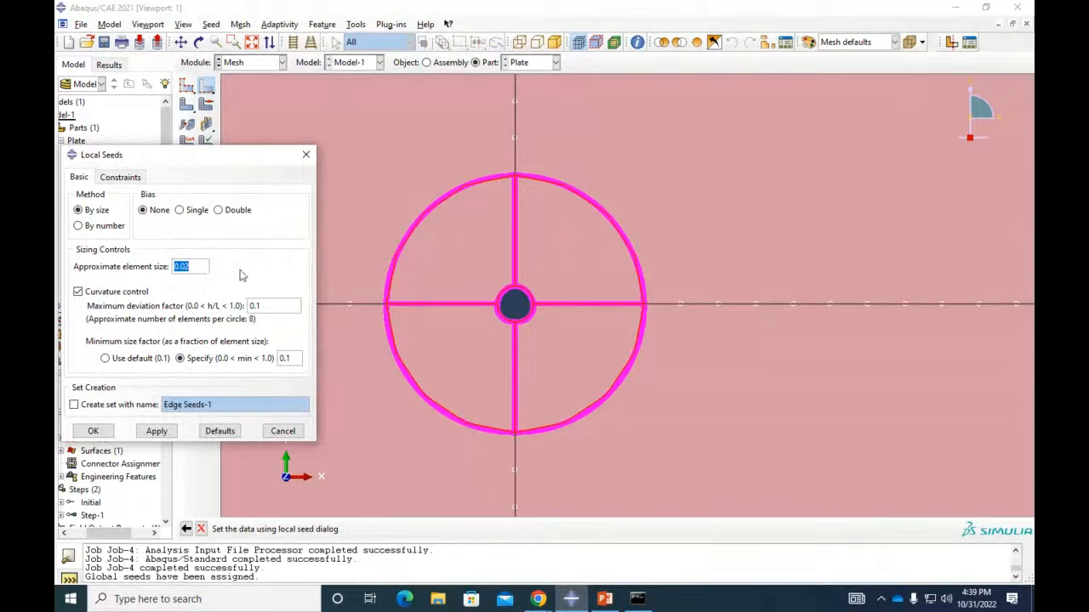
pyautogui.write('0')
pyautogui.click(164, 436)
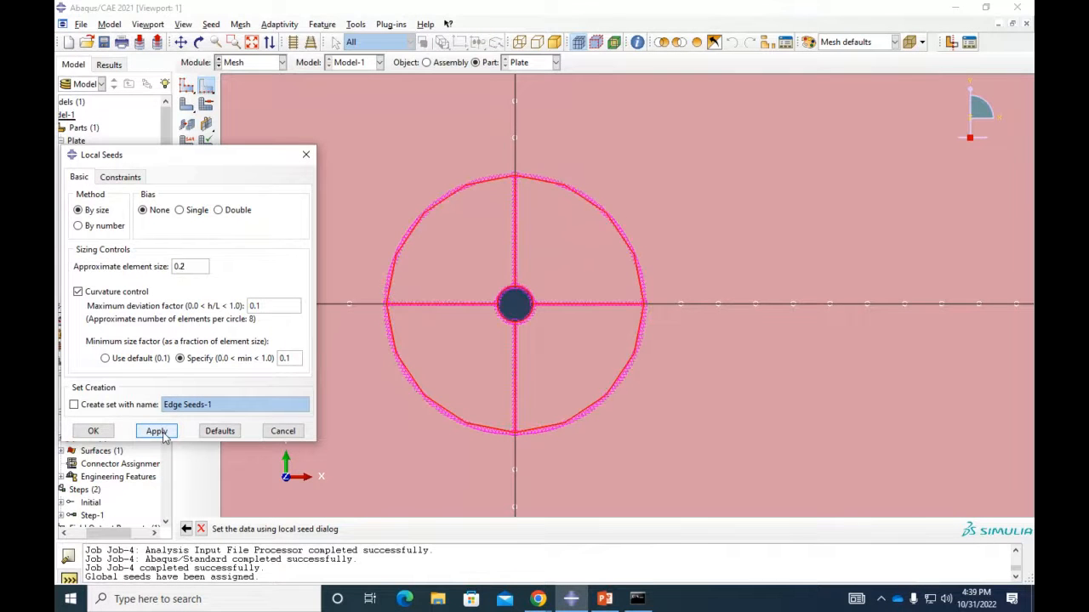
# Refine the local seeds on the selected edges to an approximate element size of 0.1
pyautogui.click(193, 270)
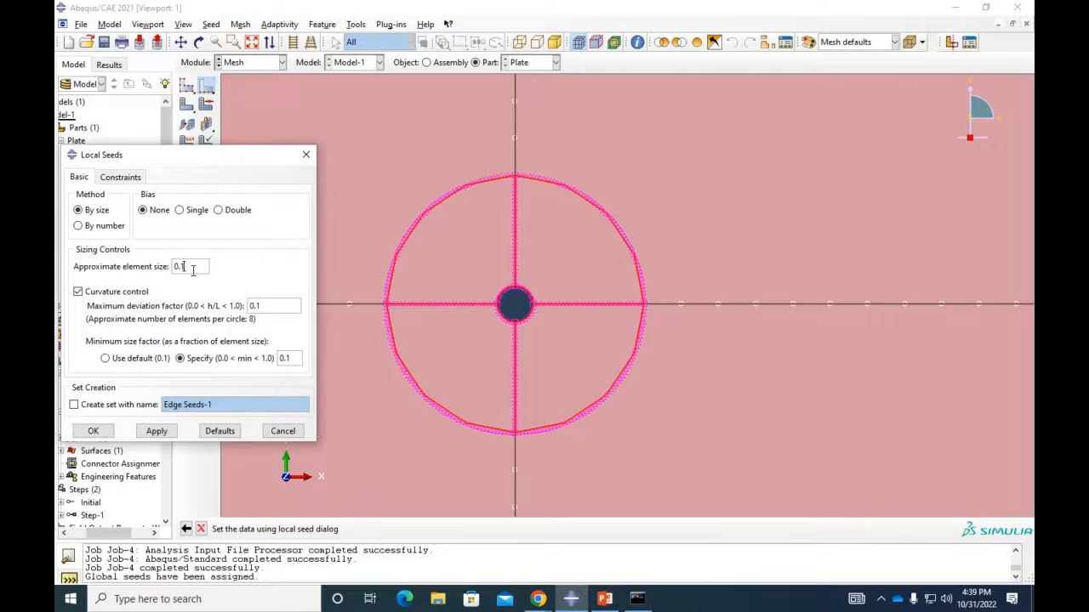
pyautogui.click(156, 432)
pyautogui.click(93, 431)
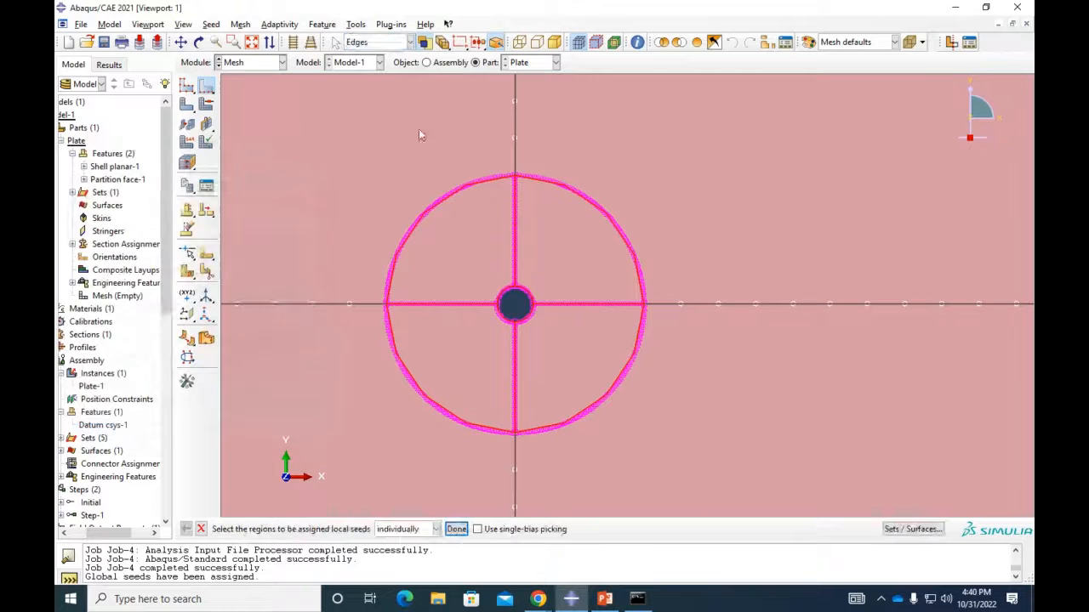
# Mesh all four quadrant regions between the hole and the partition circle
pyautogui.click(188, 104)
pyautogui.click(462, 308)
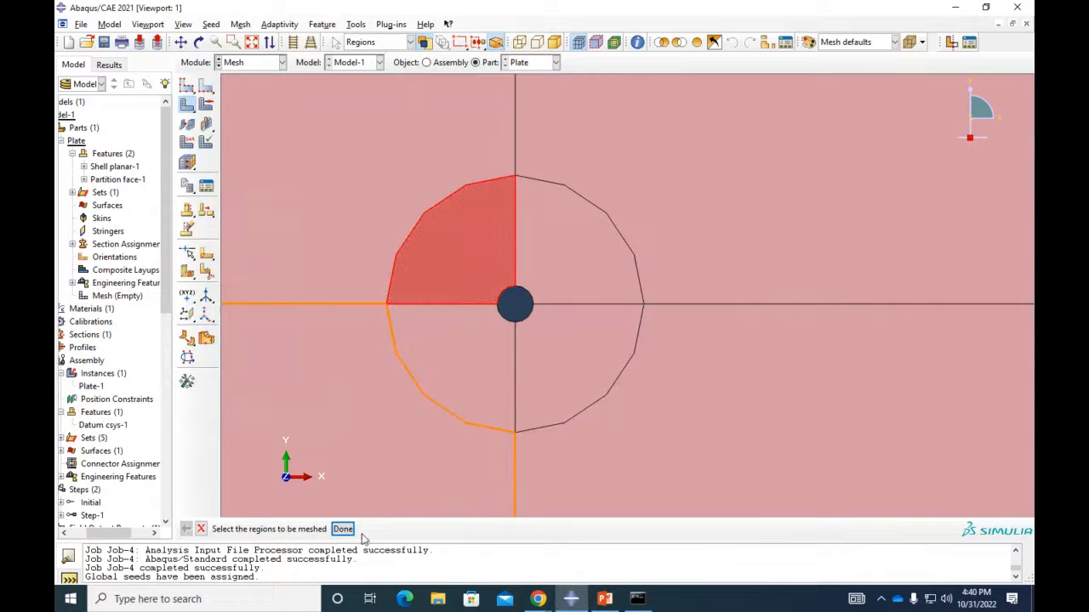
pyautogui.keyDown('shift'); pyautogui.click(461, 399); pyautogui.keyUp('shift')
pyautogui.keyDown('shift'); pyautogui.click(523, 354); pyautogui.keyUp('shift')
pyautogui.keyDown('shift'); pyautogui.click(564, 235); pyautogui.keyUp('shift')
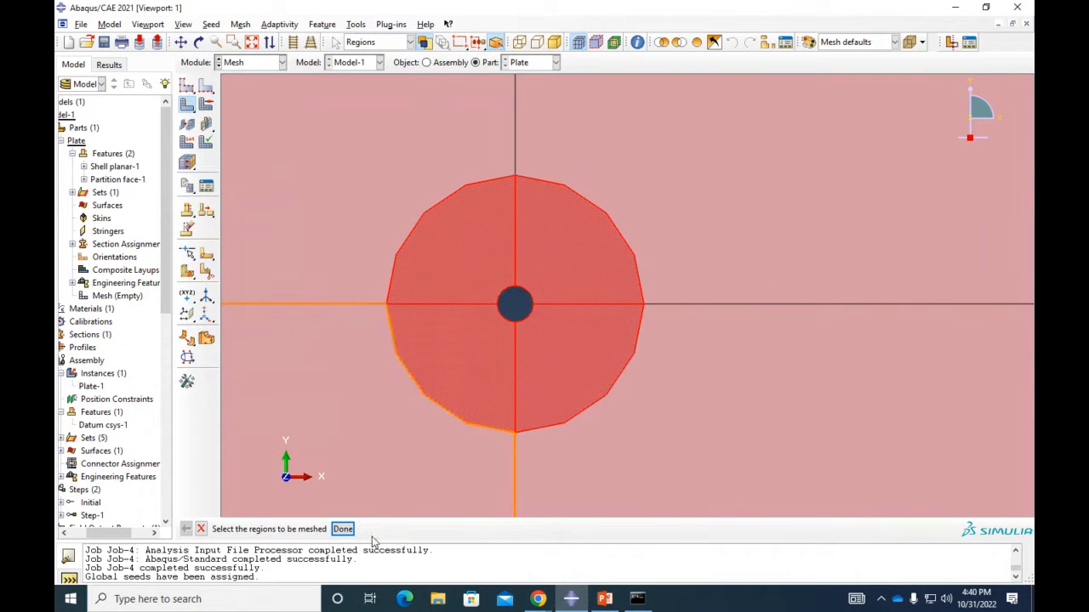
pyautogui.click(345, 529)
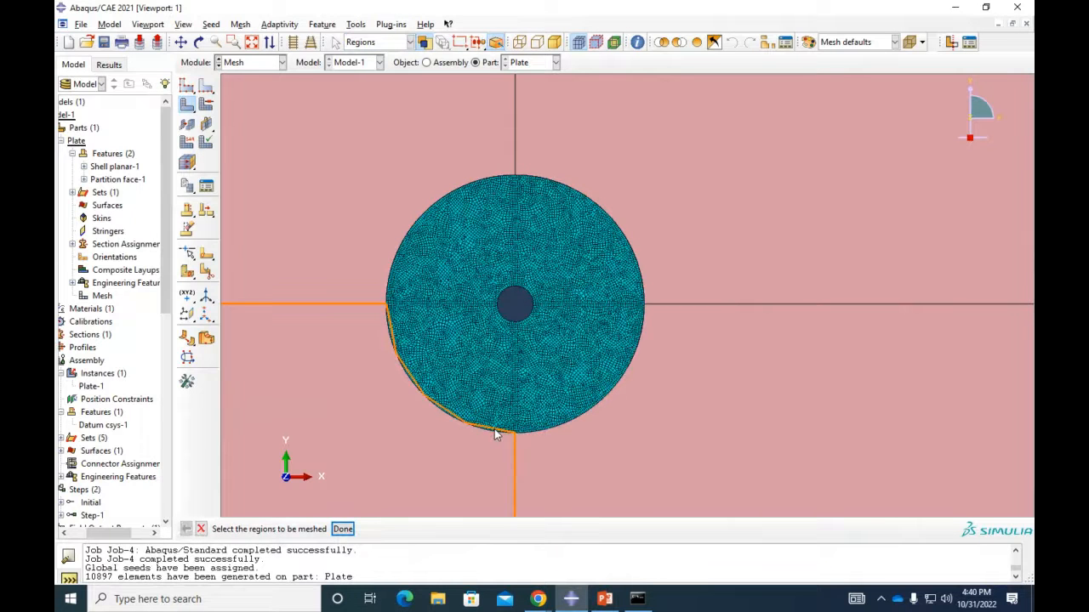
# Mesh the four outer plate regions surrounding the partition circle
pyautogui.scroll(5, 488, 301)
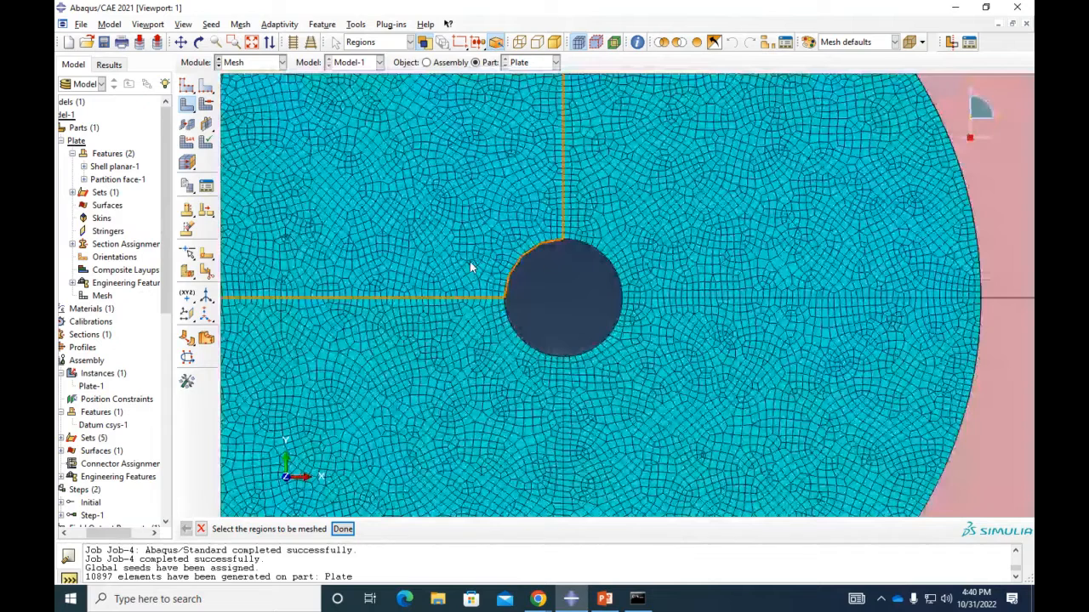
pyautogui.scroll(-1, 470, 268)
pyautogui.scroll(-8, 471, 264)
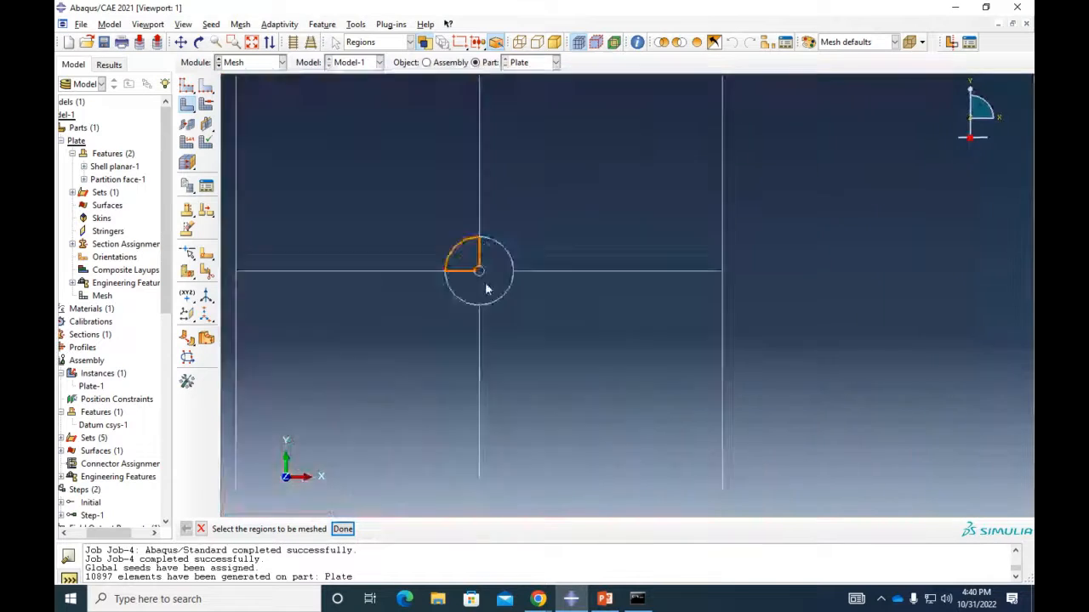
pyautogui.click(616, 396)
pyautogui.keyDown('shift'); pyautogui.click(603, 246); pyautogui.keyUp('shift')
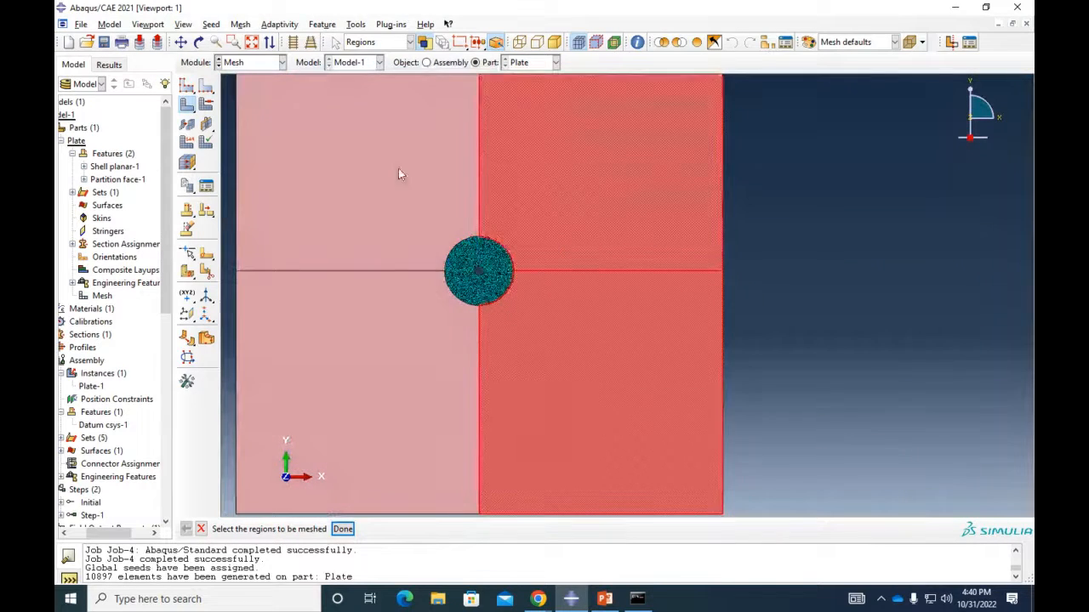
pyautogui.keyDown('shift'); pyautogui.click(398, 169); pyautogui.keyUp('shift')
pyautogui.keyDown('shift'); pyautogui.click(395, 393); pyautogui.keyUp('shift')
pyautogui.click(342, 529)
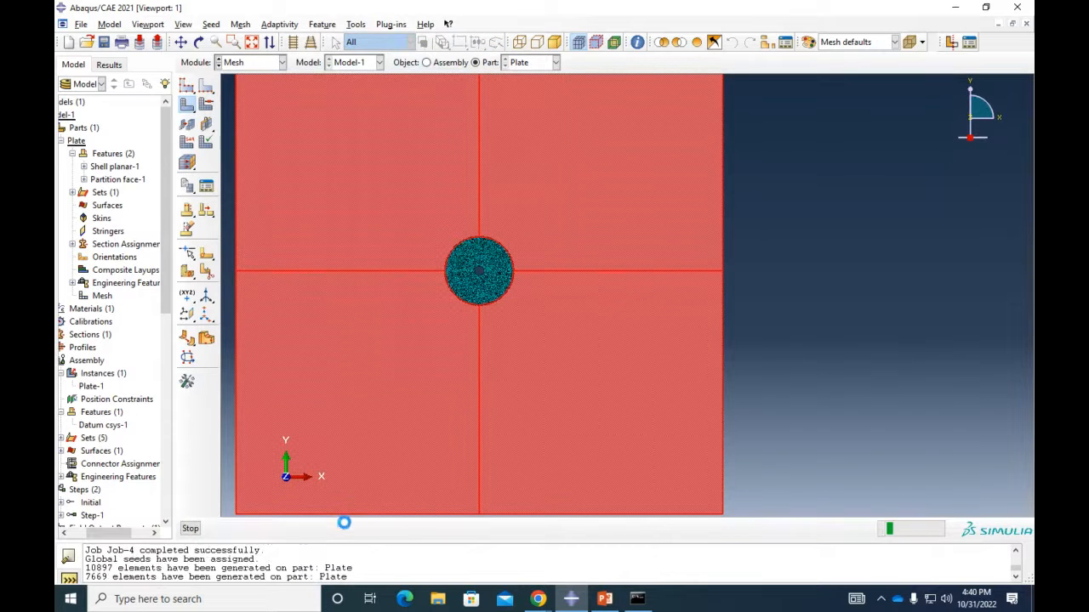
pyautogui.scroll(-5, 421, 300)
pyautogui.scroll(-1, 451, 396)
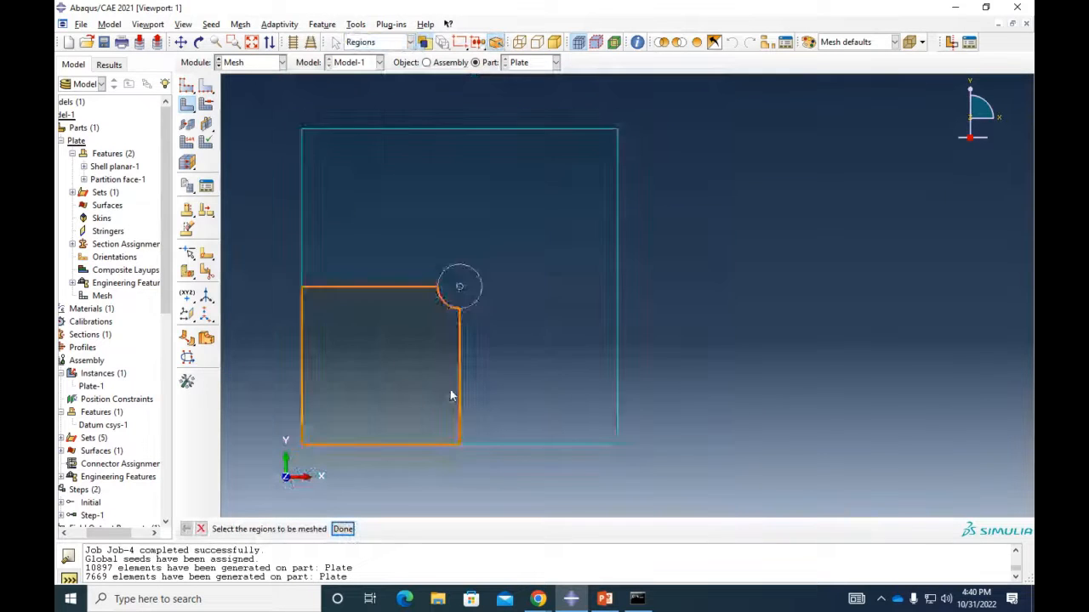
# Examine the finished mesh of the whole plate and the refined circular region around the hole
pyautogui.scroll(-1, 451, 396)
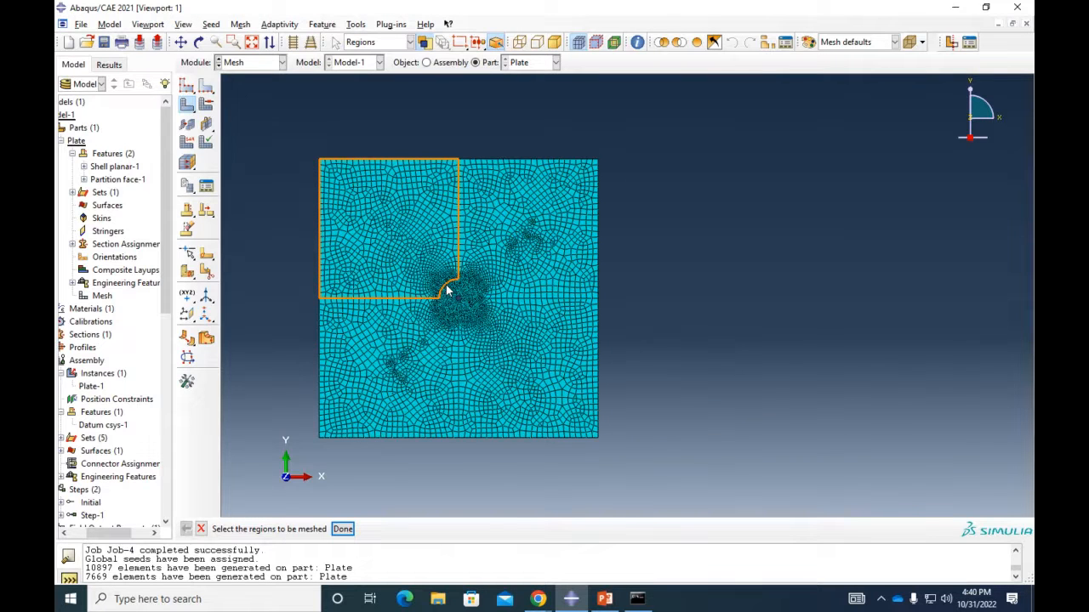
pyautogui.scroll(5, 360, 217)
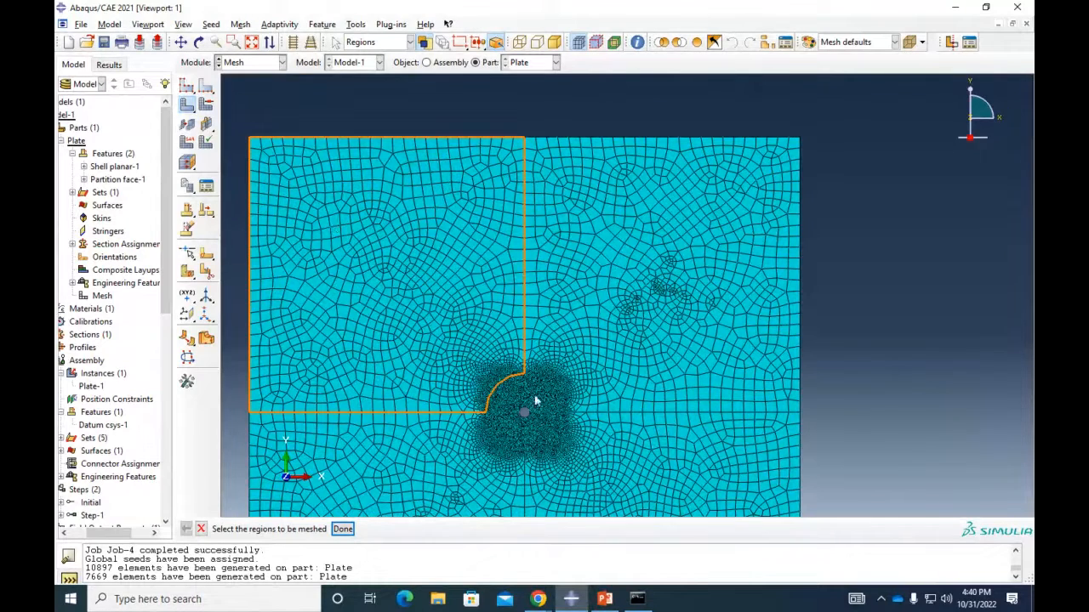
pyautogui.scroll(5, 535, 400)
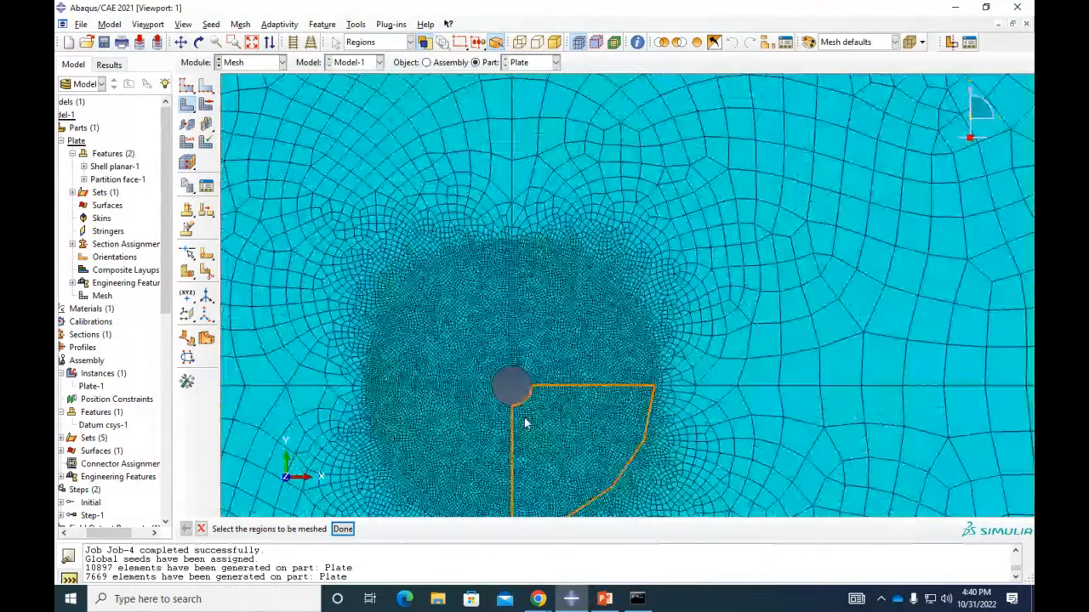
pyautogui.scroll(2, 524, 421)
pyautogui.keyDown('ctrl'); pyautogui.keyDown('alt'); pyautogui.moveTo(547, 391); pyautogui.dragTo(547, 323, button='middle'); pyautogui.keyUp('alt'); pyautogui.keyUp('ctrl')
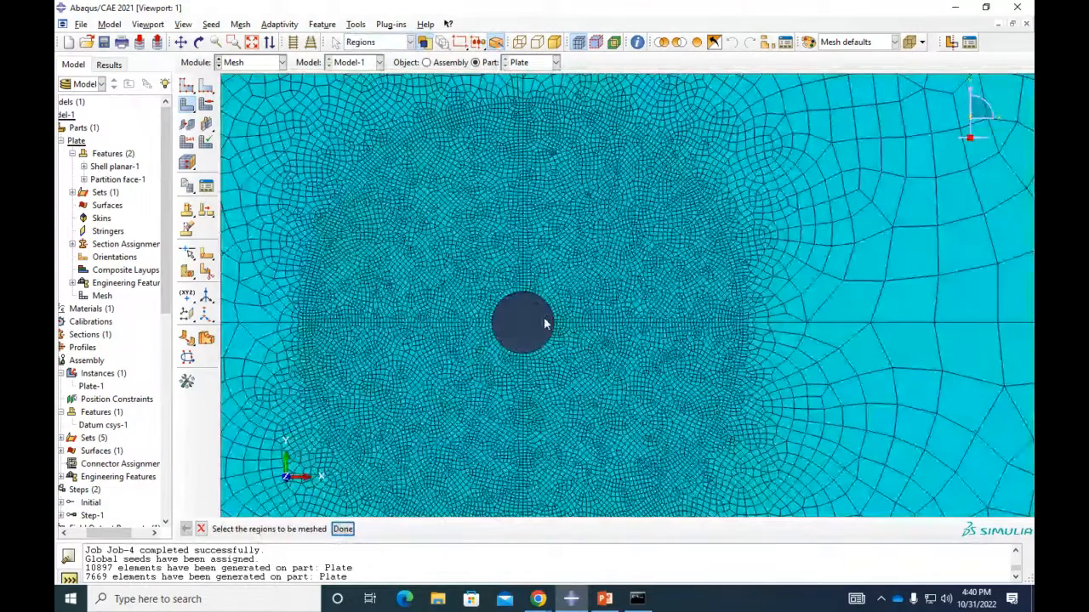
pyautogui.scroll(5, 545, 323)
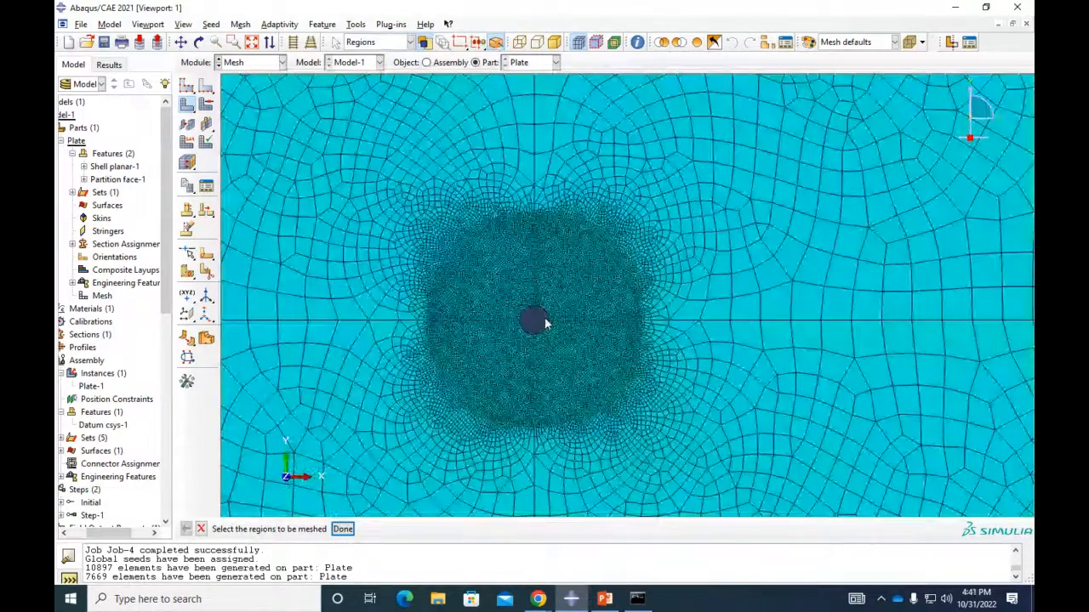
pyautogui.scroll(-3, 546, 323)
pyautogui.scroll(-3, 545, 323)
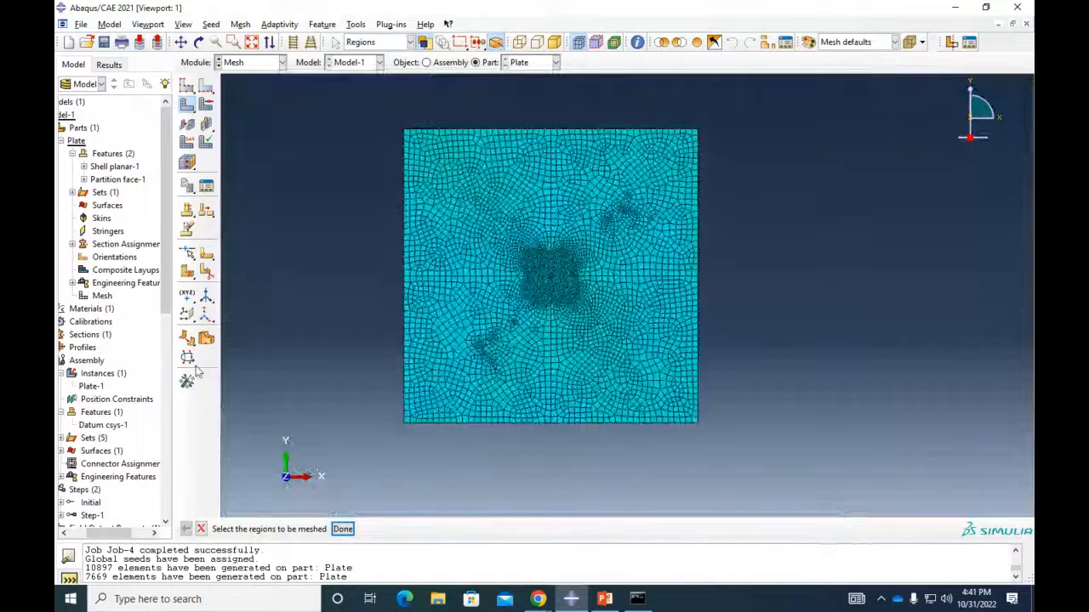
# Create a new analysis job from Model-1 with the default name and settings
pyautogui.moveTo(166, 293); pyautogui.dragTo(168, 517)
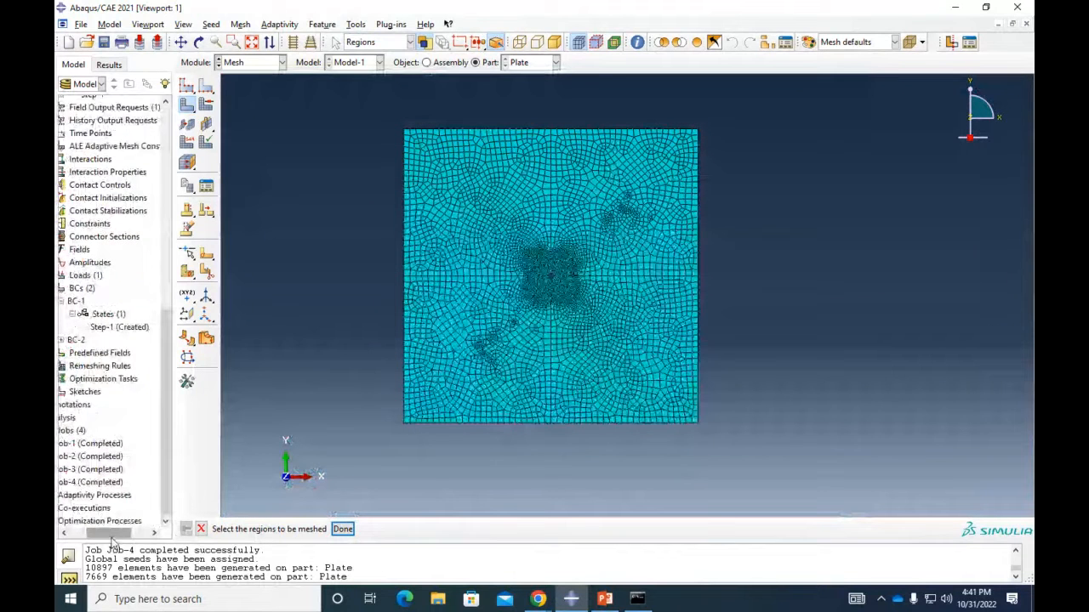
pyautogui.moveTo(111, 541); pyautogui.dragTo(94, 536)
pyautogui.rightClick(107, 430)
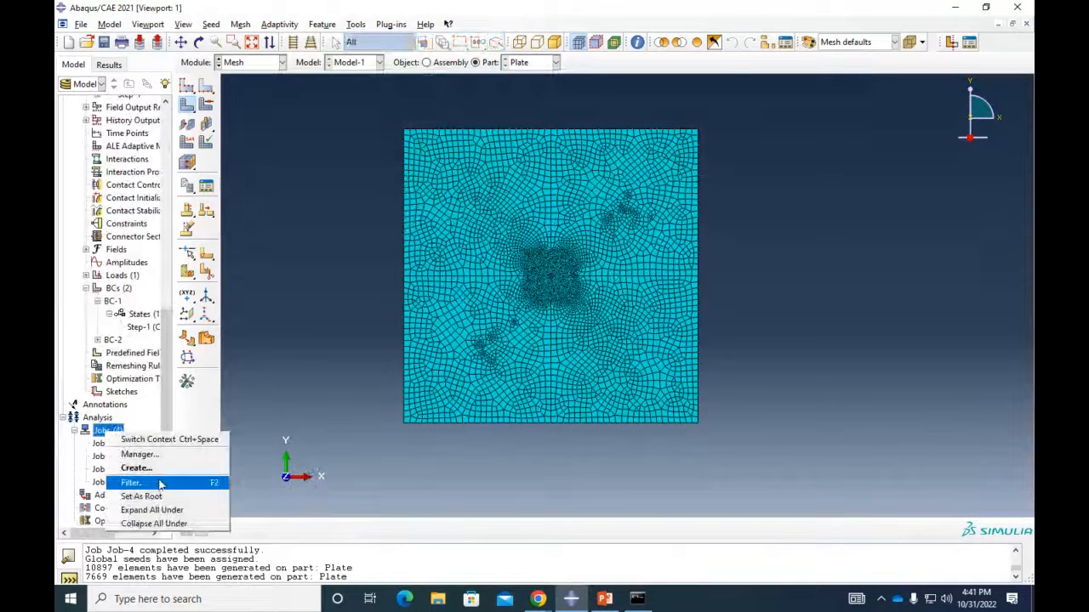
pyautogui.click(138, 468)
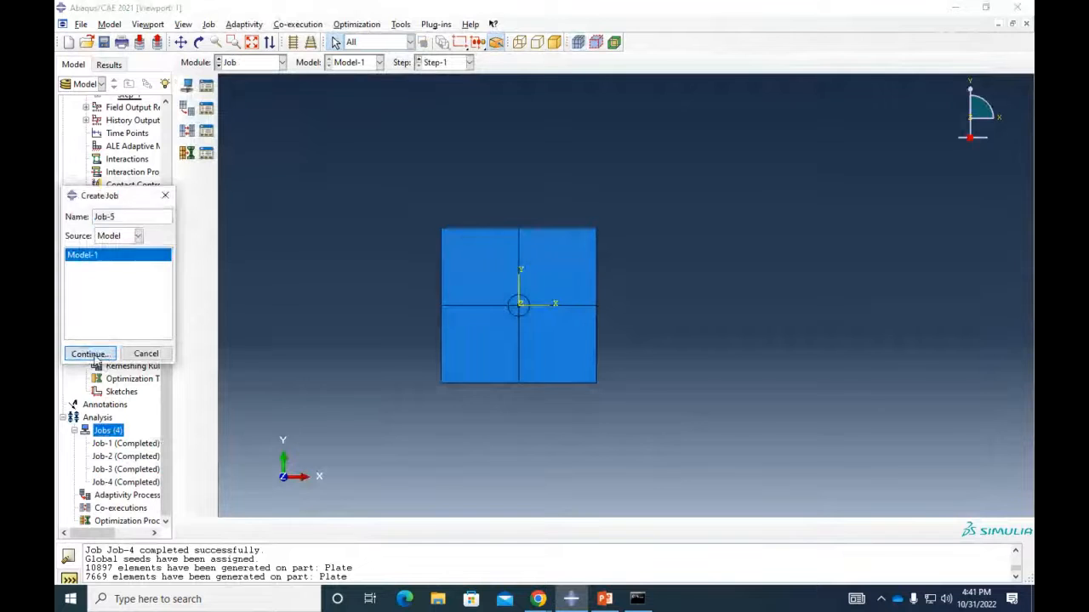
pyautogui.click(94, 354)
pyautogui.click(143, 540)
# Submit Job-5 for analysis
pyautogui.click(100, 496)
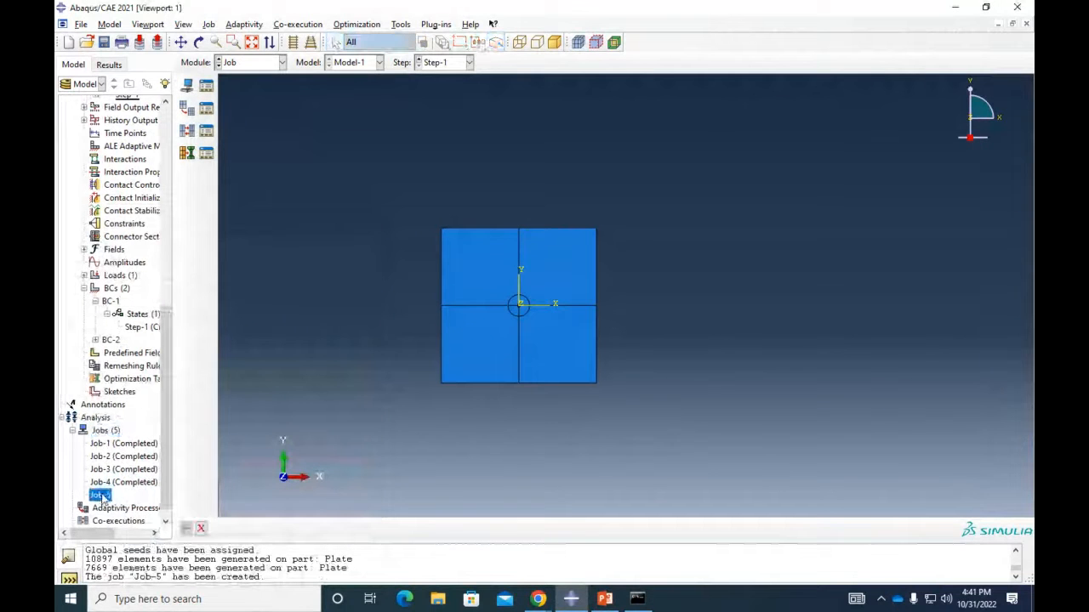
pyautogui.rightClick(101, 496)
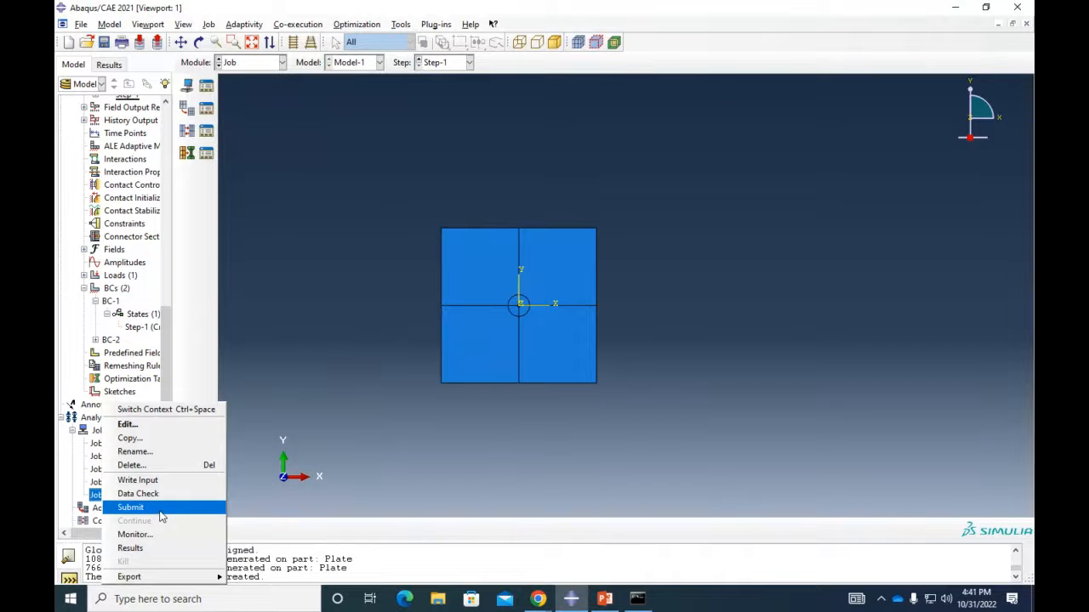
pyautogui.click(160, 508)
# In a new Chrome tab, search for the author's ZFEM thermoelastic fracture work and open the virtual crack extension article's PDF
pyautogui.moveTo(538, 599)
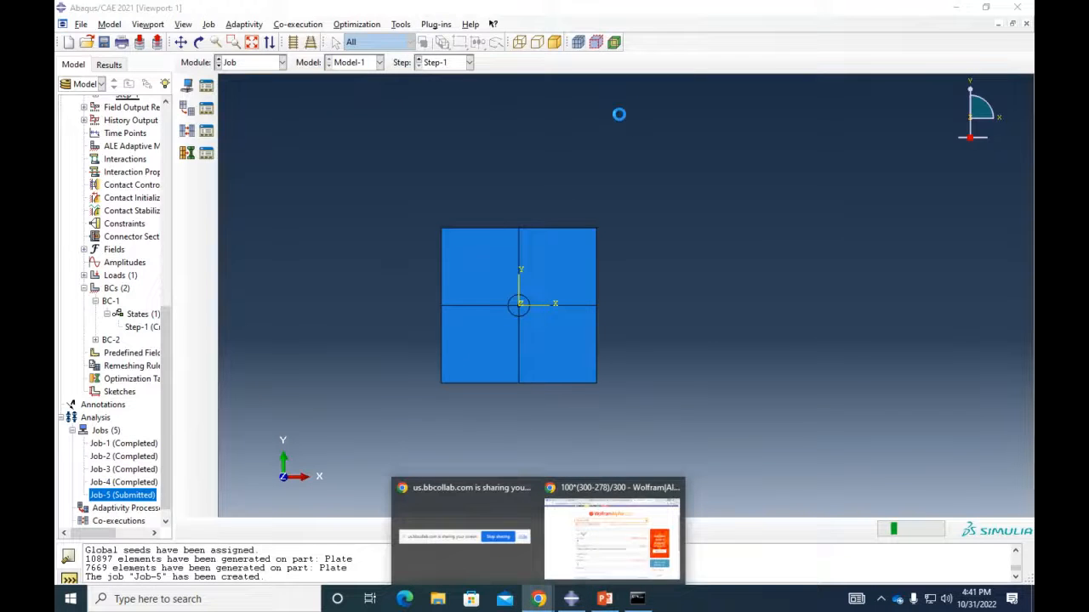
pyautogui.click(639, 546)
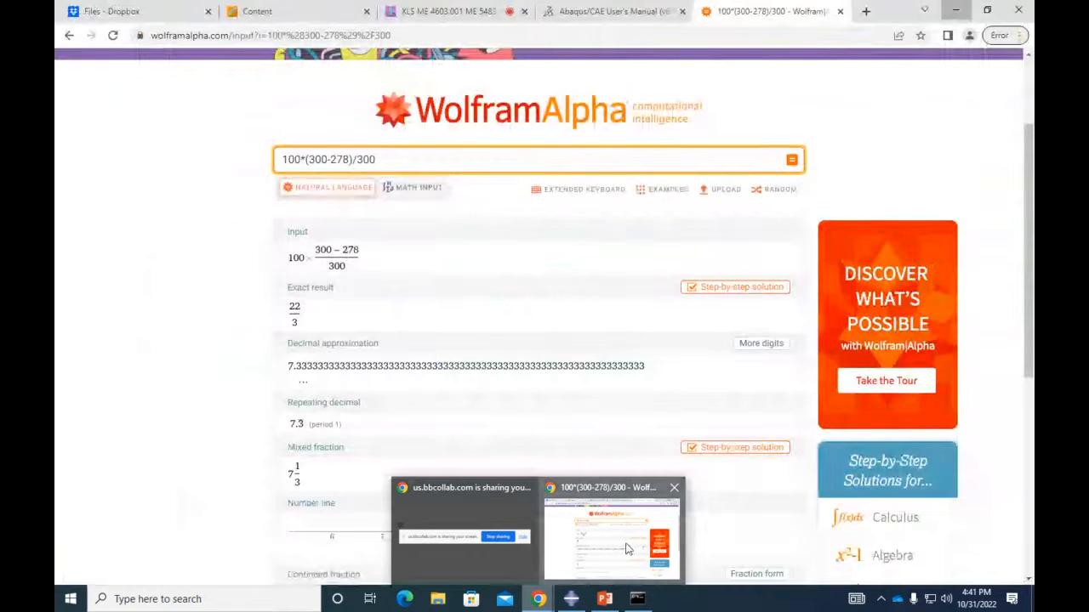
pyautogui.click(866, 12)
pyautogui.write('da')
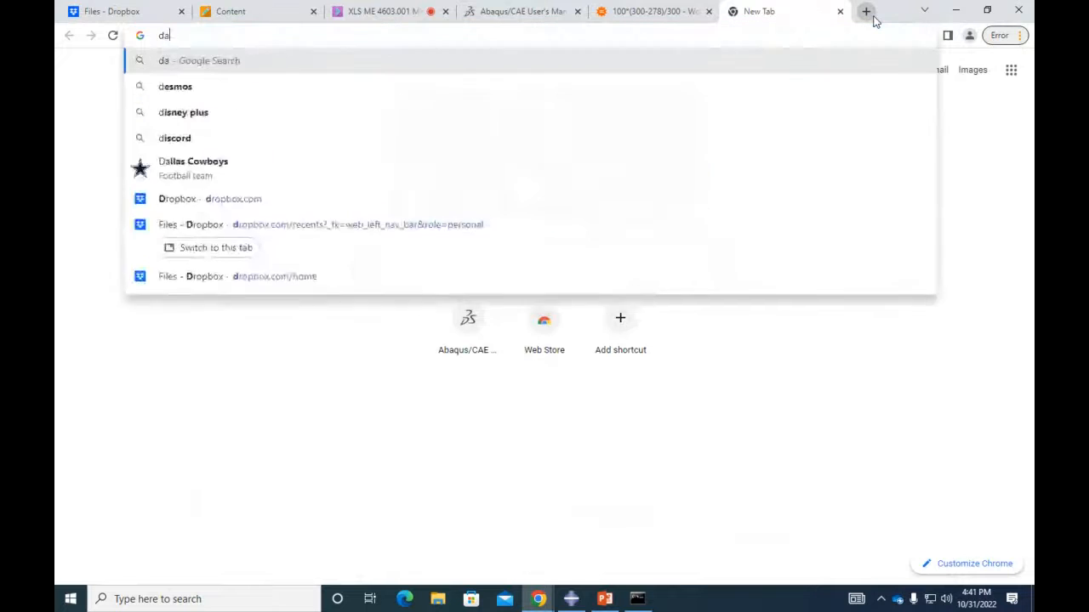
pyautogui.write('niel ramirez tam')
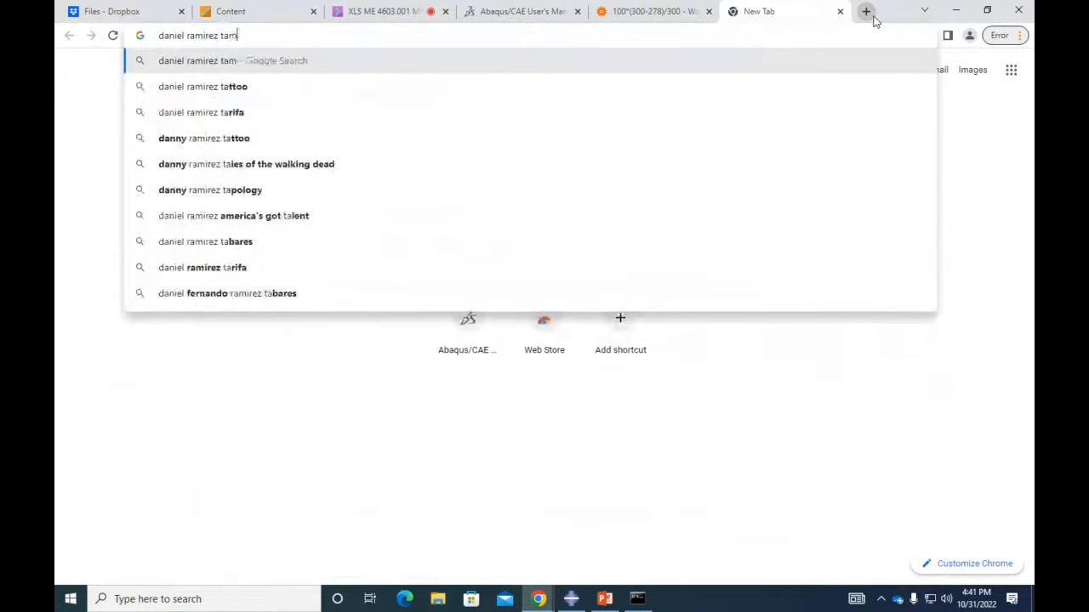
pyautogui.write('ayo ZF')
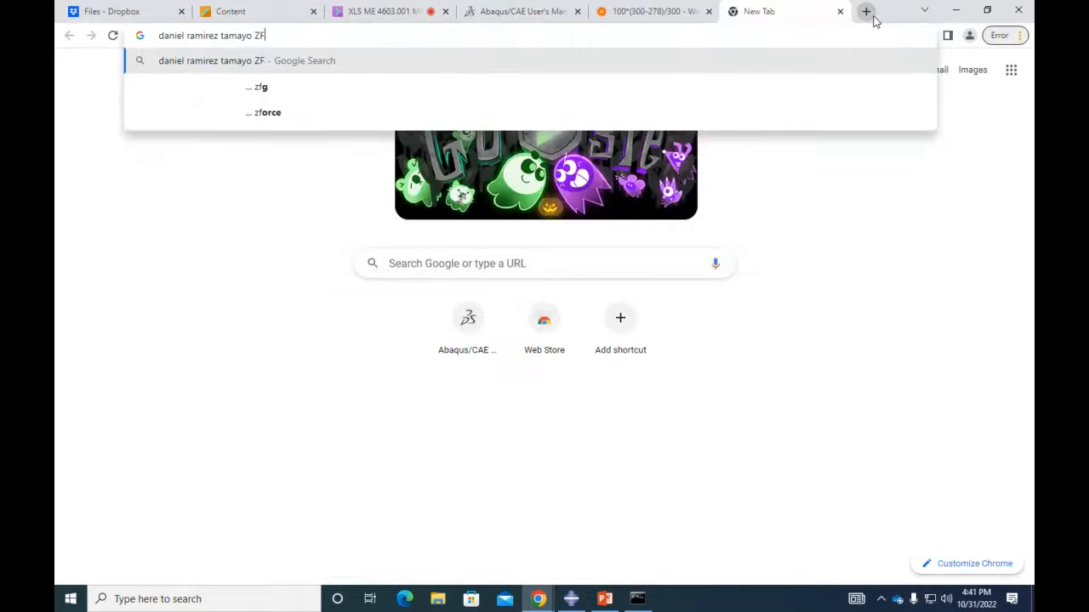
pyautogui.write('EM thermoelastic freacture')
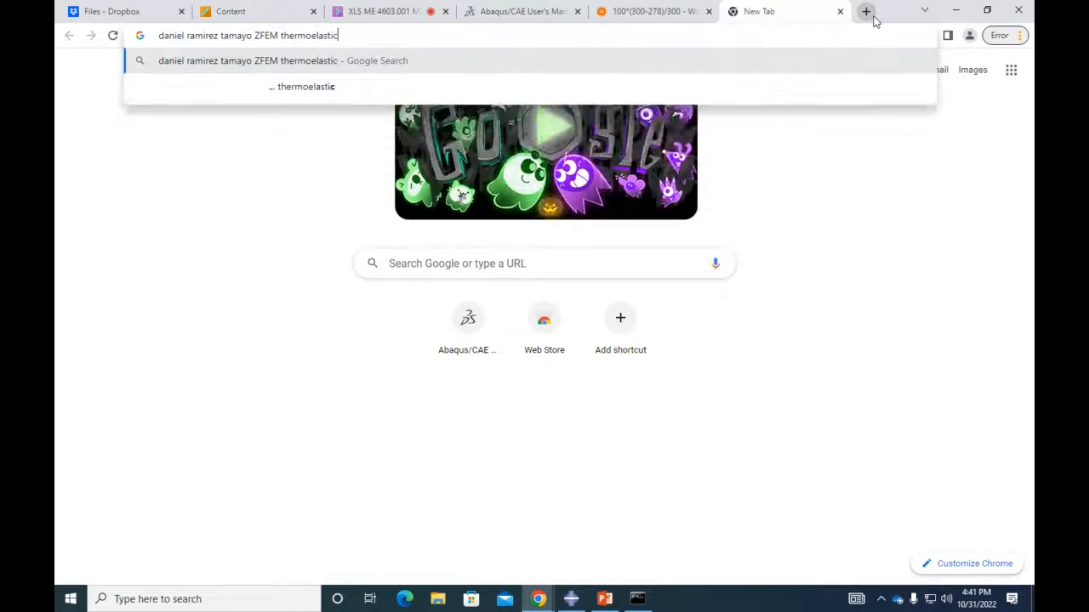
pyautogui.press('Return')
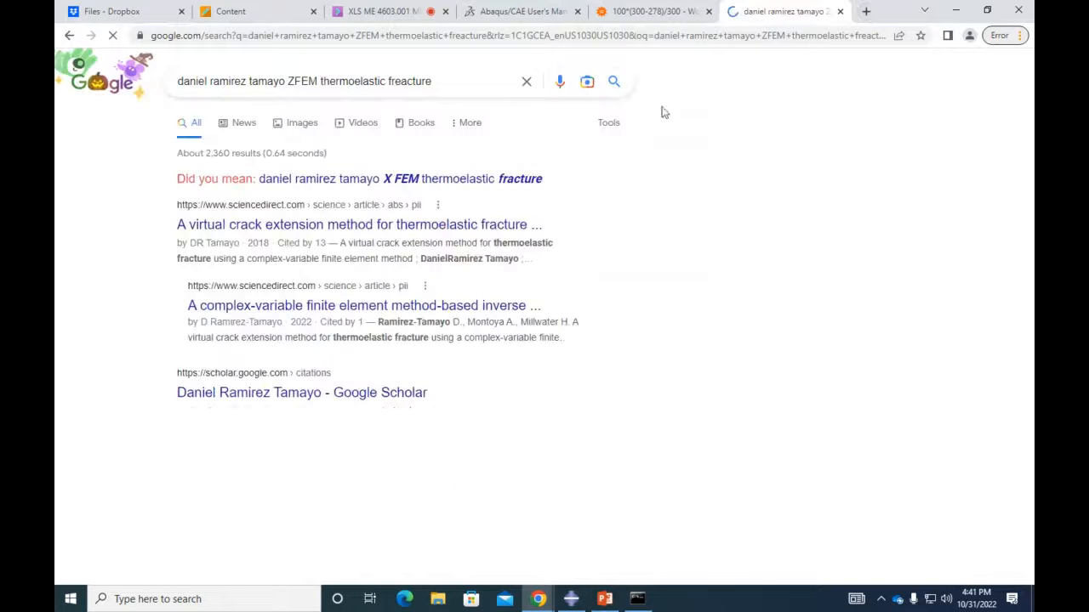
pyautogui.click(434, 231)
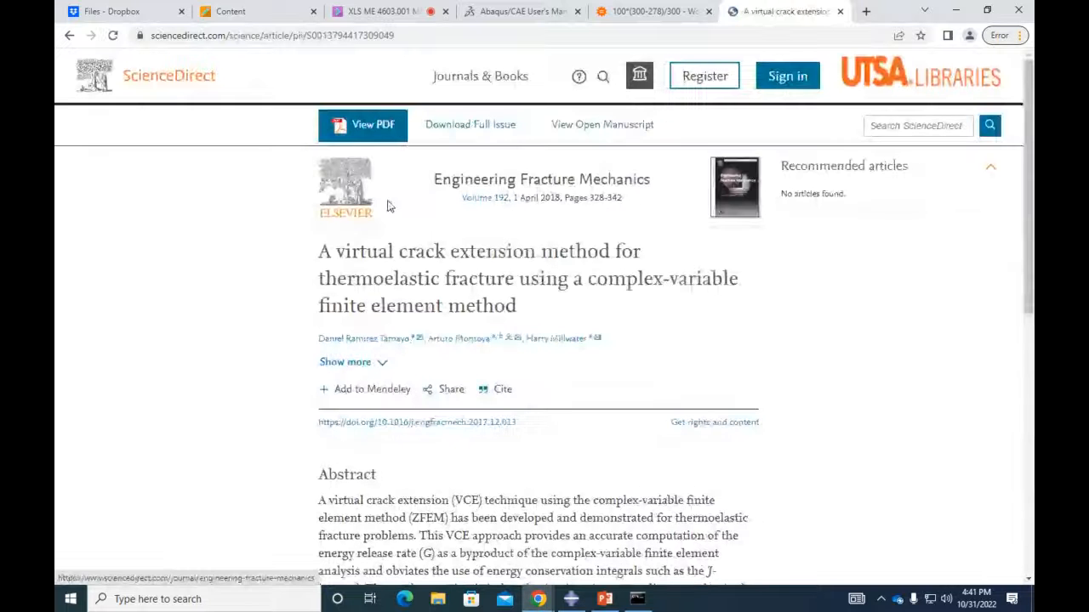
pyautogui.click(363, 125)
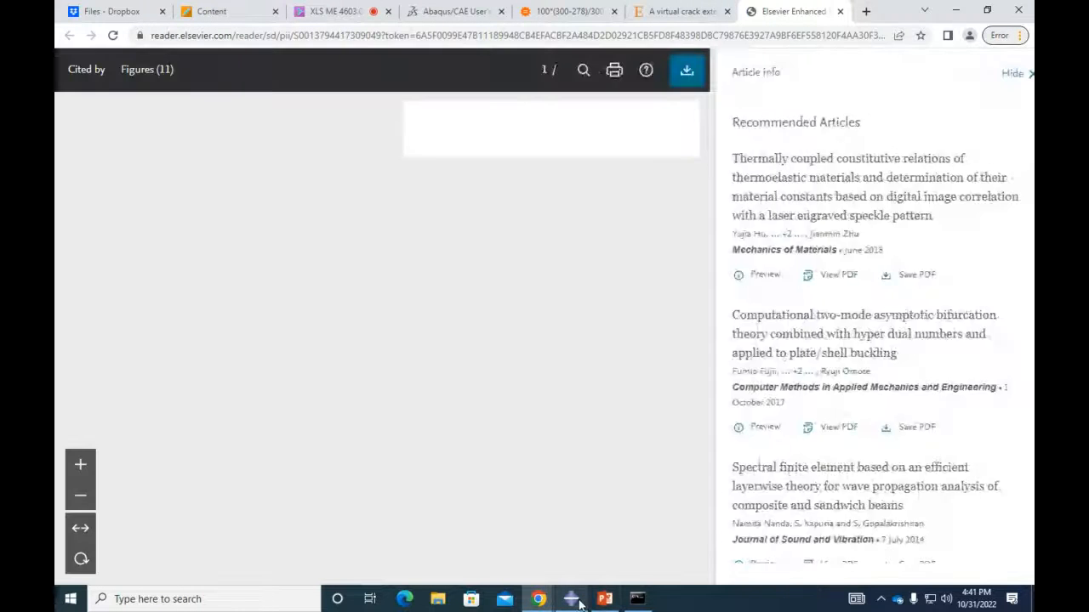
# Switch back to Abaqus/CAE, open the results of Job-5 and plot the stress contours on the deformed shape
pyautogui.click(571, 599)
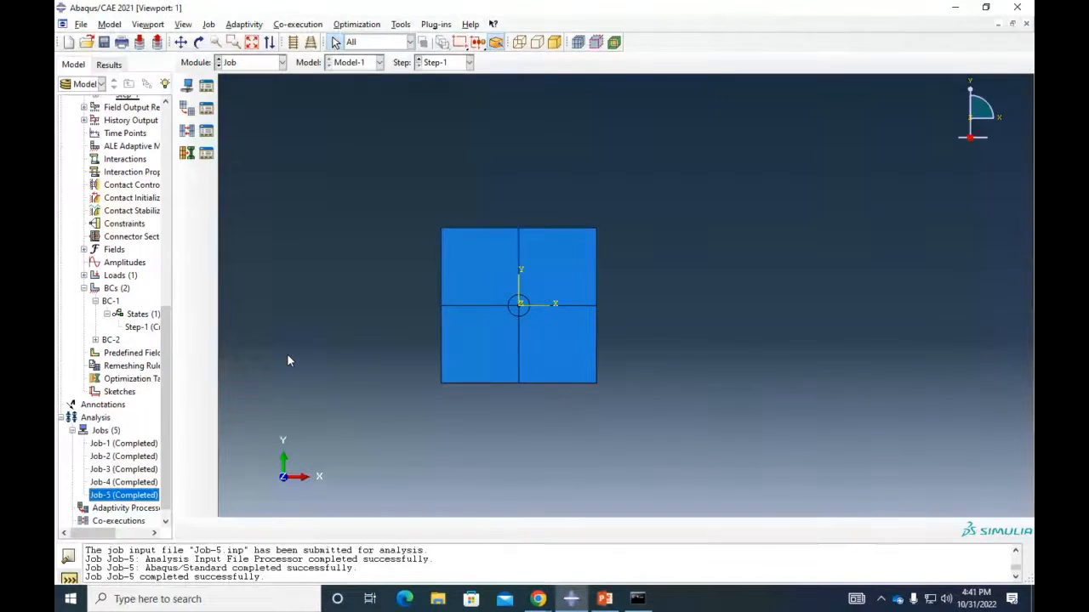
pyautogui.rightClick(135, 499)
pyautogui.click(174, 549)
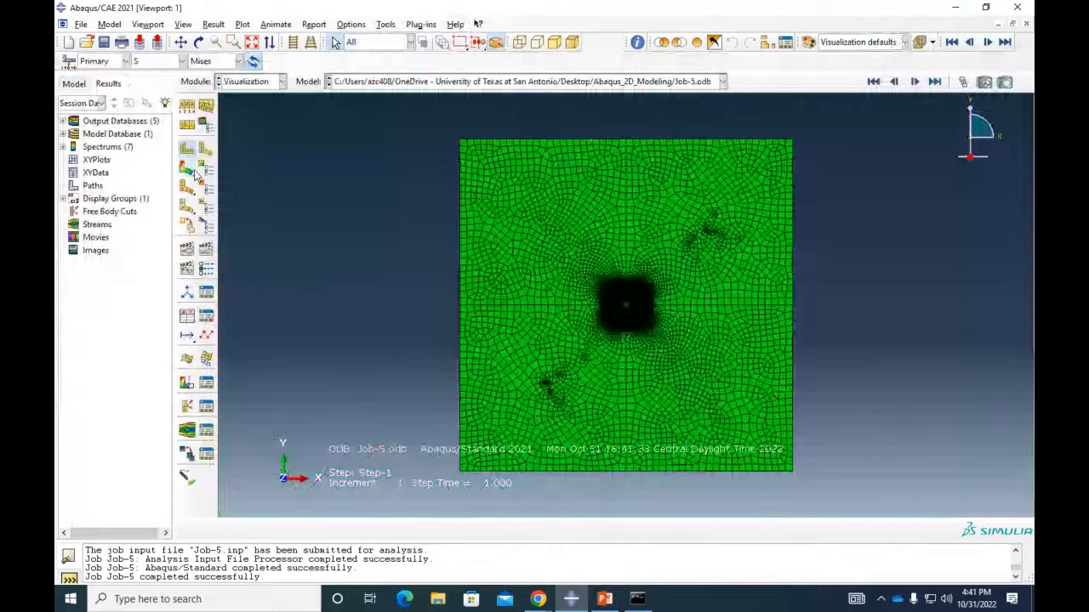
pyautogui.click(189, 168)
# Change the contoured stress component to S22 and inspect its distribution around the hole
pyautogui.scroll(-2, 747, 307)
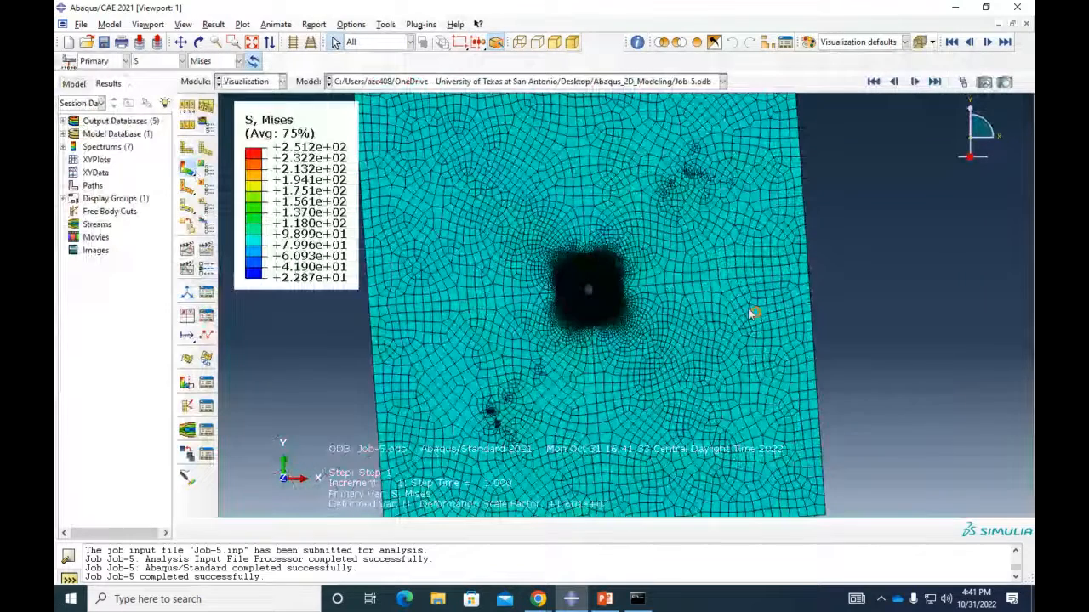
pyautogui.scroll(-3, 747, 307)
pyautogui.scroll(-2, 517, 281)
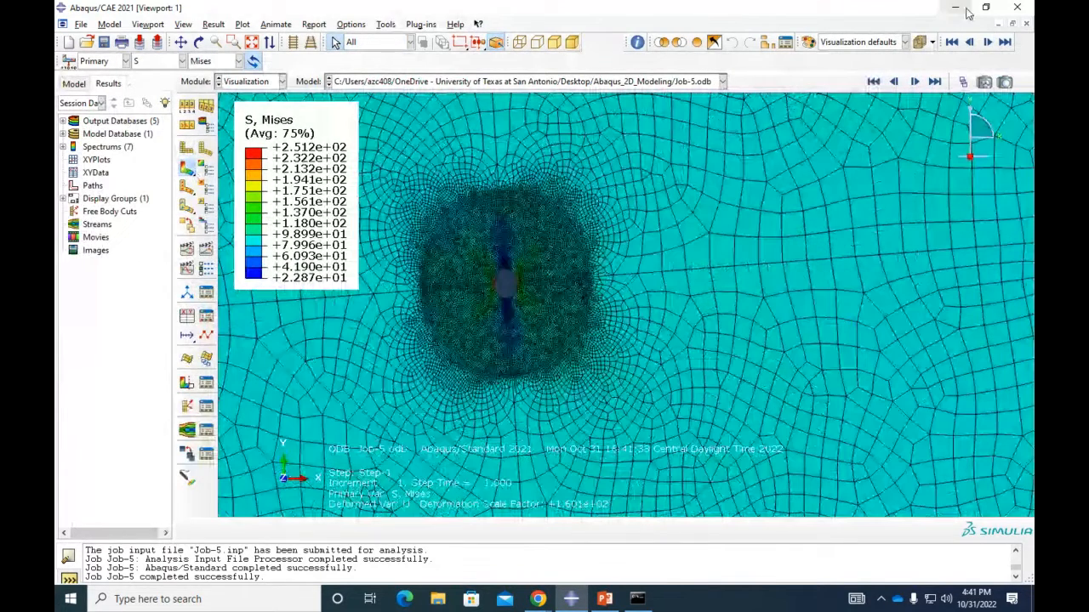
pyautogui.click(208, 61)
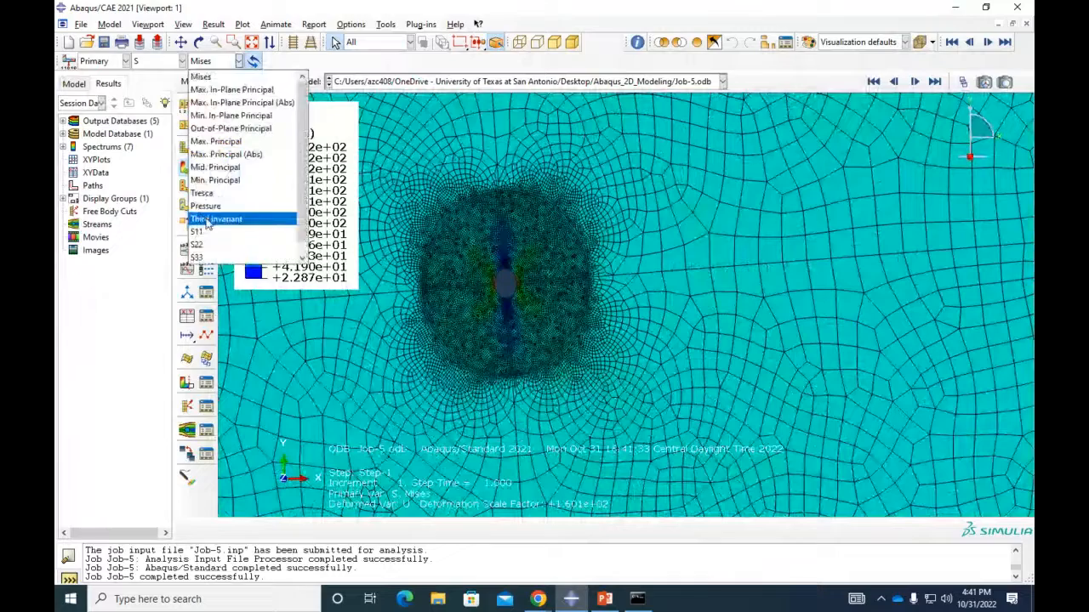
pyautogui.click(209, 245)
pyautogui.scroll(-2, 399, 265)
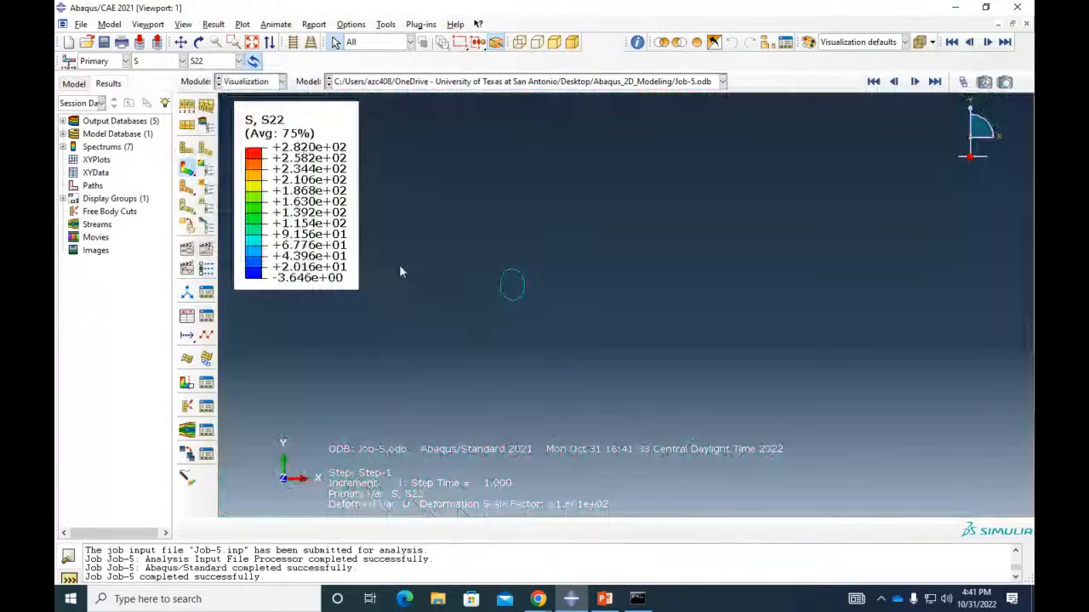
pyautogui.scroll(-4, 553, 291)
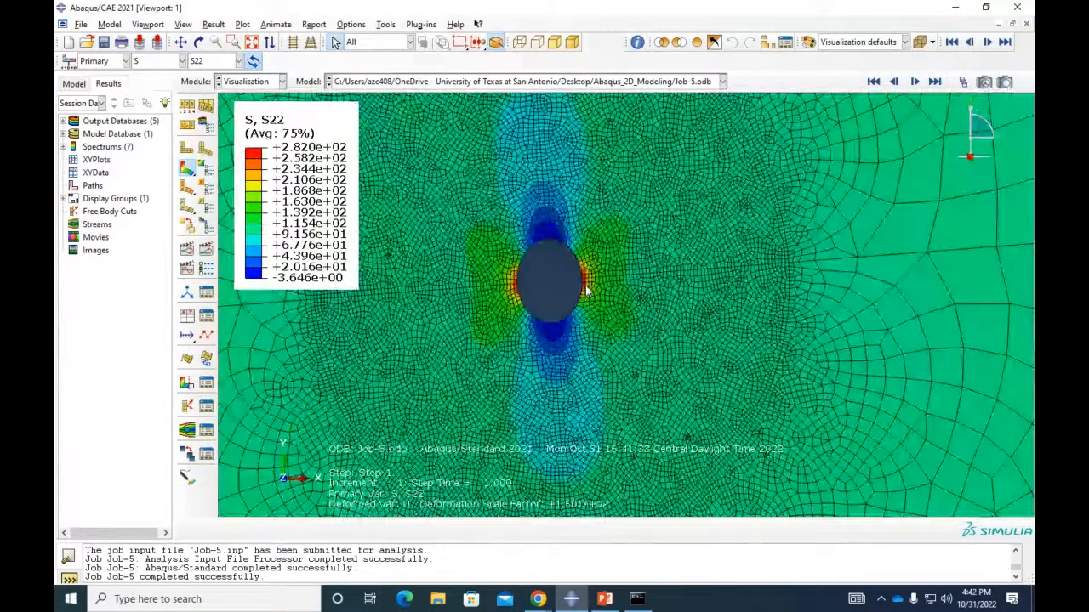
pyautogui.scroll(-3, 585, 291)
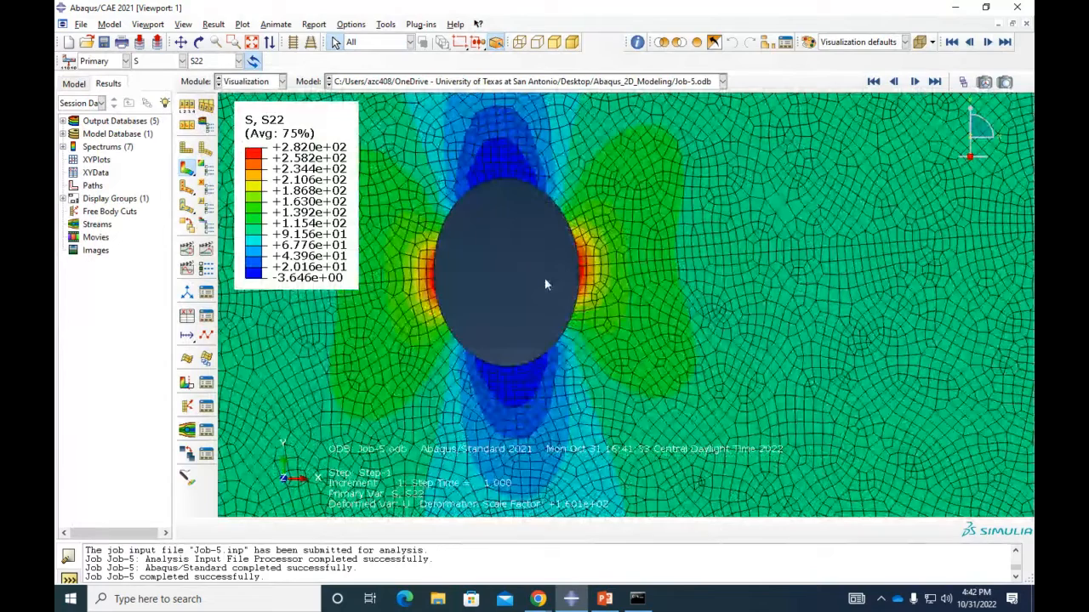
pyautogui.scroll(-2, 559, 271)
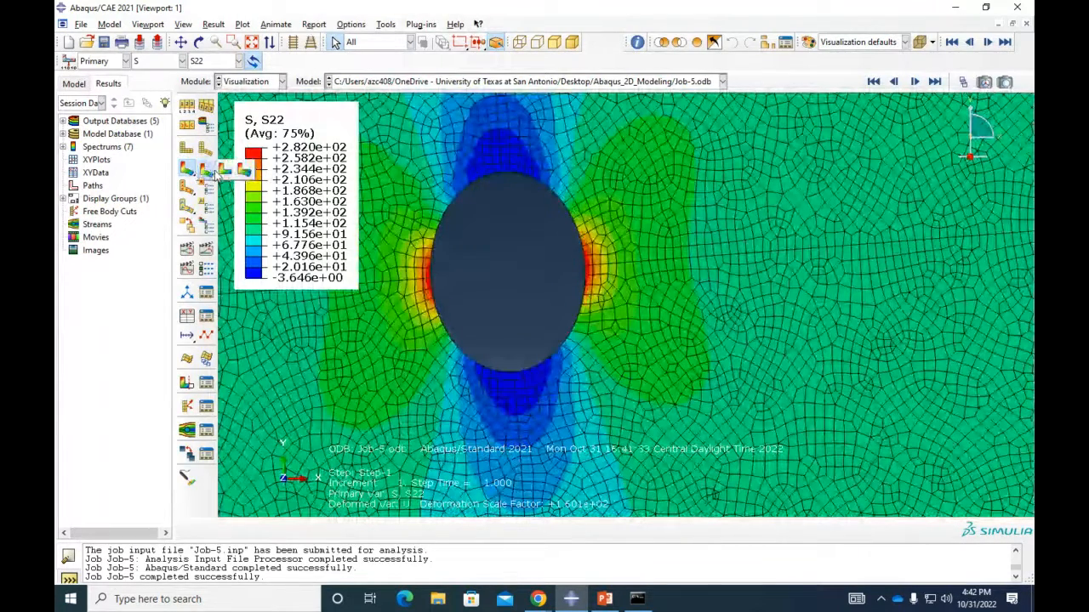
# Plot the S22 contours on the undeformed shape and focus on the hole's right edge
pyautogui.click(221, 169)
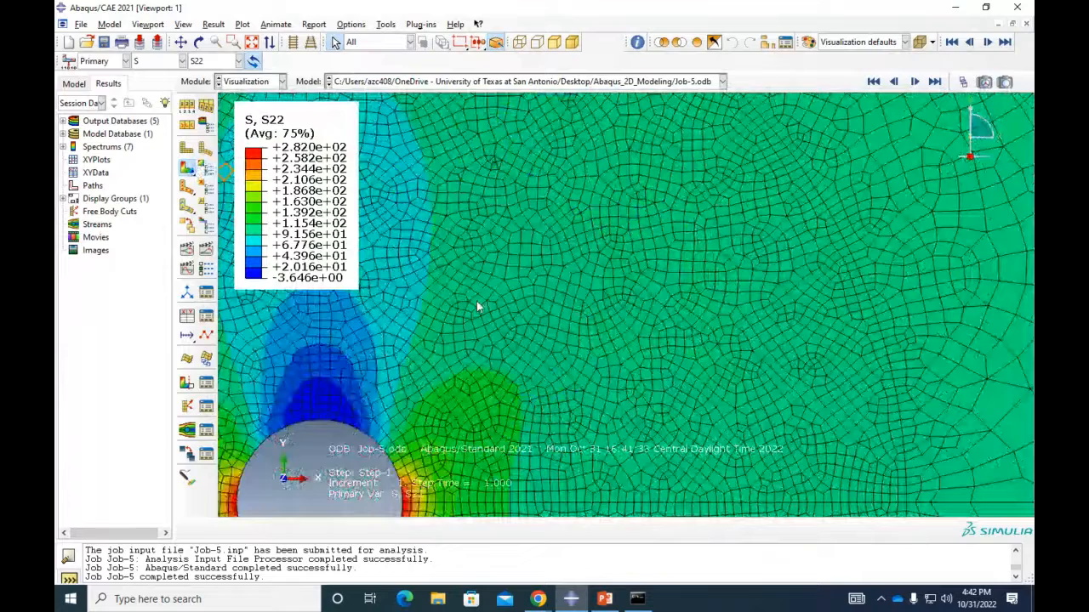
pyautogui.scroll(2, 476, 301)
pyautogui.keyDown('ctrl'); pyautogui.keyDown('alt'); pyautogui.moveTo(483, 412); pyautogui.dragTo(584, 216, button='middle'); pyautogui.keyUp('alt'); pyautogui.keyUp('ctrl')
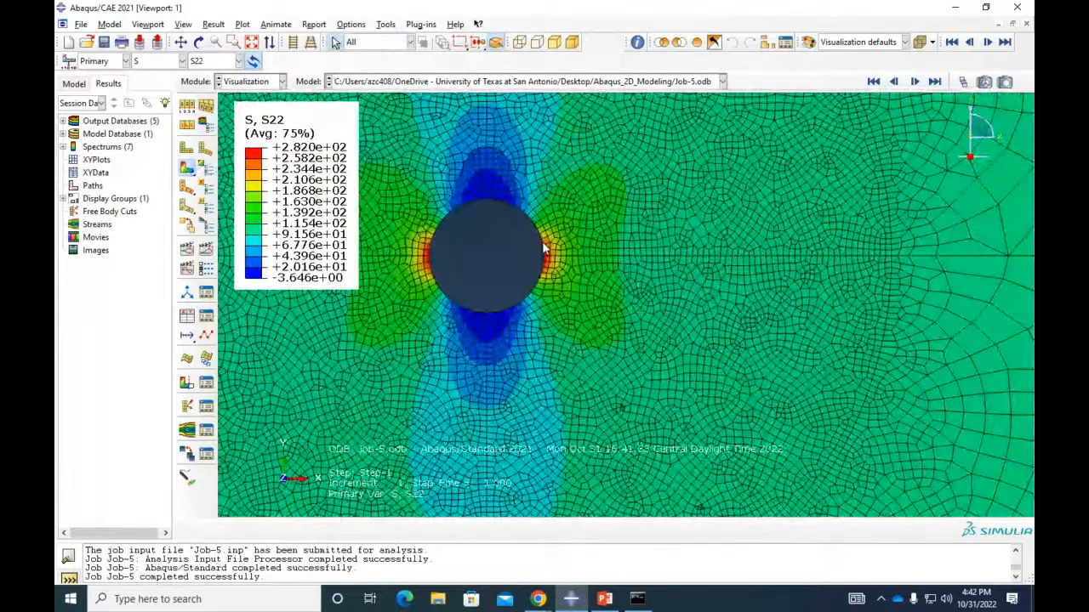
pyautogui.scroll(-3, 545, 247)
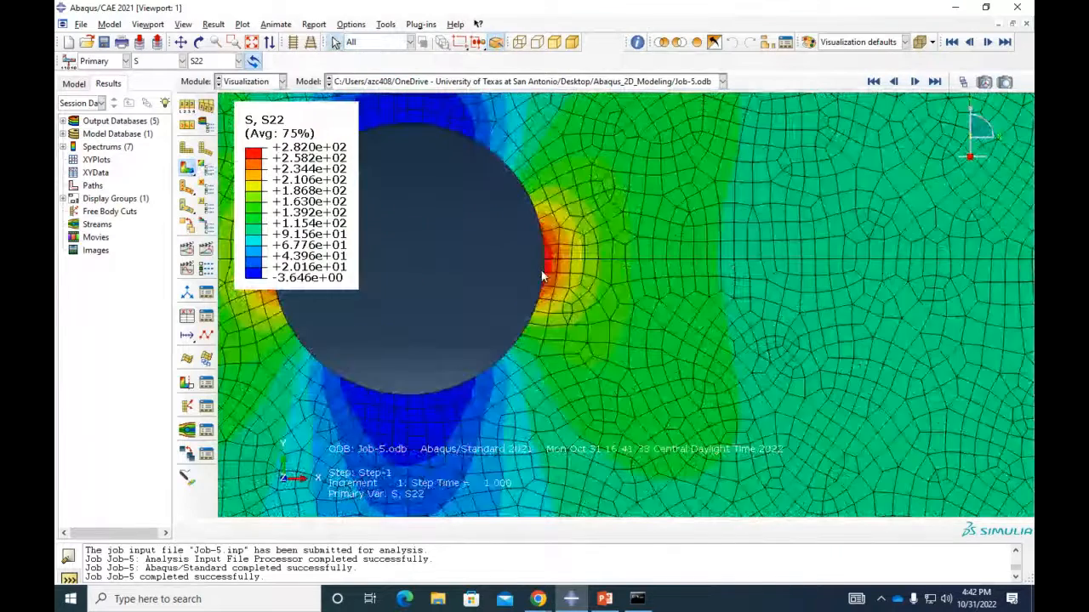
# Probe the nodal S22 stress at the rightmost point of the hole's edge
pyautogui.click(393, 27)
pyautogui.click(399, 38)
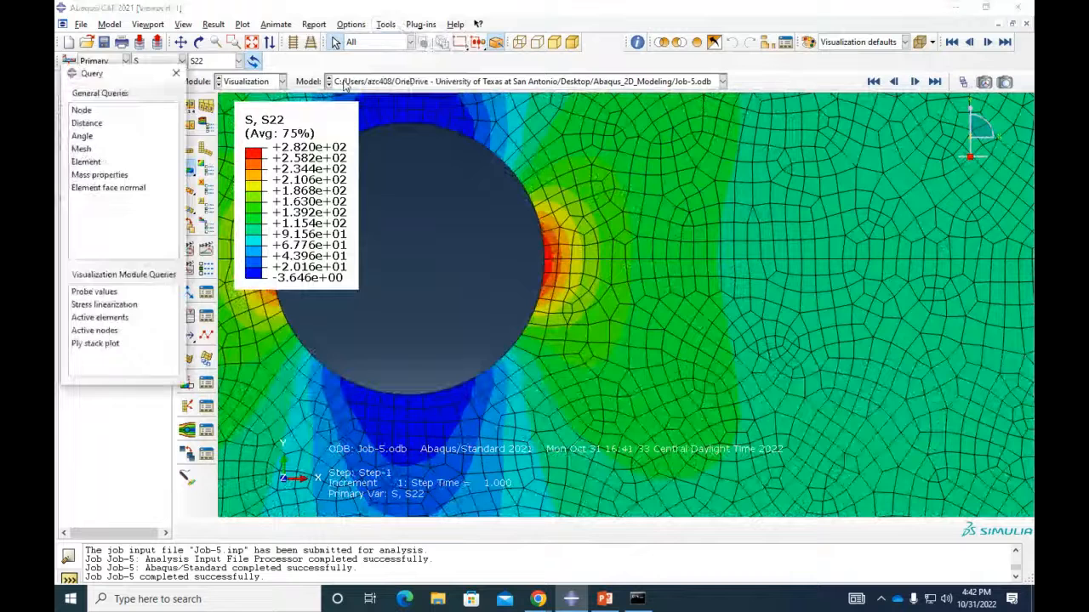
pyautogui.click(92, 290)
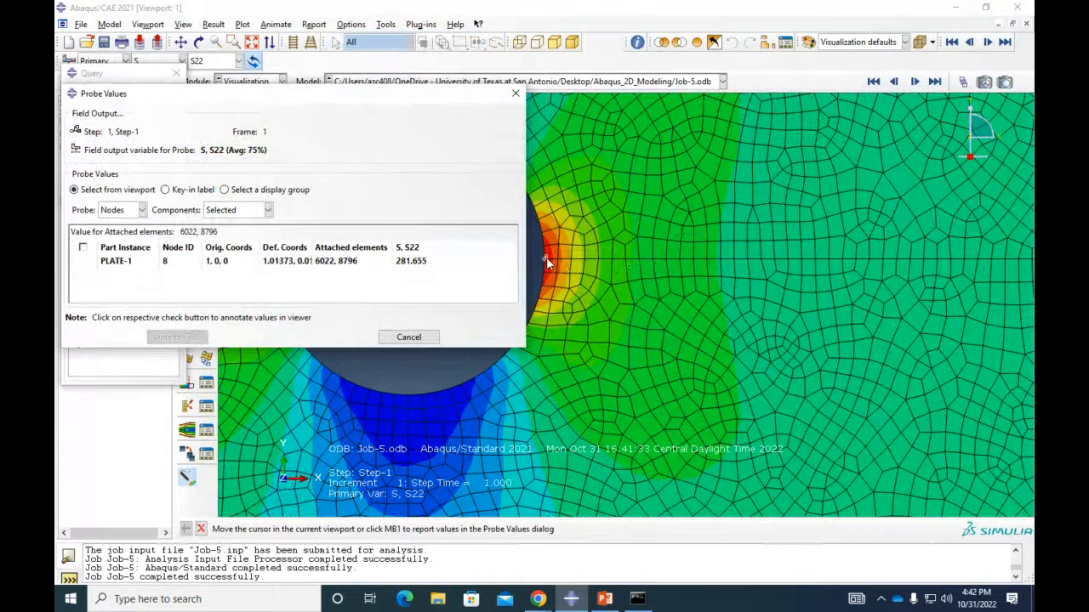
pyautogui.click(546, 257)
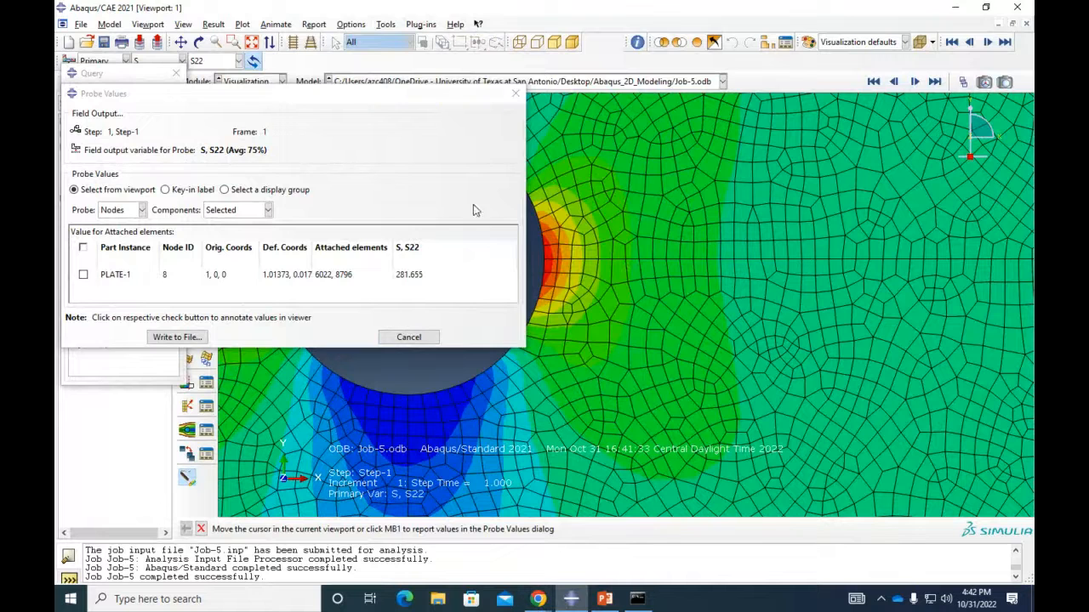
# Close the probe, writing its values to the report file, and open boundary condition BC-2 for editing in the model
pyautogui.click(515, 94)
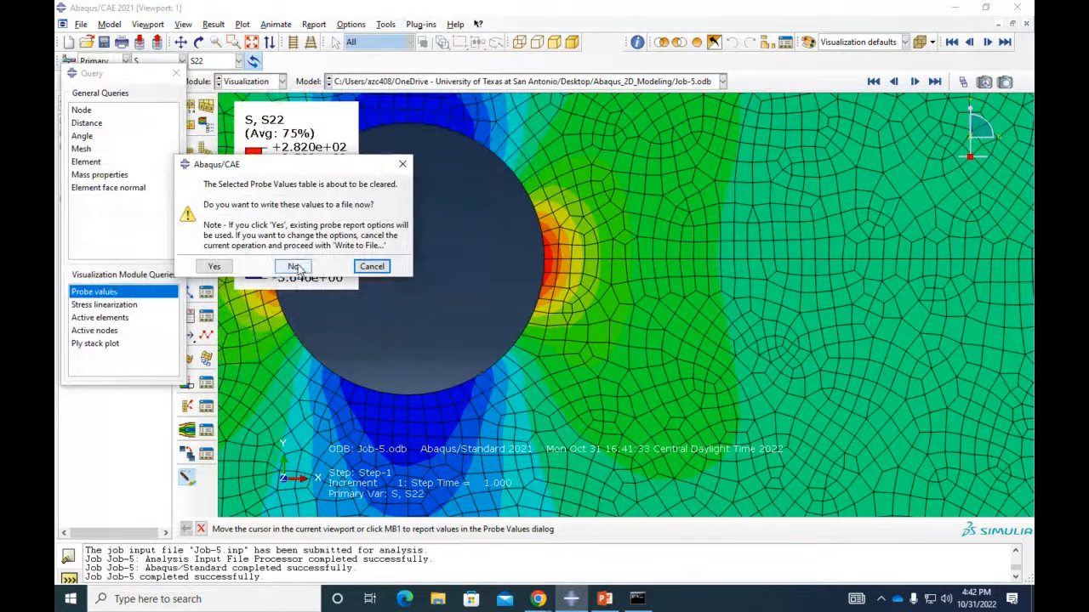
pyautogui.click(214, 266)
pyautogui.click(176, 73)
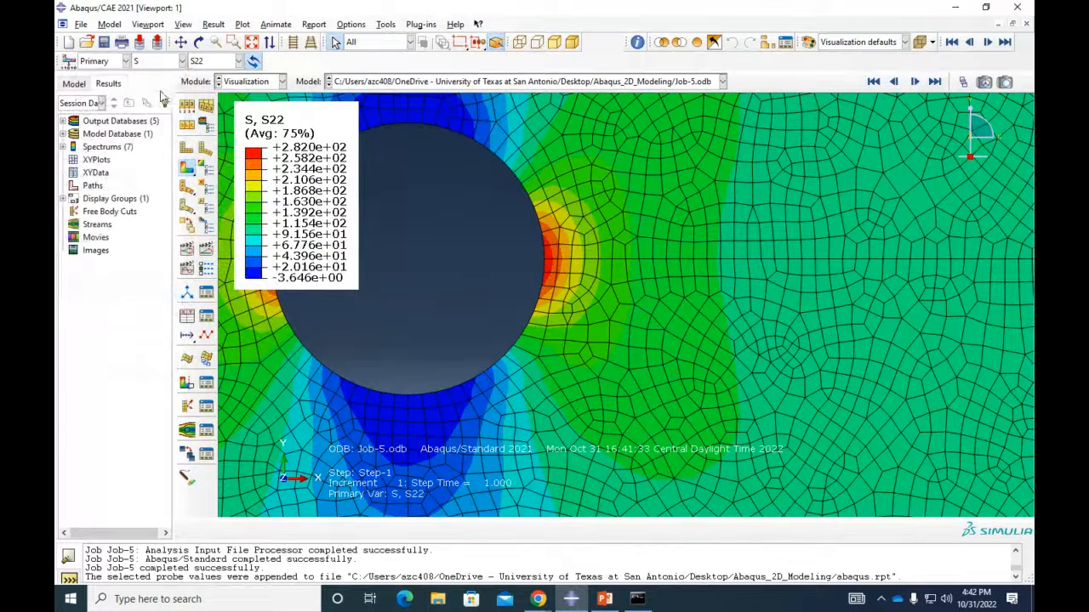
pyautogui.click(73, 83)
pyautogui.doubleClick(111, 359)
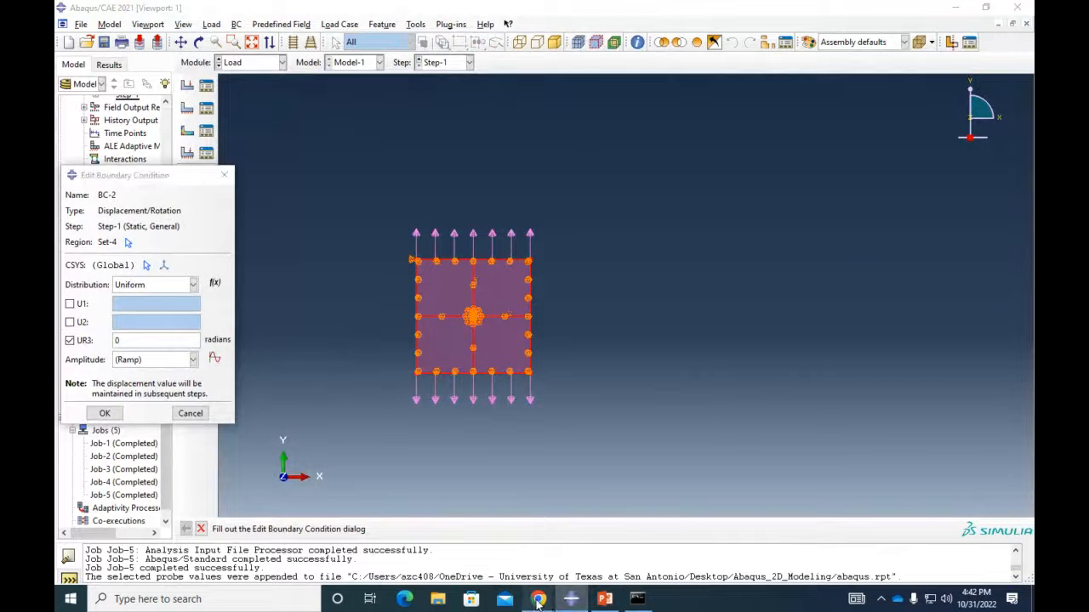
# Switch to the crack extension article in Chrome and examine the finite element mesh in Fig. 3 and the convergence plot in Fig. 4
pyautogui.moveTo(538, 599)
pyautogui.click(622, 525)
pyautogui.scroll(-5, 573, 409)
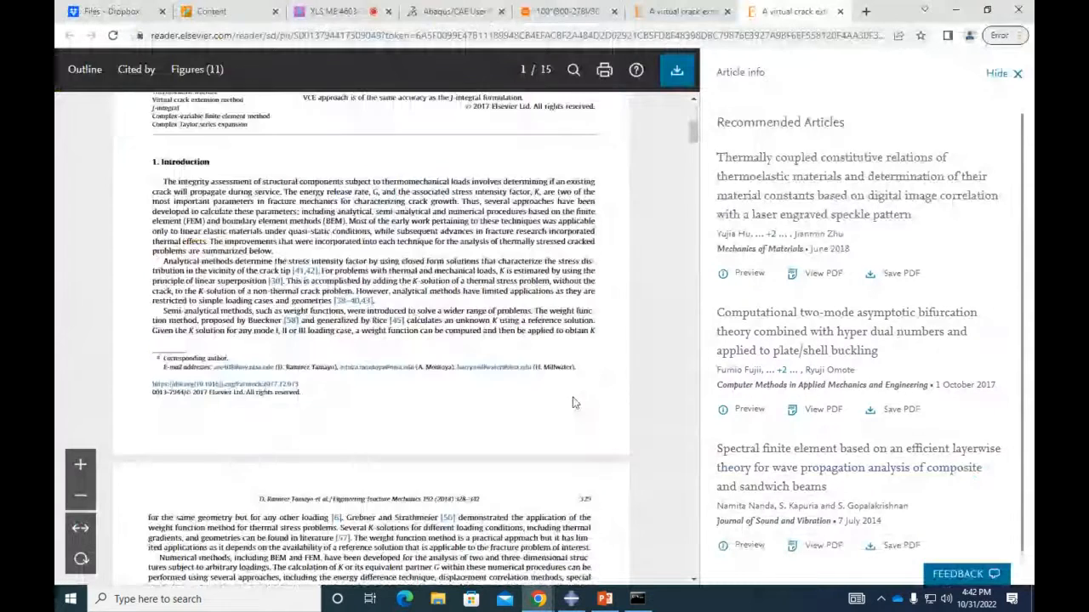
pyautogui.scroll(-10, 573, 408)
pyautogui.scroll(-20, 573, 408)
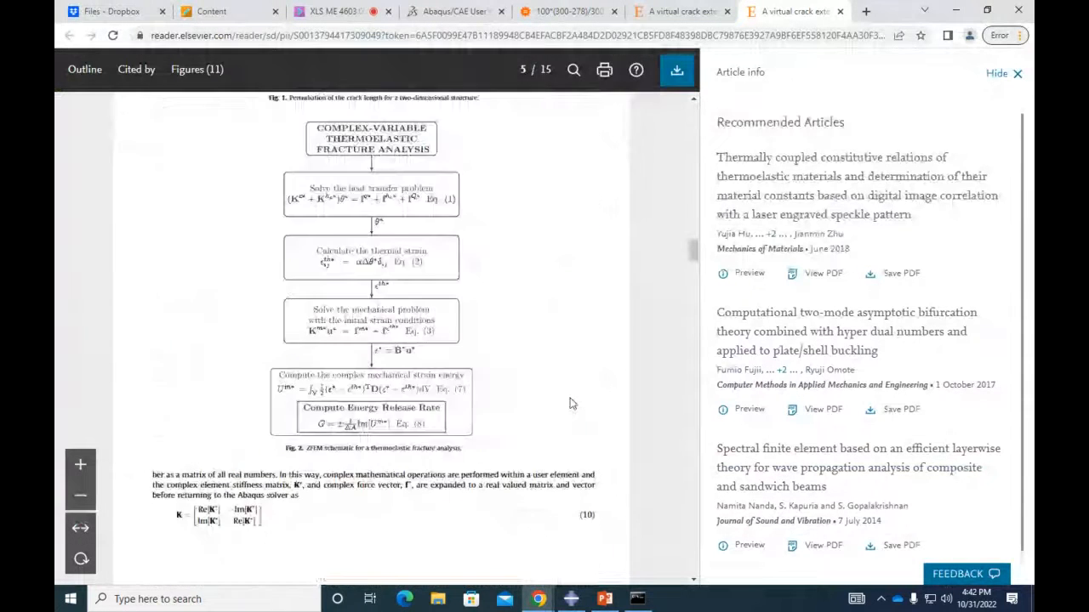
pyautogui.scroll(-8, 572, 403)
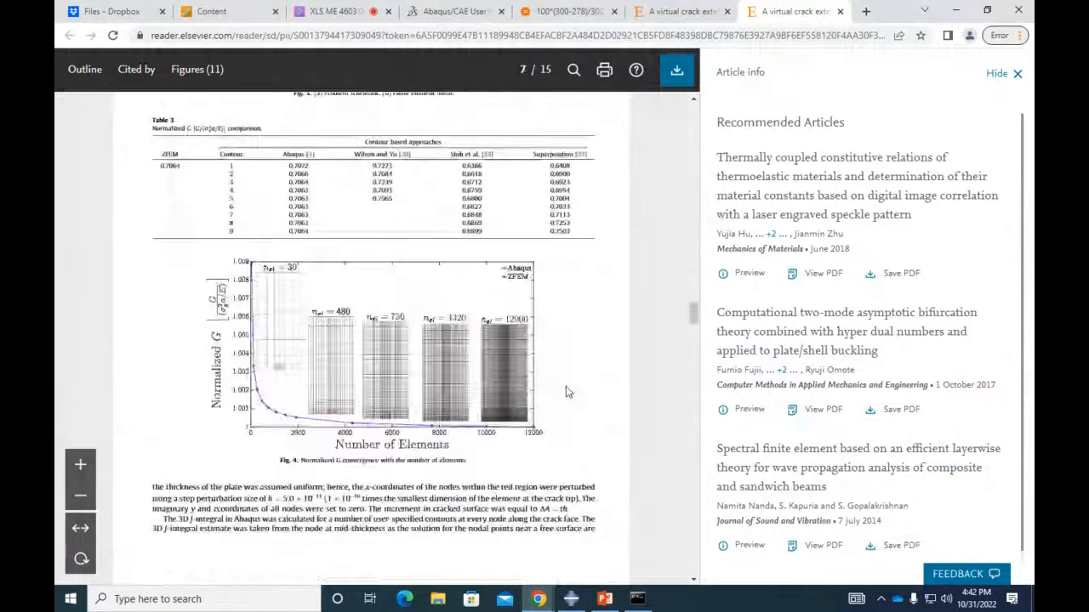
pyautogui.scroll(4, 555, 374)
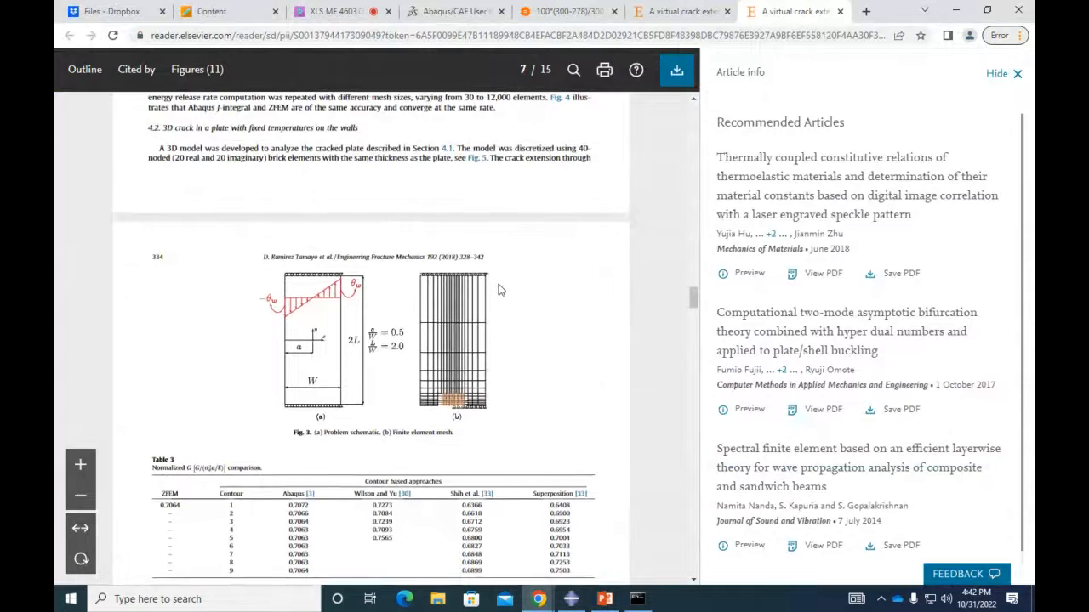
pyautogui.scroll(-1, 502, 286)
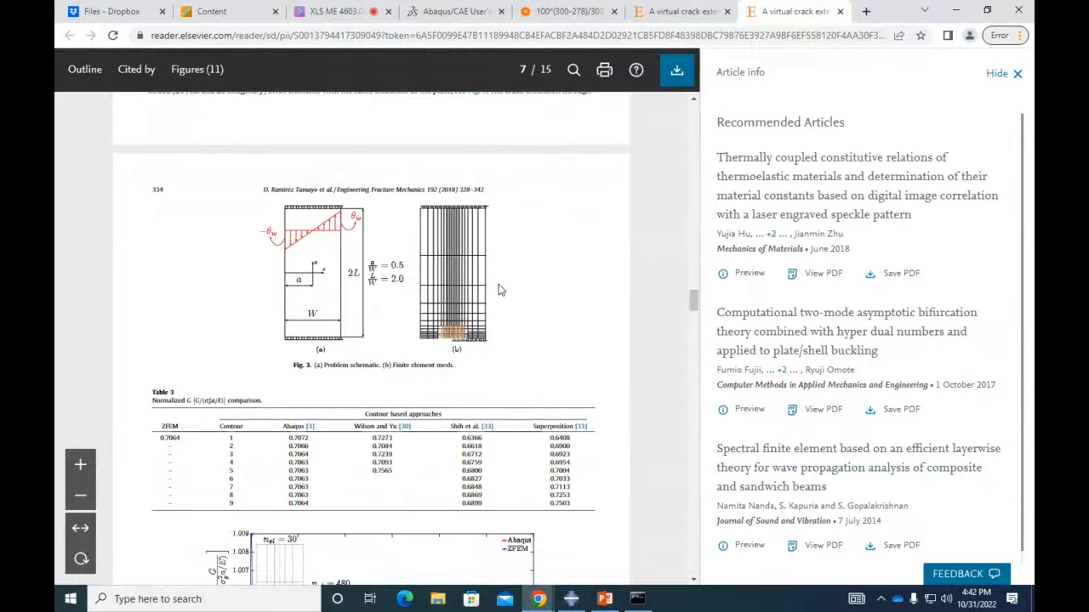
pyautogui.scroll(-5, 500, 290)
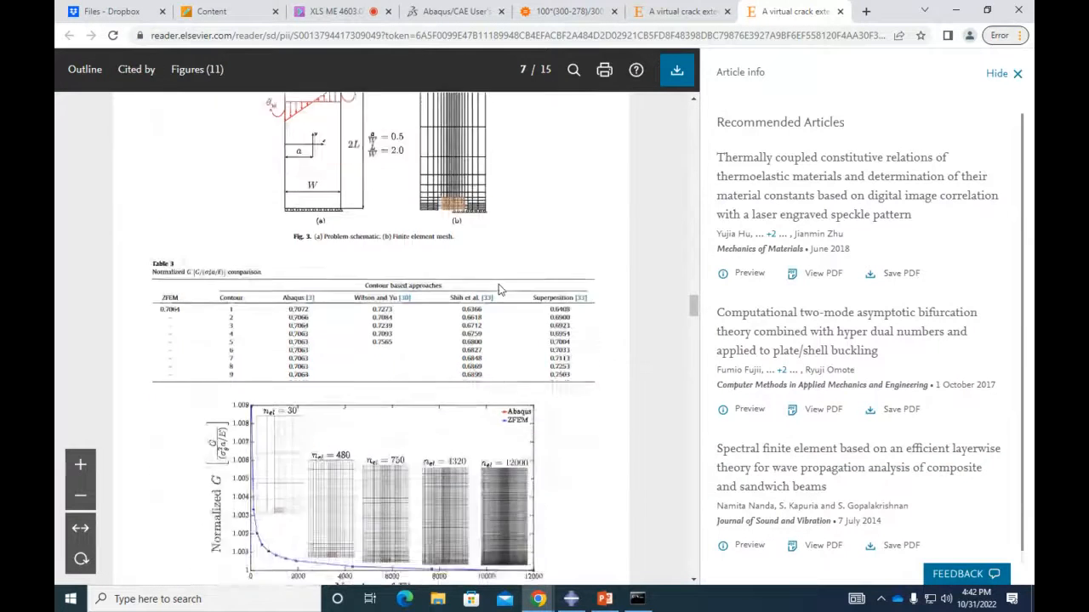
pyautogui.scroll(5, 499, 284)
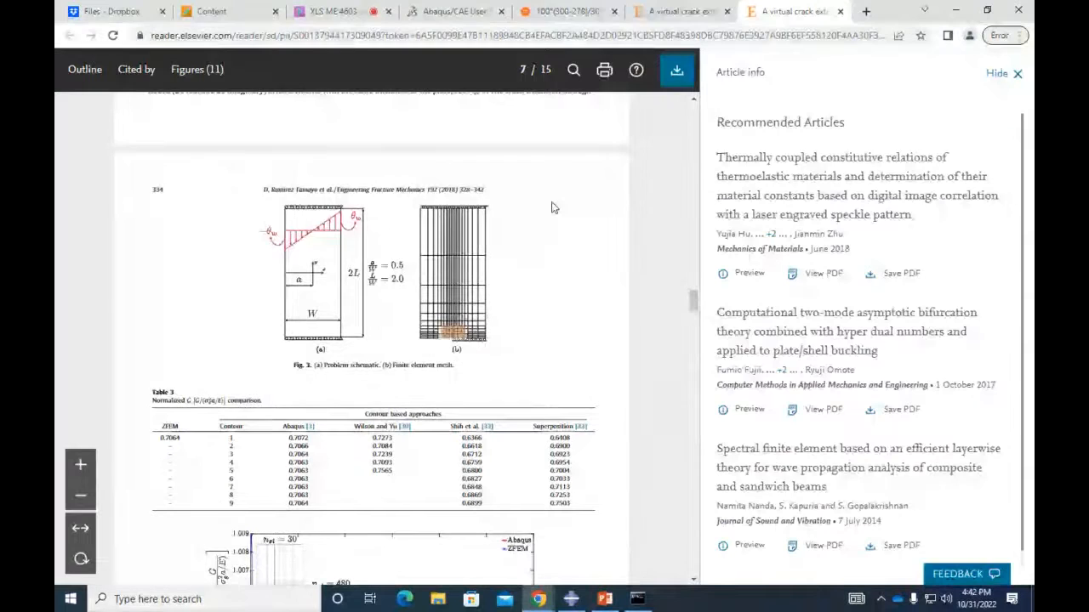
# Switch back to Abaqus/CAE, close the boundary condition editor without changes and delete BC-2
pyautogui.click(571, 599)
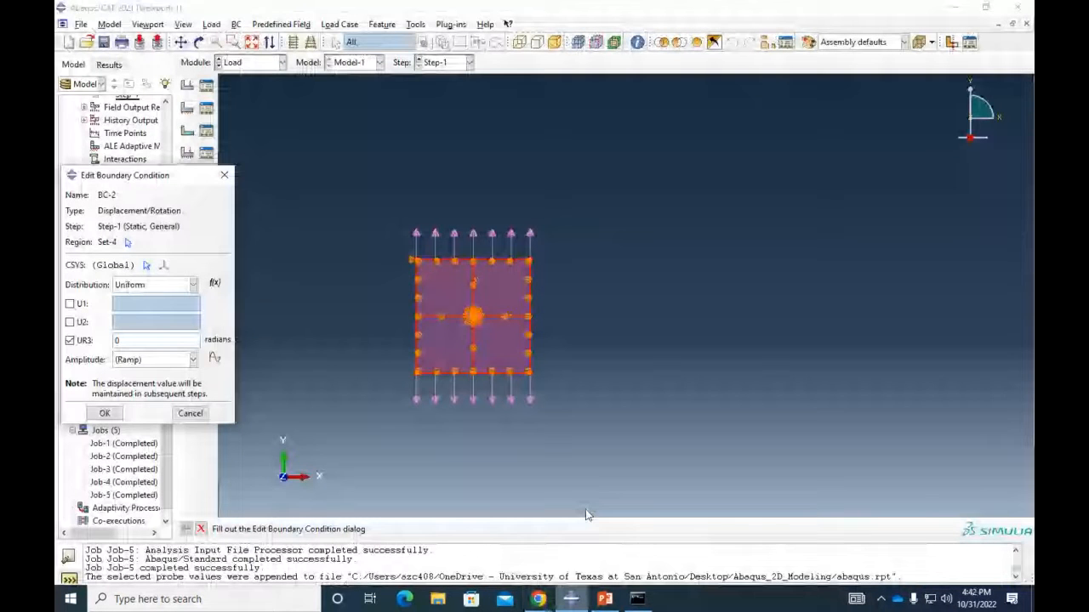
pyautogui.click(224, 175)
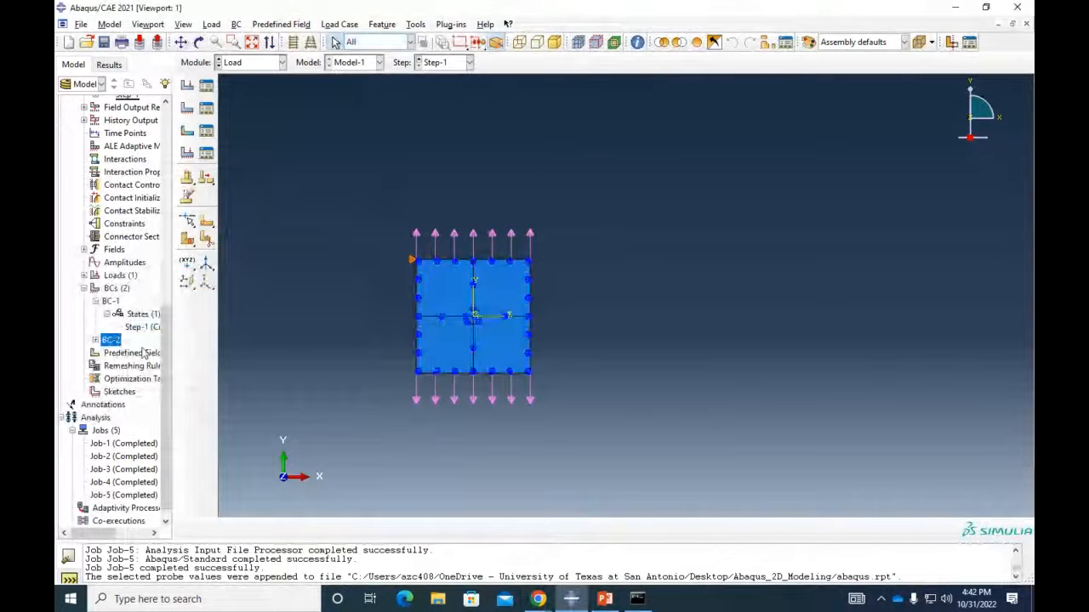
pyautogui.rightClick(113, 340)
pyautogui.click(167, 403)
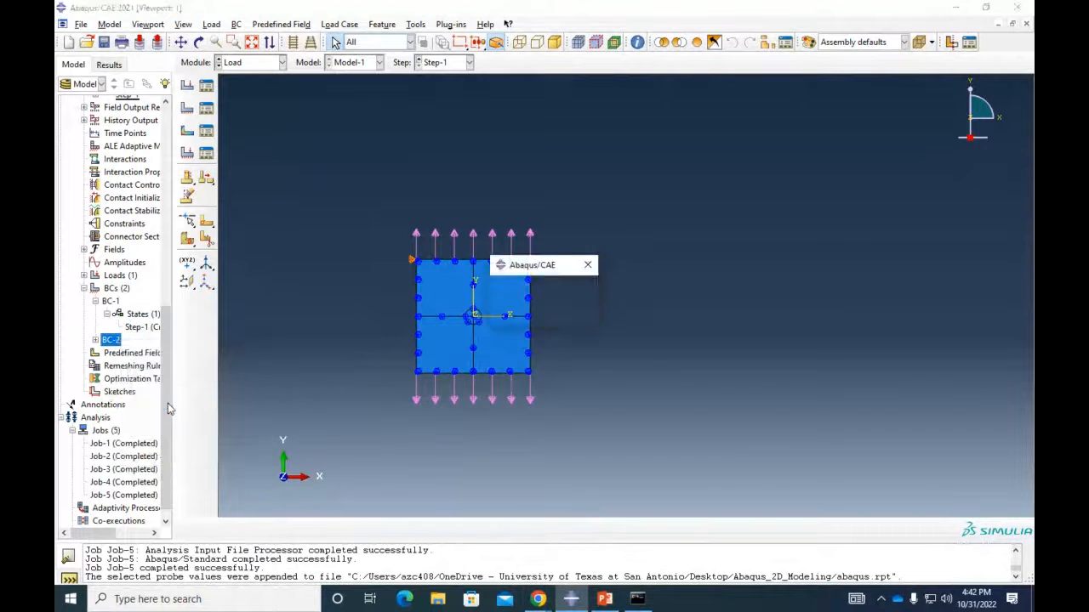
pyautogui.click(516, 316)
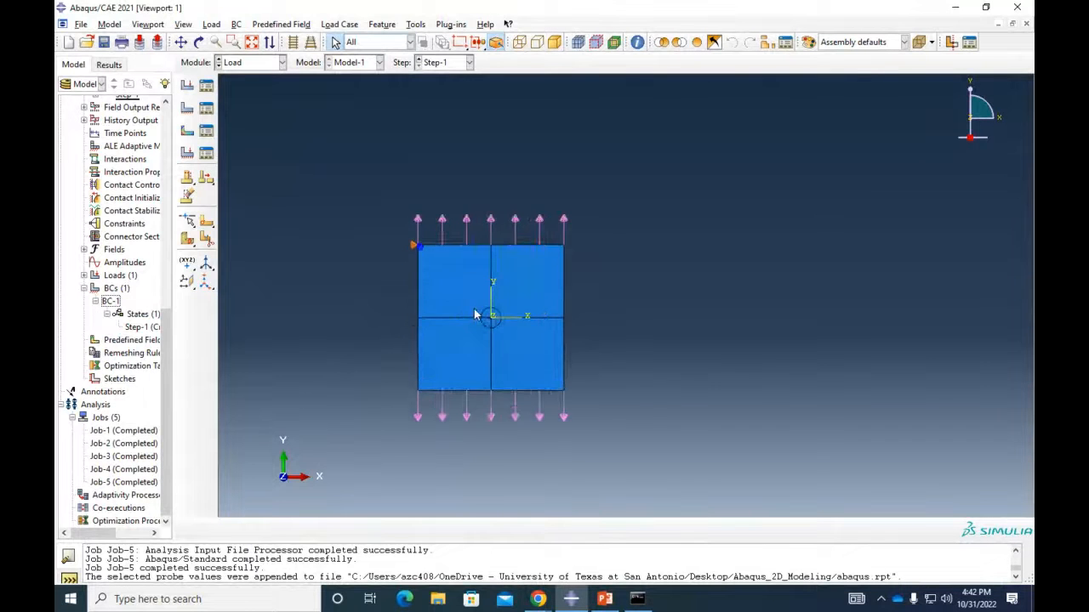
# Reassign boundary condition BC-1 to the midpoint of the plate's right edge and enable its U2 constraint
pyautogui.scroll(-5, 462, 307)
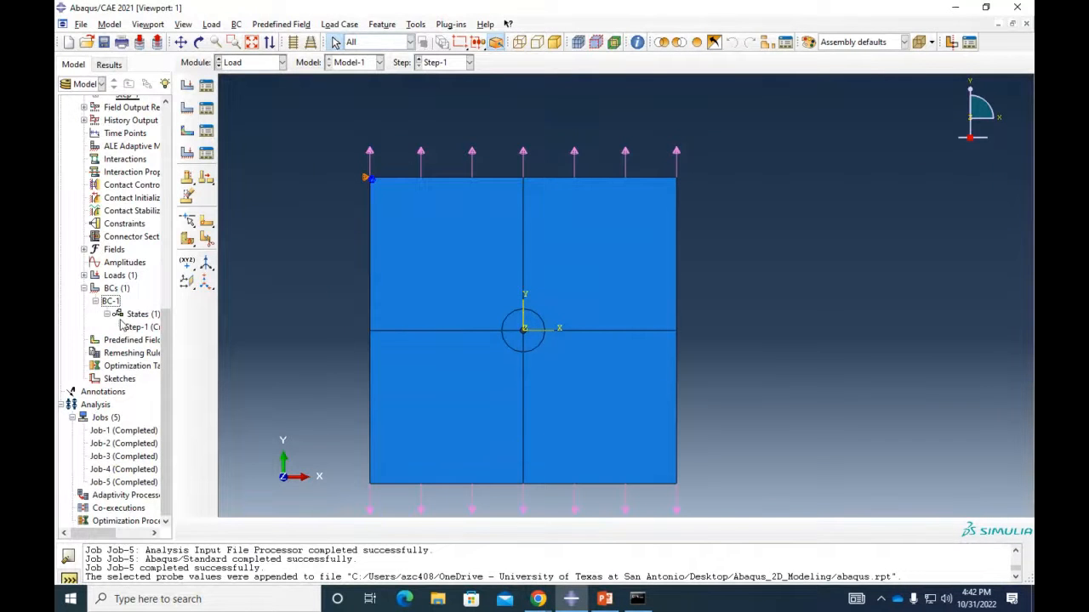
pyautogui.click(140, 332)
pyautogui.doubleClick(113, 331)
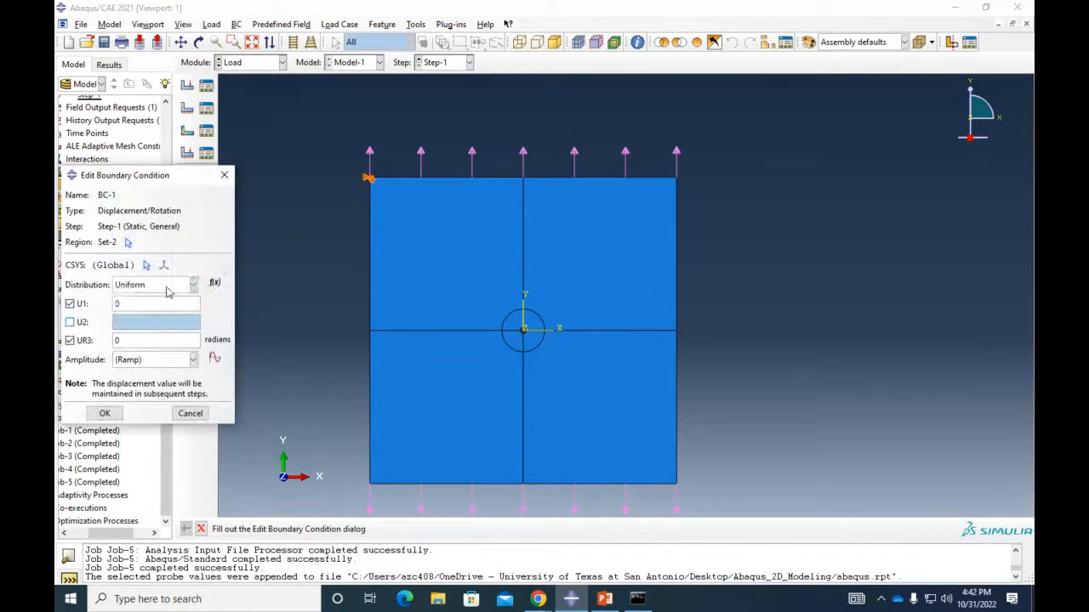
pyautogui.click(128, 243)
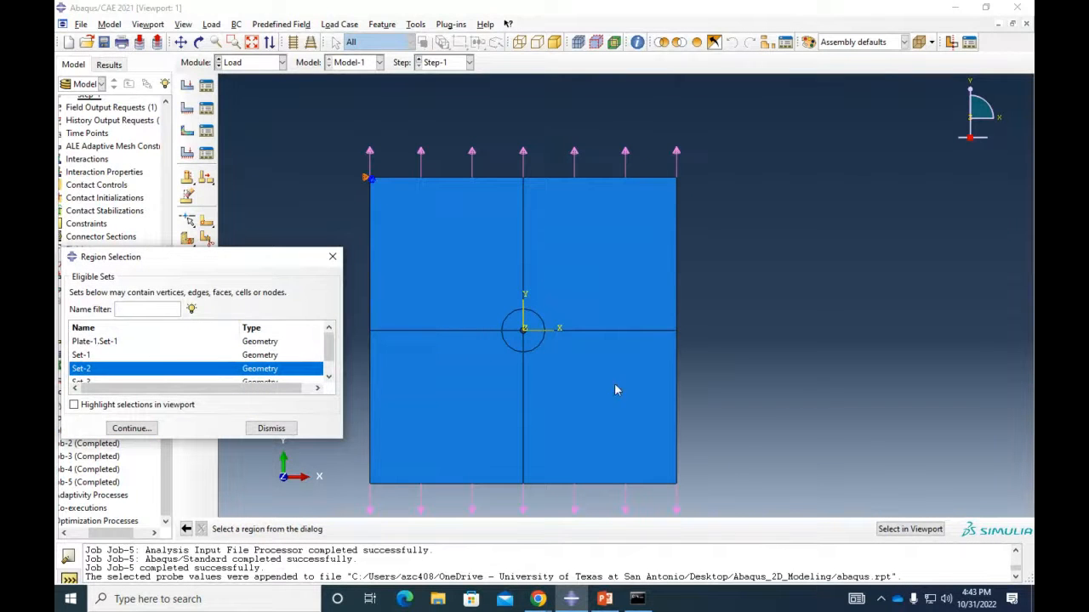
pyautogui.click(909, 529)
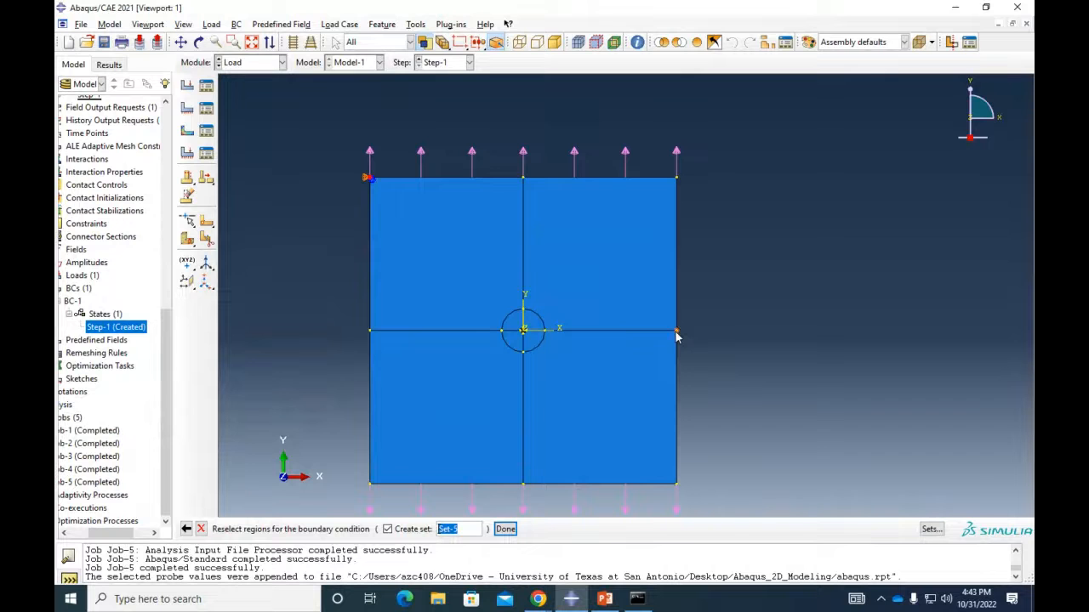
pyautogui.click(501, 529)
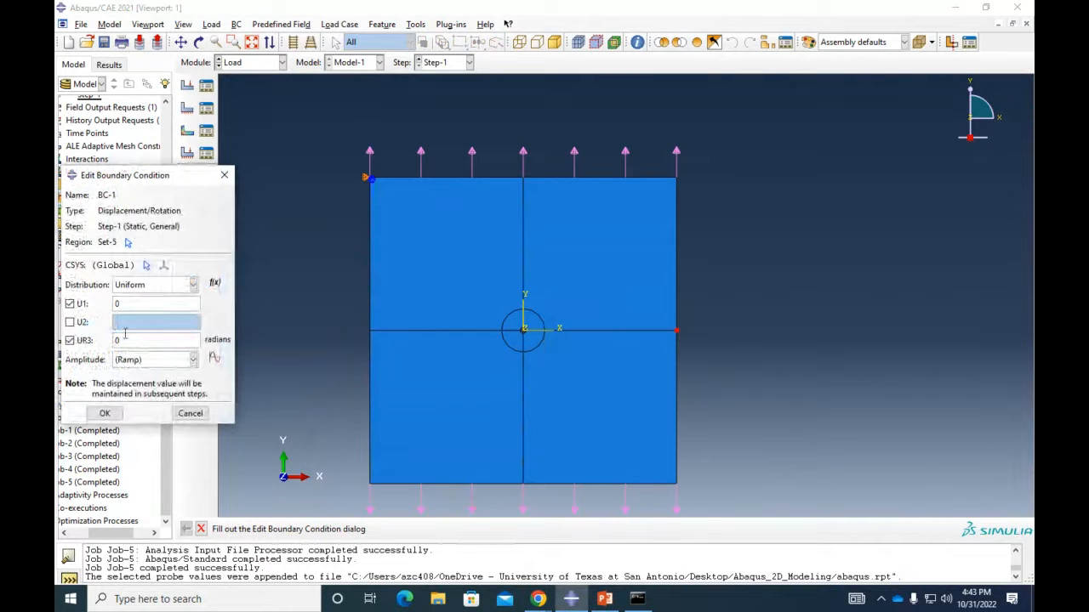
pyautogui.click(75, 326)
pyautogui.click(105, 413)
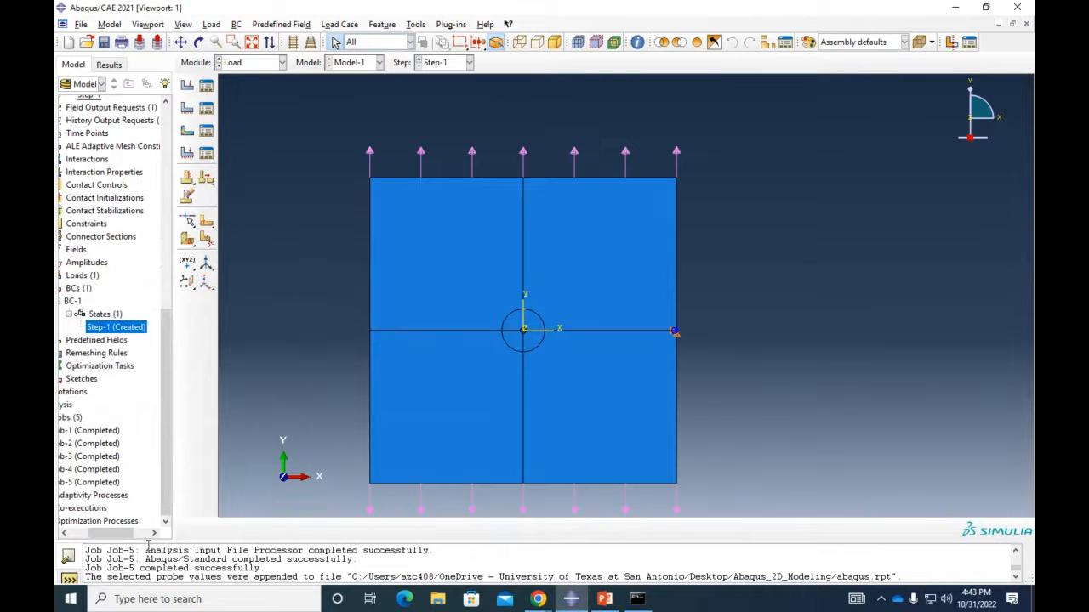
# Resubmit Job-5 for analysis, overwriting its existing job files
pyautogui.click(88, 482)
pyautogui.rightClick(88, 482)
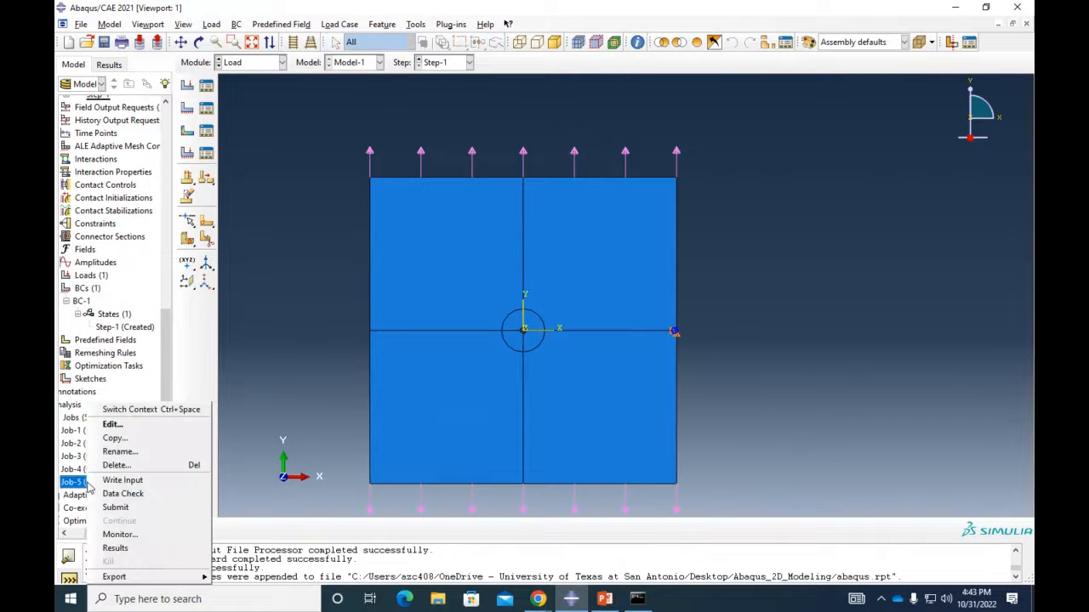
pyautogui.click(119, 511)
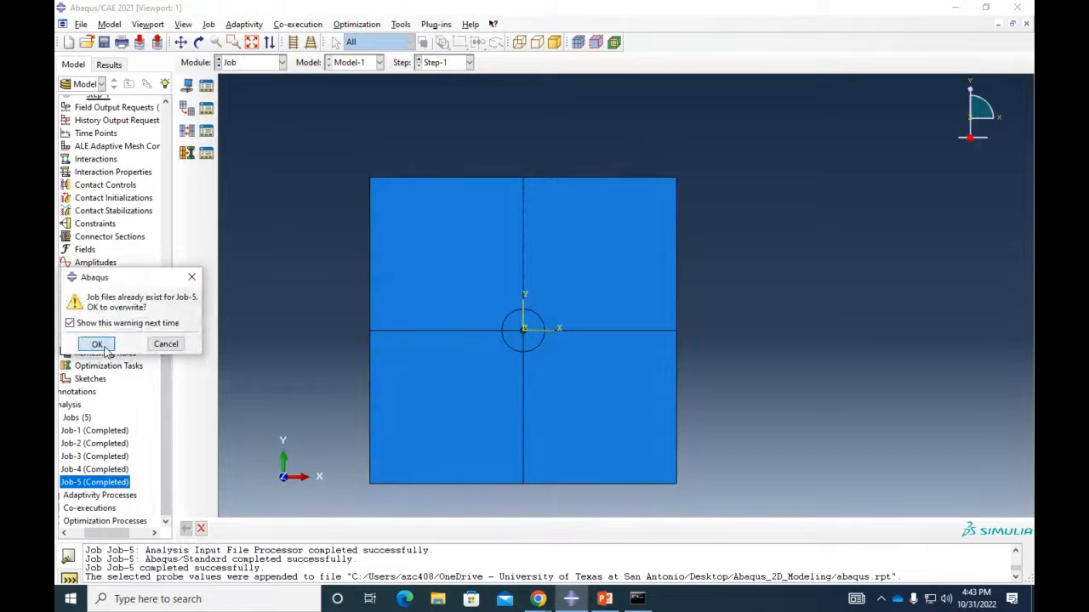
pyautogui.click(97, 345)
# Switch to WolframAlpha in Chrome and compute the percentage error as 100*(300-282)/300
pyautogui.moveTo(544, 606)
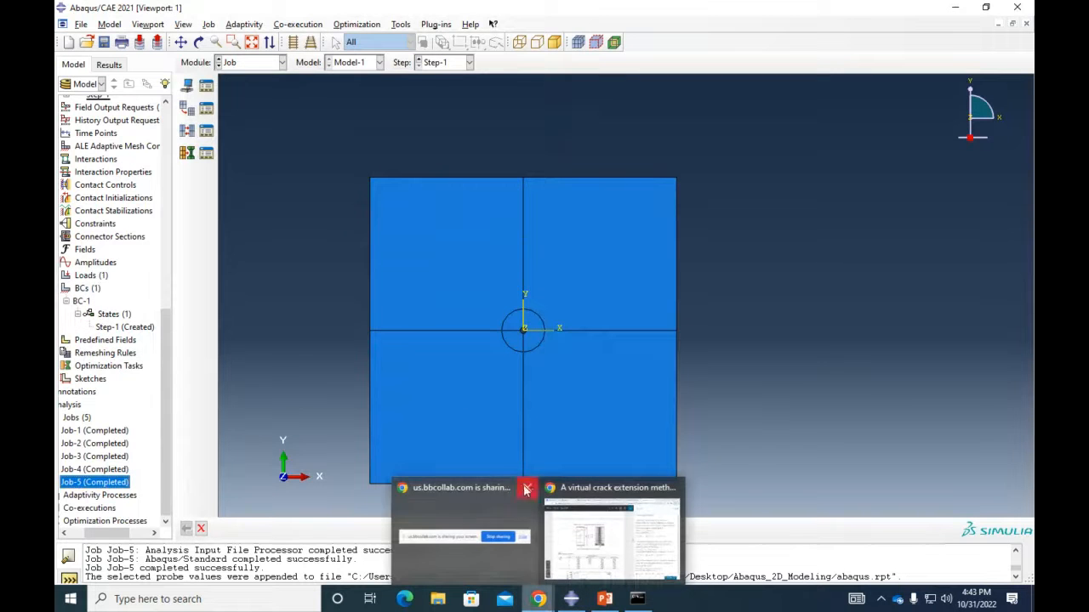
pyautogui.click(632, 529)
pyautogui.click(587, 12)
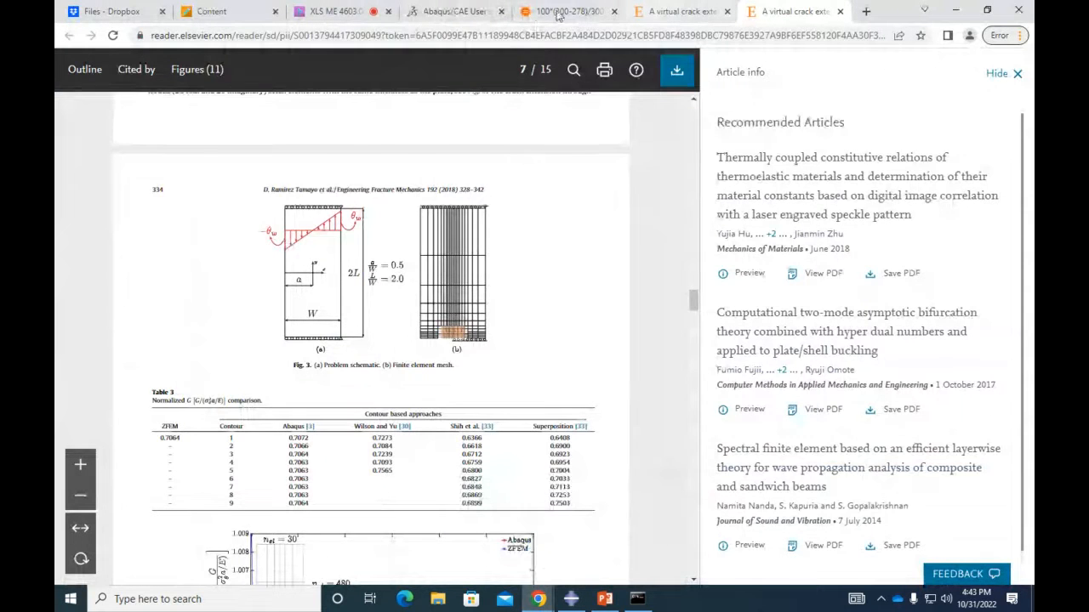
pyautogui.doubleClick(341, 159)
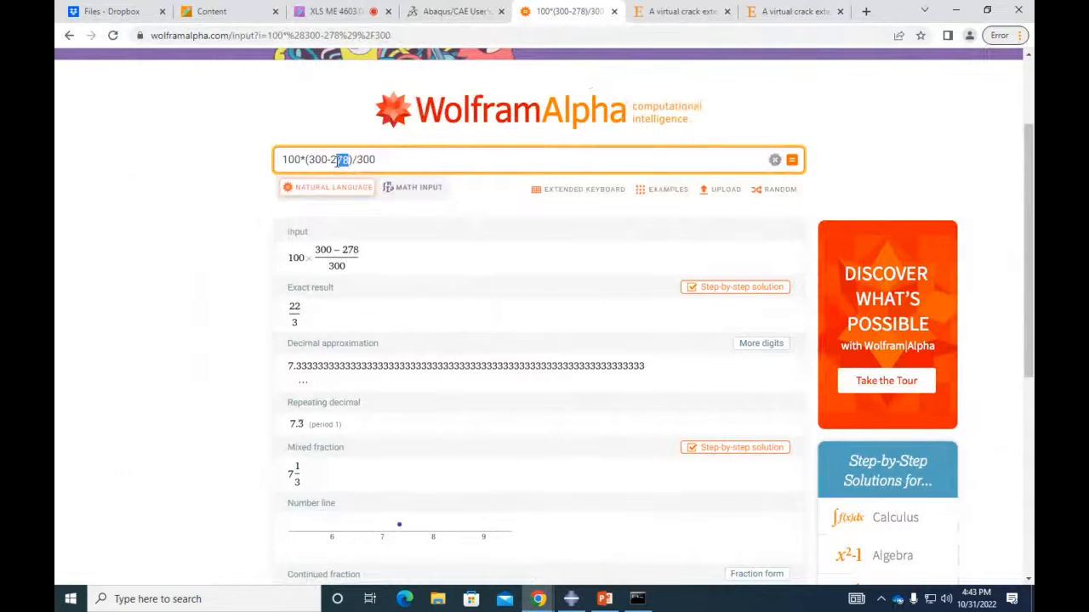
pyautogui.write('323')
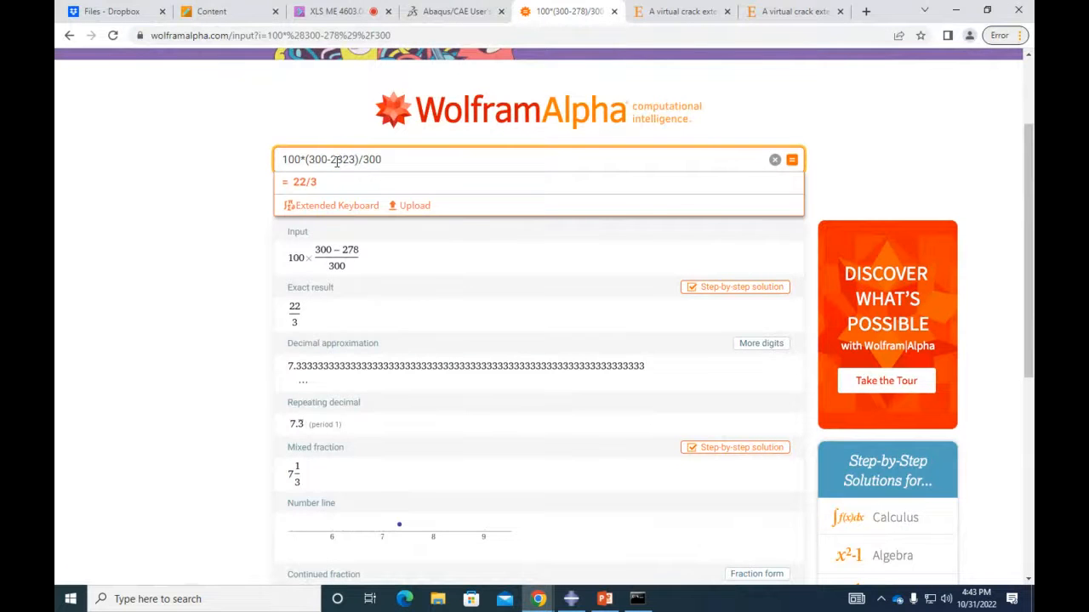
pyautogui.press('BackSpace')
pyautogui.press('Return')
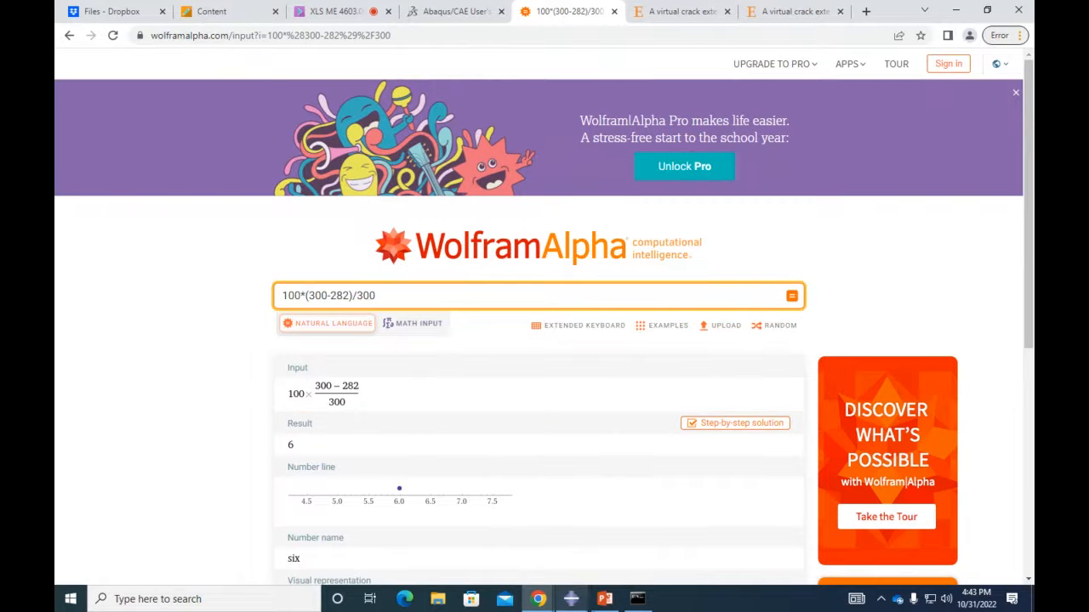
# Return to Abaqus/CAE, open the results of the rerun Job-5 and plot the stress contours on the deformed shape
pyautogui.click(571, 599)
pyautogui.moveTo(125, 533); pyautogui.dragTo(119, 534)
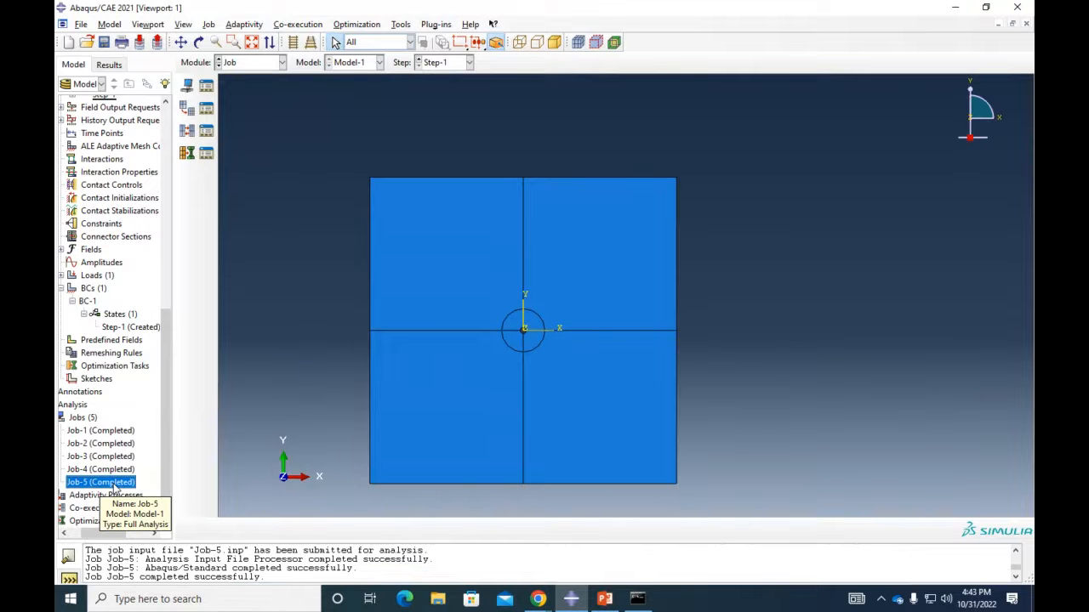
pyautogui.rightClick(114, 487)
pyautogui.click(156, 548)
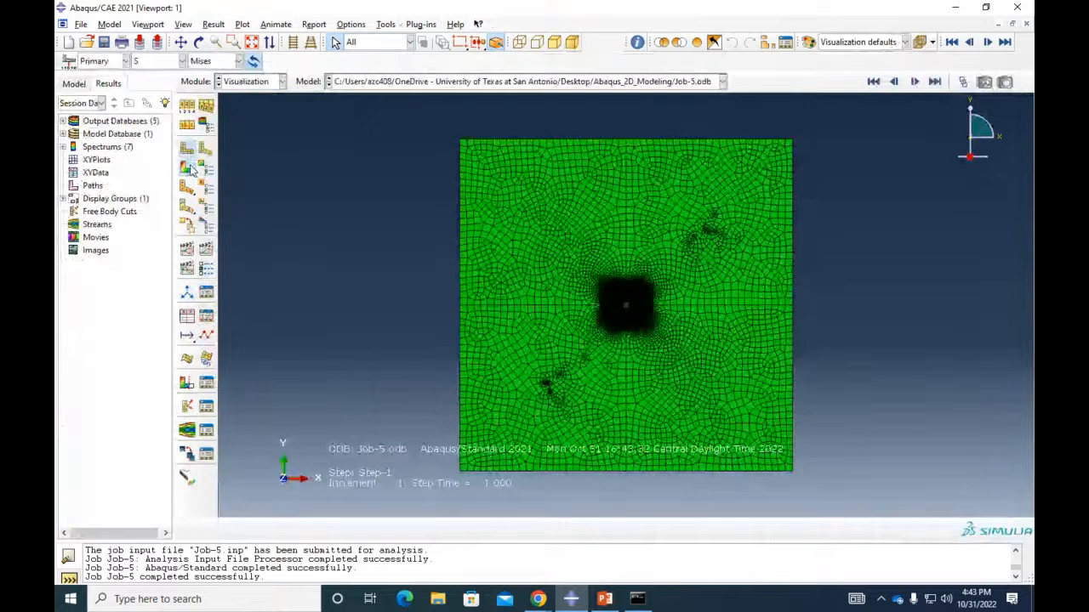
pyautogui.click(189, 167)
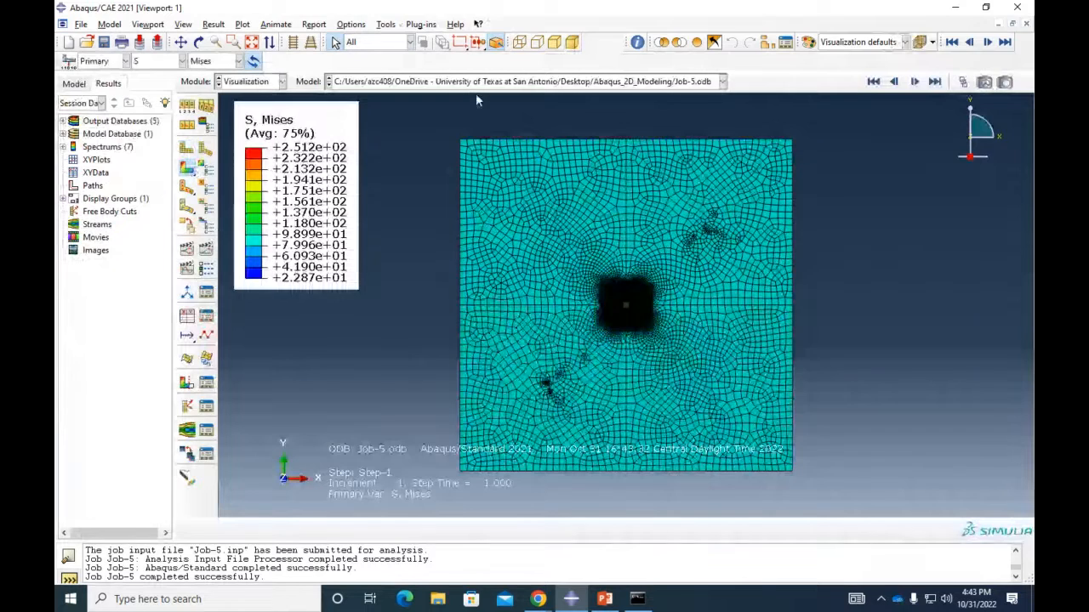
# Change the contoured stress component to S22 and examine the refined region around the hole
pyautogui.click(239, 61)
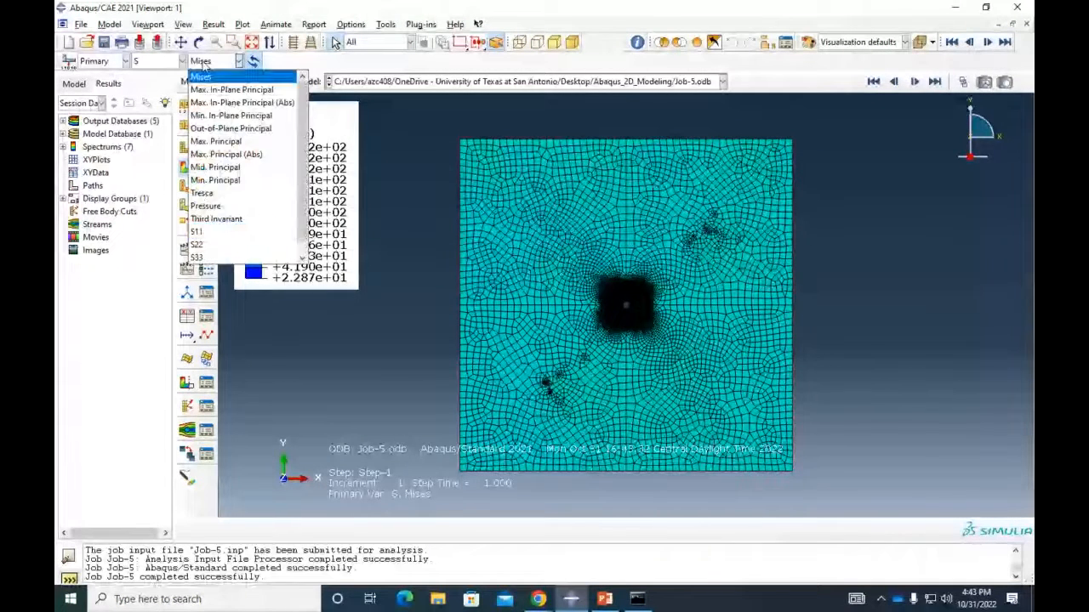
pyautogui.click(224, 247)
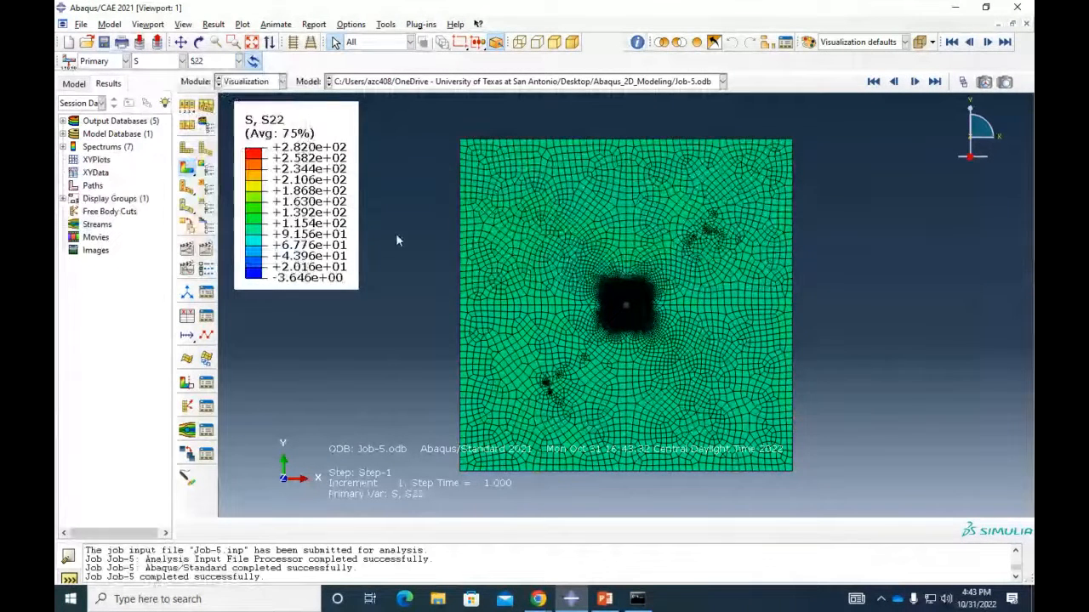
pyautogui.scroll(-3, 610, 307)
pyautogui.scroll(-3, 643, 309)
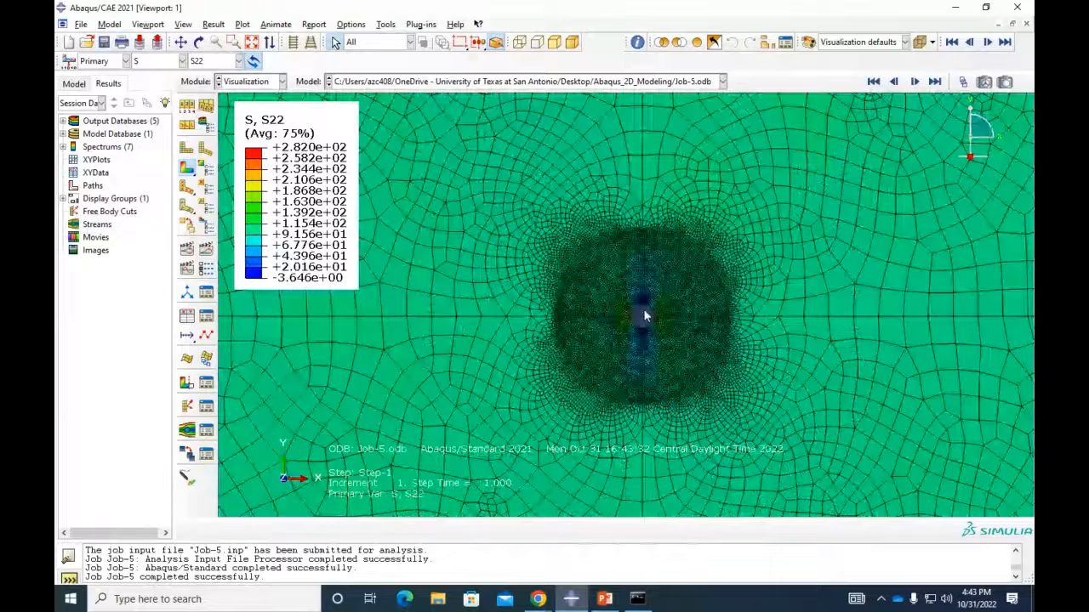
pyautogui.scroll(-3, 644, 316)
pyautogui.scroll(3, 659, 324)
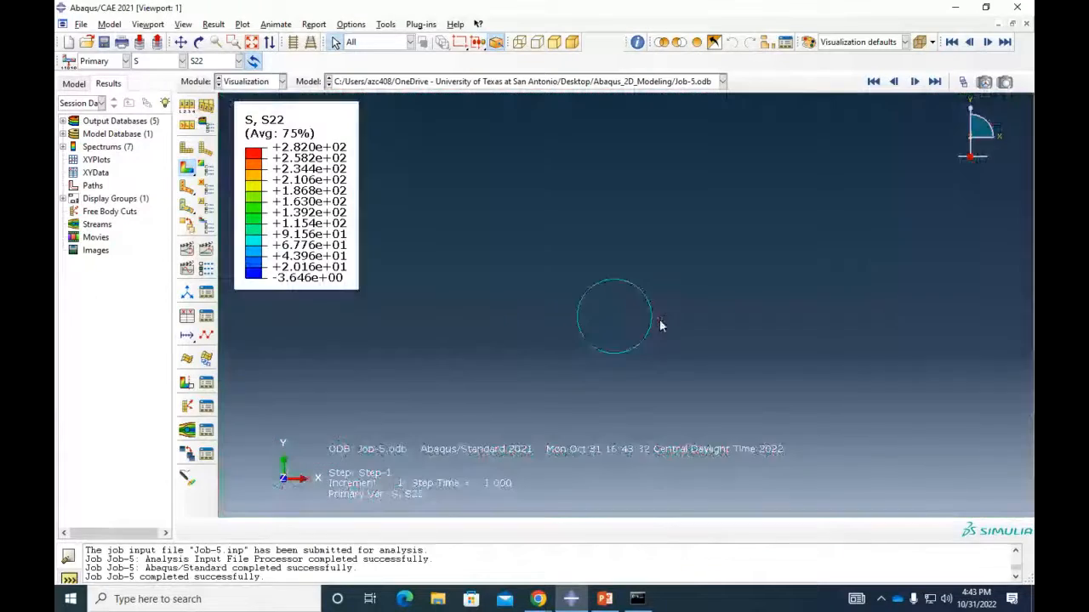
pyautogui.scroll(3, 660, 319)
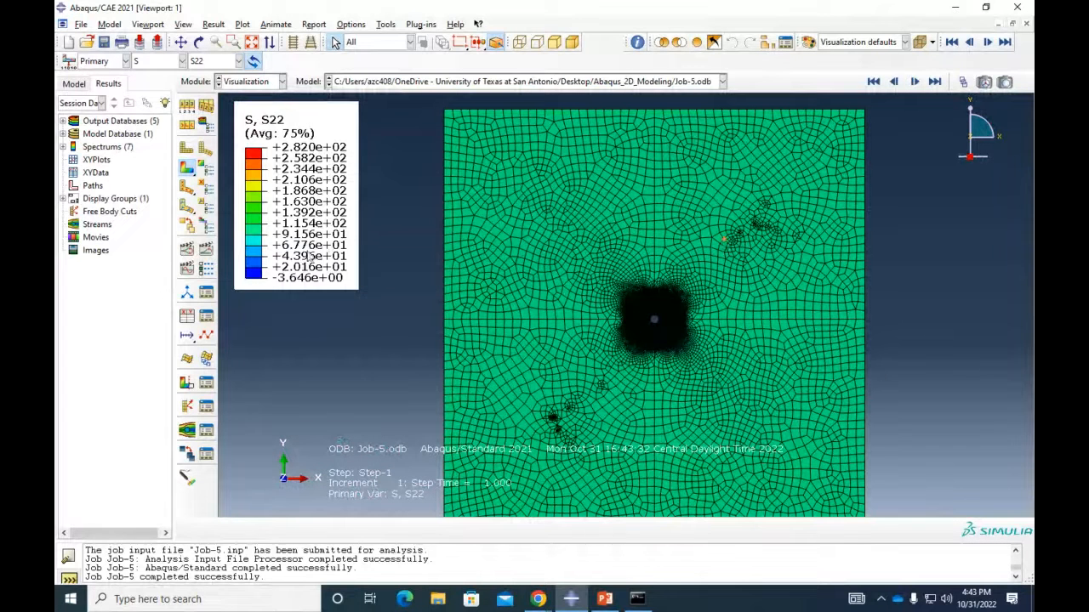
# In the Mesh module, set the plate's approximate global seed size to 1
pyautogui.click(251, 83)
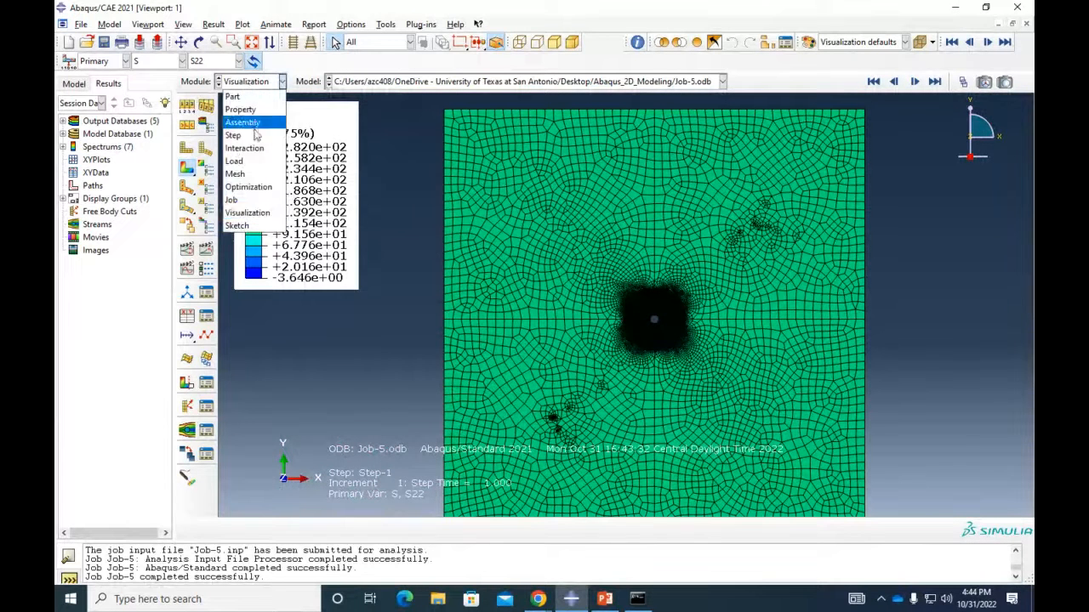
pyautogui.click(230, 174)
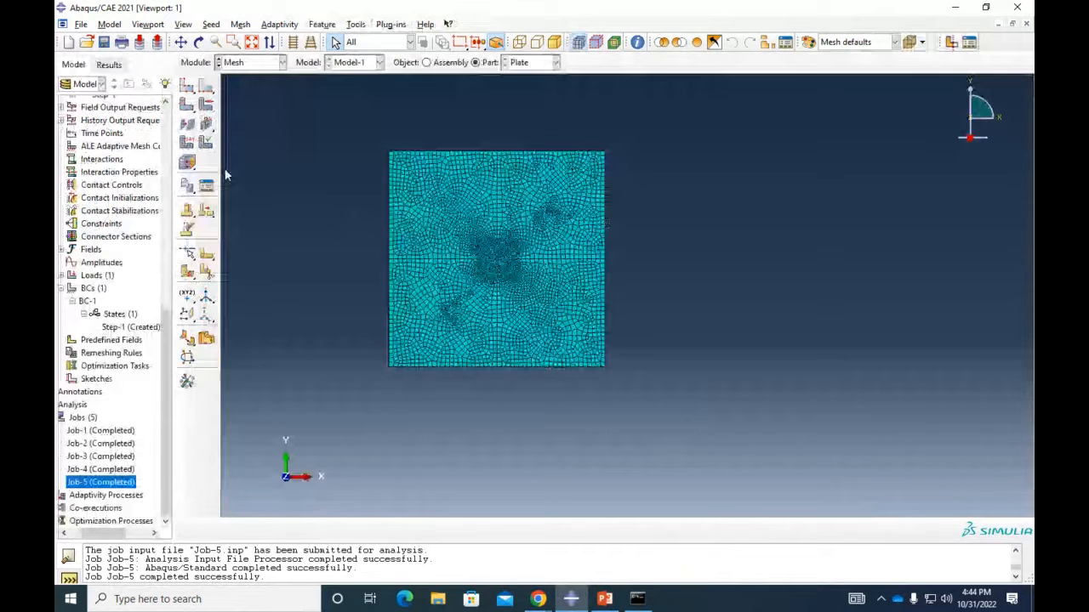
pyautogui.click(187, 86)
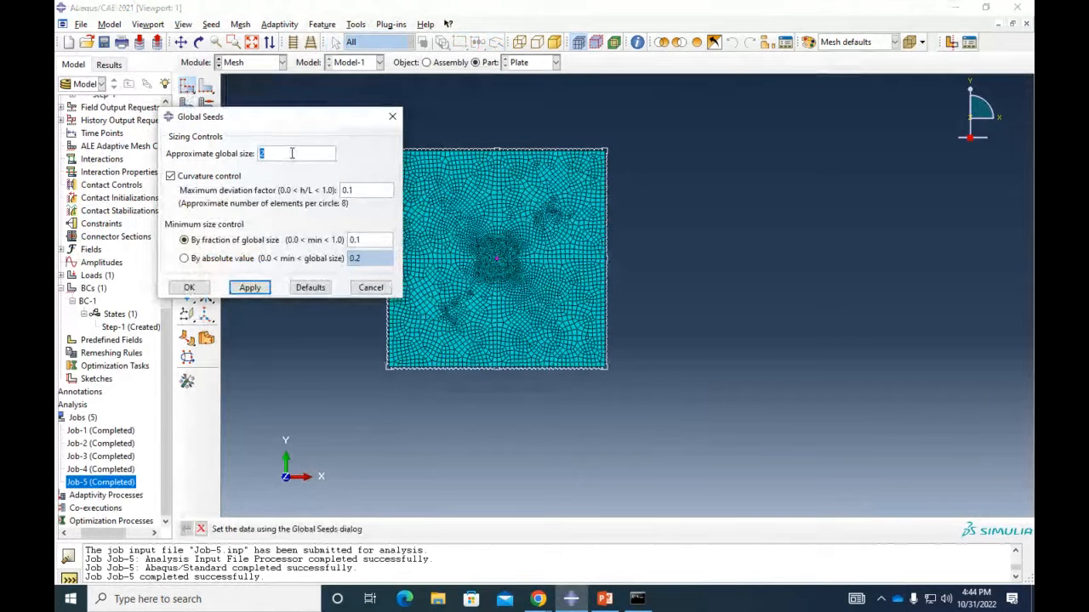
pyautogui.write('1')
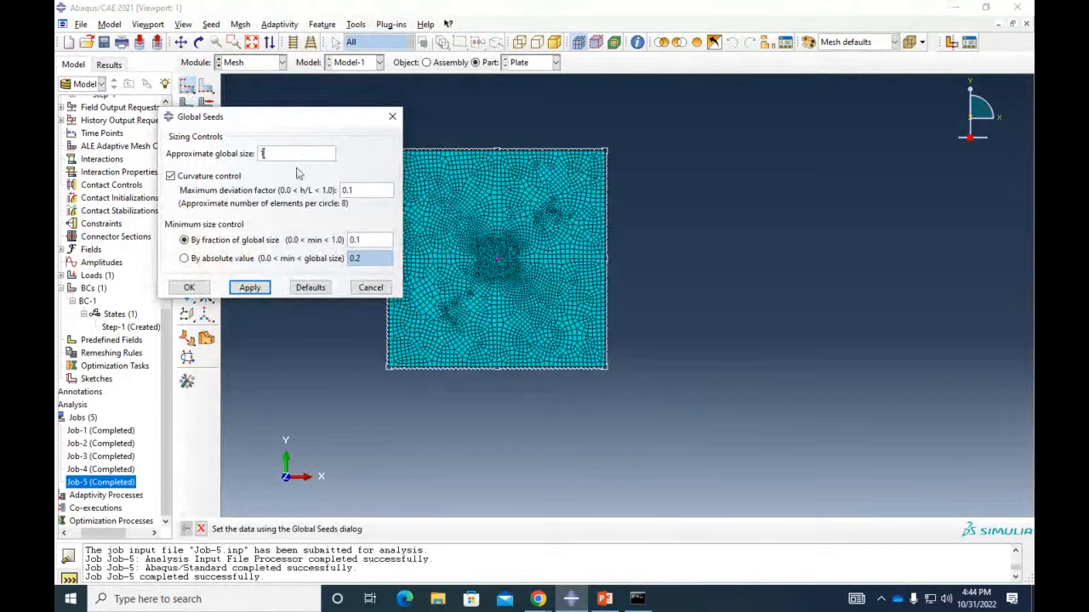
pyautogui.click(189, 288)
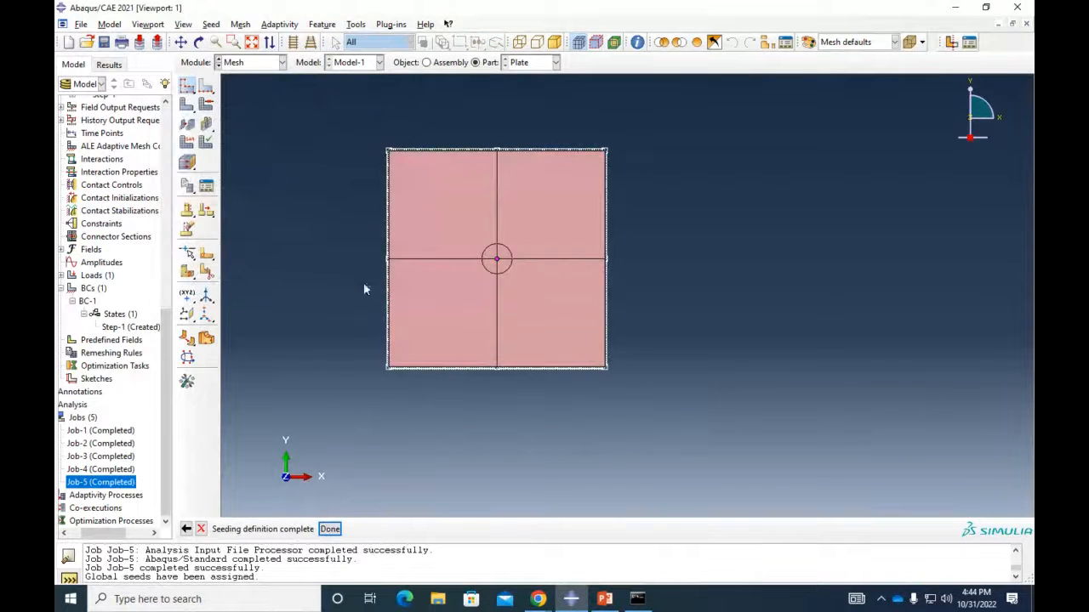
# Mesh the whole plate with the new global seeds and inspect the refined mesh around the hole
pyautogui.click(187, 105)
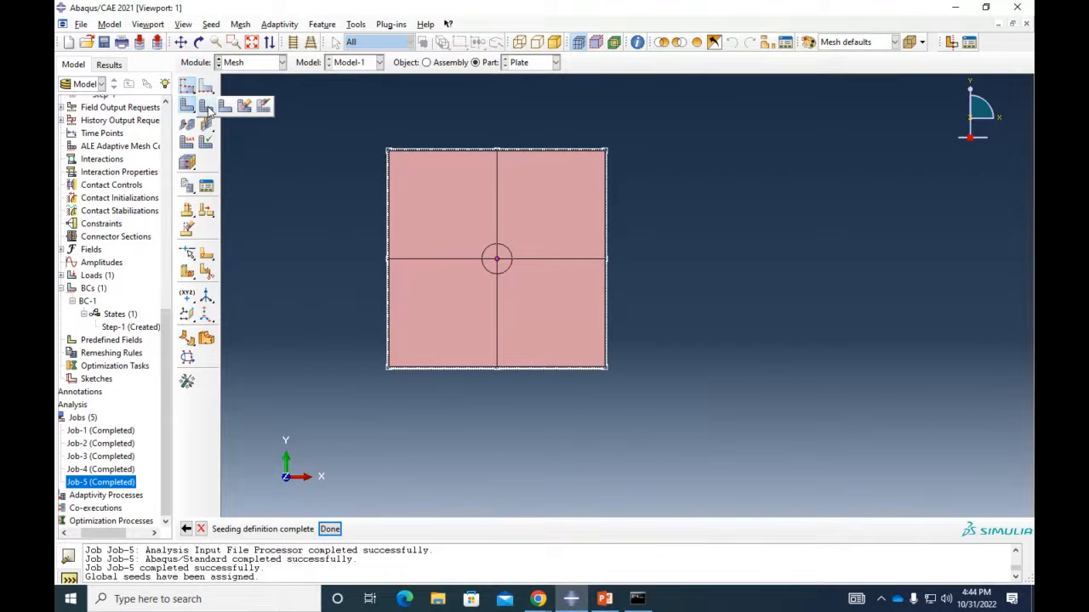
pyautogui.click(205, 106)
pyautogui.click(302, 530)
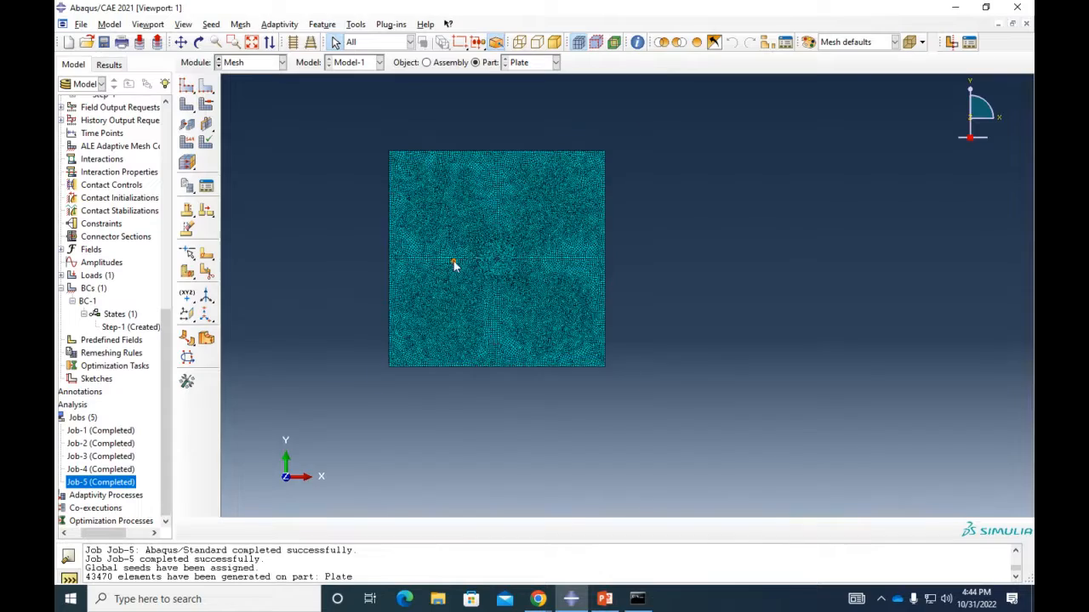
pyautogui.scroll(5, 453, 266)
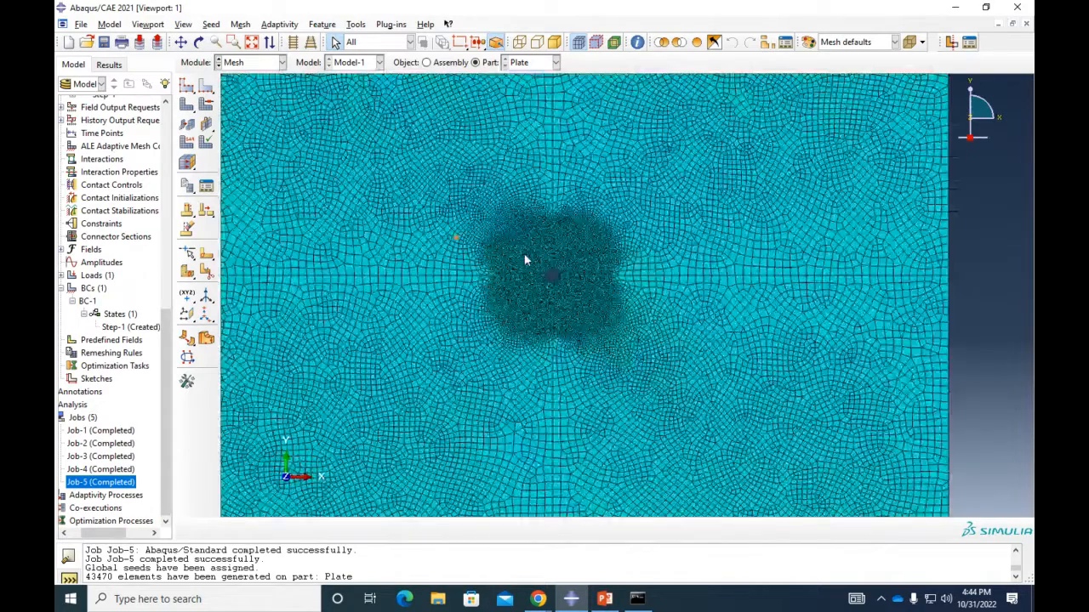
pyautogui.scroll(3, 525, 260)
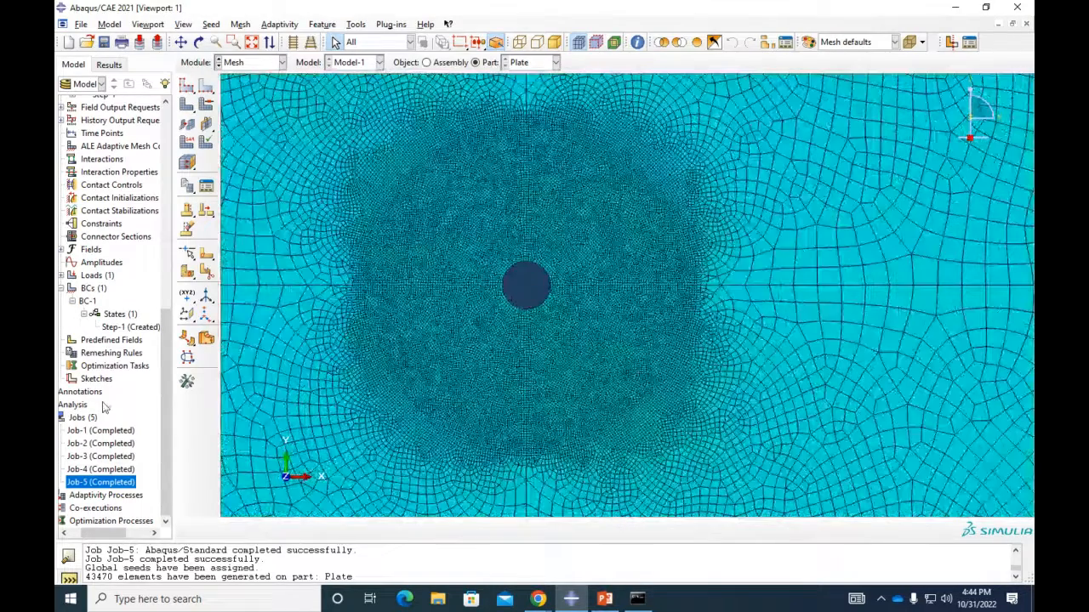
# Create Job-6 from Model-1 with the default full-analysis settings and submit it for analysis
pyautogui.rightClick(78, 417)
pyautogui.click(110, 455)
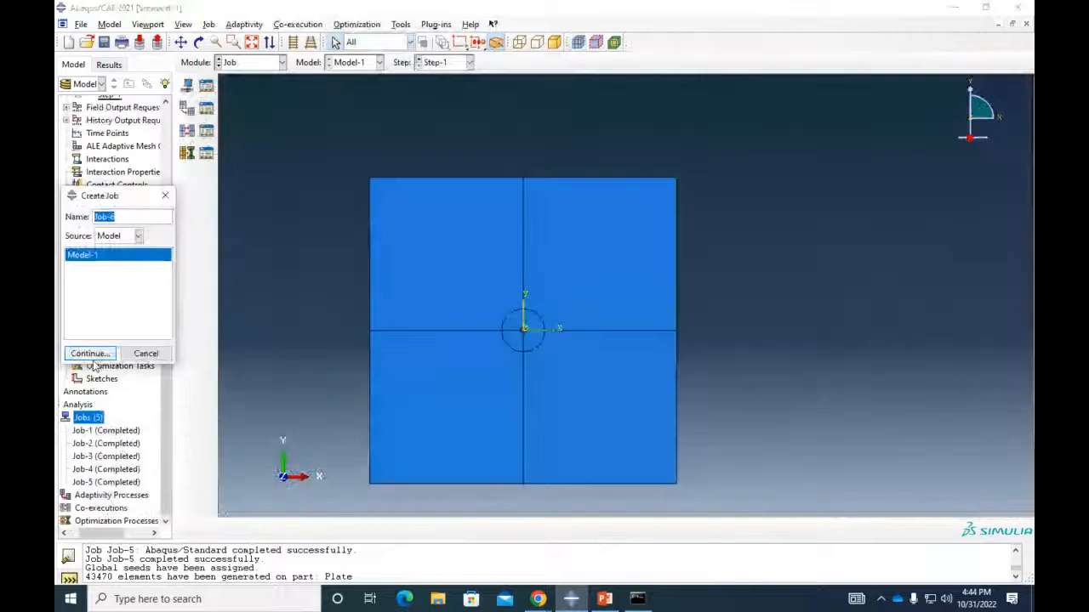
pyautogui.click(90, 355)
pyautogui.click(143, 538)
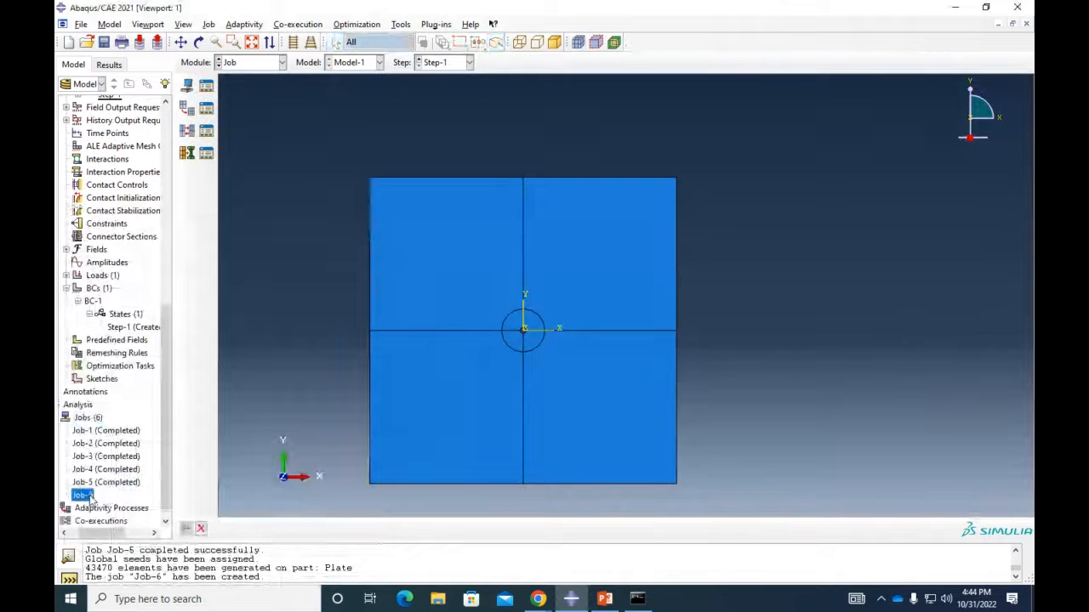
pyautogui.rightClick(94, 495)
pyautogui.click(118, 508)
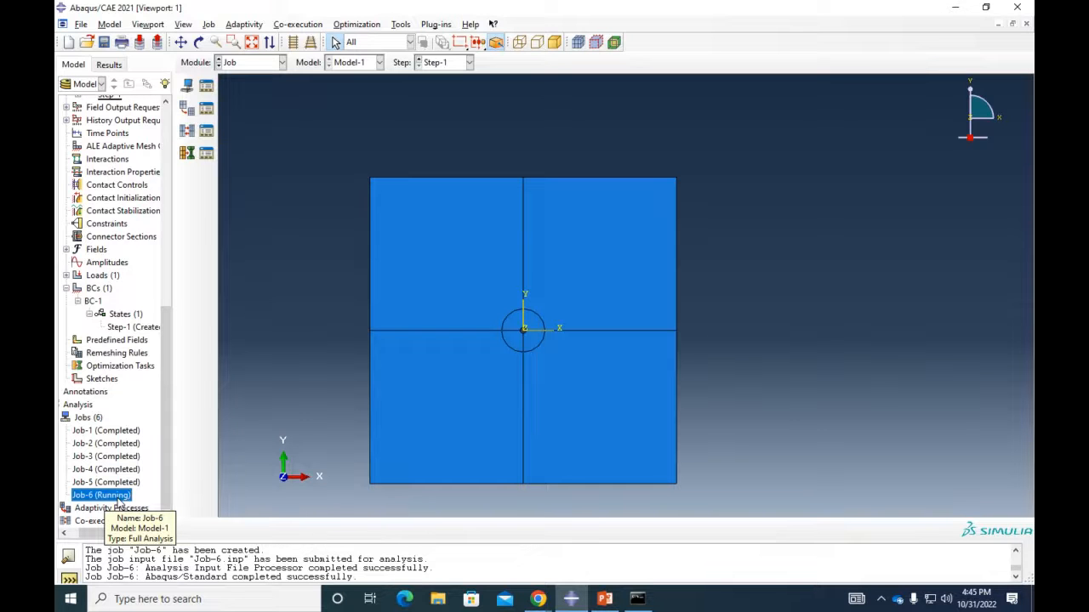
# Open the results of Job-6 and plot the stress contours on the deformed shape
pyautogui.rightClick(120, 500)
pyautogui.click(157, 551)
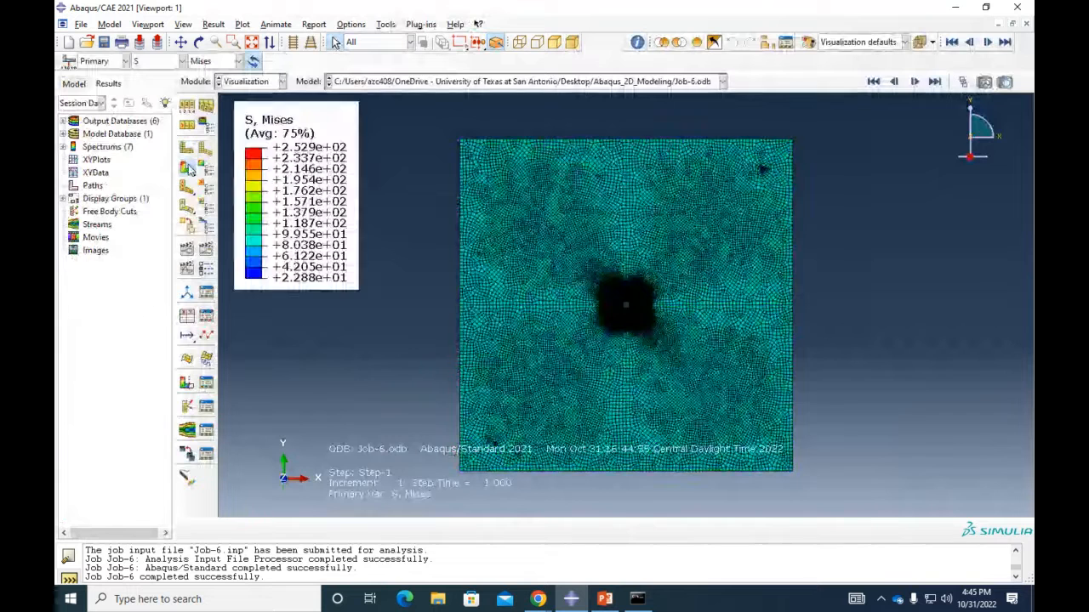
pyautogui.click(189, 168)
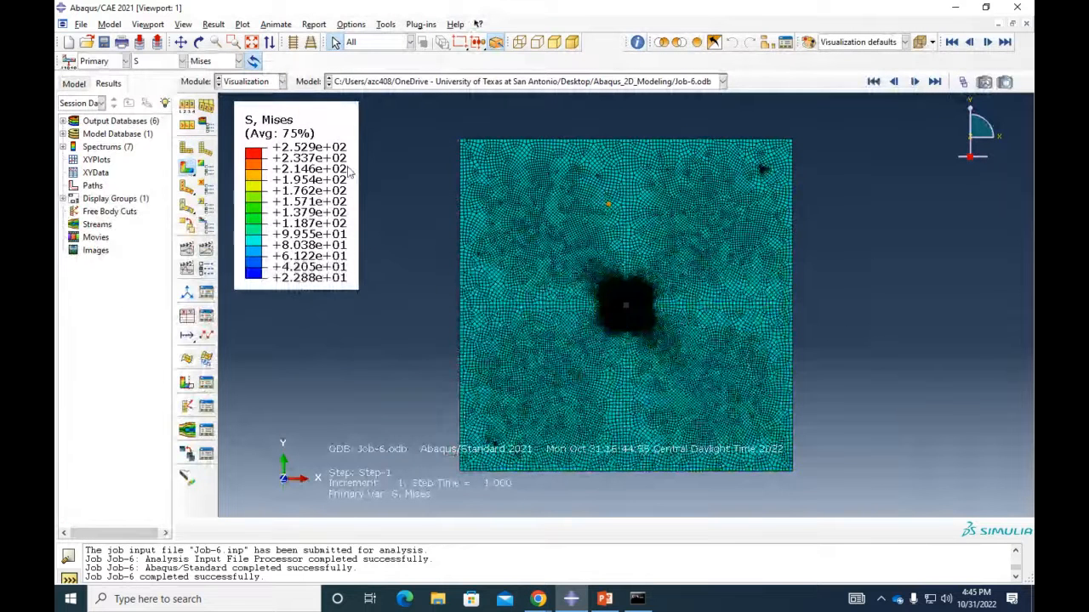
# Contour the S22 stress component for Job-6 and examine the stress concentration at the hole's edge
pyautogui.click(239, 62)
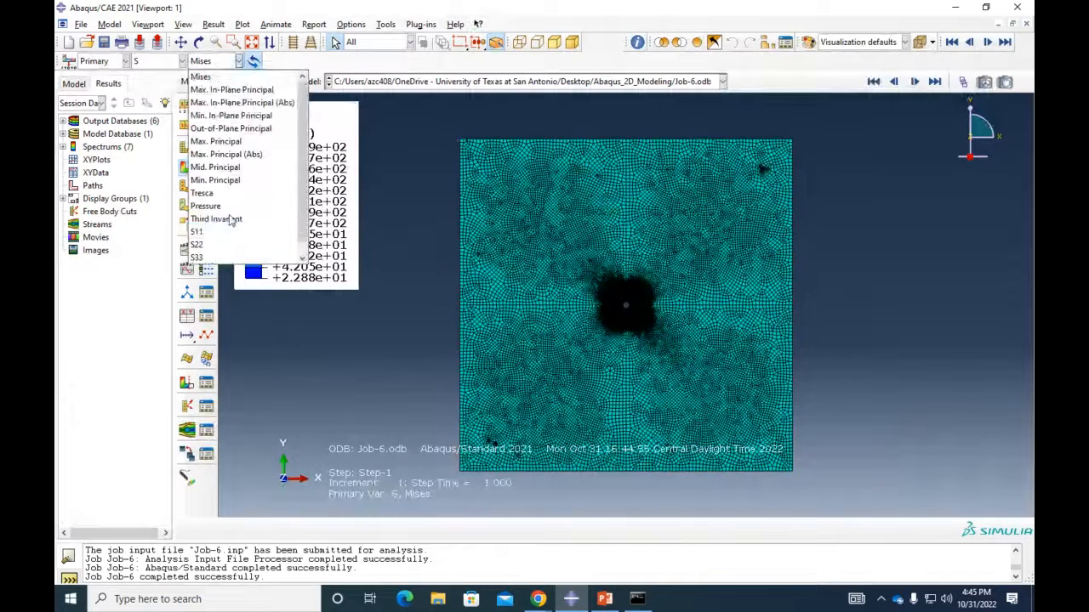
pyautogui.click(201, 245)
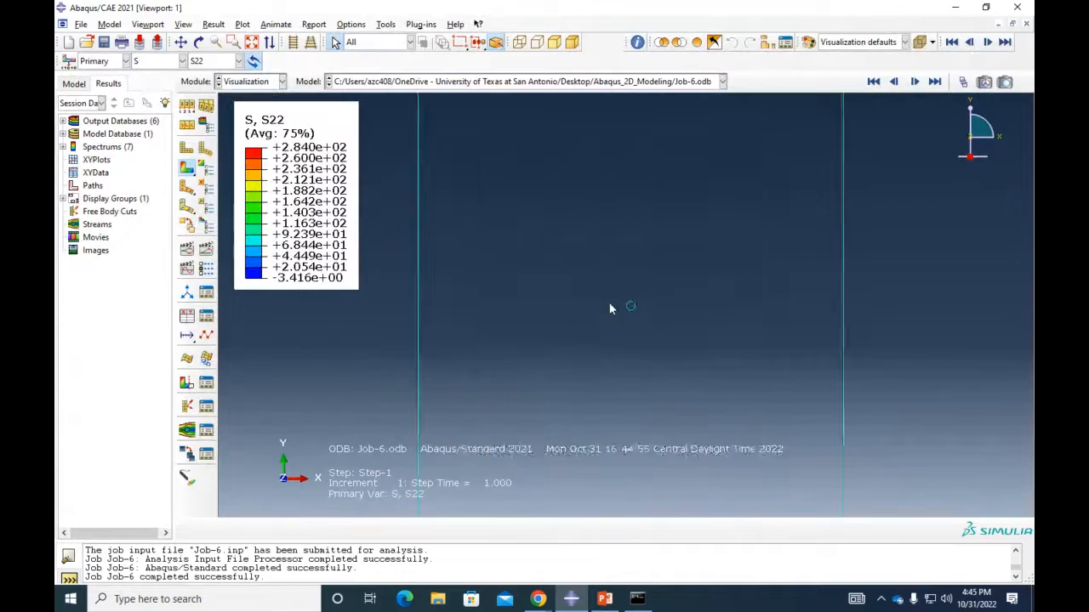
pyautogui.scroll(2, 637, 324)
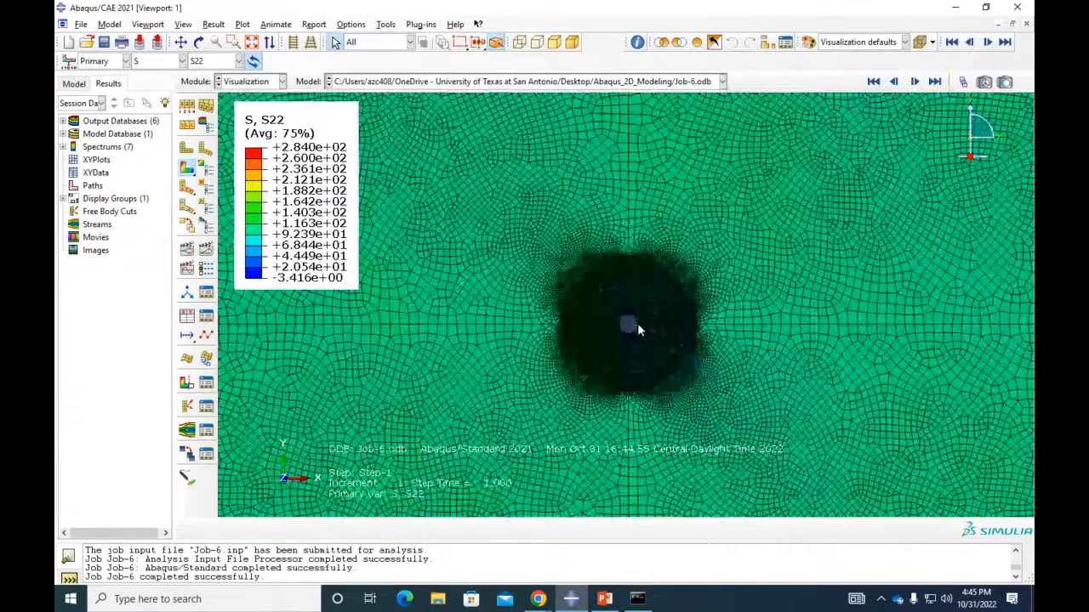
pyautogui.scroll(3, 637, 323)
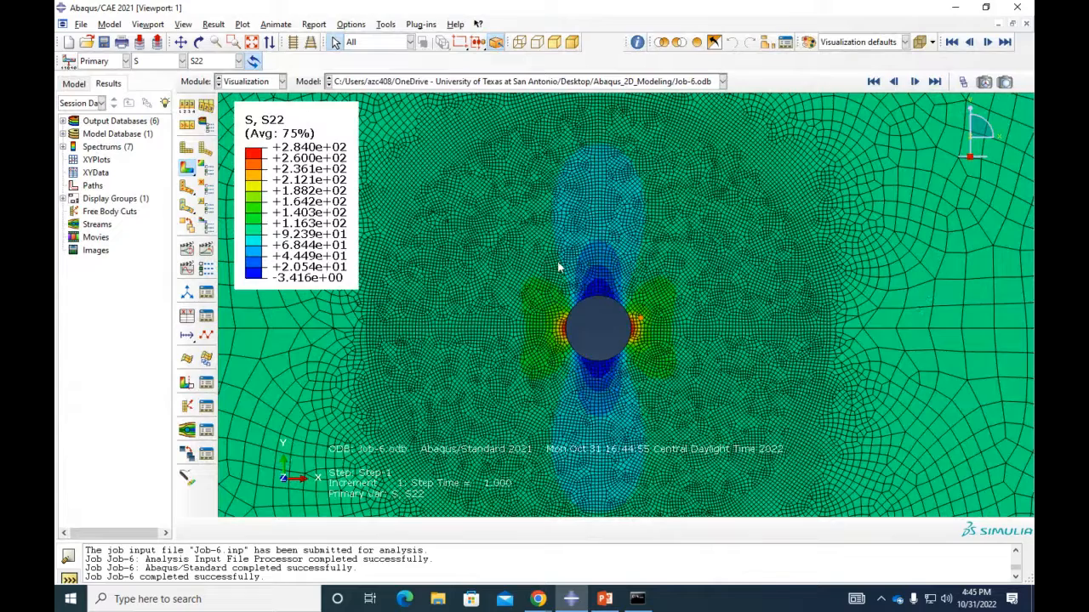
pyautogui.scroll(-1, 556, 262)
pyautogui.scroll(-1, 539, 279)
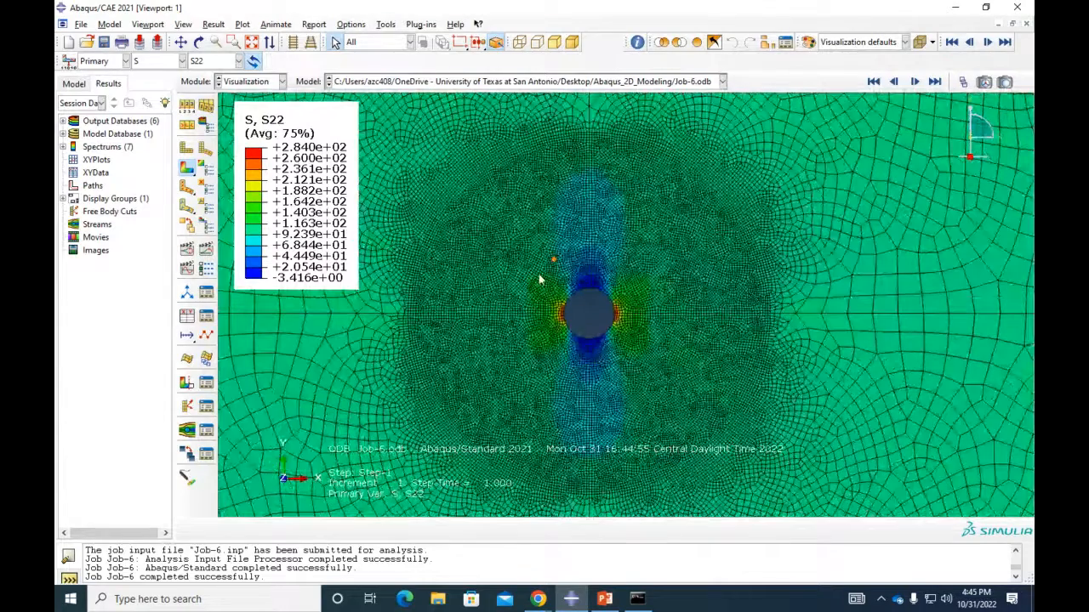
pyautogui.scroll(-1, 549, 302)
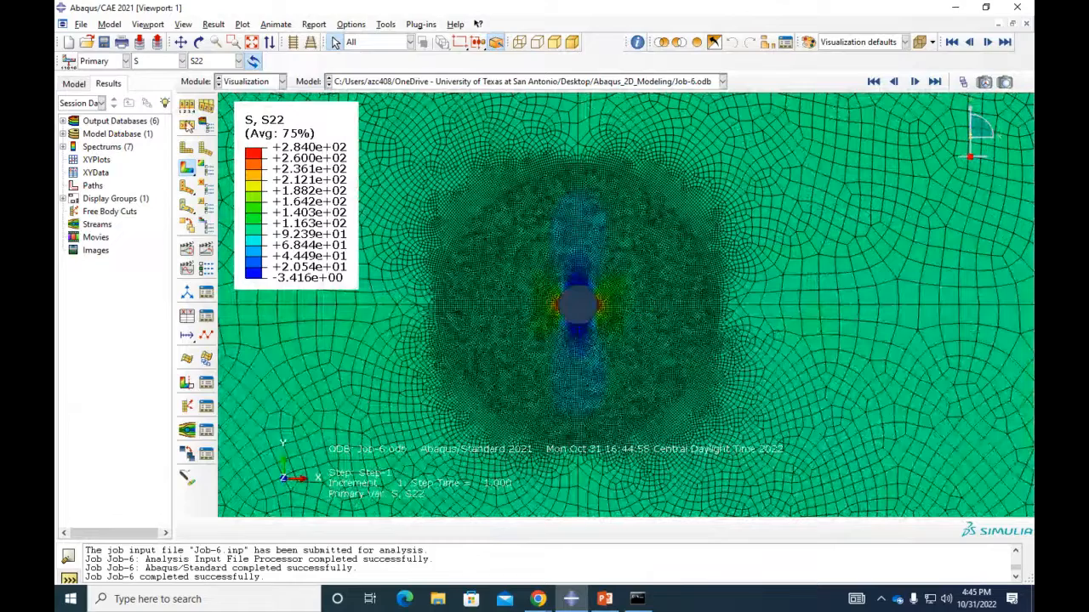
# Return to the plate's mesh in the Mesh module
pyautogui.click(246, 82)
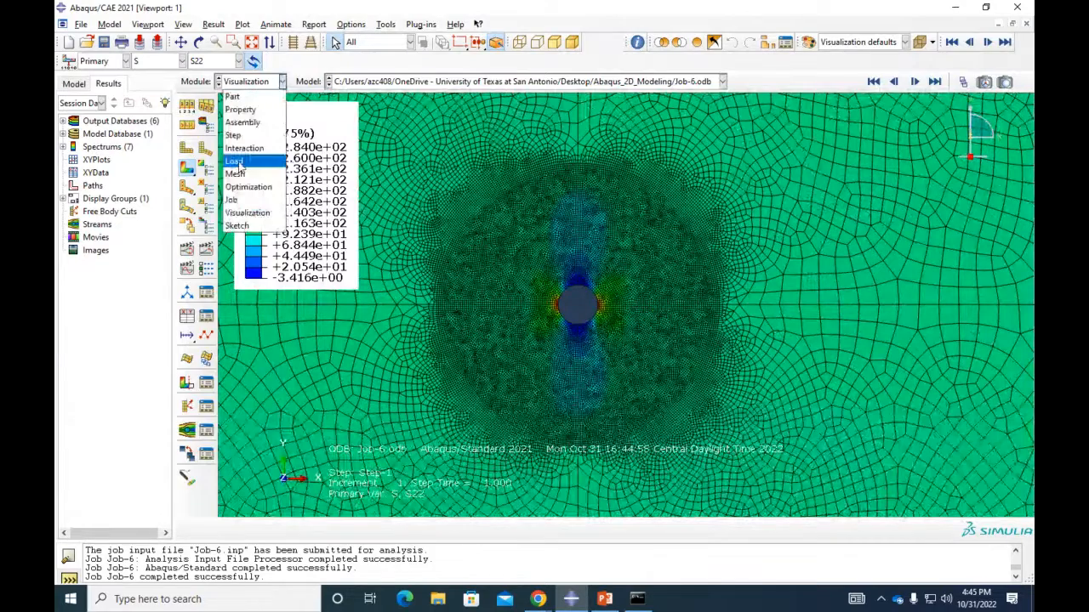
pyautogui.click(235, 174)
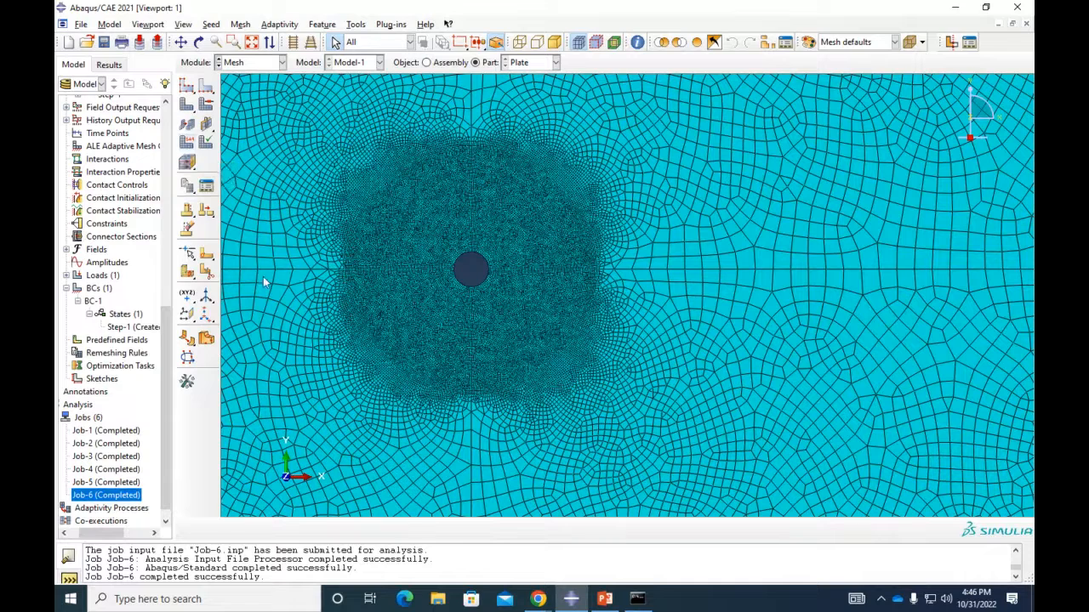
pyautogui.click(244, 62)
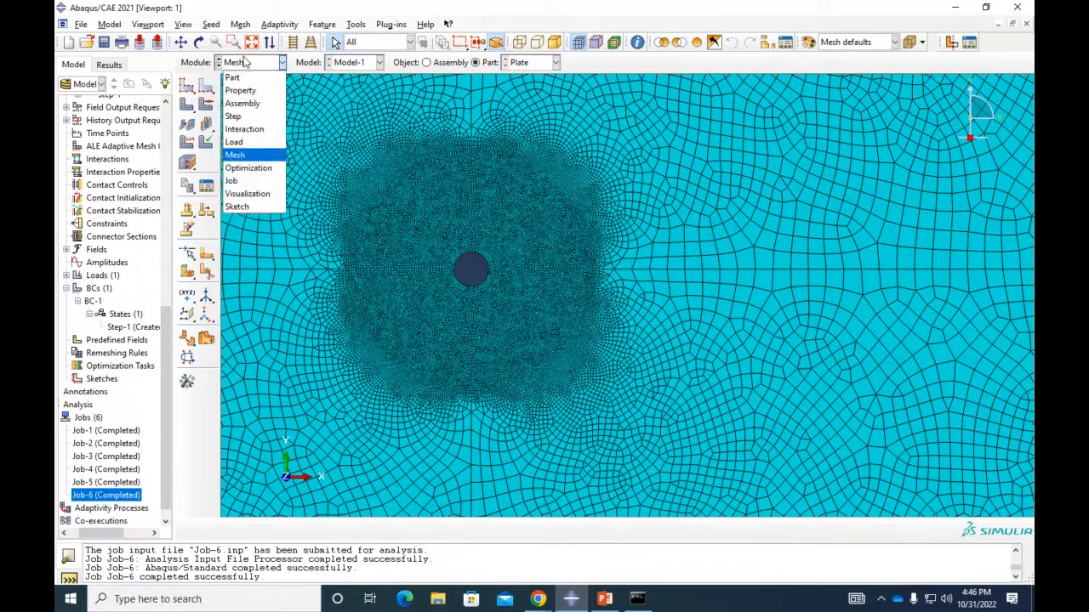
pyautogui.click(244, 62)
# Assign local seeds by size with an approximate element size of 0.05 to the hole, the surrounding circle and the partition lines inside it
pyautogui.click(207, 88)
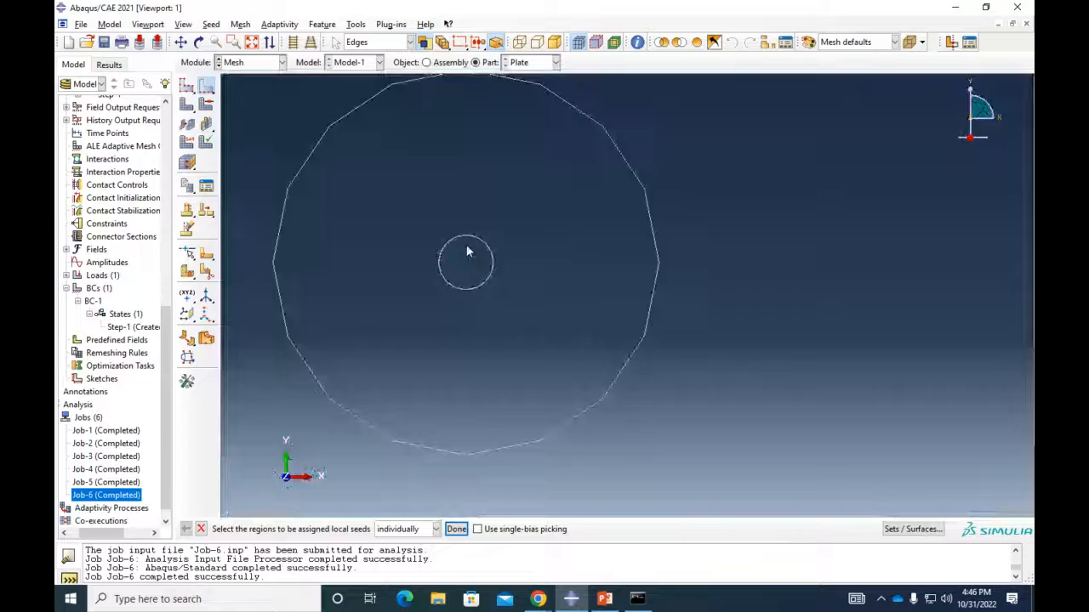
pyautogui.click(467, 251)
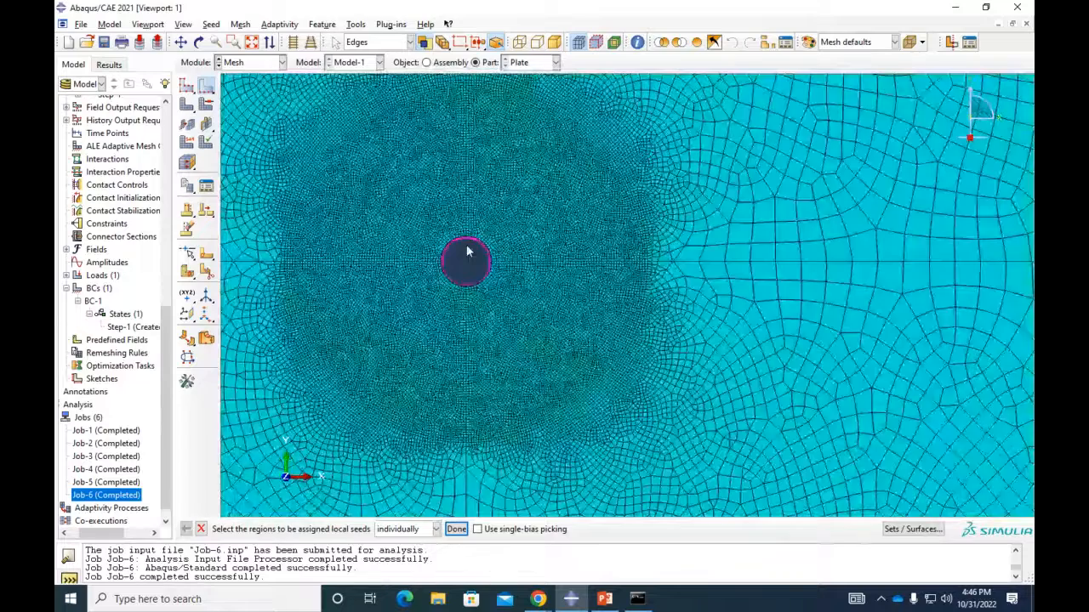
pyautogui.scroll(-2, 404, 186)
pyautogui.moveTo(345, 110); pyautogui.dragTo(575, 384)
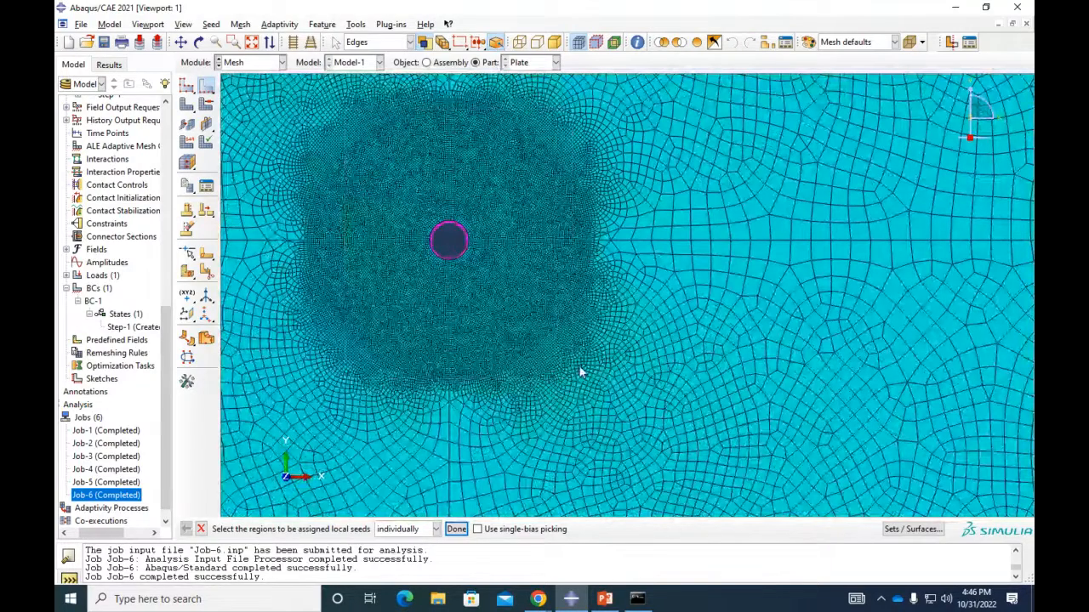
pyautogui.click(457, 529)
pyautogui.click(202, 268)
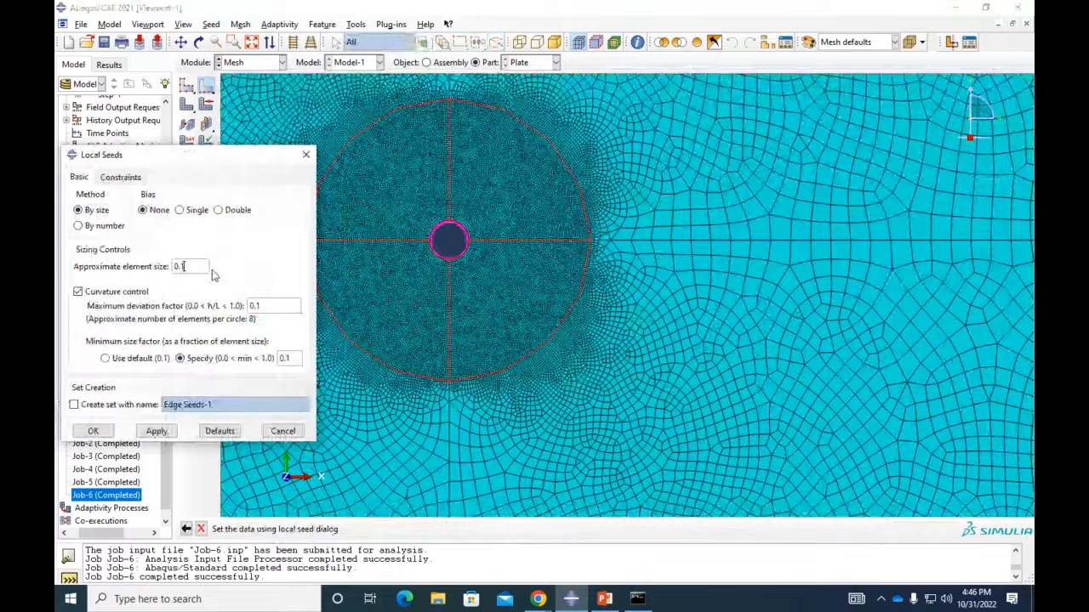
pyautogui.press('BackSpace')
pyautogui.write('05')
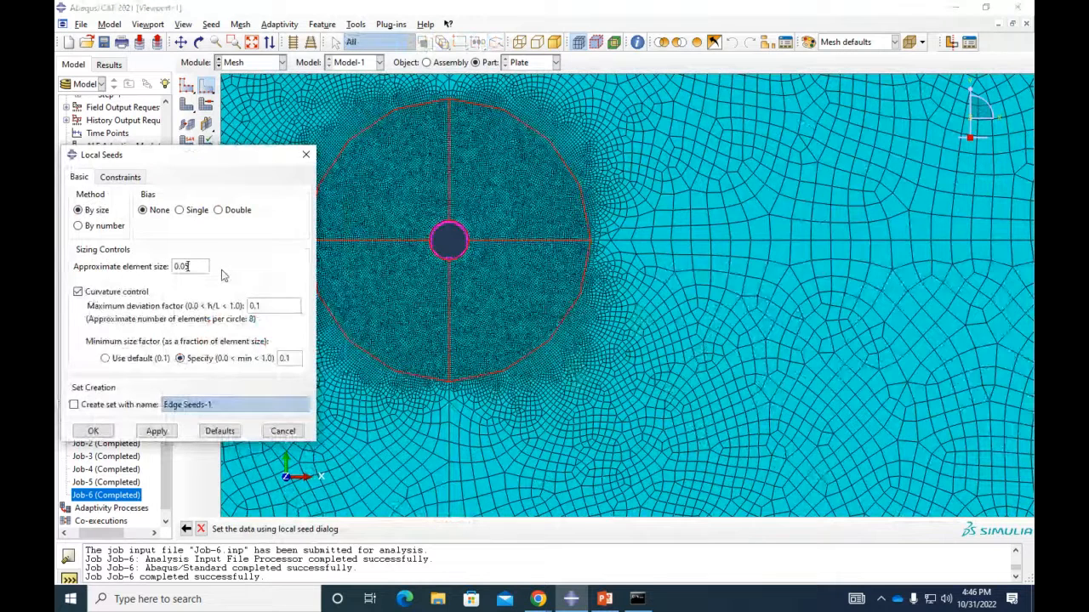
pyautogui.click(95, 432)
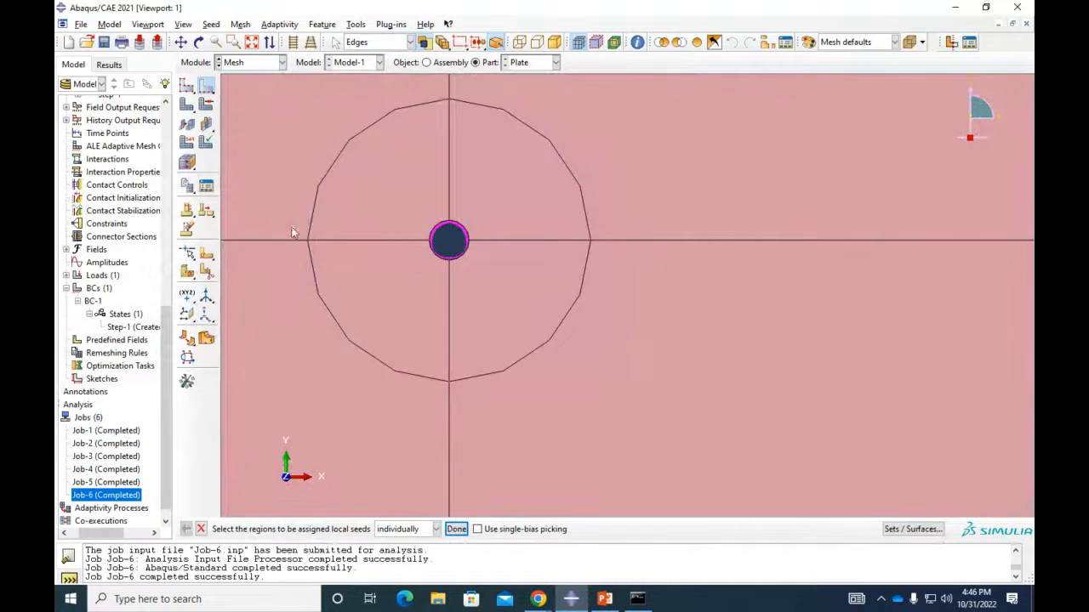
# Regenerate the plate's mesh with the finer local seeds around the hole
pyautogui.scroll(-3, 275, 197)
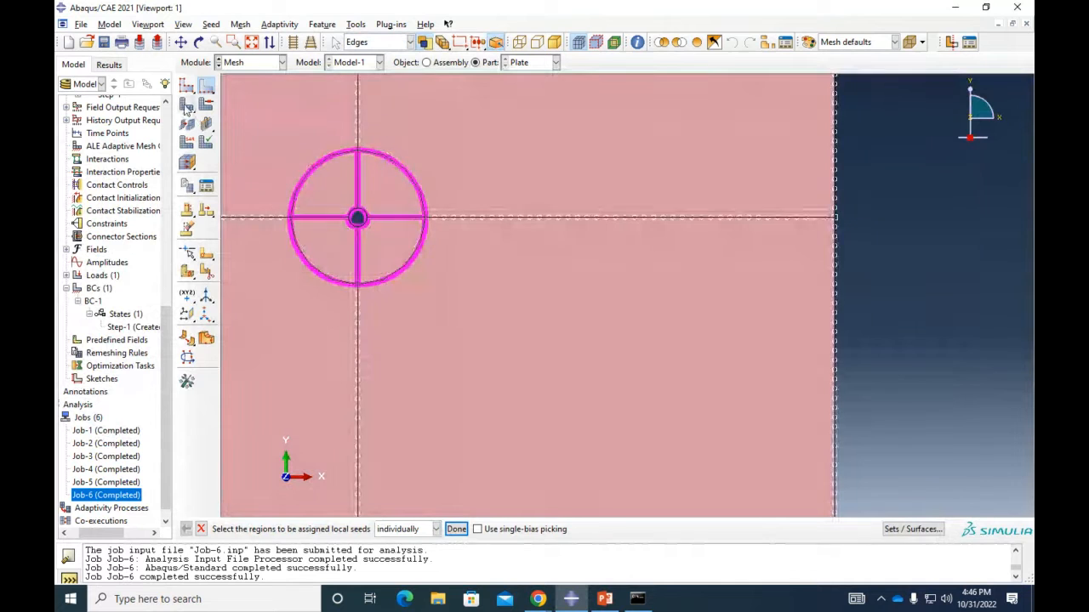
pyautogui.click(187, 104)
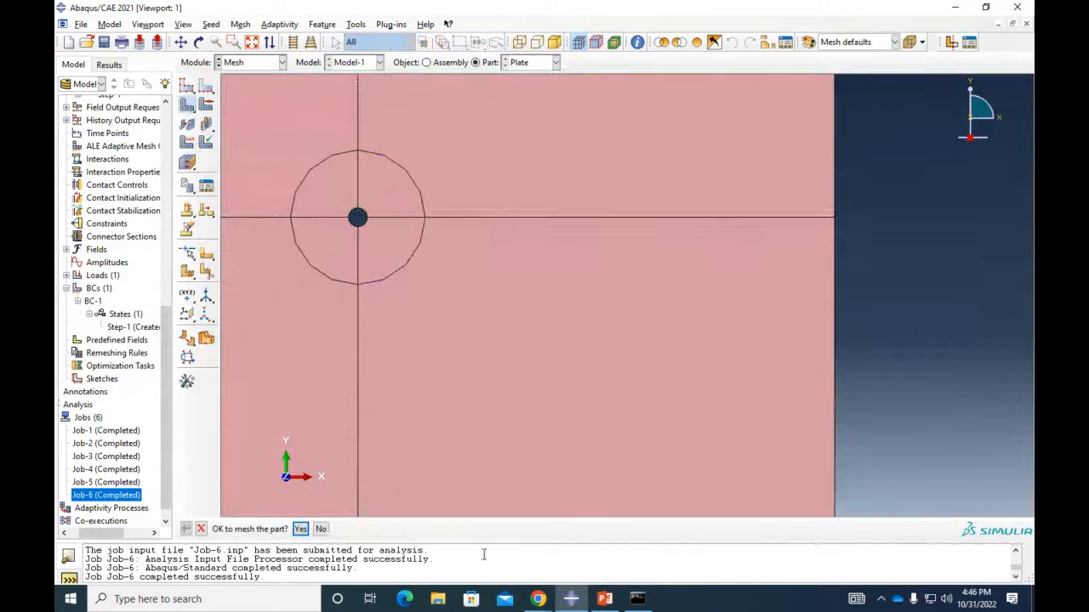
pyautogui.click(300, 530)
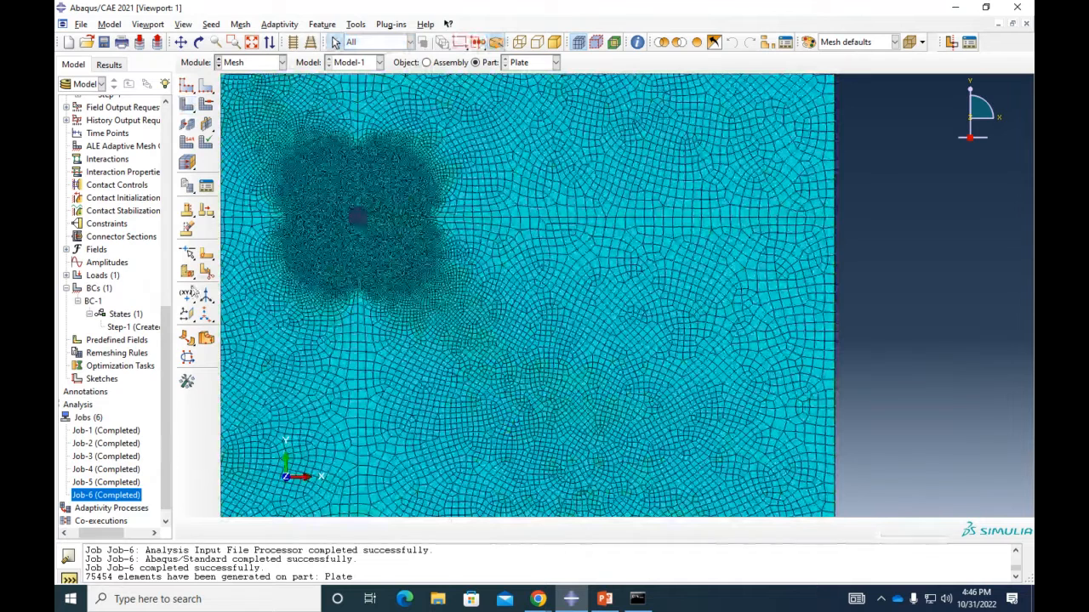
# Create a new full-analysis job for the refined plate mesh with default settings and submit it
pyautogui.doubleClick(88, 418)
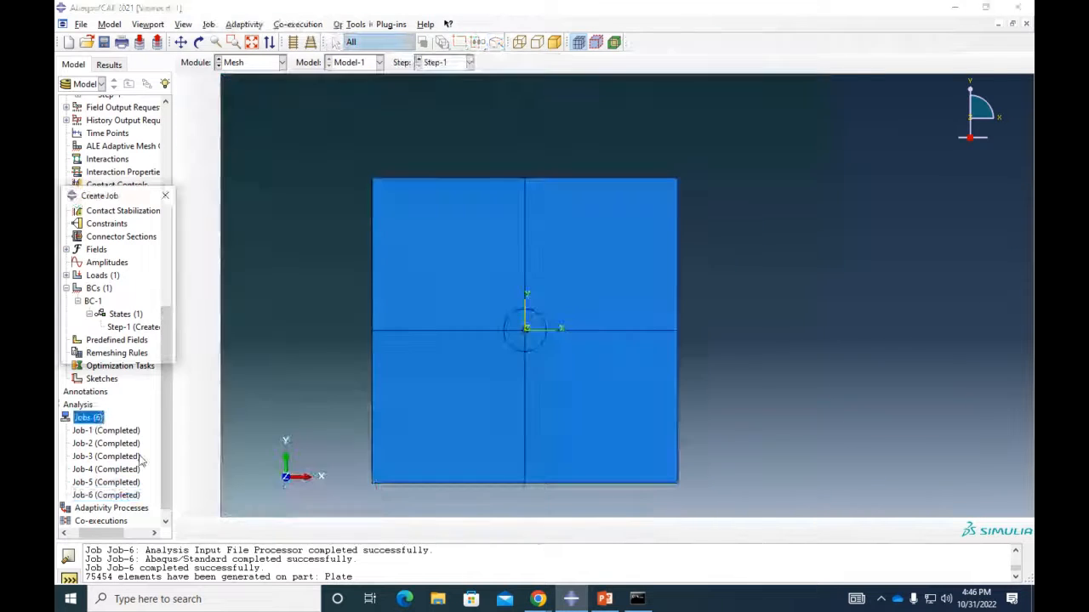
pyautogui.click(100, 354)
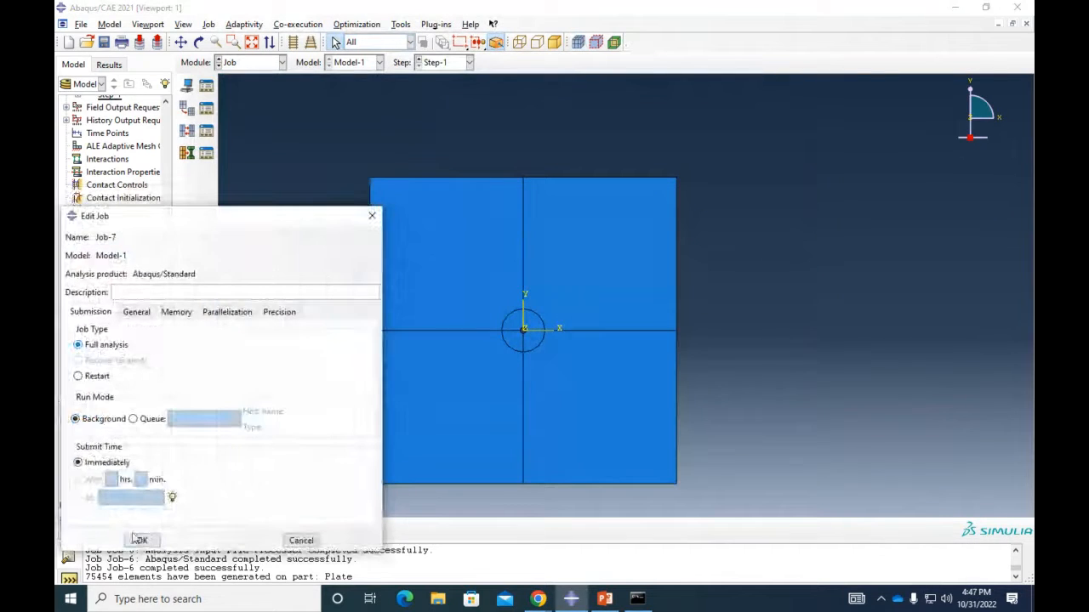
pyautogui.rightClick(88, 510)
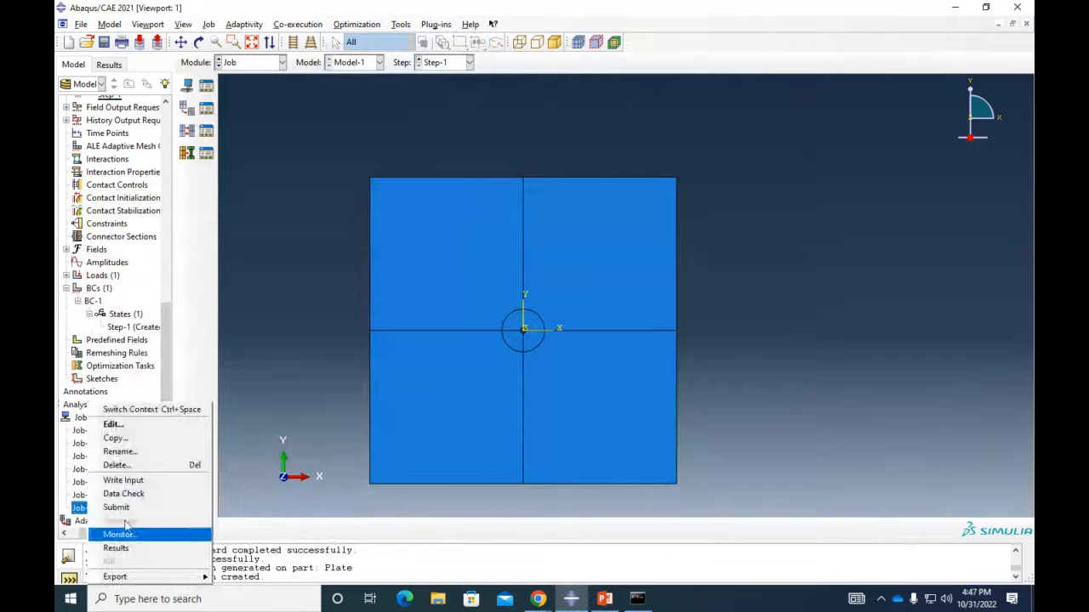
pyautogui.click(126, 512)
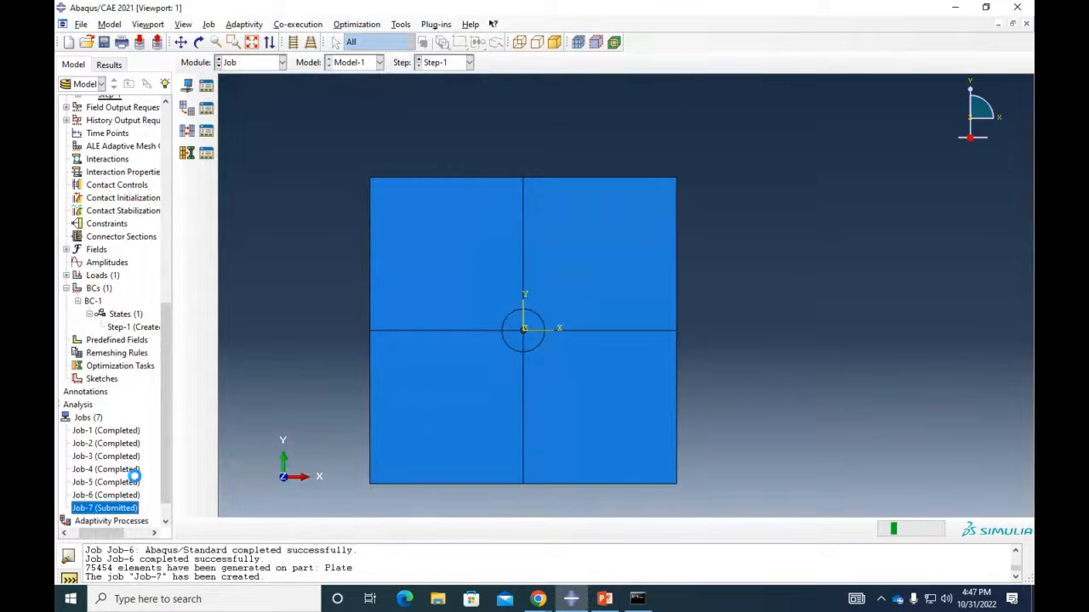
# Switch to Chrome and examine the Fig. 4 plot of normalized G convergence against number of elements in the virtual crack extension article
pyautogui.moveTo(539, 599)
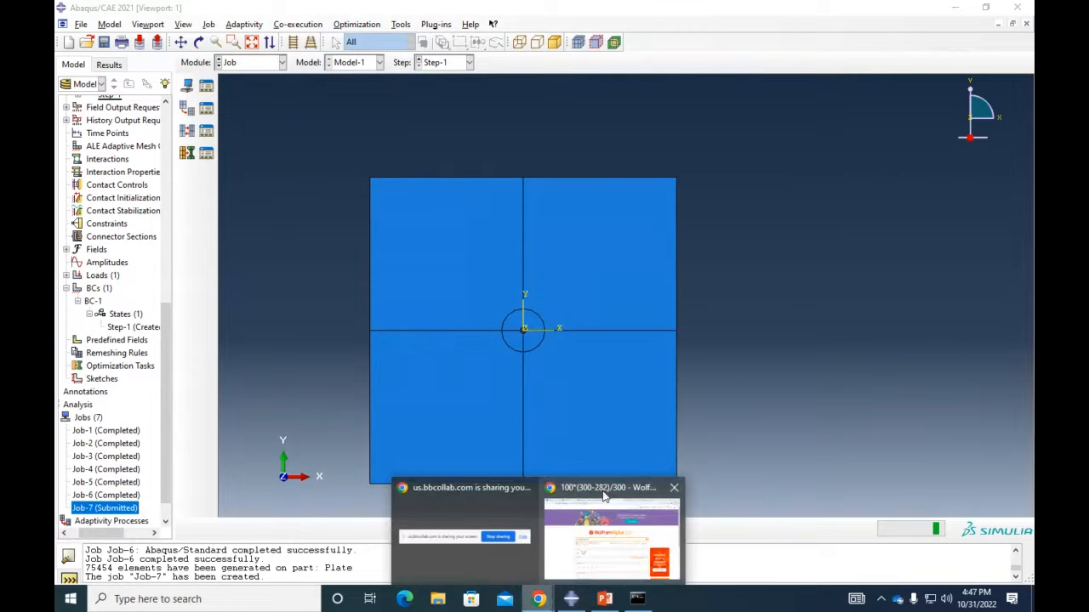
pyautogui.click(613, 536)
pyautogui.click(793, 11)
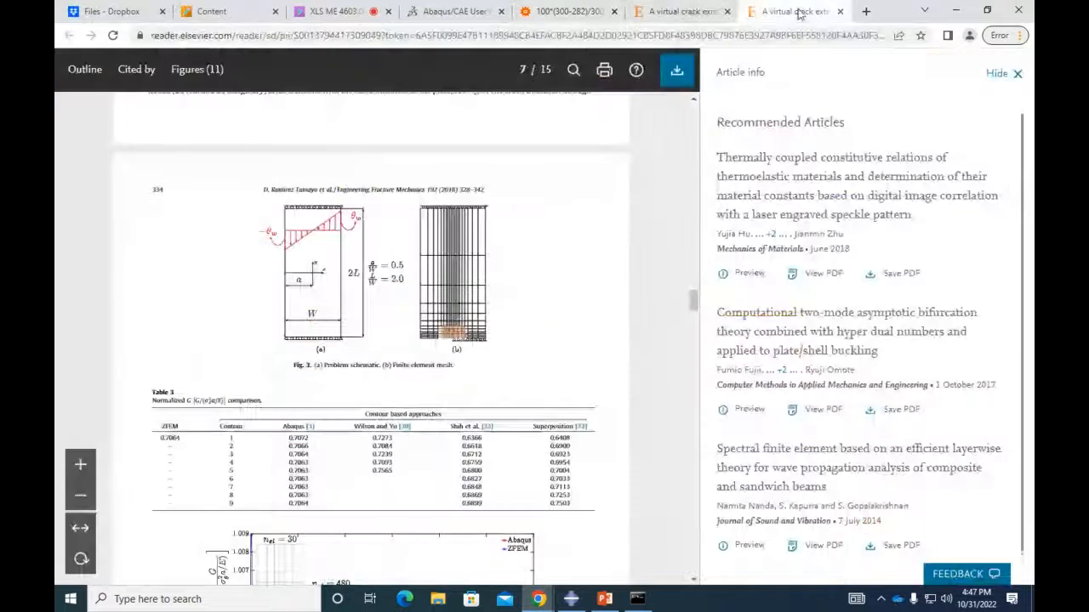
pyautogui.click(1016, 73)
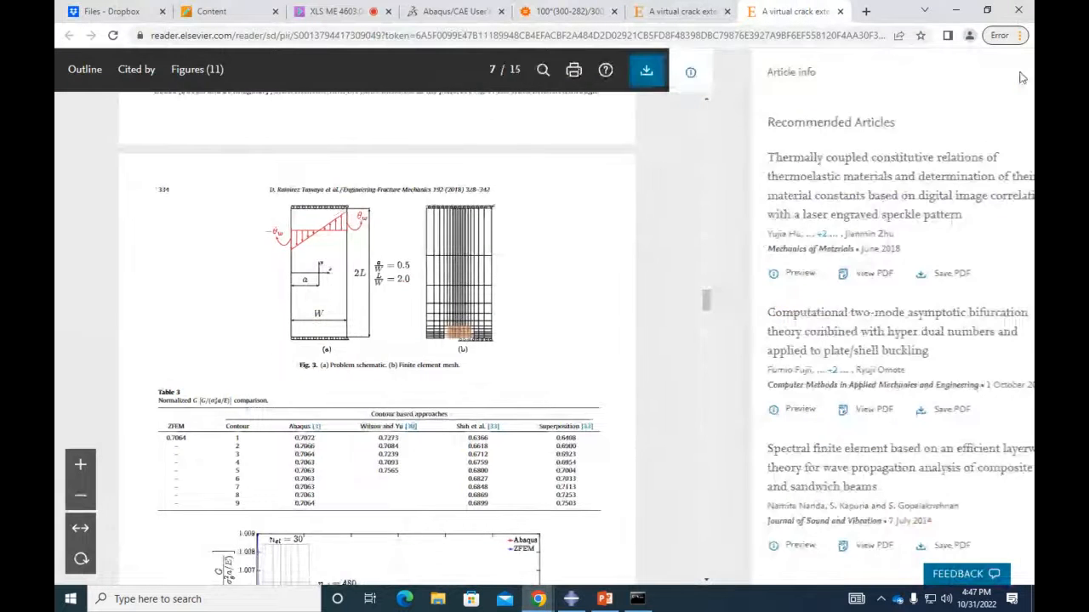
pyautogui.scroll(1, 786, 331)
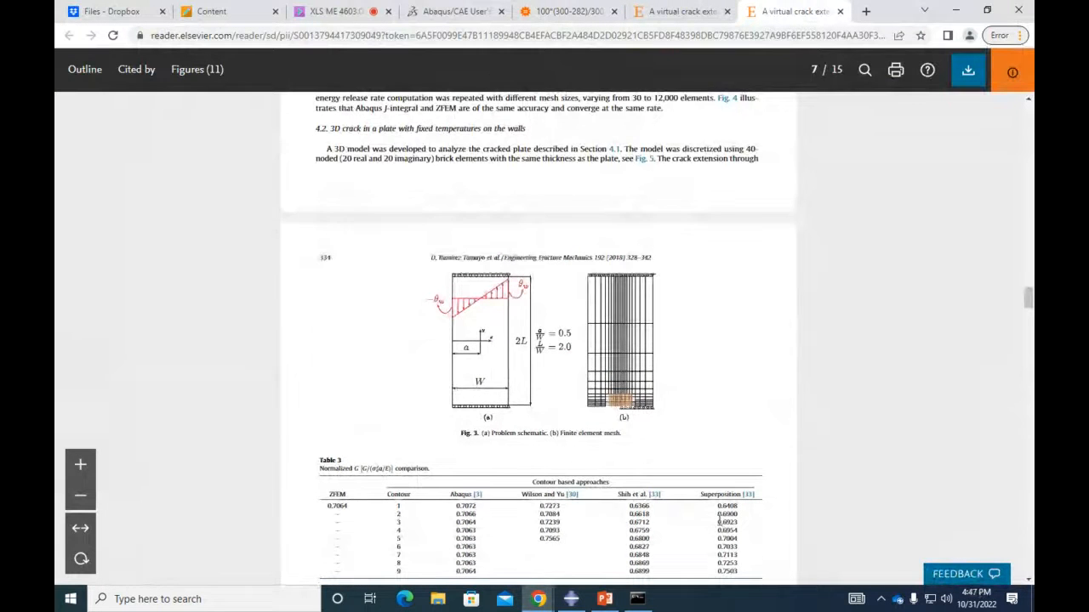
pyautogui.scroll(-5, 620, 343)
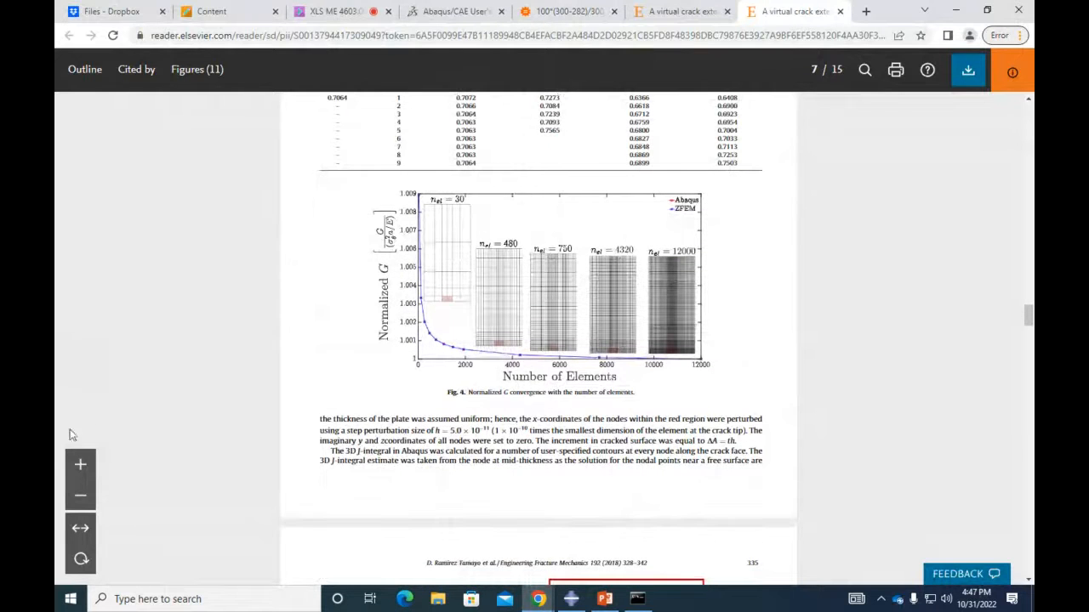
pyautogui.click(82, 466)
pyautogui.click(82, 466)
pyautogui.click(81, 466)
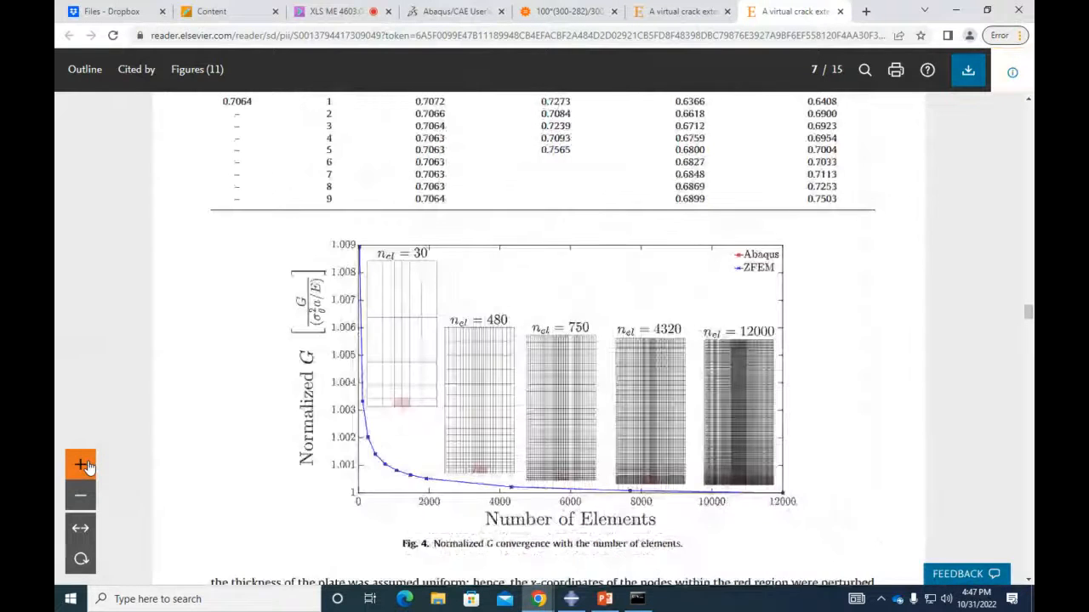
pyautogui.click(82, 466)
pyautogui.scroll(-1, 668, 357)
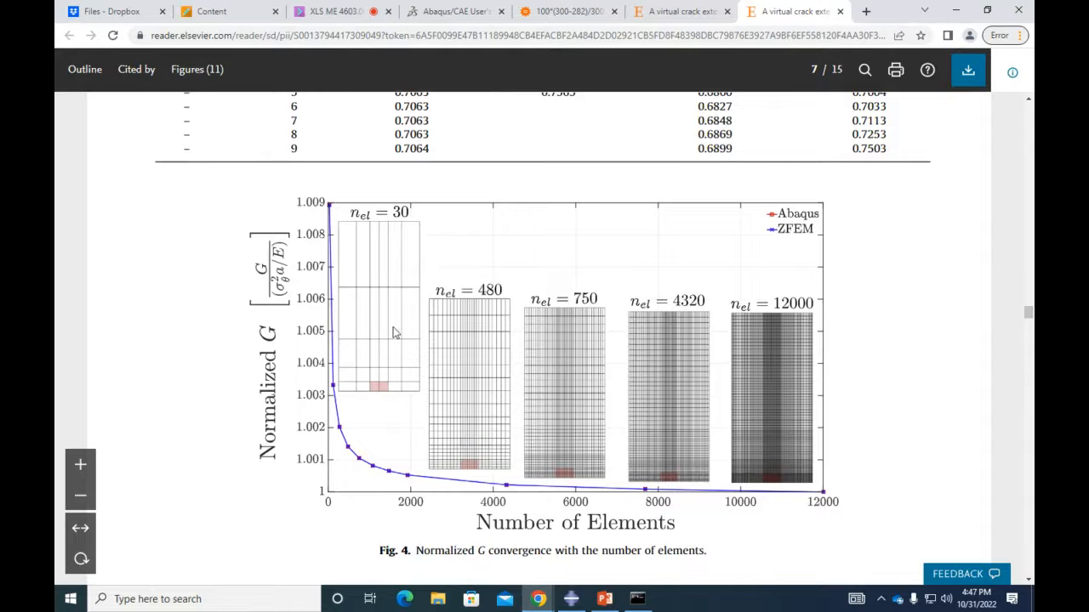
# Examine the enlarged Fig. 3 problem schematic and finite element mesh of the cracked plate in the article
pyautogui.scroll(9, 393, 331)
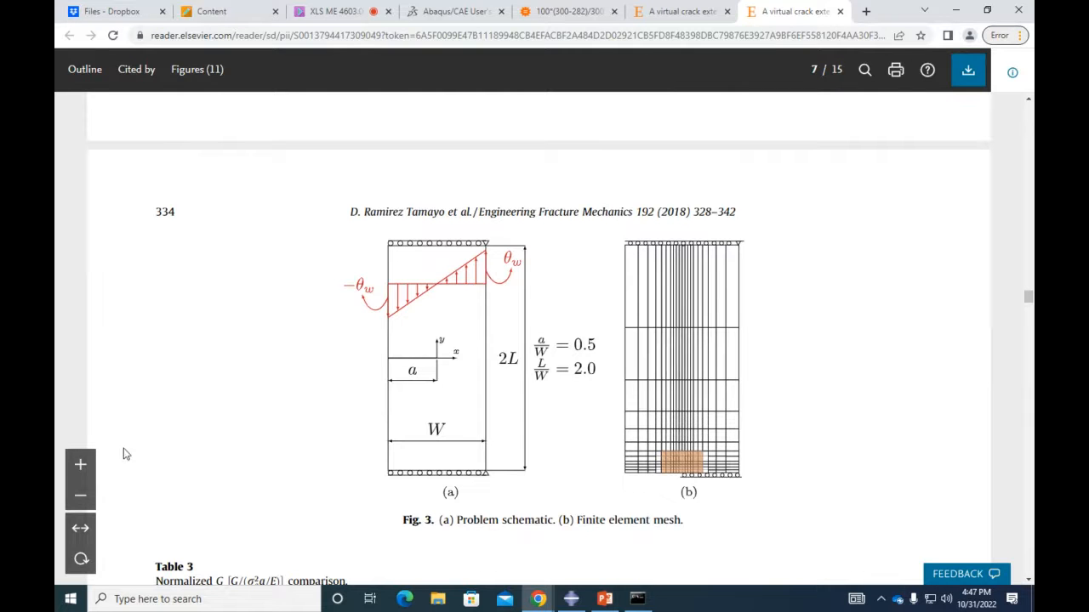
pyautogui.click(80, 464)
pyautogui.scroll(-1, 491, 453)
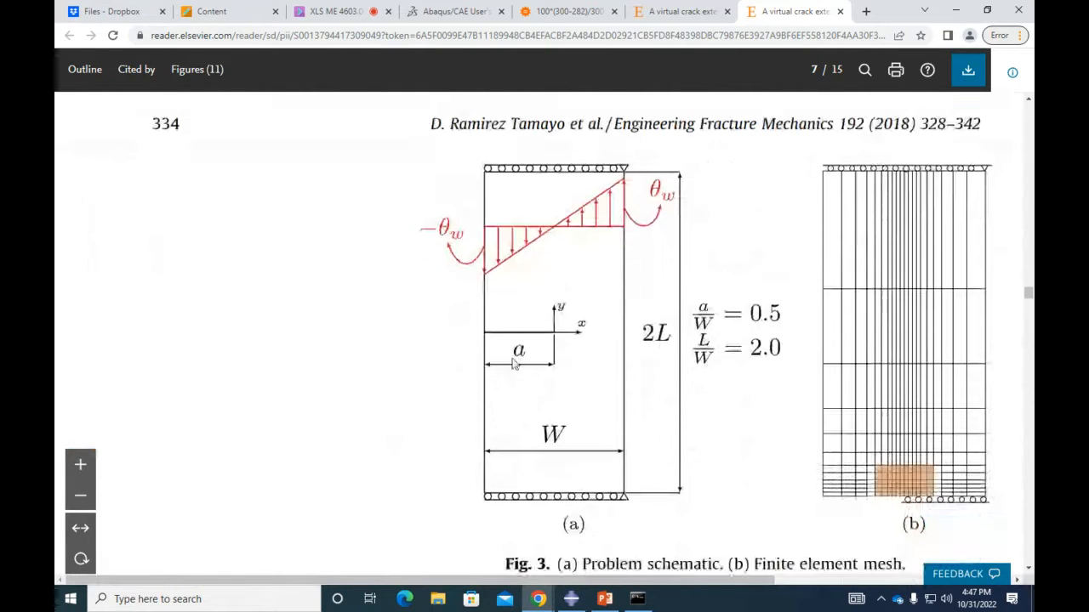
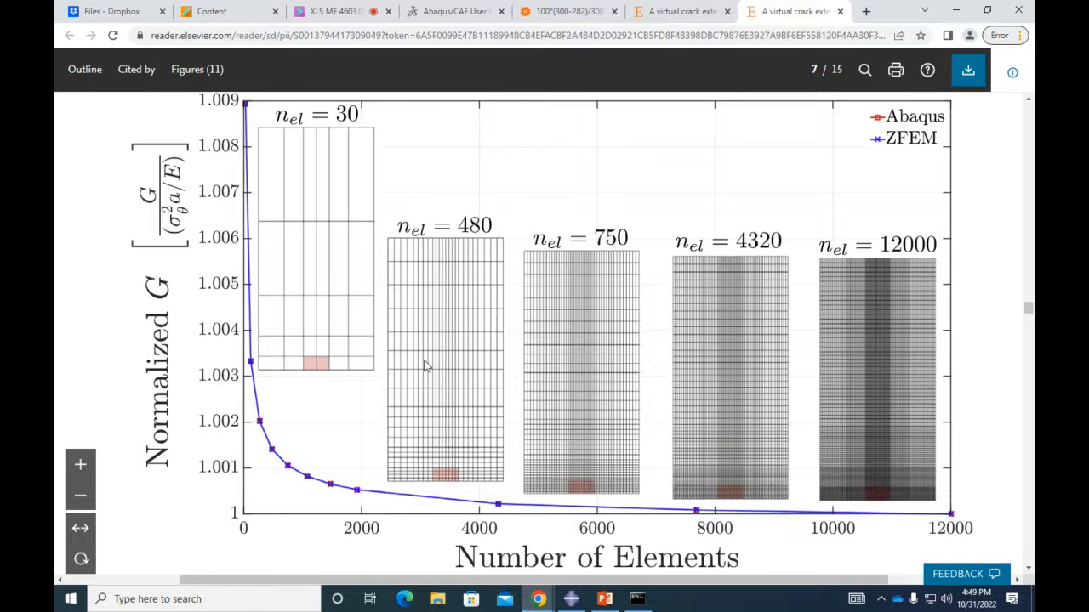
# Switch back to Abaqus/CAE and open the results of Job-7
pyautogui.click(571, 599)
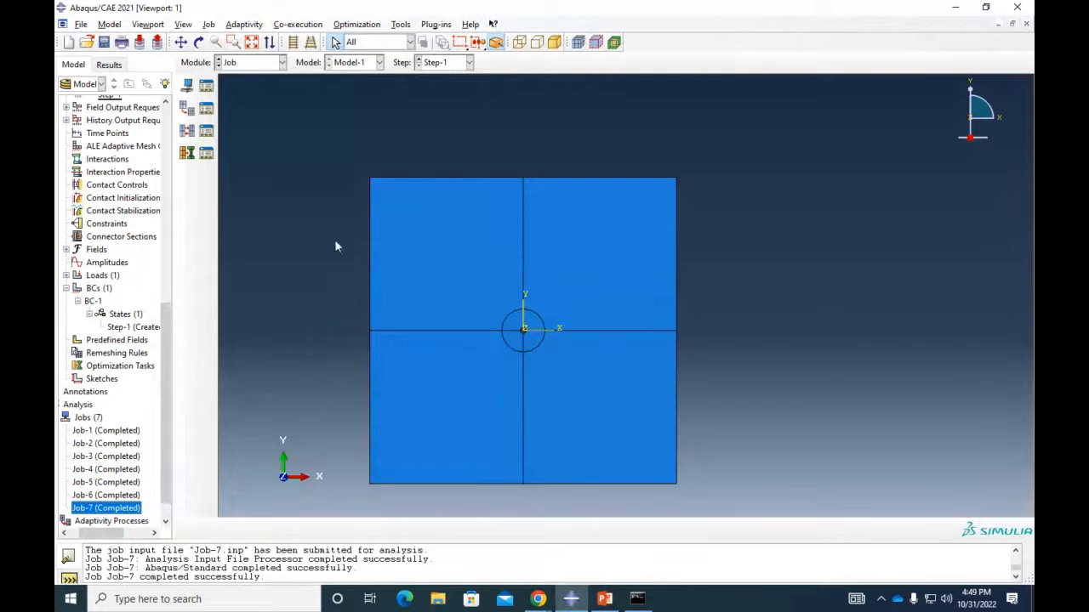
pyautogui.rightClick(123, 511)
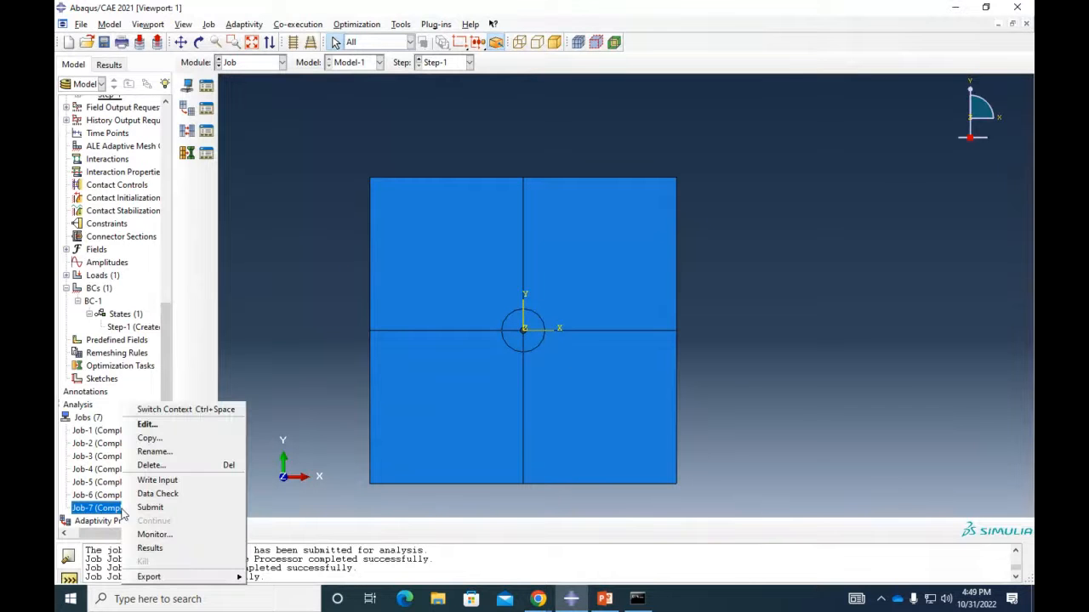
pyautogui.click(179, 551)
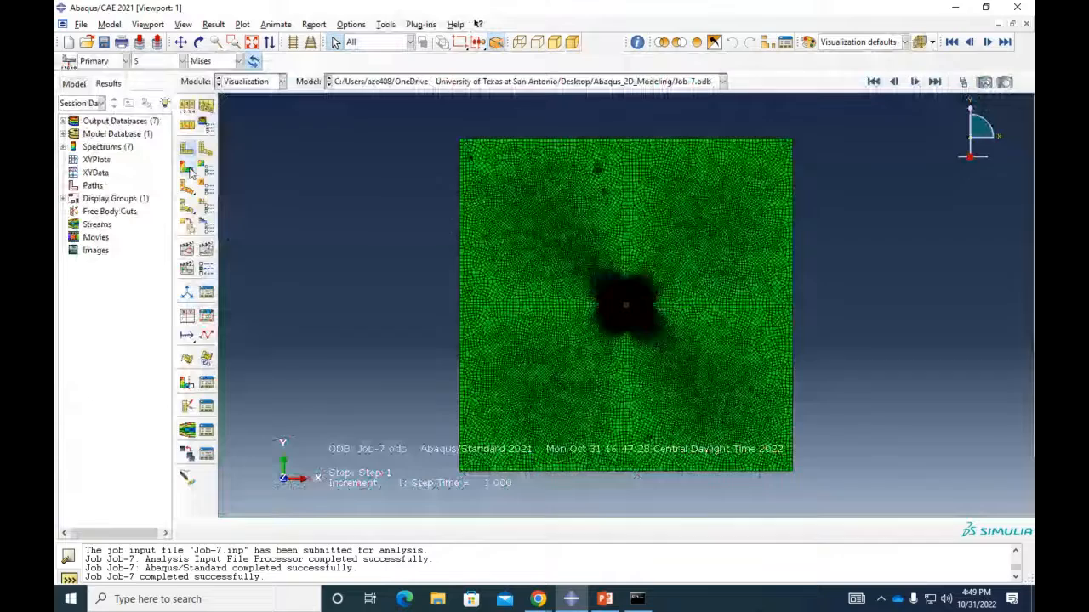
# Plot the S22 stress contours of the Job-7 results and inspect the stress concentration around the central hole
pyautogui.click(188, 168)
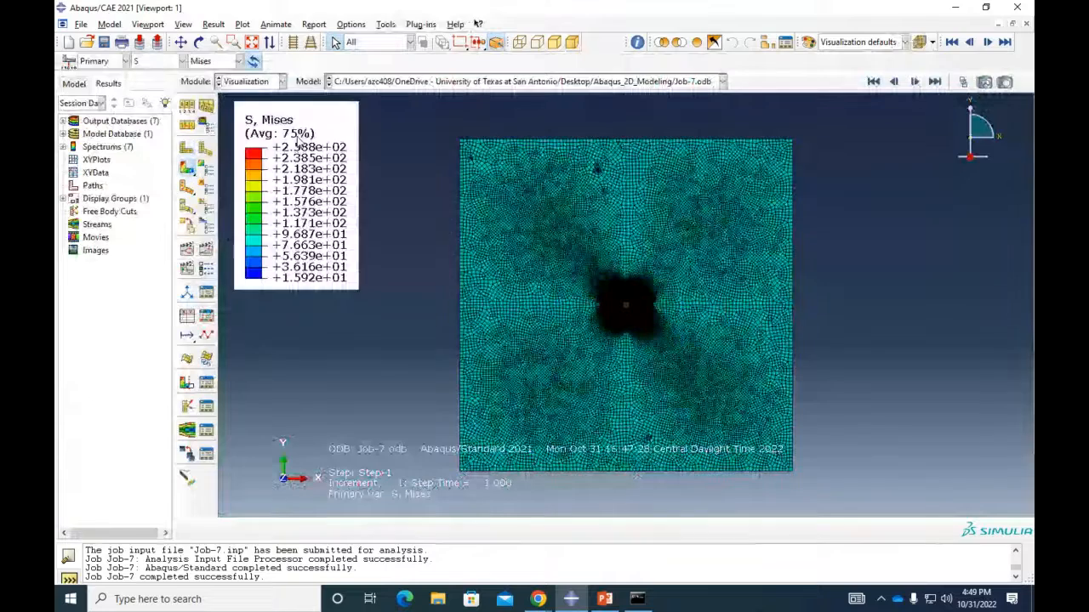
pyautogui.click(217, 62)
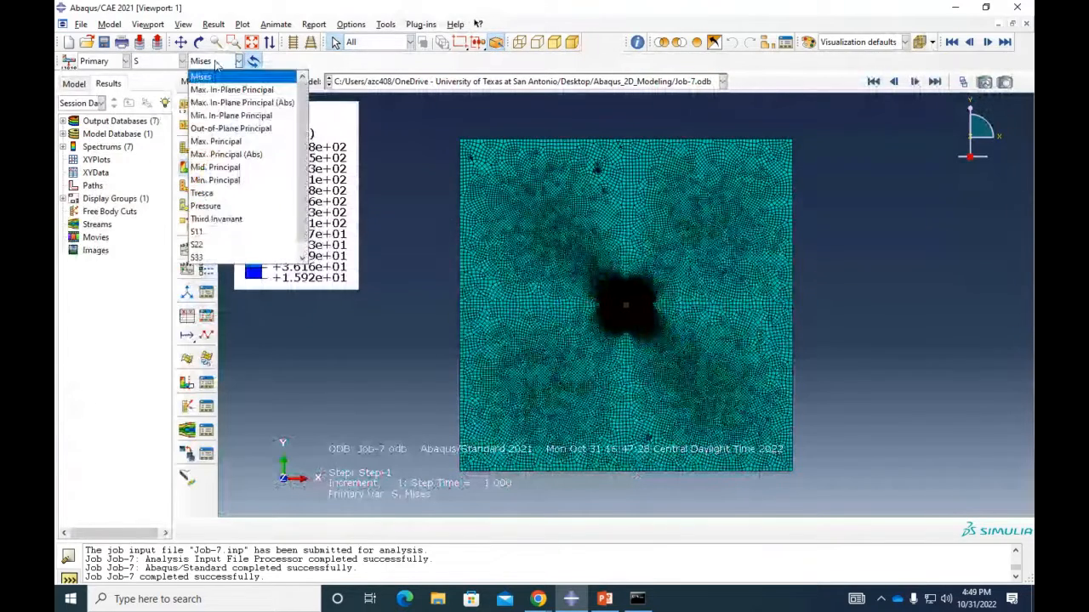
pyautogui.click(196, 244)
pyautogui.scroll(2, 663, 308)
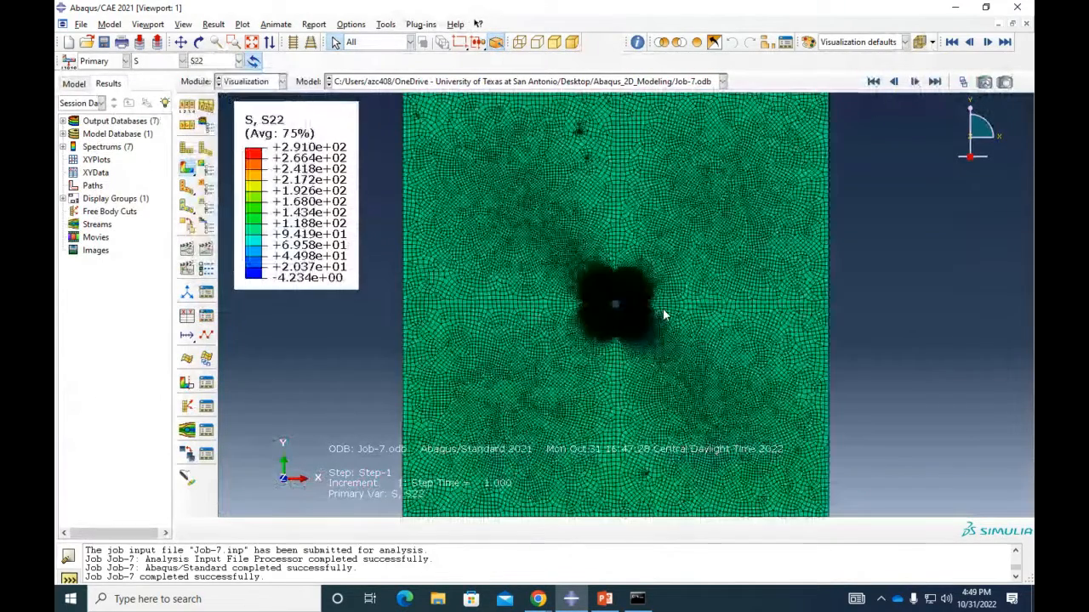
pyautogui.scroll(2, 604, 300)
pyautogui.scroll(3, 598, 303)
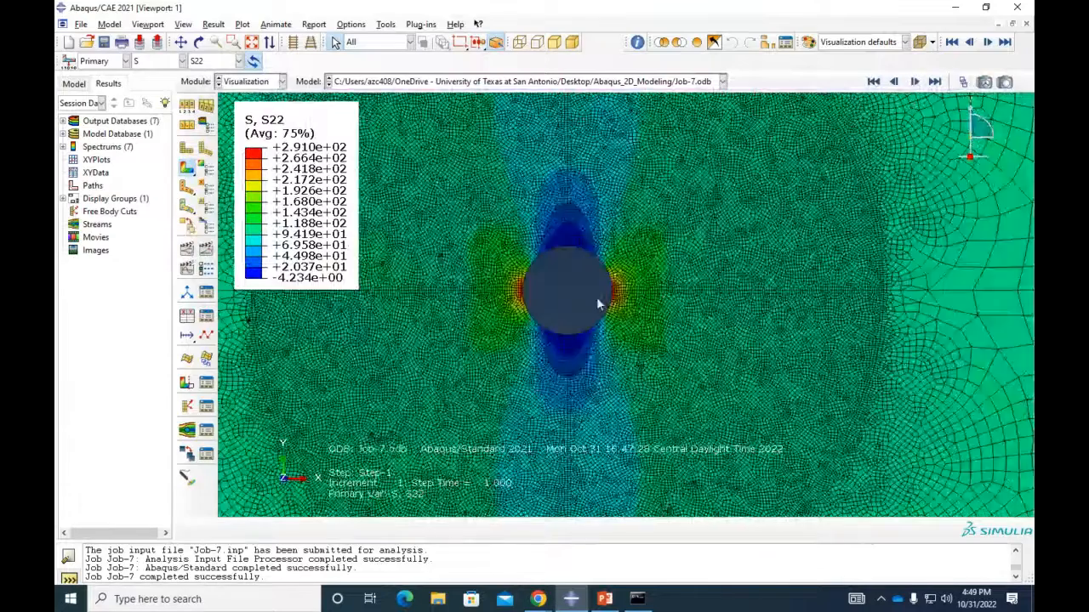
pyautogui.scroll(2, 600, 303)
pyautogui.scroll(1, 619, 301)
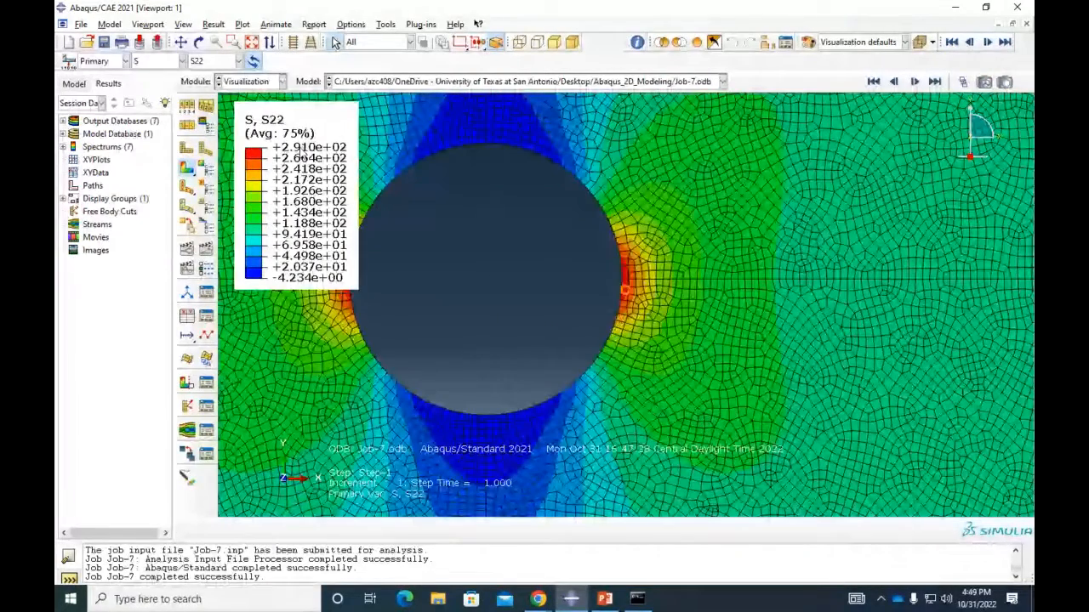
# Switch to WolframAlpha in Chrome and compute the percentage error with 100*(300-291)/300
pyautogui.click(539, 599)
pyautogui.click(611, 535)
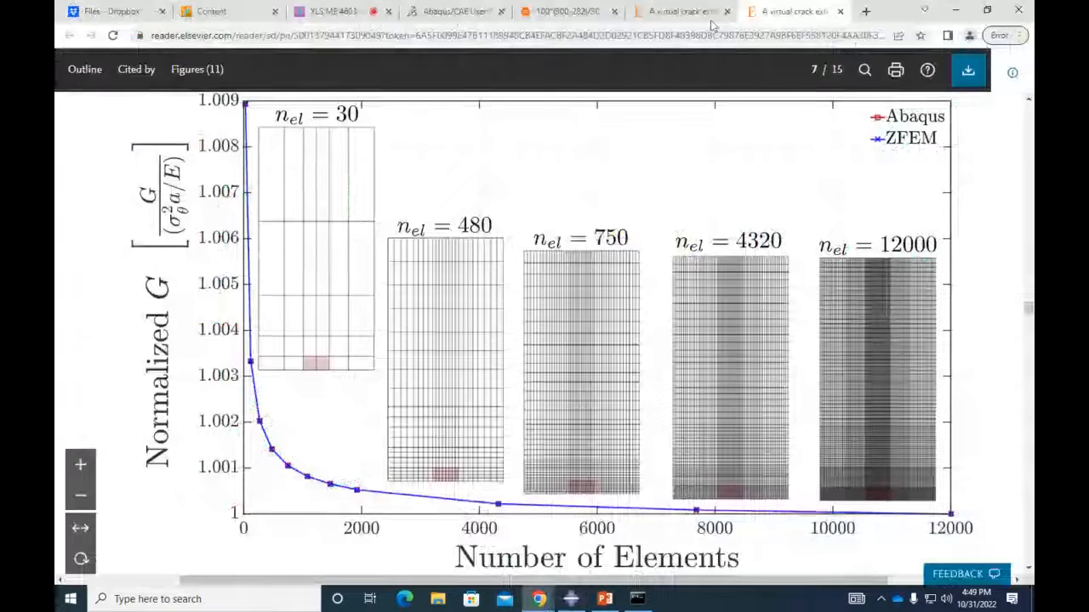
pyautogui.click(593, 13)
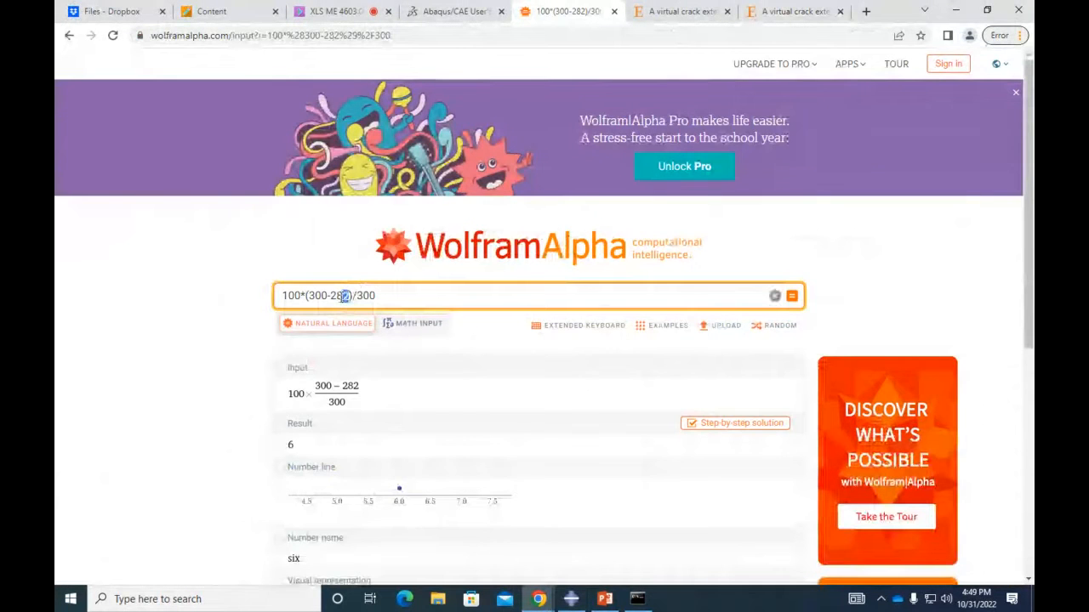
pyautogui.moveTo(351, 296); pyautogui.dragTo(335, 295)
pyautogui.write('91')
pyautogui.press('Return')
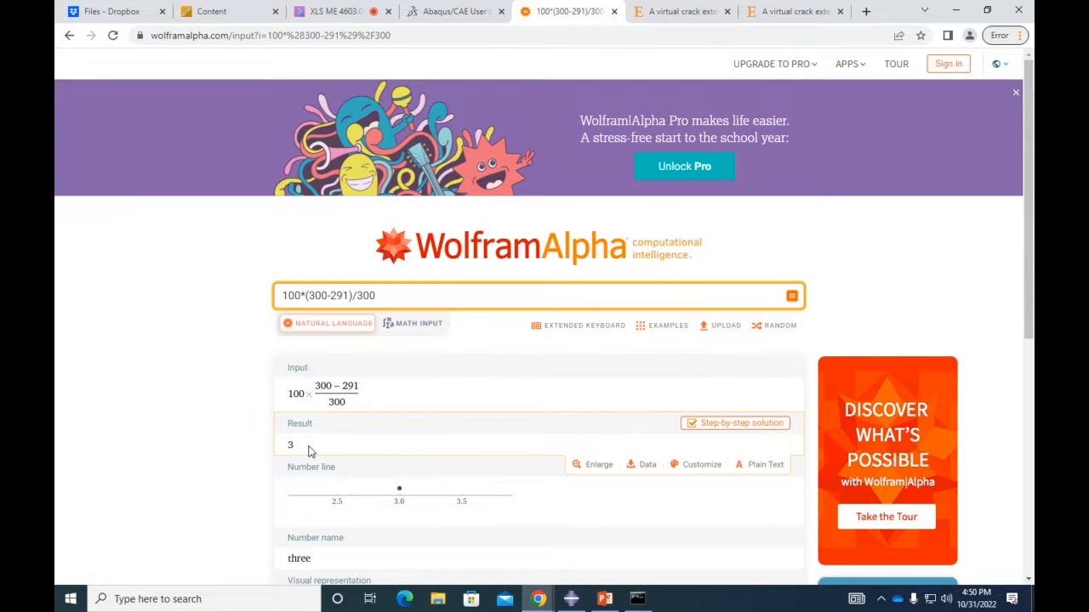
# Return to Abaqus/CAE and examine the S22 contours across the whole plate
pyautogui.click(571, 599)
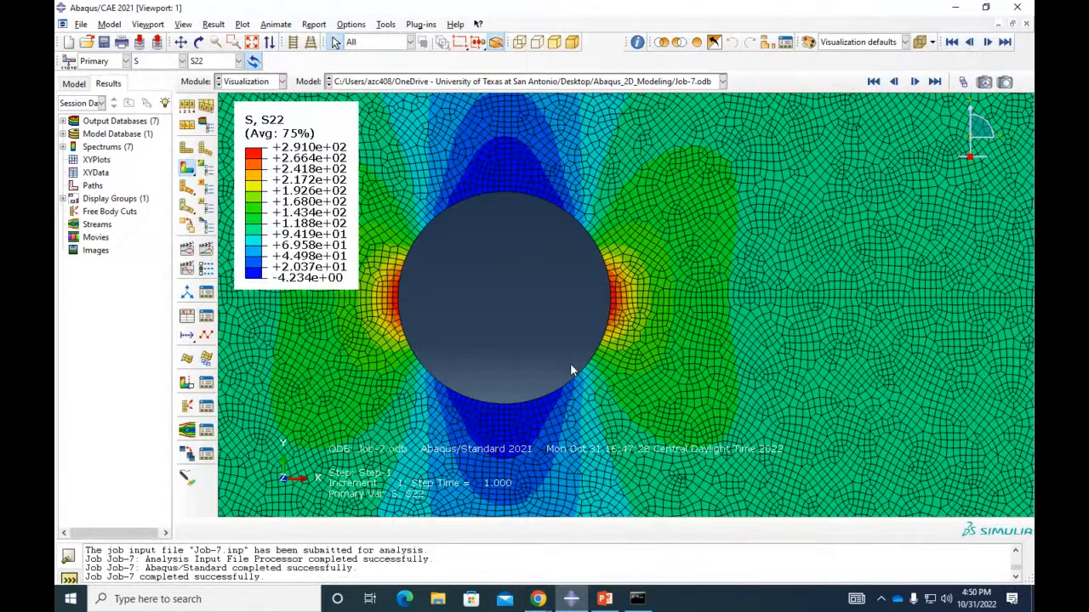
pyautogui.scroll(-2, 579, 366)
pyautogui.scroll(-2, 579, 366)
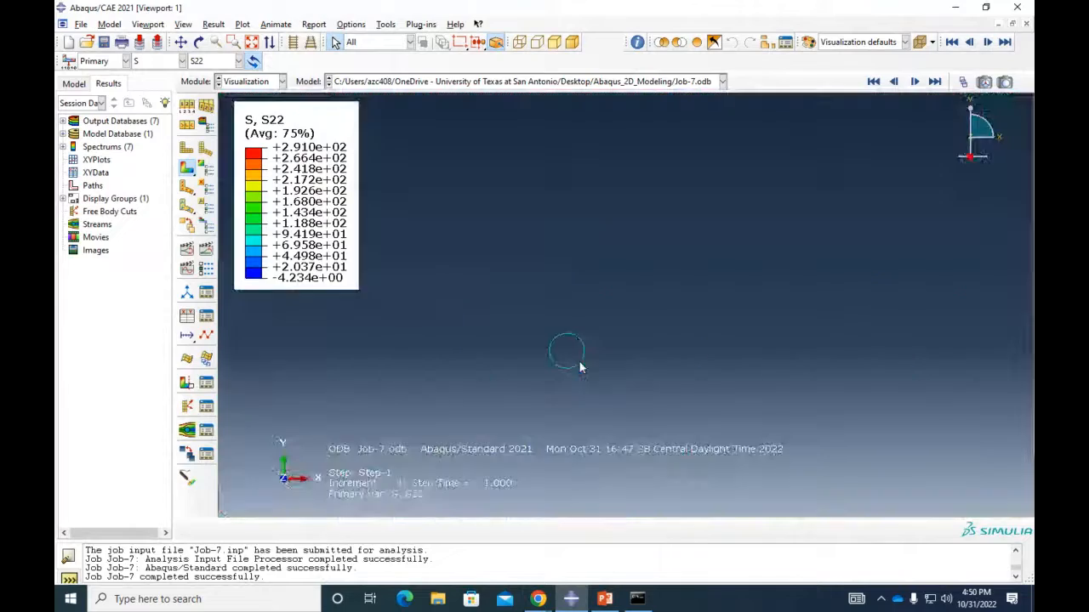
pyautogui.scroll(-1, 579, 366)
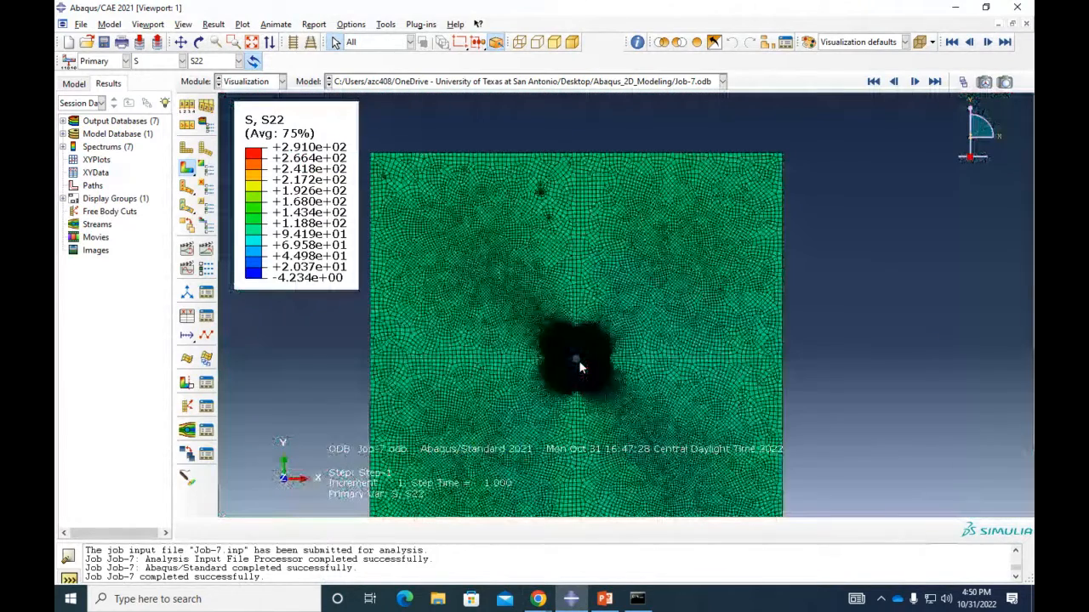
pyautogui.scroll(-1, 579, 366)
pyautogui.press('F2')
pyautogui.moveTo(624, 299); pyautogui.dragTo(643, 256)
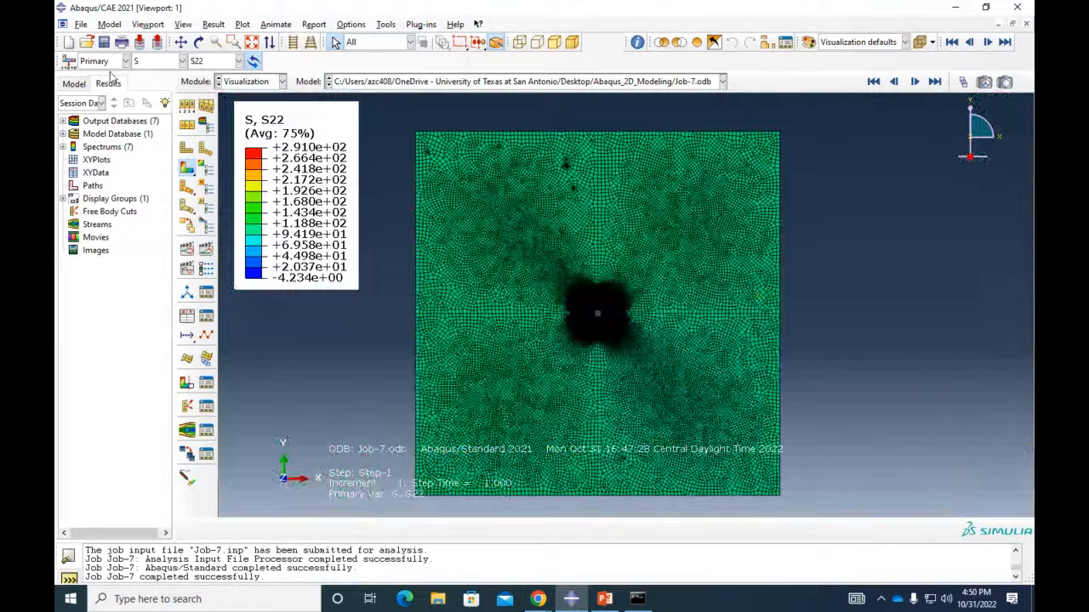
# Switch from the results tree to the model tree and collapse the Parts and Model-1 branches
pyautogui.click(73, 83)
pyautogui.click(106, 501)
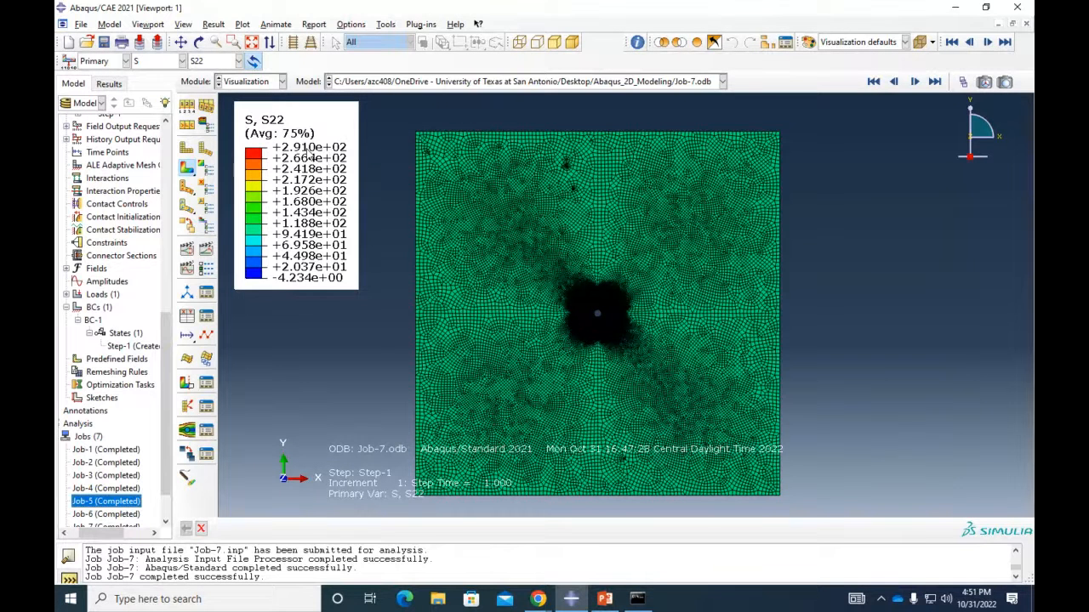
pyautogui.scroll(2, 624, 310)
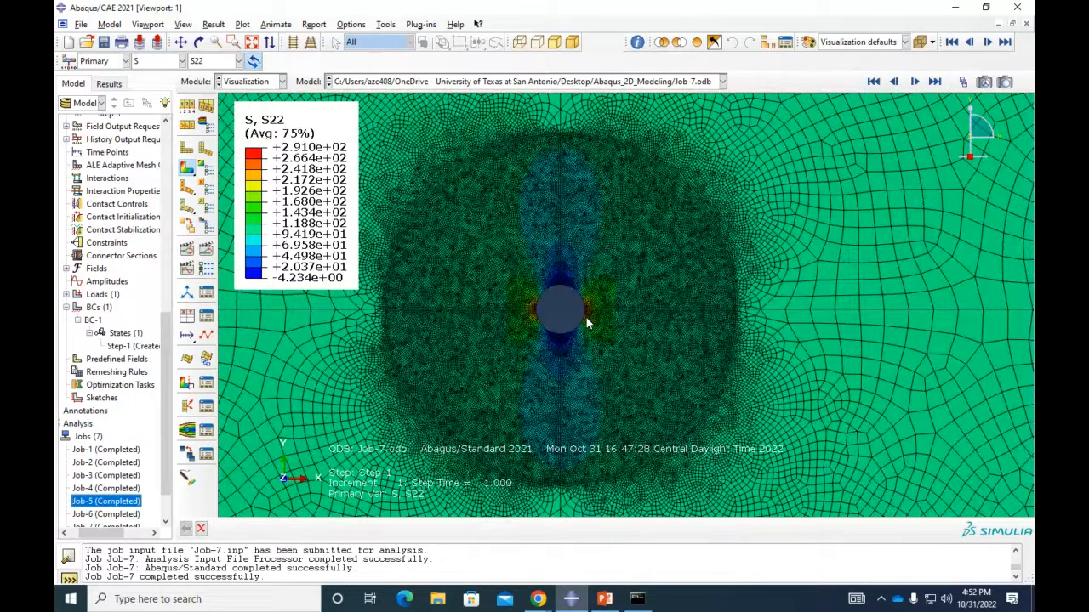
pyautogui.moveTo(167, 364); pyautogui.dragTo(171, 166)
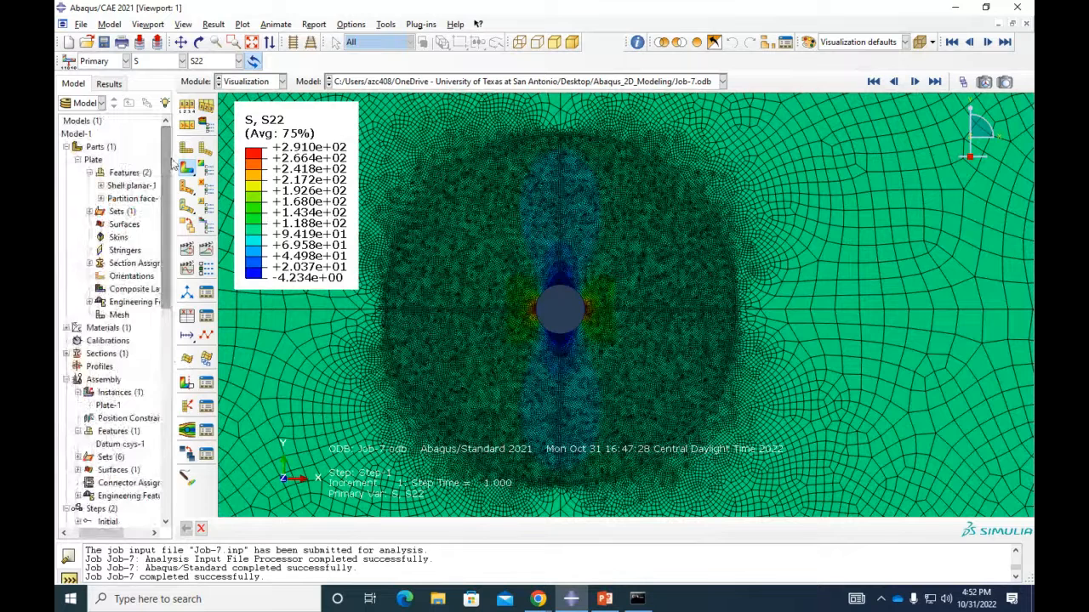
pyautogui.click(67, 147)
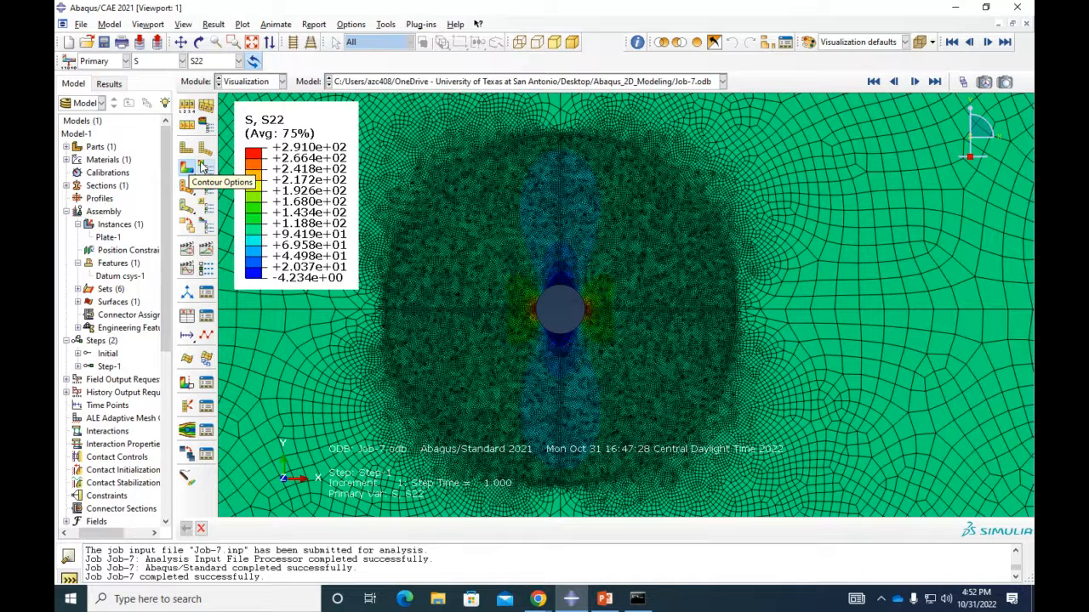
pyautogui.moveTo(102, 533); pyautogui.dragTo(80, 534)
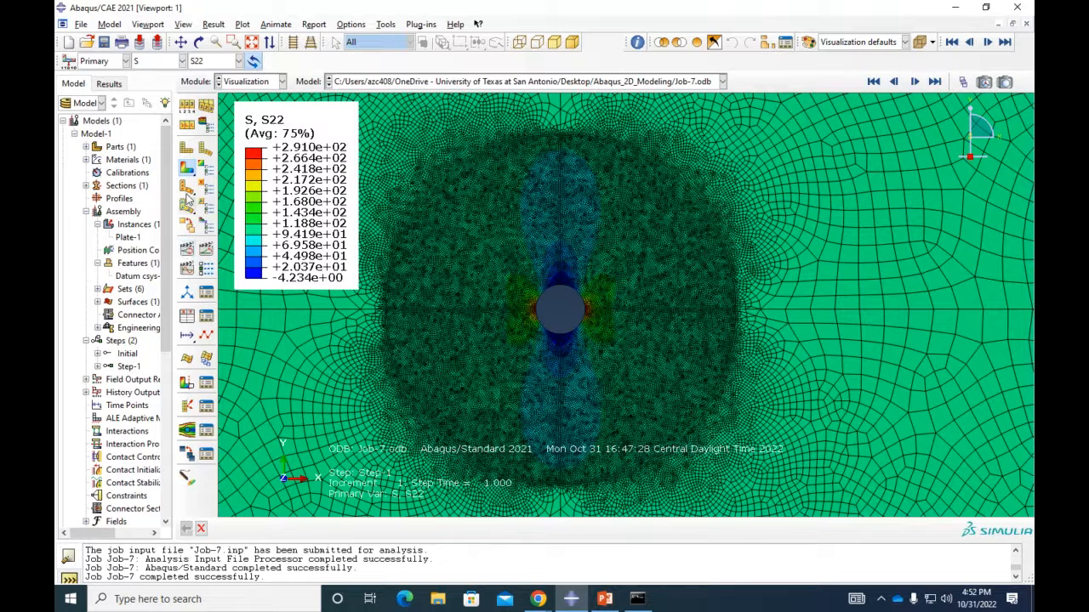
pyautogui.click(74, 134)
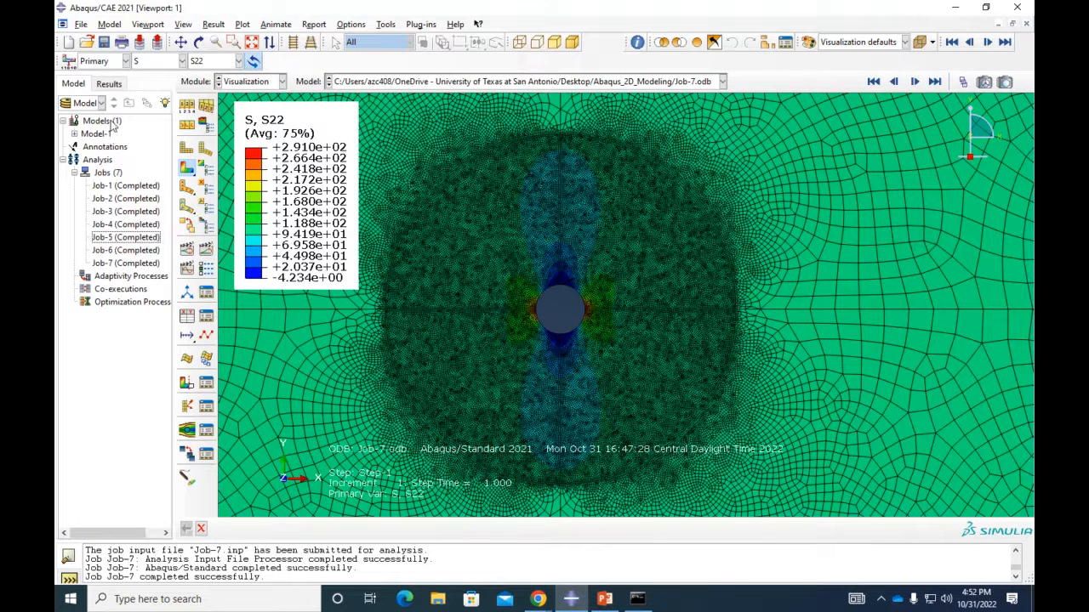
# Create a second Standard & Explicit model with default attributes and expand its branch in the model tree
pyautogui.doubleClick(113, 125)
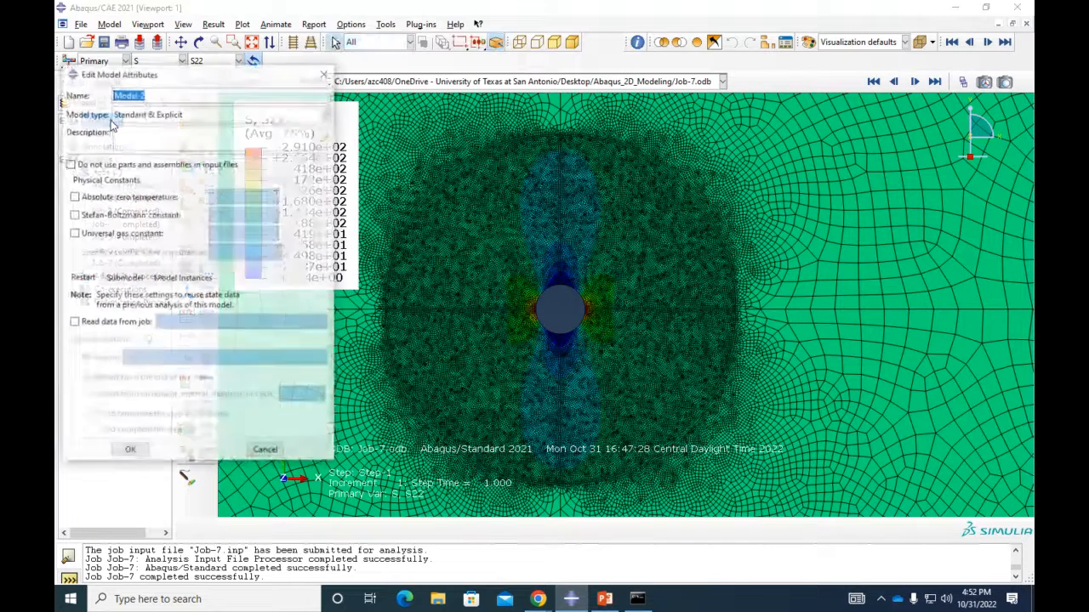
pyautogui.click(127, 450)
pyautogui.click(74, 146)
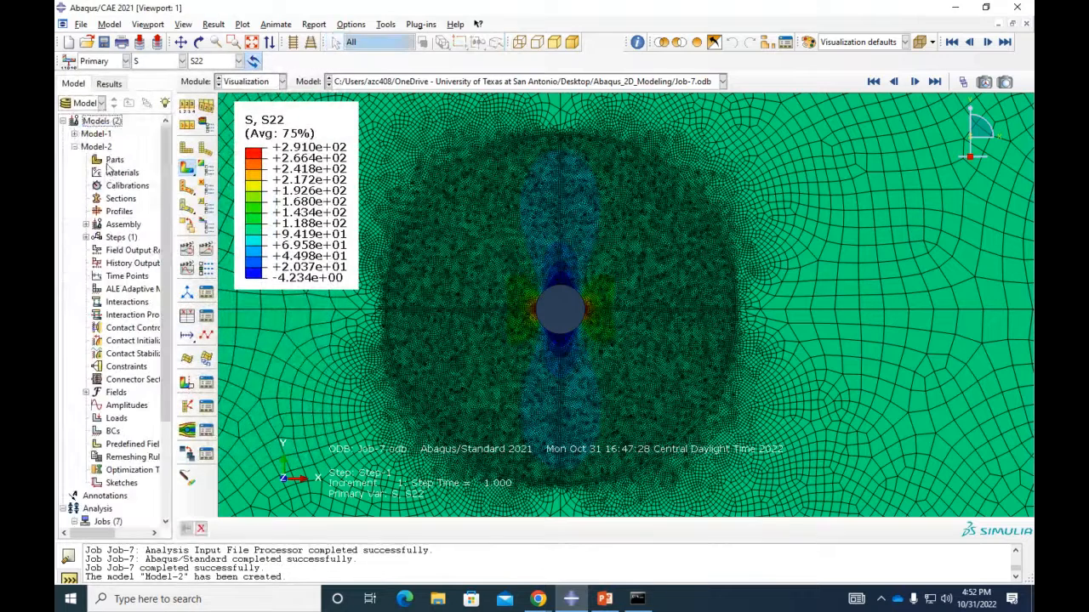
# Start a new part in Model-2, setting its modeling space to 3D and its name to Plate3D
pyautogui.click(112, 162)
pyautogui.doubleClick(112, 162)
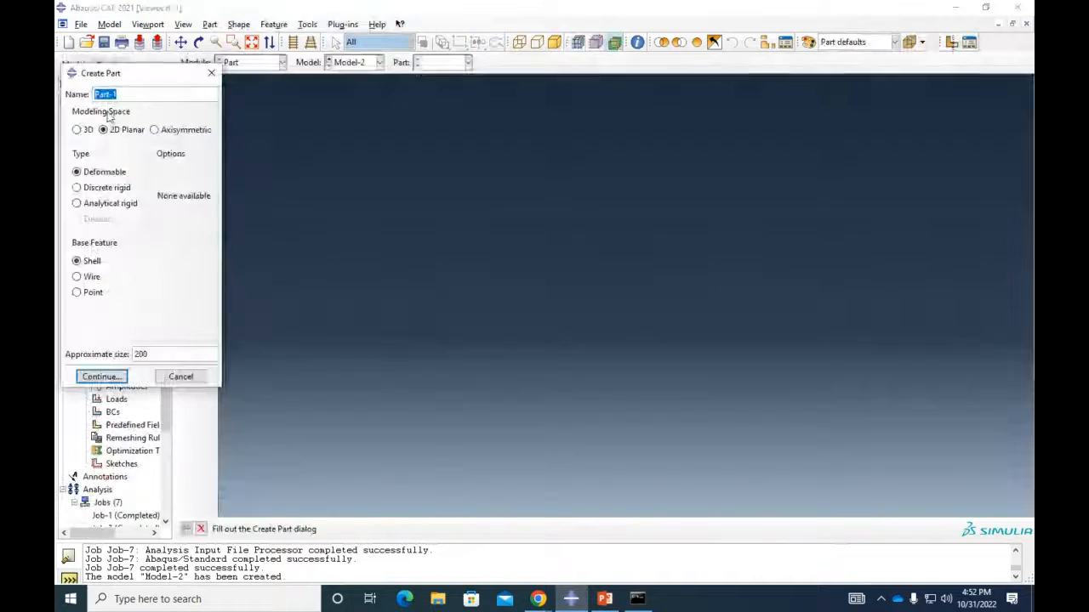
pyautogui.click(77, 130)
pyautogui.tripleClick(124, 94)
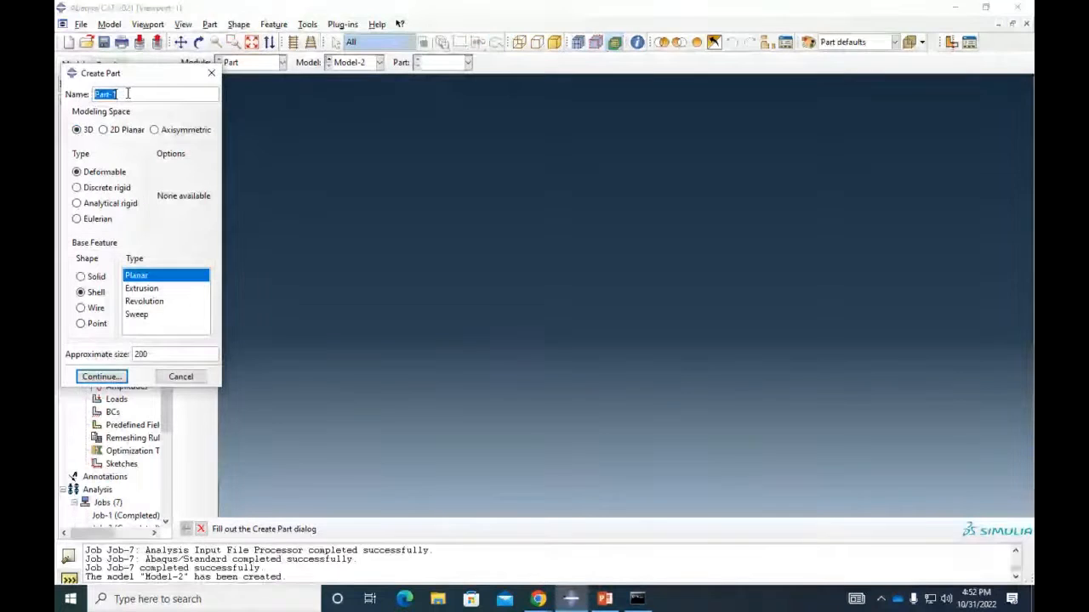
pyautogui.write('Plate')
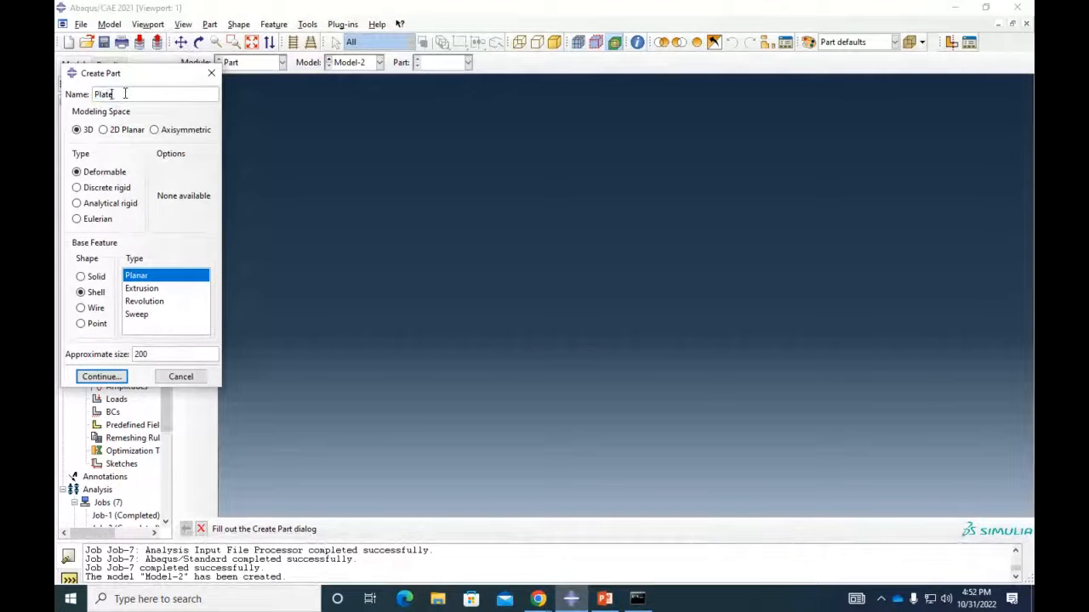
pyautogui.write('30')
# Define Plate3D as a deformable solid extrusion with approximate size 200 and start its base sketch
pyautogui.click(100, 173)
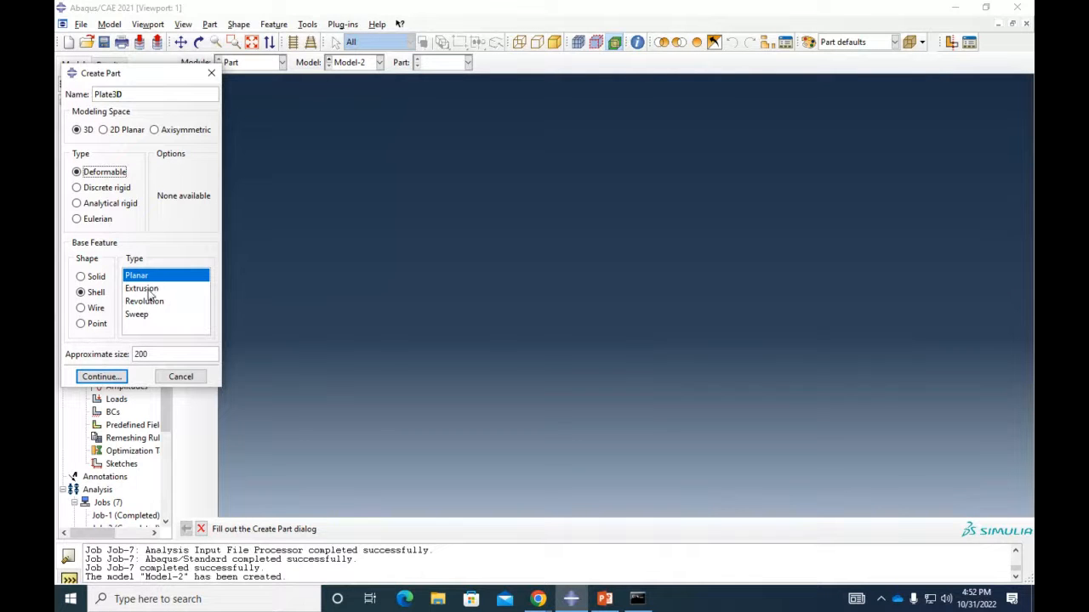
pyautogui.click(148, 289)
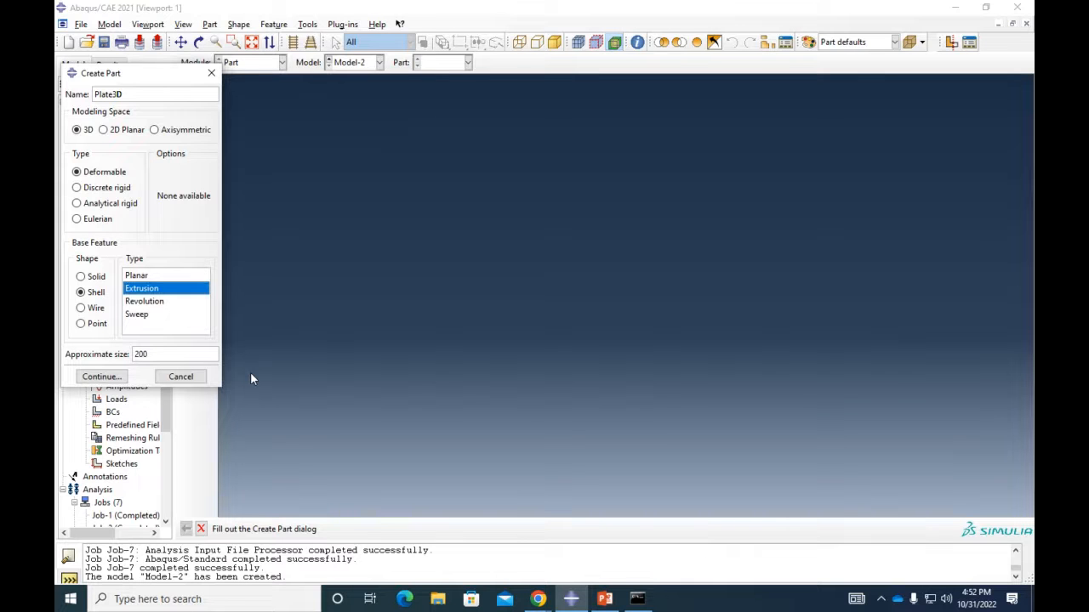
pyautogui.click(90, 277)
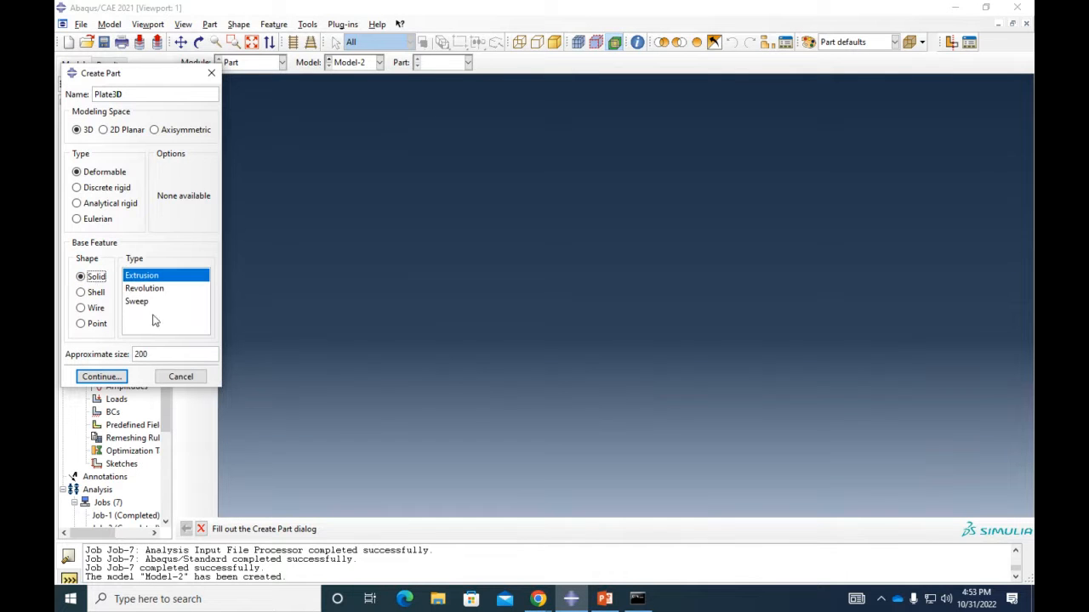
pyautogui.click(92, 293)
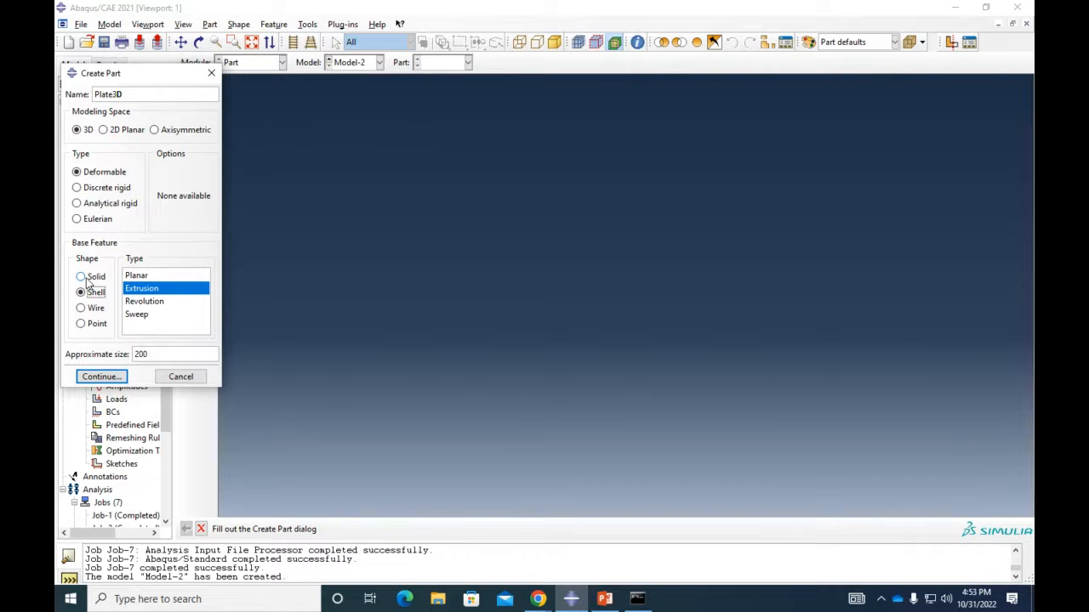
pyautogui.click(89, 281)
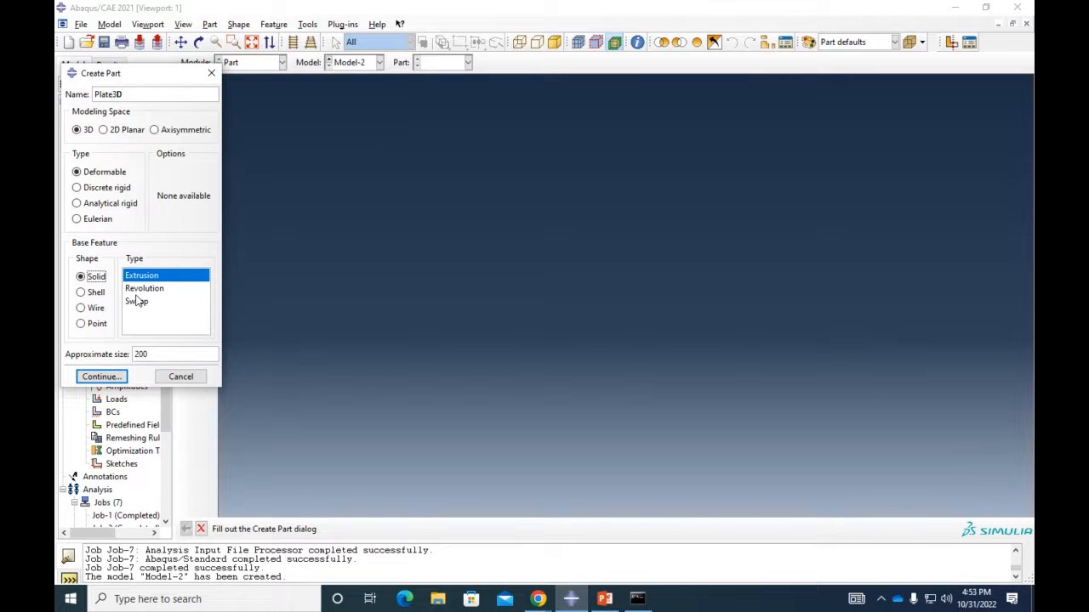
pyautogui.click(100, 376)
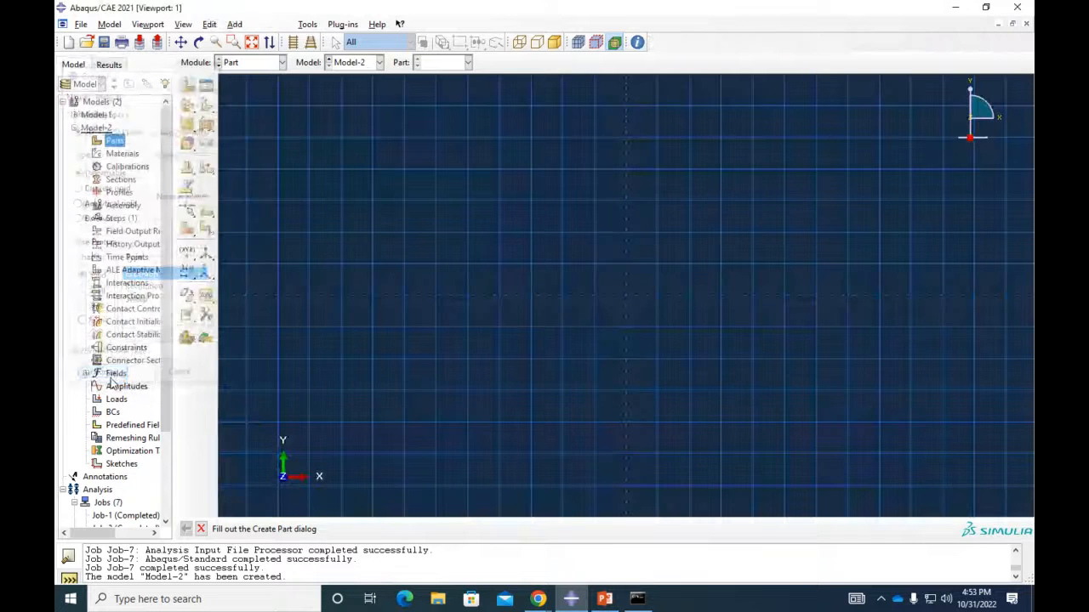
# Review the attributes of Model-2, including its Submodel and Model Instances settings, and close them unchanged
pyautogui.rightClick(95, 129)
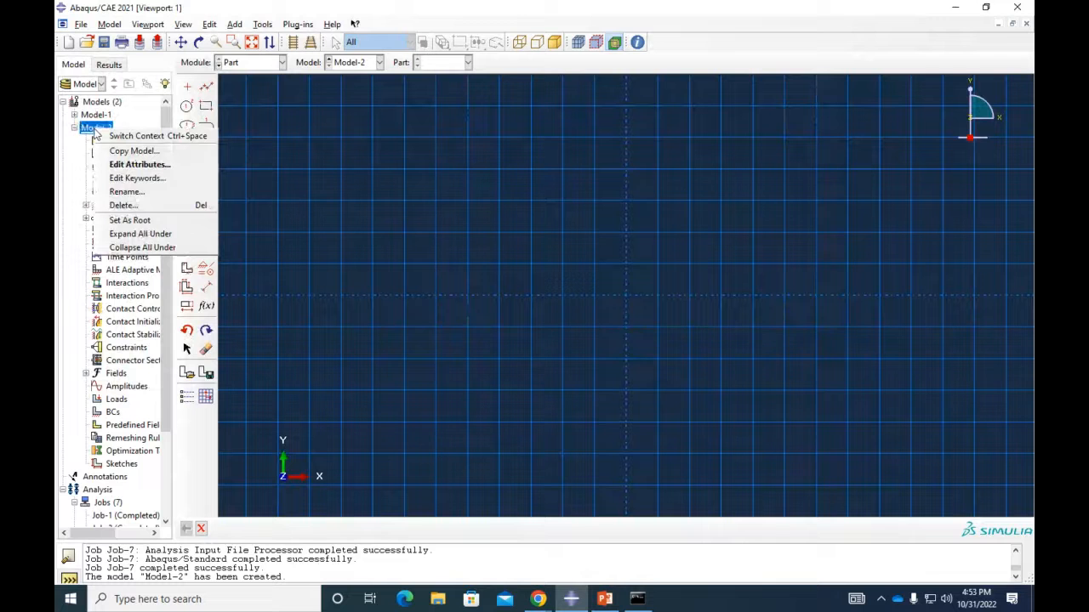
pyautogui.click(138, 164)
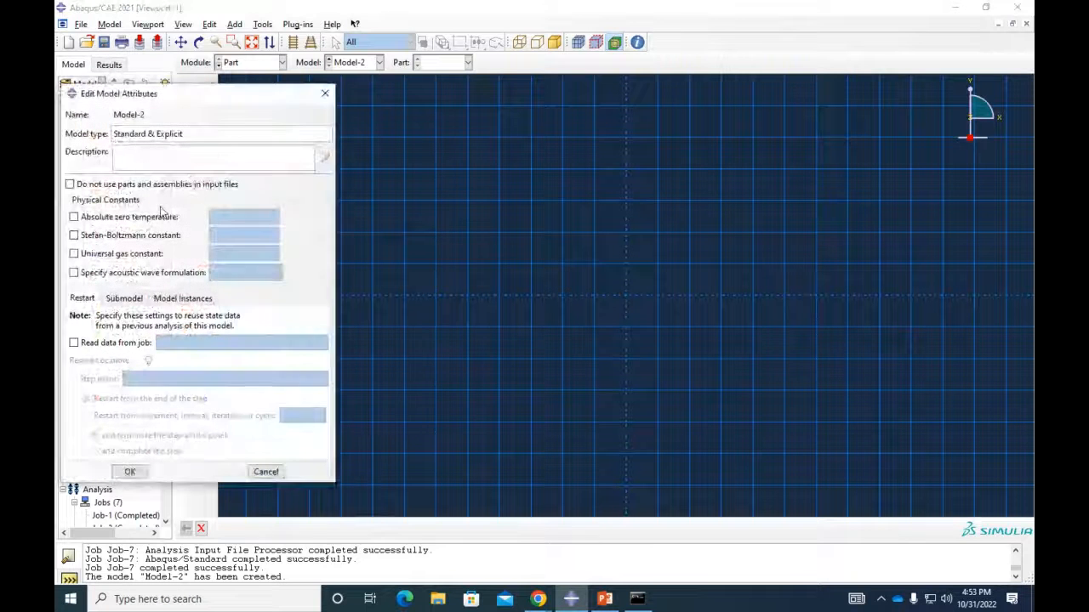
pyautogui.click(124, 298)
pyautogui.click(178, 299)
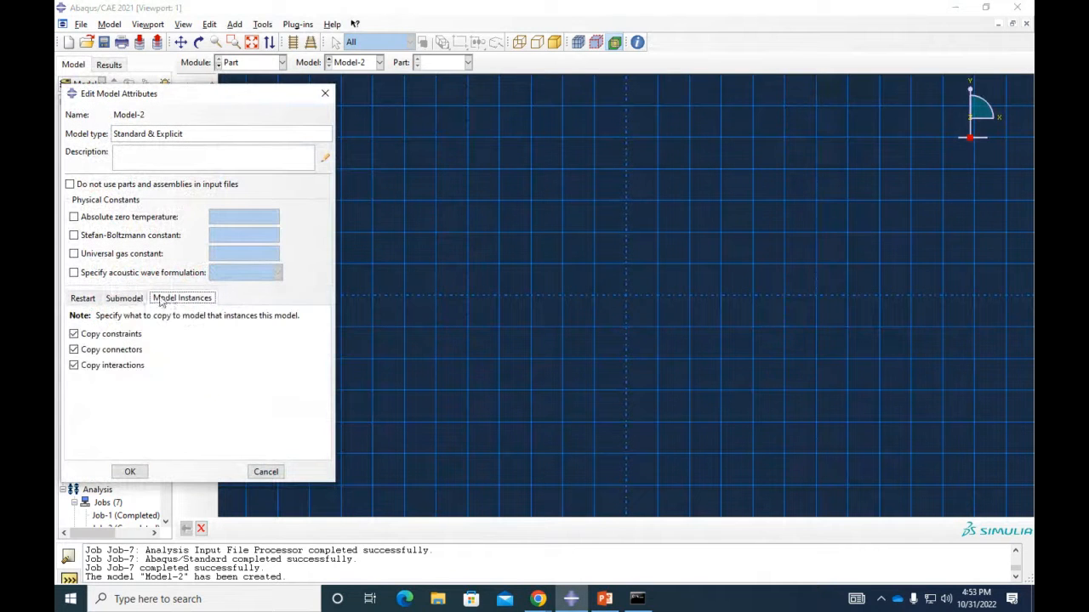
pyautogui.click(325, 93)
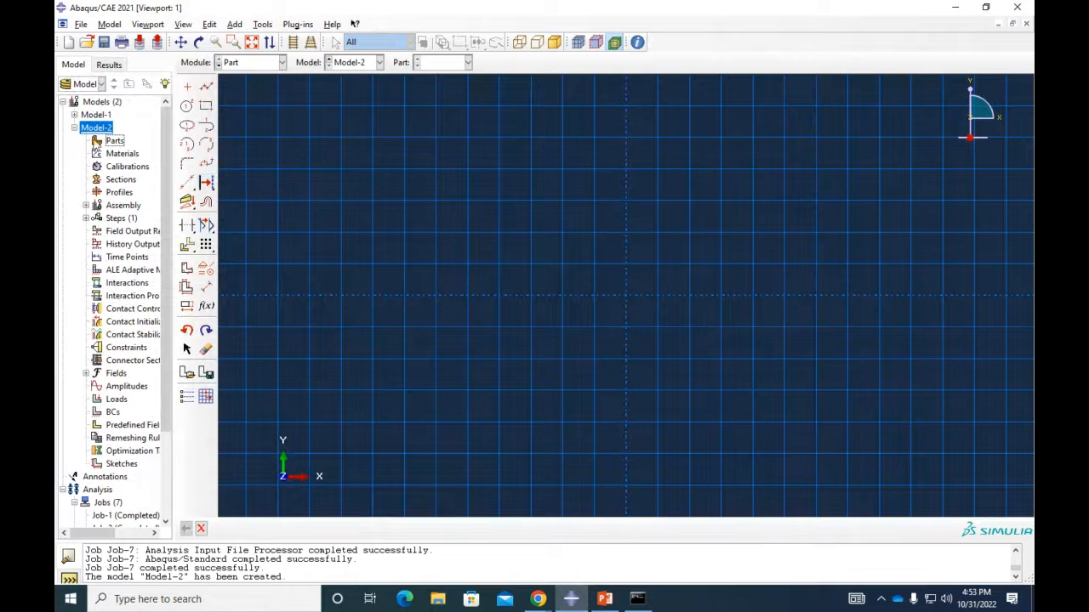
# Review the keywords of Model-2 and close the keyword editor without changing anything
pyautogui.rightClick(99, 132)
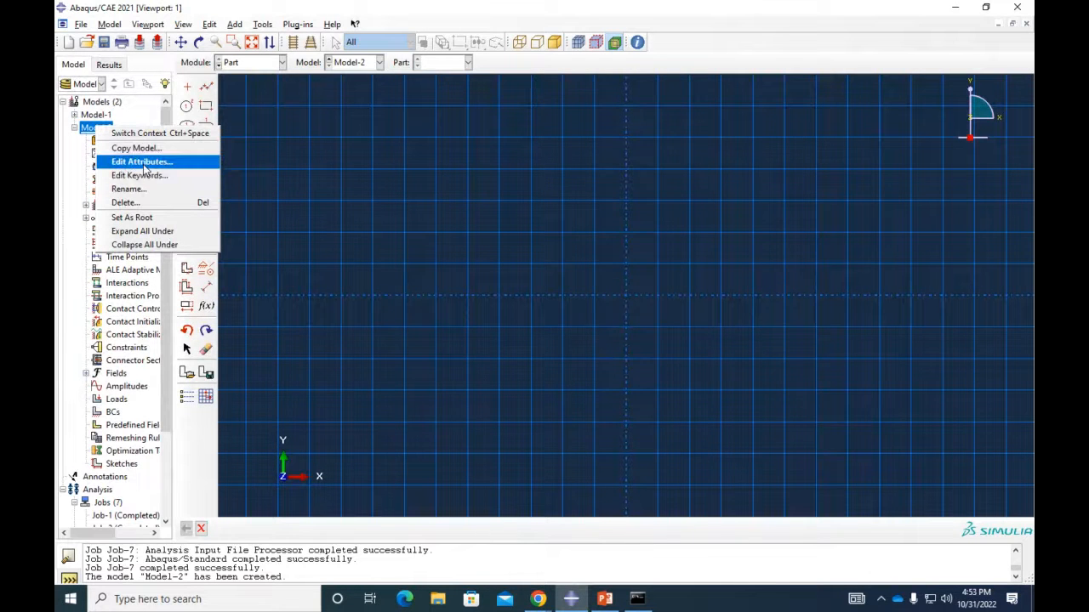
pyautogui.click(141, 176)
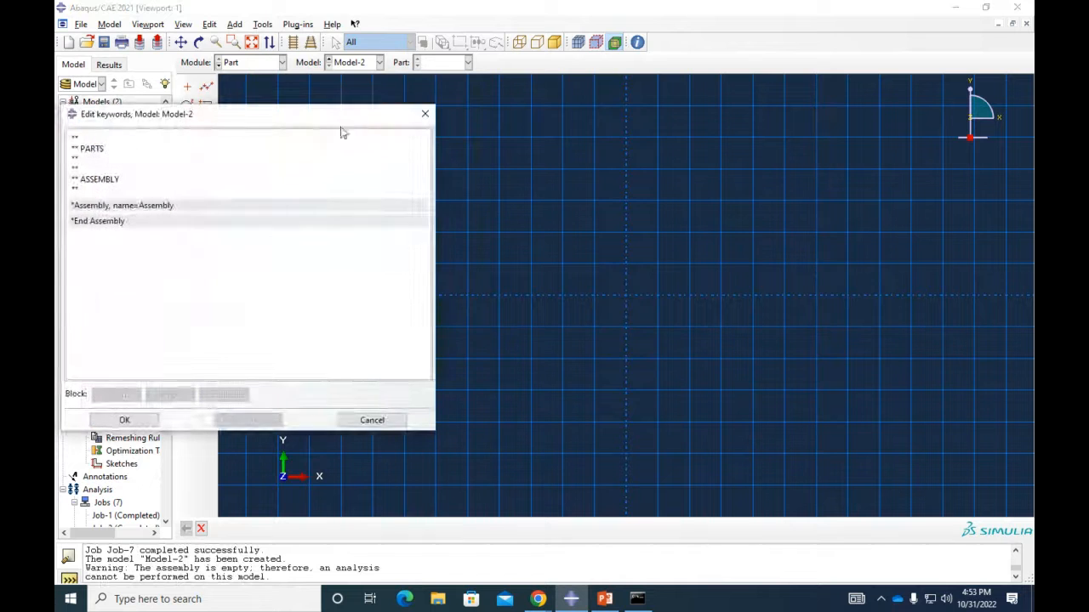
pyautogui.click(425, 113)
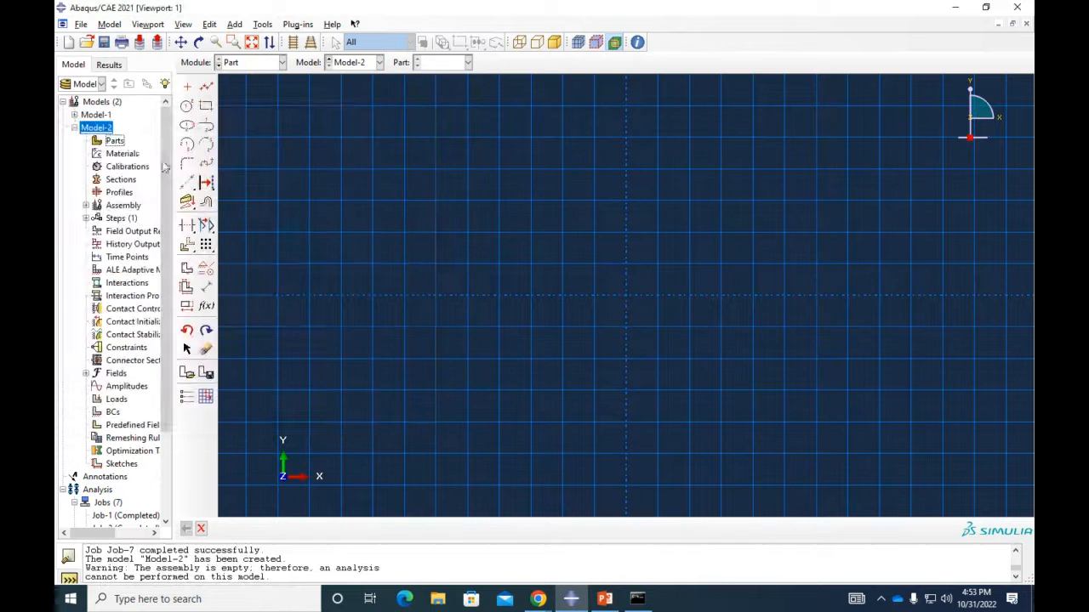
# Sketch a square plate outline as a rectangle with opposite corners at -50,-50 and 50,50
pyautogui.click(115, 141)
pyautogui.click(206, 106)
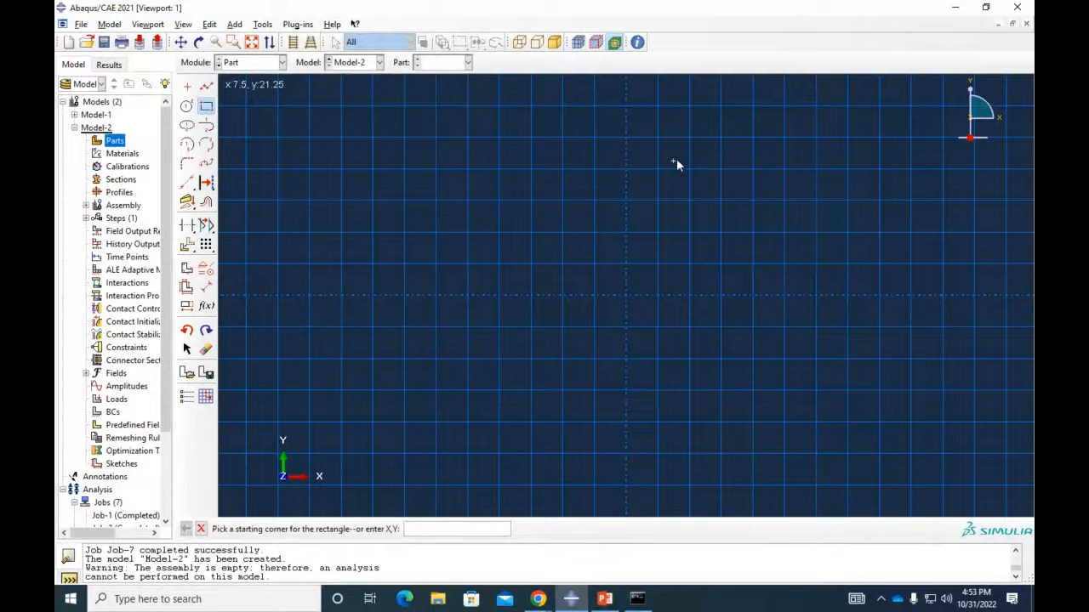
pyautogui.write('-50,')
pyautogui.press('BackSpace')
pyautogui.press('BackSpace')
pyautogui.write('-50')
pyautogui.press('Return')
pyautogui.write('50')
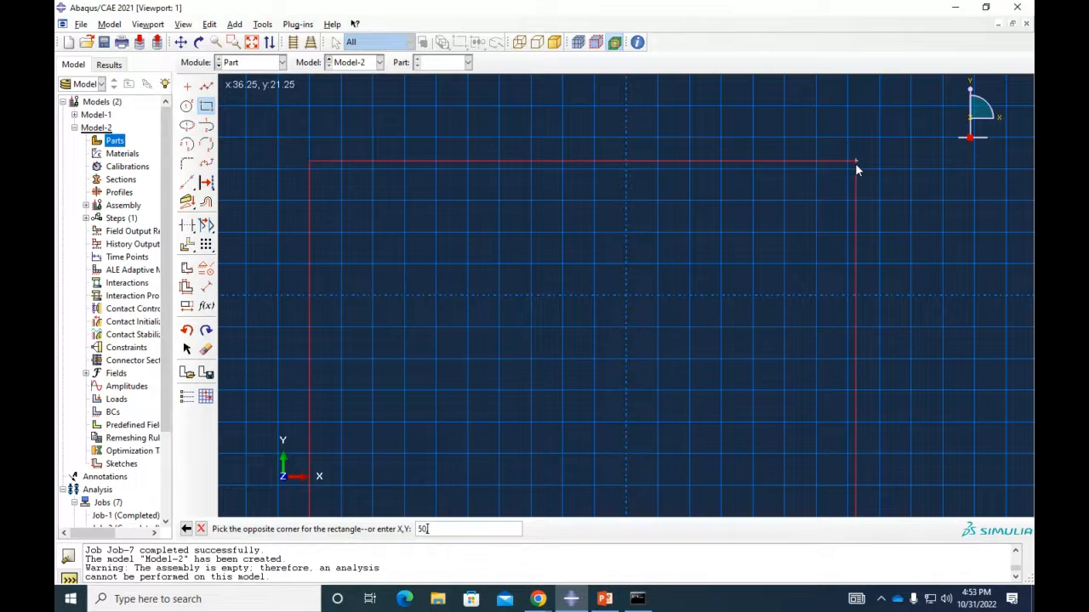
pyautogui.write(',50')
pyautogui.press('Return')
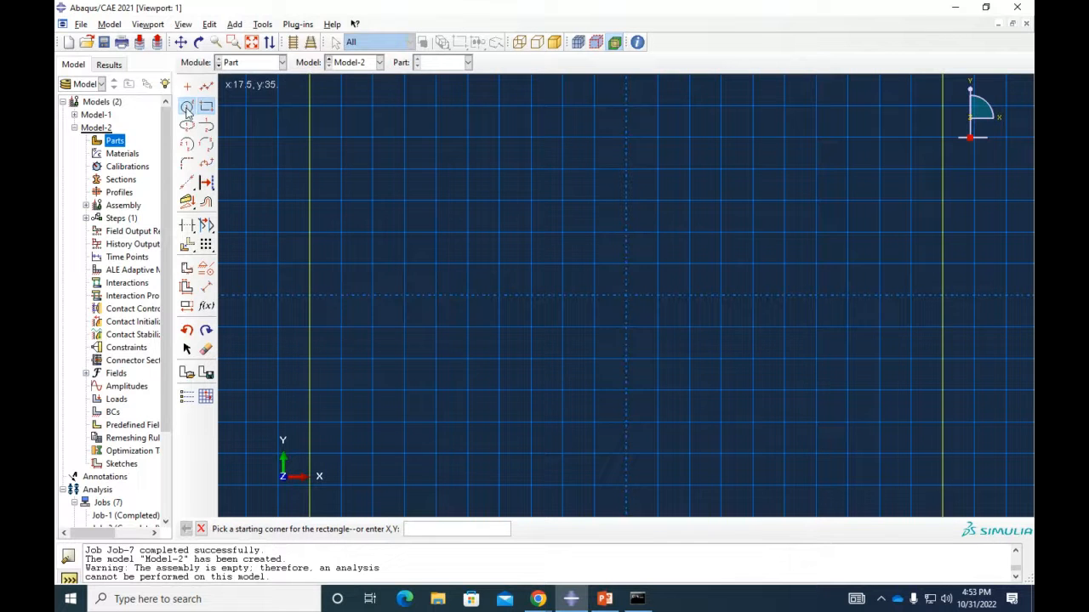
# Sketch a small circular hole, about 1 in radius, centered at 0,0 inside the square
pyautogui.click(187, 107)
pyautogui.write('0,0')
pyautogui.press('Return')
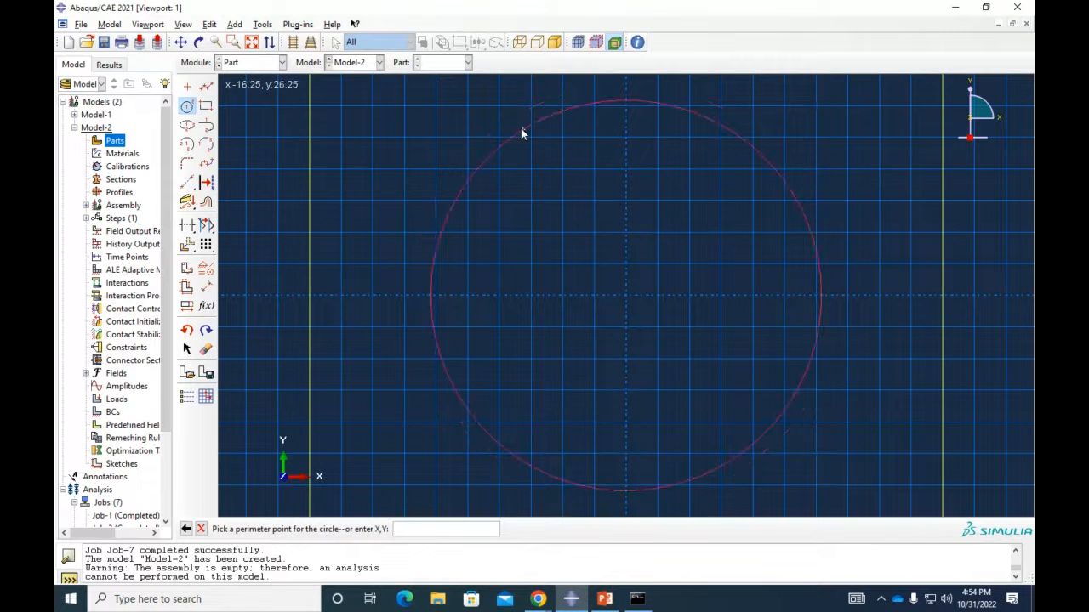
pyautogui.press('Escape')
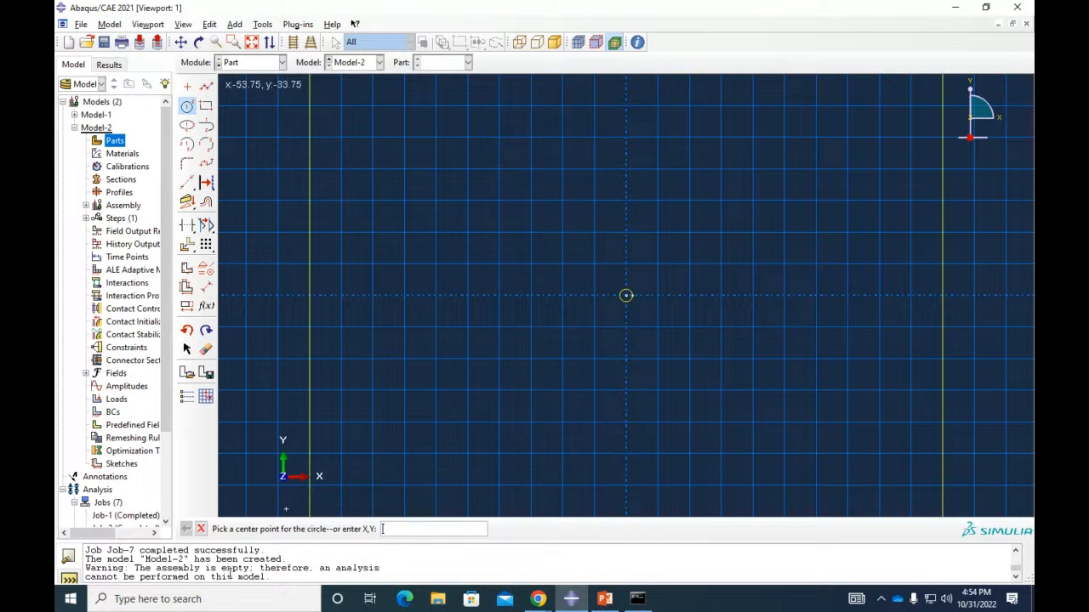
pyautogui.click(199, 529)
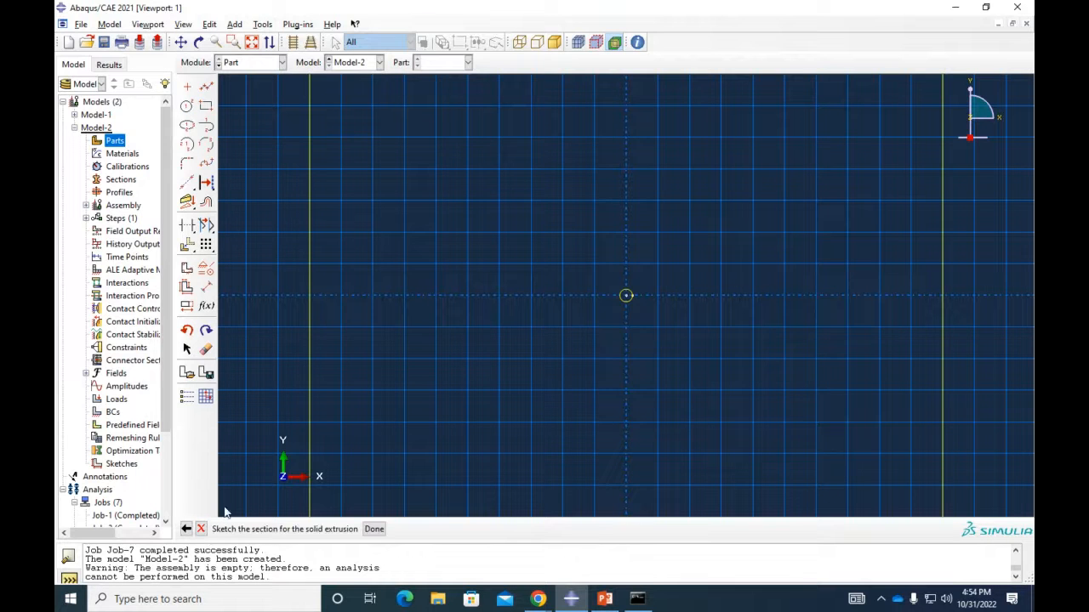
# Finish the section sketch, keeping the procedure active, and extrude the plate as a solid to a depth of 1
pyautogui.scroll(-5, 465, 414)
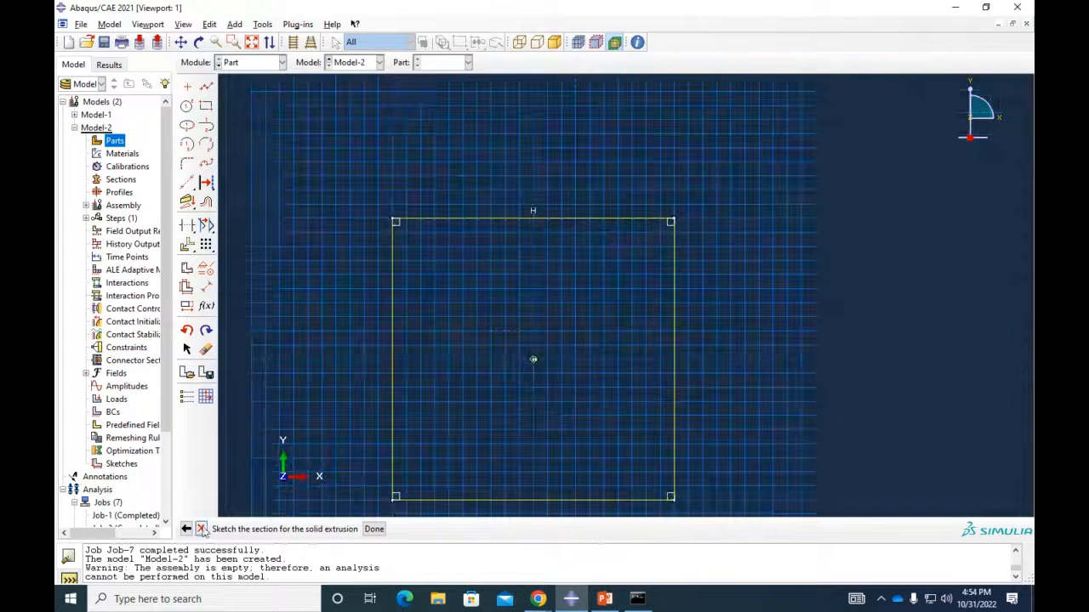
pyautogui.click(201, 529)
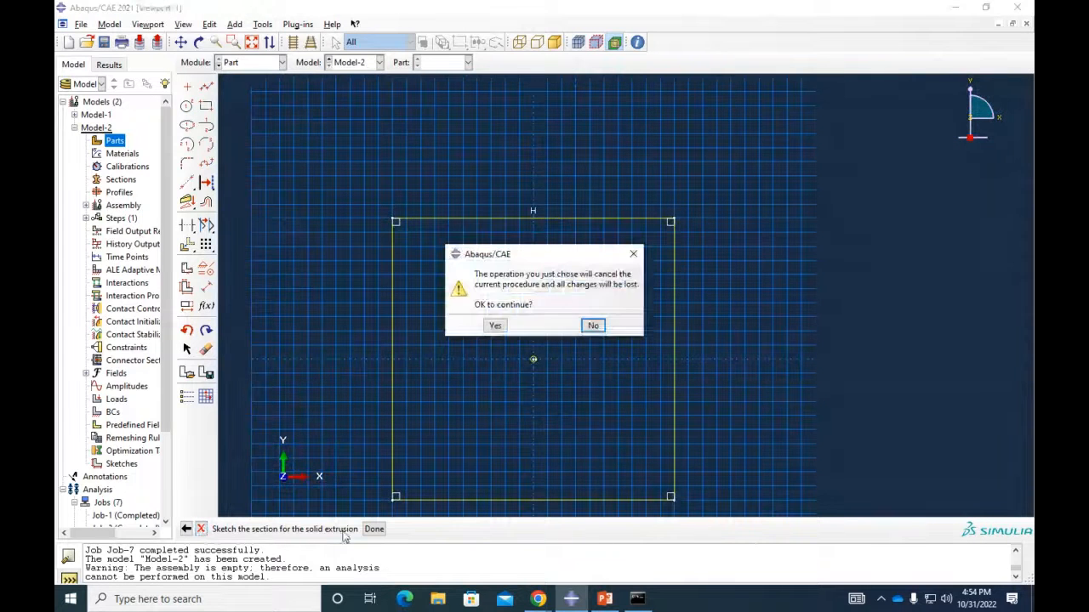
pyautogui.click(602, 328)
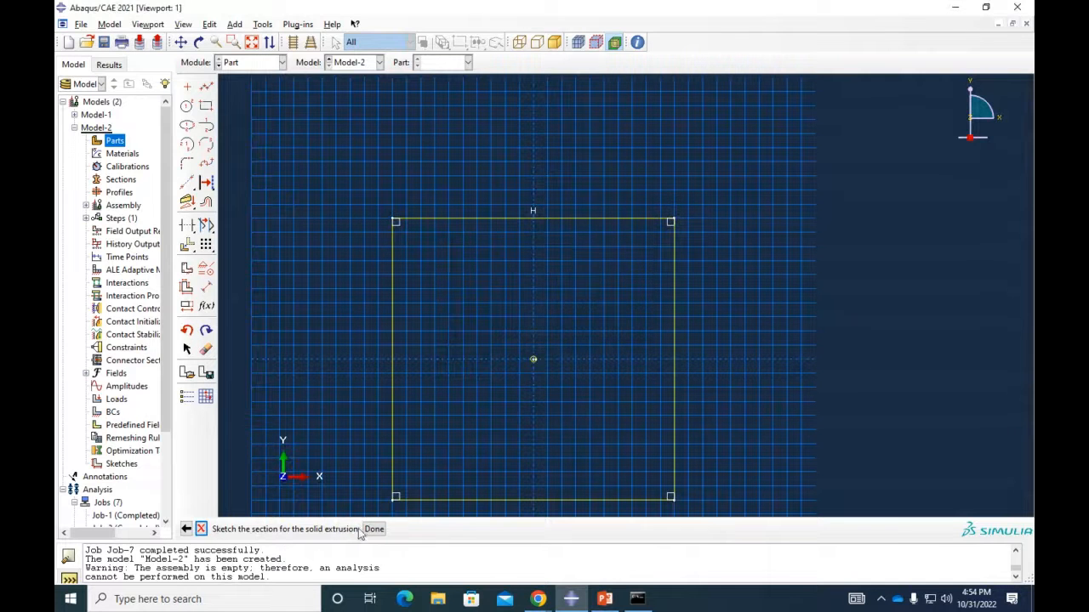
pyautogui.click(375, 529)
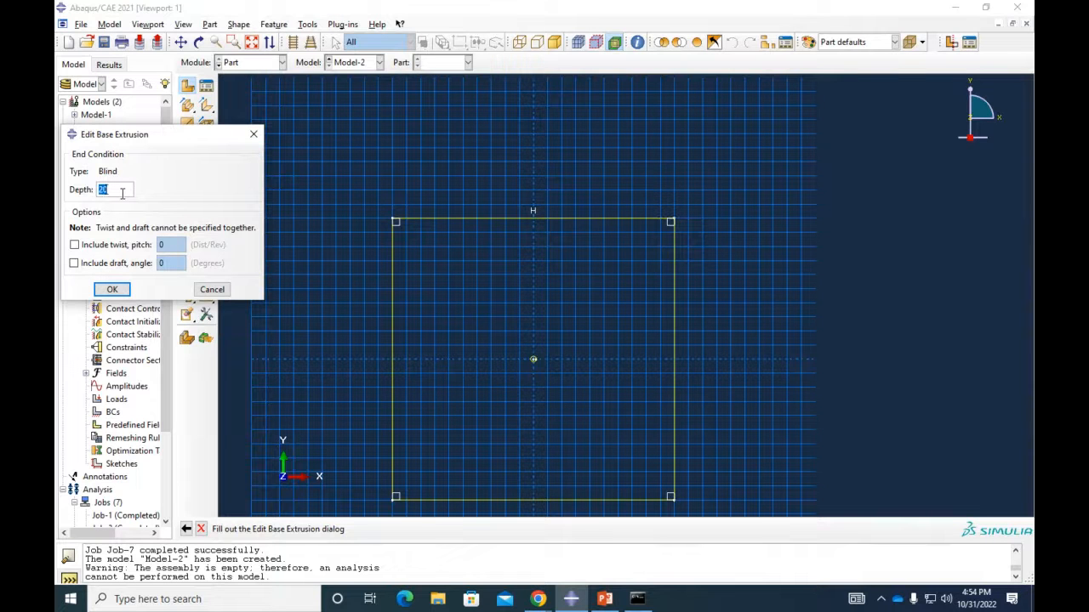
pyautogui.write('1')
pyautogui.click(111, 289)
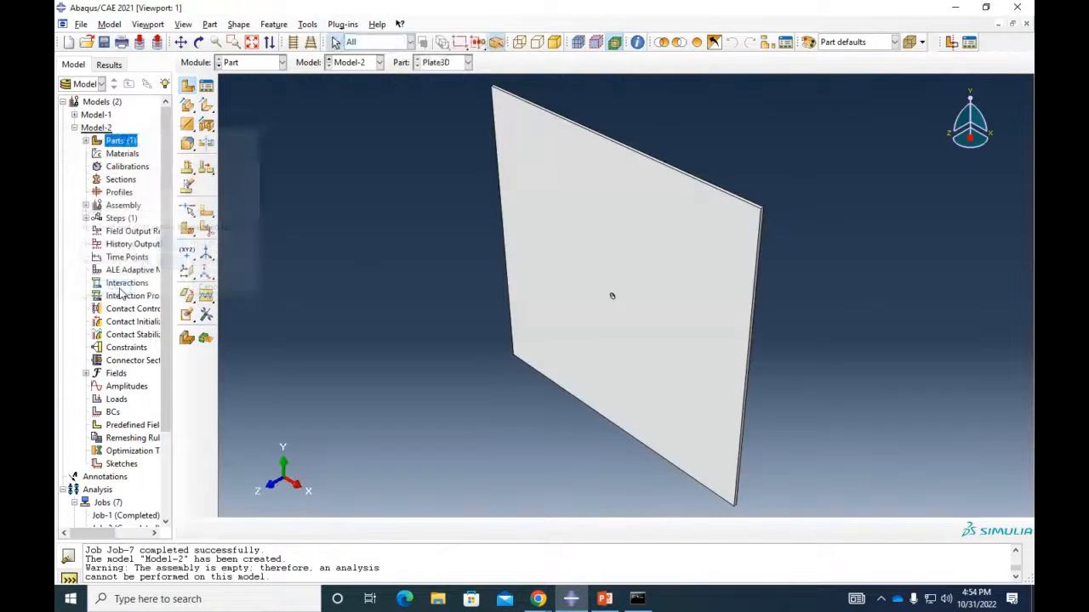
# Create an isotropic elastic material in Model-2 with Young's modulus 210e3 and Poisson's ratio 0.3
pyautogui.scroll(-4, 777, 236)
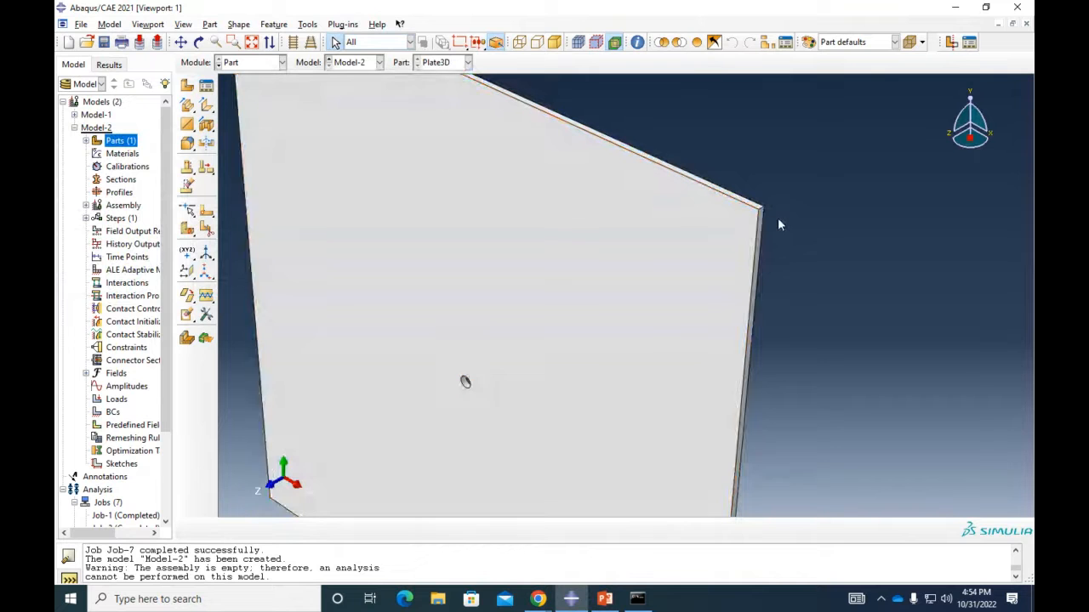
pyautogui.scroll(4, 777, 219)
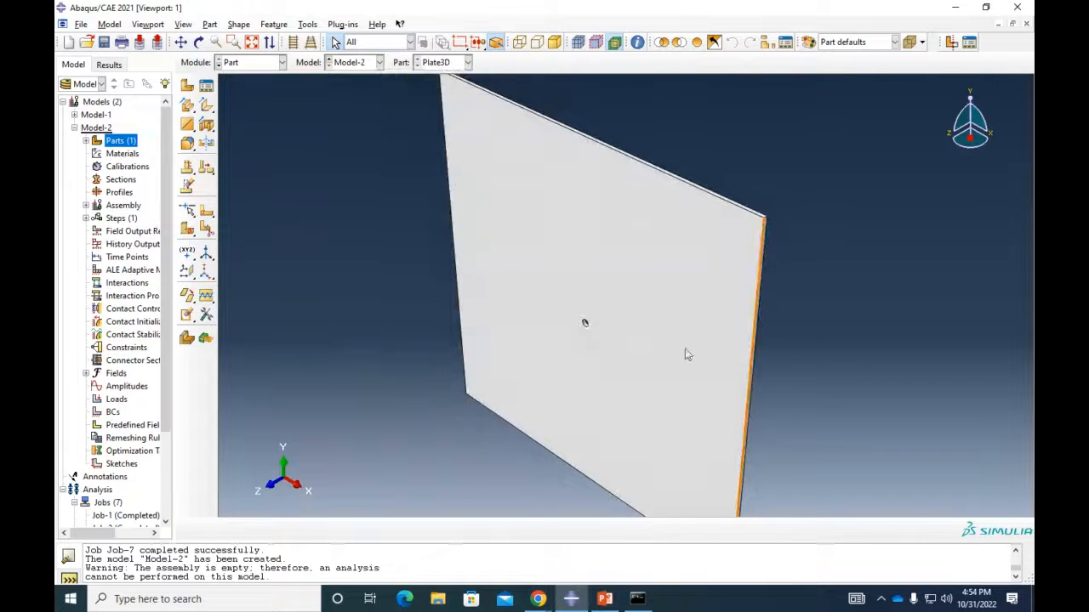
pyautogui.doubleClick(121, 154)
pyautogui.click(134, 249)
pyautogui.moveTo(146, 265)
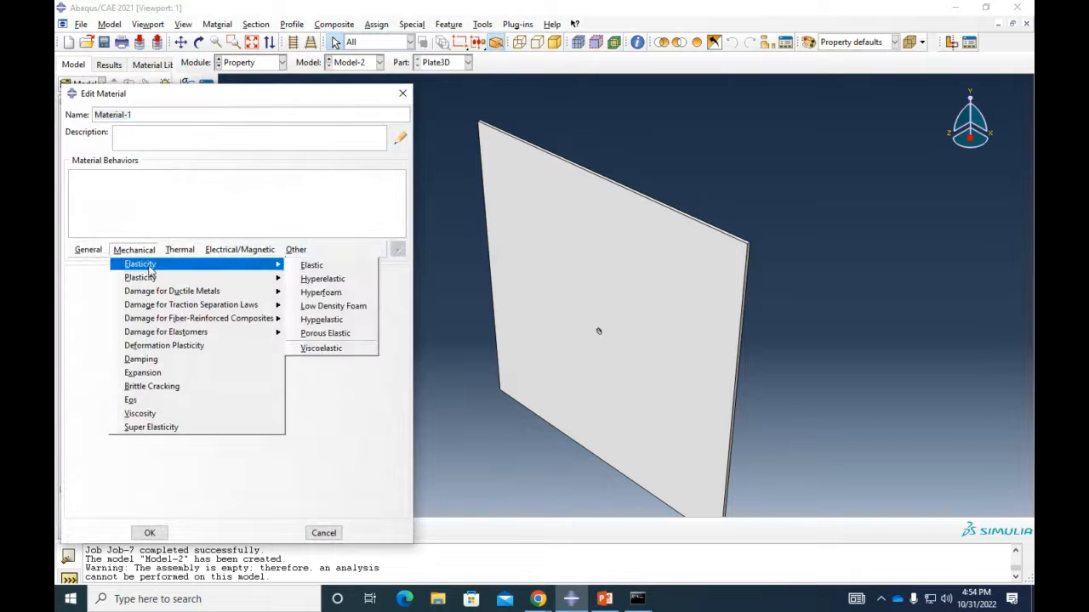
pyautogui.click(328, 263)
pyautogui.click(133, 431)
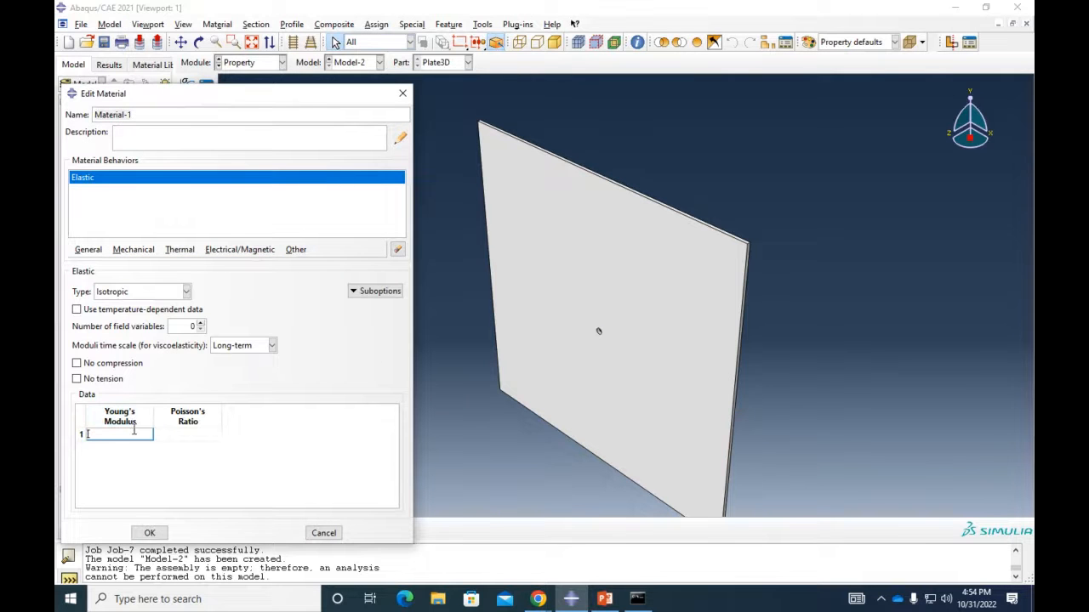
pyautogui.write('210e3')
pyautogui.press('Tab')
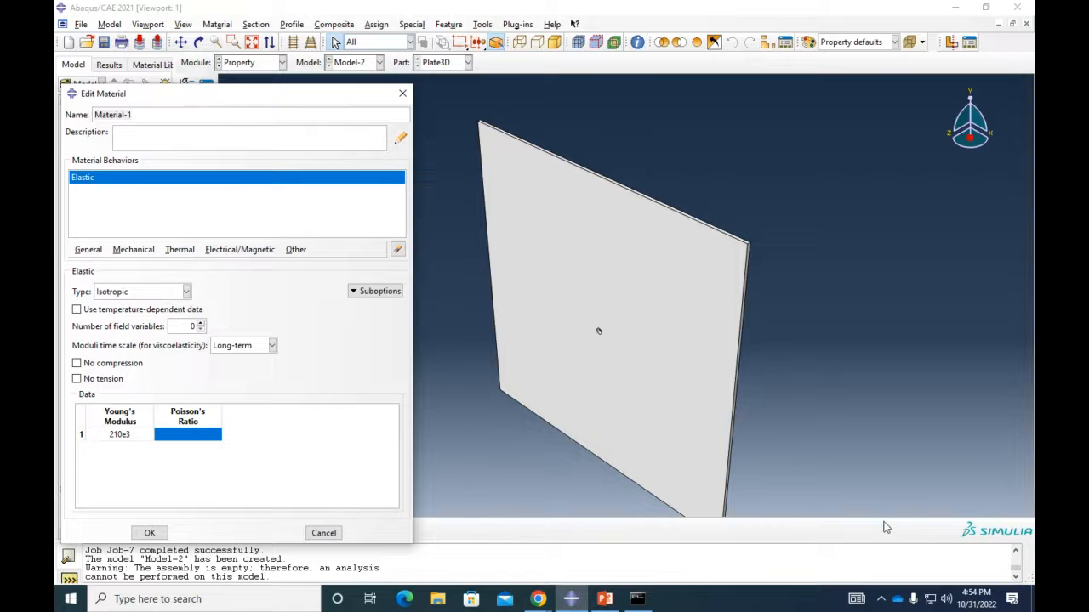
pyautogui.click(180, 435)
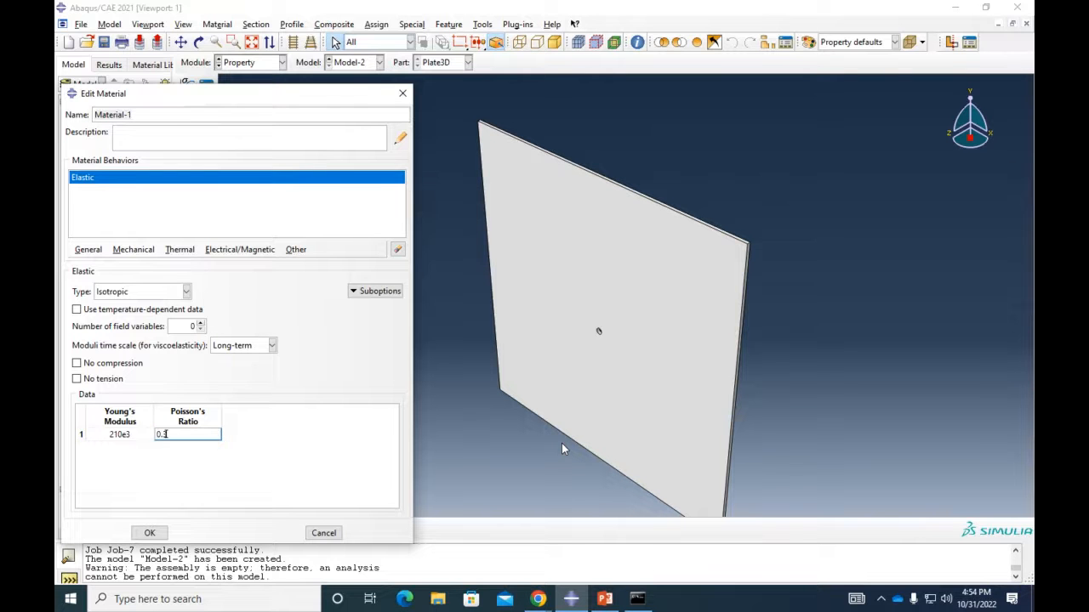
pyautogui.click(150, 533)
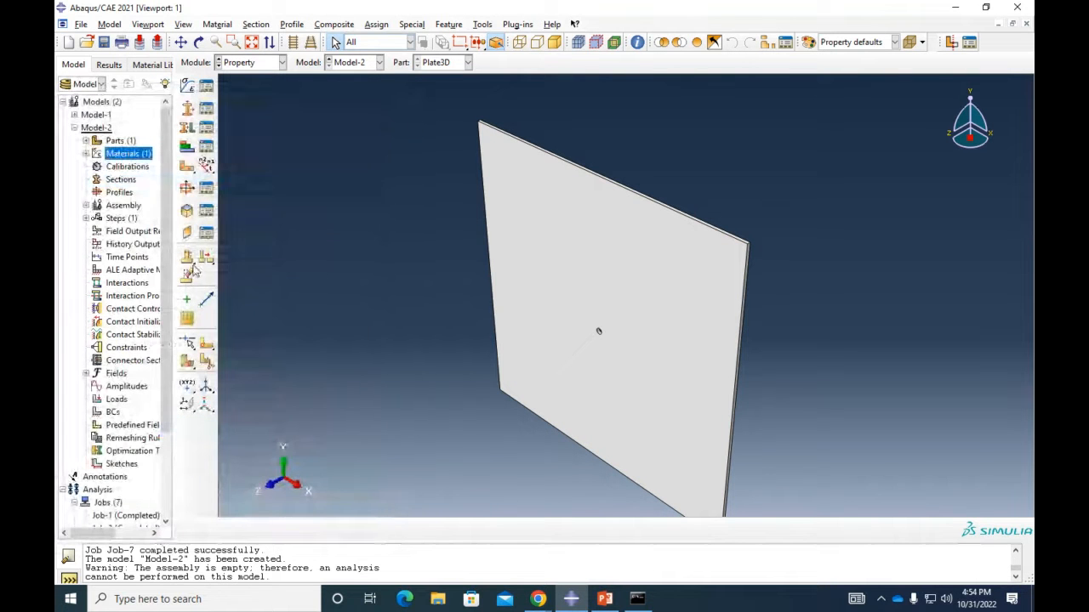
# Create a solid homogeneous section that uses Material-1, leaving the plane stress/strain thickness option off
pyautogui.doubleClick(121, 179)
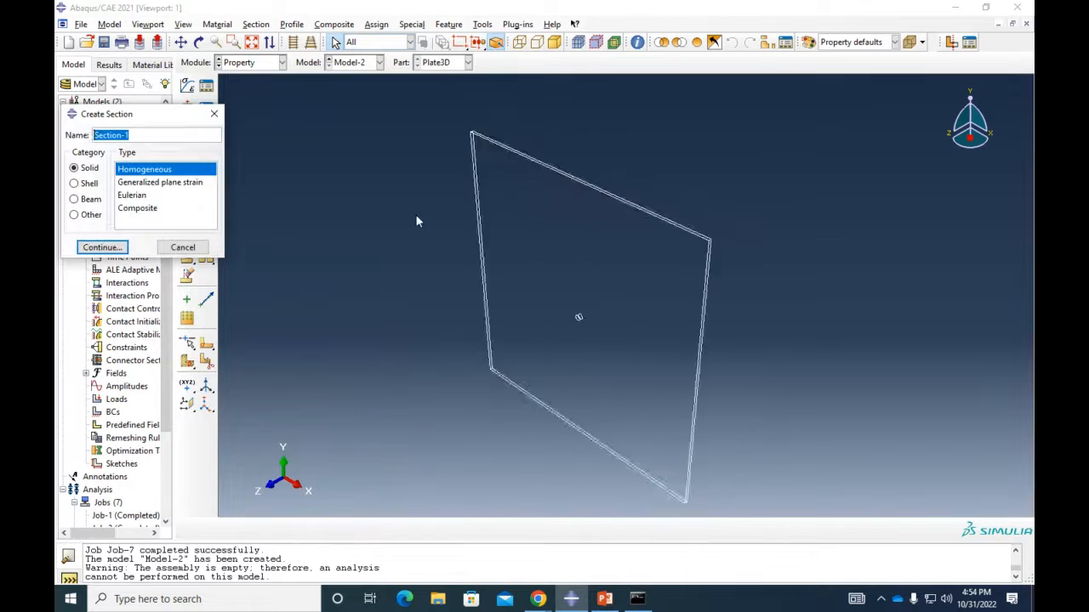
pyautogui.click(102, 247)
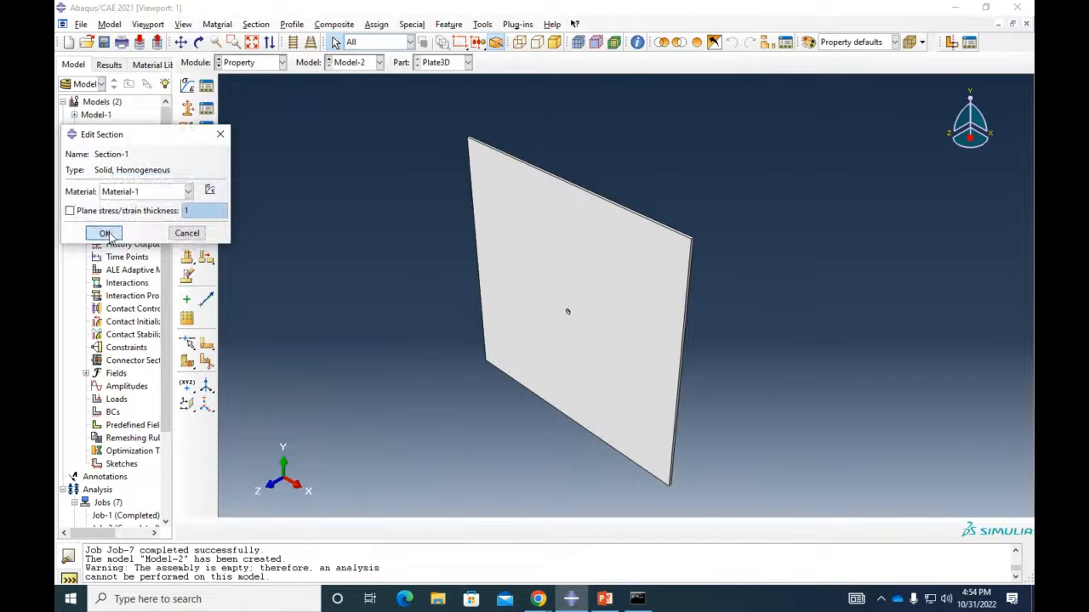
pyautogui.click(105, 234)
# Assign Section-1 to the whole Plate3D solid, including the region around the hole
pyautogui.click(188, 126)
pyautogui.moveTo(383, 103); pyautogui.dragTo(786, 517)
pyautogui.click(499, 529)
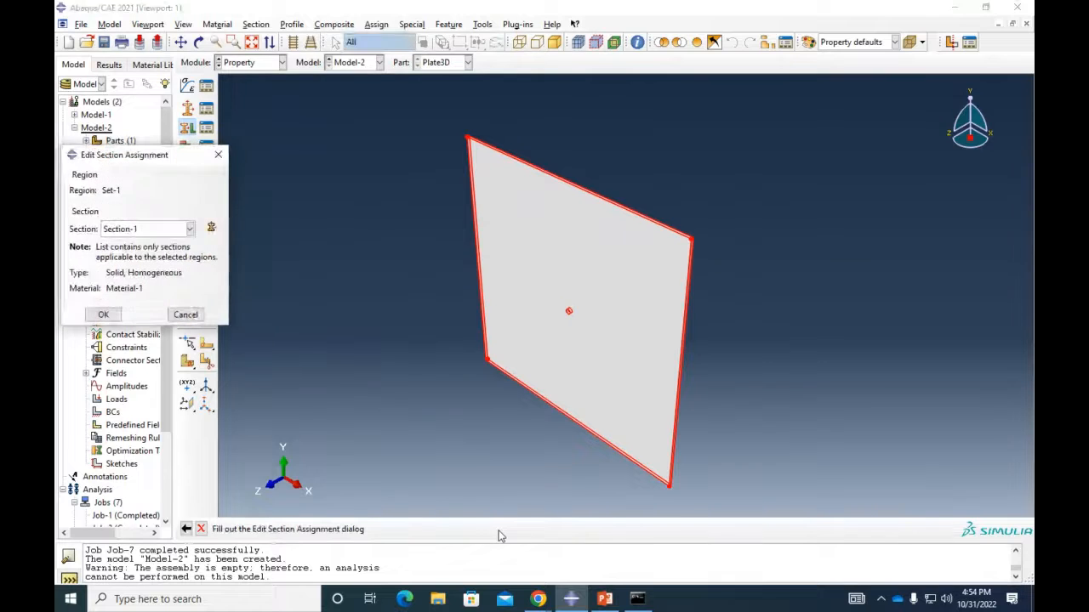
pyautogui.click(103, 315)
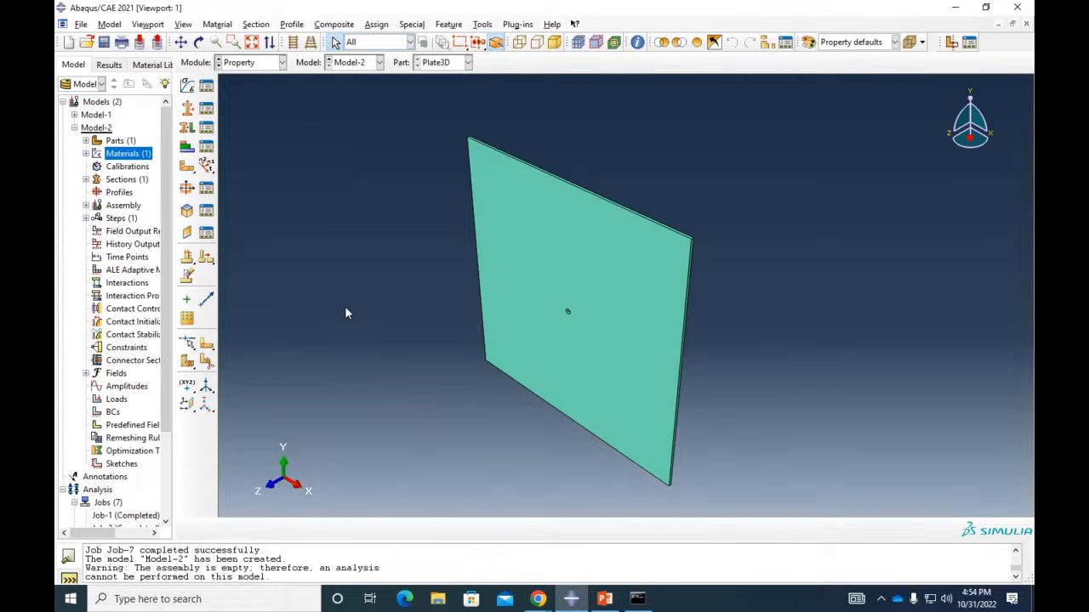
# Add a dependent instance of Plate3D to the Model-2 assembly
pyautogui.click(85, 205)
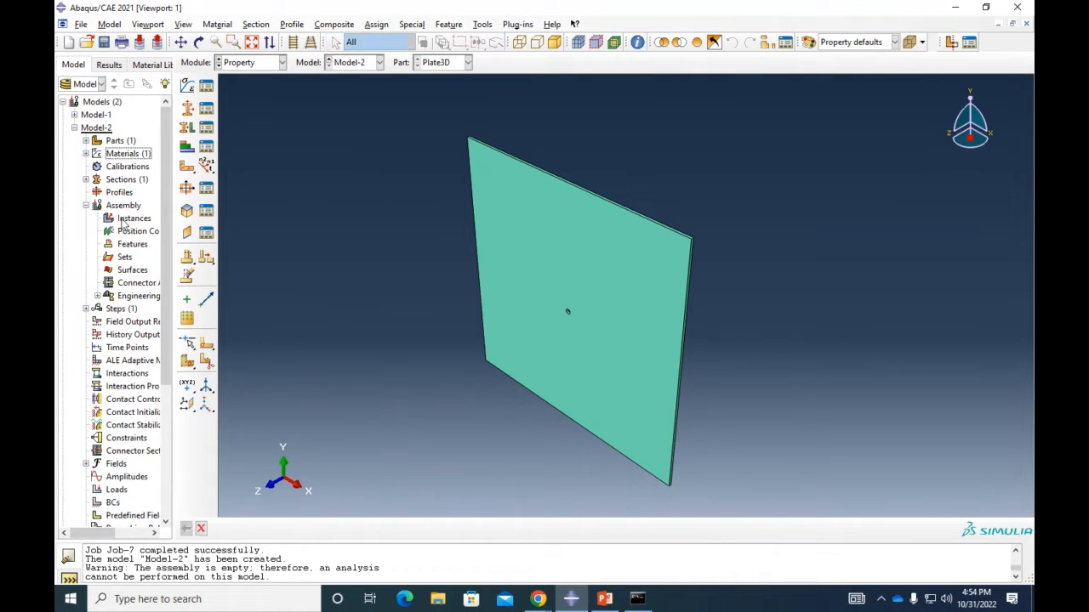
pyautogui.click(124, 220)
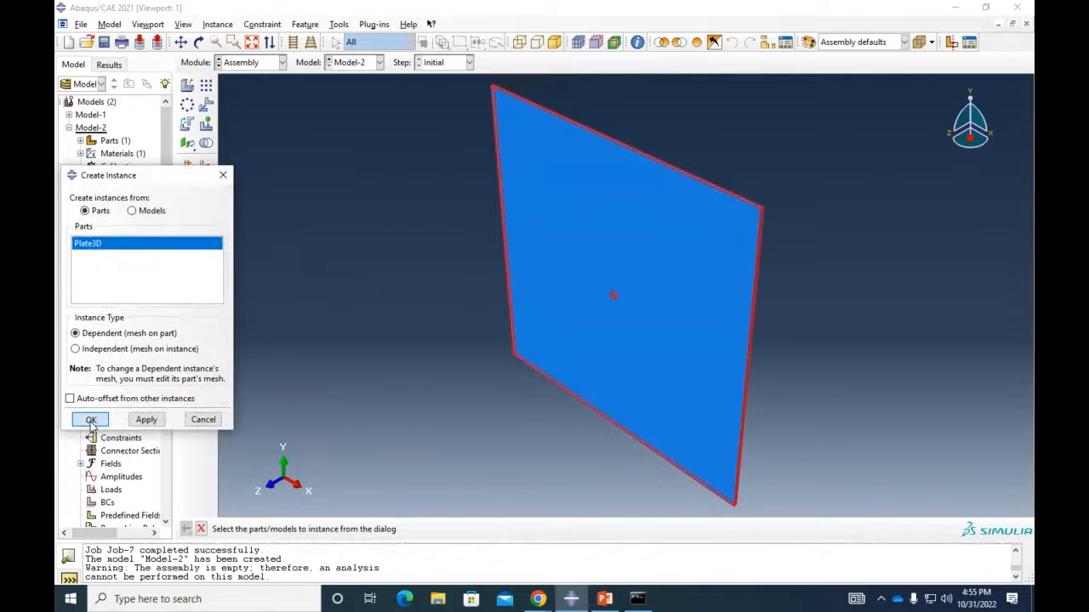
pyautogui.click(92, 420)
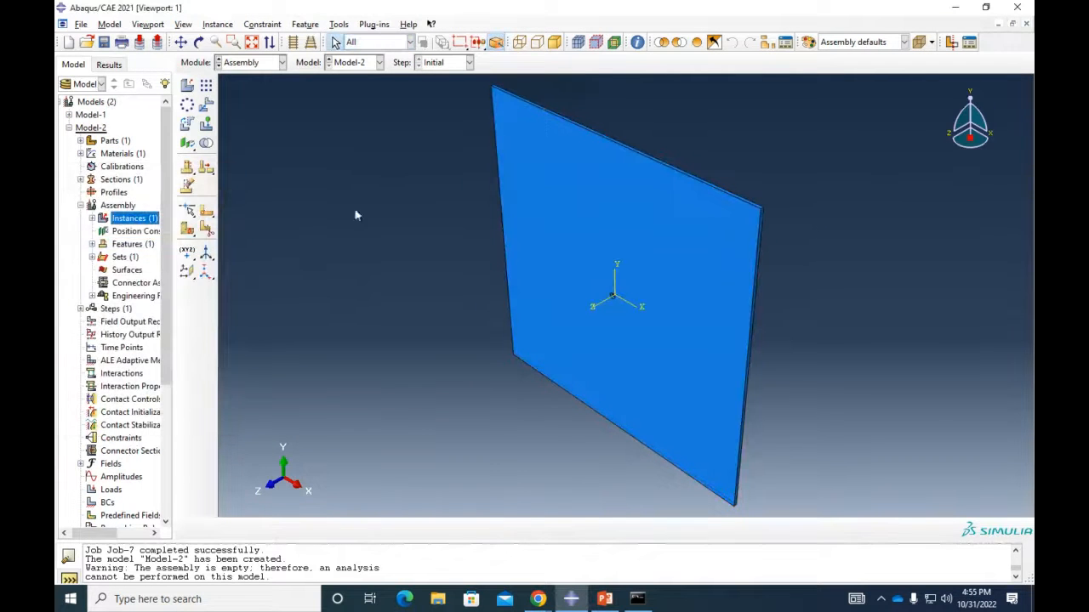
# Create a Static, General step after the Initial step, with time period 1 and Nlgeom off
pyautogui.click(80, 309)
pyautogui.doubleClick(107, 310)
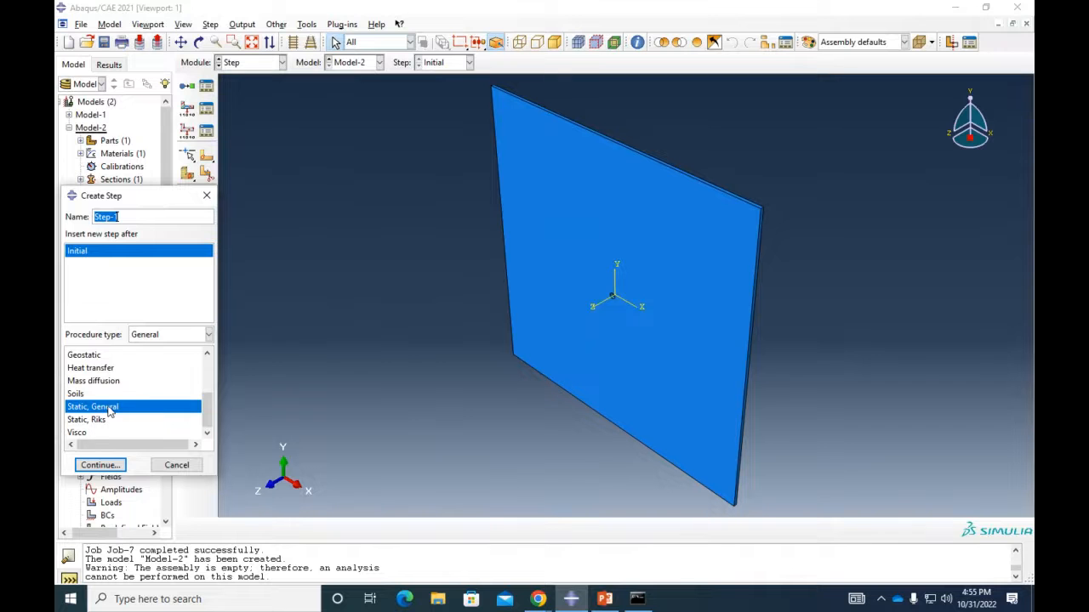
pyautogui.click(99, 468)
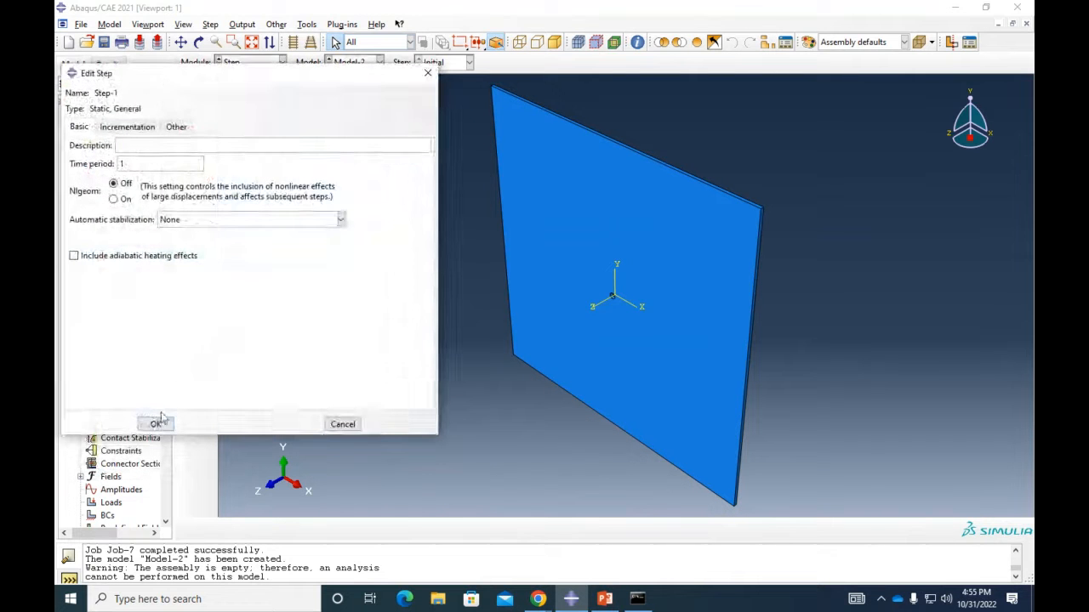
pyautogui.click(156, 423)
# Switch to the Mesh module and show the plate assembly face-on in the XY plane
pyautogui.scroll(-2, 155, 421)
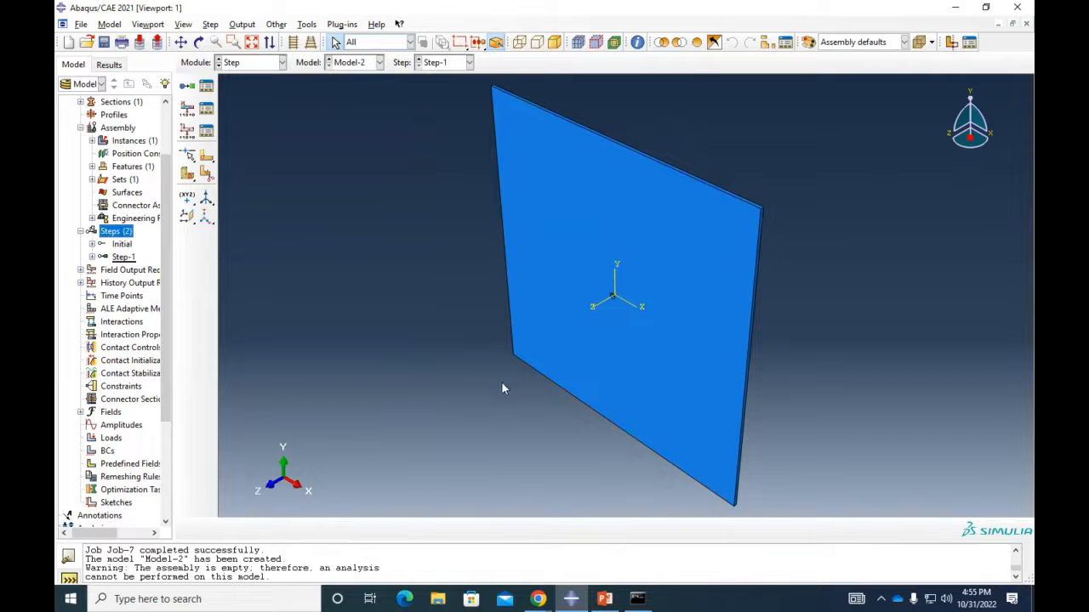
pyautogui.scroll(-1, 501, 381)
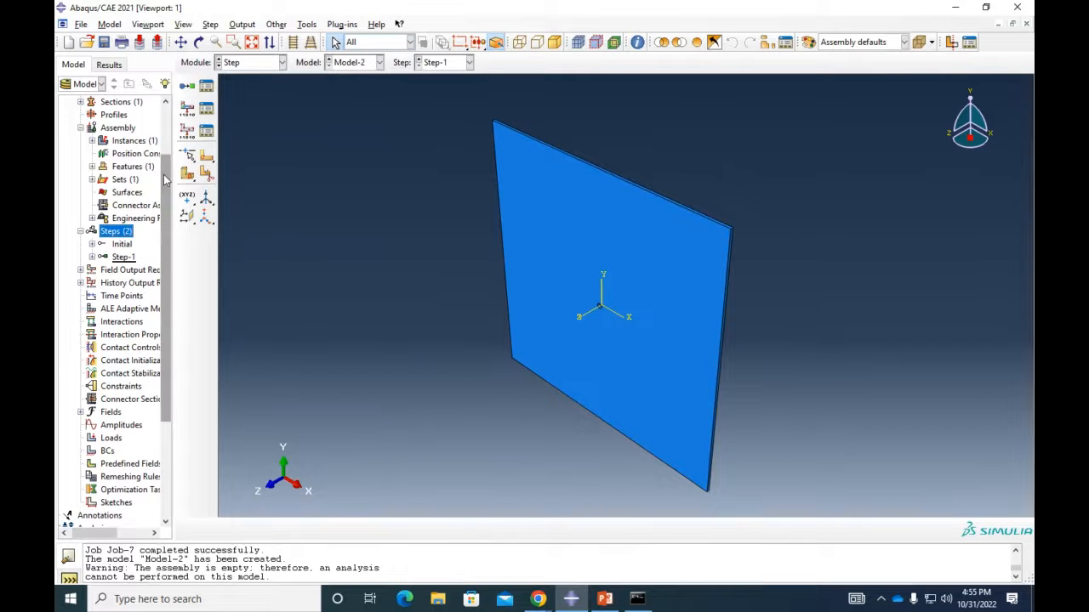
pyautogui.scroll(2, 163, 187)
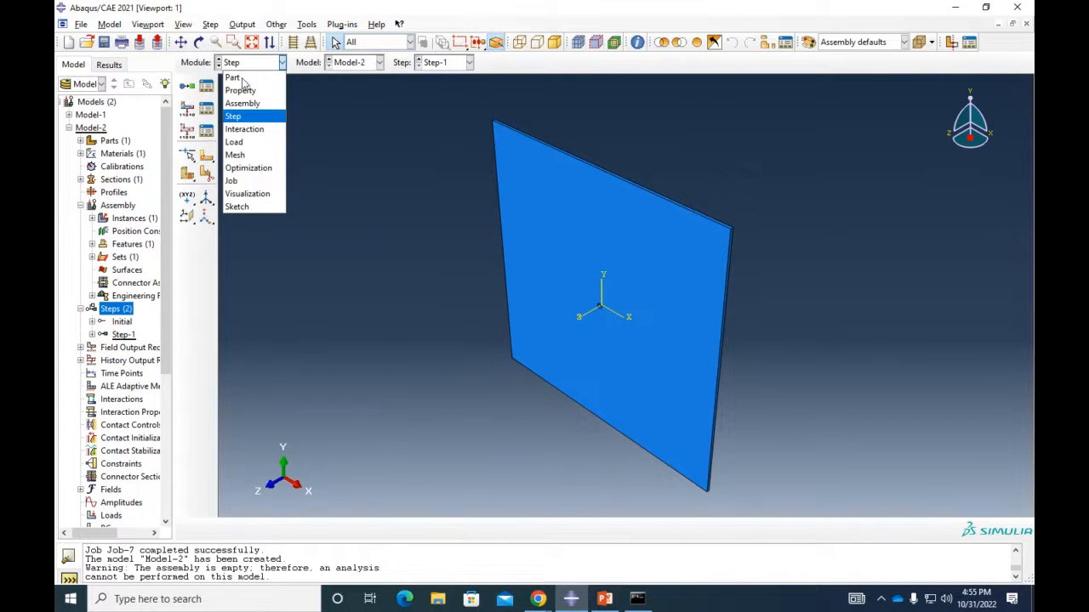
pyautogui.click(235, 155)
pyautogui.scroll(-1, 315, 197)
pyautogui.scroll(2, 611, 293)
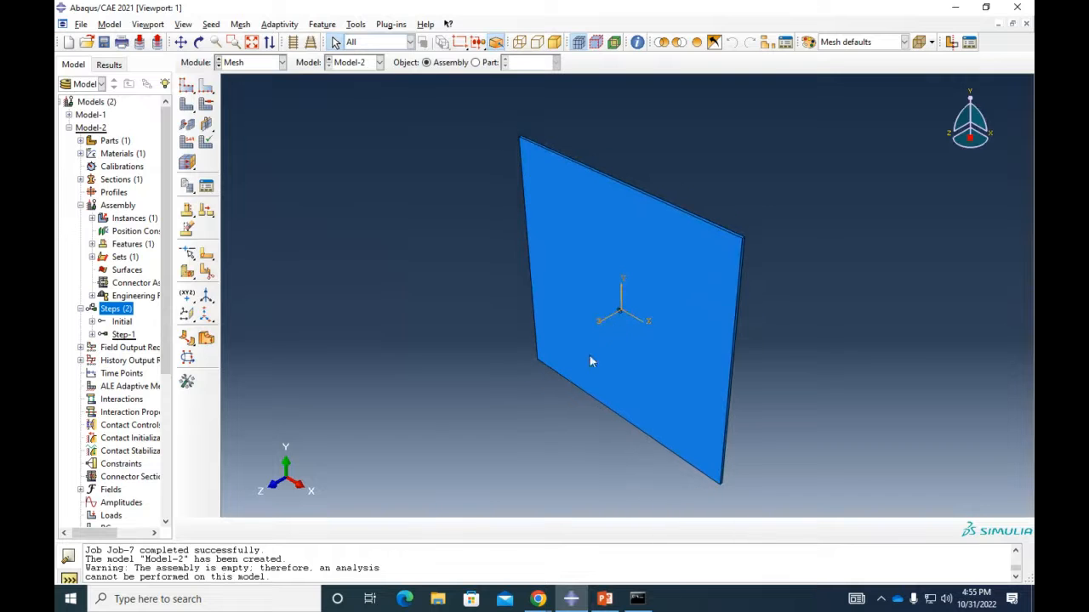
pyautogui.click(949, 139)
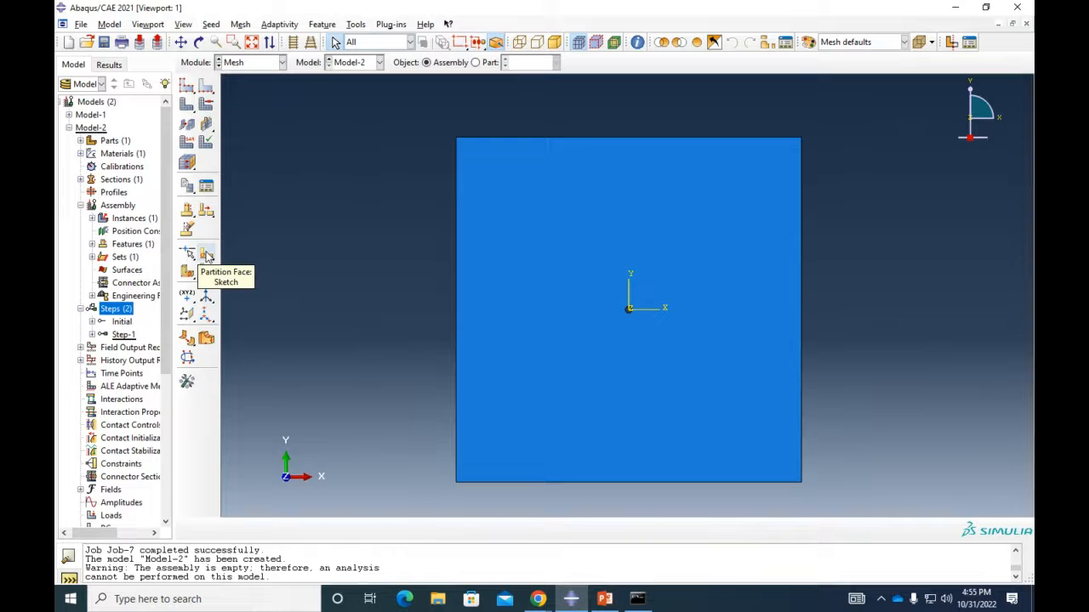
# Switch the meshing object from the assembly to the Plate3D part and show it face-on in the XY plane
pyautogui.click(206, 255)
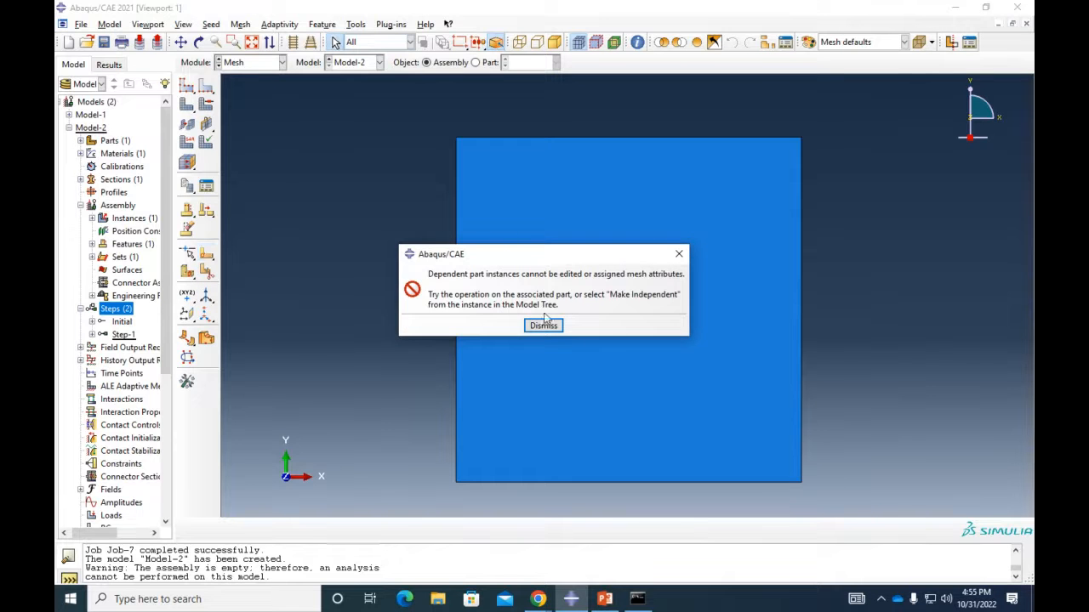
pyautogui.click(543, 325)
pyautogui.click(475, 62)
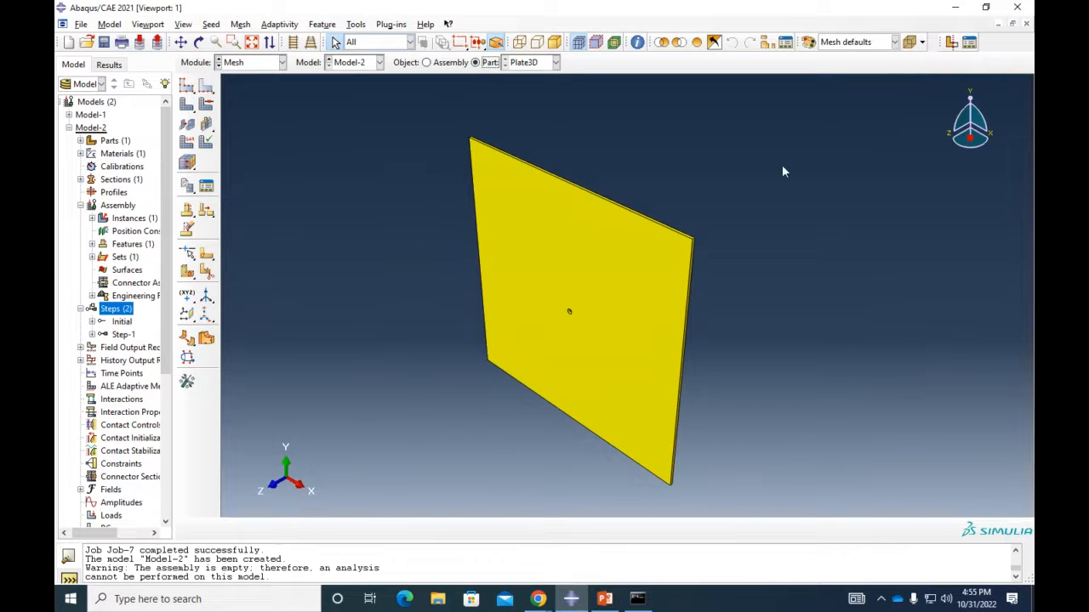
pyautogui.click(945, 136)
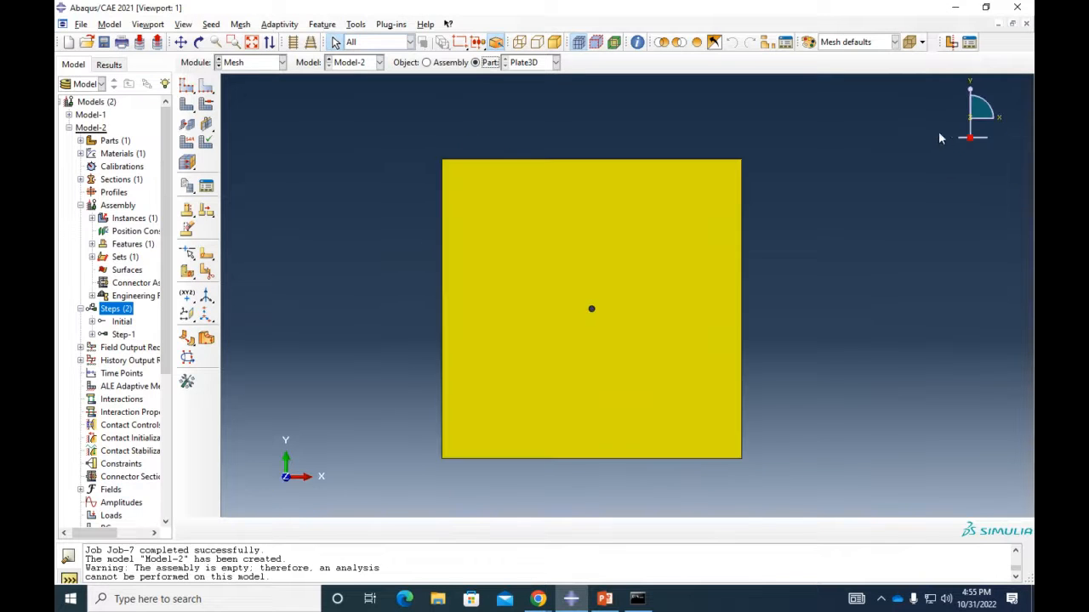
# Start a sketched face partition on the plate's front face, with the plate's right edge oriented vertical and on the right
pyautogui.click(208, 257)
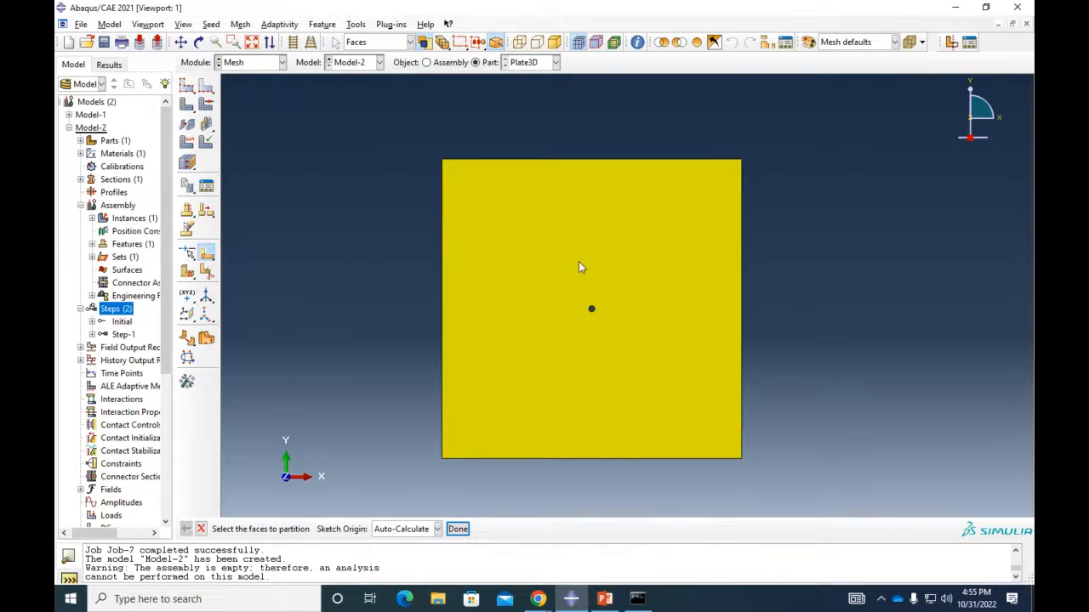
pyautogui.click(579, 268)
pyautogui.click(458, 529)
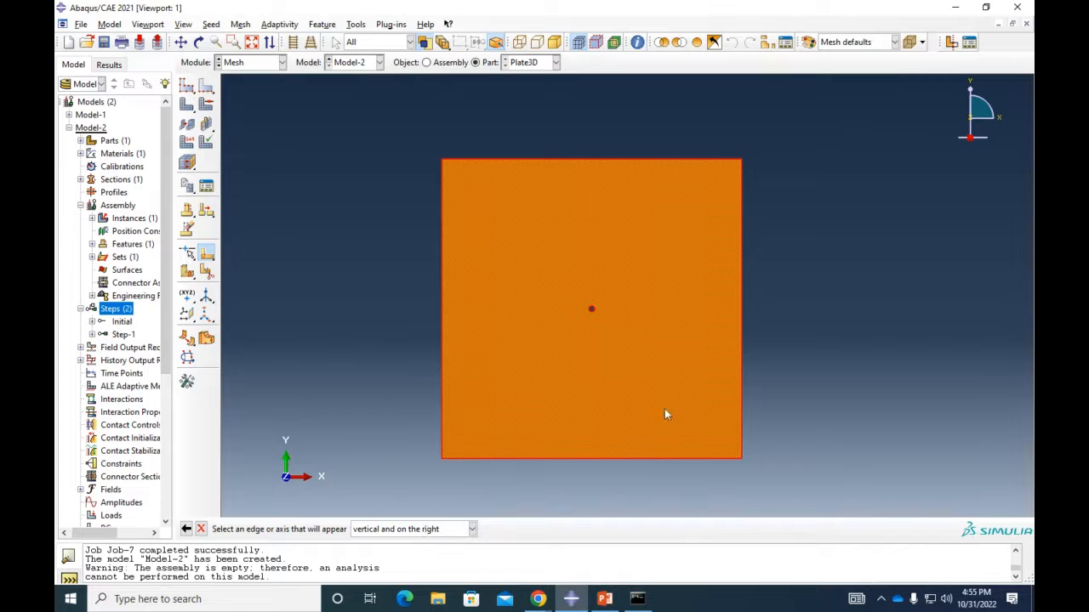
pyautogui.click(741, 347)
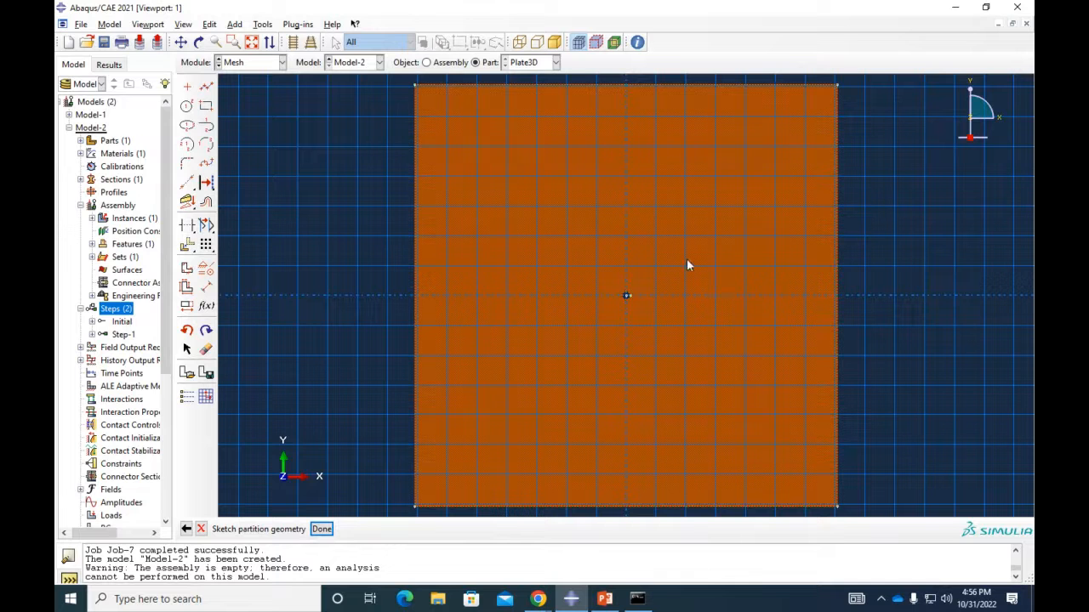
# Sketch a circle of about 7.07 radius centred on the hole
pyautogui.click(186, 106)
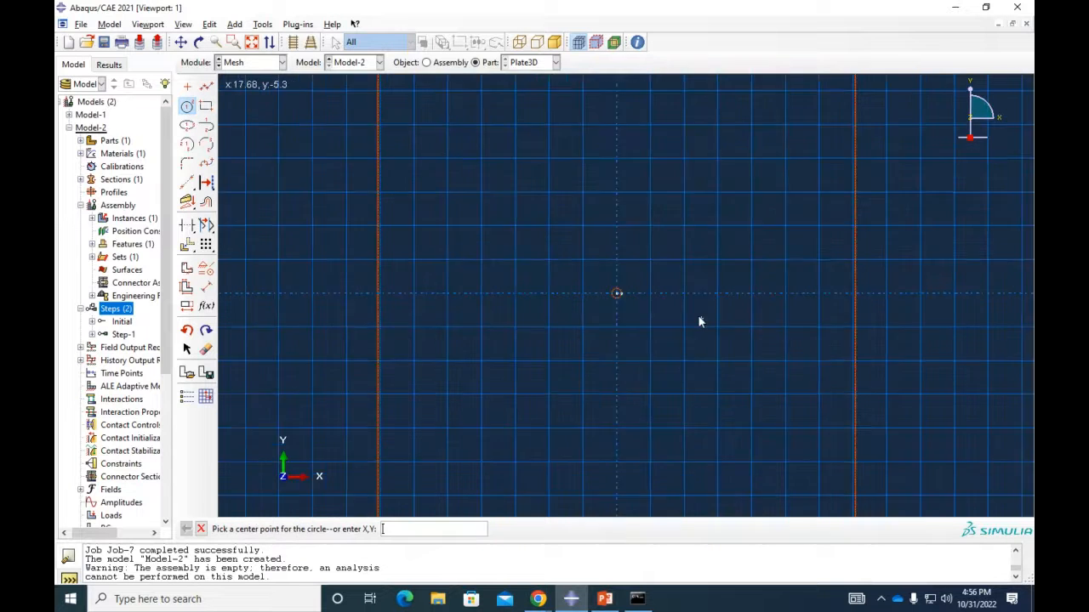
pyautogui.scroll(3, 606, 294)
pyautogui.click(589, 291)
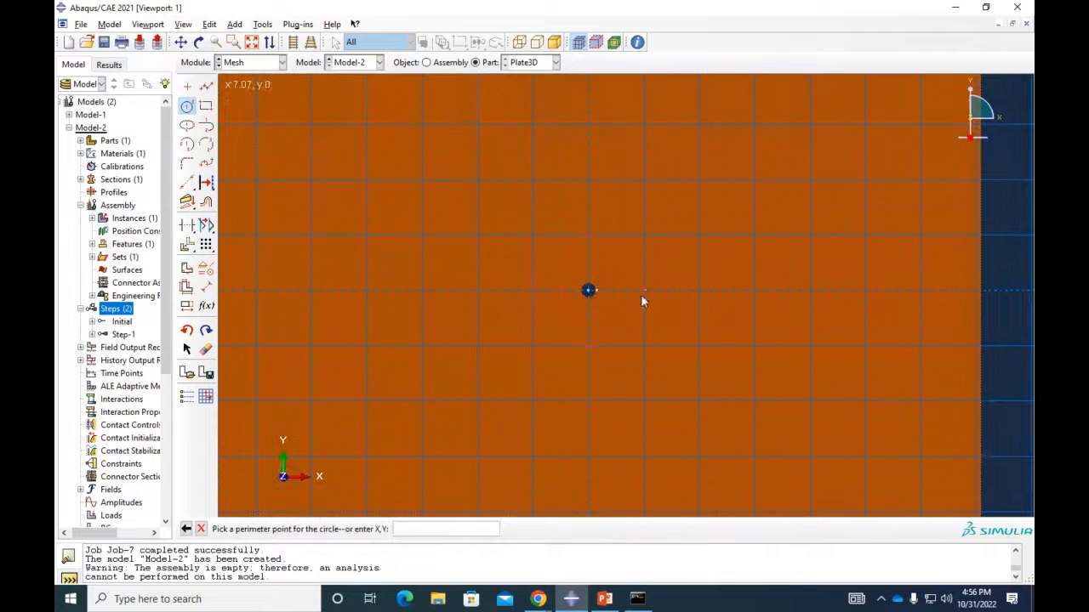
pyautogui.click(642, 300)
pyautogui.scroll(-3, 669, 303)
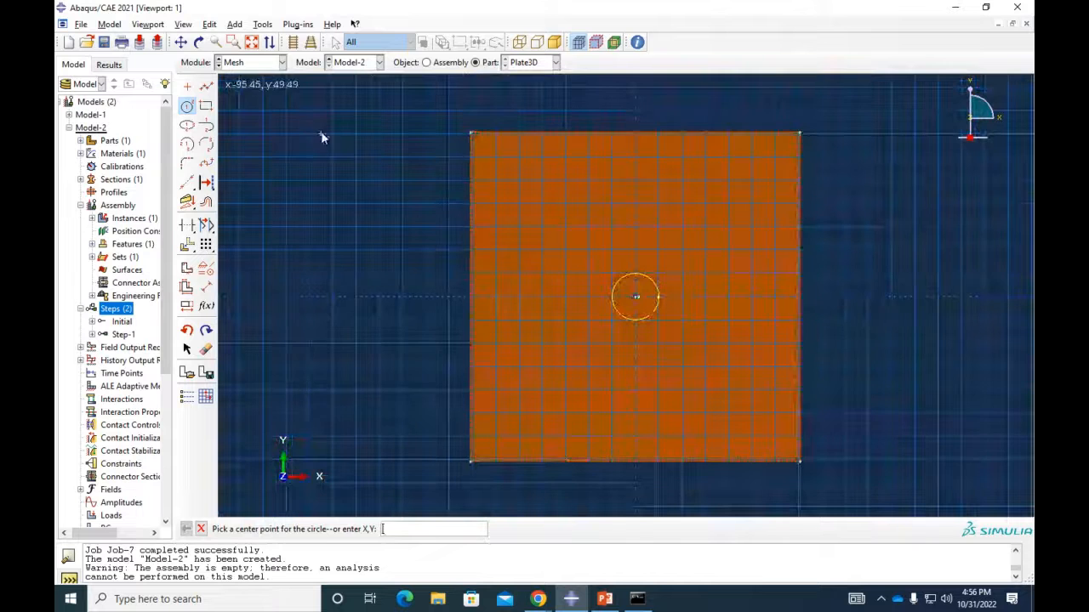
# Sketch a vertical and a horizontal line through the hole centre, spanning the plate edge to edge, and complete the face partition
pyautogui.click(206, 87)
pyautogui.click(635, 133)
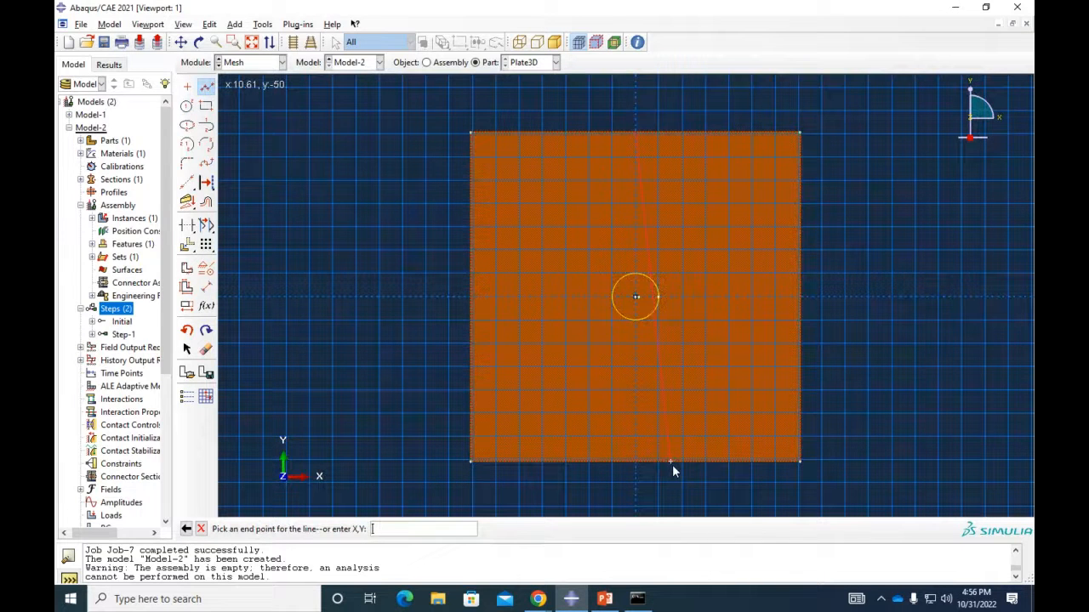
pyautogui.click(638, 464)
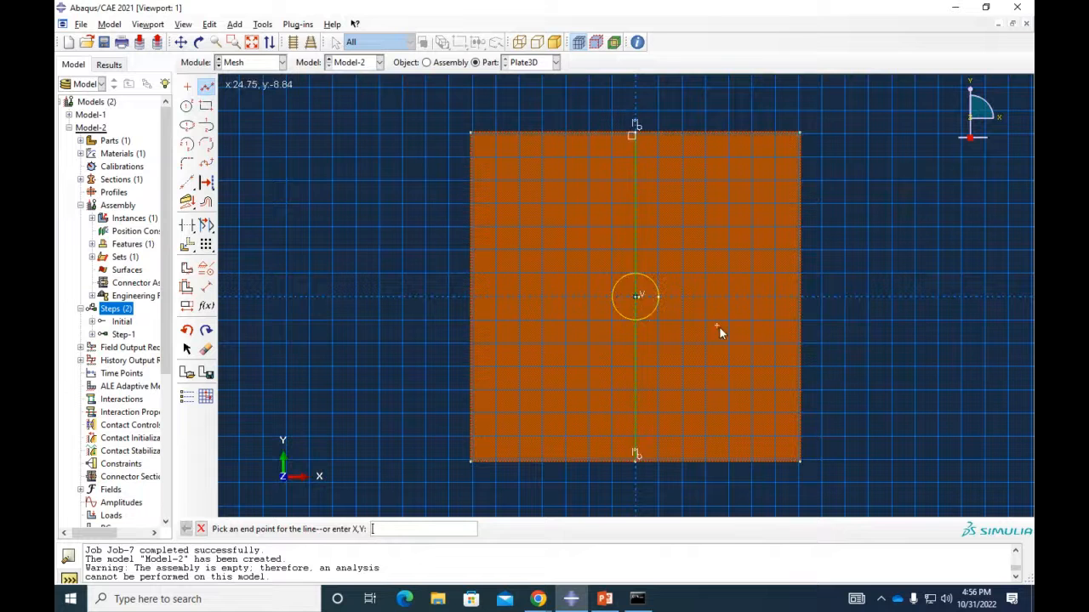
pyautogui.rightClick(717, 326)
pyautogui.click(525, 316)
pyautogui.middleClick(489, 298)
pyautogui.click(472, 297)
pyautogui.click(802, 299)
pyautogui.middleClick(907, 354)
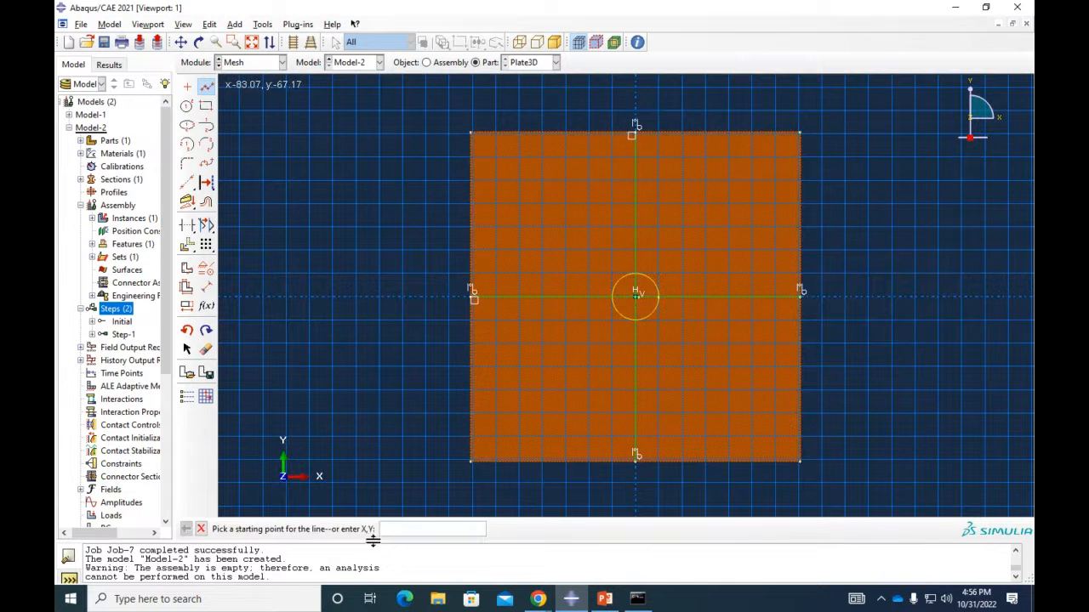
pyautogui.click(201, 529)
pyautogui.click(327, 529)
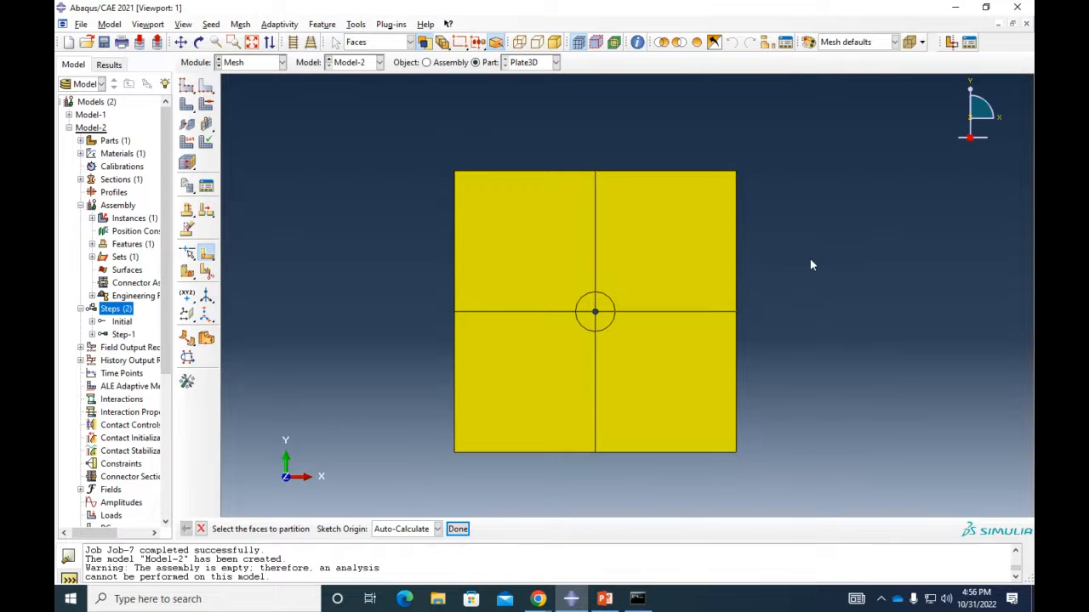
# Check the partition on both sides of the plate and start a cell partition by extruding or sweeping edges
pyautogui.moveTo(810, 259)
pyautogui.keyDown('ctrl'); pyautogui.keyDown('alt'); pyautogui.mouseDown()
pyautogui.moveTo(713, 285)
pyautogui.moveTo(572, 291)
pyautogui.mouseUp(); pyautogui.keyUp('alt'); pyautogui.keyUp('ctrl')
pyautogui.keyDown('ctrl'); pyautogui.keyDown('alt'); pyautogui.moveTo(666, 343); pyautogui.dragTo(776, 311); pyautogui.keyUp('alt'); pyautogui.keyUp('ctrl')
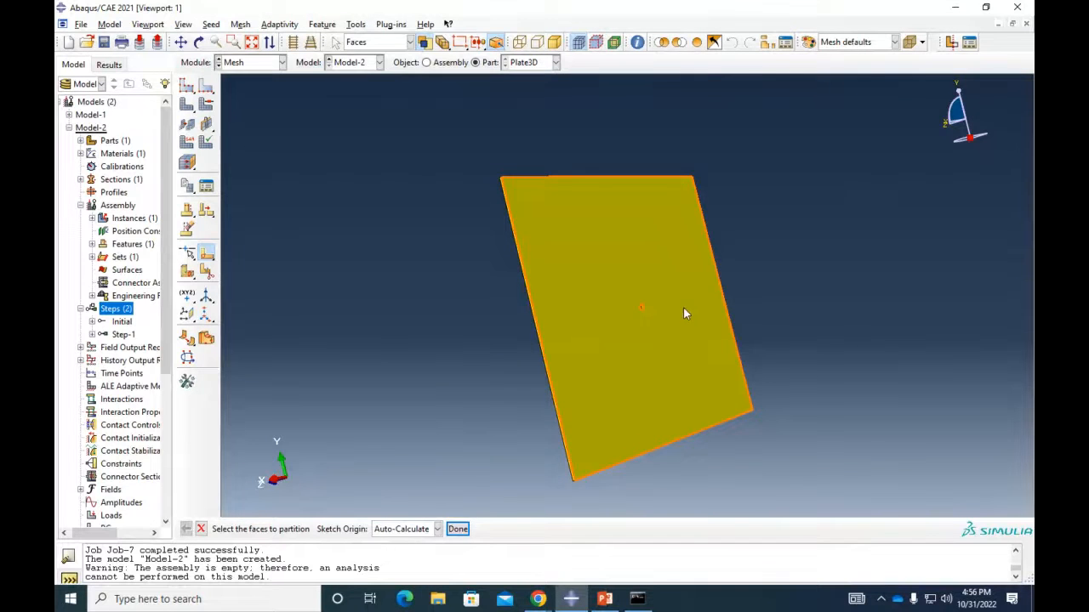
pyautogui.moveTo(687, 312)
pyautogui.keyDown('ctrl'); pyautogui.keyDown('alt'); pyautogui.mouseDown()
pyautogui.moveTo(833, 246)
pyautogui.moveTo(876, 213)
pyautogui.moveTo(935, 132)
pyautogui.mouseUp(); pyautogui.keyUp('alt'); pyautogui.keyUp('ctrl')
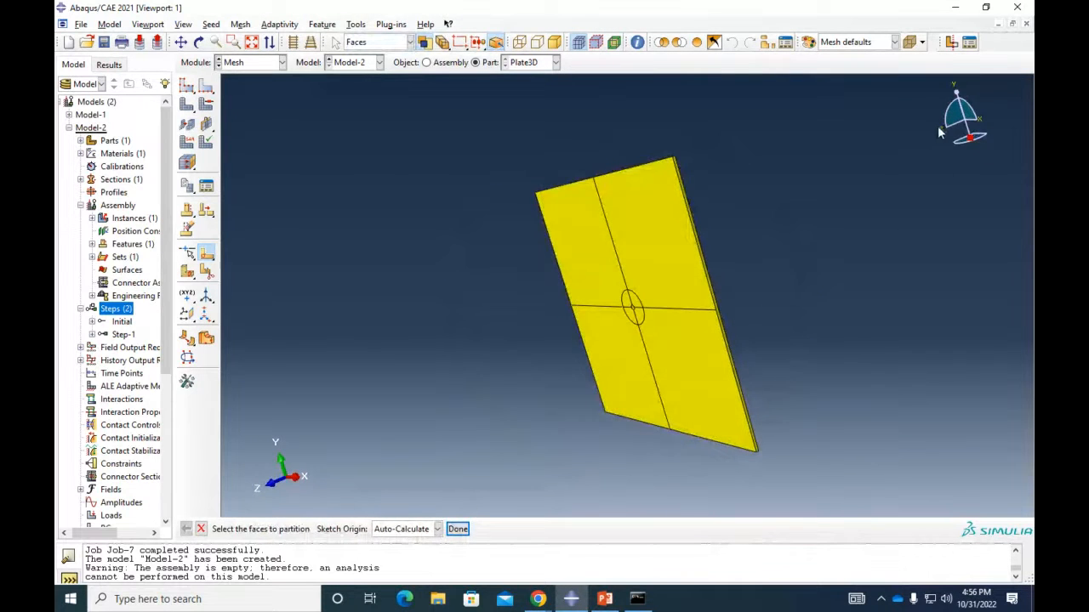
pyautogui.click(942, 128)
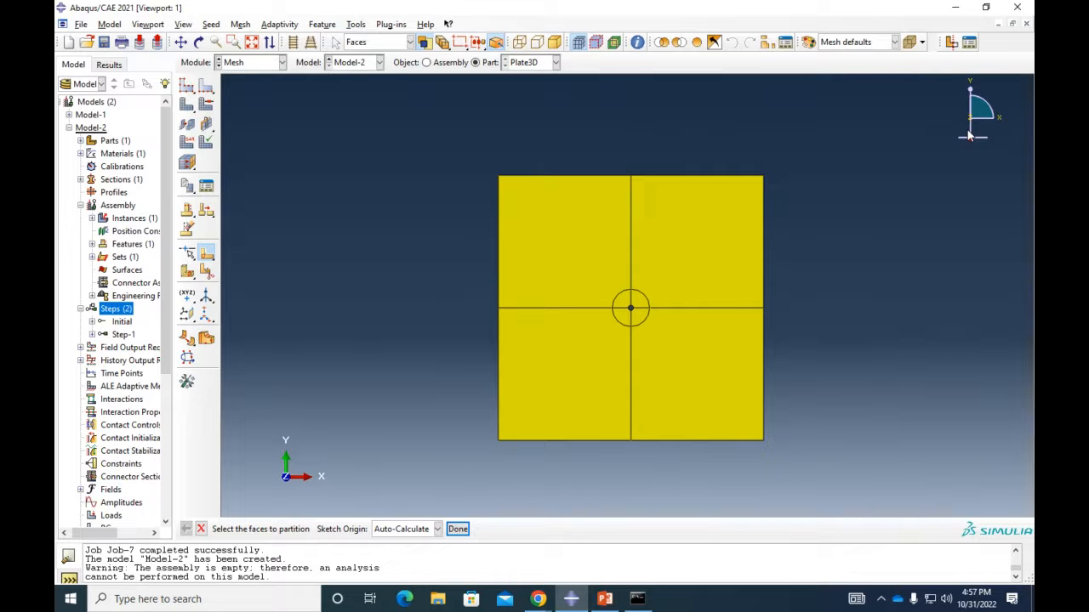
pyautogui.click(970, 136)
pyautogui.click(192, 276)
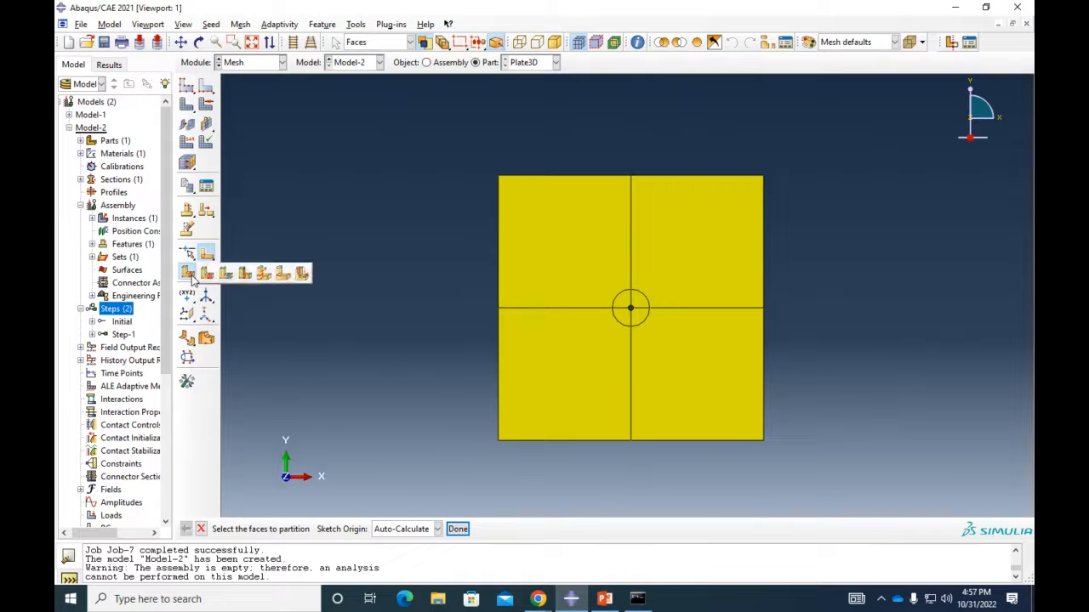
pyautogui.click(188, 275)
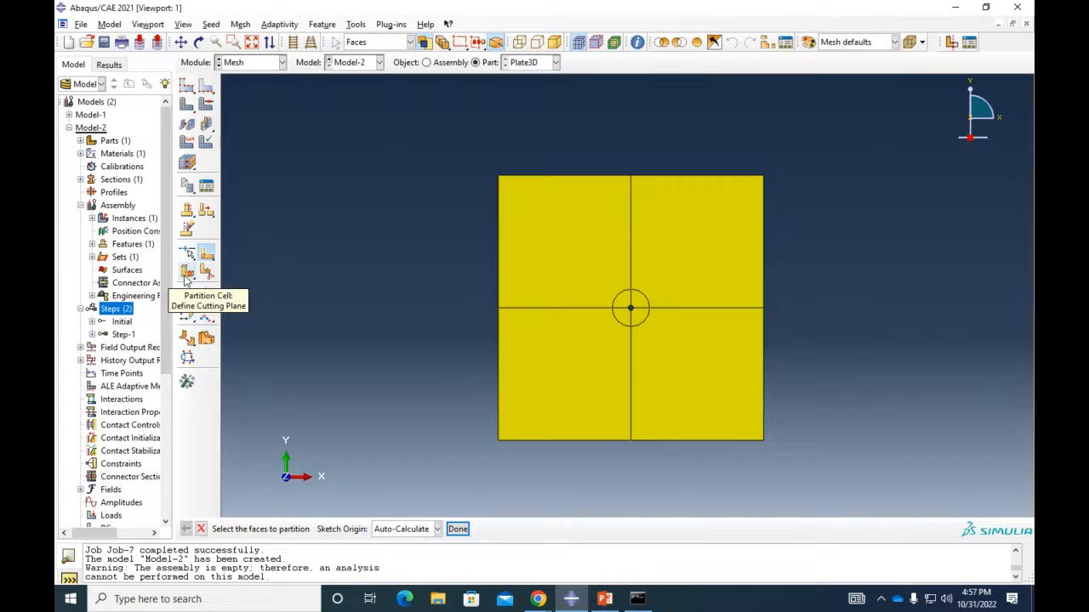
pyautogui.click(186, 278)
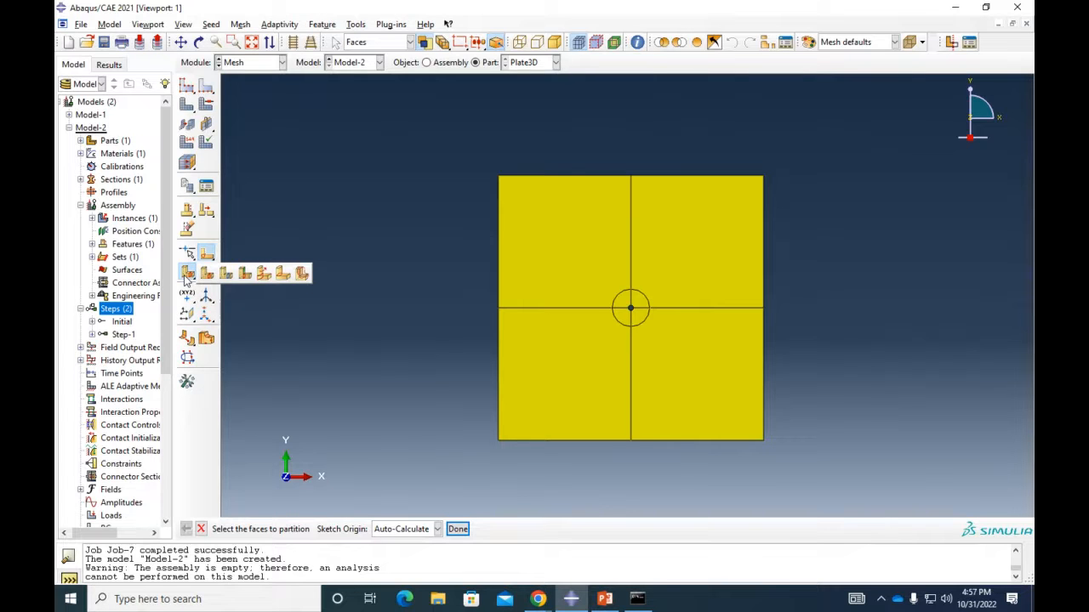
pyautogui.click(263, 274)
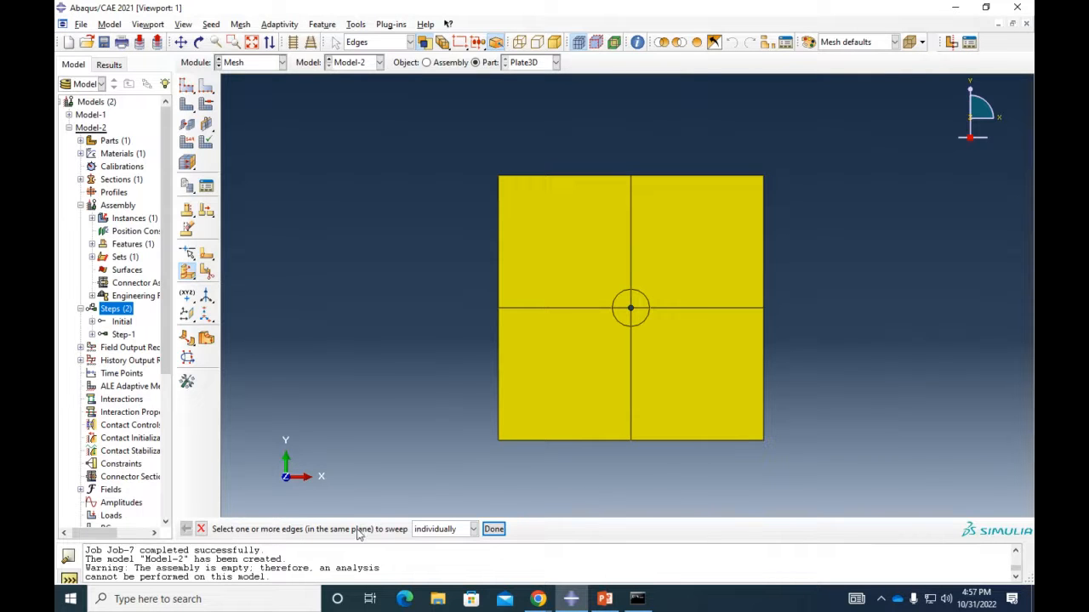
# Try to use the cross lines and all edges around the hole together as sweep edges, and clear the selection
pyautogui.scroll(2, 549, 315)
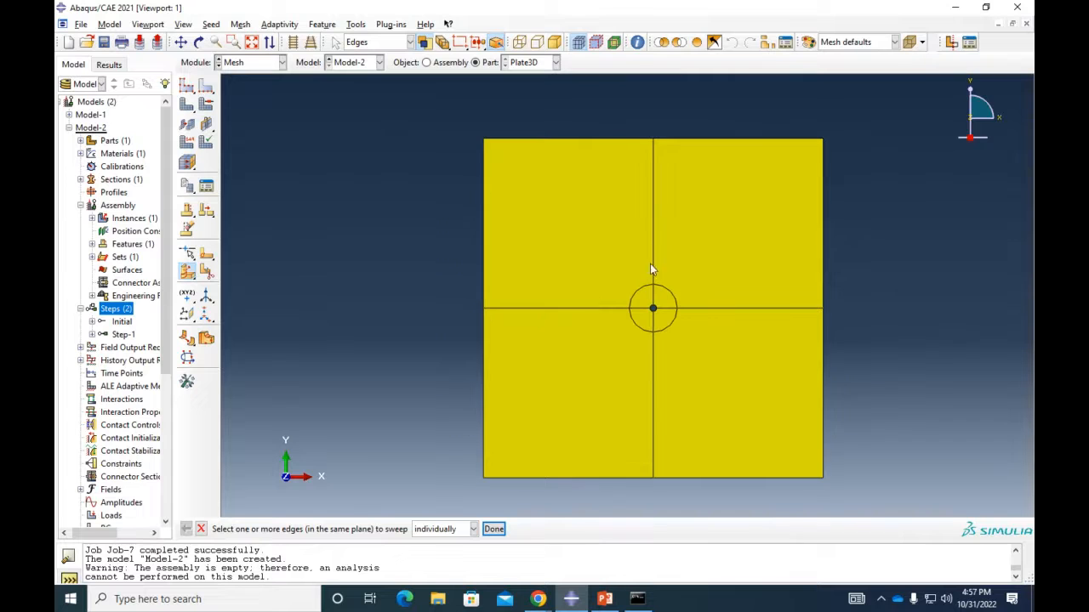
pyautogui.click(653, 224)
pyautogui.moveTo(633, 281); pyautogui.dragTo(689, 336)
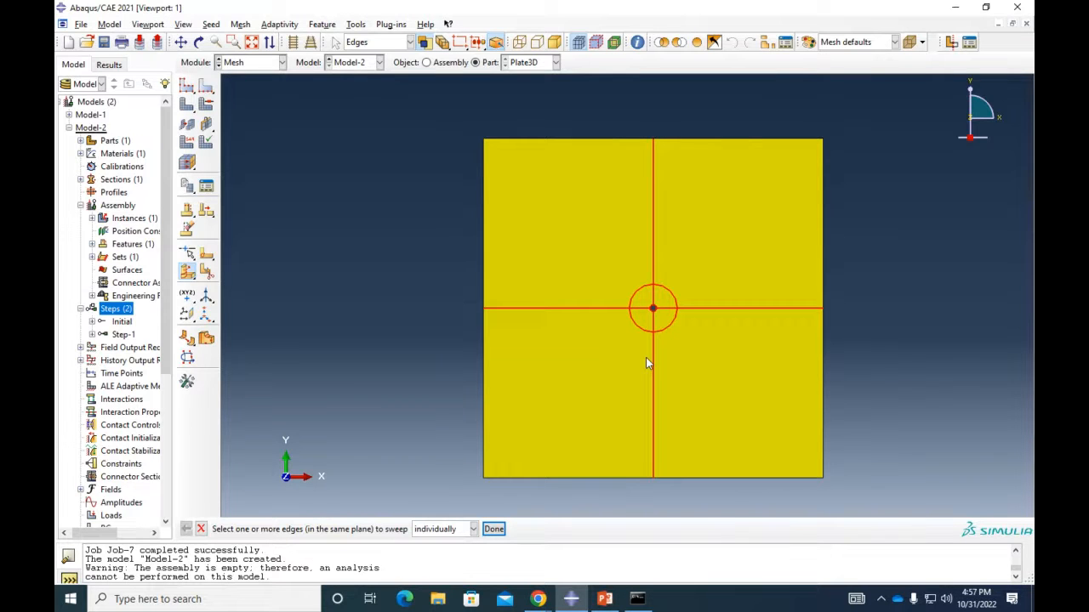
pyautogui.click(494, 529)
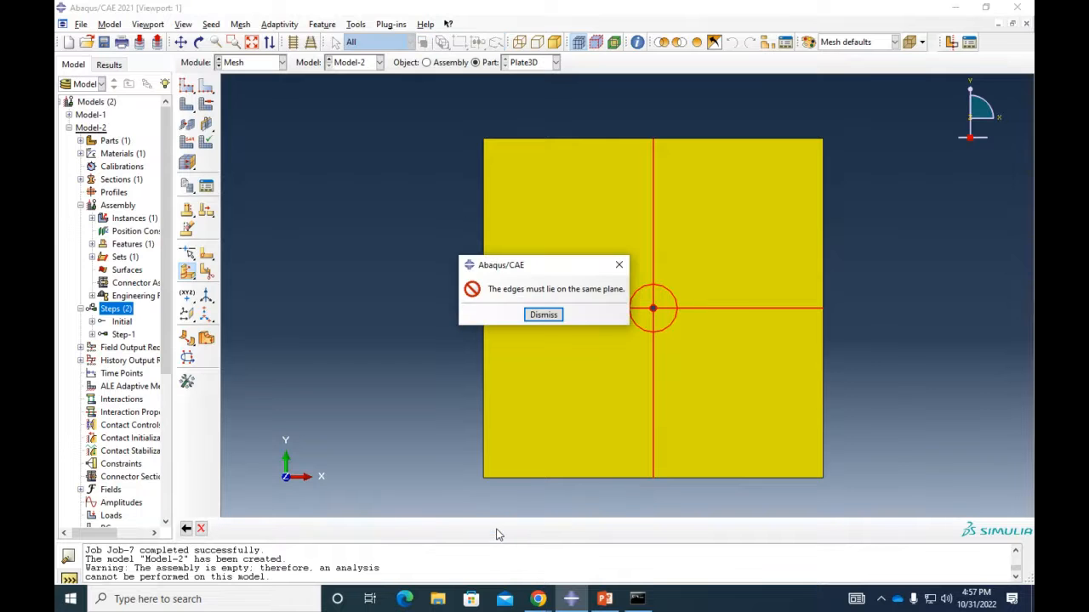
pyautogui.click(543, 316)
pyautogui.scroll(2, 662, 322)
pyautogui.scroll(3, 665, 315)
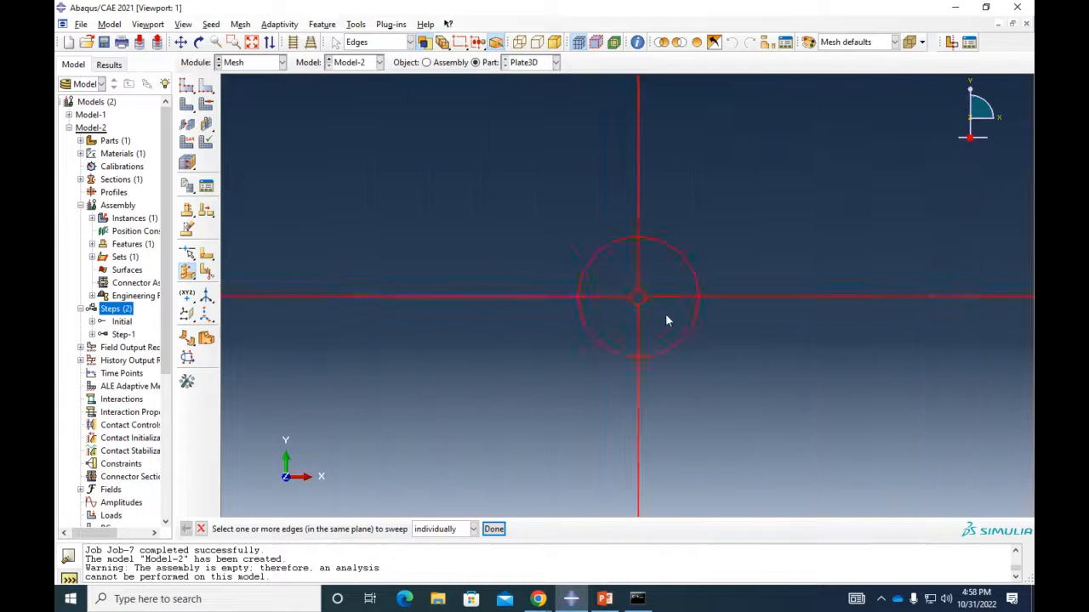
pyautogui.scroll(-2, 665, 313)
pyautogui.click(290, 233)
pyautogui.scroll(-1, 470, 299)
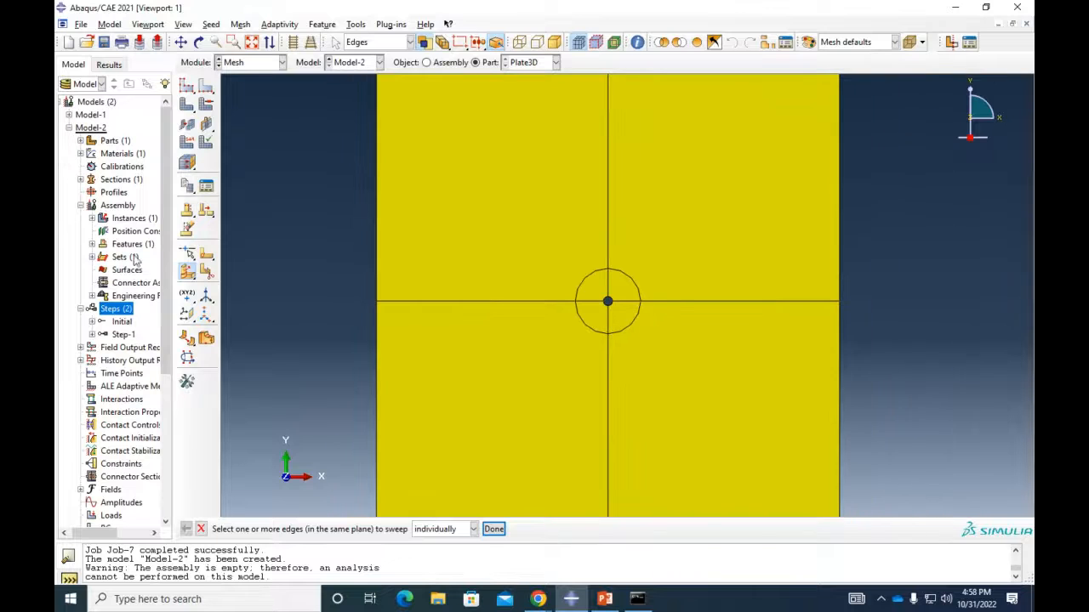
# Select the partition circle's arcs and the cross lines on the front face as the edges to sweep
pyautogui.click(570, 302)
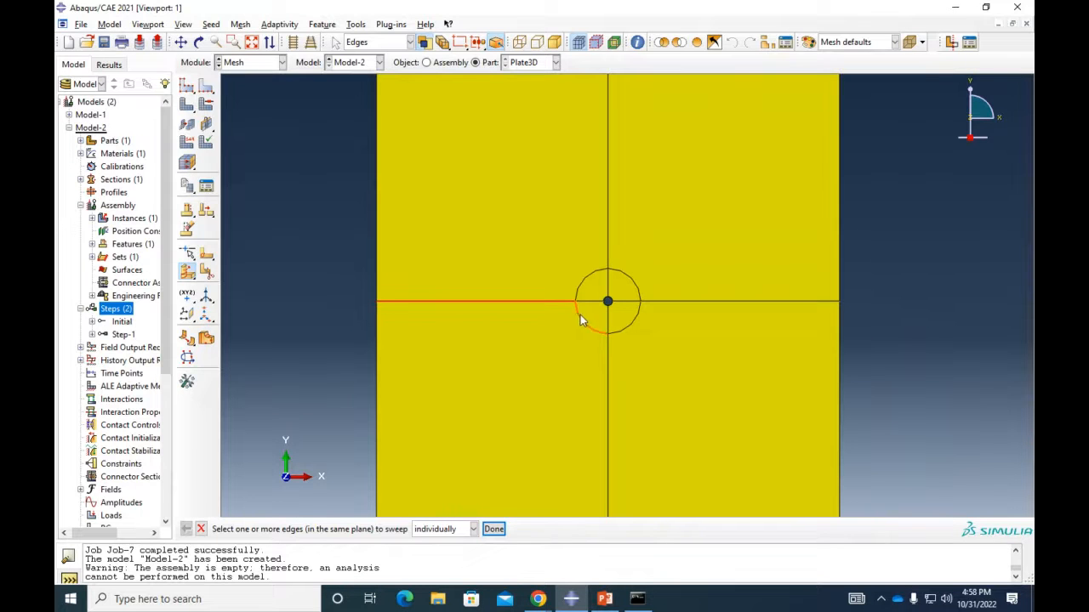
pyautogui.click(623, 273)
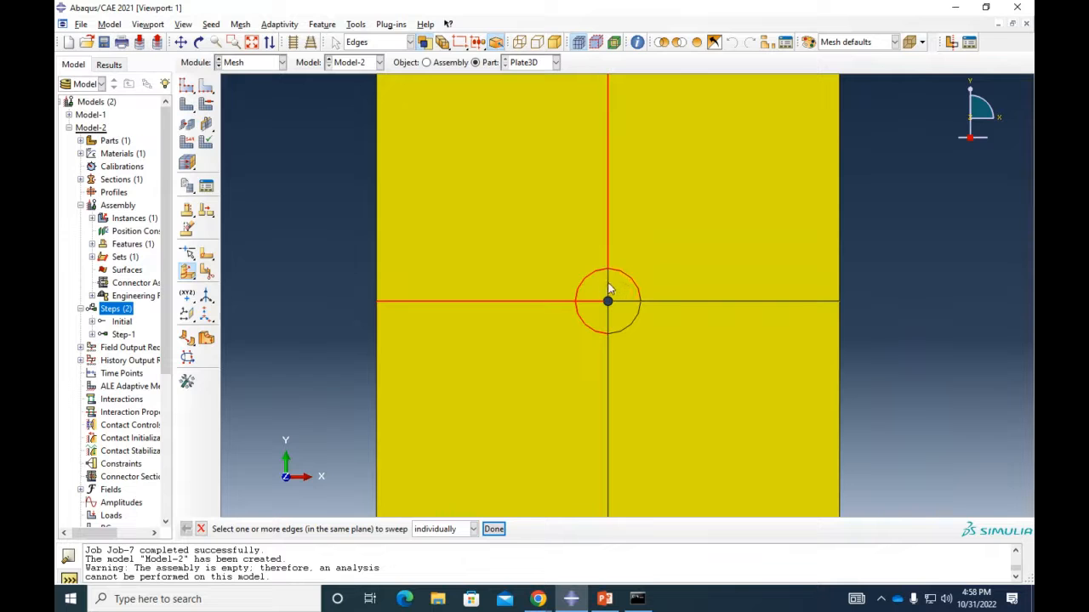
pyautogui.click(653, 302)
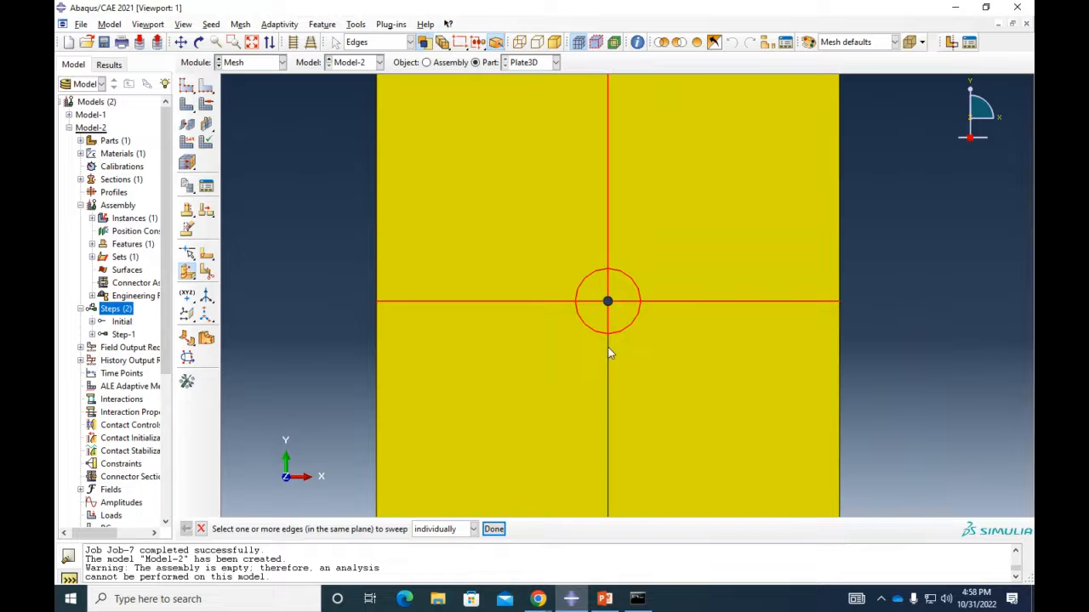
pyautogui.click(493, 529)
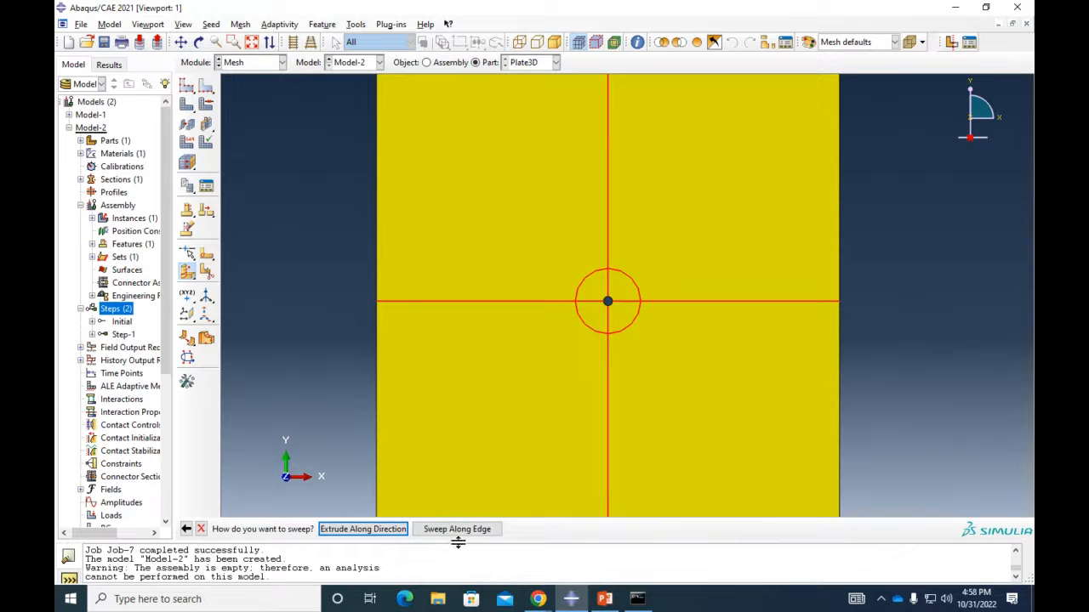
# Sweep the selected front-face edges along the short thickness edge at the plate's corner and create the cell partition
pyautogui.click(389, 530)
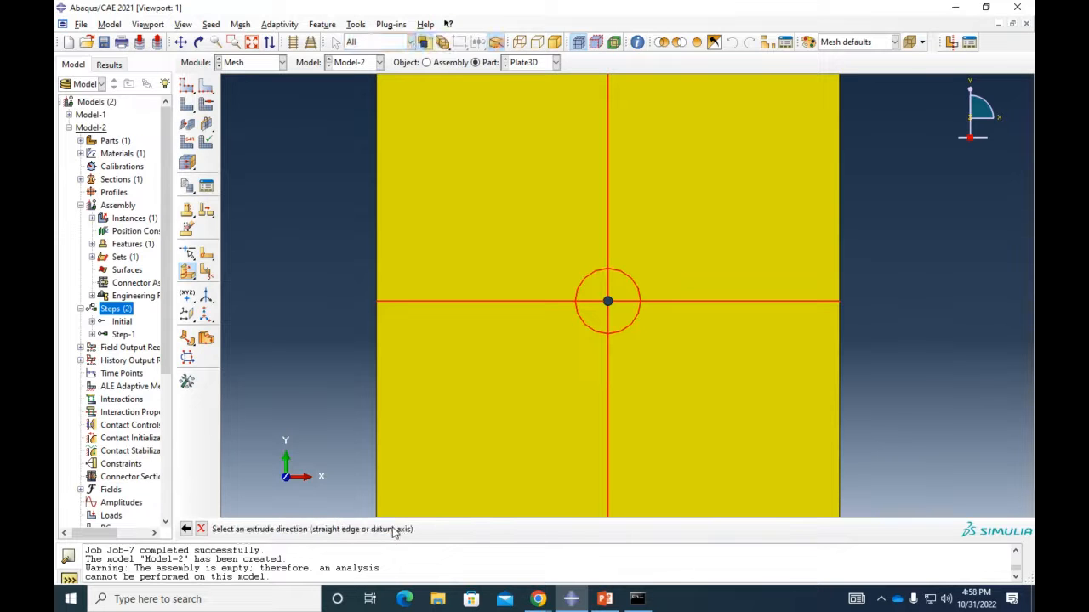
pyautogui.click(186, 529)
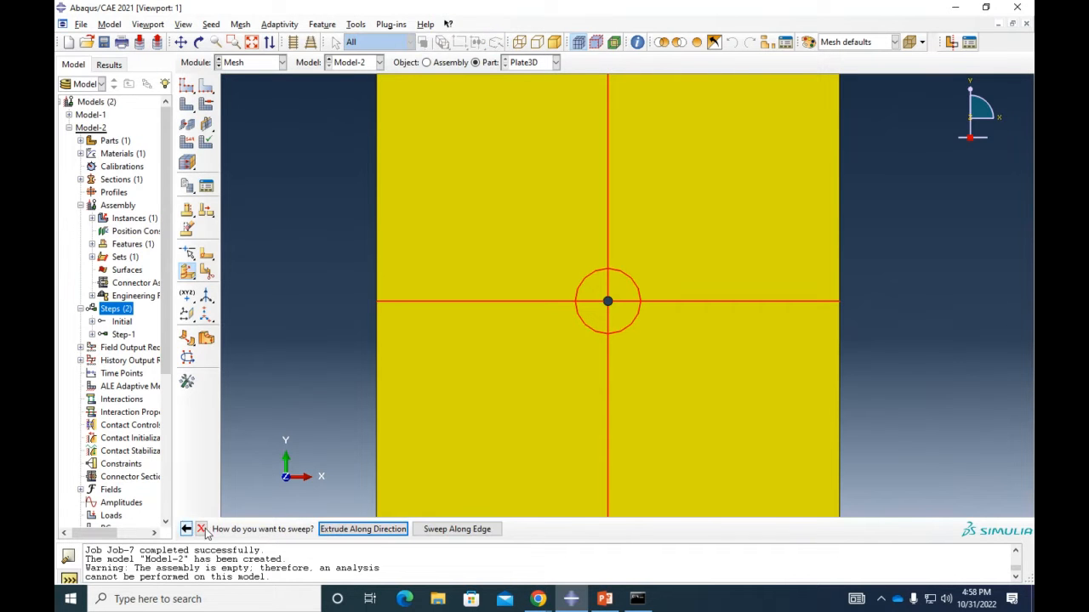
pyautogui.click(457, 529)
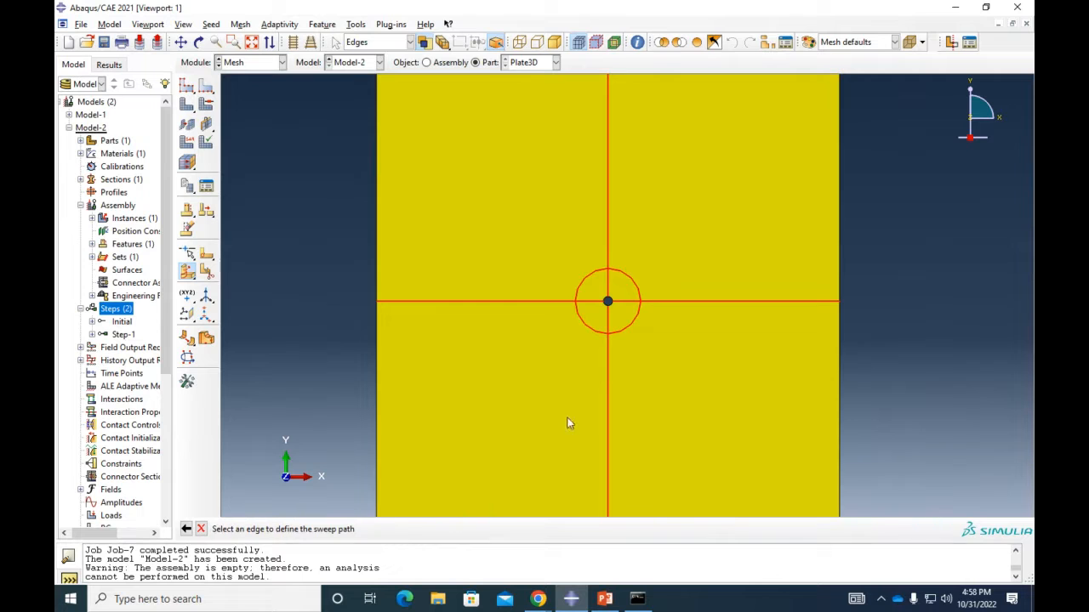
pyautogui.scroll(-3, 568, 425)
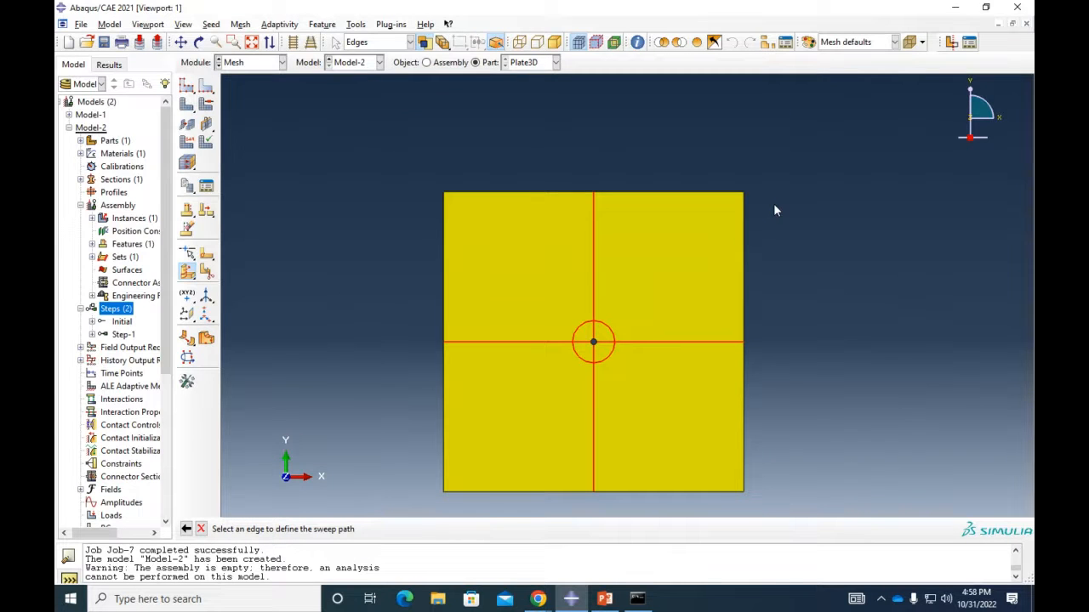
pyautogui.keyDown('ctrl'); pyautogui.keyDown('alt'); pyautogui.moveTo(783, 224); pyautogui.dragTo(709, 268); pyautogui.keyUp('alt'); pyautogui.keyUp('ctrl')
pyautogui.scroll(5, 722, 209)
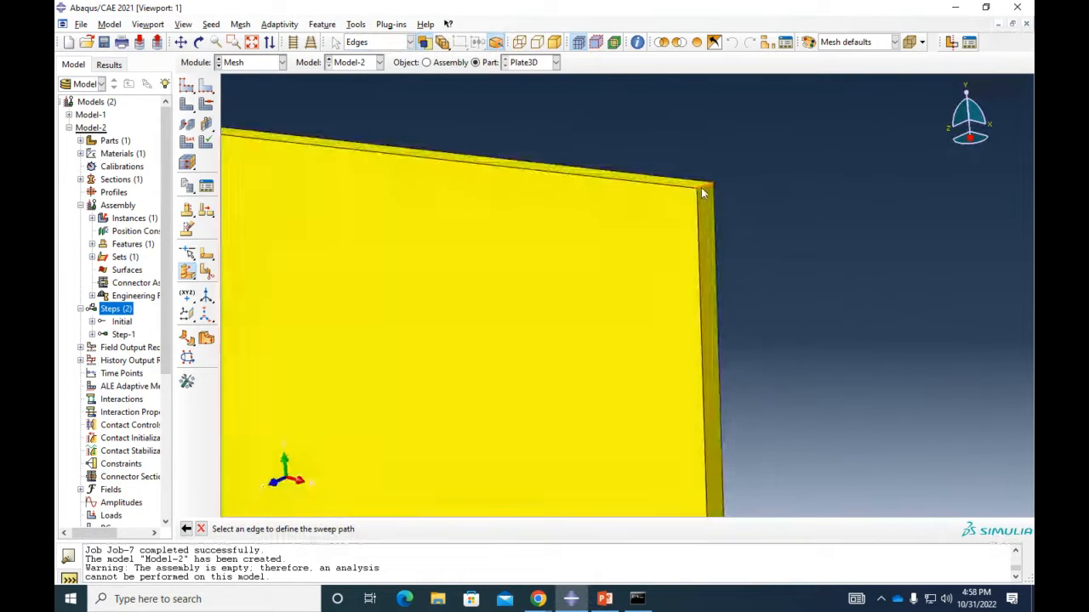
pyautogui.scroll(-4, 705, 186)
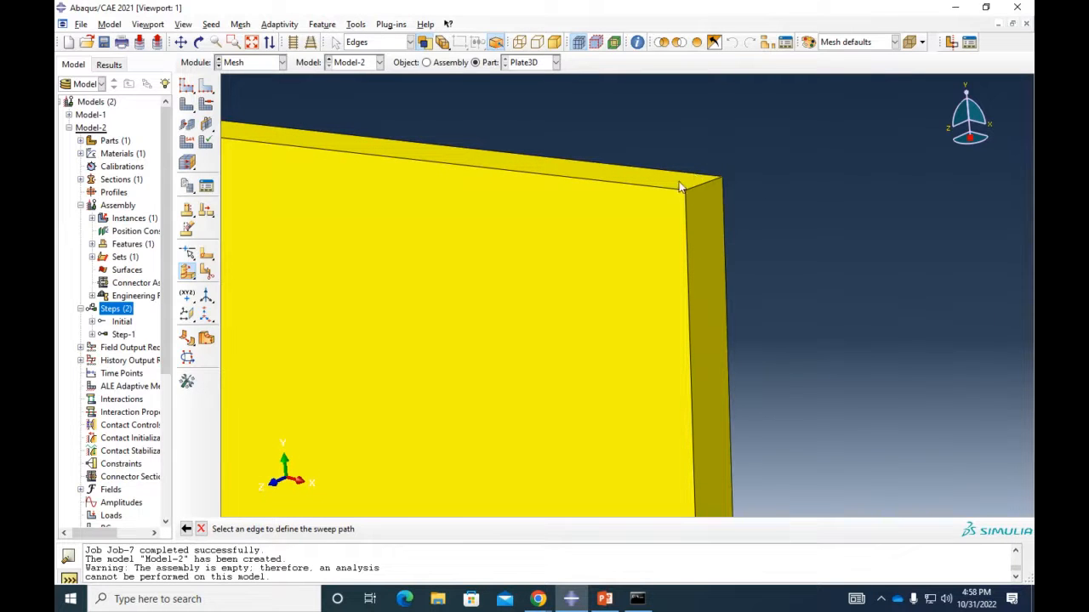
pyautogui.click(694, 185)
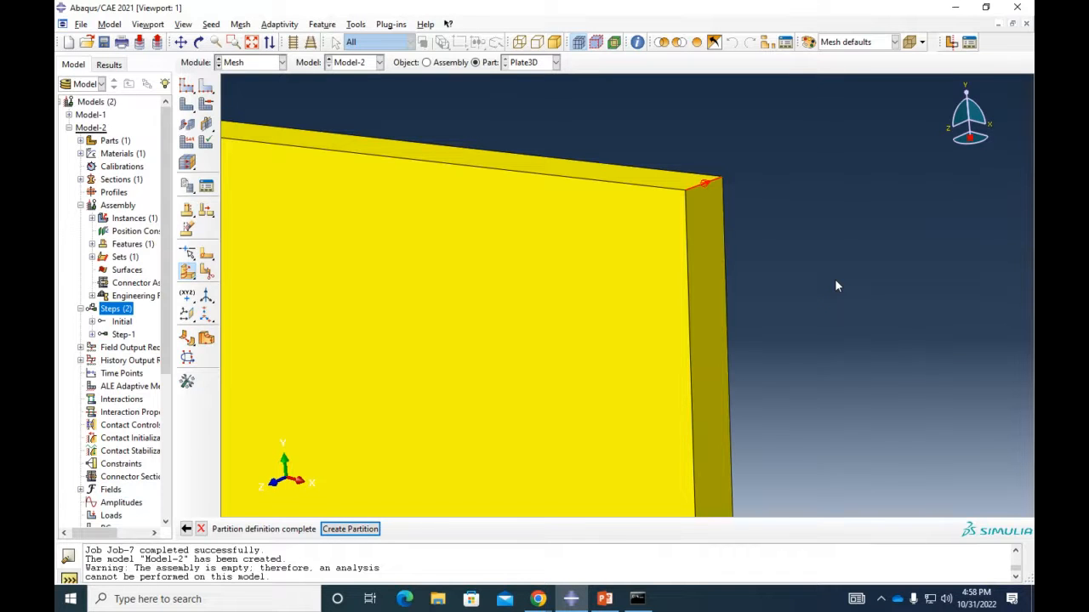
pyautogui.click(368, 529)
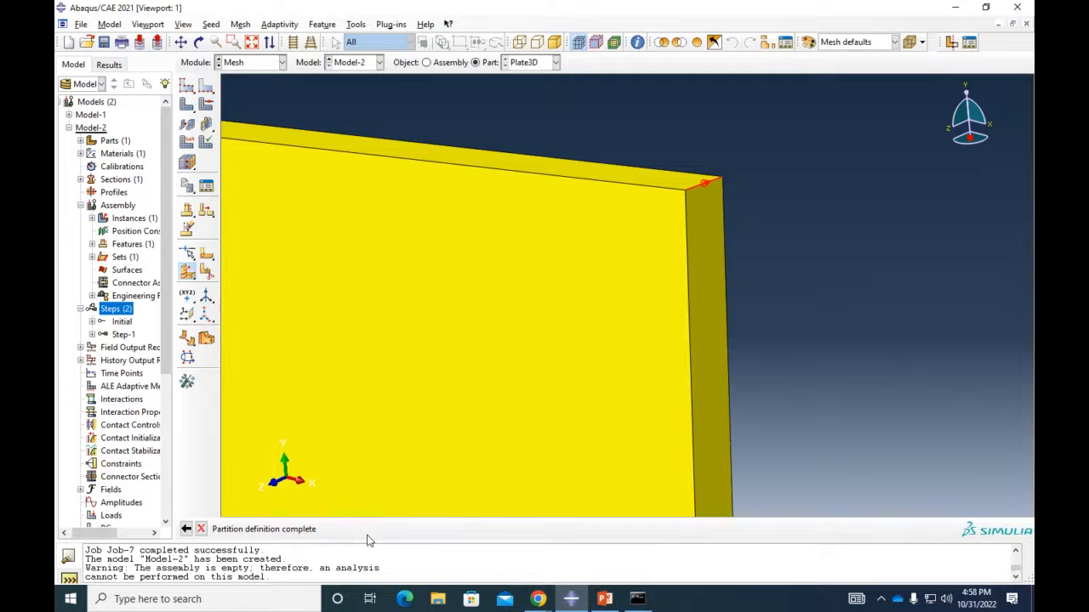
pyautogui.scroll(-3, 605, 275)
pyautogui.scroll(-5, 598, 279)
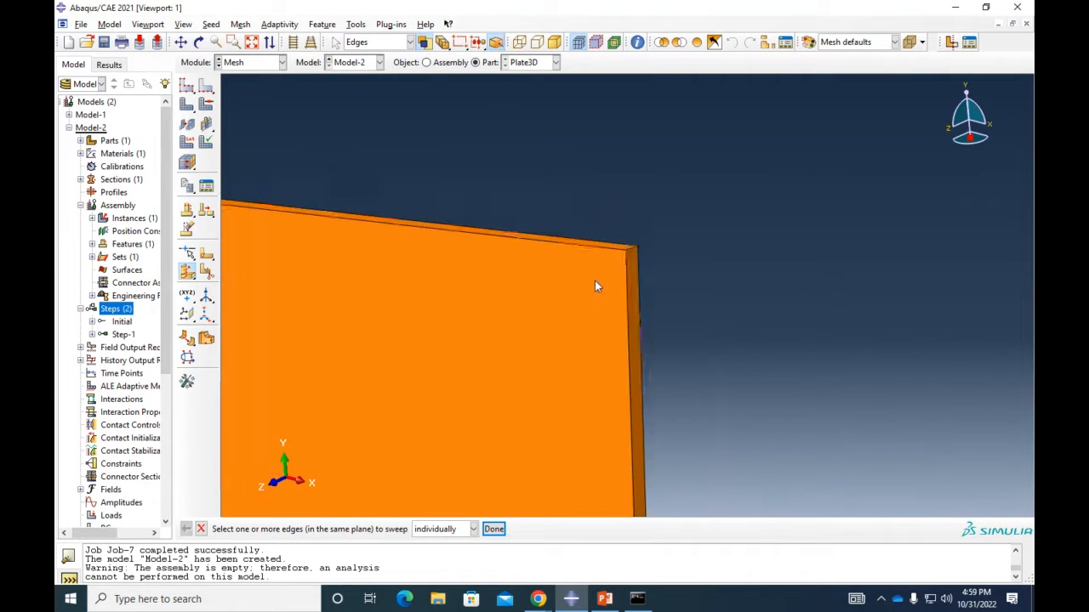
pyautogui.keyDown('ctrl'); pyautogui.keyDown('alt'); pyautogui.moveTo(564, 372); pyautogui.dragTo(690, 218, button='middle'); pyautogui.keyUp('alt'); pyautogui.keyUp('ctrl')
pyautogui.scroll(-3, 689, 262)
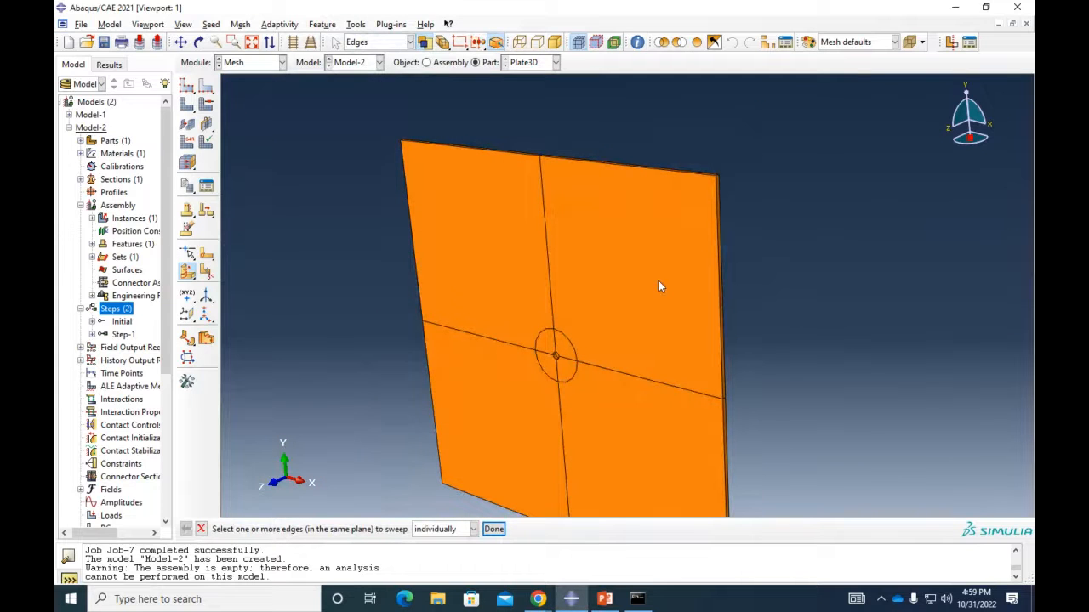
pyautogui.click(494, 529)
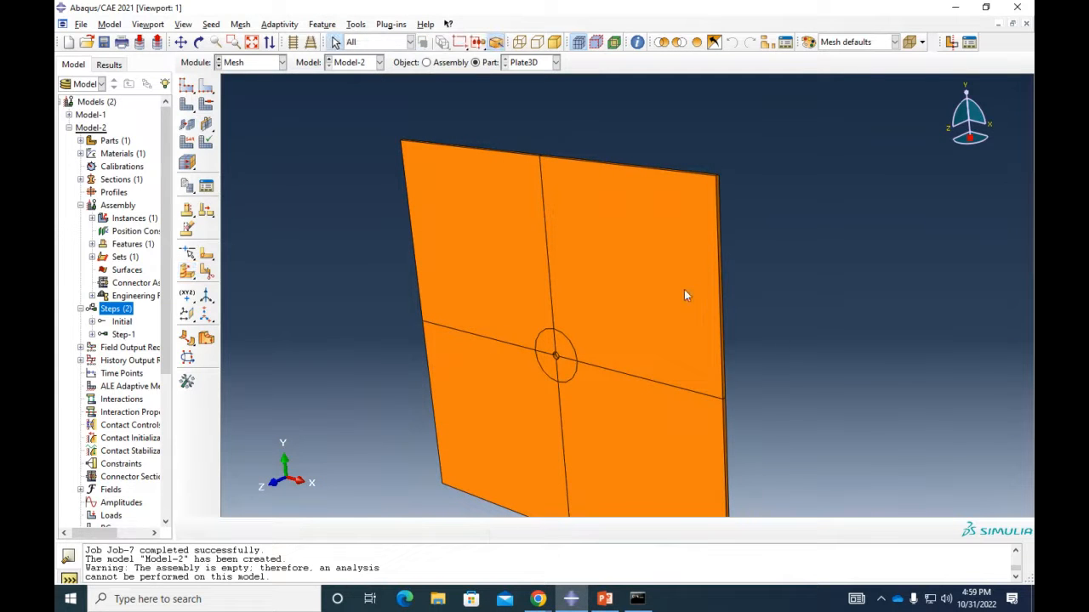
# Examine the cell partition around the hole from the front and the back of the plate
pyautogui.keyDown('ctrl'); pyautogui.keyDown('alt'); pyautogui.moveTo(749, 418); pyautogui.dragTo(700, 382); pyautogui.keyUp('alt'); pyautogui.keyUp('ctrl')
pyautogui.keyDown('ctrl'); pyautogui.keyDown('alt'); pyautogui.moveTo(627, 236); pyautogui.dragTo(725, 347); pyautogui.keyUp('alt'); pyautogui.keyUp('ctrl')
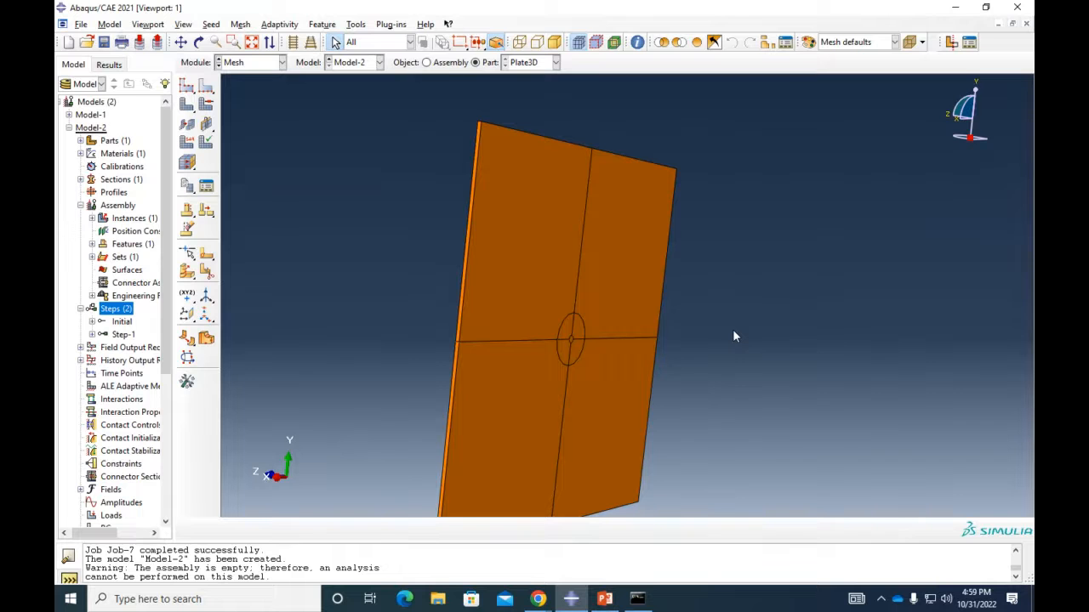
pyautogui.keyDown('ctrl'); pyautogui.keyDown('alt'); pyautogui.moveTo(738, 331); pyautogui.dragTo(820, 274); pyautogui.keyUp('alt'); pyautogui.keyUp('ctrl')
pyautogui.click(947, 135)
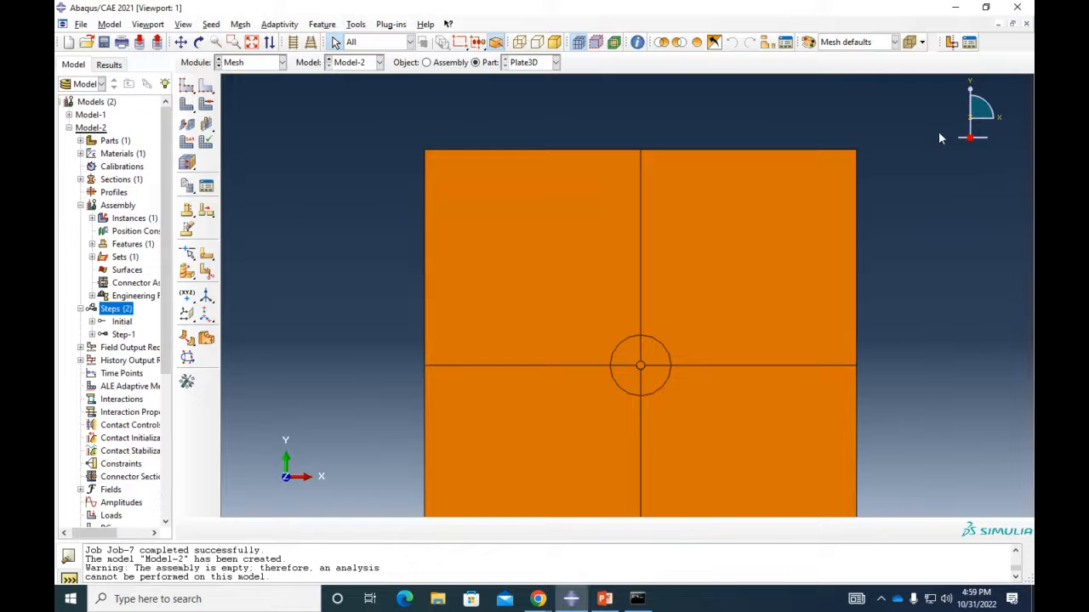
pyautogui.scroll(1, 721, 395)
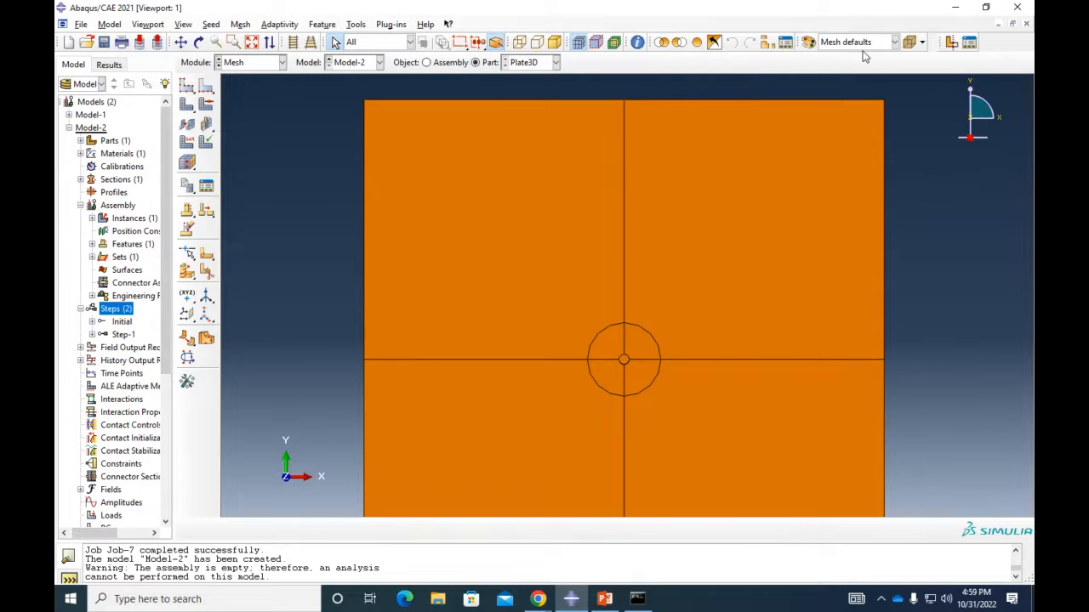
pyautogui.click(293, 44)
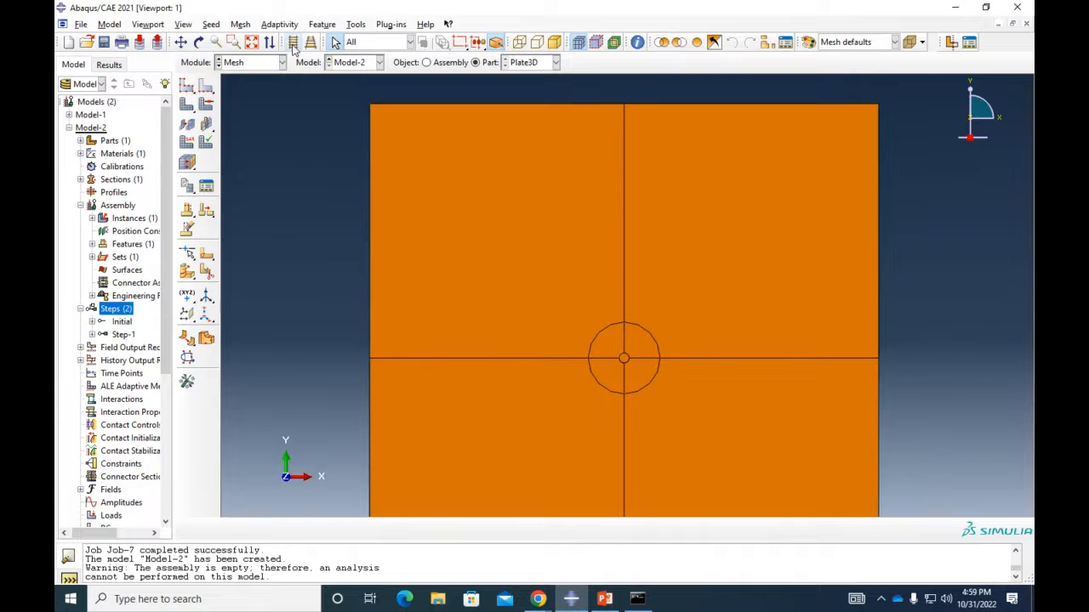
pyautogui.scroll(1, 627, 363)
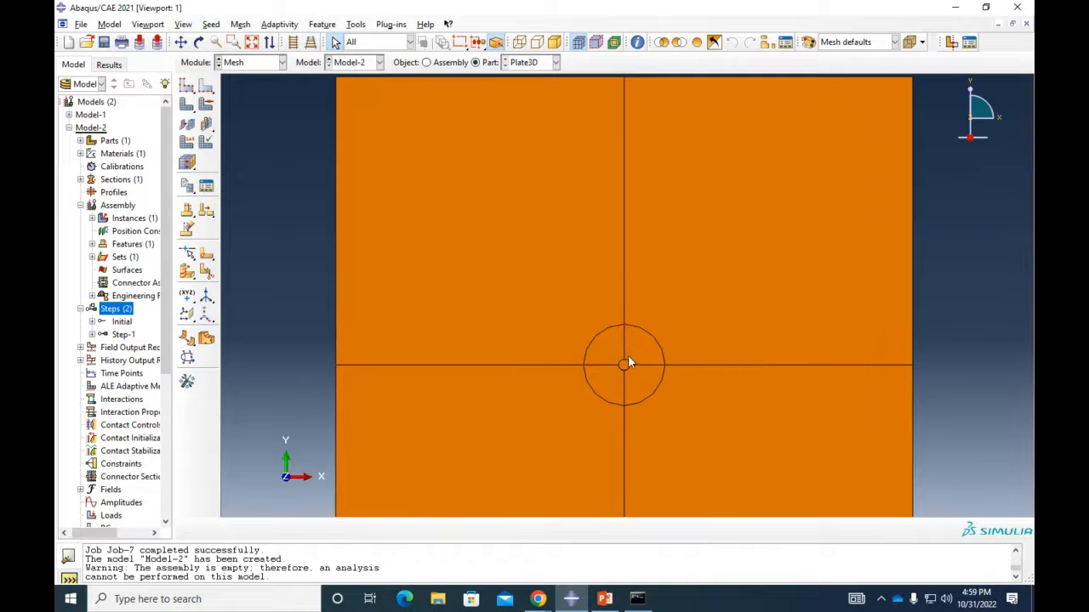
pyautogui.scroll(8, 623, 370)
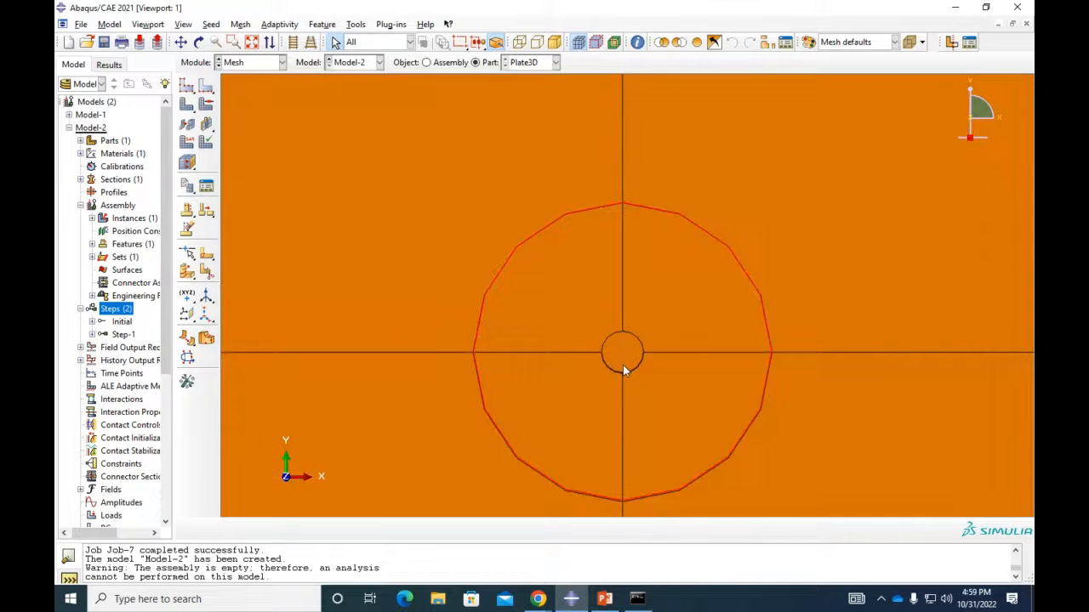
pyautogui.moveTo(623, 366)
pyautogui.keyDown('ctrl'); pyautogui.keyDown('alt'); pyautogui.mouseDown()
pyautogui.moveTo(700, 346)
pyautogui.moveTo(669, 350)
pyautogui.moveTo(724, 284)
pyautogui.moveTo(673, 263)
pyautogui.moveTo(653, 148)
pyautogui.moveTo(657, 306)
pyautogui.moveTo(612, 384)
pyautogui.moveTo(656, 440)
pyautogui.moveTo(638, 407)
pyautogui.moveTo(637, 350)
pyautogui.mouseUp(); pyautogui.keyUp('alt'); pyautogui.keyUp('ctrl')
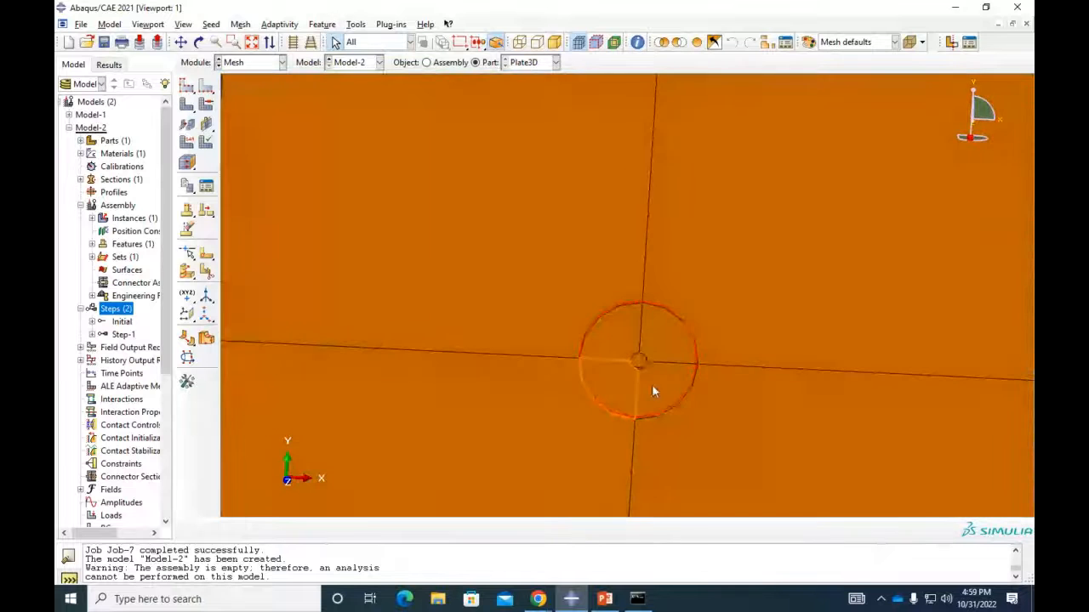
pyautogui.moveTo(651, 389)
pyautogui.keyDown('ctrl'); pyautogui.keyDown('alt'); pyautogui.mouseDown()
pyautogui.moveTo(622, 326)
pyautogui.moveTo(678, 315)
pyautogui.moveTo(709, 287)
pyautogui.moveTo(669, 309)
pyautogui.moveTo(681, 313)
pyautogui.mouseUp(); pyautogui.keyUp('alt'); pyautogui.keyUp('ctrl')
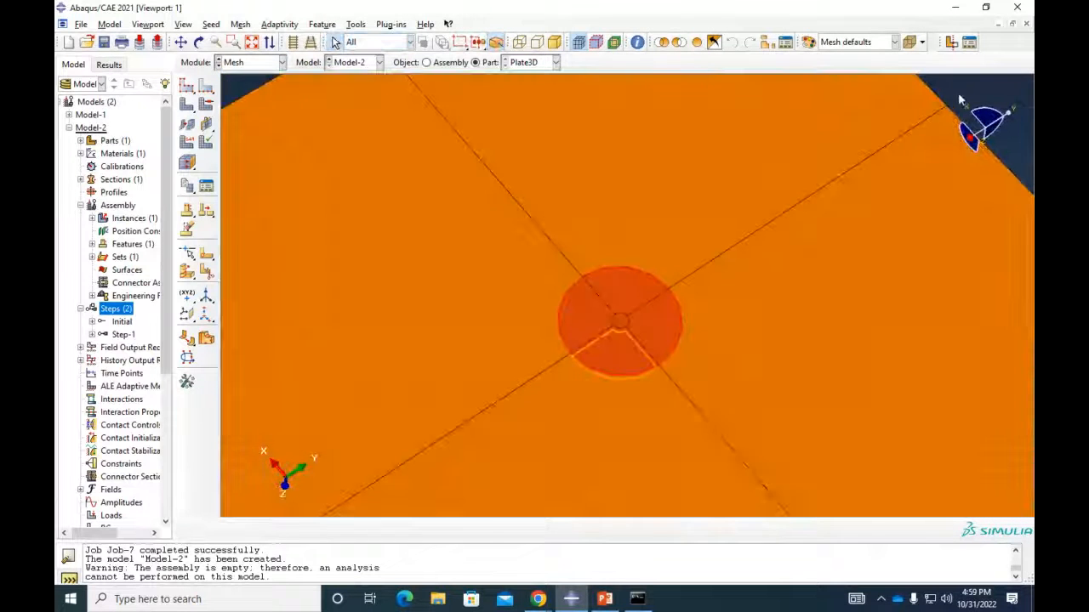
pyautogui.moveTo(959, 95)
pyautogui.keyDown('ctrl'); pyautogui.keyDown('alt'); pyautogui.mouseDown()
pyautogui.moveTo(831, 236)
pyautogui.moveTo(769, 252)
pyautogui.moveTo(825, 368)
pyautogui.moveTo(779, 358)
pyautogui.moveTo(738, 390)
pyautogui.moveTo(780, 448)
pyautogui.moveTo(729, 421)
pyautogui.mouseUp(); pyautogui.keyUp('alt'); pyautogui.keyUp('ctrl')
# Delete the feature Partition cell-1 from the Plate3D part
pyautogui.click(81, 142)
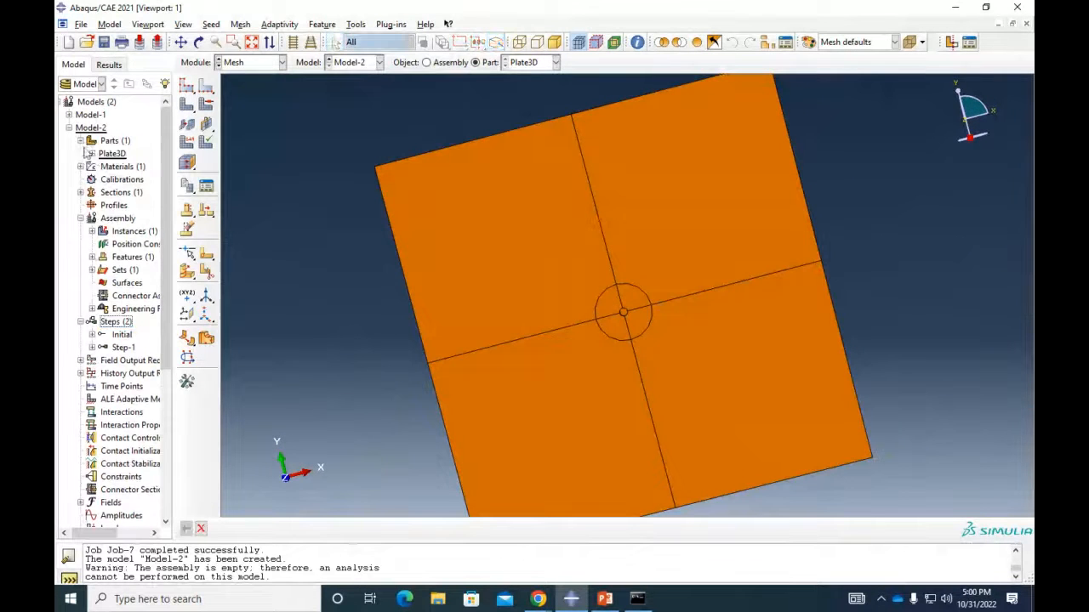
pyautogui.click(92, 154)
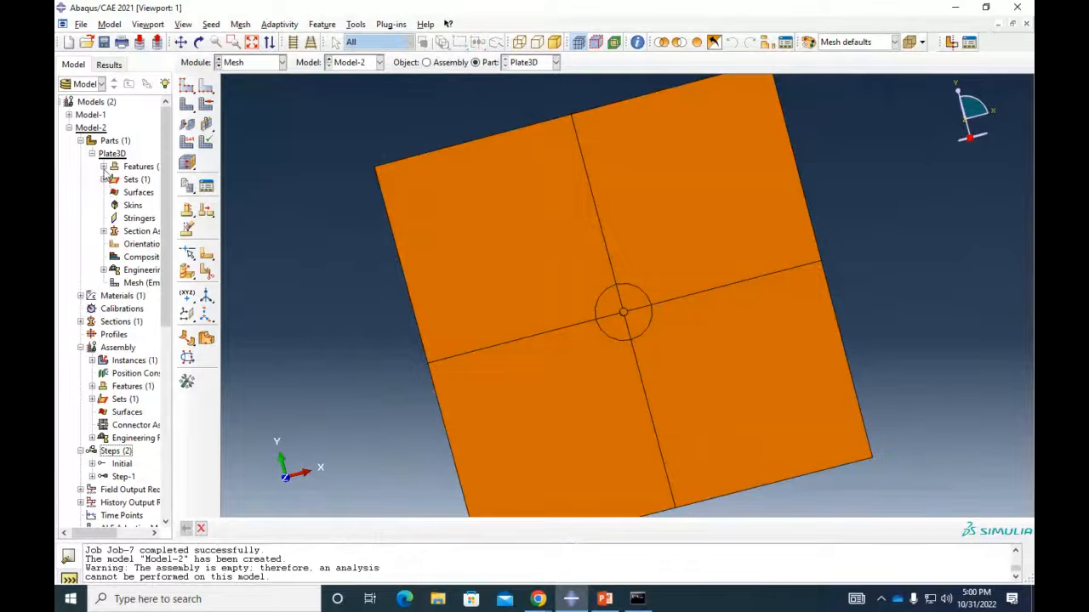
pyautogui.click(103, 167)
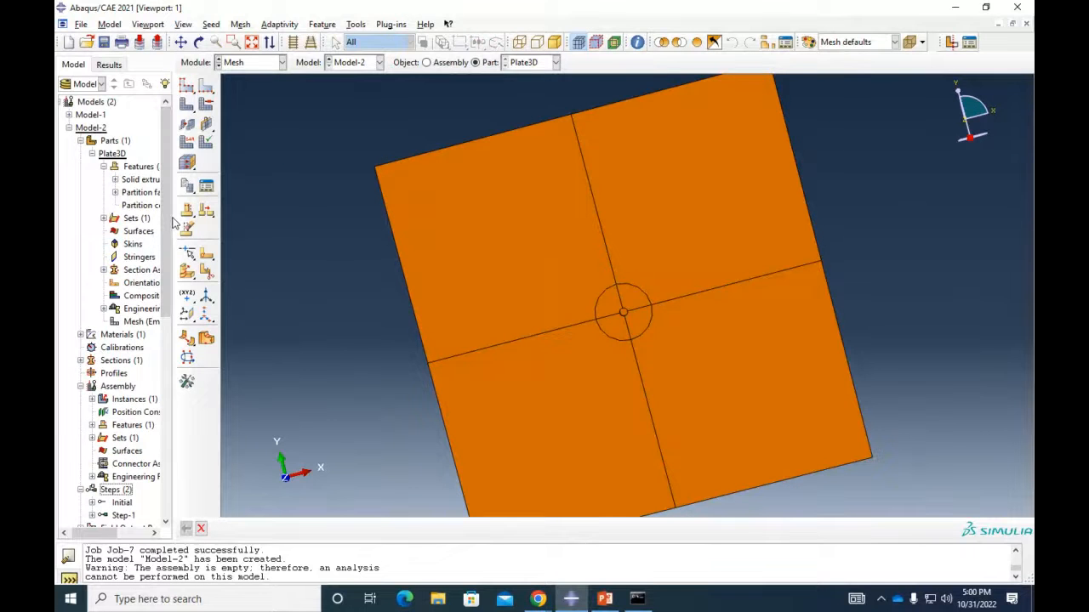
pyautogui.moveTo(174, 221); pyautogui.dragTo(208, 221)
pyautogui.click(157, 206)
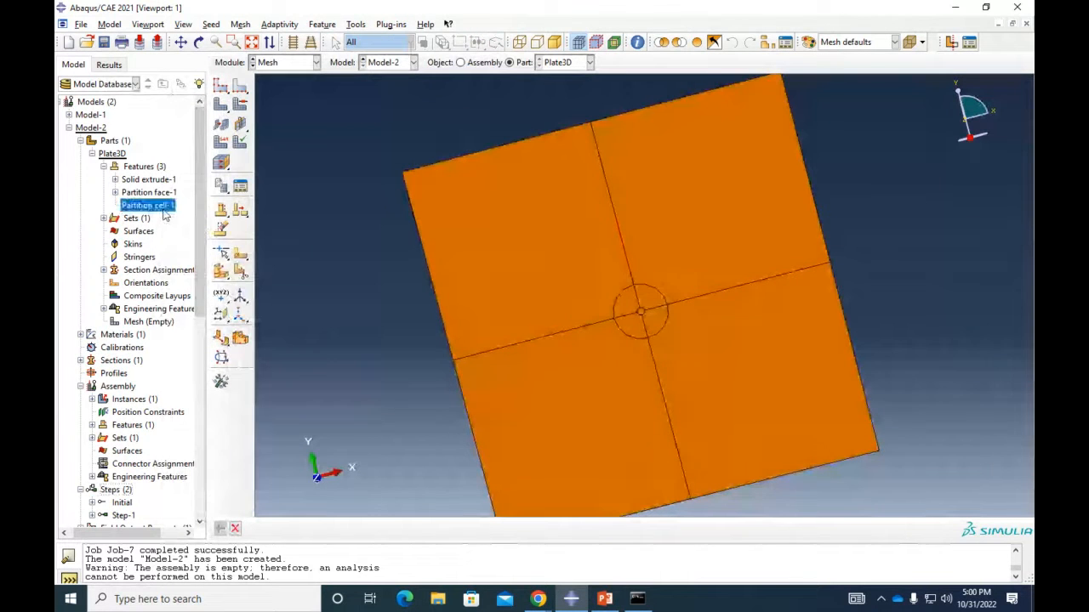
pyautogui.rightClick(166, 216)
pyautogui.click(194, 266)
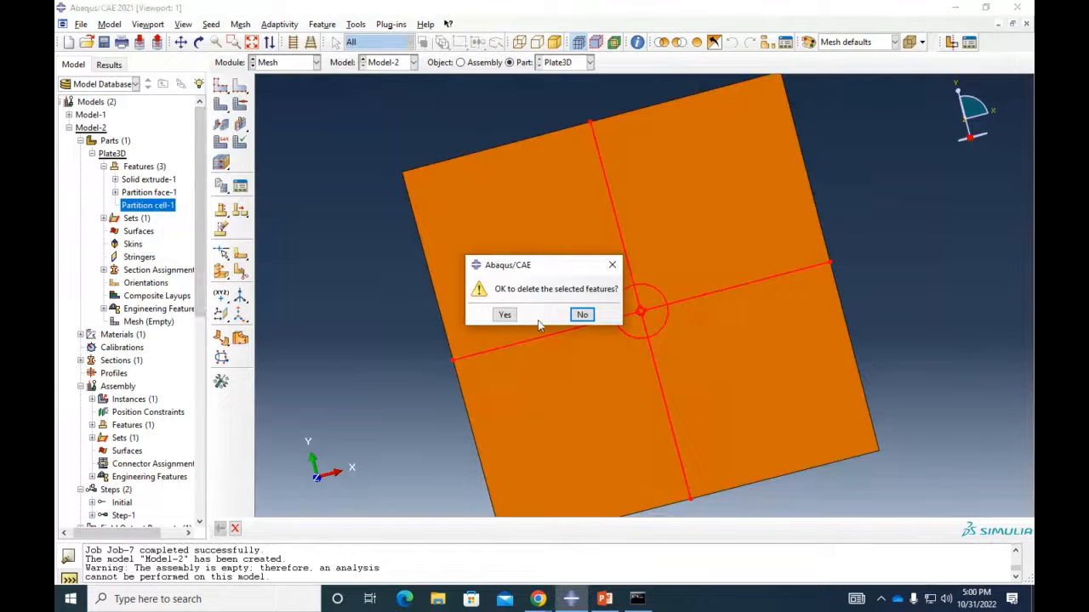
pyautogui.click(504, 315)
# Start a new cell partition by sweeping edges, using the cross lines and the partition circle's arcs on the front face
pyautogui.press('F3')
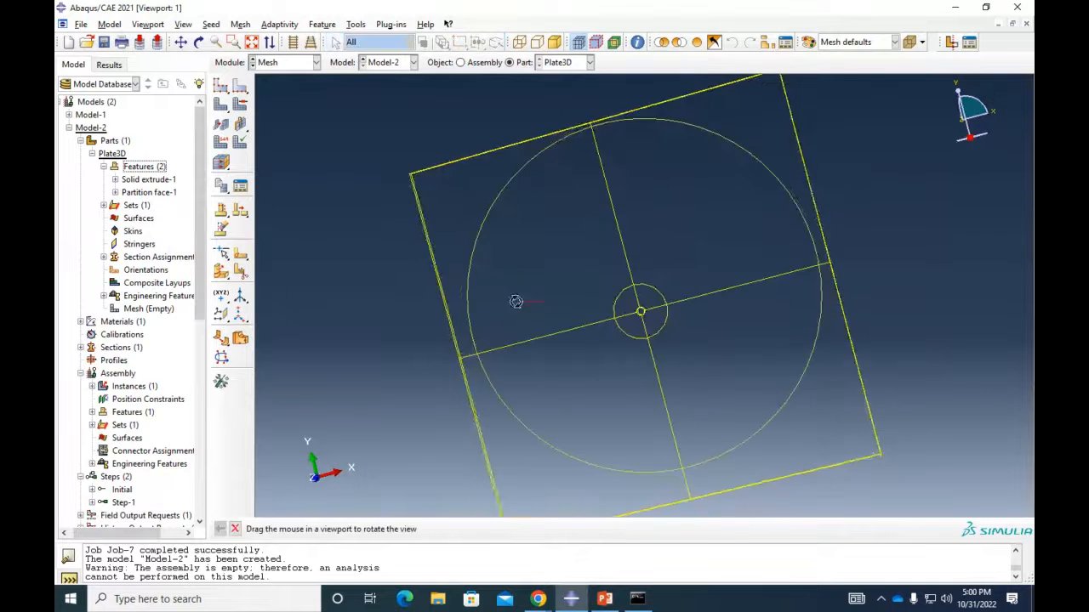
pyautogui.keyDown('ctrl'); pyautogui.keyDown('alt'); pyautogui.moveTo(516, 302); pyautogui.dragTo(503, 303); pyautogui.keyUp('alt'); pyautogui.keyUp('ctrl')
pyautogui.keyDown('ctrl'); pyautogui.keyDown('alt'); pyautogui.moveTo(647, 359); pyautogui.dragTo(485, 359); pyautogui.keyUp('alt'); pyautogui.keyUp('ctrl')
pyautogui.keyDown('ctrl'); pyautogui.keyDown('alt'); pyautogui.moveTo(568, 354); pyautogui.dragTo(658, 334); pyautogui.keyUp('alt'); pyautogui.keyUp('ctrl')
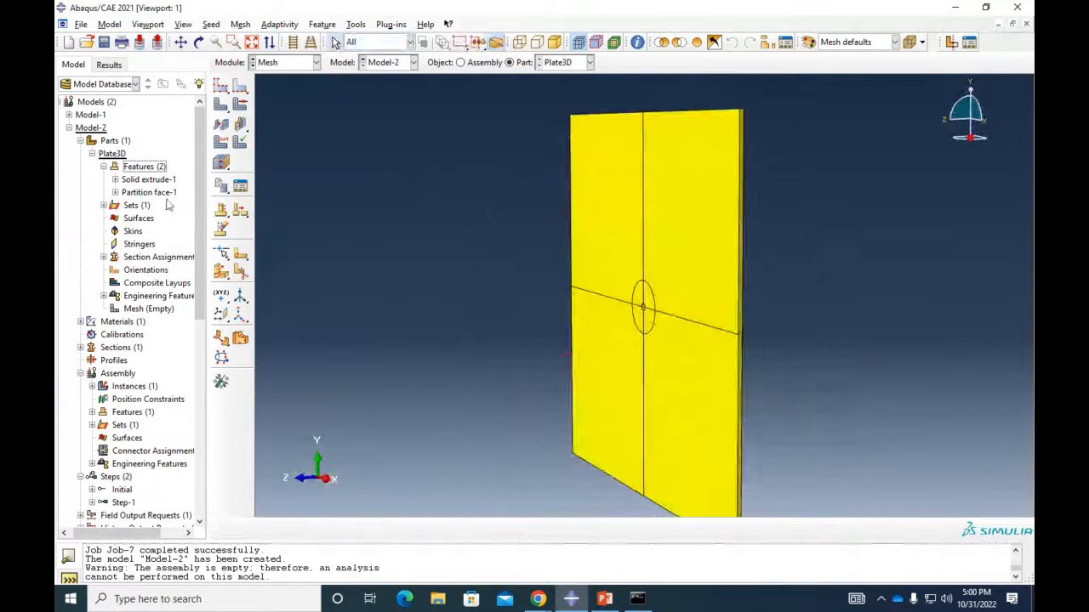
pyautogui.click(221, 271)
pyautogui.scroll(1, 733, 314)
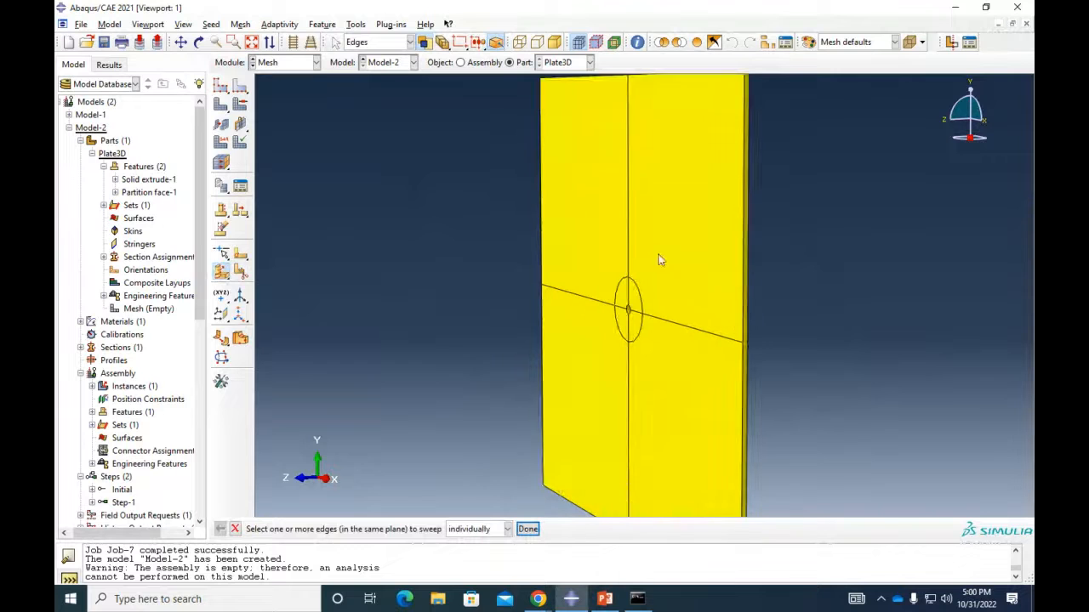
pyautogui.click(626, 251)
pyautogui.click(949, 126)
pyautogui.click(640, 231)
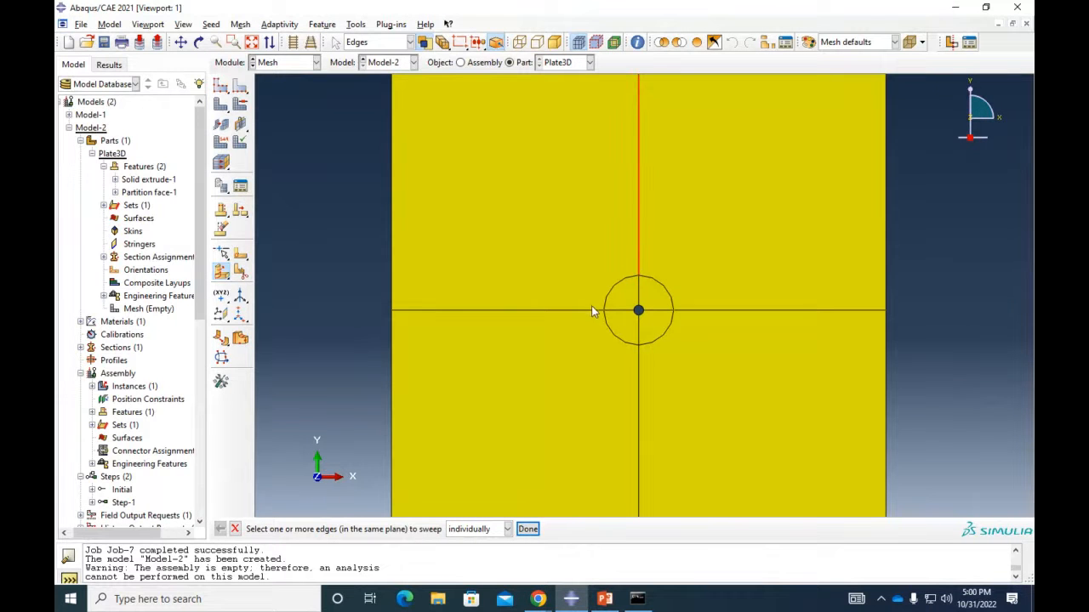
pyautogui.click(568, 311)
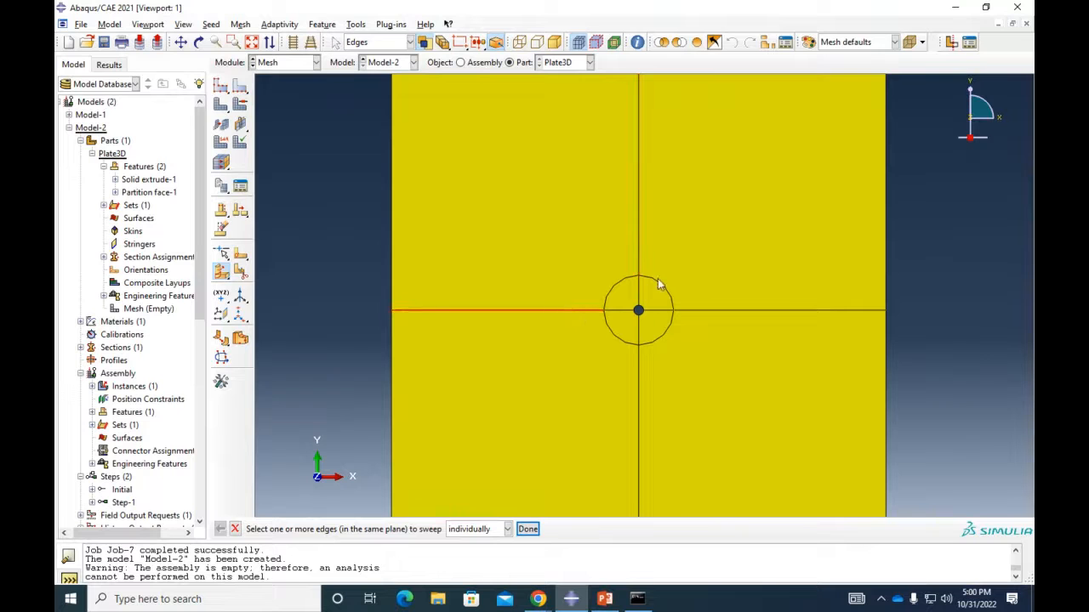
pyautogui.keyDown('shift'); pyautogui.click(640, 255); pyautogui.keyUp('shift')
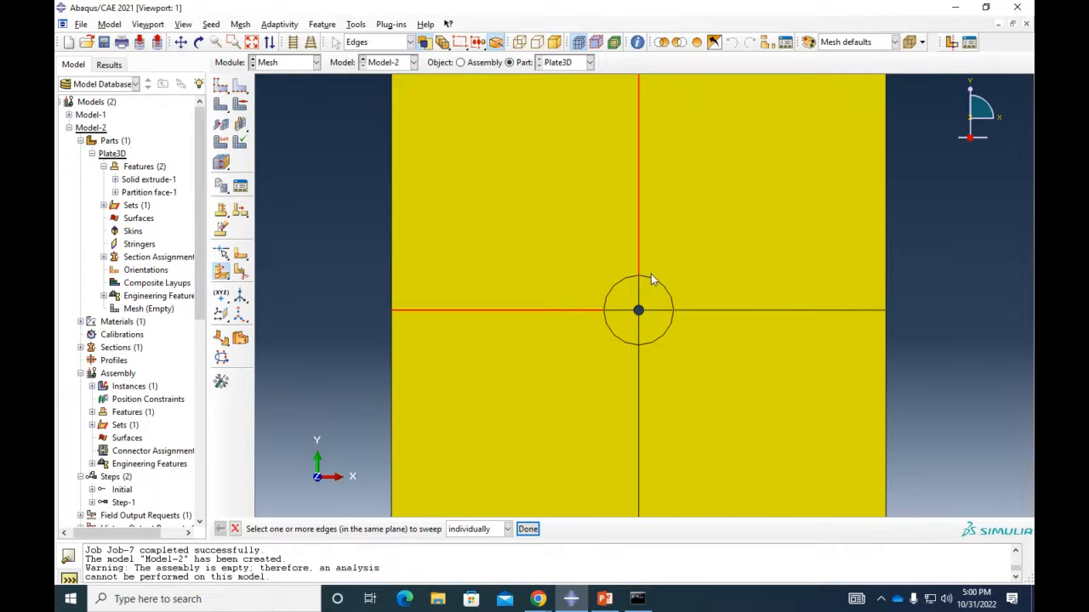
pyautogui.keyDown('shift'); pyautogui.click(745, 310); pyautogui.keyUp('shift')
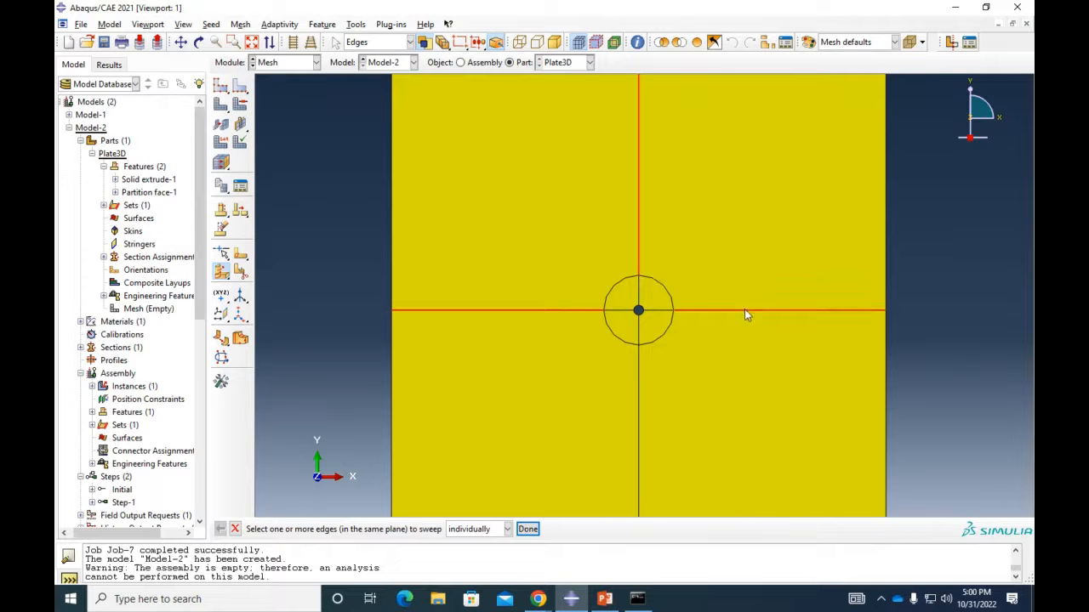
pyautogui.keyDown('shift'); pyautogui.click(638, 406); pyautogui.keyUp('shift')
pyautogui.click(531, 532)
# Define the plate's short corner thickness edge as the sweep path, create the cell partition and check both sides
pyautogui.scroll(4, 680, 385)
pyautogui.keyDown('ctrl'); pyautogui.keyDown('alt'); pyautogui.moveTo(759, 314); pyautogui.dragTo(674, 319); pyautogui.keyUp('alt'); pyautogui.keyUp('ctrl')
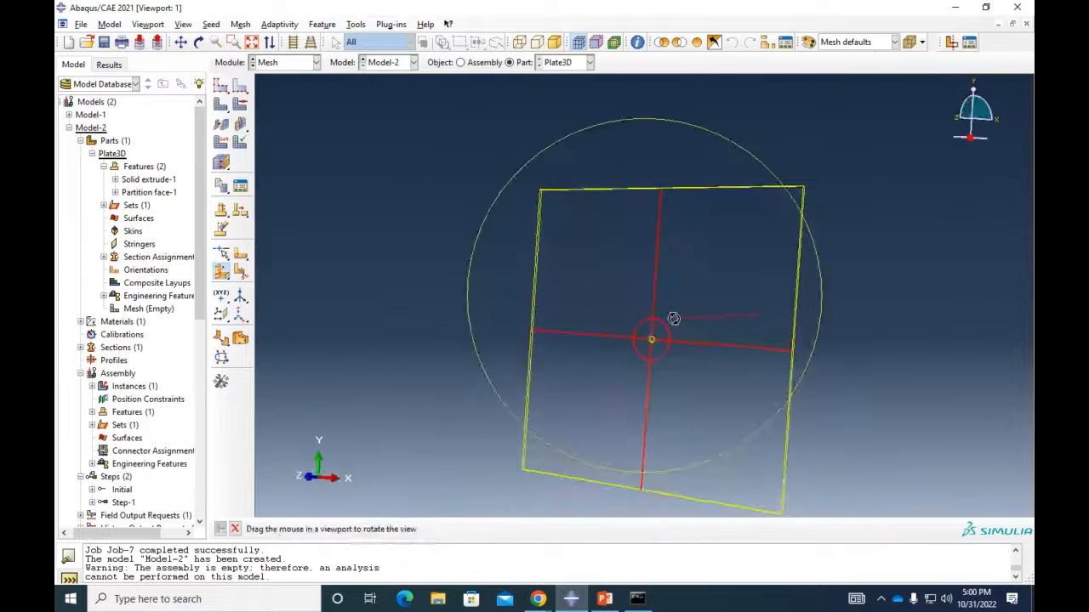
pyautogui.keyDown('ctrl'); pyautogui.keyDown('alt'); pyautogui.moveTo(810, 196); pyautogui.dragTo(716, 349); pyautogui.keyUp('alt'); pyautogui.keyUp('ctrl')
pyautogui.click(528, 529)
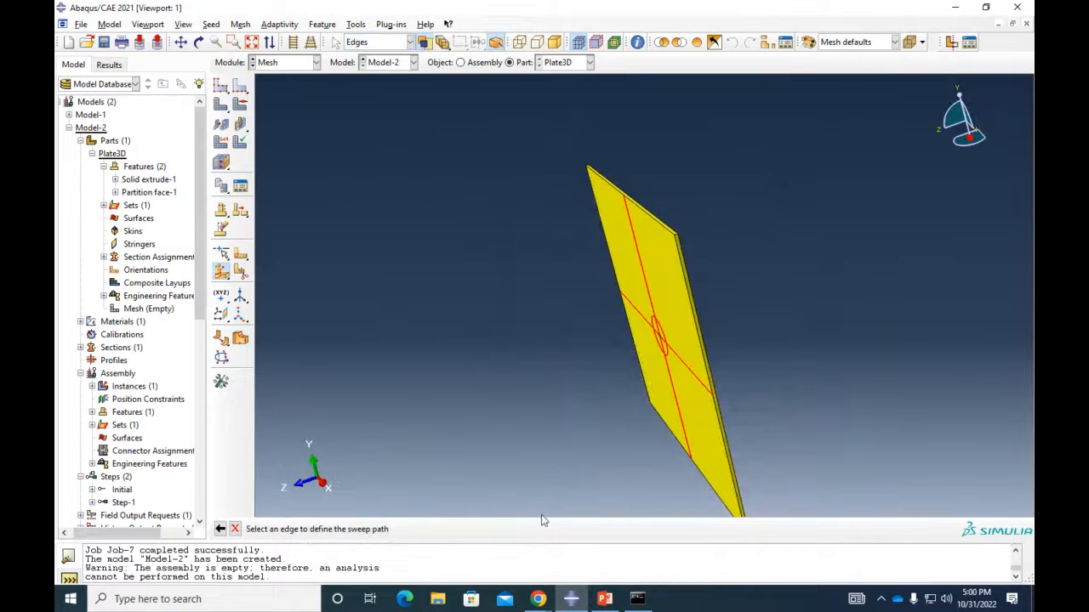
pyautogui.scroll(-5, 675, 246)
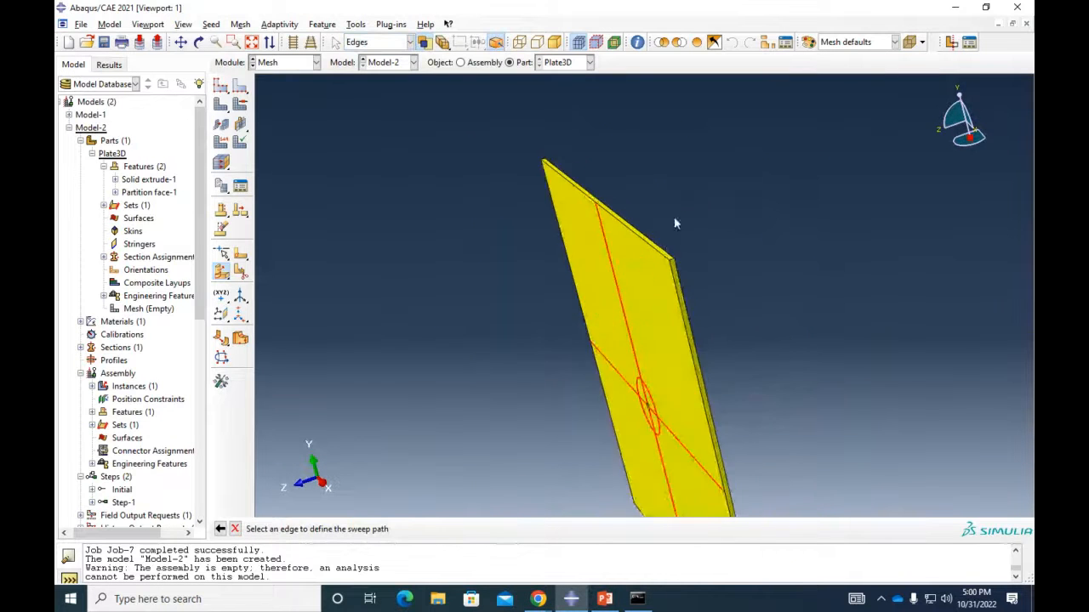
pyautogui.click(676, 266)
pyautogui.click(393, 529)
pyautogui.scroll(2, 440, 513)
pyautogui.keyDown('ctrl'); pyautogui.keyDown('alt'); pyautogui.moveTo(629, 398); pyautogui.dragTo(708, 314); pyautogui.keyUp('alt'); pyautogui.keyUp('ctrl')
pyautogui.keyDown('ctrl'); pyautogui.keyDown('alt'); pyautogui.moveTo(678, 394); pyautogui.dragTo(742, 391); pyautogui.keyUp('alt'); pyautogui.keyUp('ctrl')
pyautogui.keyDown('ctrl'); pyautogui.keyDown('alt'); pyautogui.moveTo(653, 381); pyautogui.dragTo(656, 276); pyautogui.keyUp('alt'); pyautogui.keyUp('ctrl')
pyautogui.moveTo(700, 352)
pyautogui.keyDown('ctrl'); pyautogui.keyDown('alt'); pyautogui.mouseDown()
pyautogui.moveTo(709, 437)
pyautogui.moveTo(699, 447)
pyautogui.mouseUp(); pyautogui.keyUp('alt'); pyautogui.keyUp('ctrl')
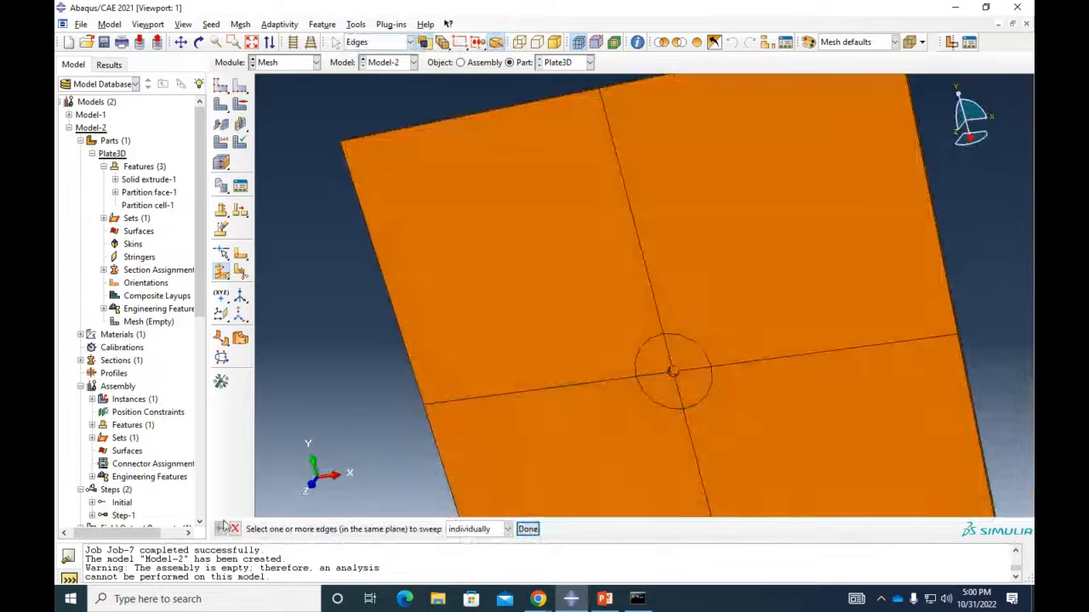
# Delete the swept cell partition feature Partition cell-1 from the Plate3D part
pyautogui.rightClick(151, 205)
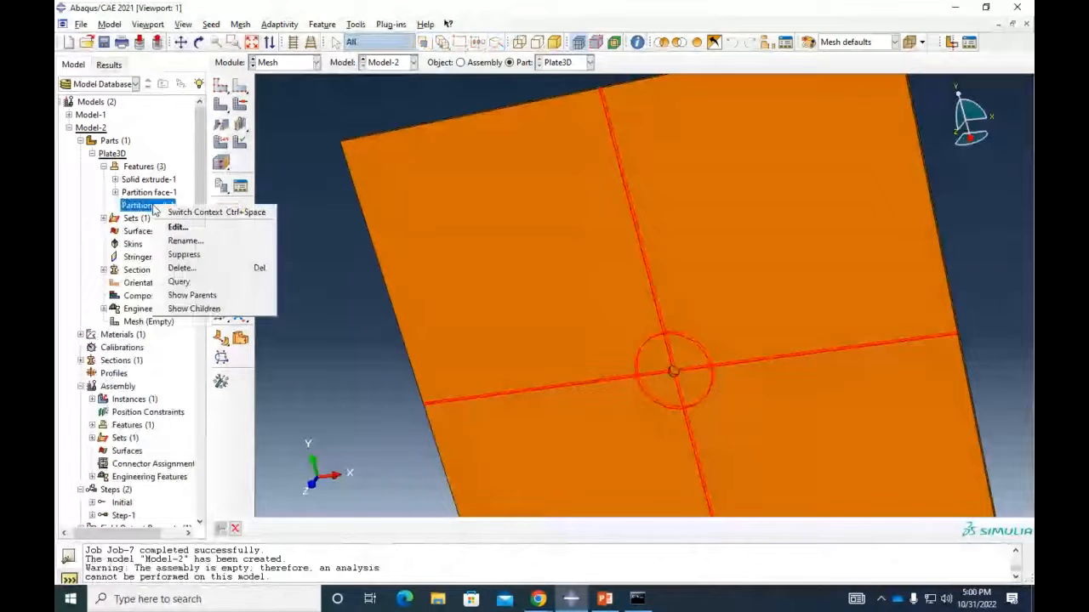
pyautogui.click(201, 267)
pyautogui.click(503, 314)
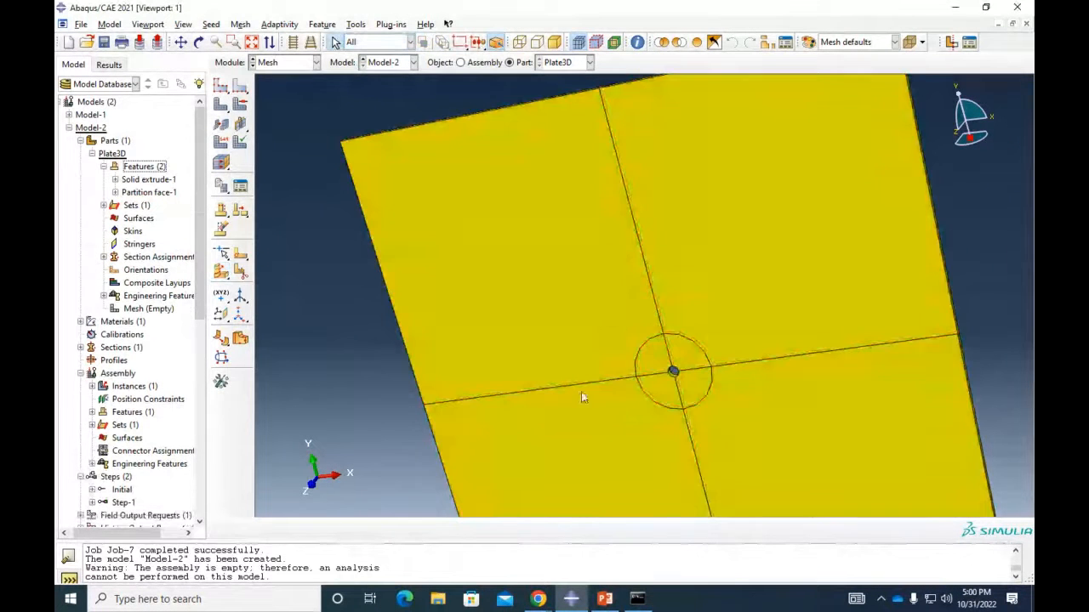
pyautogui.scroll(1, 582, 397)
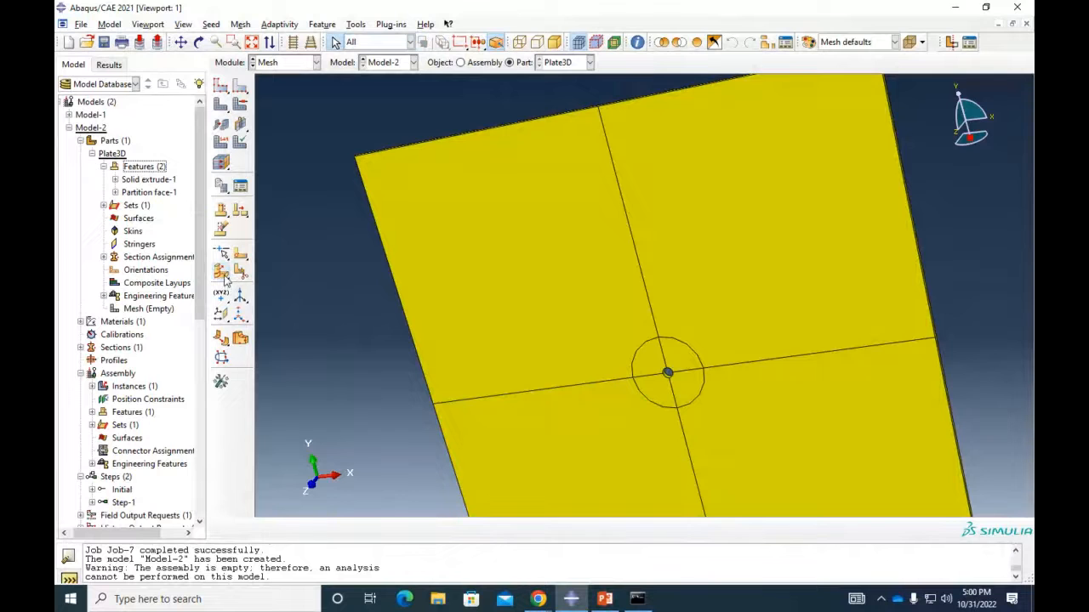
# Start a cell partition by extruding edges along a direction, using only the front face's horizontal and vertical cross lines, without the circle
pyautogui.moveTo(225, 279); pyautogui.dragTo(297, 274)
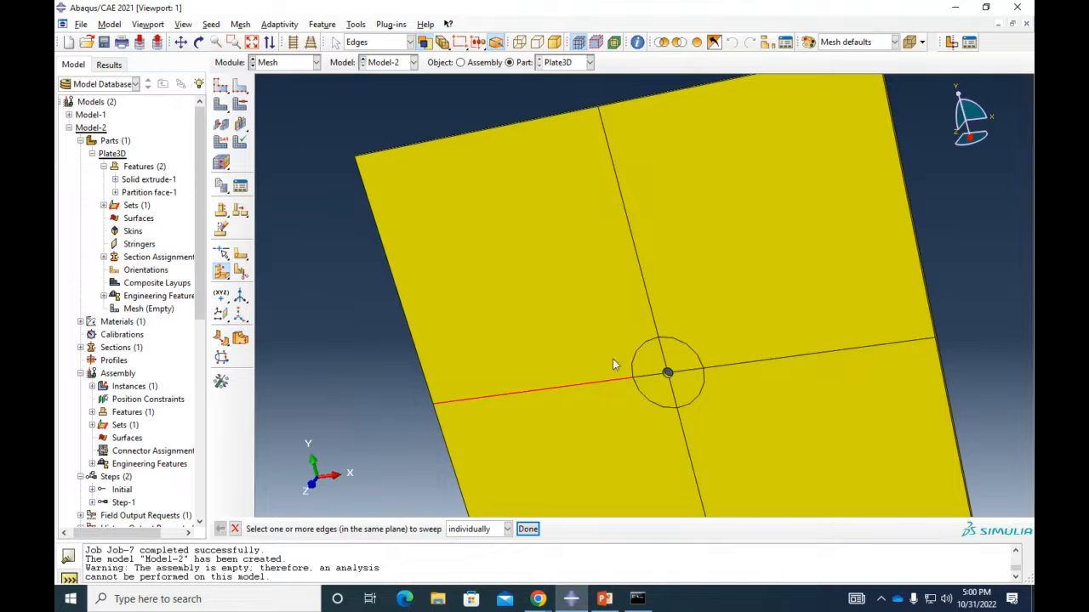
pyautogui.click(733, 364)
pyautogui.keyDown('shift'); pyautogui.click(653, 324); pyautogui.keyUp('shift')
pyautogui.keyDown('shift'); pyautogui.click(613, 383); pyautogui.keyUp('shift')
pyautogui.click(527, 529)
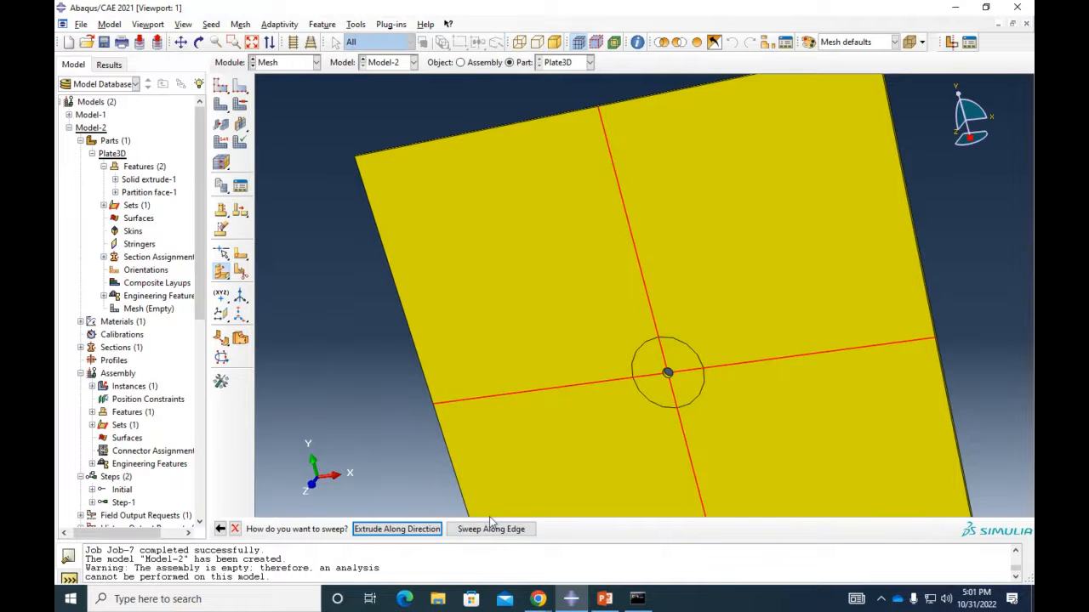
pyautogui.click(430, 529)
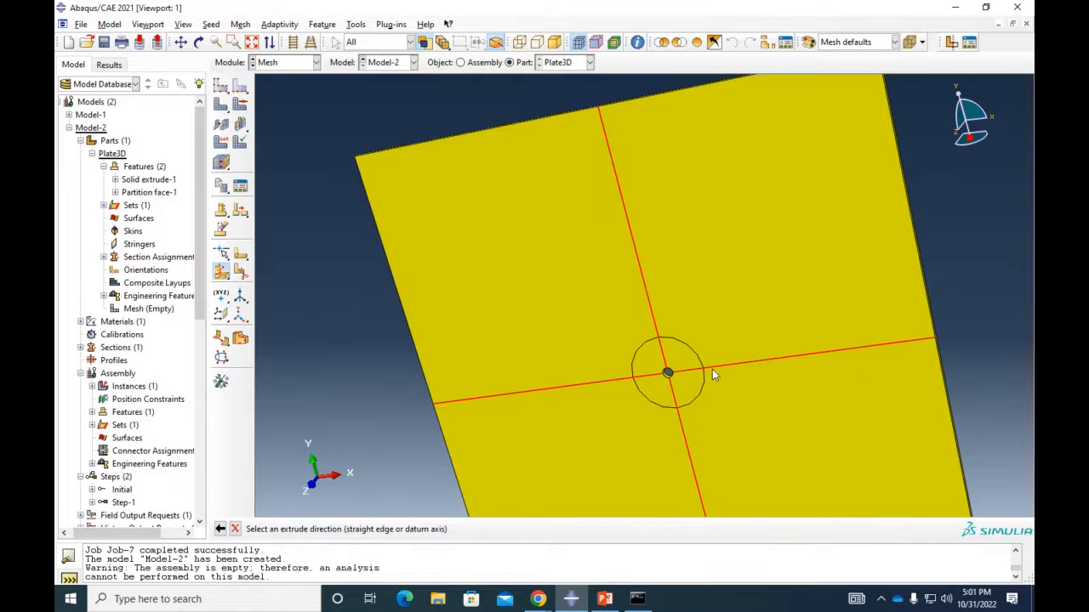
# Define the extrude direction with the plate's short corner thickness edge and create the cell partition into four quadrants
pyautogui.moveTo(787, 364)
pyautogui.keyDown('ctrl'); pyautogui.keyDown('alt'); pyautogui.mouseDown()
pyautogui.moveTo(754, 370)
pyautogui.moveTo(876, 165)
pyautogui.moveTo(826, 214)
pyautogui.moveTo(714, 271)
pyautogui.moveTo(749, 248)
pyautogui.mouseUp(); pyautogui.keyUp('alt'); pyautogui.keyUp('ctrl')
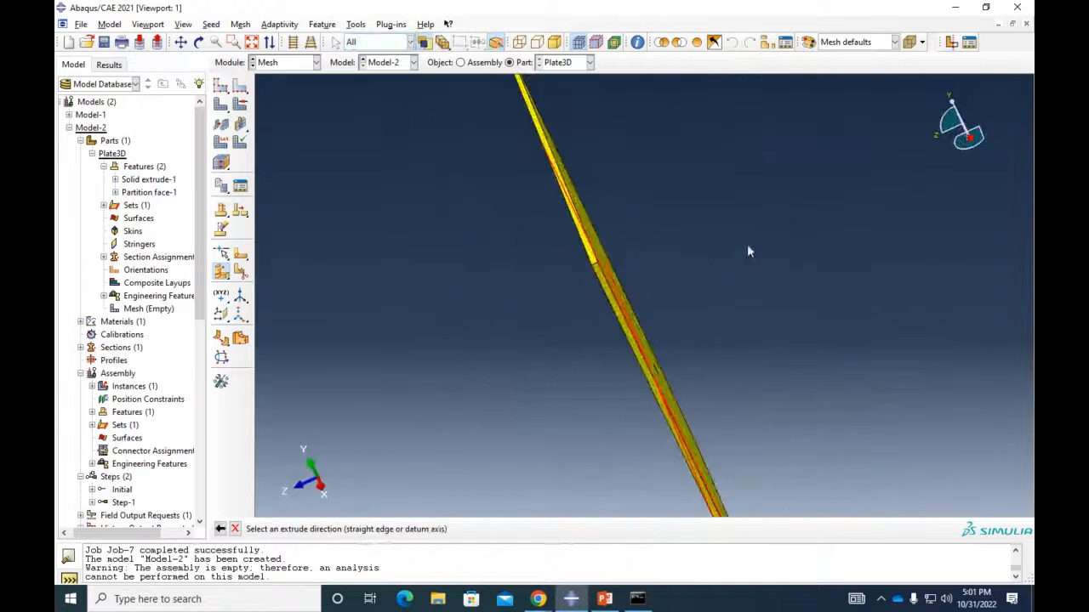
pyautogui.click(587, 269)
pyautogui.keyDown('ctrl'); pyautogui.keyDown('alt'); pyautogui.moveTo(590, 276); pyautogui.dragTo(742, 274); pyautogui.keyUp('alt'); pyautogui.keyUp('ctrl')
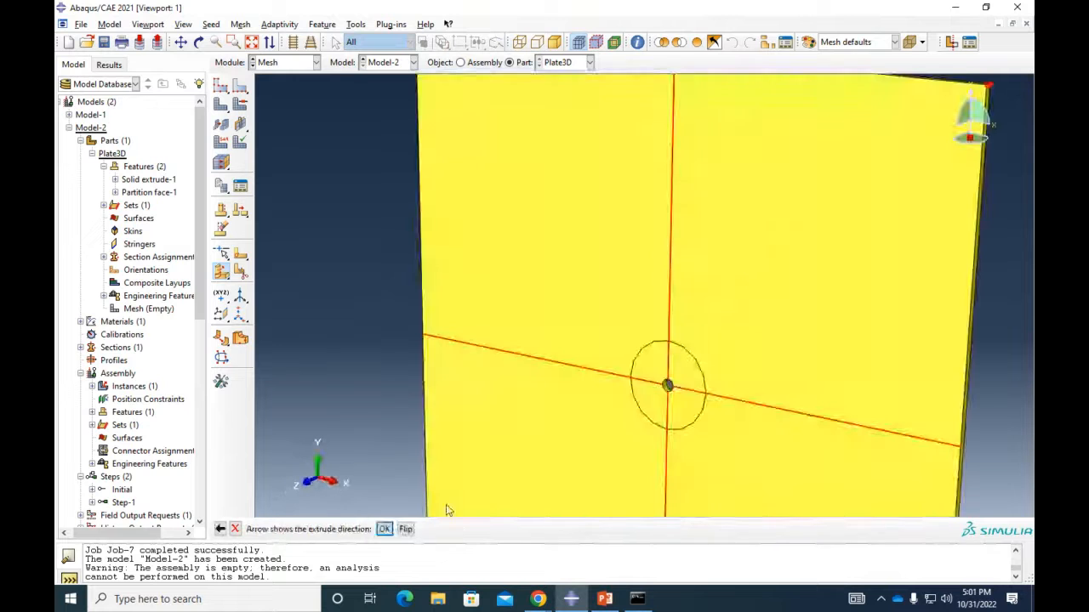
pyautogui.click(385, 531)
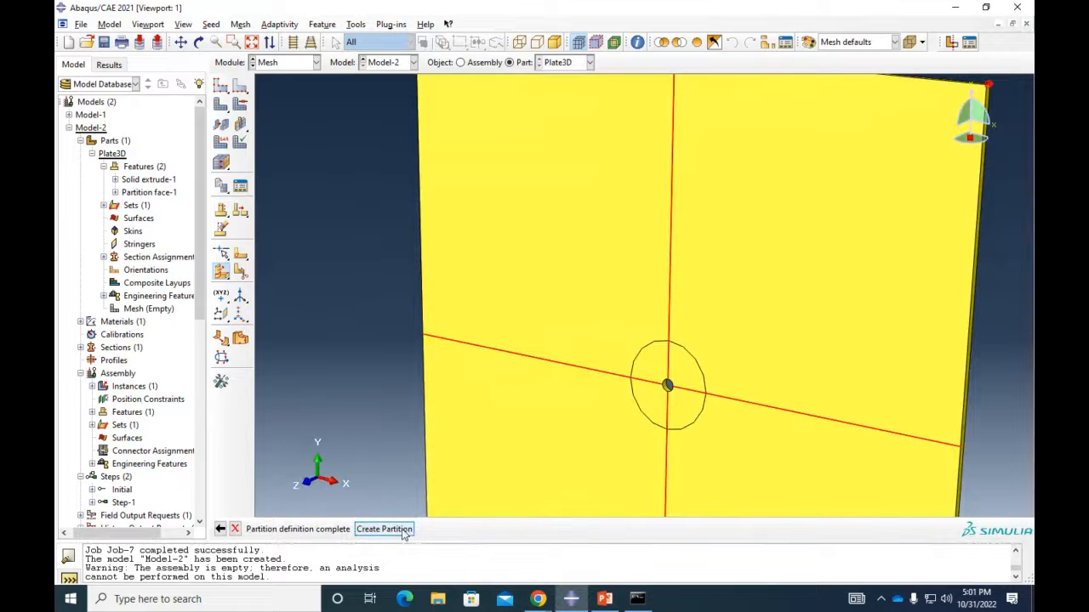
pyautogui.click(405, 531)
pyautogui.scroll(2, 607, 442)
pyautogui.moveTo(678, 389)
pyautogui.keyDown('ctrl'); pyautogui.keyDown('alt'); pyautogui.mouseDown()
pyautogui.moveTo(518, 373)
pyautogui.moveTo(572, 343)
pyautogui.moveTo(531, 331)
pyautogui.moveTo(756, 360)
pyautogui.moveTo(656, 400)
pyautogui.mouseUp(); pyautogui.keyUp('alt'); pyautogui.keyUp('ctrl')
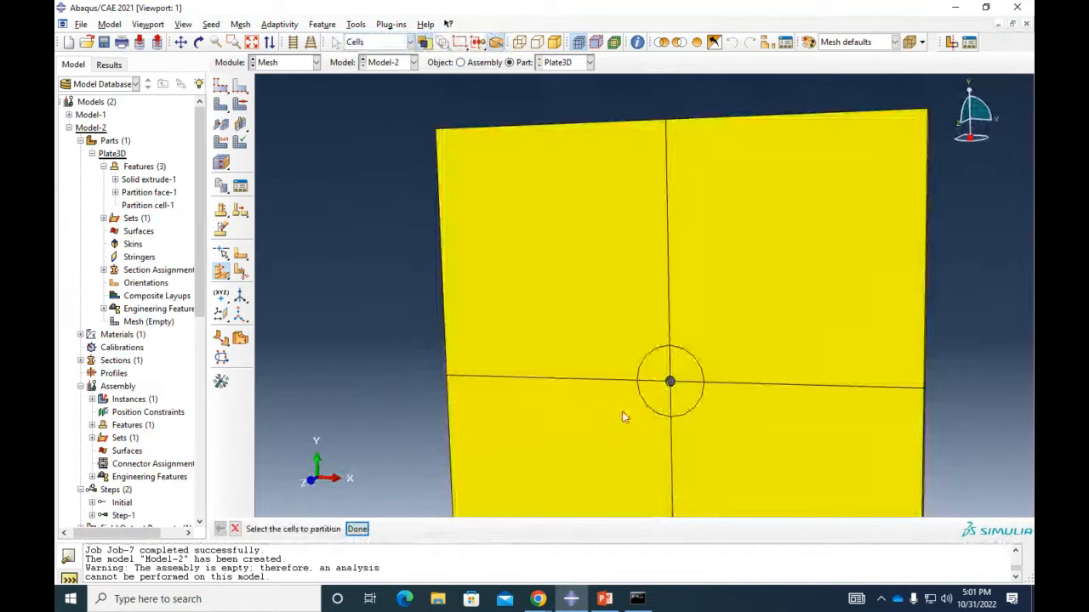
# Choose the upper-left quadrant cell for partitioning and set its circle arc to extrude along a direction
pyautogui.click(653, 356)
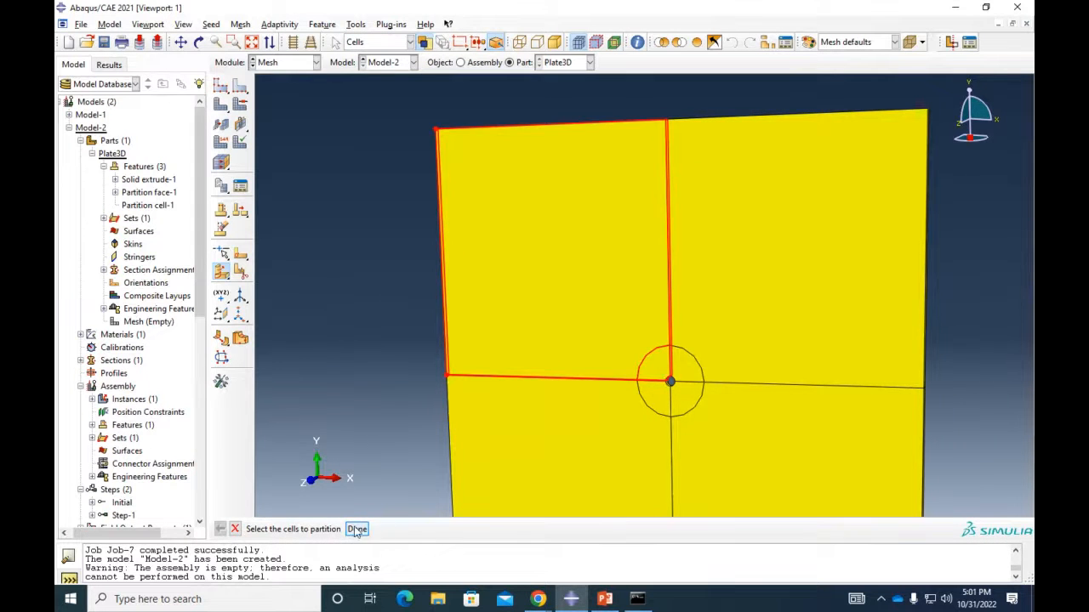
pyautogui.middleClick(685, 377)
pyautogui.scroll(-1, 685, 377)
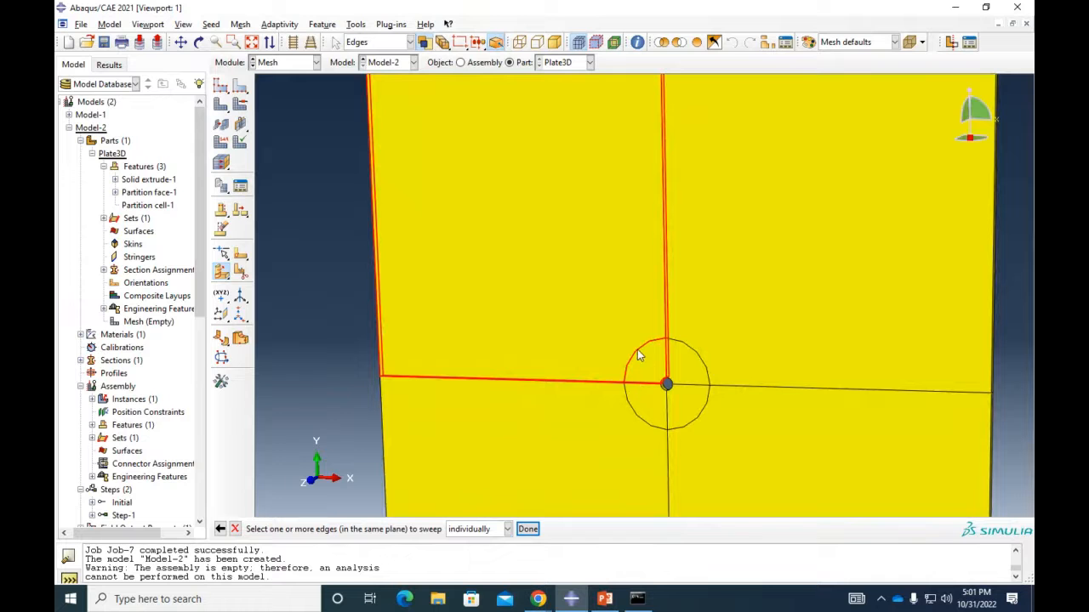
pyautogui.click(527, 529)
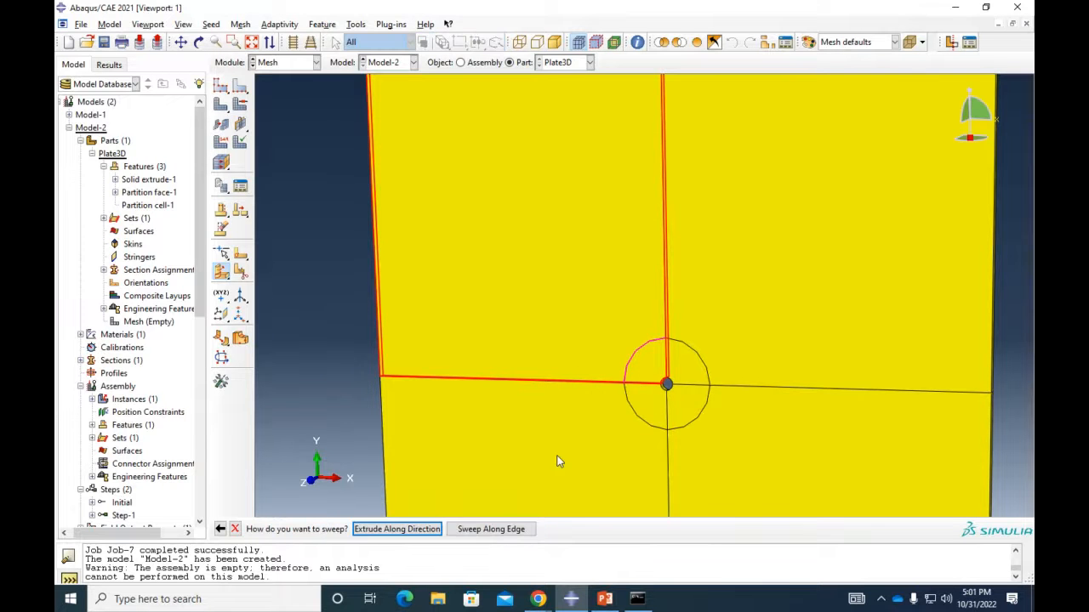
pyautogui.scroll(1, 556, 459)
pyautogui.click(430, 530)
# Use the short thickness edge at the plate's upper-left corner as extrude direction, create the partition and return to the front view
pyautogui.keyDown('ctrl'); pyautogui.keyDown('alt'); pyautogui.moveTo(552, 309); pyautogui.dragTo(740, 365); pyautogui.keyUp('alt'); pyautogui.keyUp('ctrl')
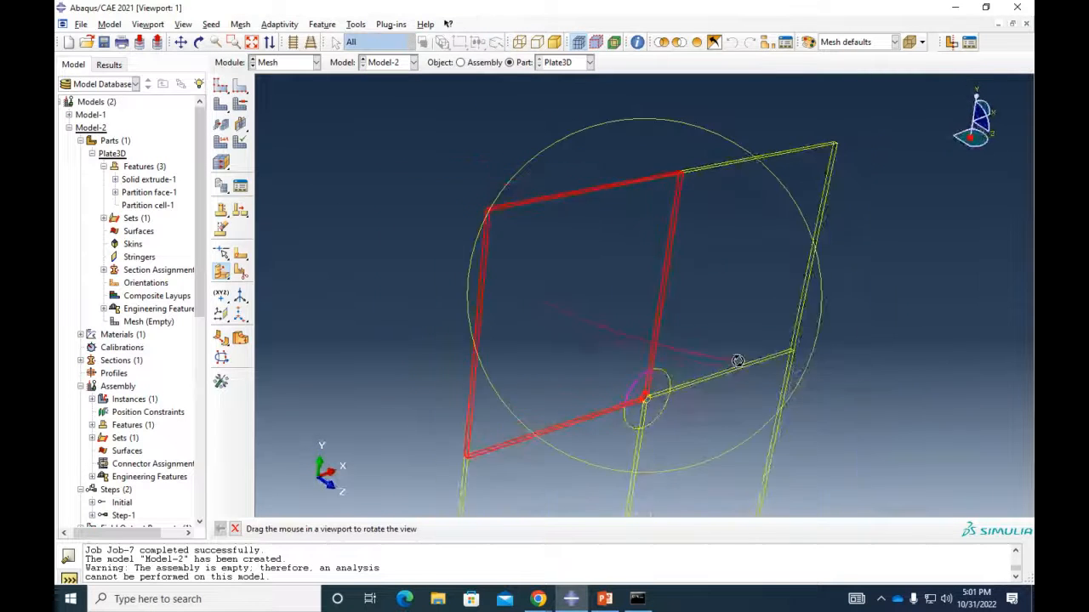
pyautogui.scroll(-3, 454, 234)
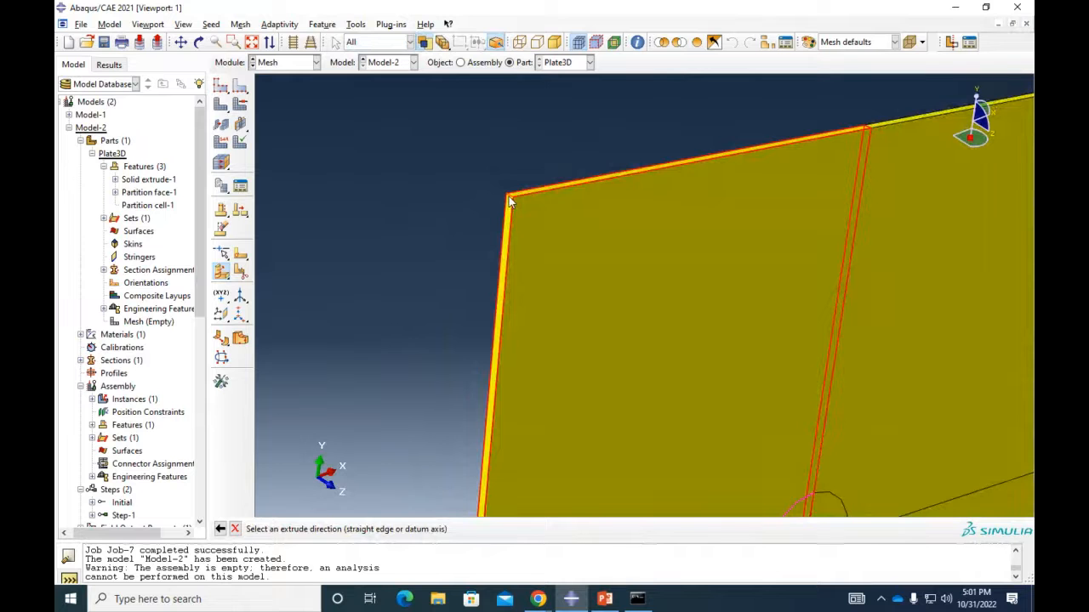
pyautogui.click(508, 197)
pyautogui.click(385, 529)
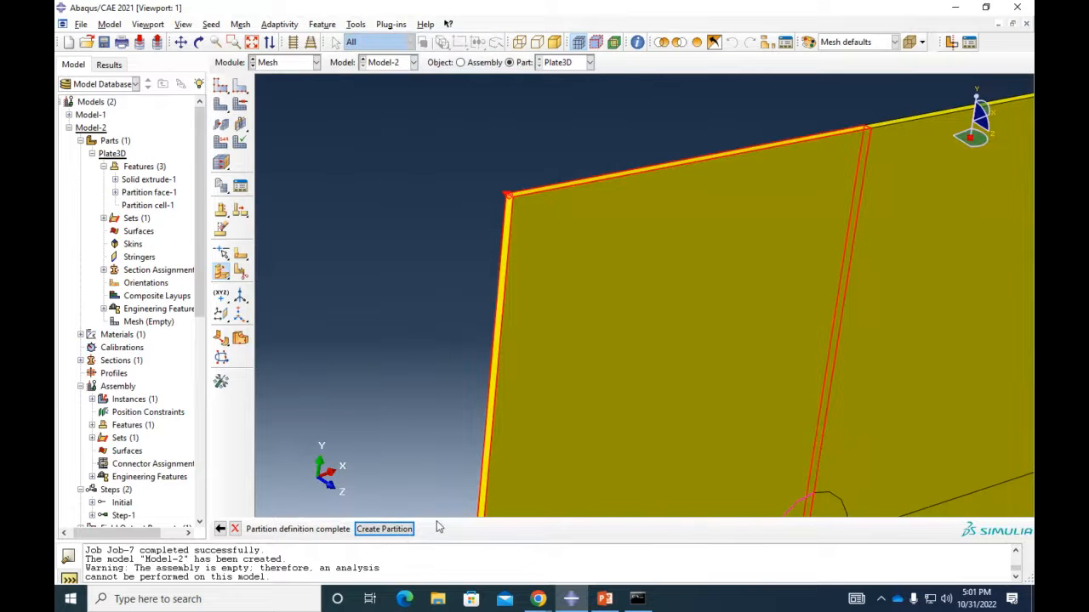
pyautogui.click(384, 529)
pyautogui.moveTo(651, 428)
pyautogui.keyDown('ctrl'); pyautogui.keyDown('alt'); pyautogui.mouseDown()
pyautogui.moveTo(746, 445)
pyautogui.moveTo(766, 425)
pyautogui.mouseUp(); pyautogui.keyUp('alt'); pyautogui.keyUp('ctrl')
pyautogui.moveTo(885, 185)
pyautogui.keyDown('ctrl'); pyautogui.keyDown('alt'); pyautogui.mouseDown()
pyautogui.moveTo(846, 146)
pyautogui.moveTo(862, 187)
pyautogui.moveTo(808, 179)
pyautogui.moveTo(799, 194)
pyautogui.mouseUp(); pyautogui.keyUp('alt'); pyautogui.keyUp('ctrl')
pyautogui.click(950, 126)
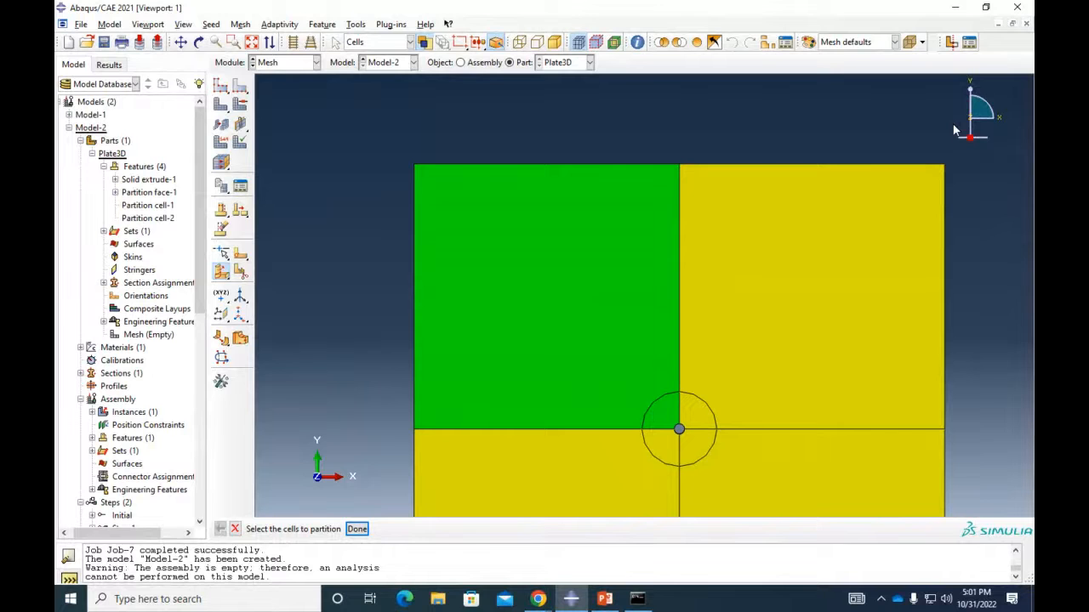
# Choose the upper-right quadrant cell for partitioning and set its circle arc to extrude along a direction
pyautogui.keyDown('ctrl'); pyautogui.keyDown('alt'); pyautogui.moveTo(792, 313); pyautogui.dragTo(758, 236, button='middle'); pyautogui.keyUp('alt'); pyautogui.keyUp('ctrl')
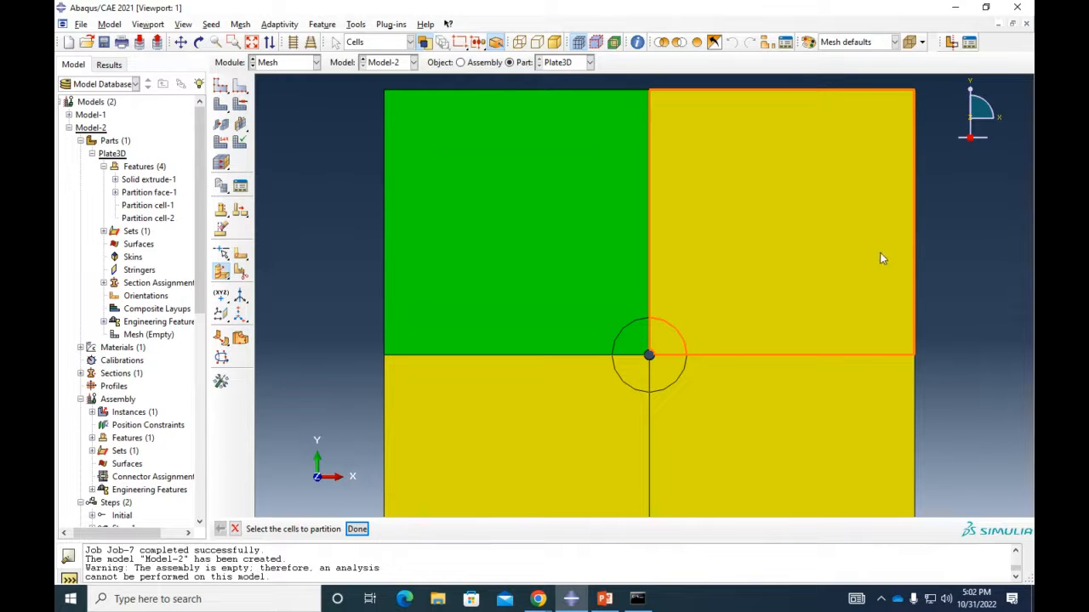
pyautogui.click(851, 339)
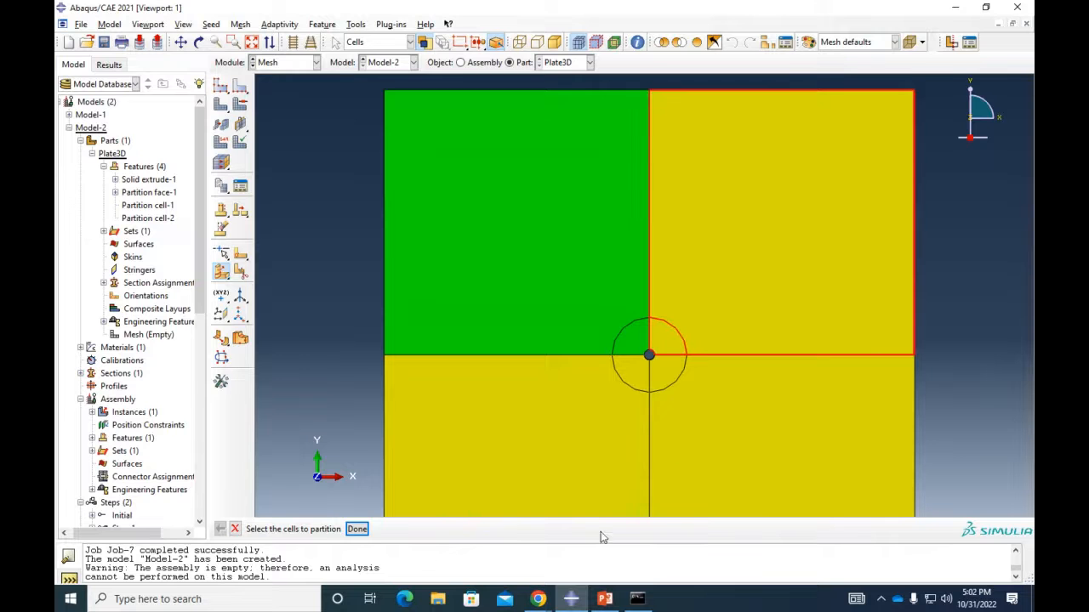
pyautogui.click(357, 529)
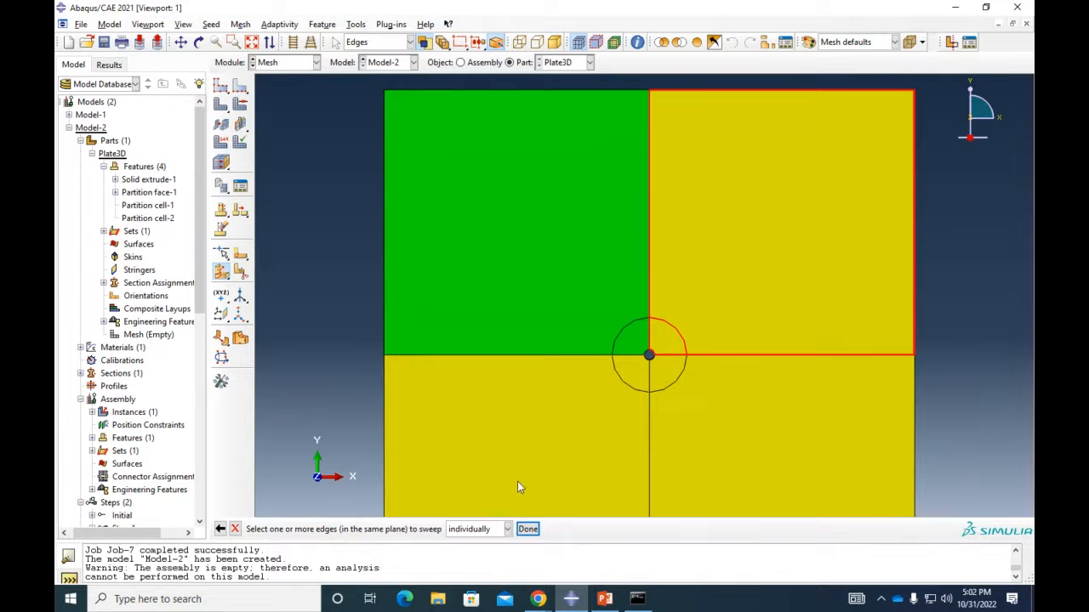
pyautogui.click(527, 529)
pyautogui.keyDown('ctrl'); pyautogui.keyDown('alt'); pyautogui.moveTo(849, 258); pyautogui.dragTo(499, 372); pyautogui.keyUp('alt'); pyautogui.keyUp('ctrl')
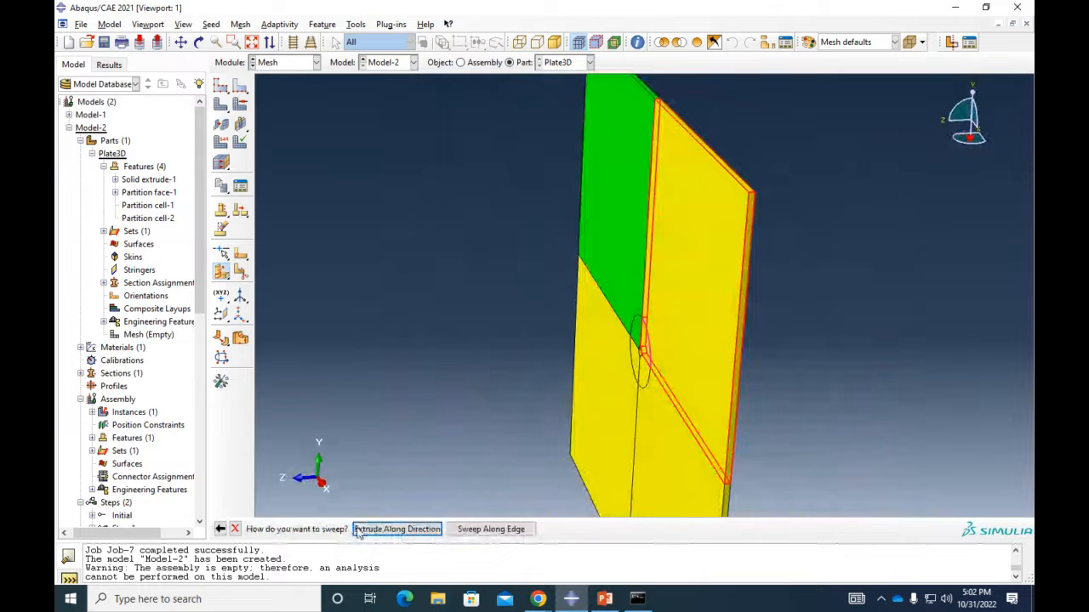
pyautogui.click(397, 529)
# Define the extrude direction with the short thickness edge at the plate's upper-right corner and create the cell partition
pyautogui.click(752, 197)
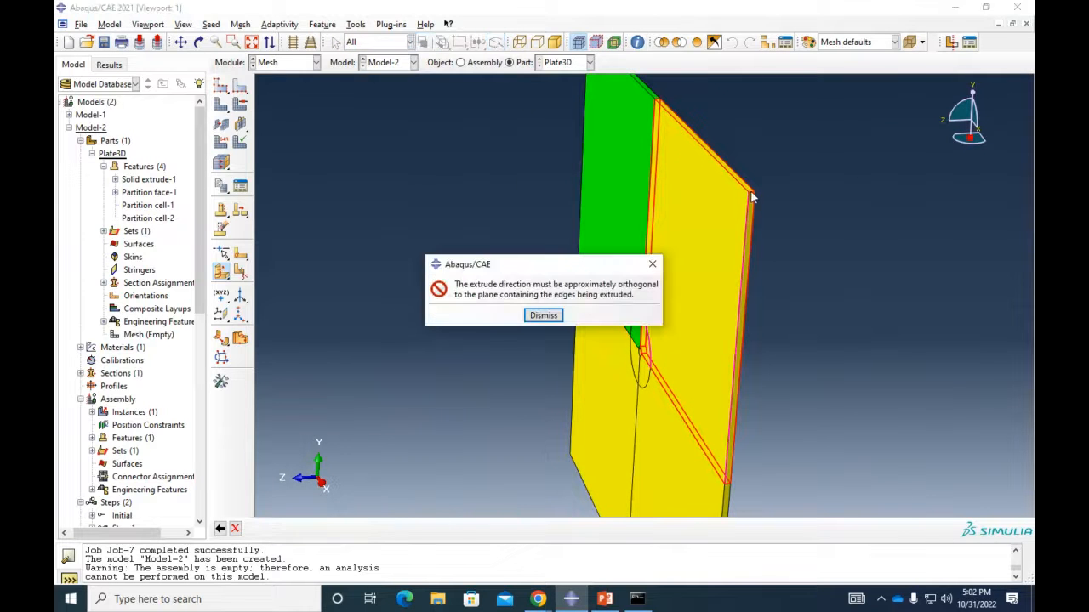
pyautogui.click(542, 316)
pyautogui.scroll(3, 765, 223)
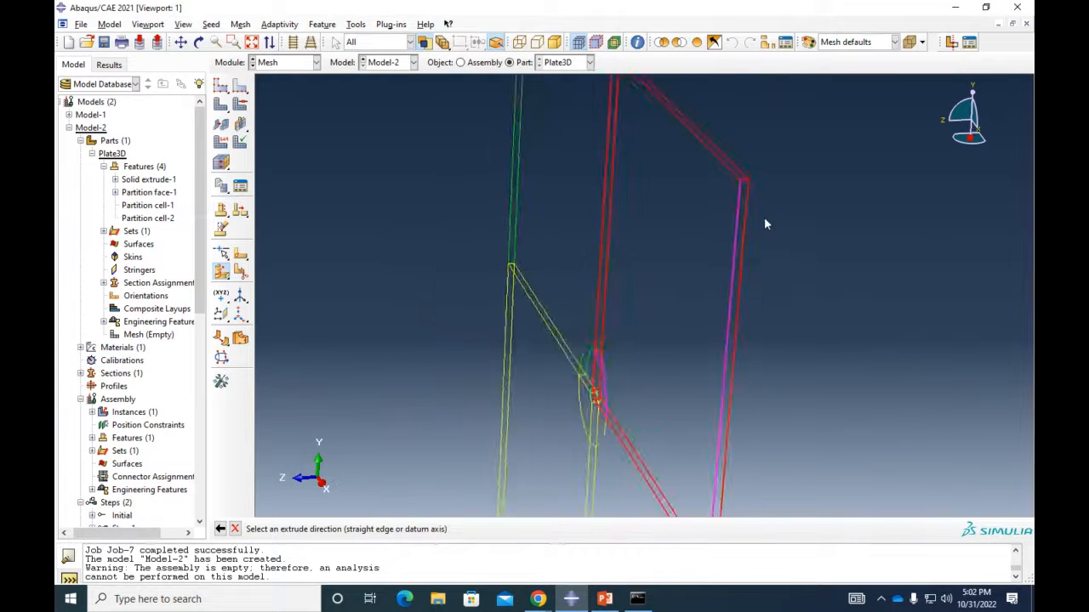
pyautogui.click(745, 180)
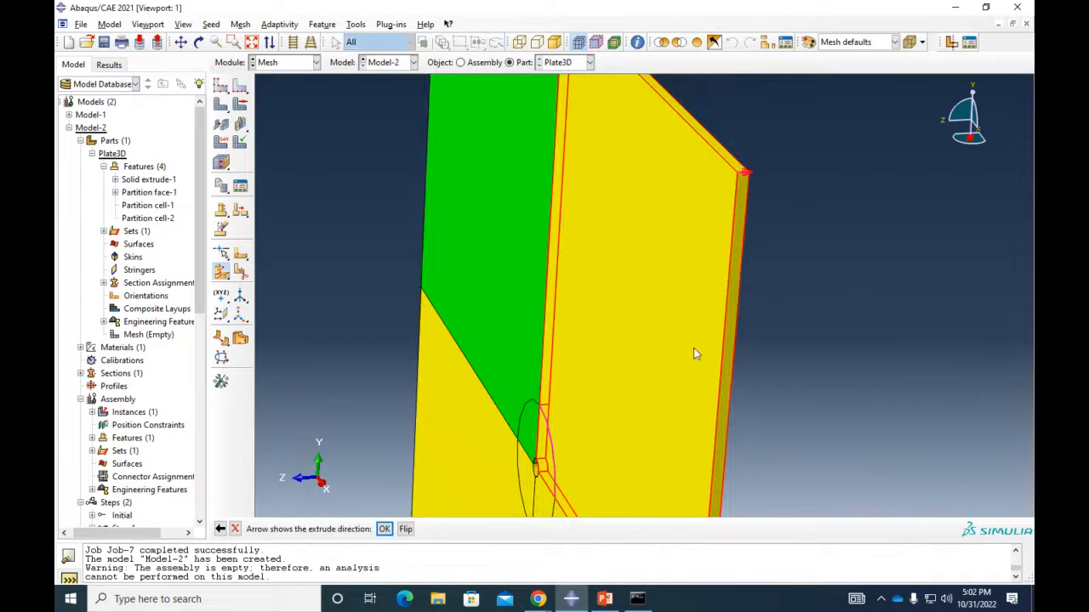
pyautogui.click(385, 529)
pyautogui.click(398, 529)
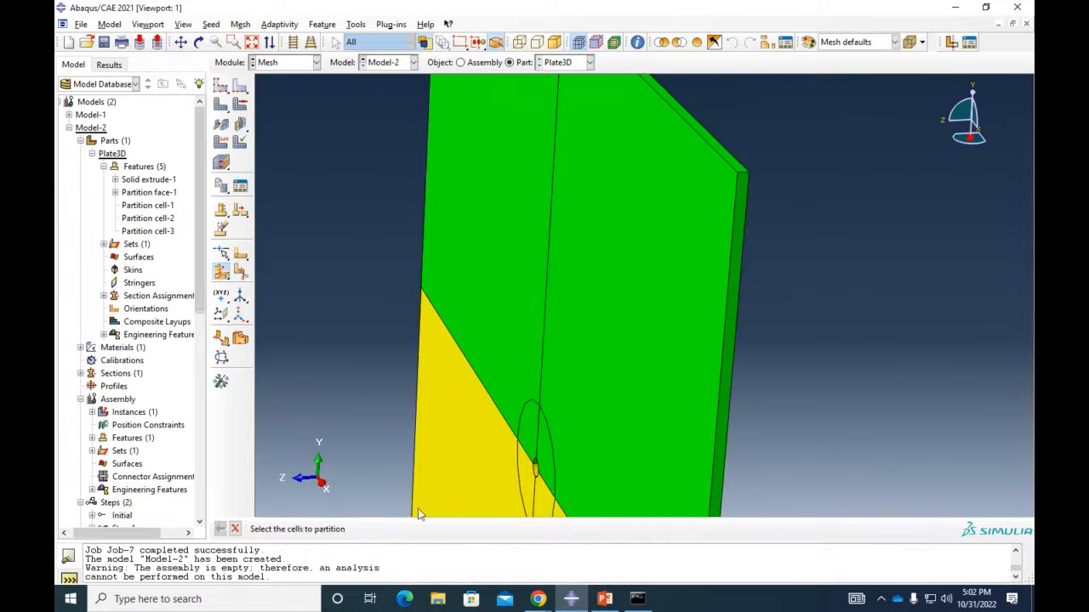
# Choose the lower-left quadrant cell for partitioning and its circle arc as the edge to extrude
pyautogui.scroll(-2, 631, 442)
pyautogui.keyDown('ctrl'); pyautogui.keyDown('alt'); pyautogui.moveTo(631, 442); pyautogui.dragTo(708, 350); pyautogui.keyUp('alt'); pyautogui.keyUp('ctrl')
pyautogui.keyDown('ctrl'); pyautogui.keyDown('alt'); pyautogui.moveTo(642, 399); pyautogui.dragTo(636, 318, button='middle'); pyautogui.keyUp('alt'); pyautogui.keyUp('ctrl')
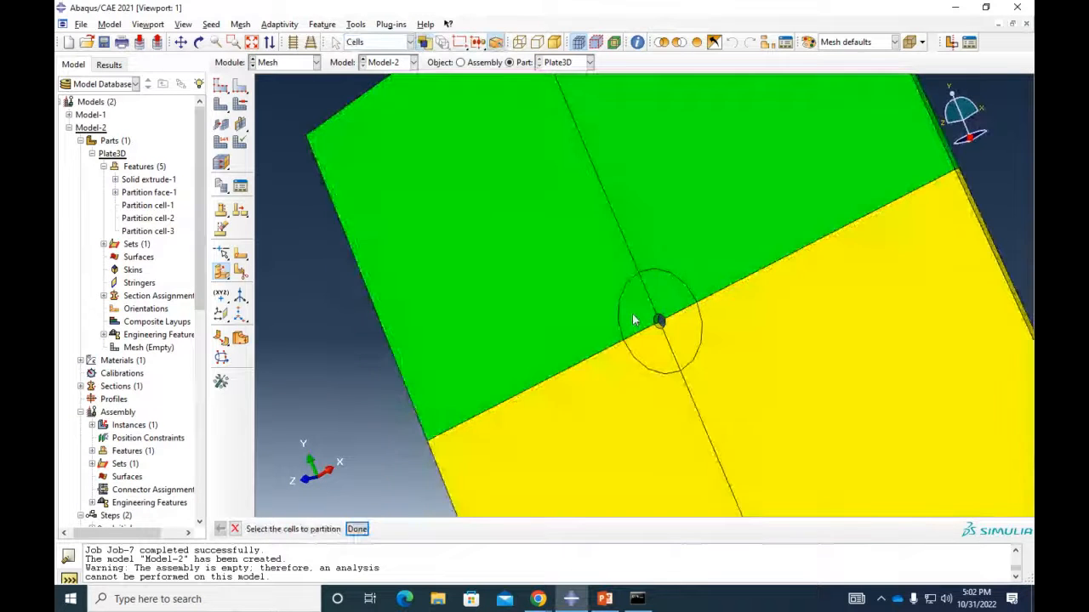
pyautogui.click(622, 473)
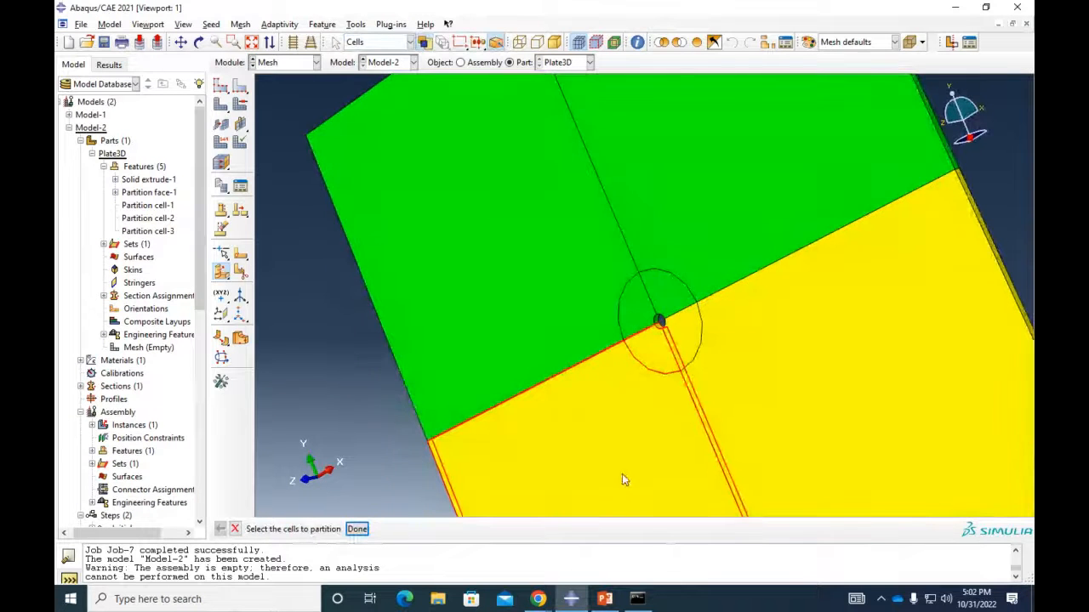
pyautogui.click(357, 529)
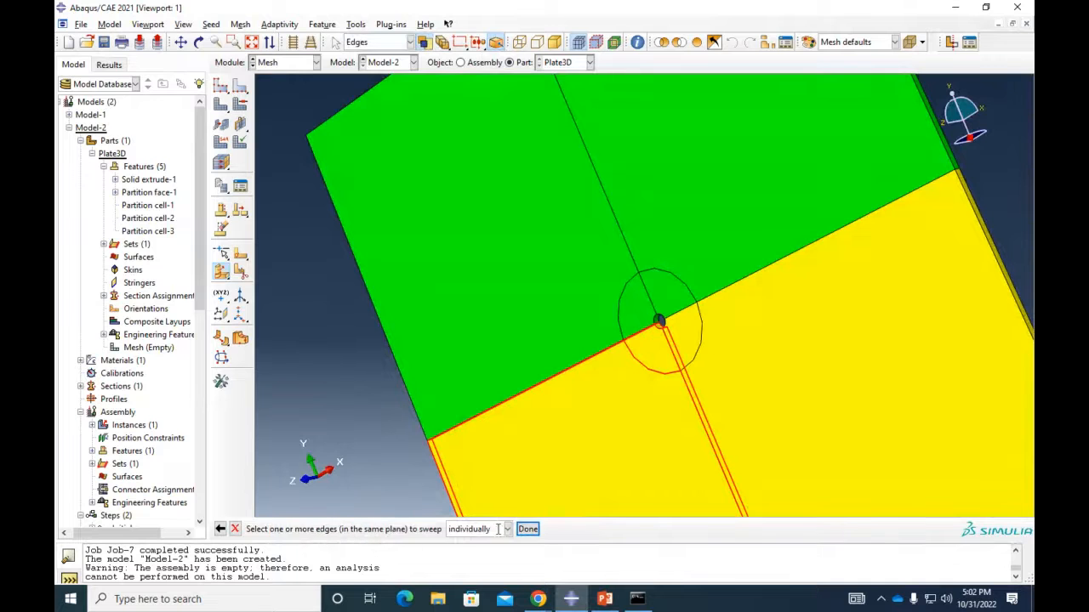
pyautogui.click(657, 370)
pyautogui.click(527, 530)
# Extrude the lower-left arc along the direction of the plate's short corner thickness edge and create the cell partition
pyautogui.keyDown('ctrl'); pyautogui.keyDown('alt'); pyautogui.moveTo(745, 285); pyautogui.dragTo(626, 367); pyautogui.keyUp('alt'); pyautogui.keyUp('ctrl')
pyautogui.middleClick(670, 248)
pyautogui.scroll(2, 670, 245)
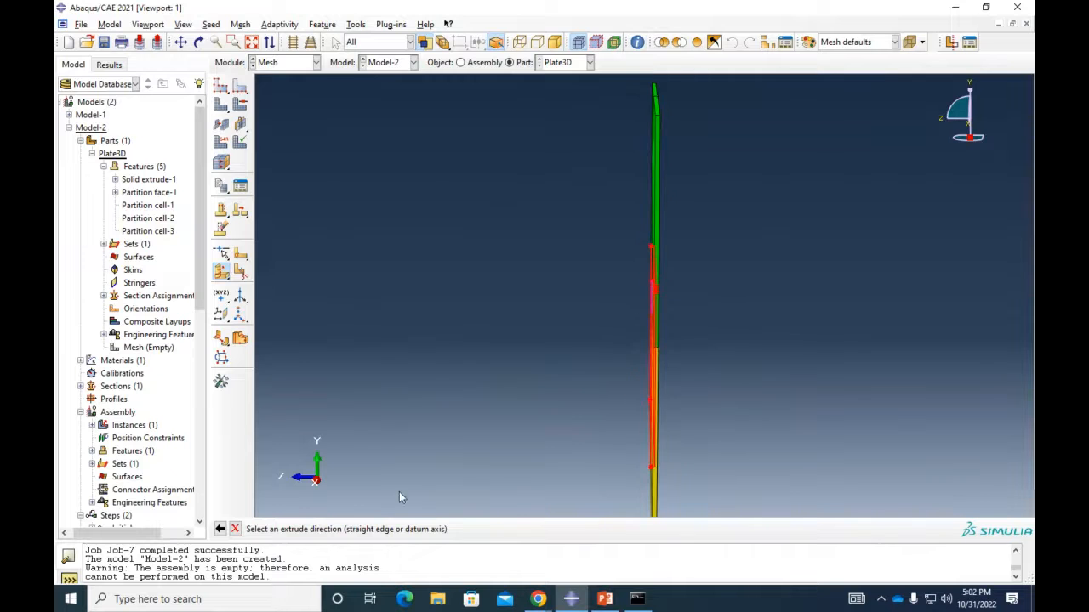
pyautogui.click(220, 529)
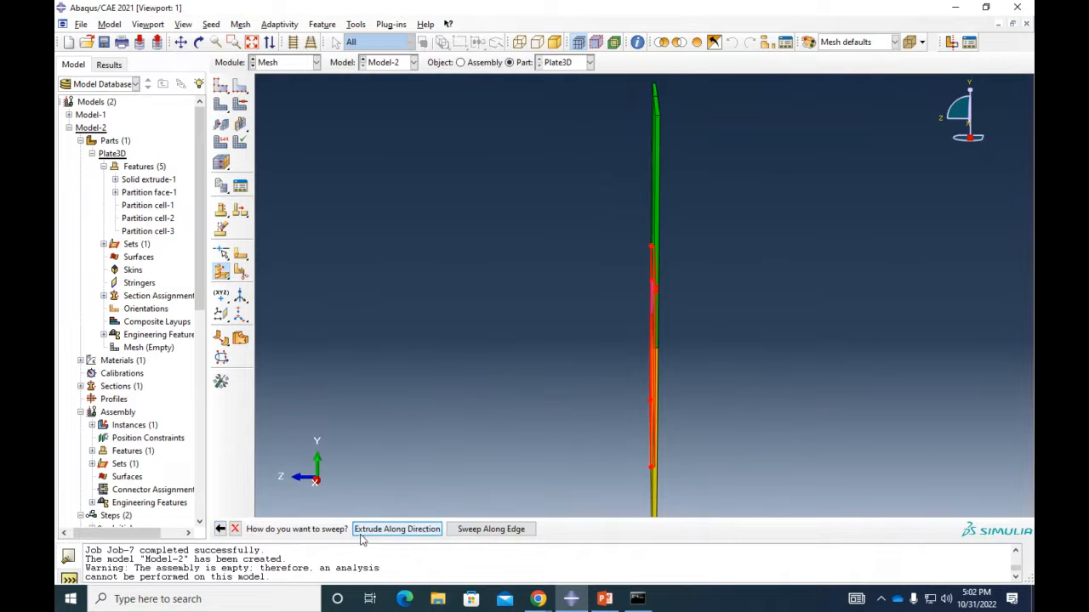
pyautogui.click(396, 529)
pyautogui.keyDown('ctrl'); pyautogui.keyDown('alt'); pyautogui.moveTo(659, 220); pyautogui.dragTo(715, 221); pyautogui.keyUp('alt'); pyautogui.keyUp('ctrl')
pyautogui.scroll(-4, 781, 140)
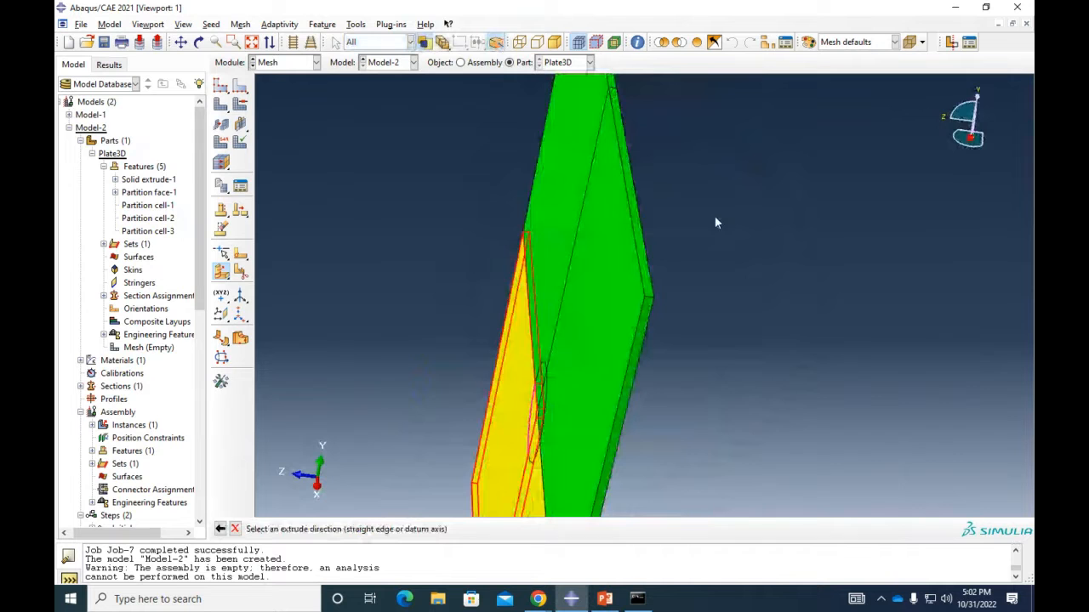
pyautogui.click(649, 302)
pyautogui.click(384, 529)
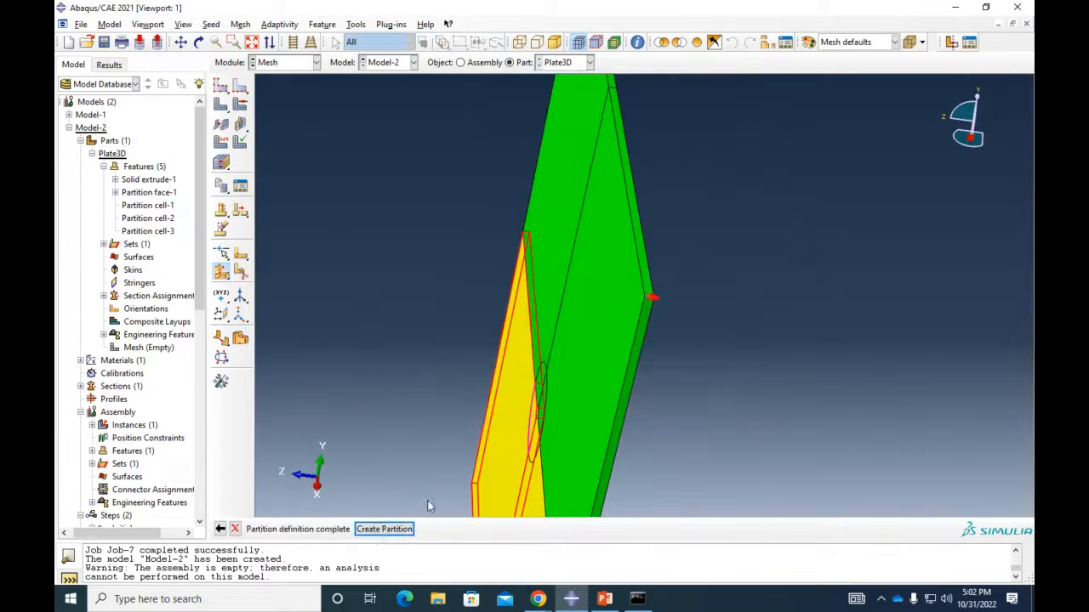
pyautogui.click(405, 530)
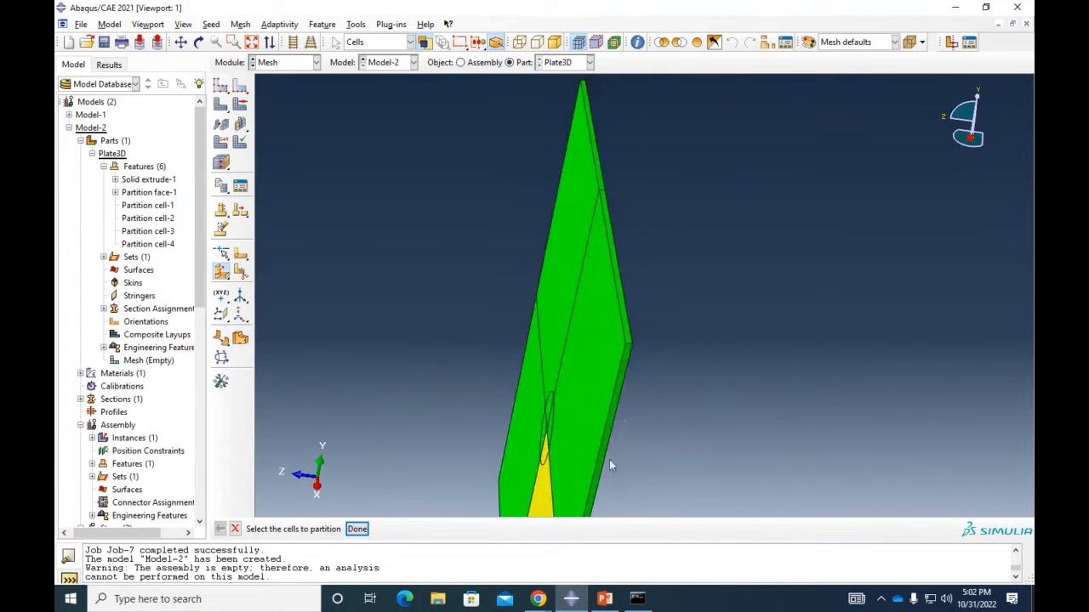
# Choose the lower-right quadrant cell for partitioning and its circle arc as the edge to extrude along a direction
pyautogui.click(950, 122)
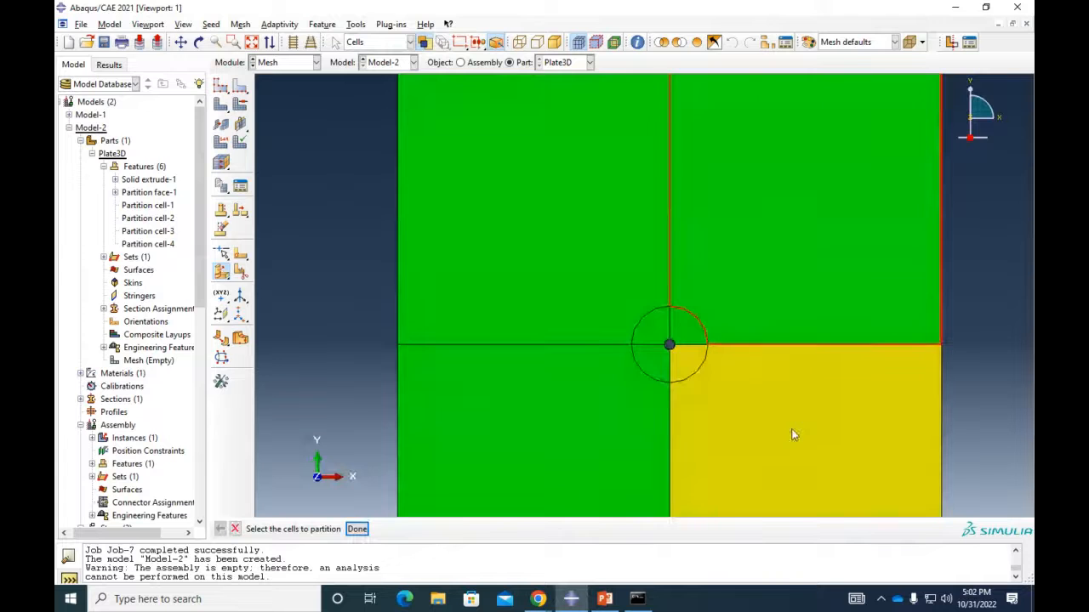
pyautogui.click(357, 529)
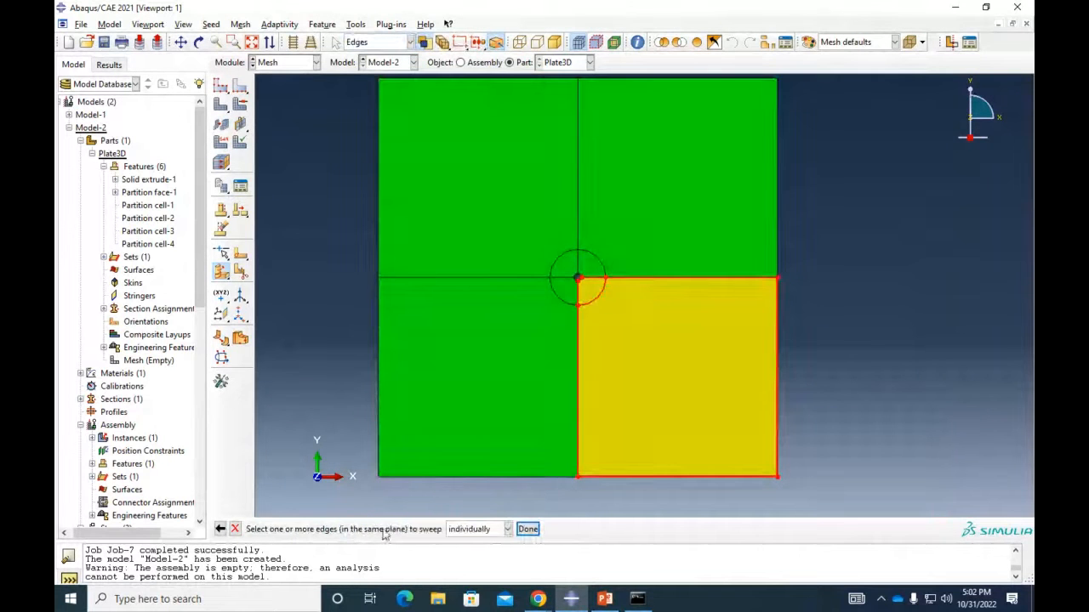
pyautogui.click(523, 529)
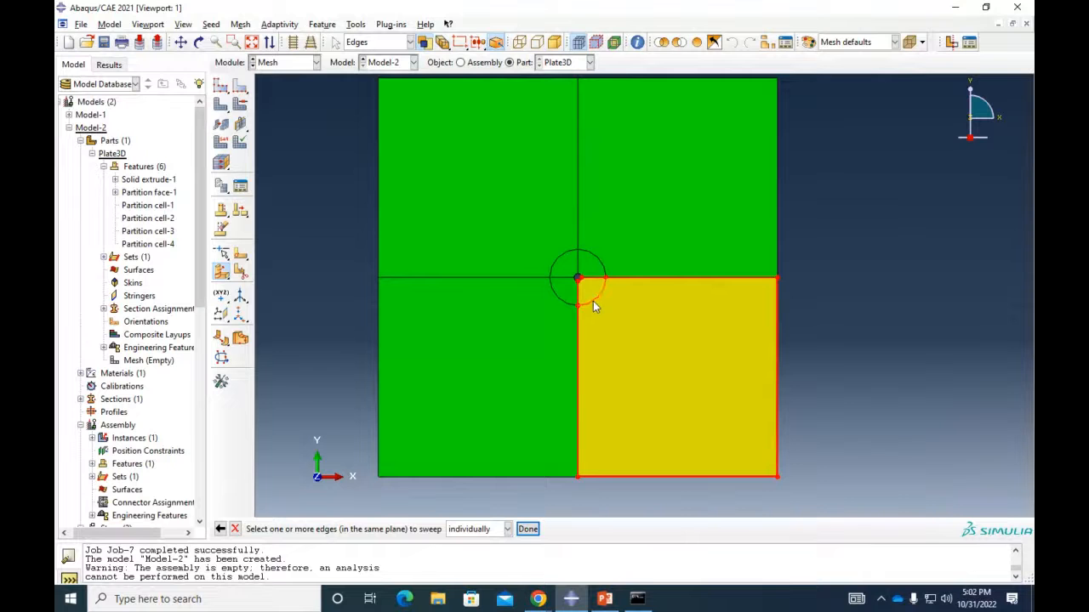
pyautogui.click(592, 301)
pyautogui.click(528, 529)
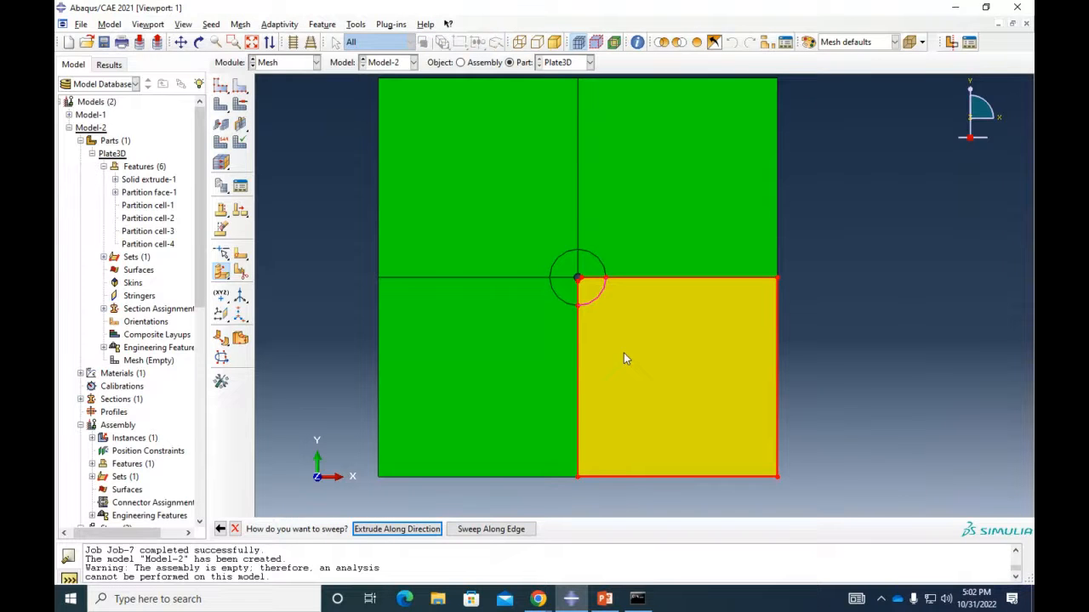
pyautogui.click(397, 529)
# Define the extrude direction with the short thickness edge at the plate's upper-right corner and create the lower-right cell partition
pyautogui.keyDown('ctrl'); pyautogui.keyDown('alt'); pyautogui.moveTo(627, 280); pyautogui.dragTo(678, 182); pyautogui.keyUp('alt'); pyautogui.keyUp('ctrl')
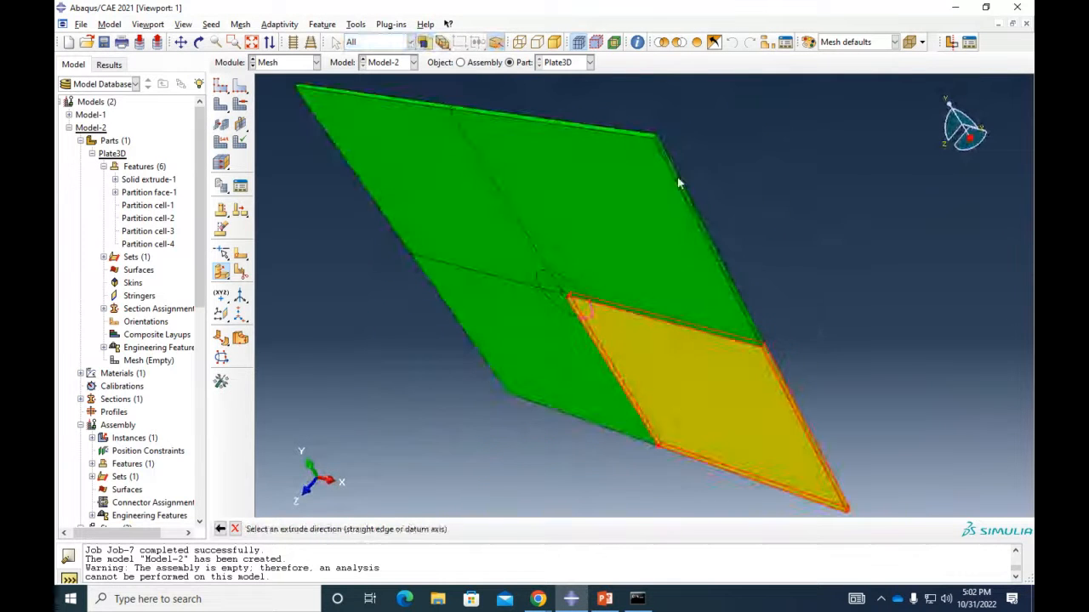
pyautogui.scroll(5, 655, 137)
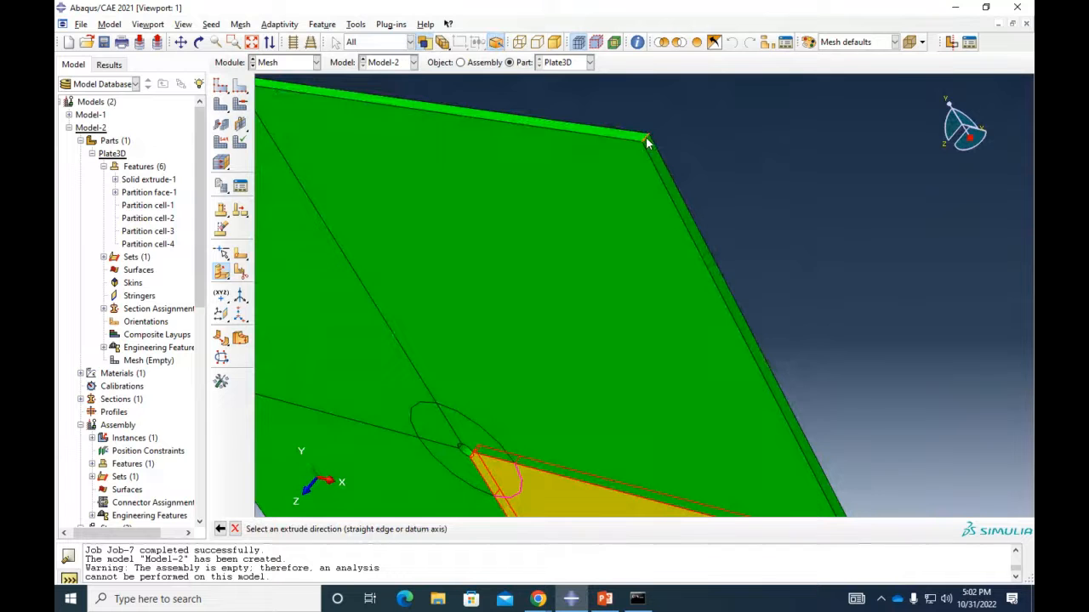
pyautogui.click(646, 141)
pyautogui.click(384, 530)
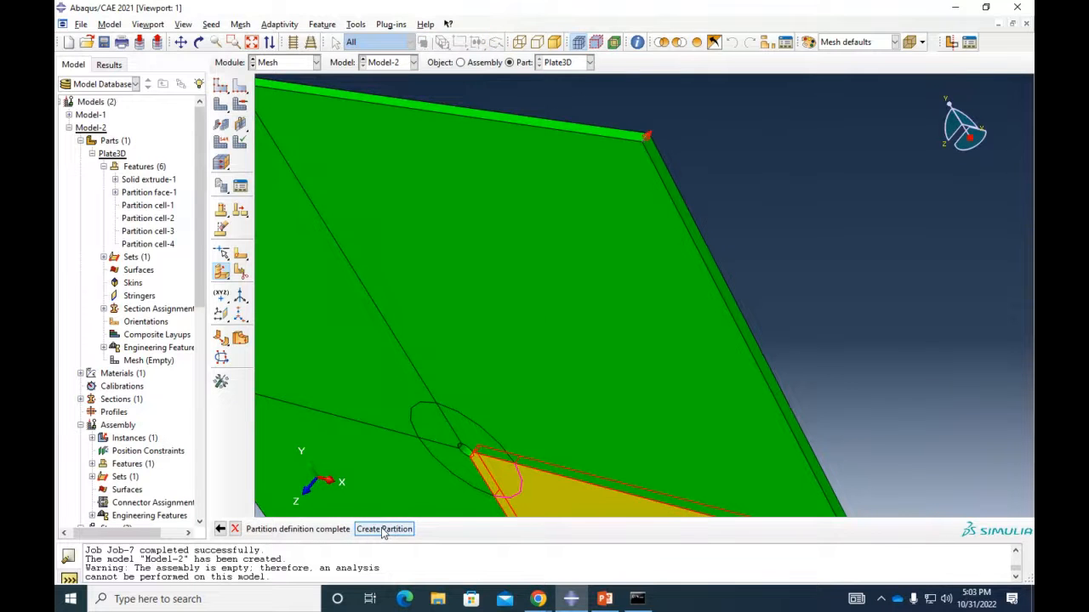
pyautogui.click(384, 527)
# Assign global seeds to the whole partitioned plate with curvature control on and minimum size by a 0.1 fraction of global size
pyautogui.scroll(-2, 552, 414)
pyautogui.click(941, 145)
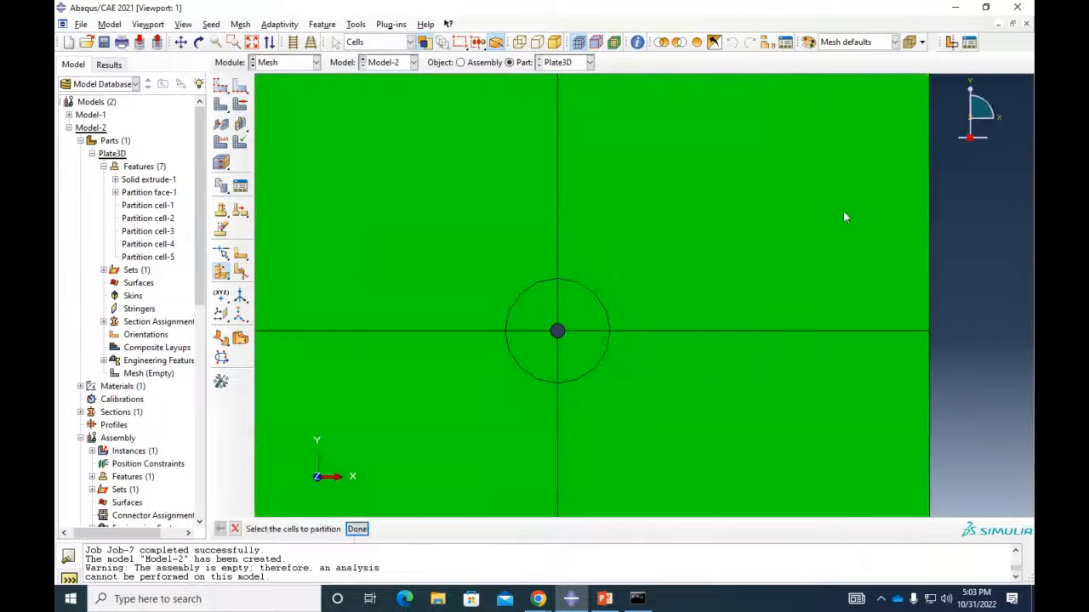
pyautogui.scroll(-5, 614, 304)
pyautogui.keyDown('ctrl'); pyautogui.keyDown('alt'); pyautogui.moveTo(768, 297); pyautogui.dragTo(502, 326); pyautogui.keyUp('alt'); pyautogui.keyUp('ctrl')
pyautogui.keyDown('ctrl'); pyautogui.keyDown('alt'); pyautogui.moveTo(610, 321); pyautogui.dragTo(779, 321); pyautogui.keyUp('alt'); pyautogui.keyUp('ctrl')
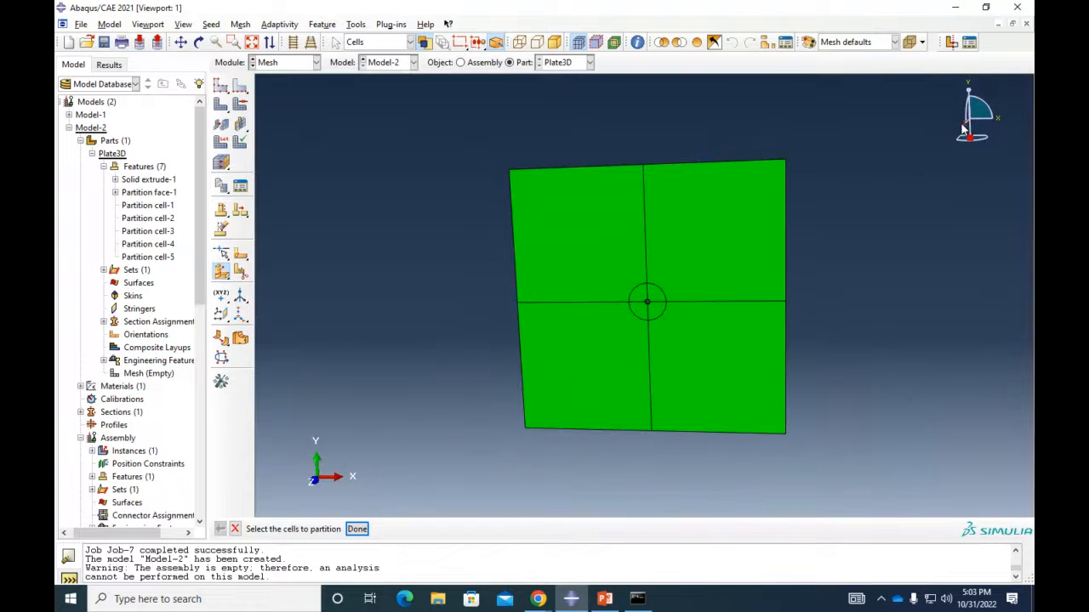
pyautogui.click(963, 129)
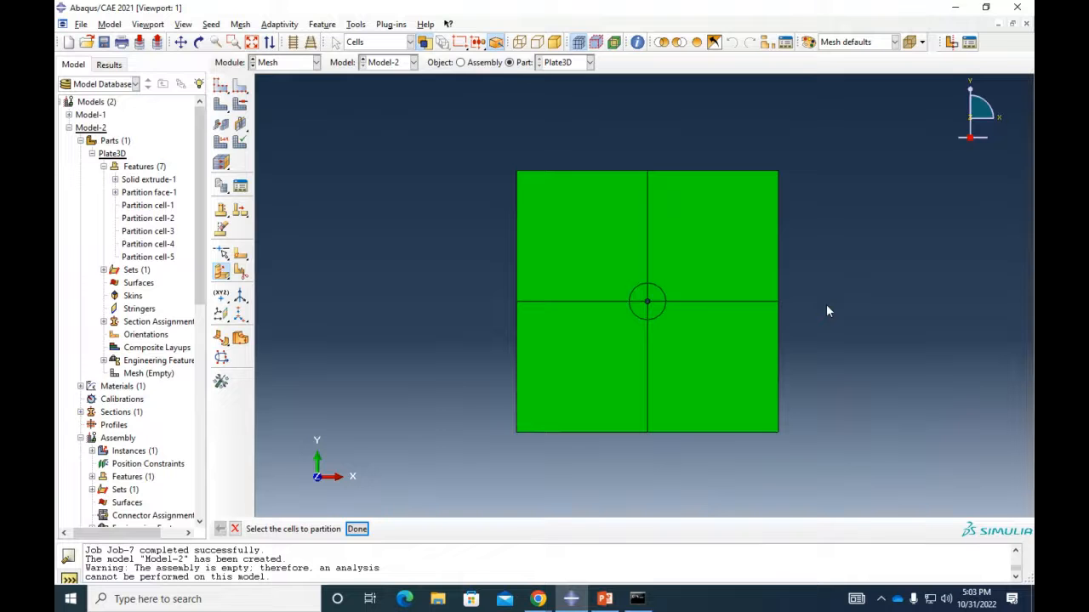
pyautogui.click(220, 85)
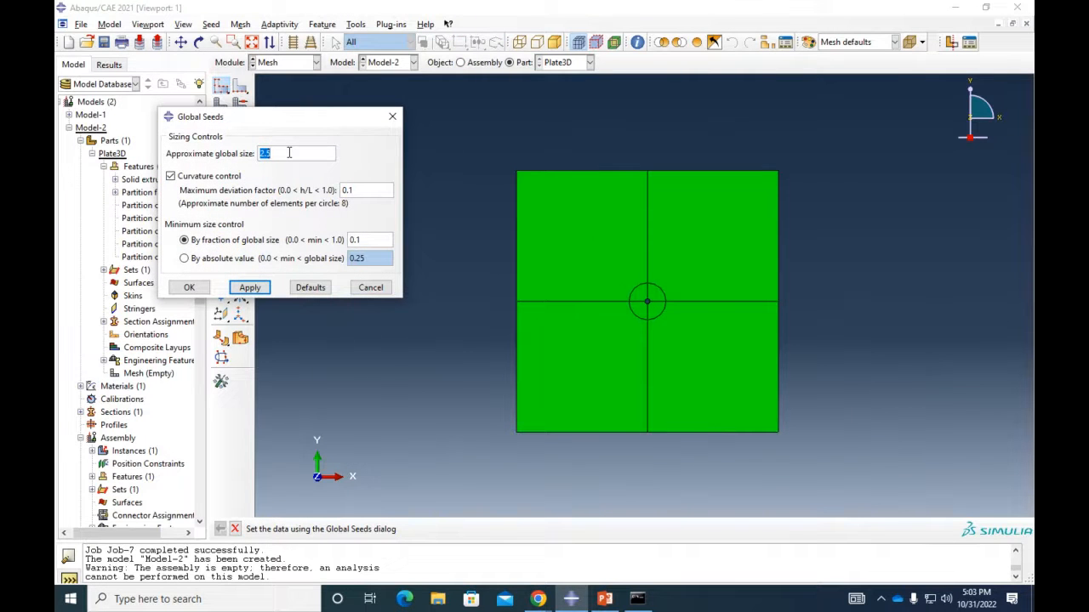
pyautogui.click(189, 288)
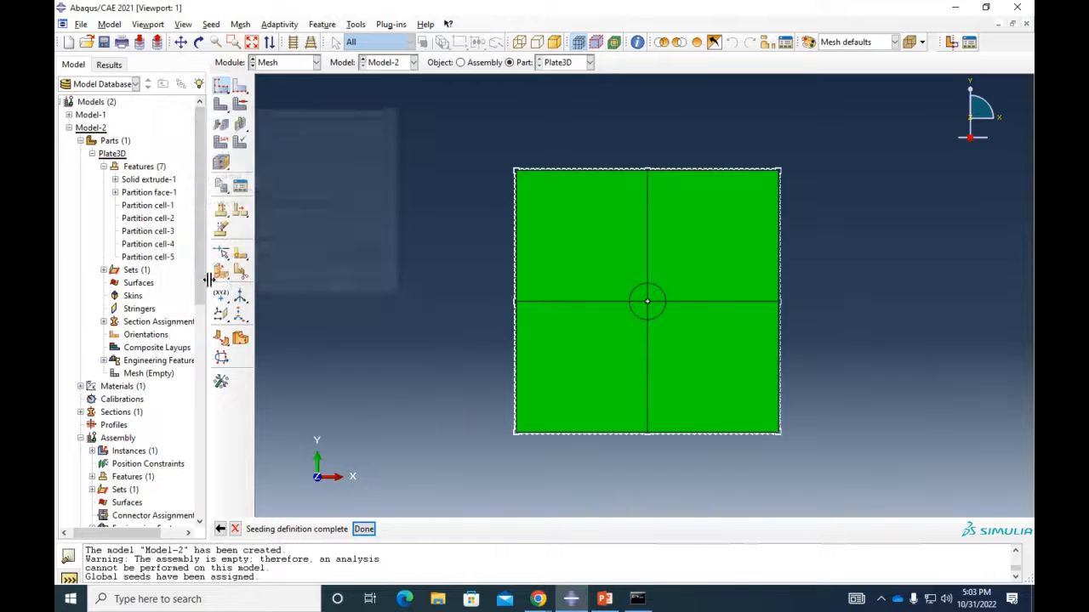
# Assign local seeds by number, without bias, to all edges of the circular region around the hole
pyautogui.click(240, 85)
pyautogui.scroll(5, 732, 319)
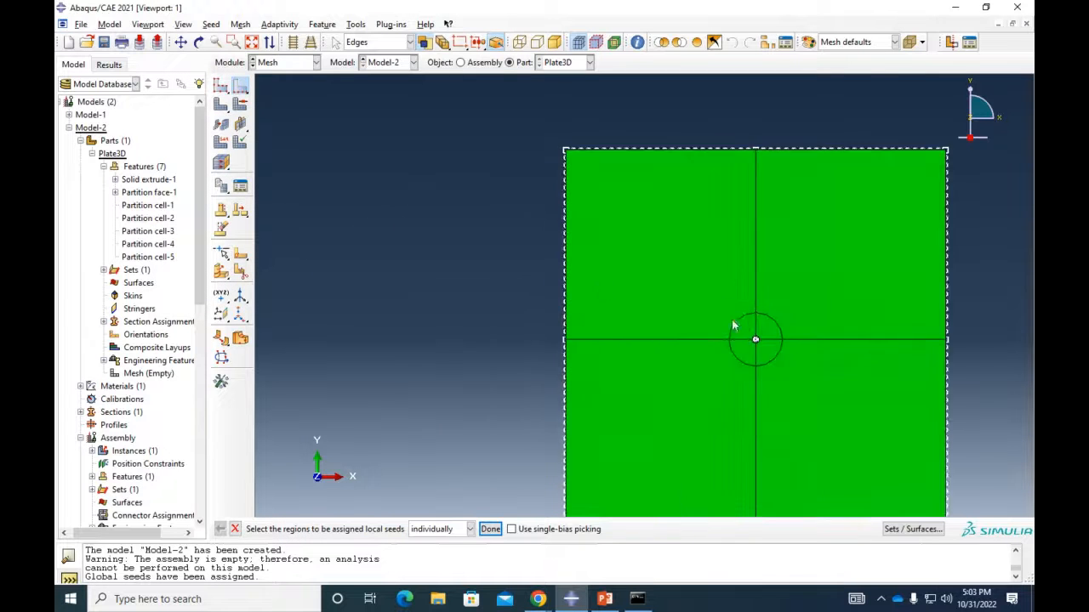
pyautogui.keyDown('ctrl'); pyautogui.keyDown('alt'); pyautogui.moveTo(794, 392); pyautogui.dragTo(640, 321, button='middle'); pyautogui.keyUp('alt'); pyautogui.keyUp('ctrl')
pyautogui.scroll(3, 625, 308)
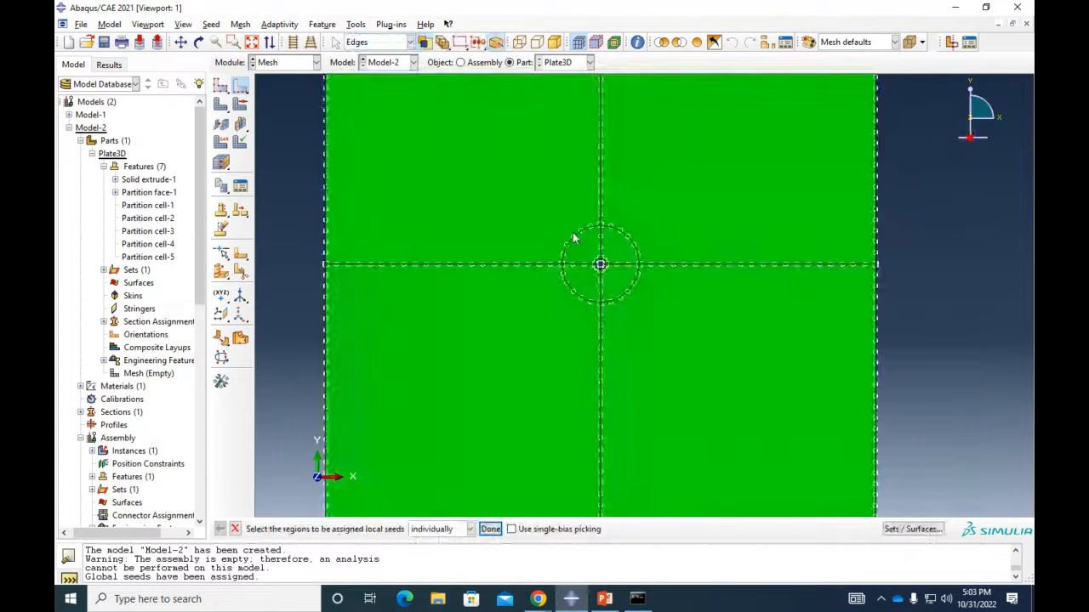
pyautogui.moveTo(562, 213)
pyautogui.mouseDown()
pyautogui.moveTo(595, 295)
pyautogui.moveTo(564, 206)
pyautogui.moveTo(566, 280)
pyautogui.moveTo(719, 350)
pyautogui.moveTo(792, 332)
pyautogui.moveTo(568, 329)
pyautogui.mouseUp()
pyautogui.scroll(3, 583, 257)
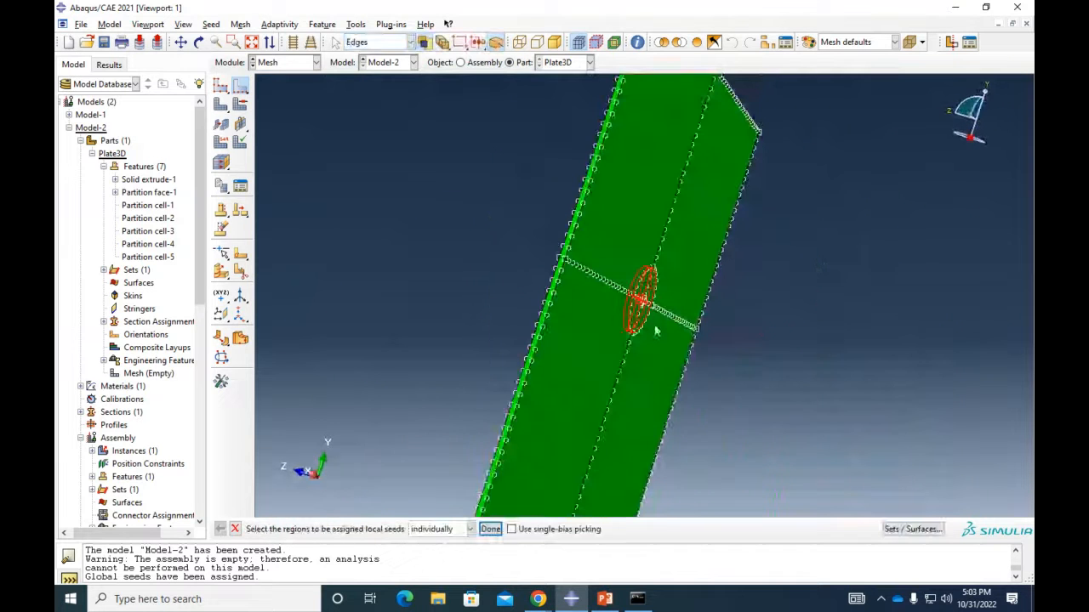
pyautogui.moveTo(657, 321)
pyautogui.keyDown('ctrl'); pyautogui.keyDown('alt'); pyautogui.mouseDown()
pyautogui.moveTo(680, 350)
pyautogui.moveTo(760, 348)
pyautogui.mouseUp(); pyautogui.keyUp('alt'); pyautogui.keyUp('ctrl')
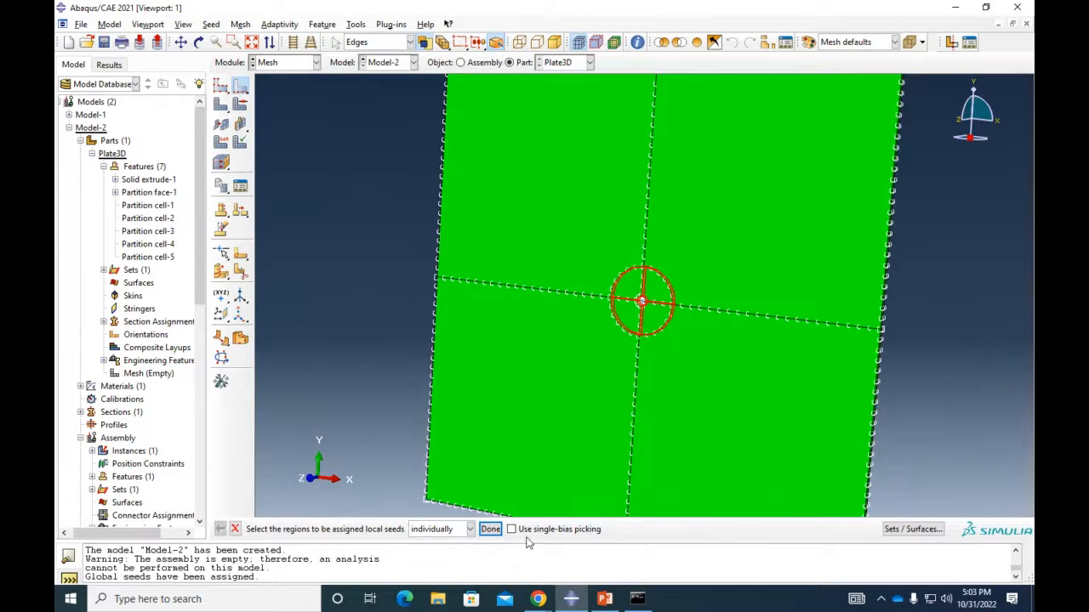
pyautogui.click(490, 529)
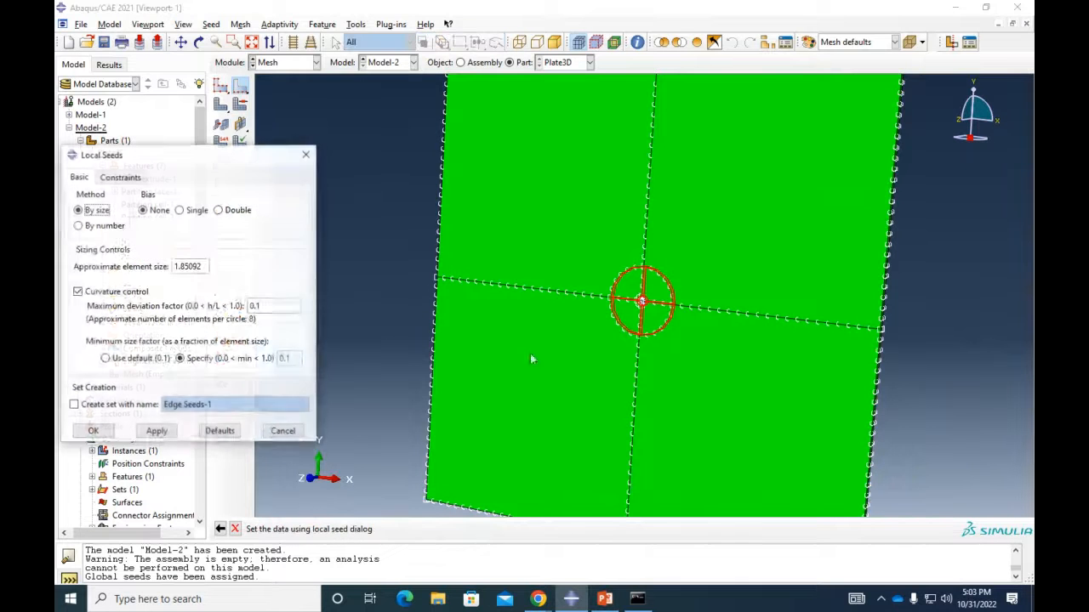
pyautogui.click(100, 226)
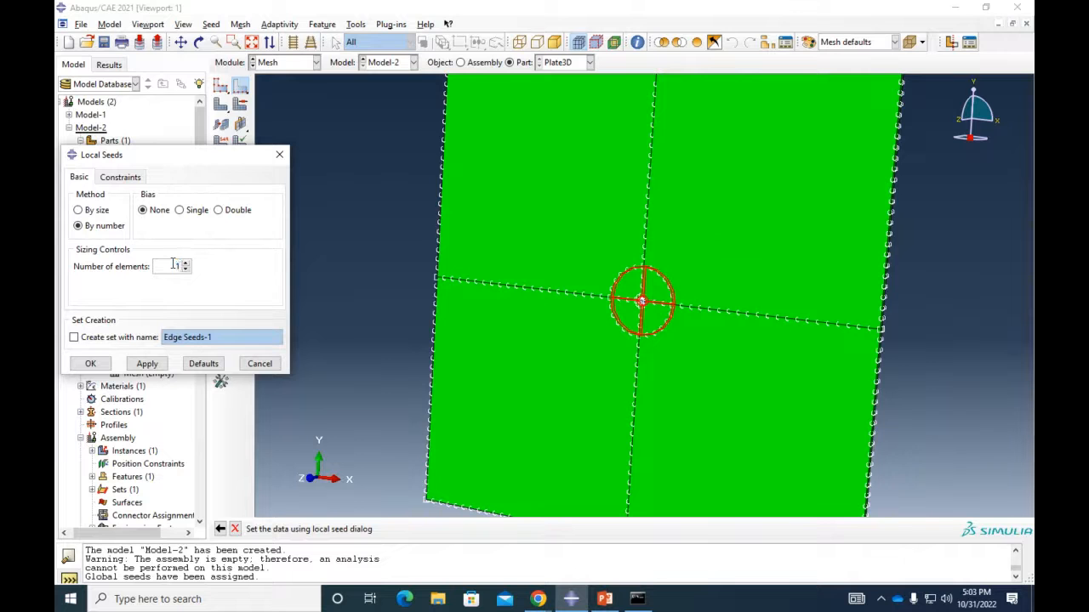
pyautogui.click(91, 363)
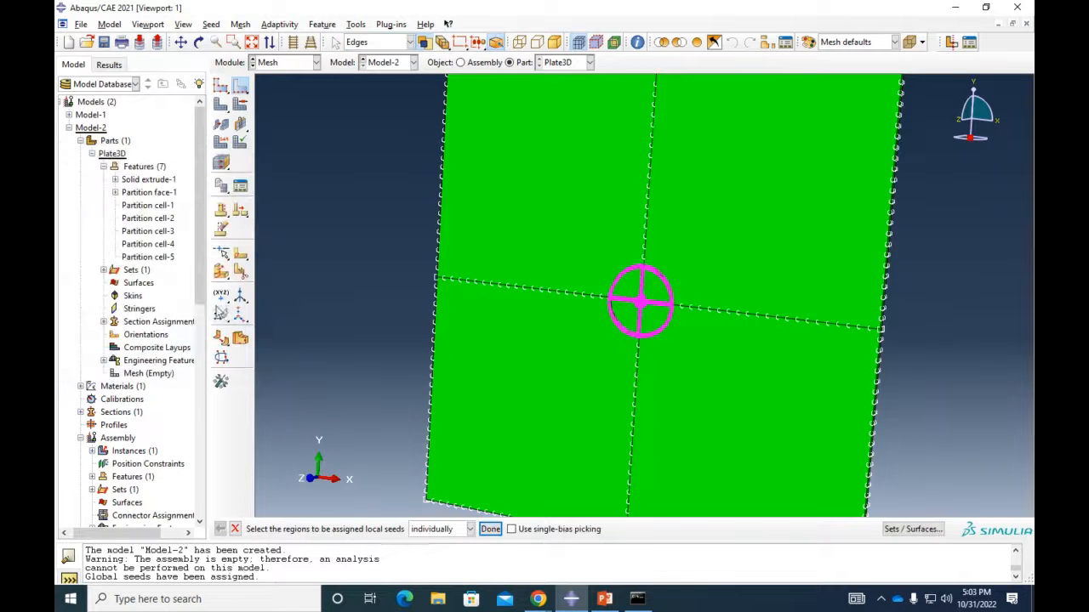
# Assign the Standard, linear 3D Stress hex element type with reduced integration (C3D8R) to all cells of the plate
pyautogui.scroll(-3, 372, 363)
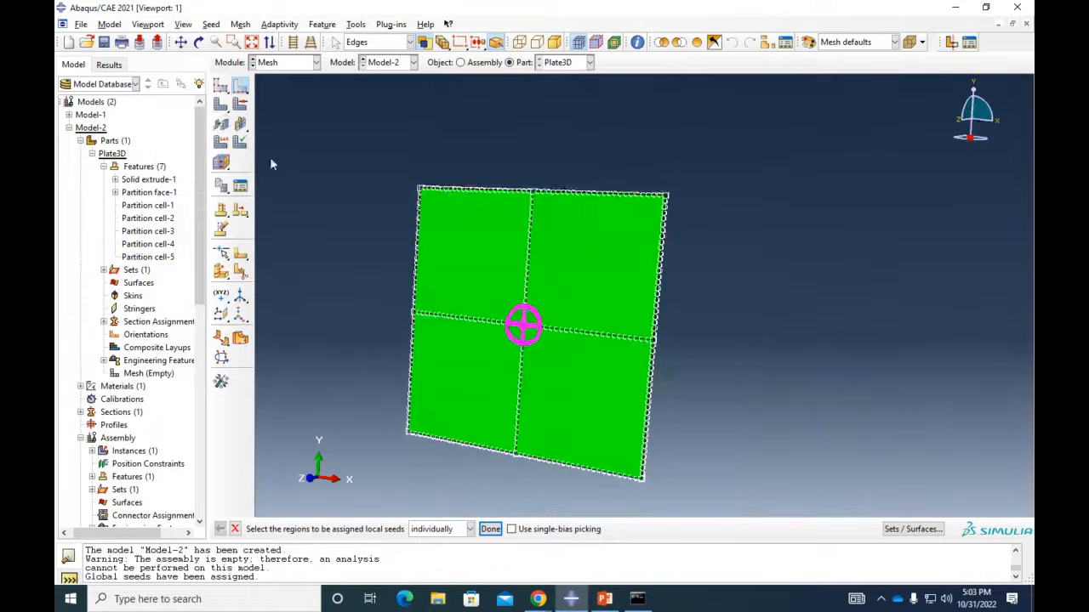
pyautogui.click(960, 120)
pyautogui.click(221, 142)
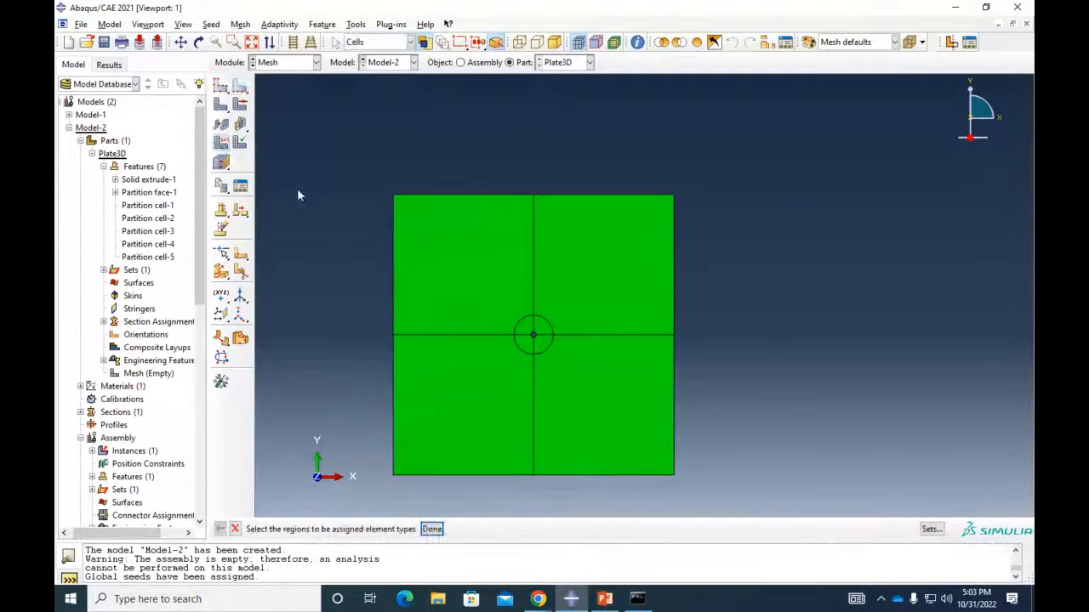
pyautogui.scroll(-2, 297, 188)
pyautogui.moveTo(296, 175); pyautogui.dragTo(753, 513)
pyautogui.click(423, 531)
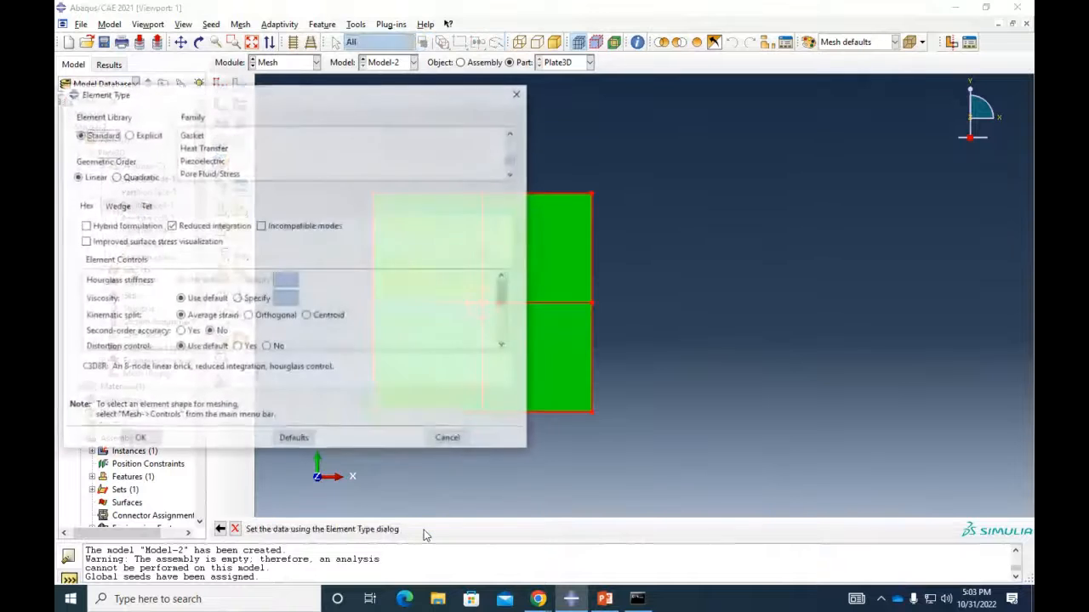
pyautogui.scroll(5, 436, 177)
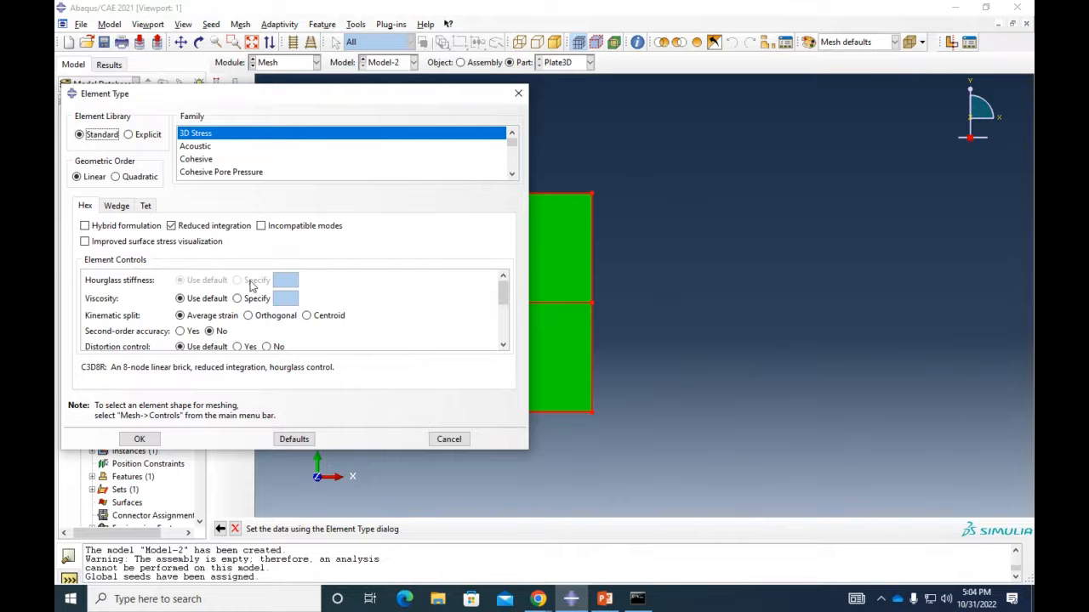
pyautogui.click(139, 439)
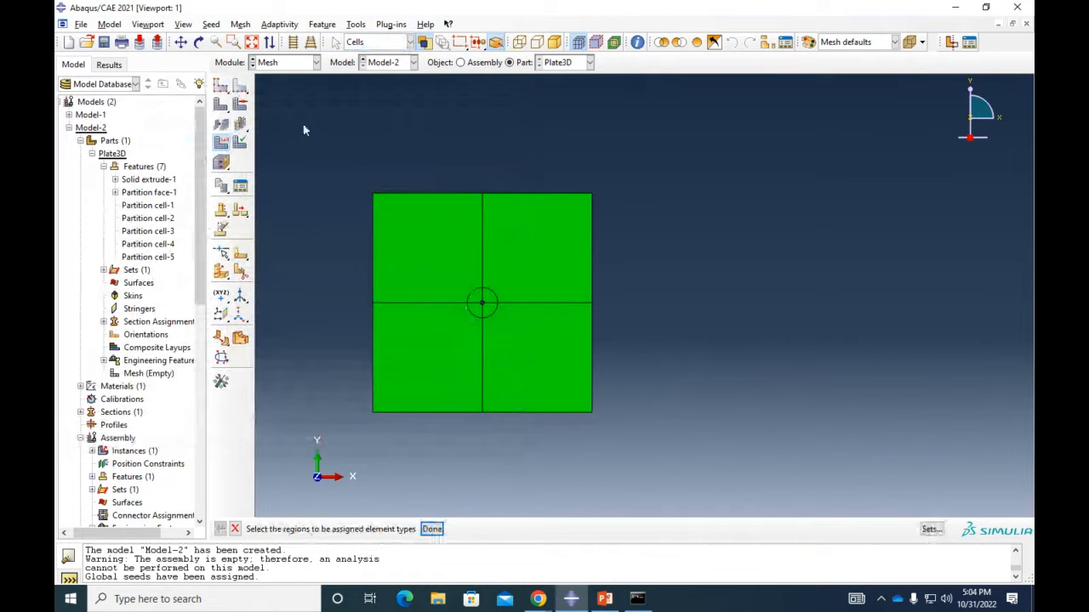
# Mesh the whole Plate3D part and check the mesh around the hole
pyautogui.click(217, 107)
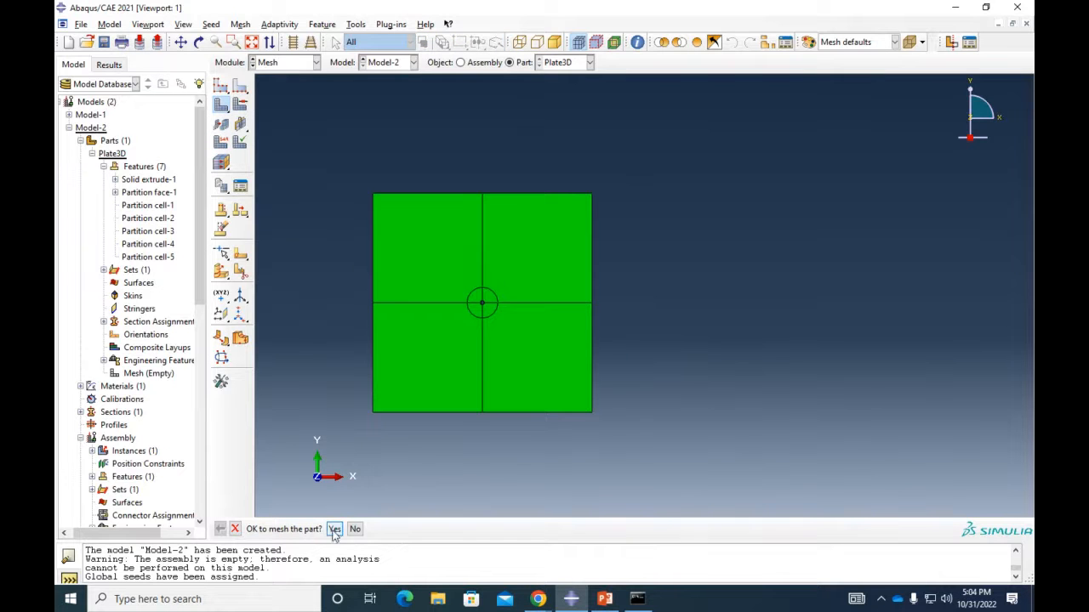
pyautogui.middleClick(588, 205)
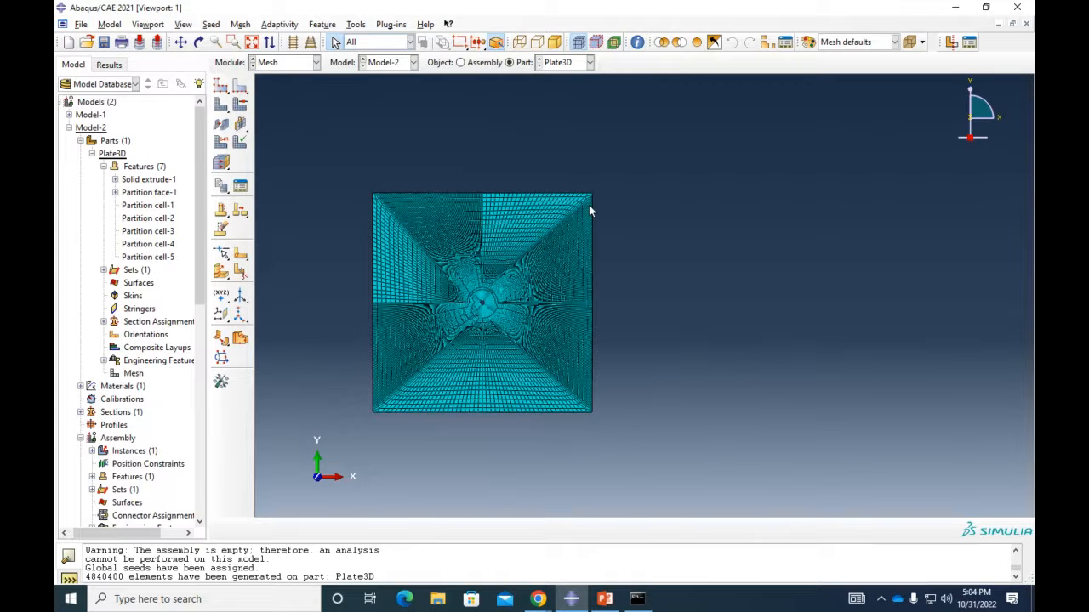
pyautogui.scroll(3, 465, 310)
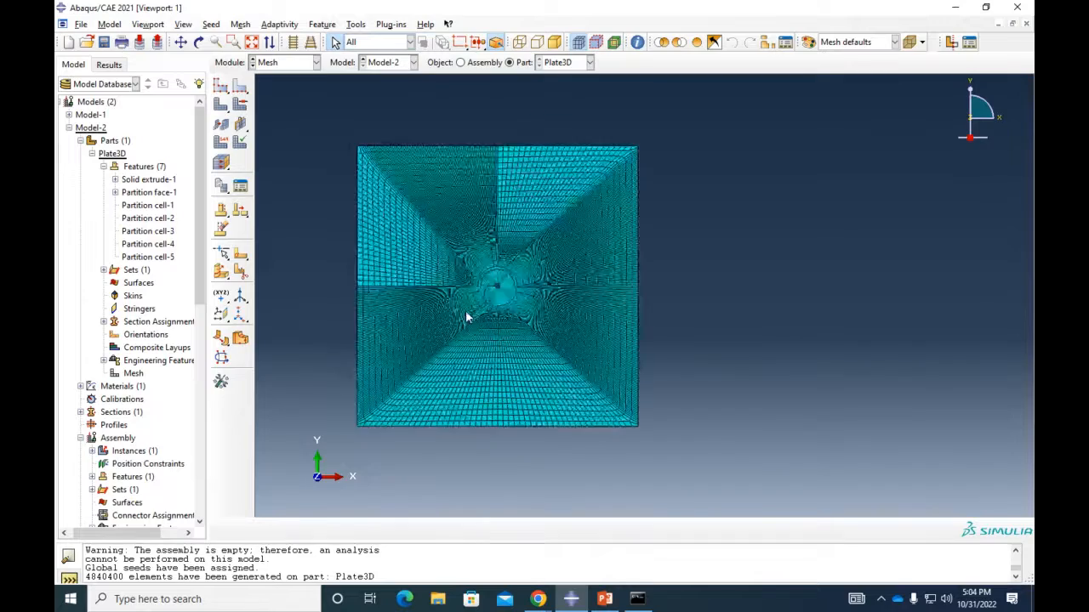
pyautogui.scroll(2, 519, 277)
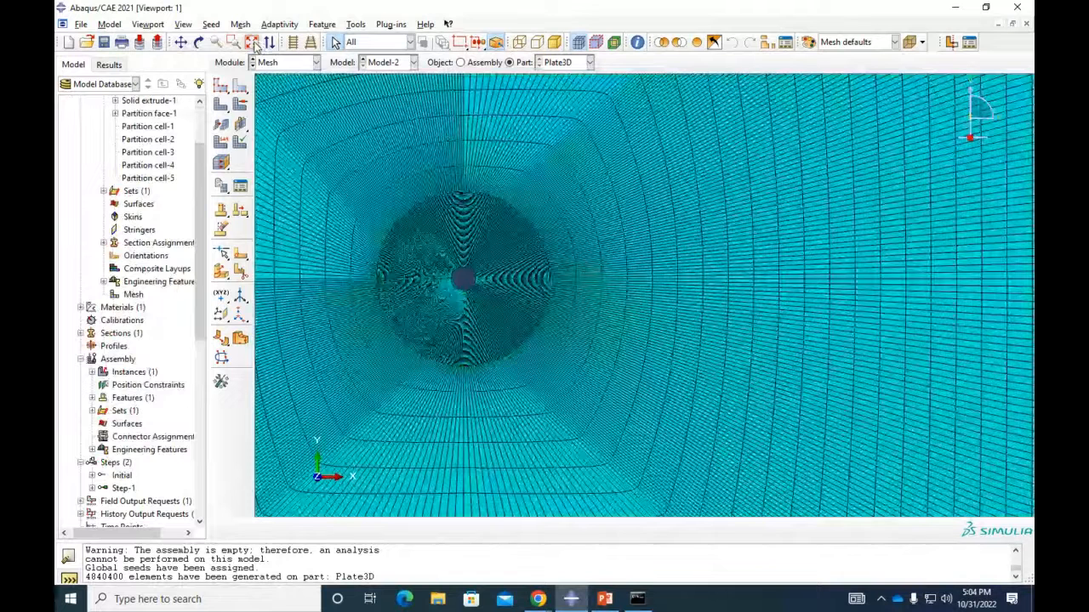
pyautogui.click(252, 42)
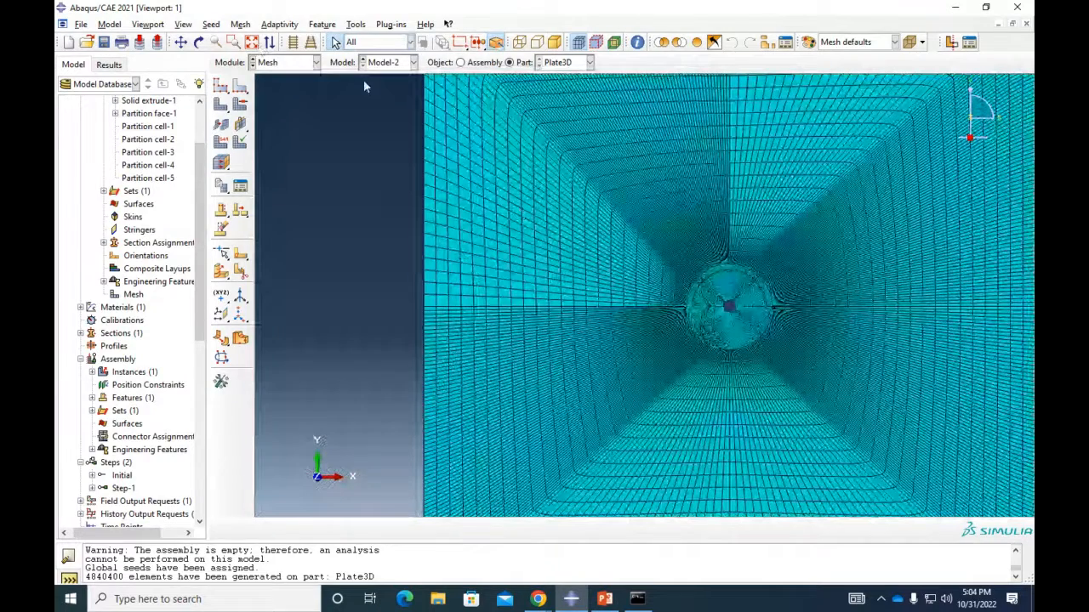
pyautogui.click(260, 48)
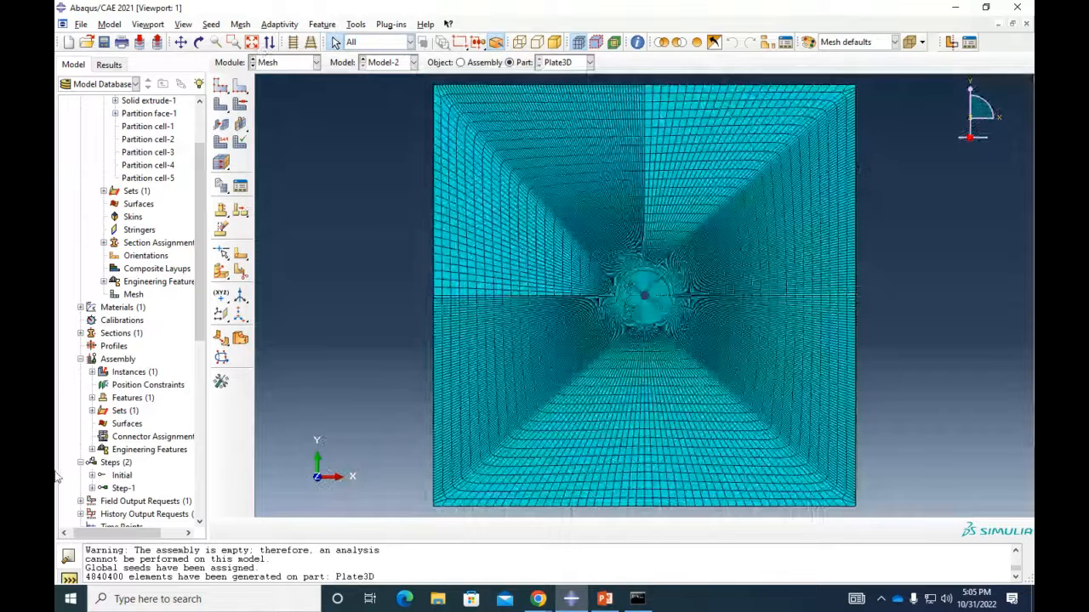
# Start a mechanical Pressure load in Step-1 and select both narrow side faces along the plate's upper edge as its surface
pyautogui.scroll(-8, 132, 460)
pyautogui.click(110, 359)
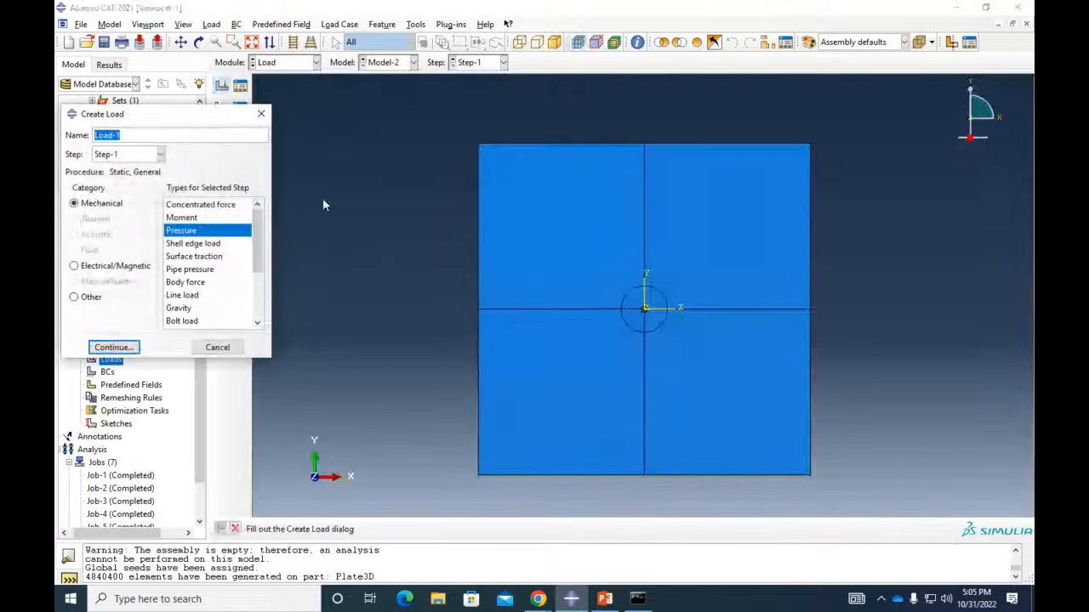
pyautogui.keyDown('ctrl'); pyautogui.keyDown('alt'); pyautogui.moveTo(660, 232); pyautogui.dragTo(648, 392); pyautogui.keyUp('alt'); pyautogui.keyUp('ctrl')
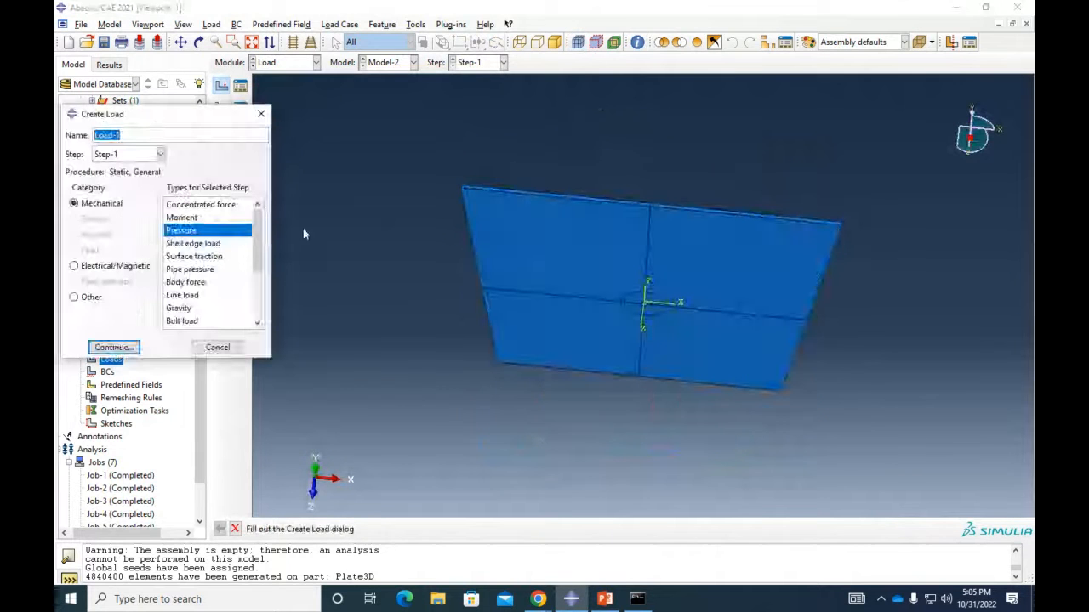
pyautogui.scroll(3, 661, 211)
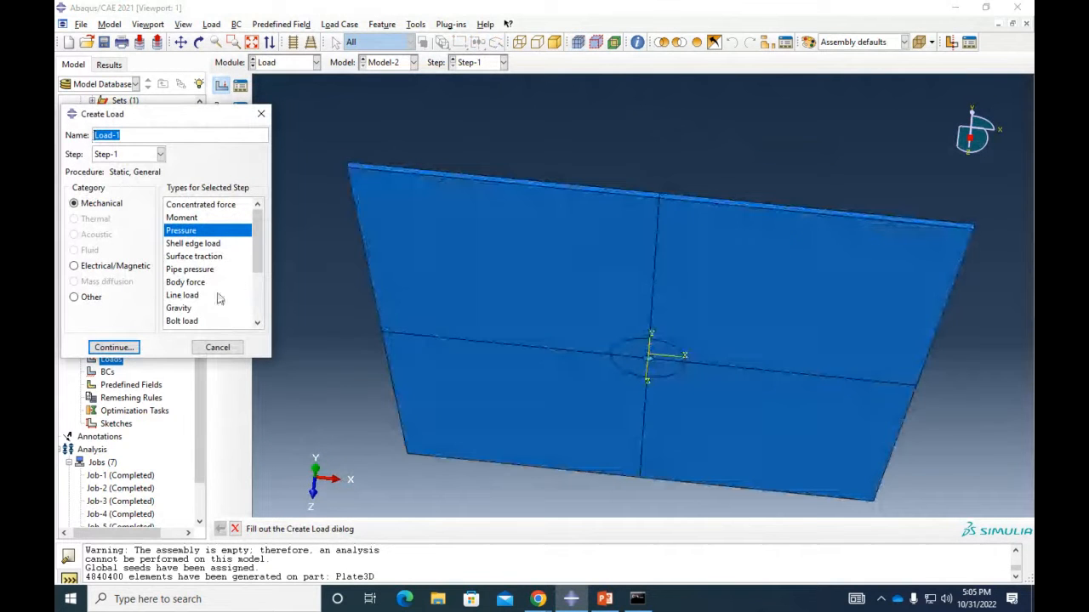
pyautogui.click(113, 347)
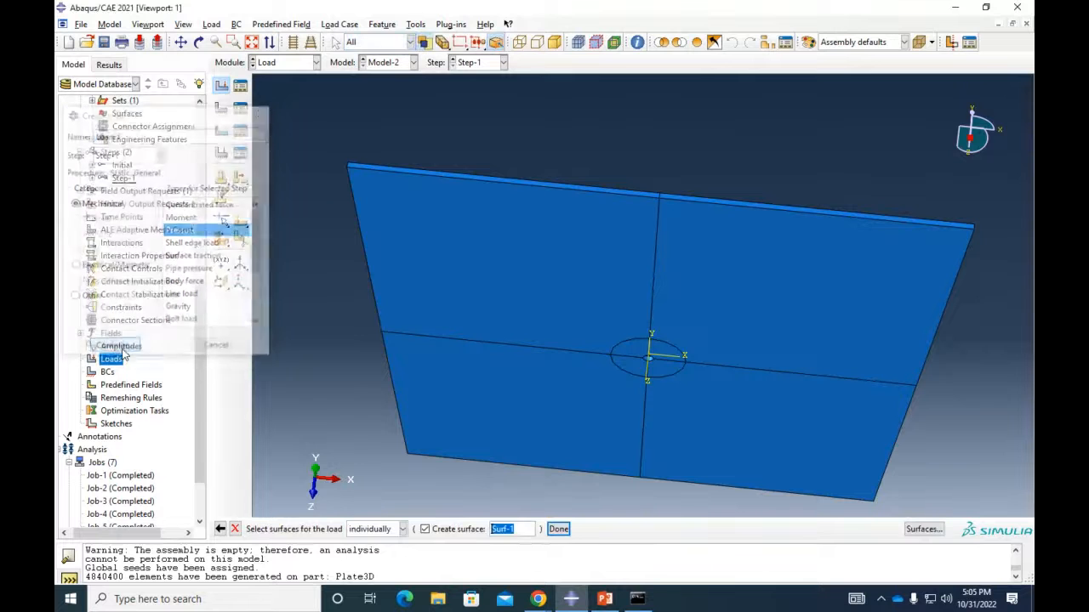
pyautogui.click(616, 190)
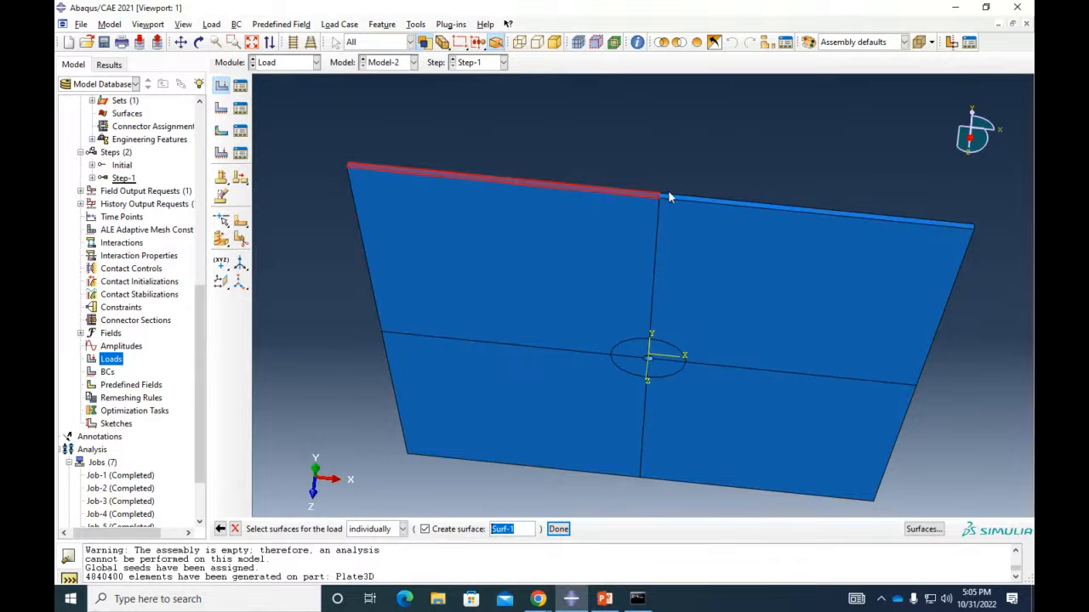
pyautogui.click(683, 202)
pyautogui.keyDown('shift'); pyautogui.click(687, 198); pyautogui.keyUp('shift')
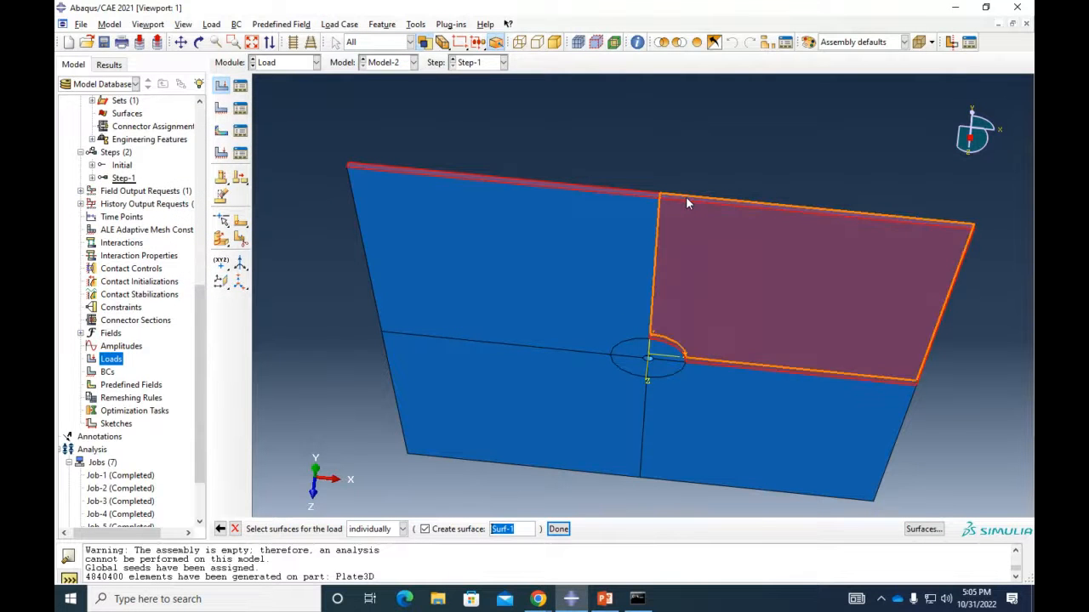
pyautogui.keyDown('ctrl'); pyautogui.click(681, 218); pyautogui.keyUp('ctrl')
# Add both narrow side faces along the opposite, lower edge to the load surface and apply a uniform pressure of -10
pyautogui.keyDown('ctrl'); pyautogui.keyDown('alt'); pyautogui.moveTo(729, 310); pyautogui.dragTo(593, 282); pyautogui.keyUp('alt'); pyautogui.keyUp('ctrl')
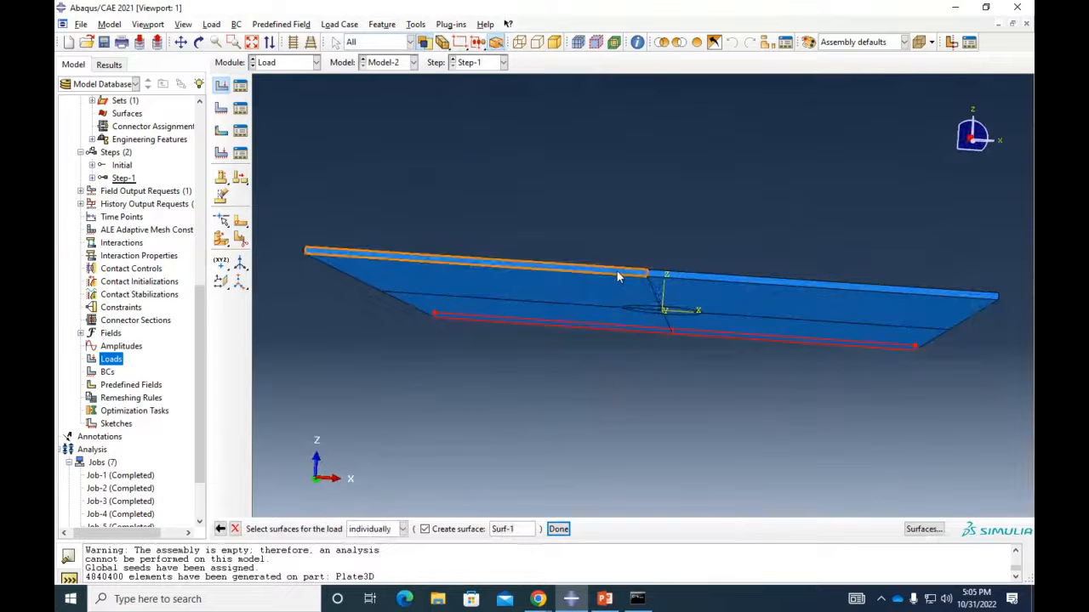
pyautogui.keyDown('shift'); pyautogui.click(616, 270); pyautogui.keyUp('shift')
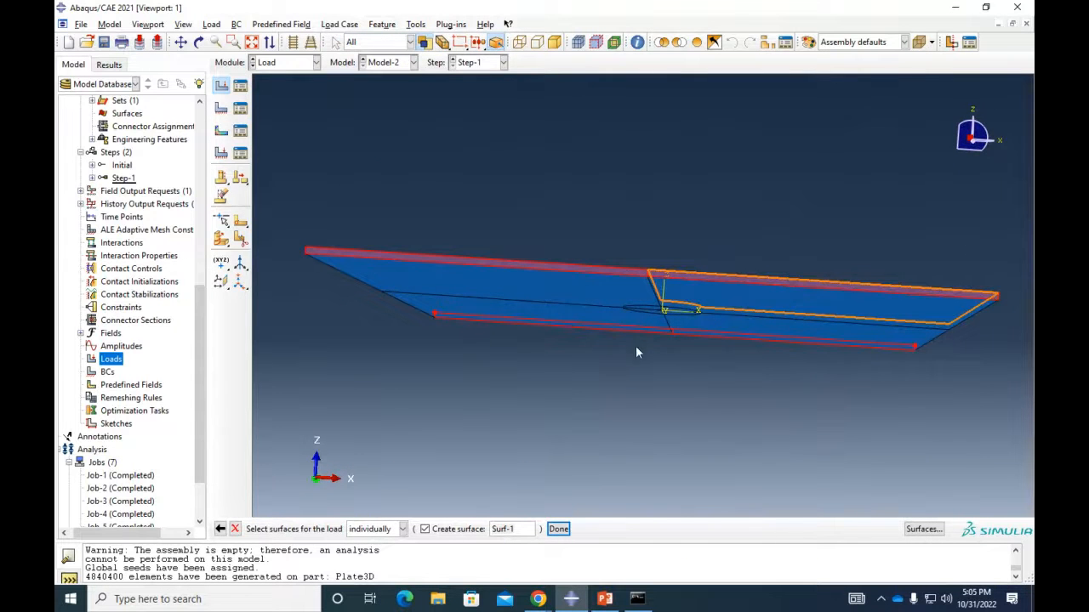
pyautogui.keyDown('ctrl'); pyautogui.keyDown('alt'); pyautogui.moveTo(636, 345); pyautogui.dragTo(666, 385); pyautogui.keyUp('alt'); pyautogui.keyUp('ctrl')
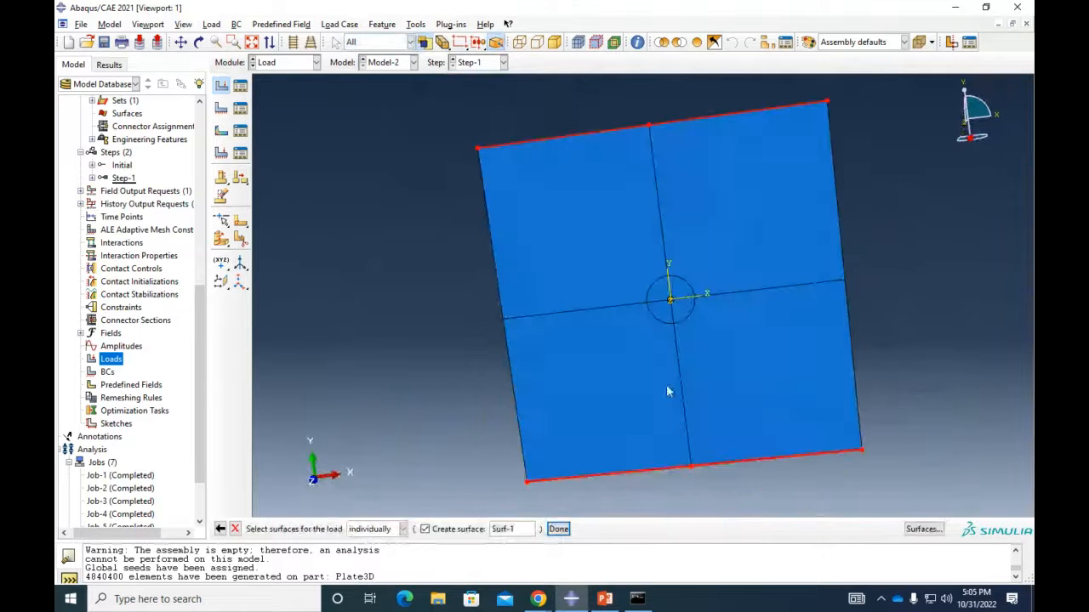
pyautogui.click(558, 529)
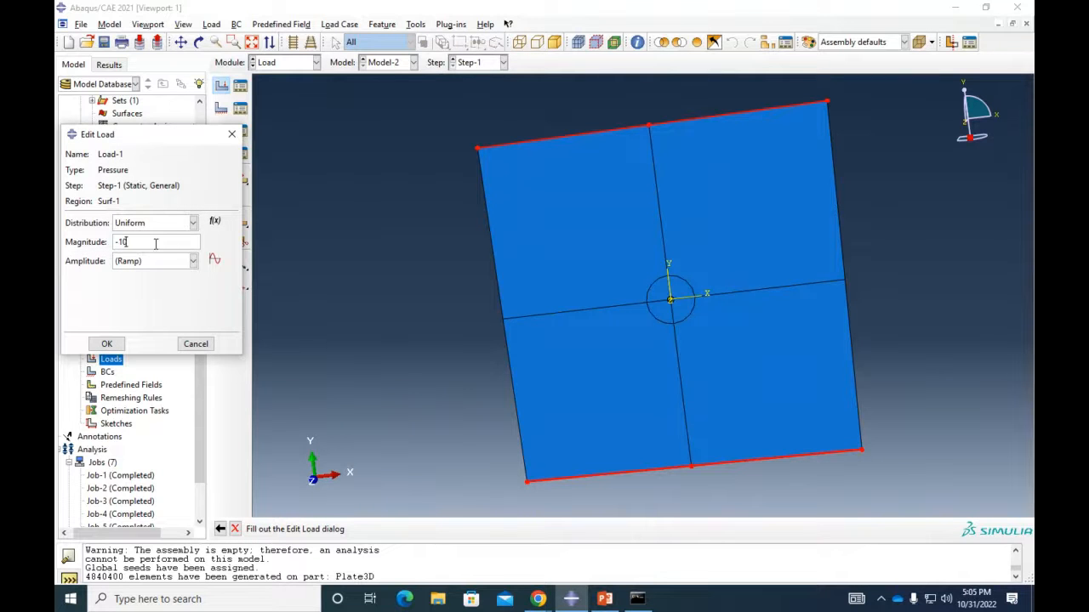
pyautogui.click(107, 344)
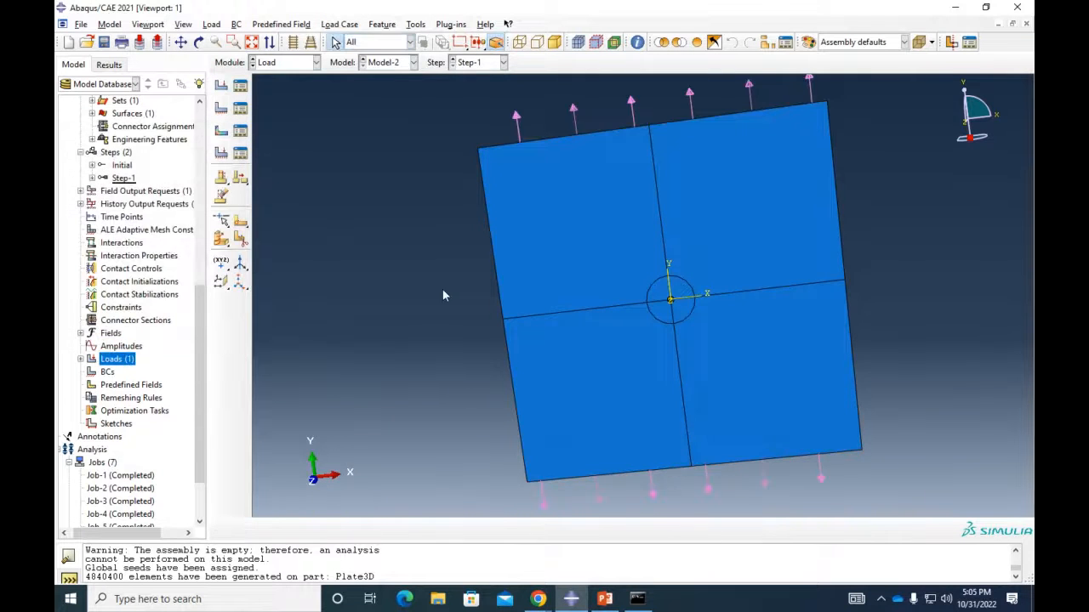
pyautogui.keyDown('ctrl'); pyautogui.keyDown('alt'); pyautogui.moveTo(443, 288); pyautogui.dragTo(689, 354); pyautogui.keyUp('alt'); pyautogui.keyUp('ctrl')
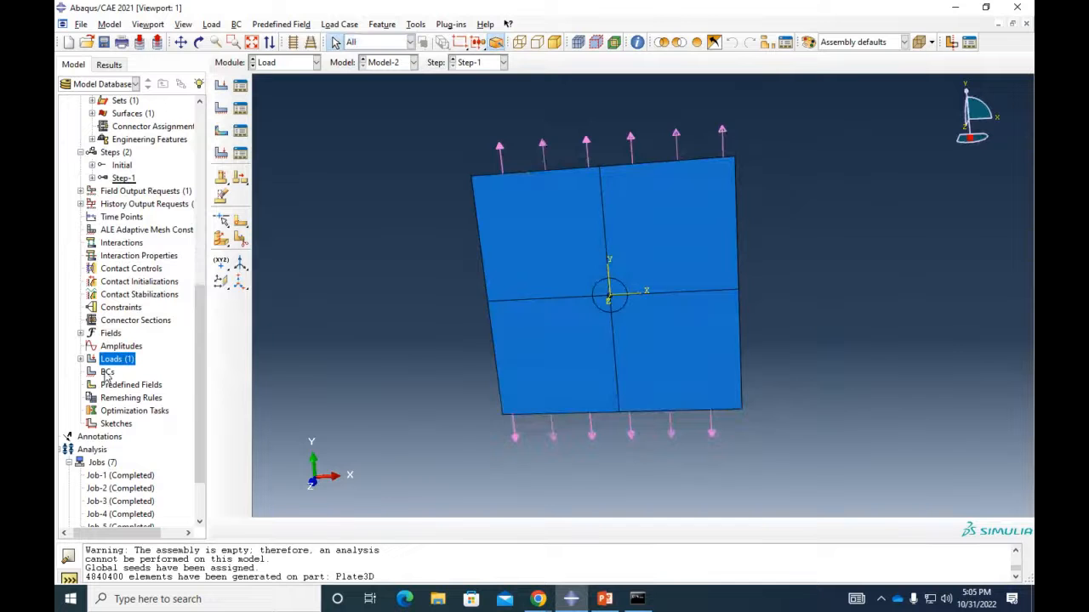
# Start a Displacement/Rotation boundary condition in Step-1 on the short thickness edge midway along the plate's +X side
pyautogui.doubleClick(106, 373)
pyautogui.click(122, 388)
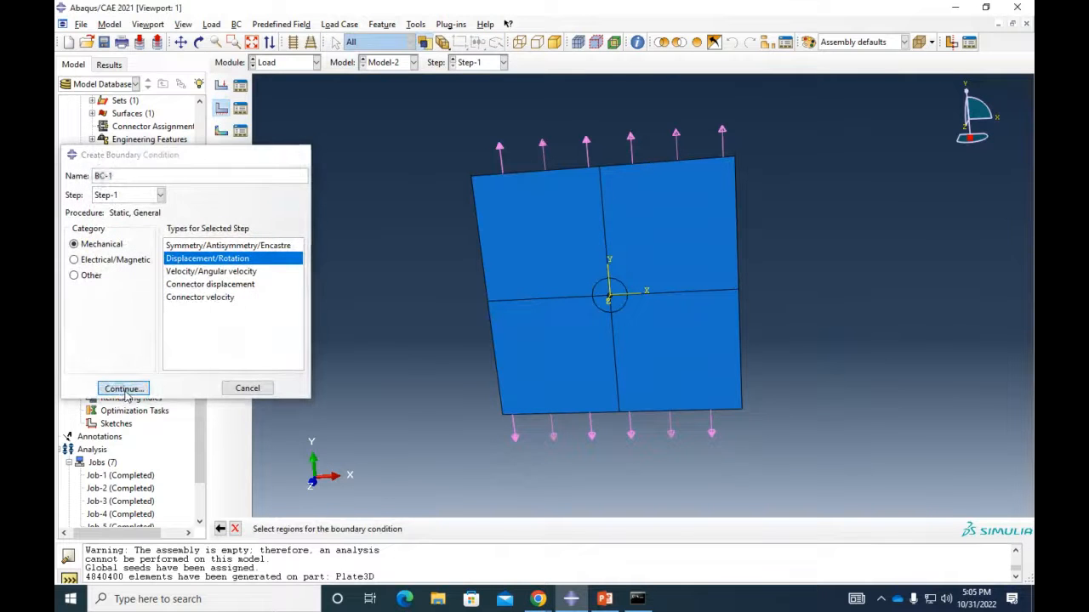
pyautogui.keyDown('ctrl'); pyautogui.keyDown('alt'); pyautogui.moveTo(792, 272); pyautogui.dragTo(701, 287); pyautogui.keyUp('alt'); pyautogui.keyUp('ctrl')
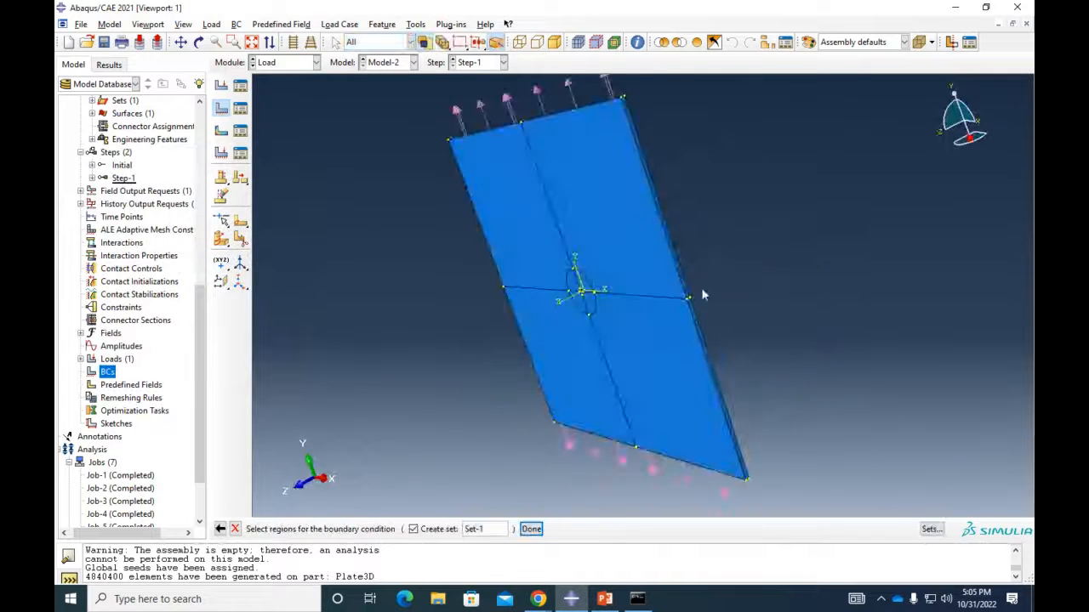
pyautogui.scroll(5, 689, 316)
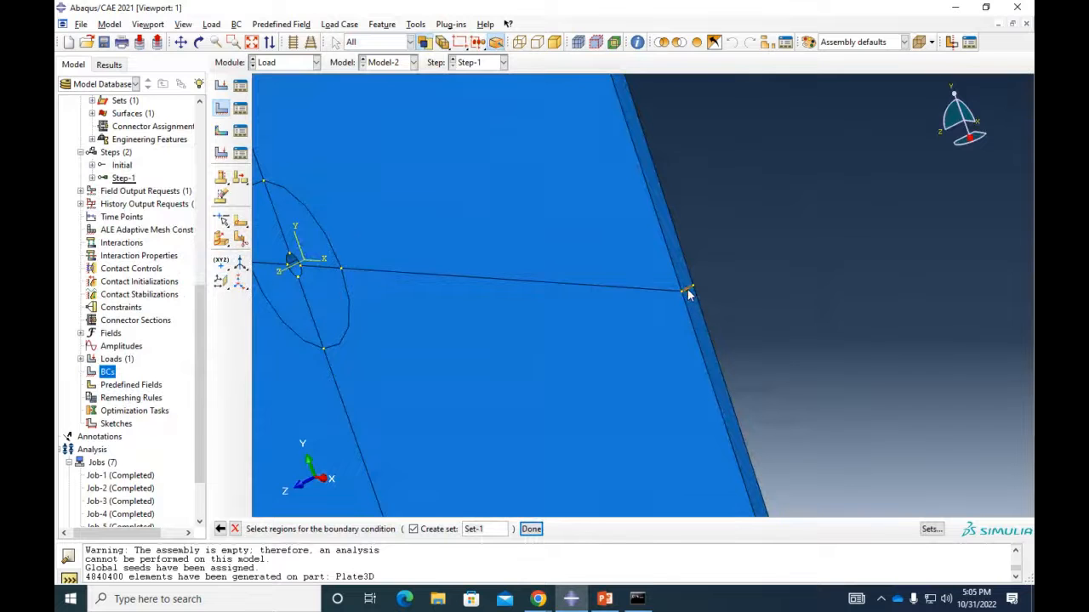
pyautogui.click(531, 529)
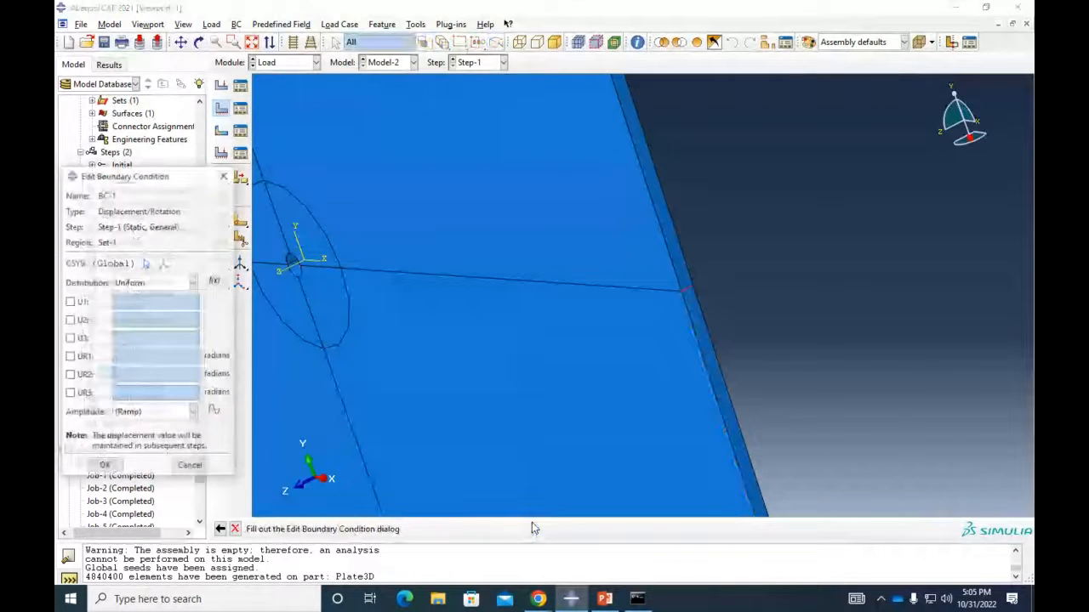
# Constrain U1, U2, U3, UR1, UR2 and UR3 to 0 in the boundary condition
pyautogui.click(70, 302)
pyautogui.click(70, 320)
pyautogui.click(70, 338)
pyautogui.click(70, 356)
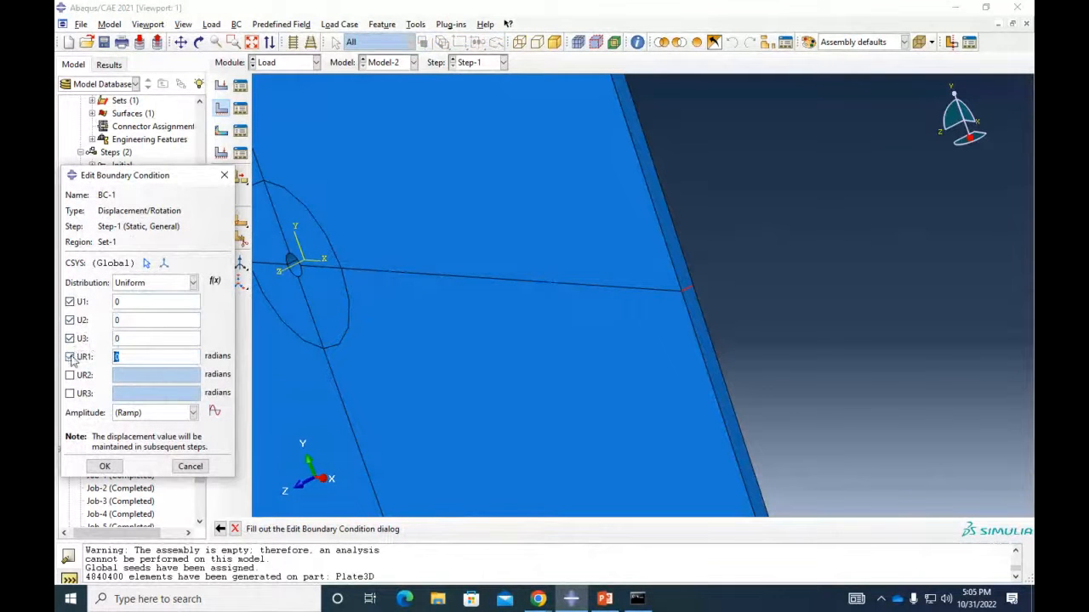
pyautogui.click(70, 375)
pyautogui.click(69, 393)
pyautogui.click(104, 467)
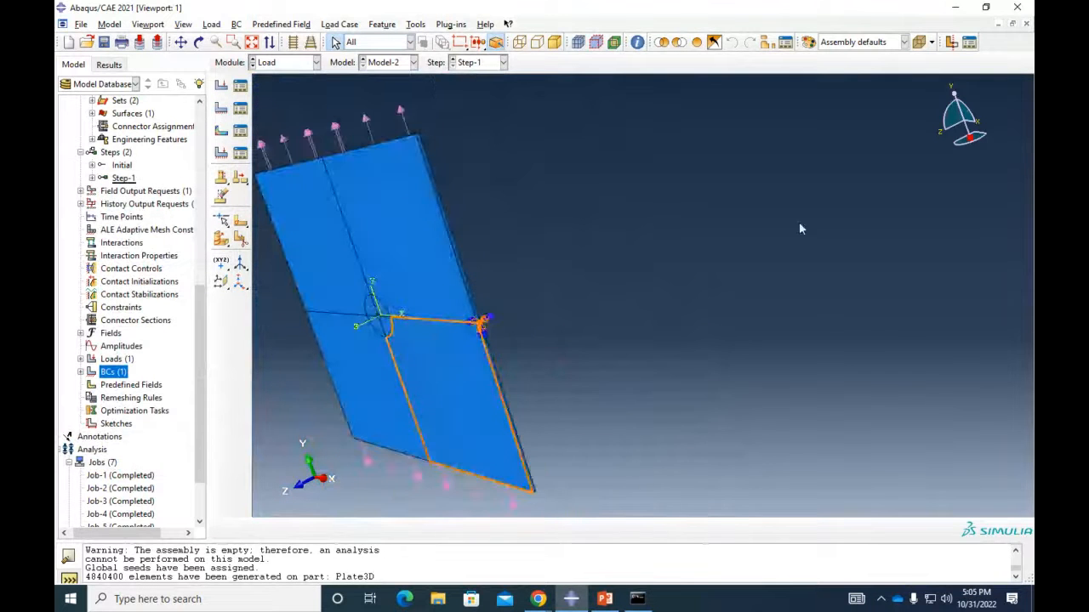
# Create a full analysis job named Plate3D from Model-2, set to run in the background with immediate submission
pyautogui.click(941, 137)
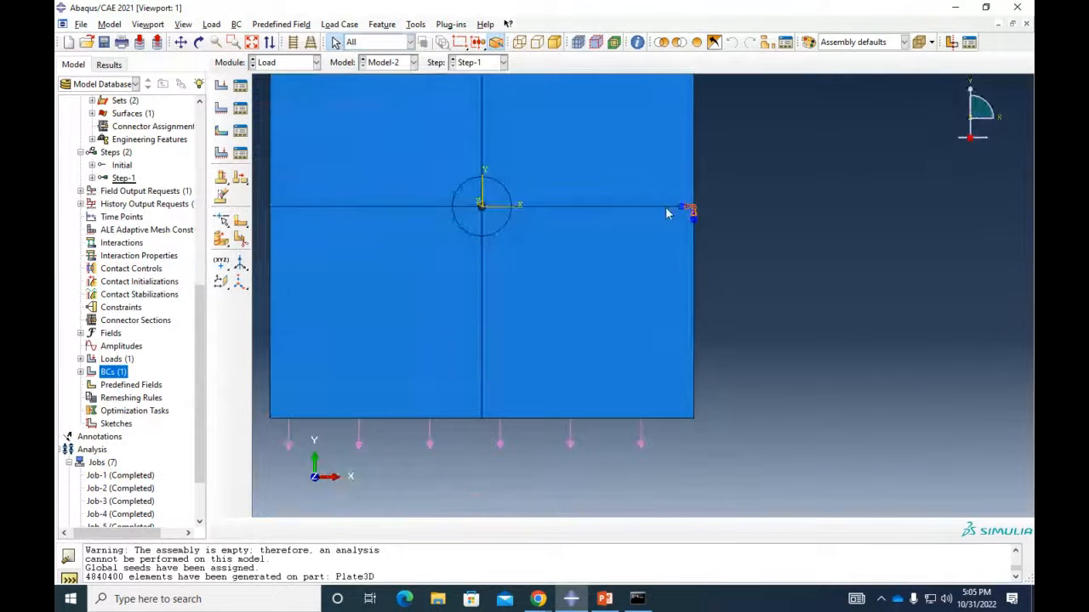
pyautogui.scroll(-4, 667, 213)
pyautogui.scroll(-2, 205, 376)
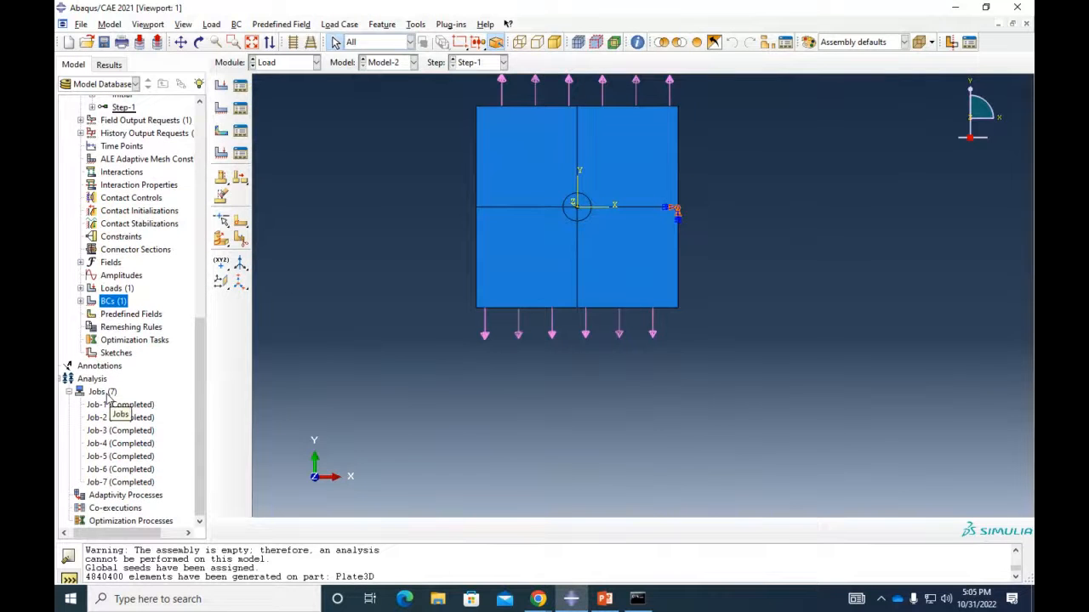
pyautogui.rightClick(100, 397)
pyautogui.click(127, 428)
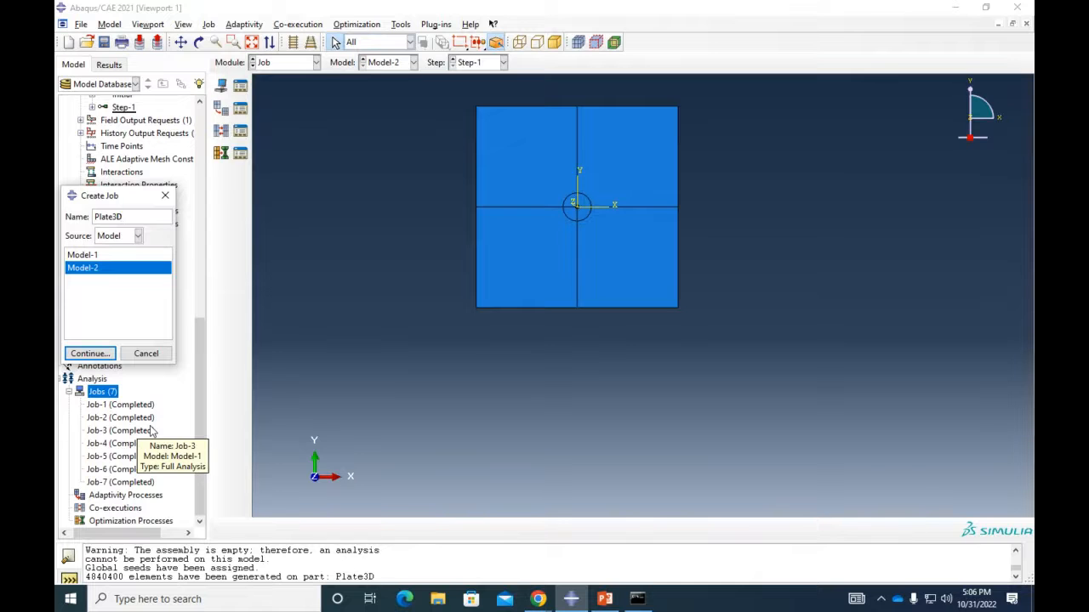
pyautogui.click(90, 353)
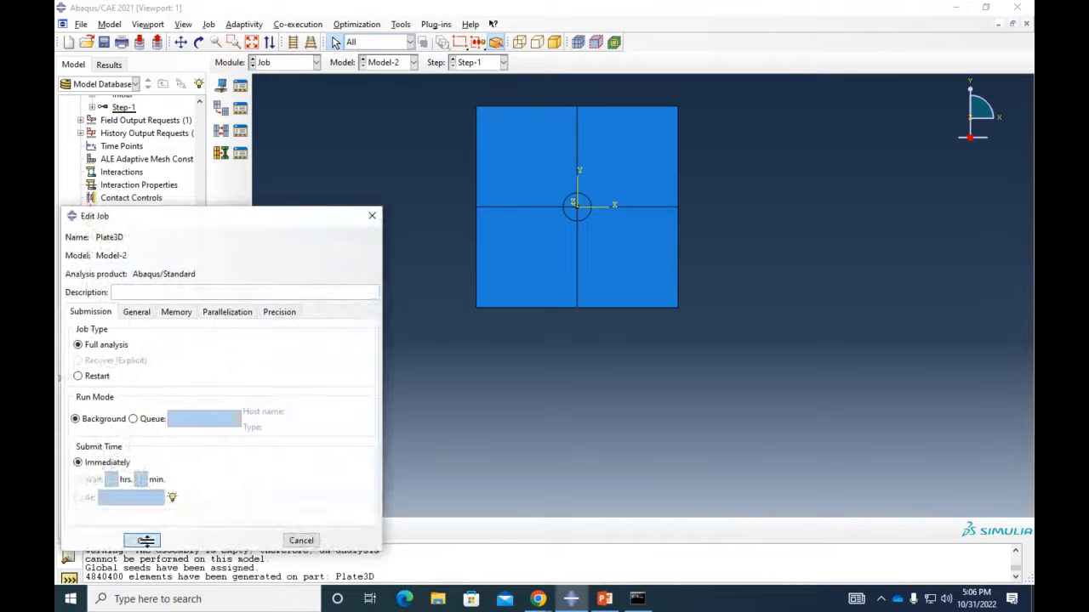
pyautogui.click(146, 541)
# Try to submit the Plate3D job for analysis
pyautogui.click(111, 496)
pyautogui.rightClick(115, 496)
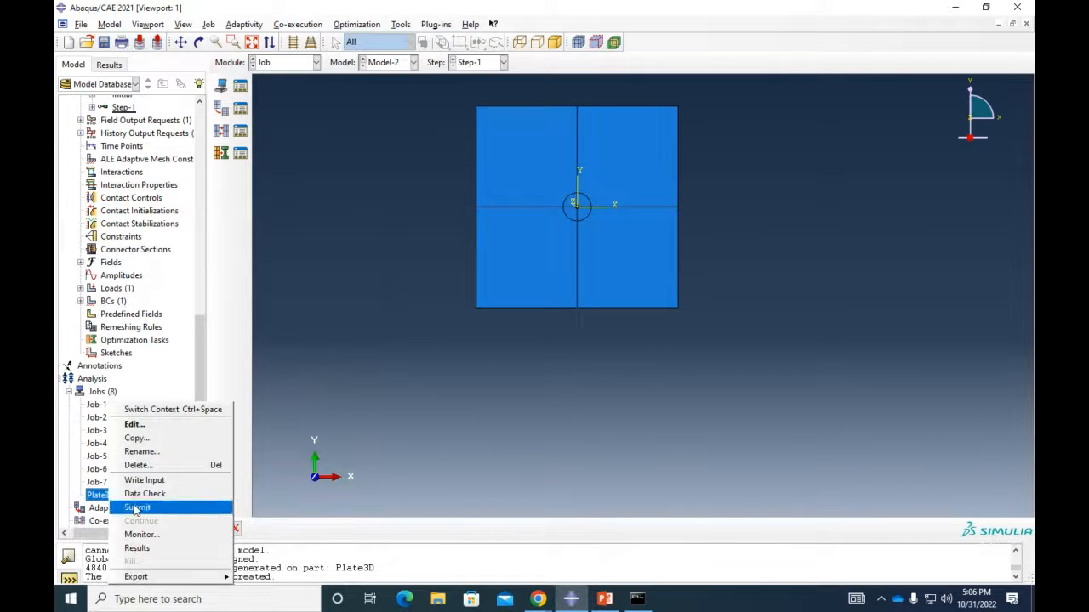
pyautogui.click(136, 508)
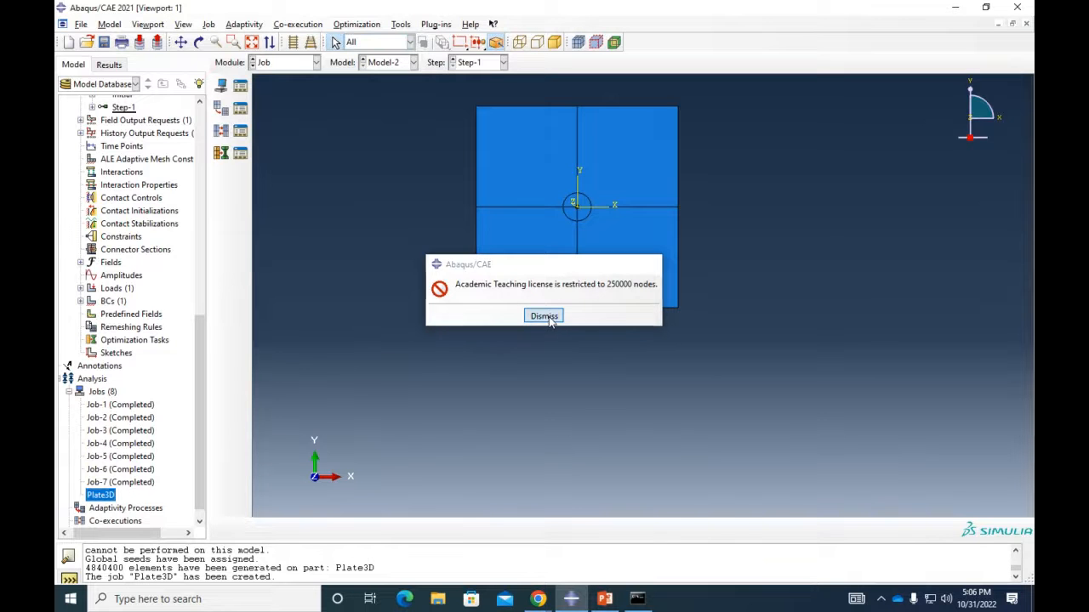
pyautogui.click(546, 316)
# Return to the Mesh module and make the Plate3D part, instead of the assembly, the object for mesh editing
pyautogui.click(273, 63)
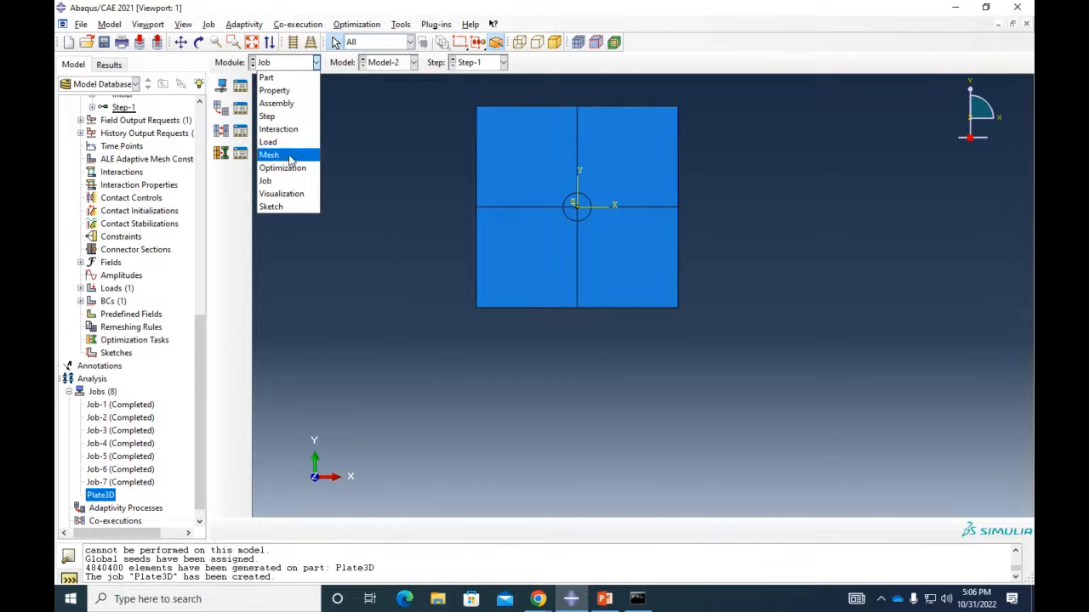
pyautogui.click(289, 153)
pyautogui.click(226, 107)
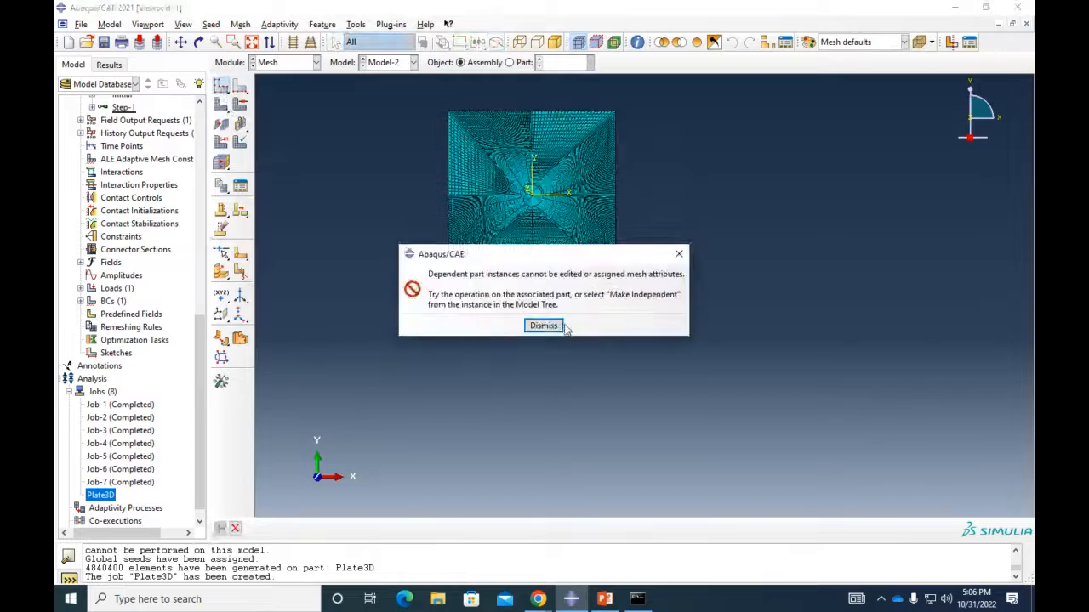
pyautogui.click(553, 325)
pyautogui.click(508, 63)
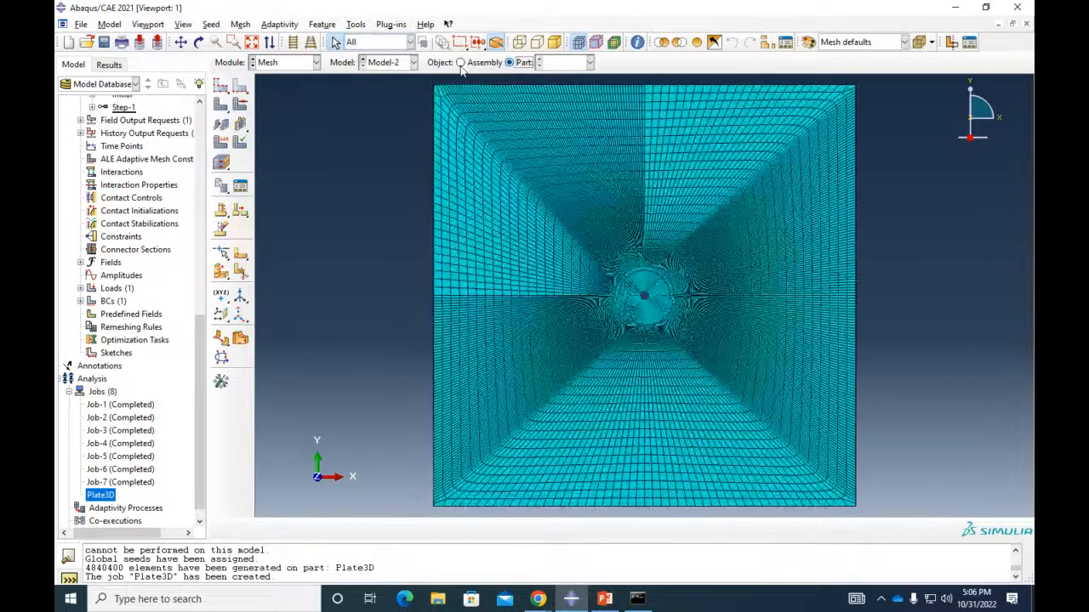
# Reseed all edges of the circular region around the hole by number, without bias, using 50 elements per edge
pyautogui.scroll(3, 599, 279)
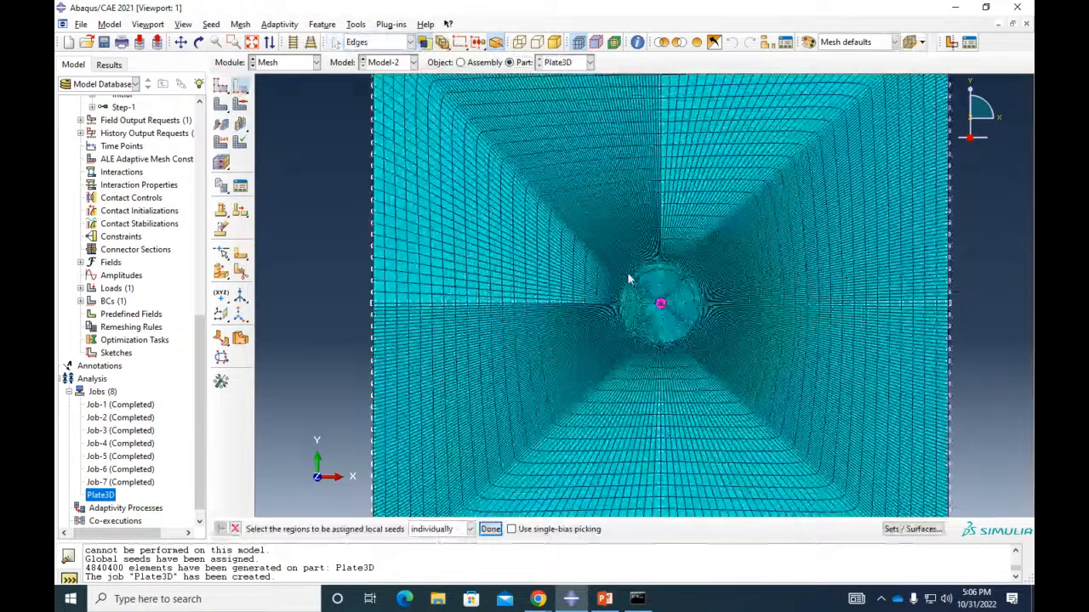
pyautogui.moveTo(629, 259); pyautogui.dragTo(729, 378)
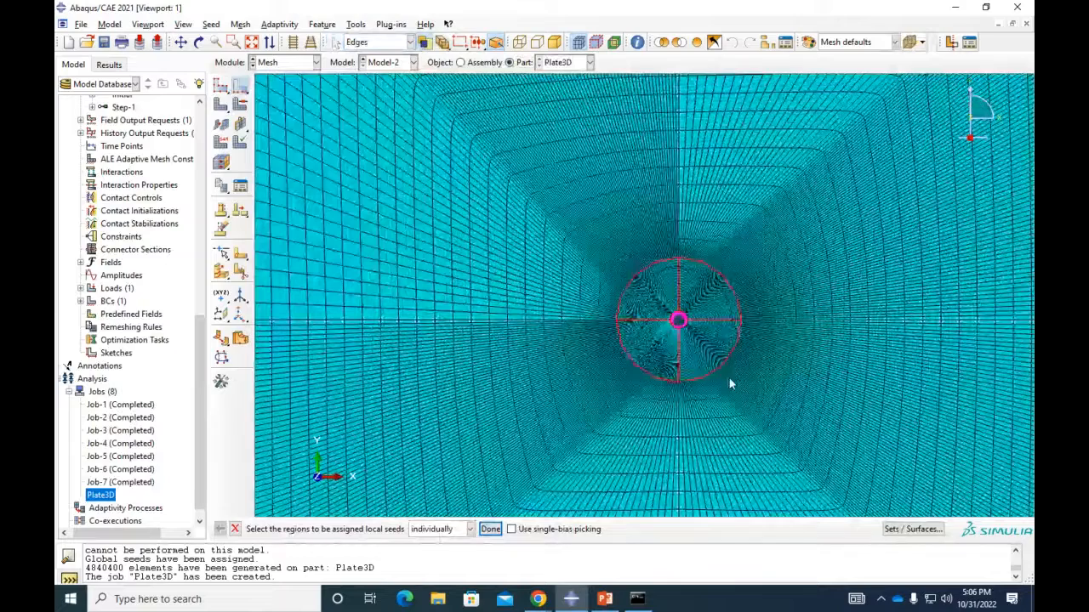
pyautogui.click(490, 529)
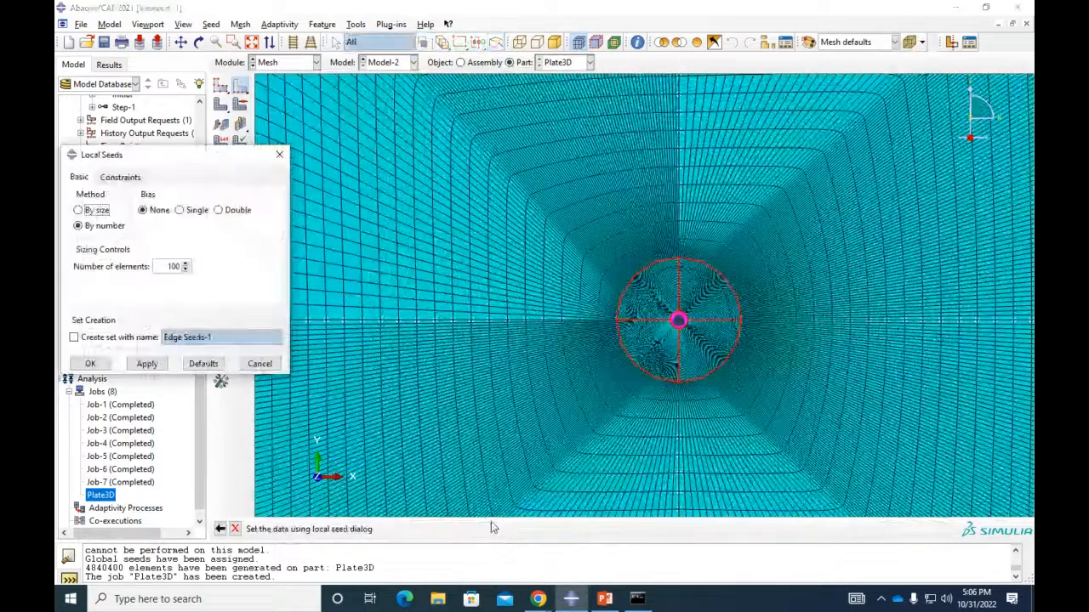
pyautogui.doubleClick(176, 267)
pyautogui.write('50')
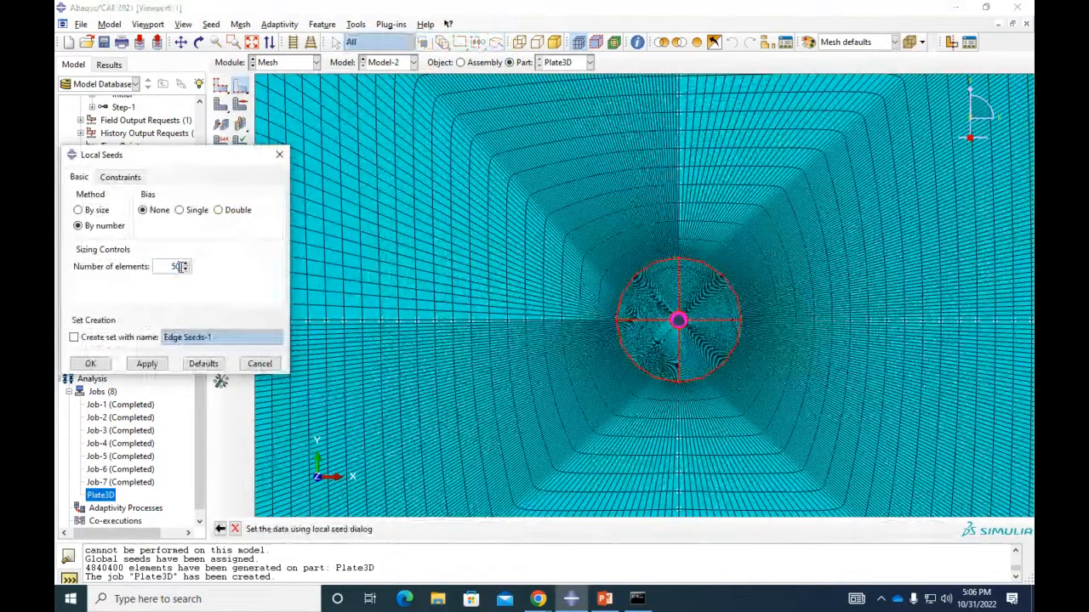
pyautogui.click(90, 363)
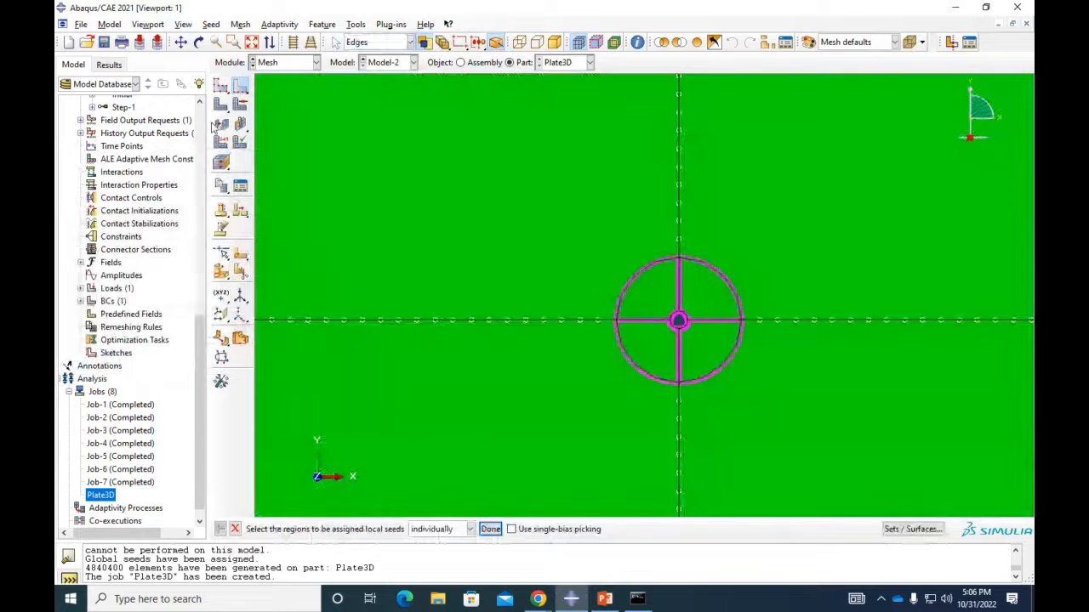
# Remesh the whole Plate3D part with the coarser local seeds and check the mesh around the hole
pyautogui.click(220, 104)
pyautogui.click(335, 531)
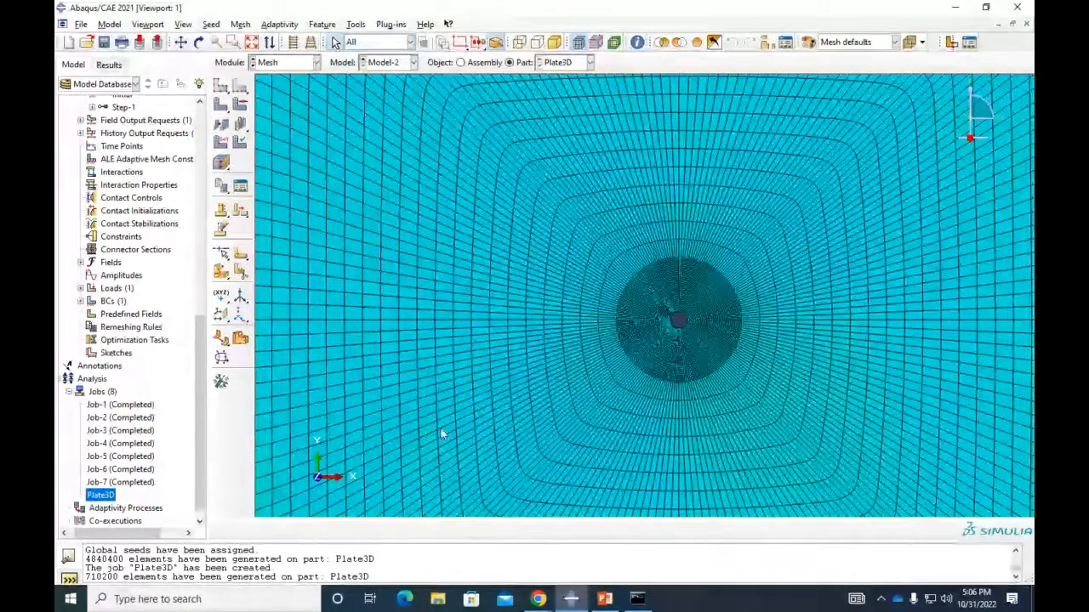
pyautogui.scroll(1, 443, 432)
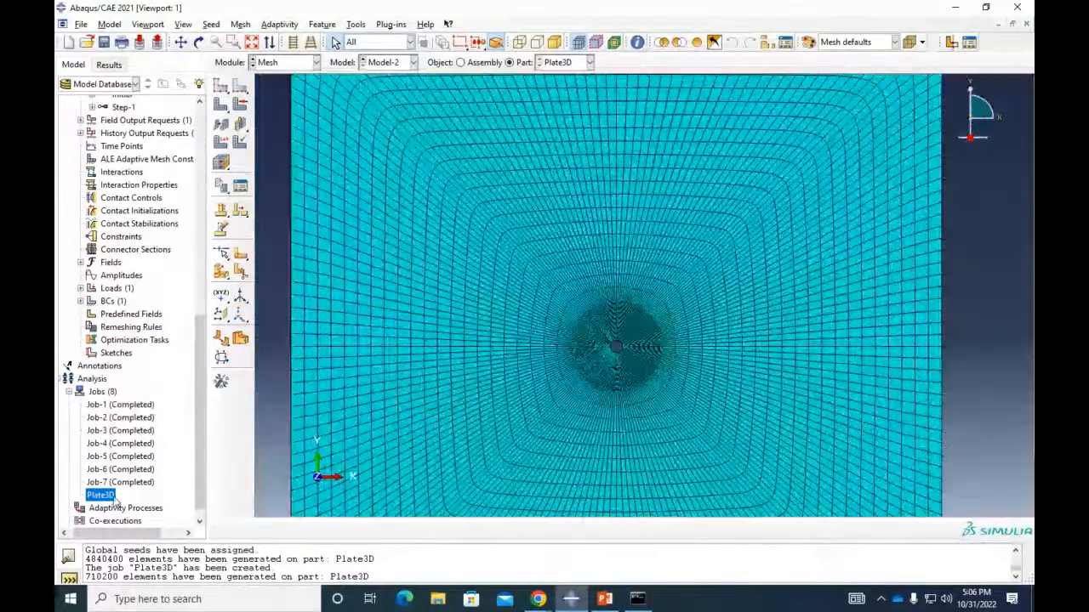
# Submit the Plate3D job again with the coarser mesh
pyautogui.rightClick(115, 502)
pyautogui.click(145, 503)
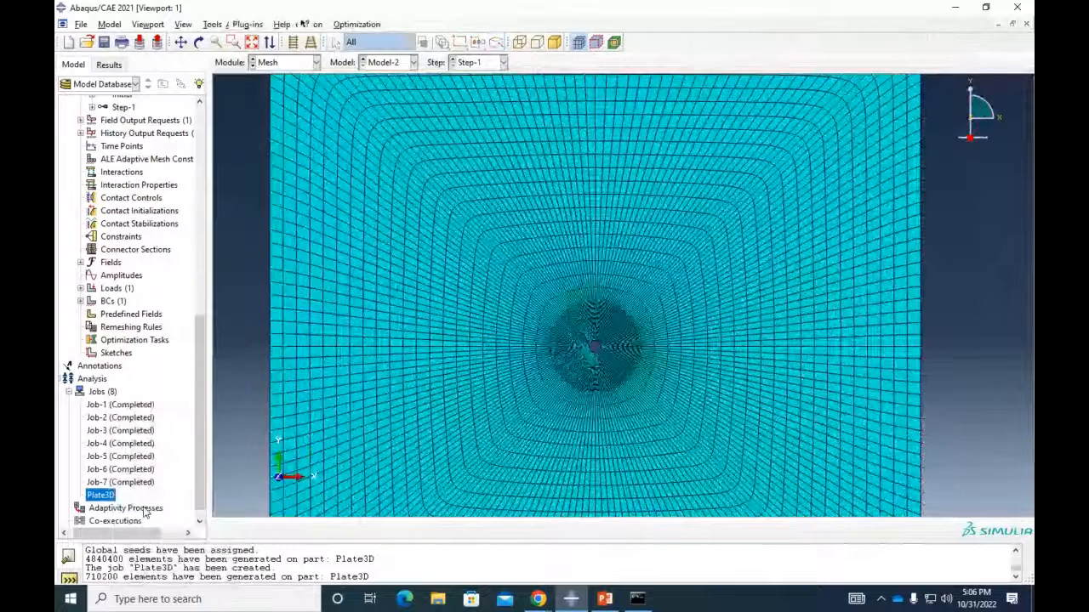
# Dismiss the node-limit error, return to the Mesh module and switch mesh editing from the assembly to the Plate3D part
pyautogui.click(553, 316)
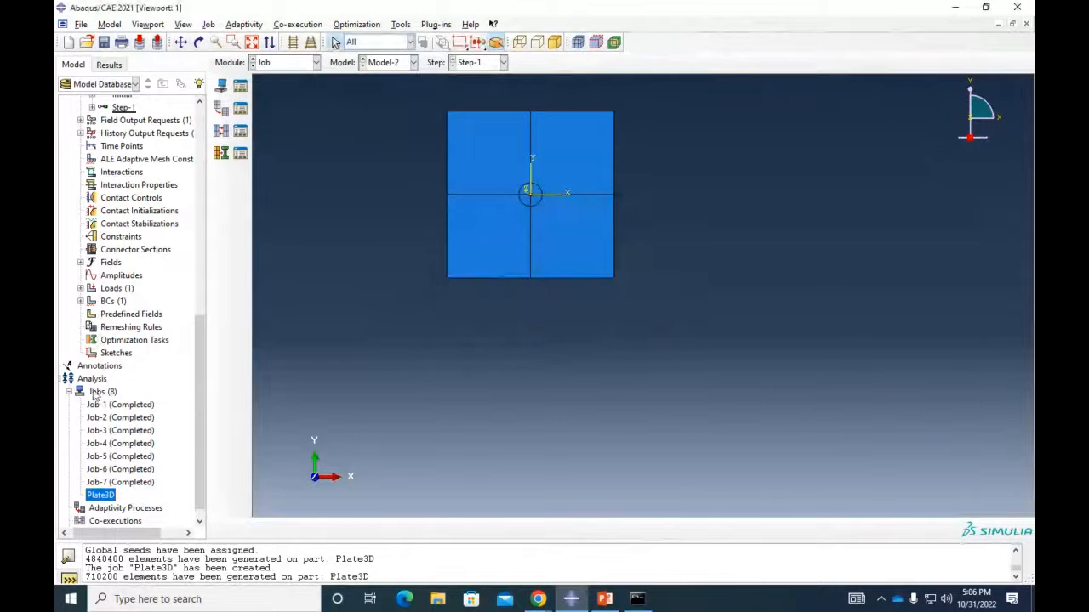
pyautogui.click(287, 62)
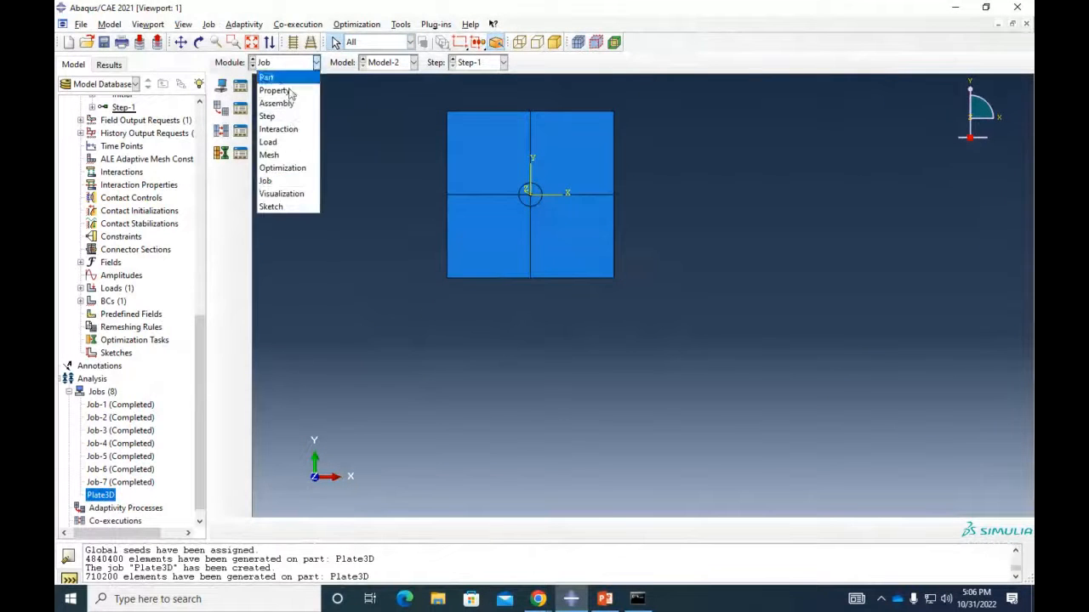
pyautogui.click(268, 155)
pyautogui.scroll(3, 487, 124)
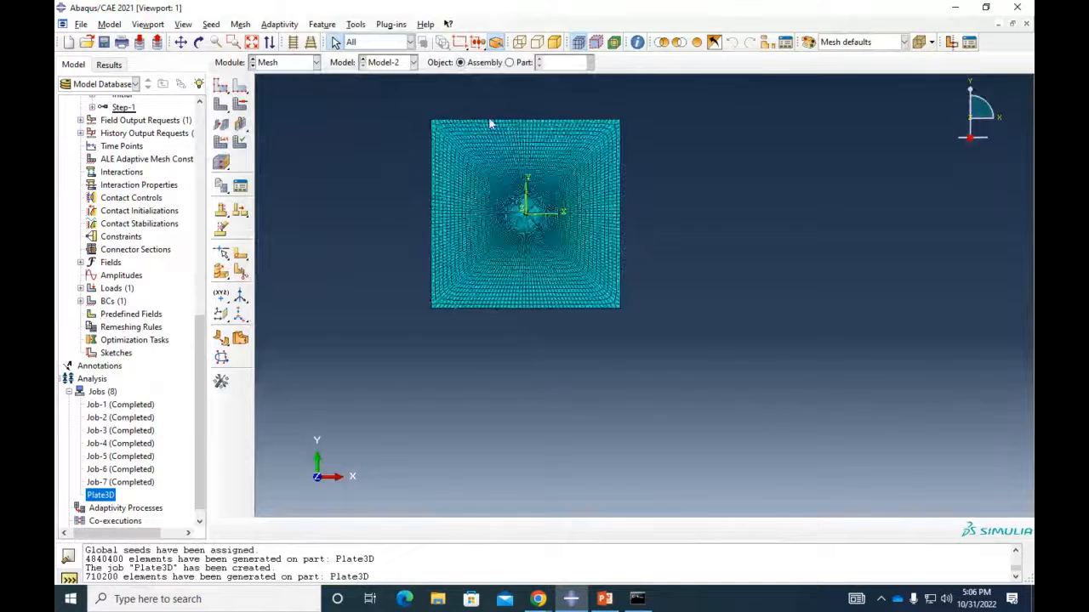
pyautogui.scroll(3, 486, 125)
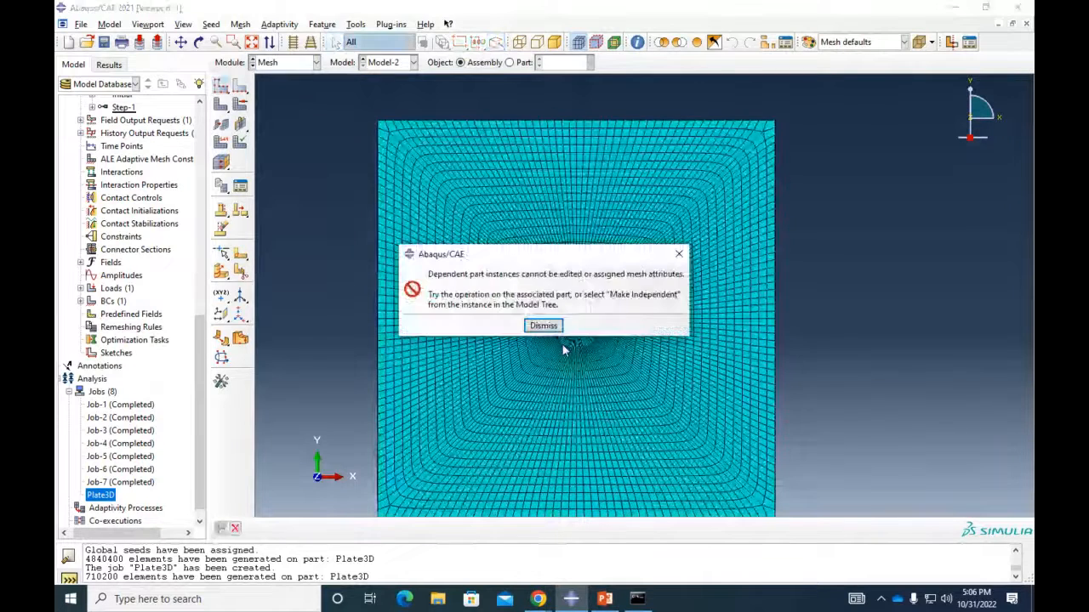
pyautogui.click(544, 324)
pyautogui.scroll(-2, 498, 191)
pyautogui.click(509, 62)
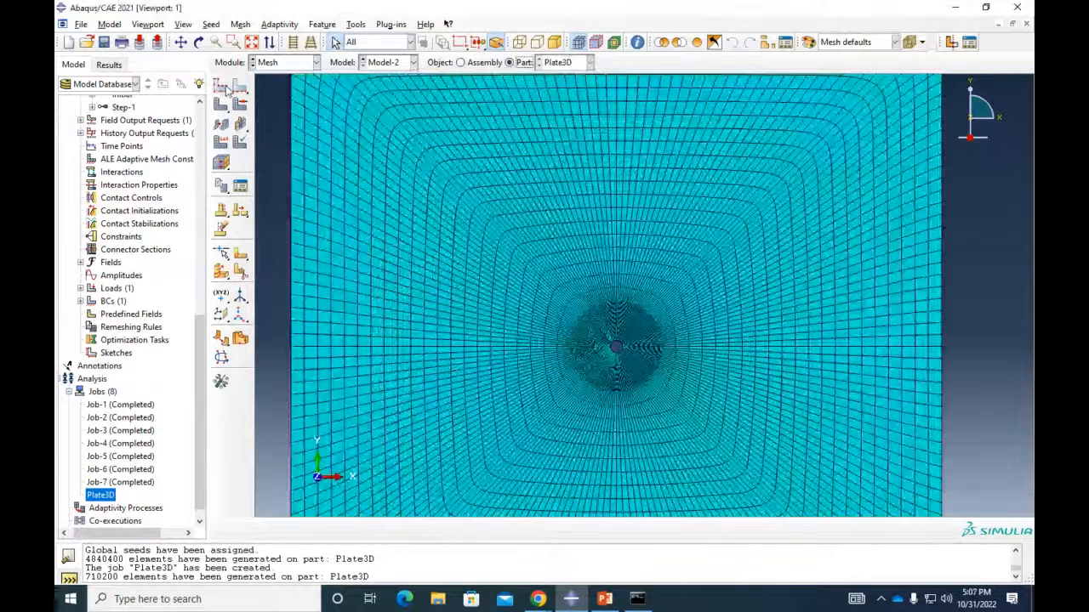
# Set the approximate global seed size of the Plate3D part to 5 and remesh the whole part
pyautogui.click(221, 86)
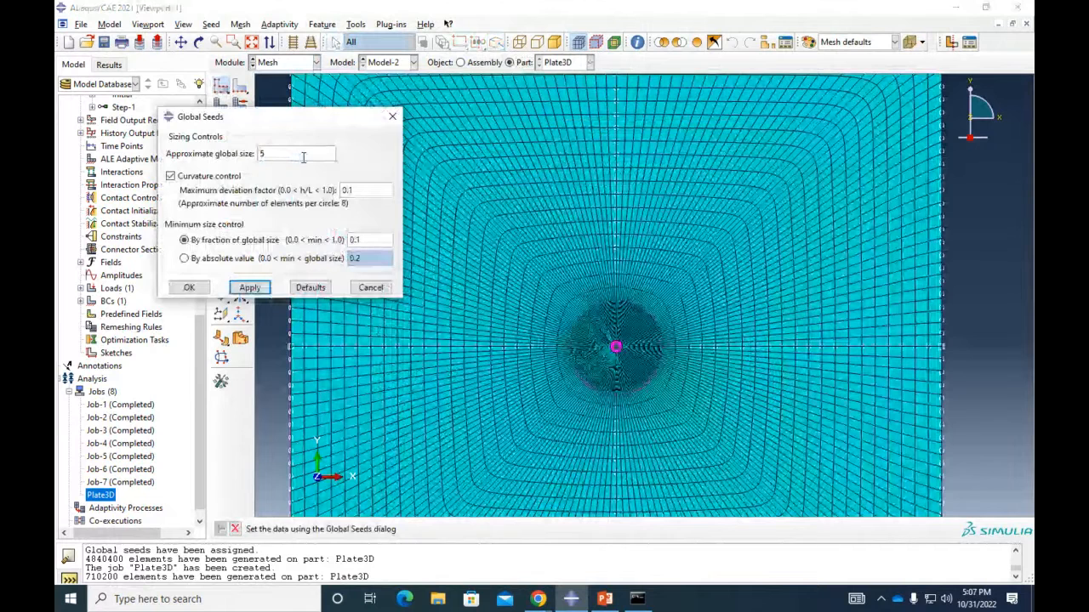
pyautogui.click(188, 288)
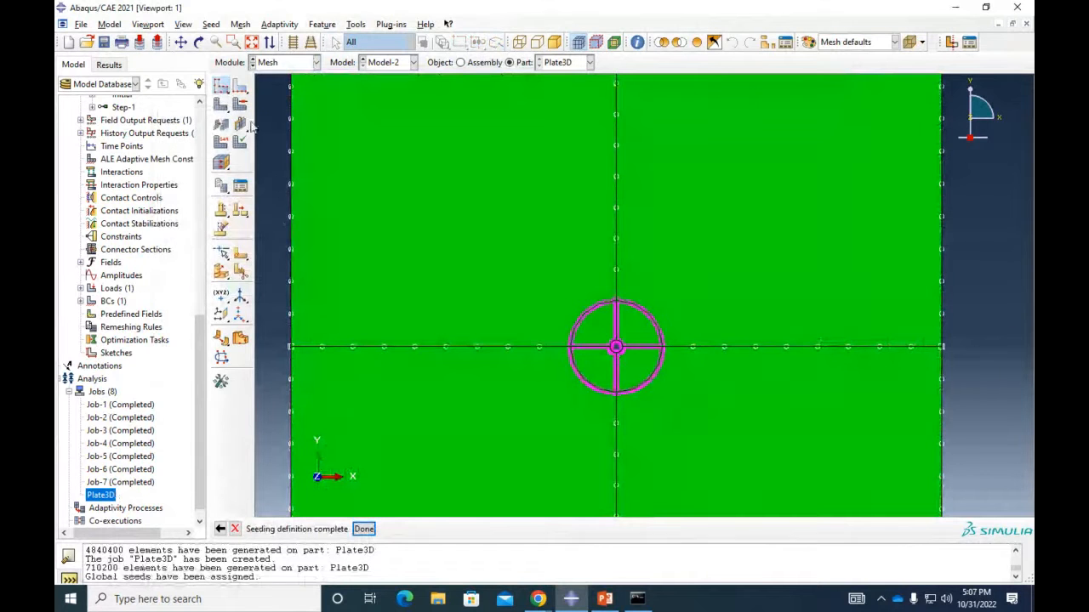
pyautogui.click(220, 103)
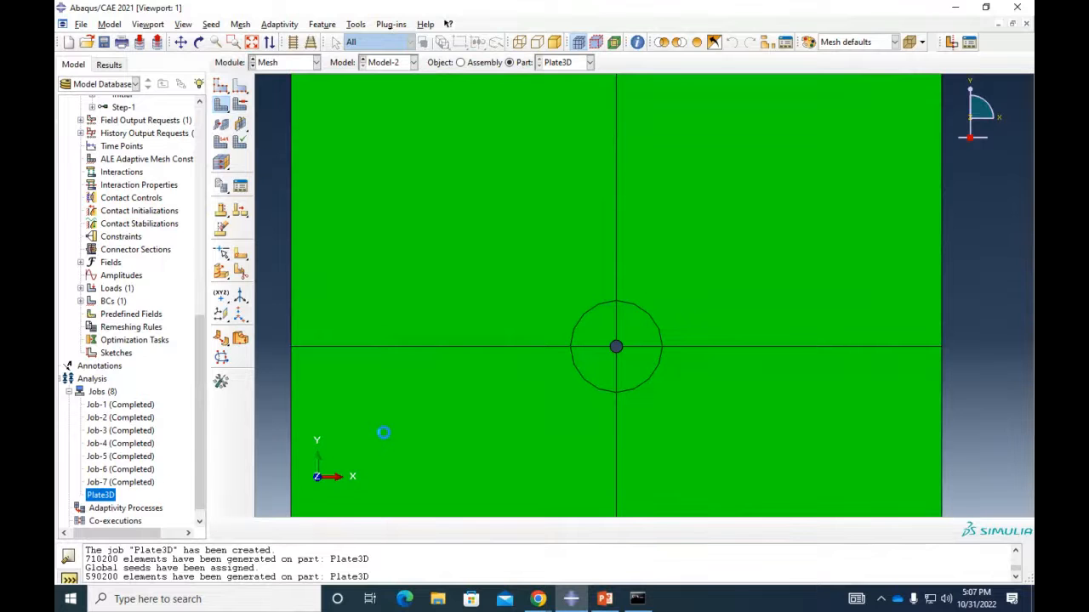
pyautogui.scroll(-5, 404, 388)
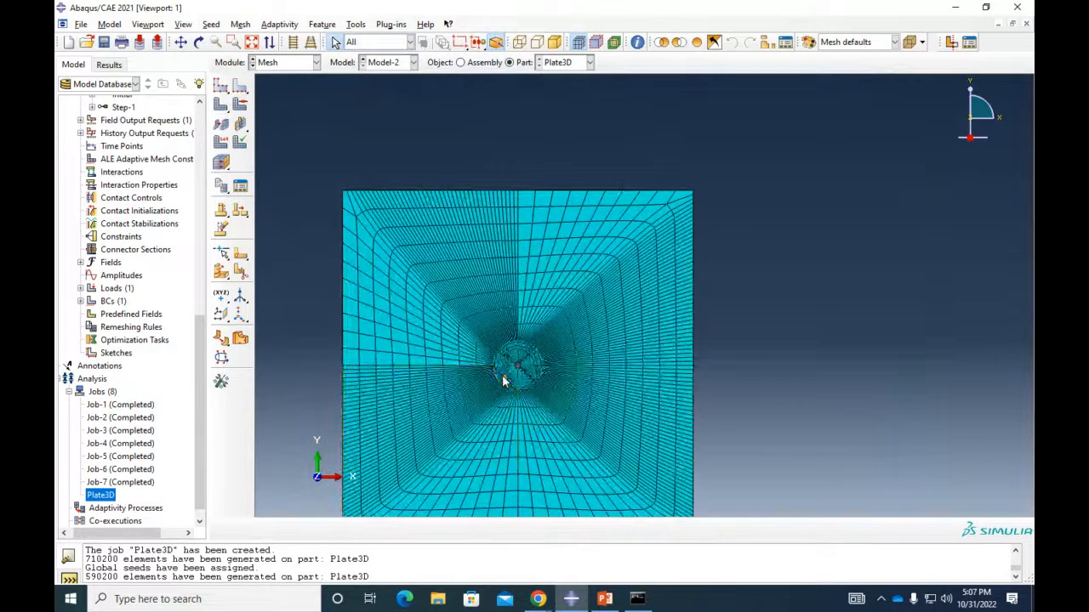
pyautogui.keyDown('ctrl'); pyautogui.keyDown('alt'); pyautogui.moveTo(505, 382); pyautogui.dragTo(526, 308, button='middle'); pyautogui.keyUp('alt'); pyautogui.keyUp('ctrl')
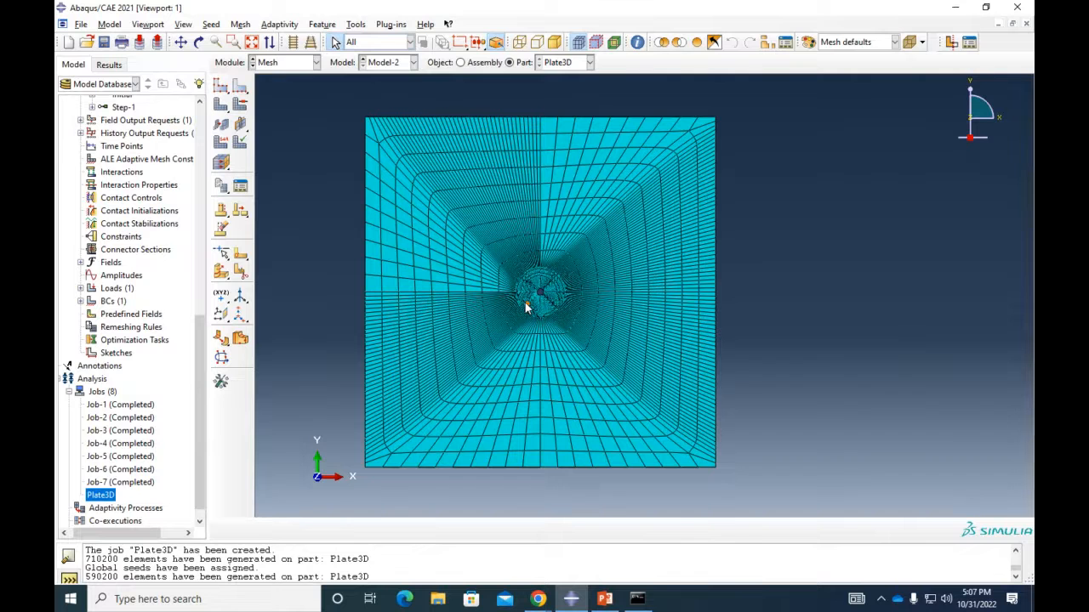
# Try to submit the Plate3D job with the mesh based on global size 5
pyautogui.rightClick(113, 497)
pyautogui.click(149, 507)
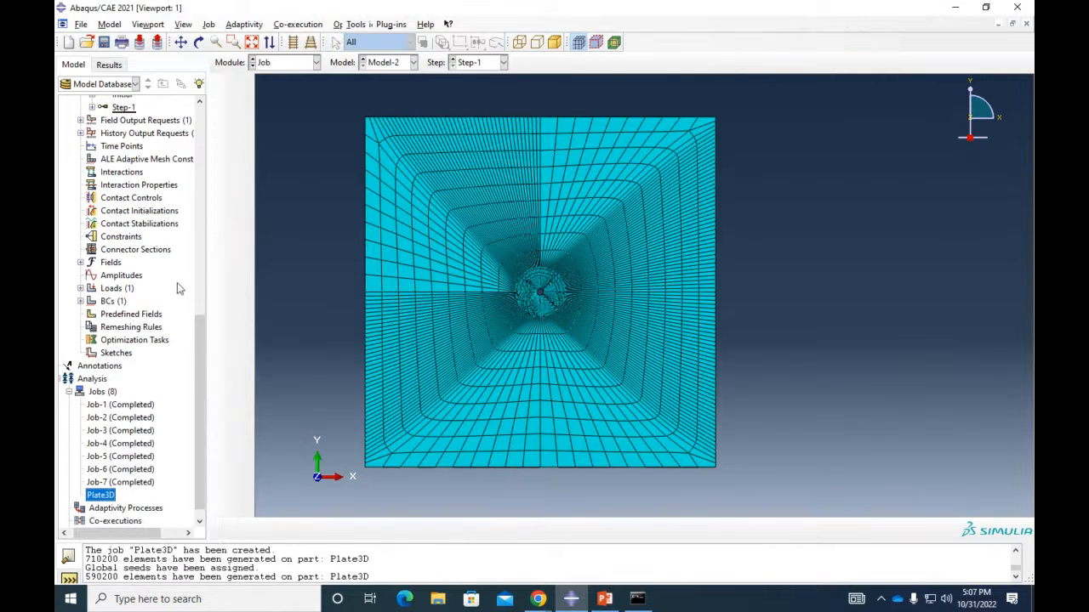
pyautogui.click(538, 314)
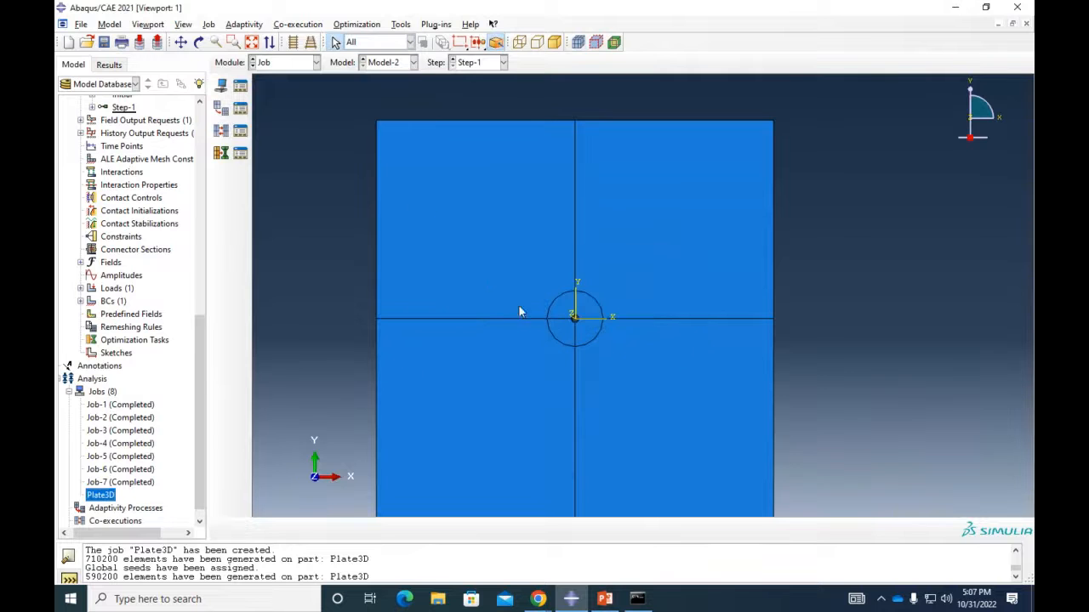
# Go back to the Mesh module and make the Plate3D part the object for element type assignment
pyautogui.click(299, 63)
pyautogui.click(302, 150)
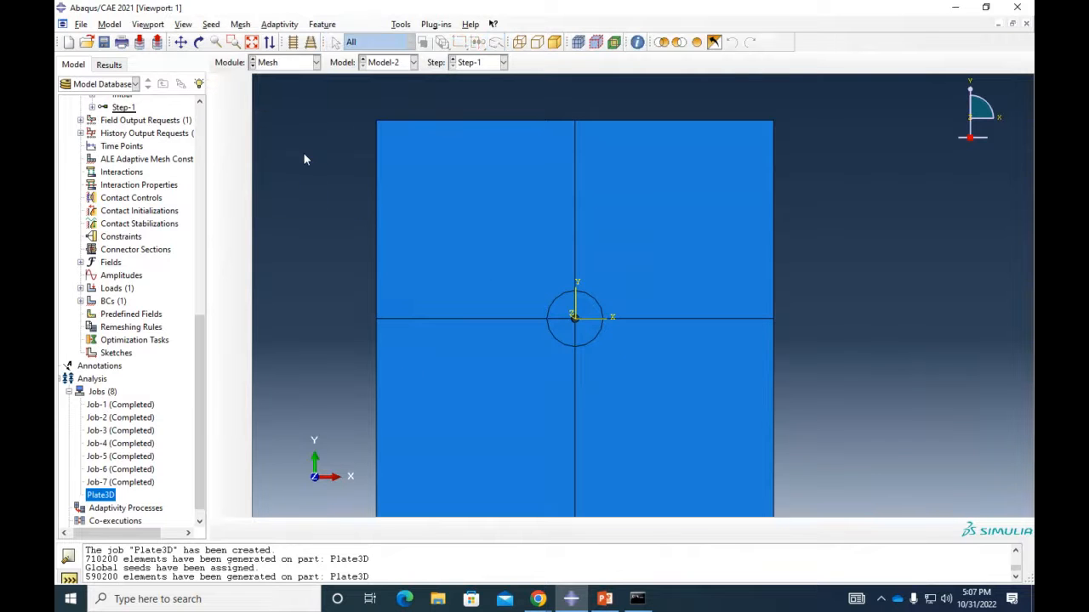
pyautogui.click(222, 141)
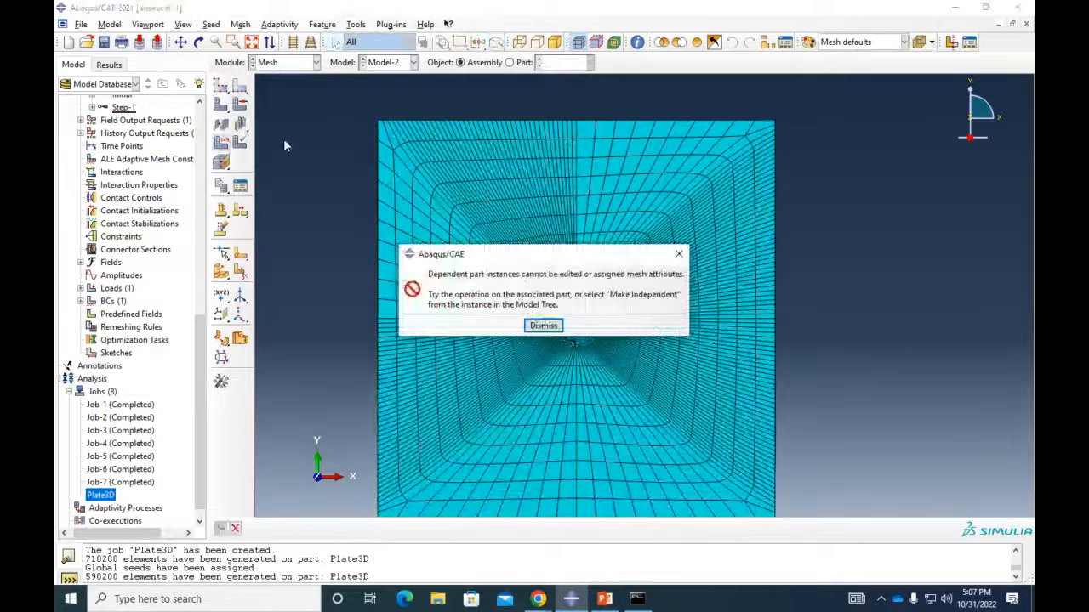
pyautogui.click(544, 325)
pyautogui.click(509, 62)
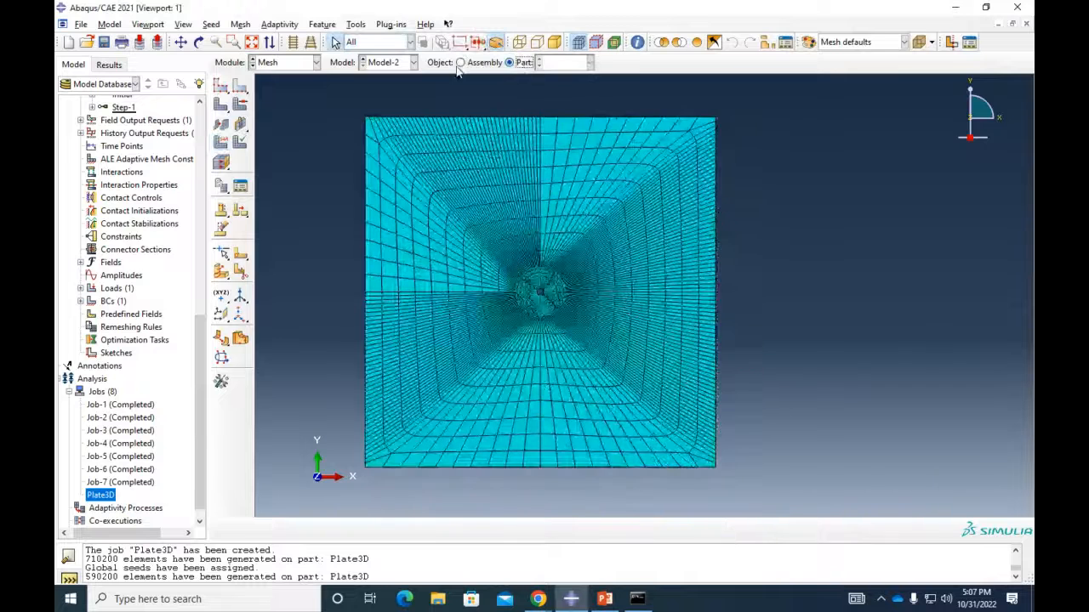
# Review the hex and wedge element type options for all cells of Plate3D, keeping the Standard linear 3D Stress settings
pyautogui.moveTo(320, 111); pyautogui.dragTo(744, 460)
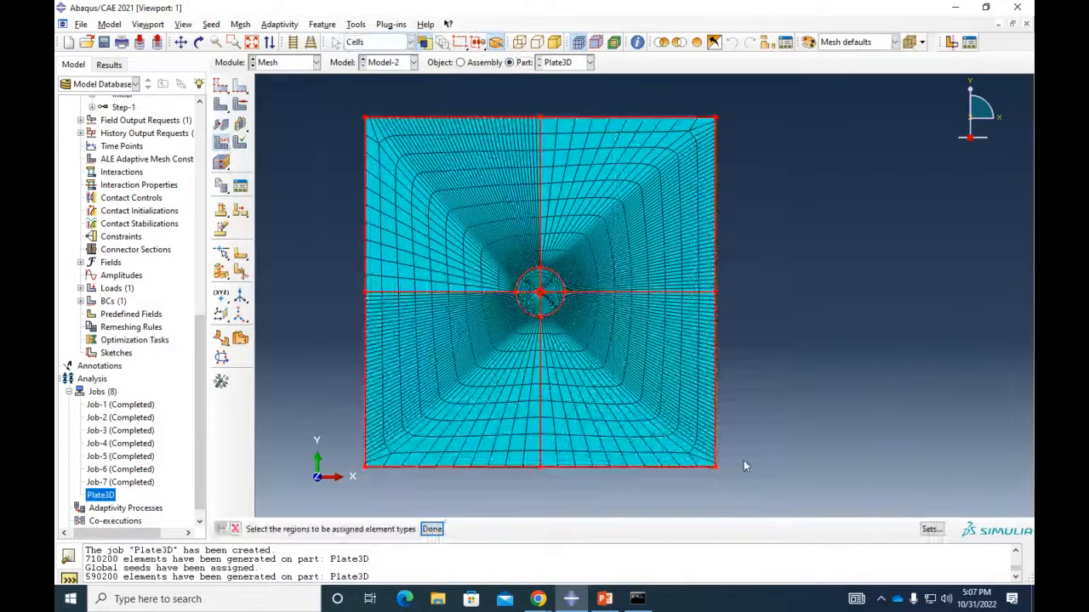
pyautogui.click(431, 529)
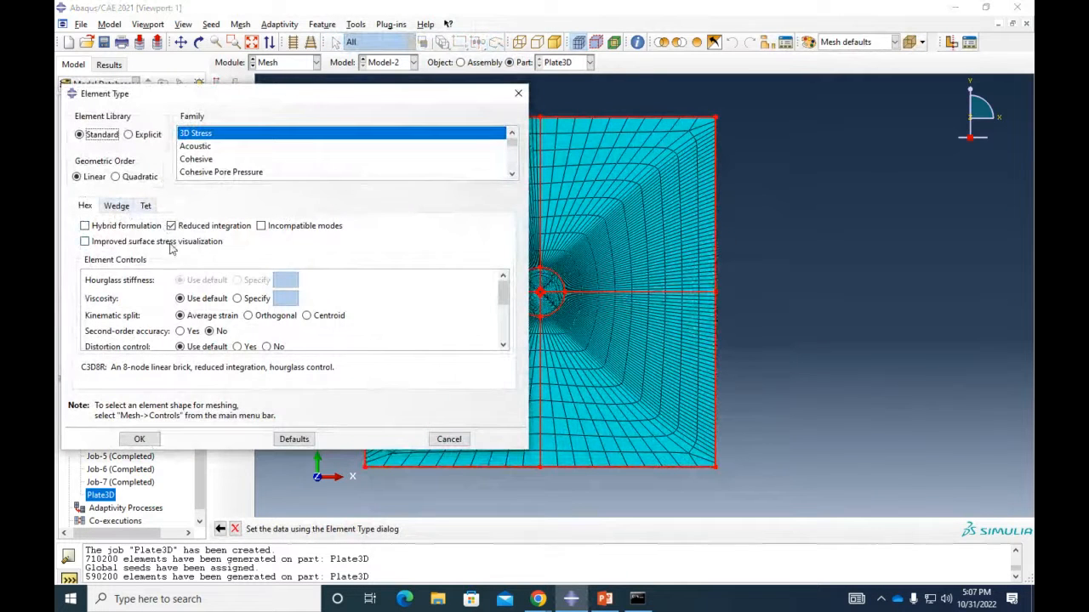
pyautogui.click(117, 210)
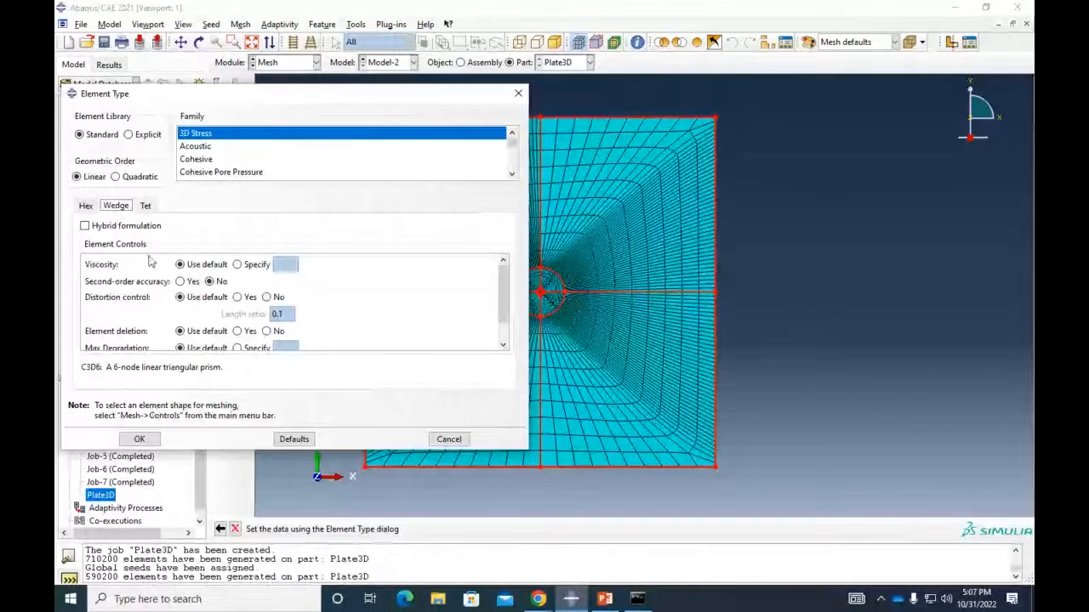
pyautogui.click(141, 439)
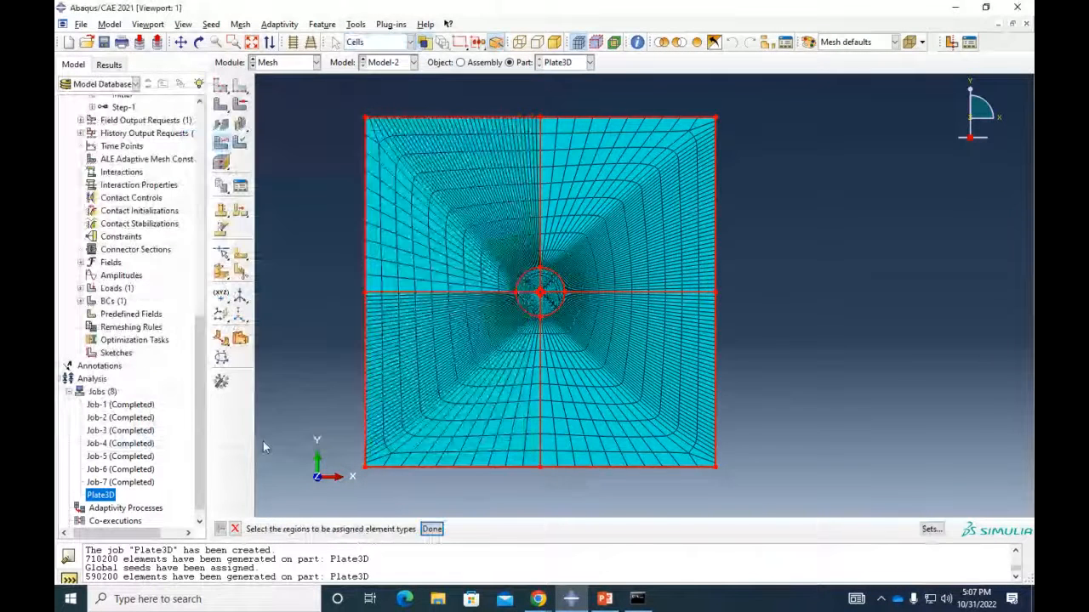
pyautogui.click(236, 530)
# Try submitting the Plate3D job once more after the element type review
pyautogui.rightClick(109, 502)
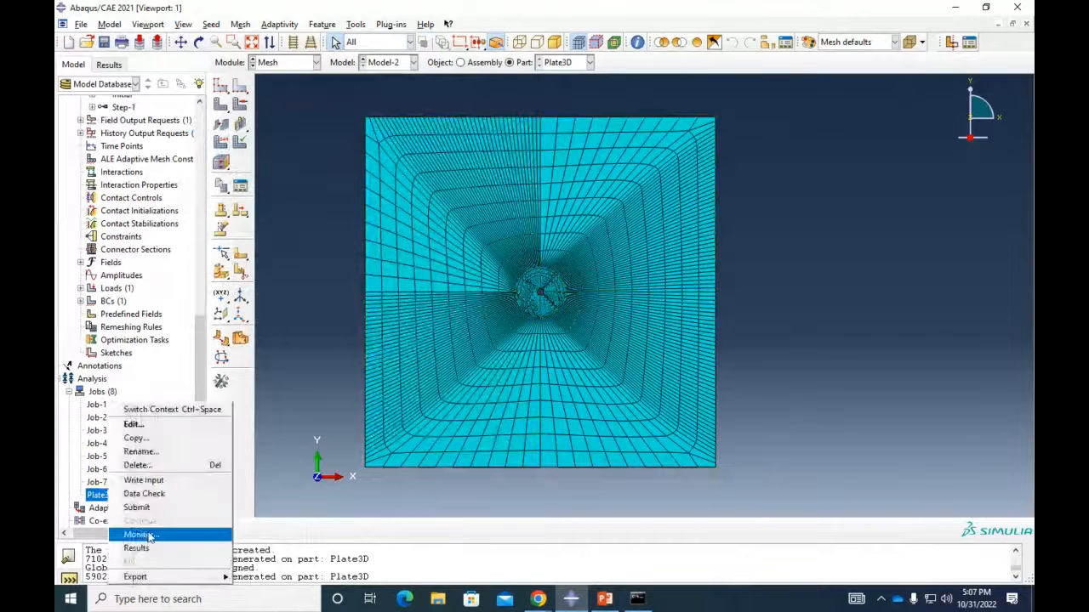
pyautogui.click(153, 533)
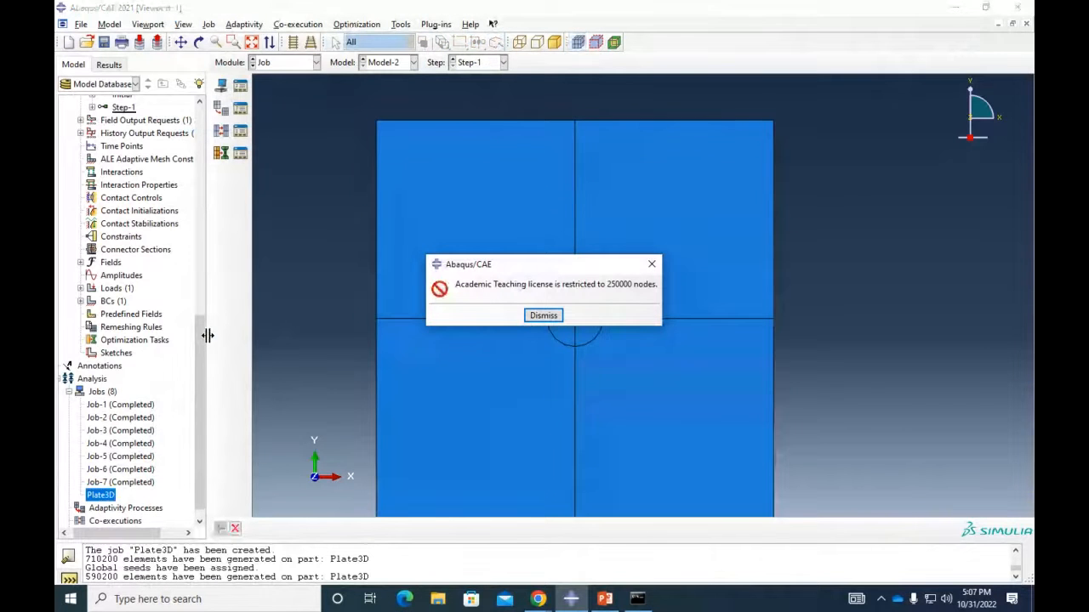
pyautogui.click(544, 316)
# Reopen the Mesh module and select the Plate3D part, instead of the assembly, as the object for seeding
pyautogui.click(305, 63)
pyautogui.click(291, 158)
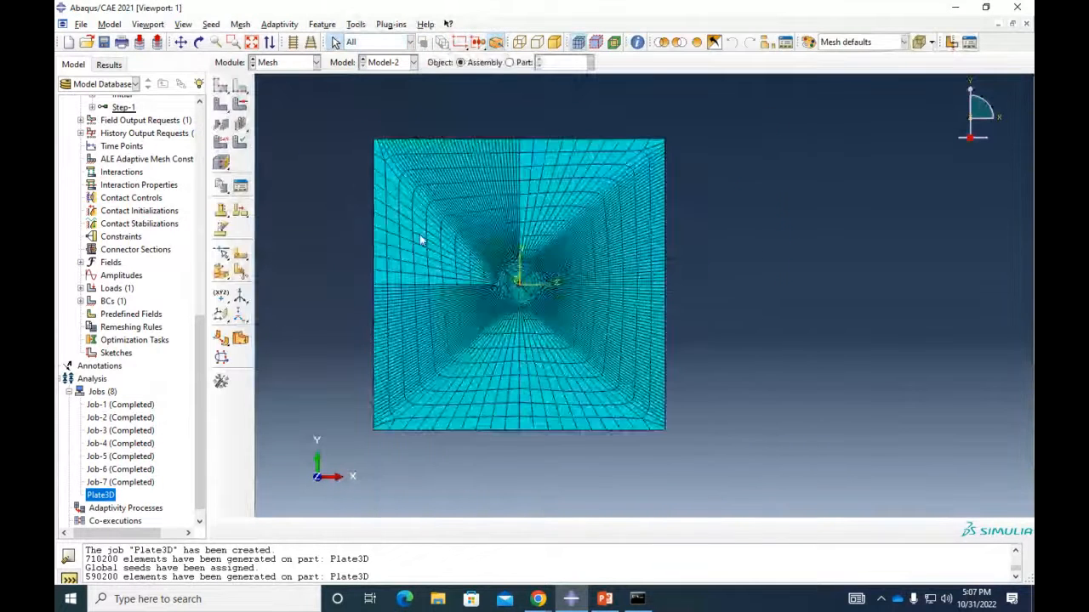
pyautogui.click(221, 86)
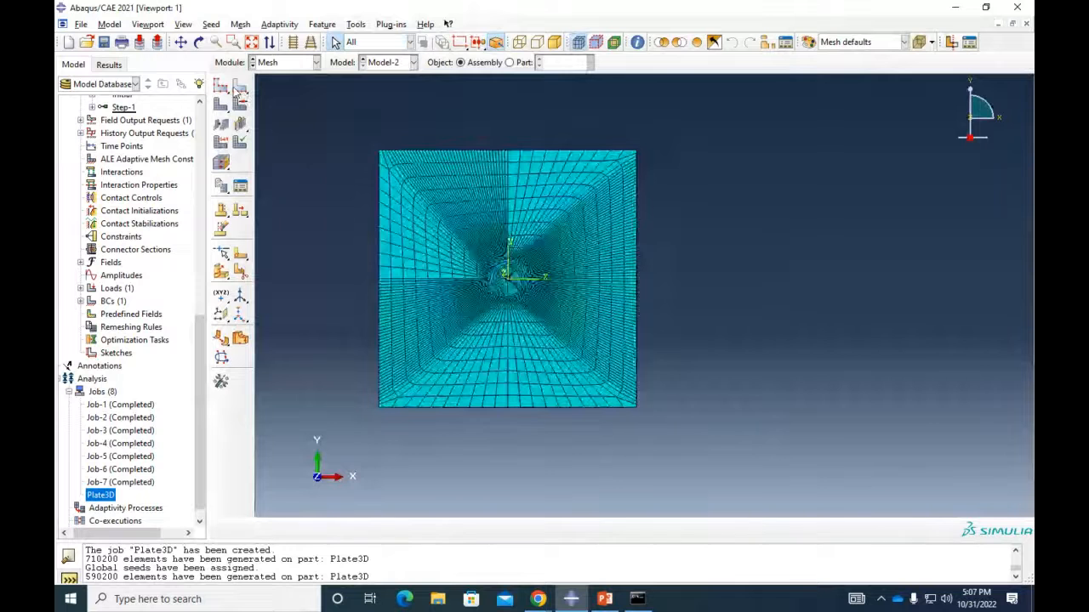
pyautogui.click(544, 326)
pyautogui.click(509, 62)
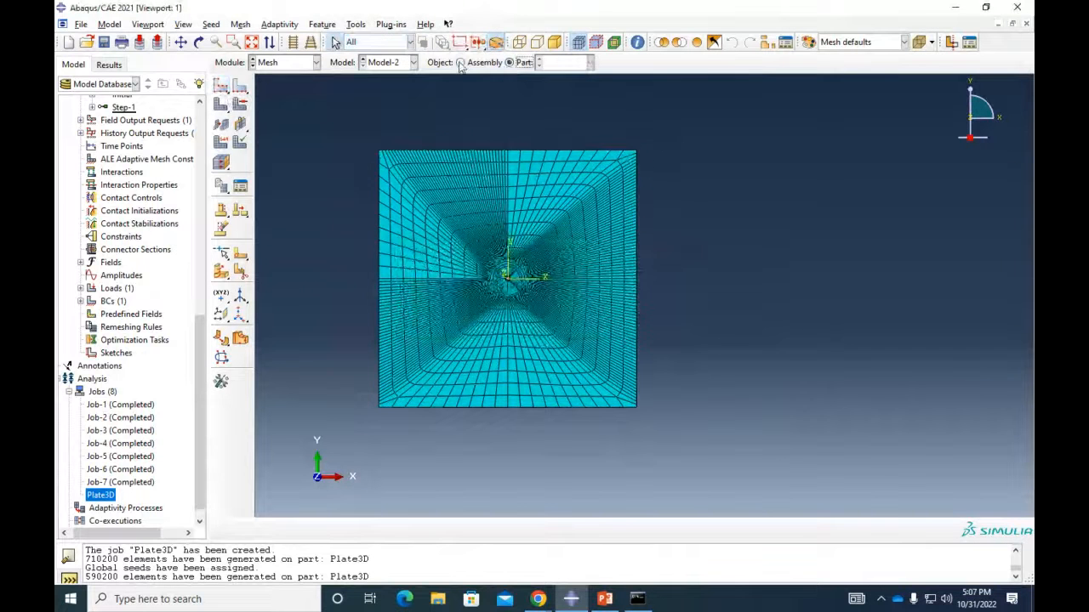
# Set the approximate global seed size of the Plate3D part to 10
pyautogui.click(222, 88)
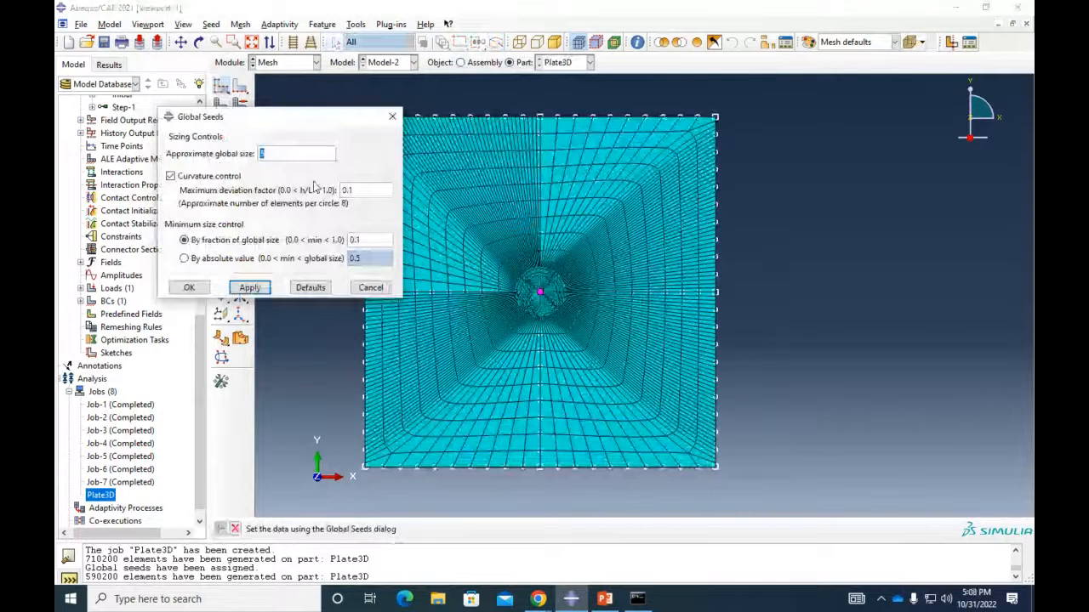
pyautogui.write('10')
pyautogui.click(189, 287)
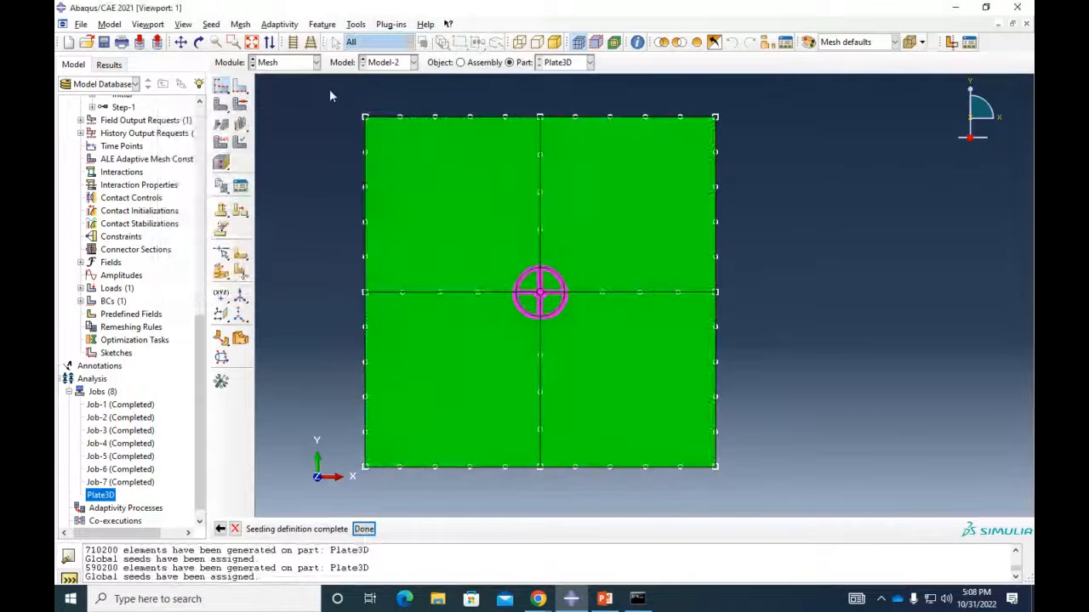
pyautogui.click(240, 87)
pyautogui.scroll(-5, 511, 277)
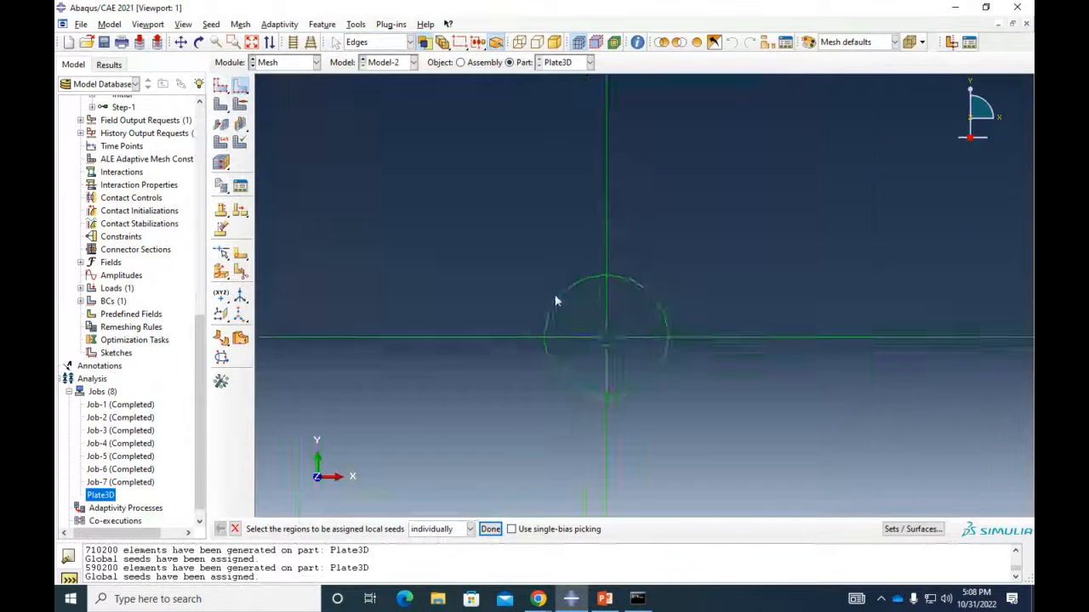
pyautogui.moveTo(559, 279); pyautogui.dragTo(678, 405)
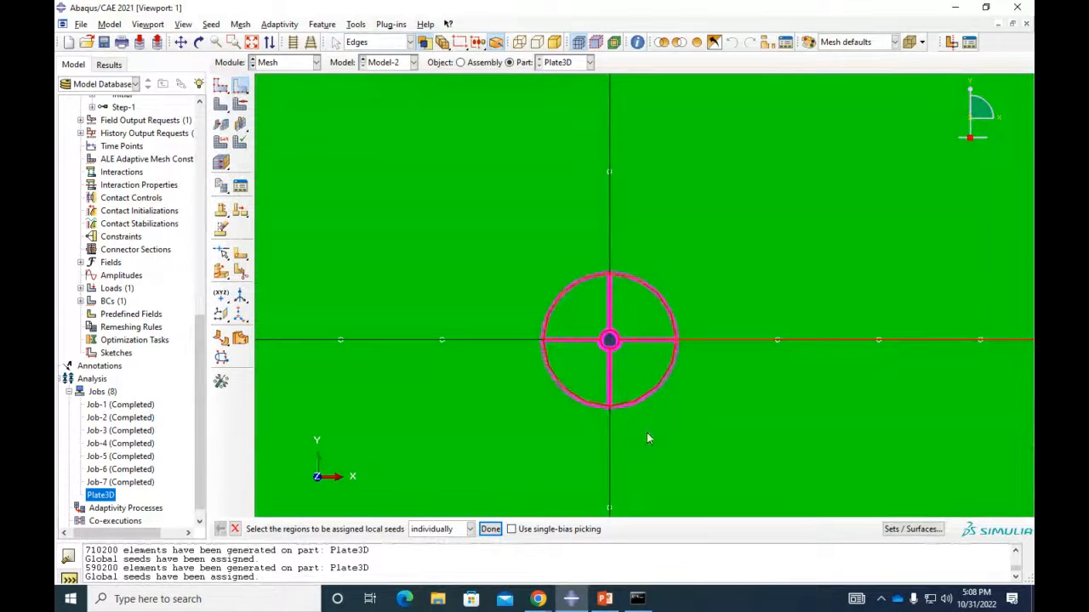
pyautogui.click(490, 530)
pyautogui.click(260, 363)
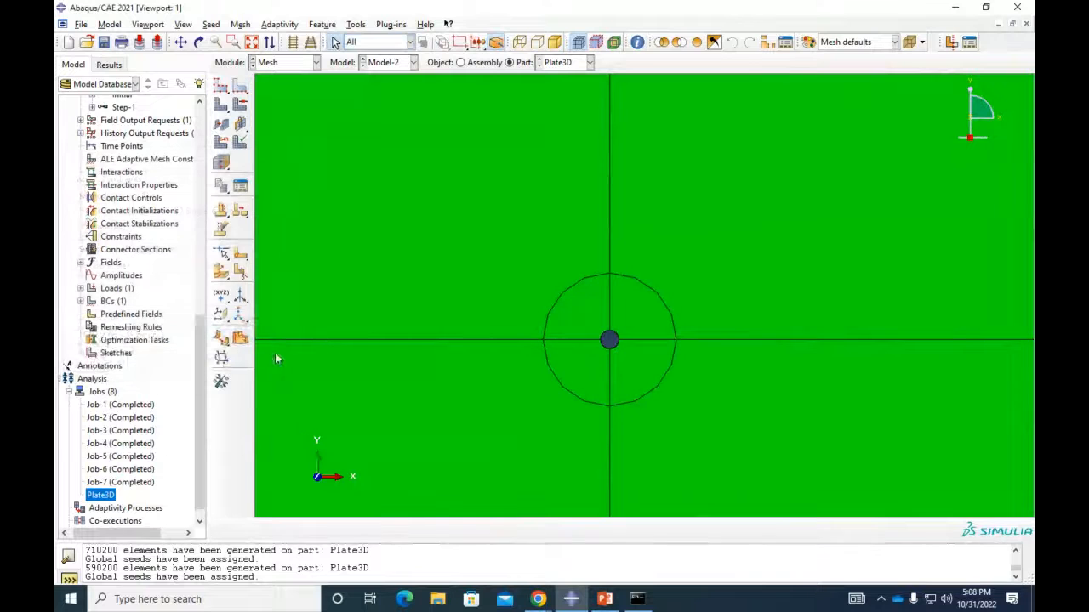
# Reseed the edges of the circular region around the hole by number, without bias, using fewer elements per edge
pyautogui.click(241, 90)
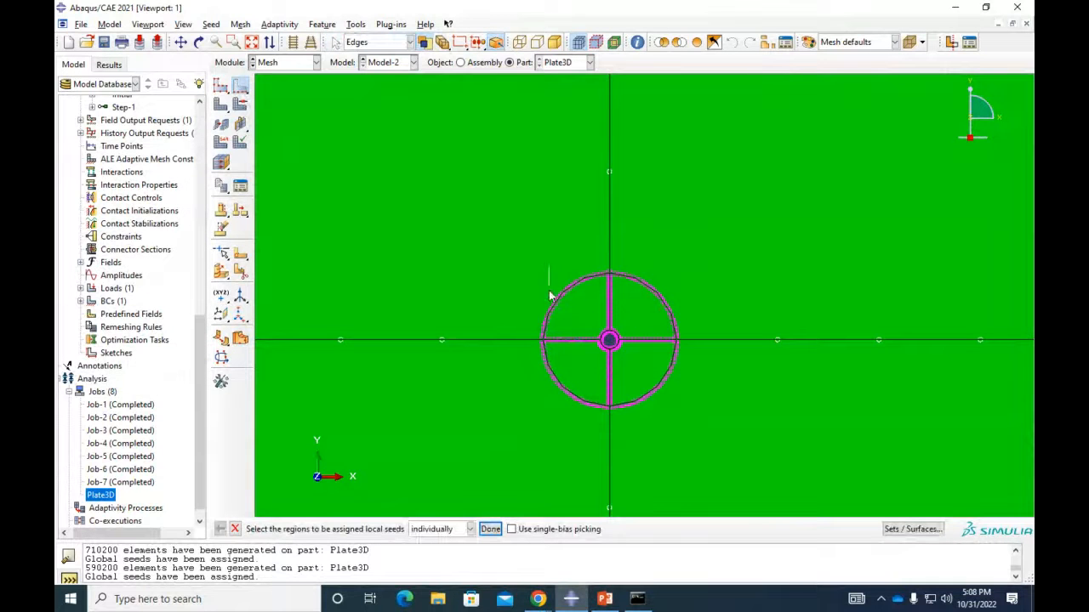
pyautogui.moveTo(548, 289); pyautogui.dragTo(676, 398)
pyautogui.click(489, 529)
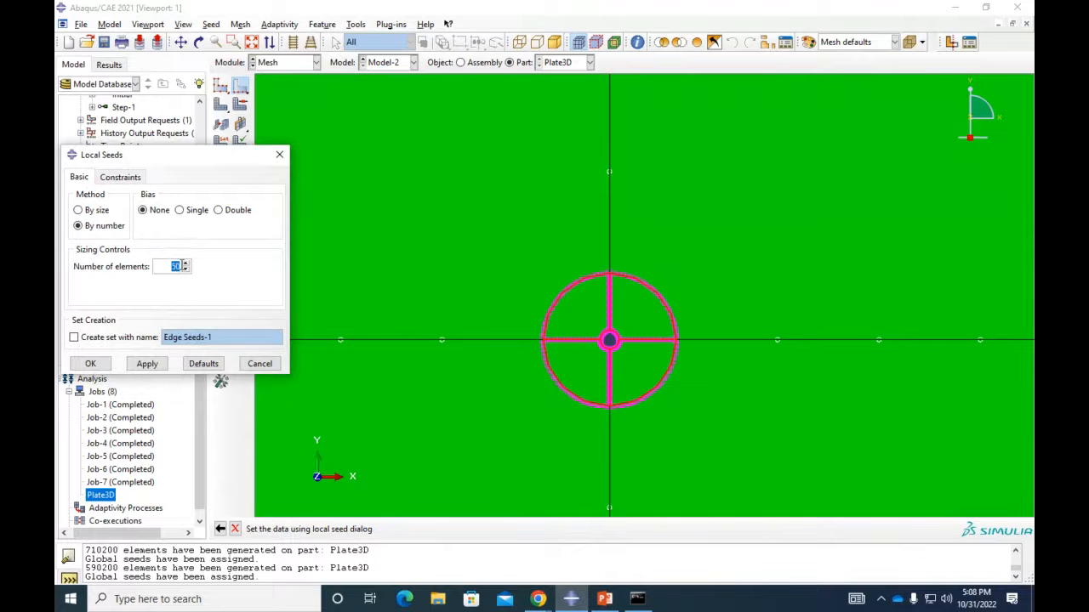
pyautogui.click(91, 363)
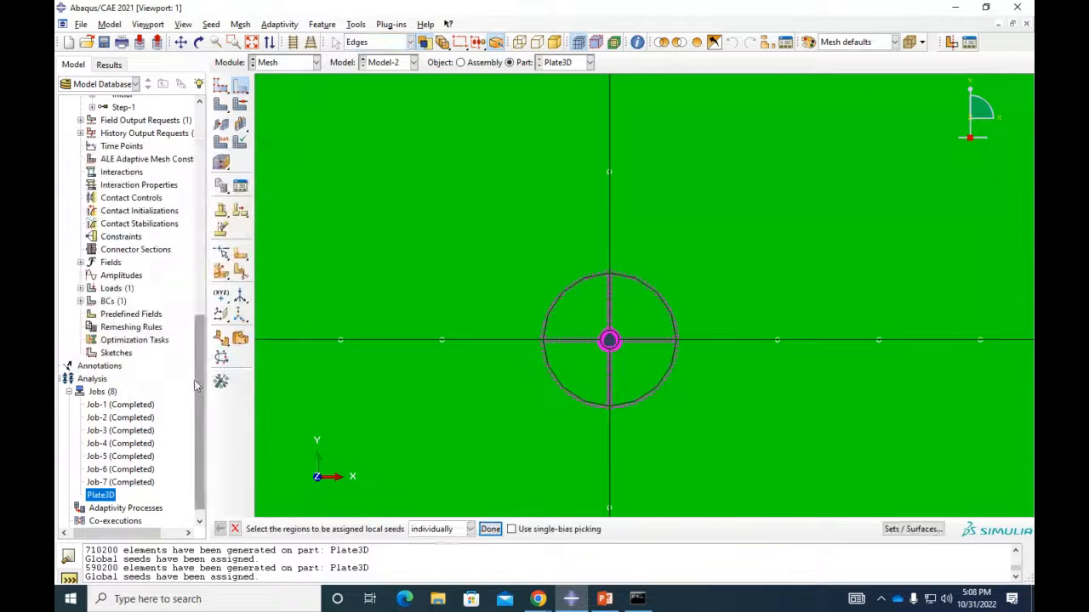
# Mesh the whole Plate3D part with the new global and local seeds and check the resulting mesh
pyautogui.click(220, 103)
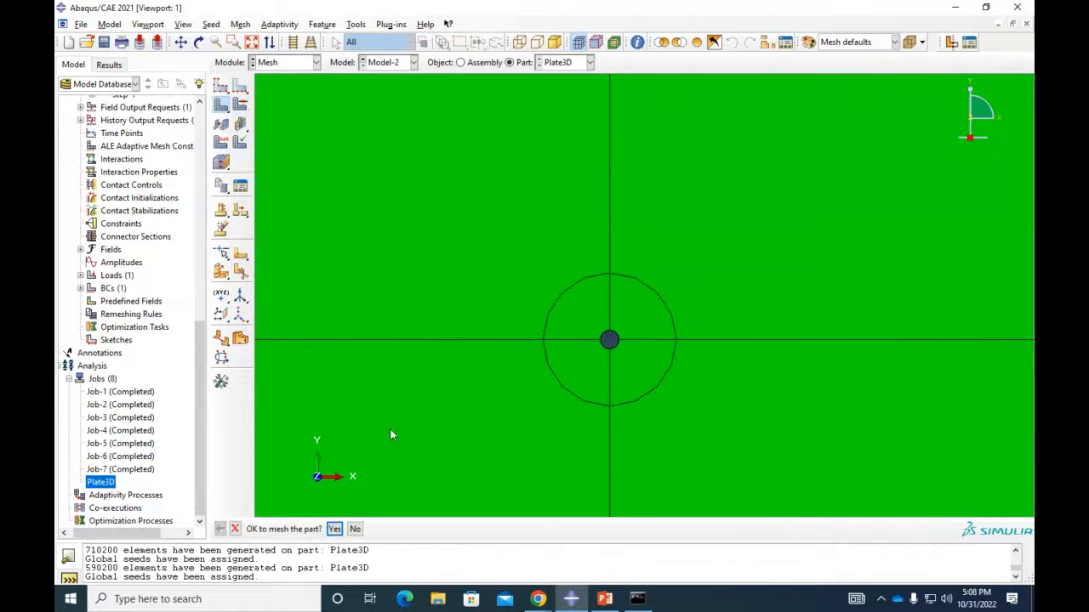
pyautogui.click(334, 530)
pyautogui.scroll(-3, 403, 445)
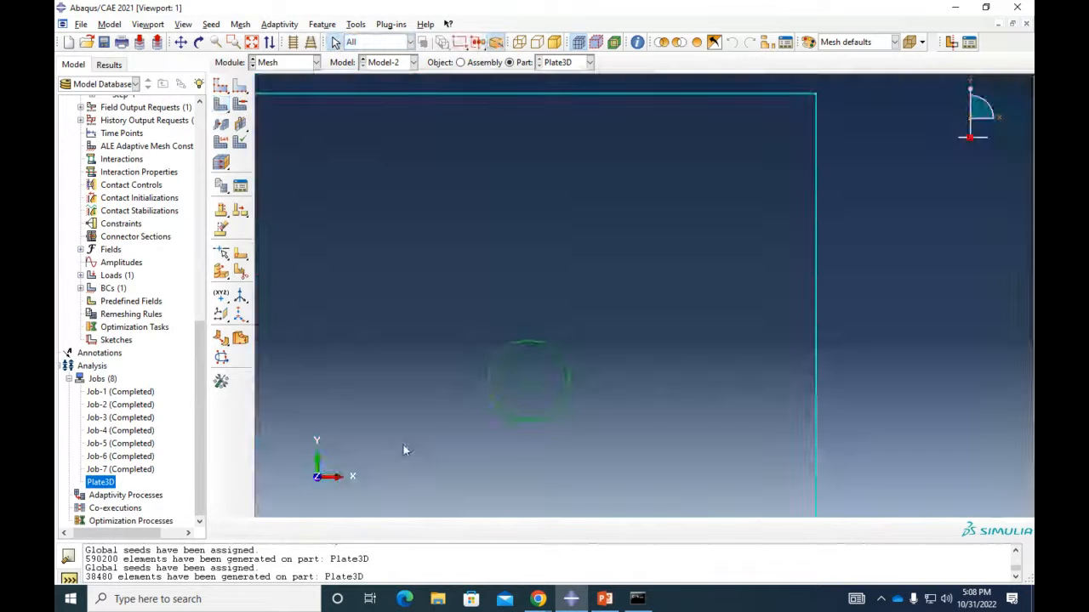
pyautogui.keyDown('ctrl'); pyautogui.keyDown('alt'); pyautogui.moveTo(510, 370); pyautogui.dragTo(579, 227, button='middle'); pyautogui.keyUp('alt'); pyautogui.keyUp('ctrl')
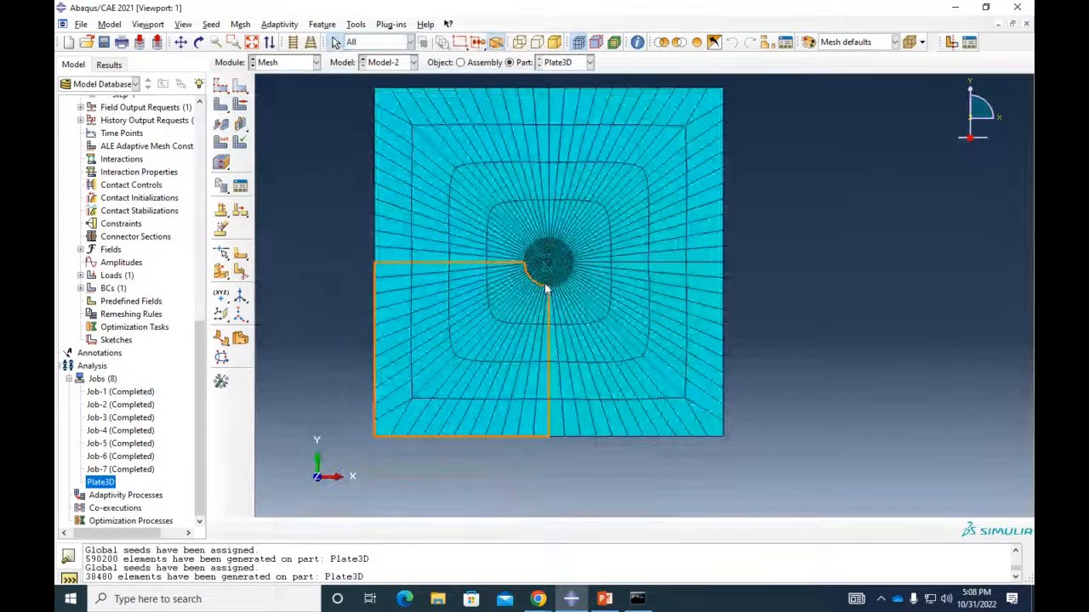
# Submit the Plate3D job for analysis with the coarsened mesh
pyautogui.rightClick(101, 483)
pyautogui.click(145, 503)
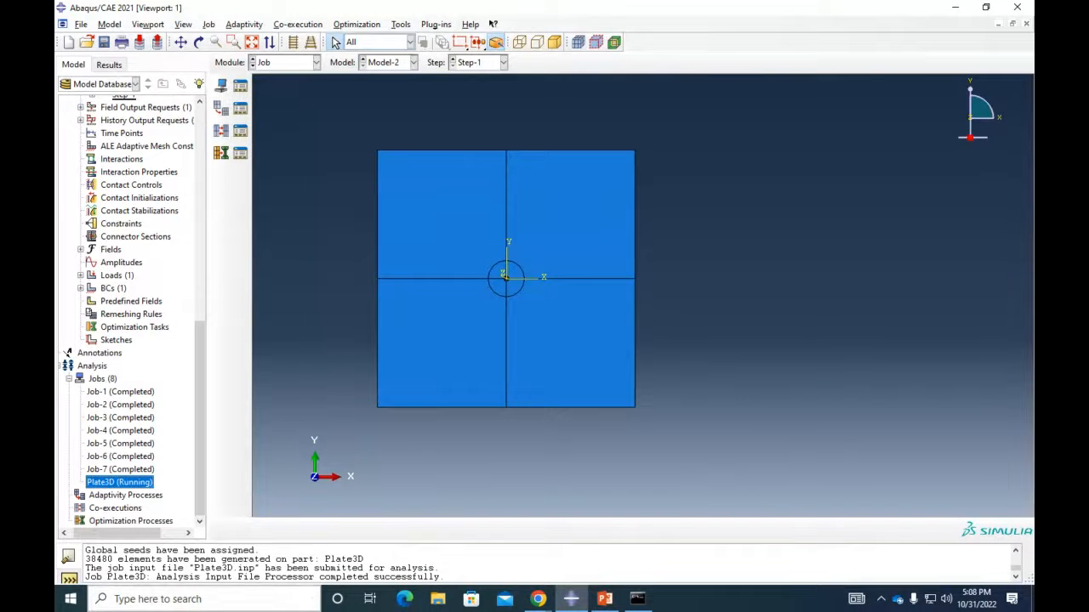
# Switch to Chrome, examine the article's plot of normalized G against number of elements for mesh convergence, and return to Abaqus/CAE
pyautogui.moveTo(538, 599)
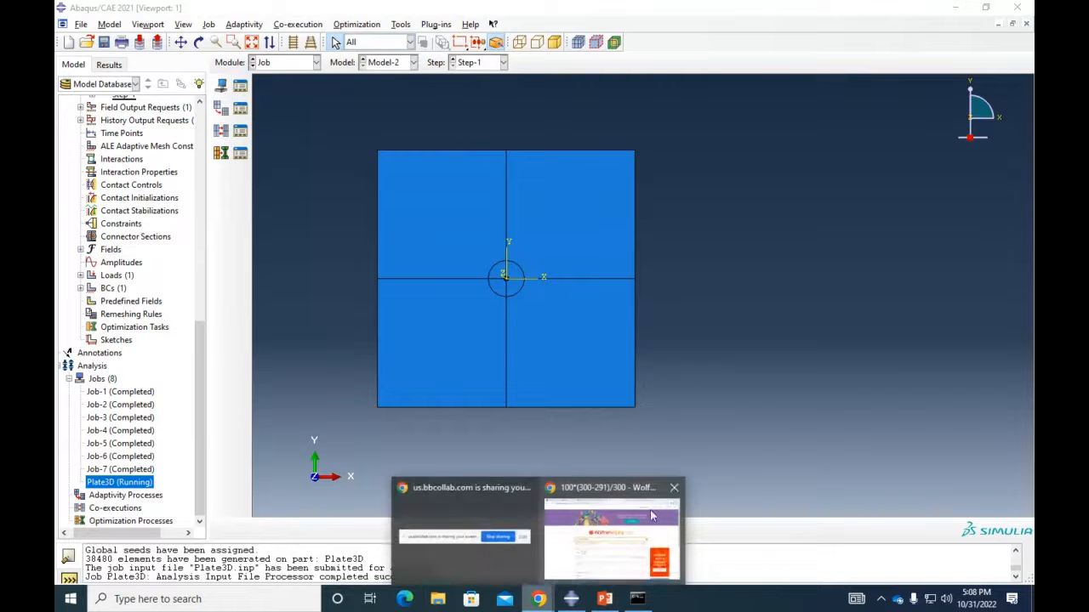
pyautogui.click(600, 528)
pyautogui.click(810, 14)
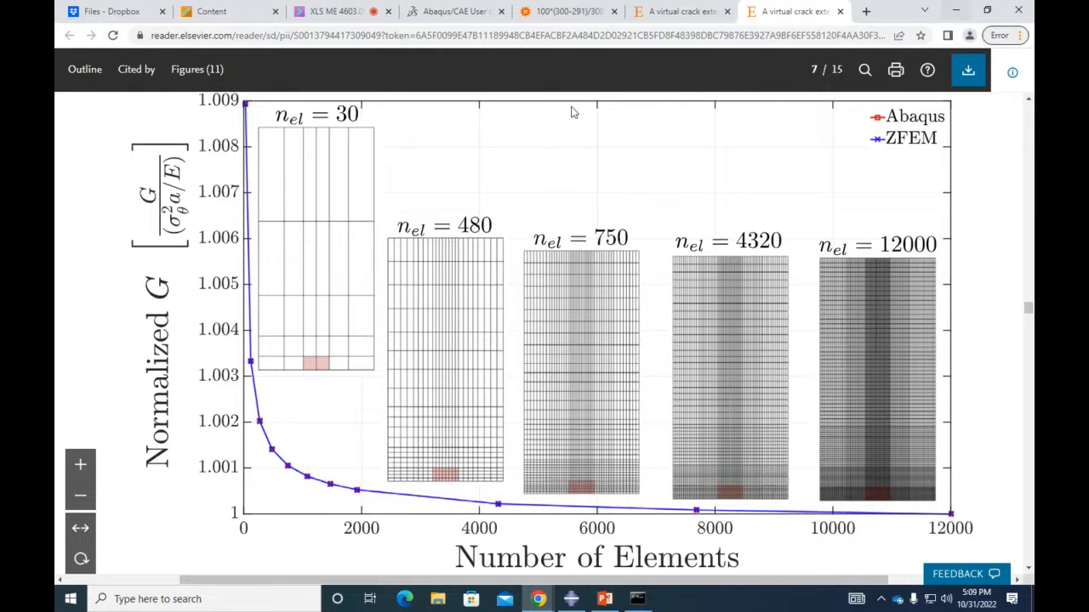
pyautogui.click(956, 11)
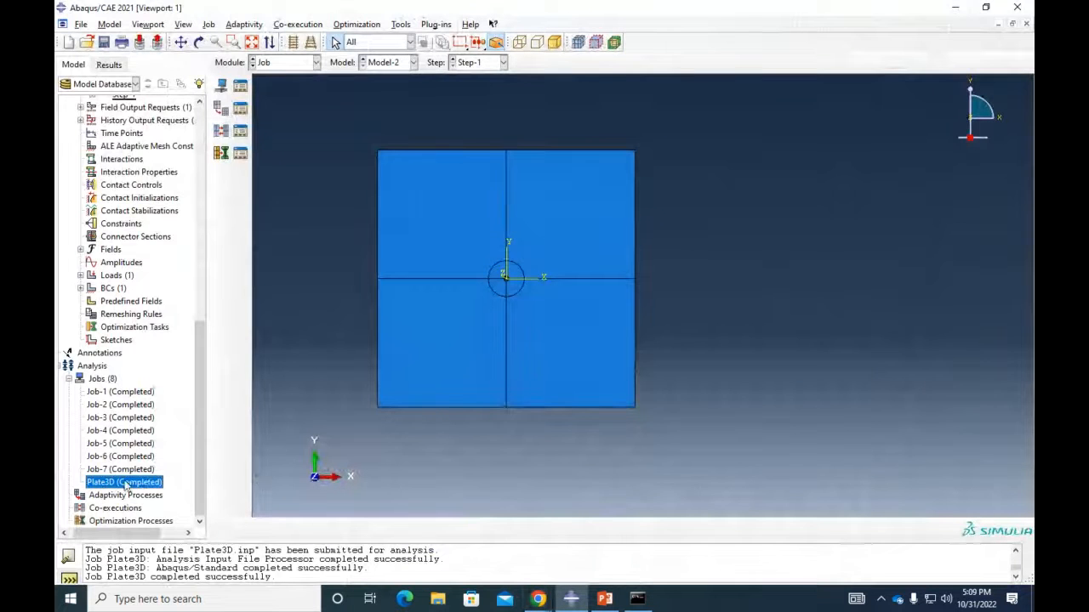
# Open the Plate3D job results and plot the S22 stress component on the front face around the hole
pyautogui.rightClick(126, 483)
pyautogui.click(194, 552)
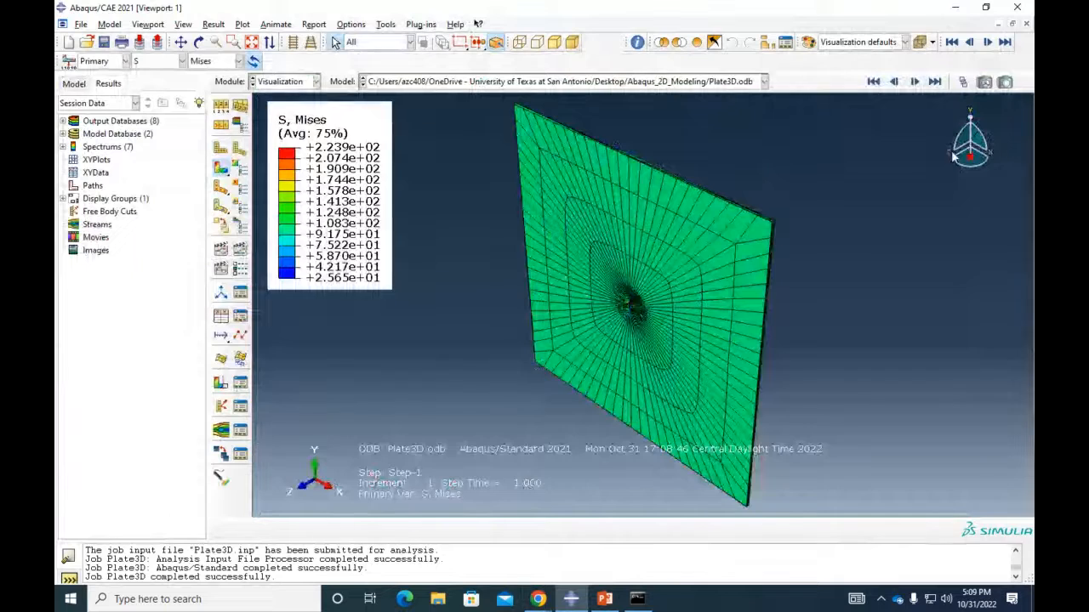
pyautogui.click(954, 156)
pyautogui.scroll(2, 636, 308)
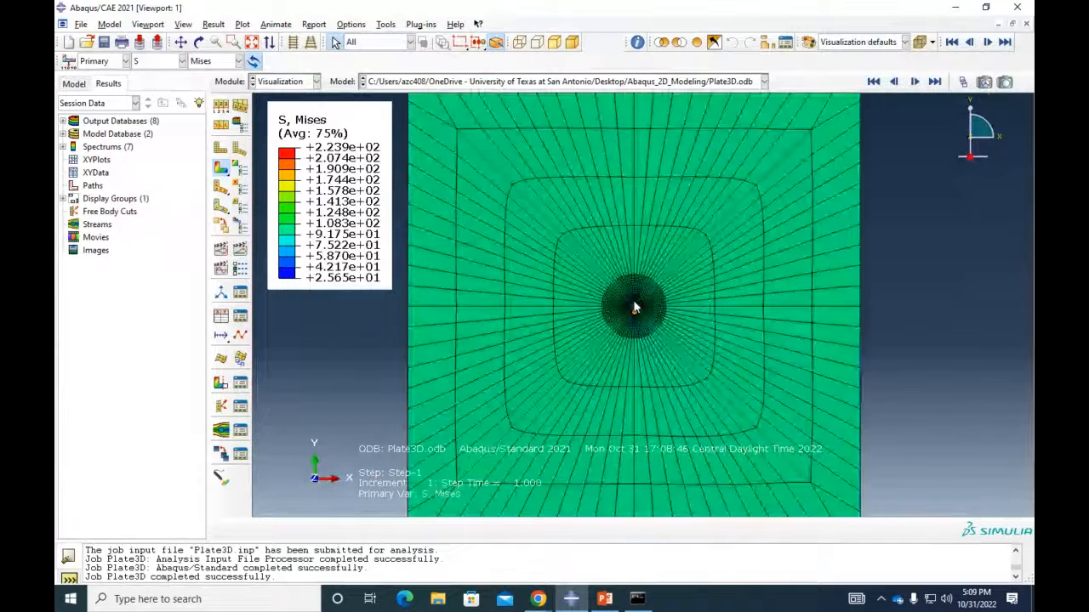
pyautogui.scroll(3, 633, 308)
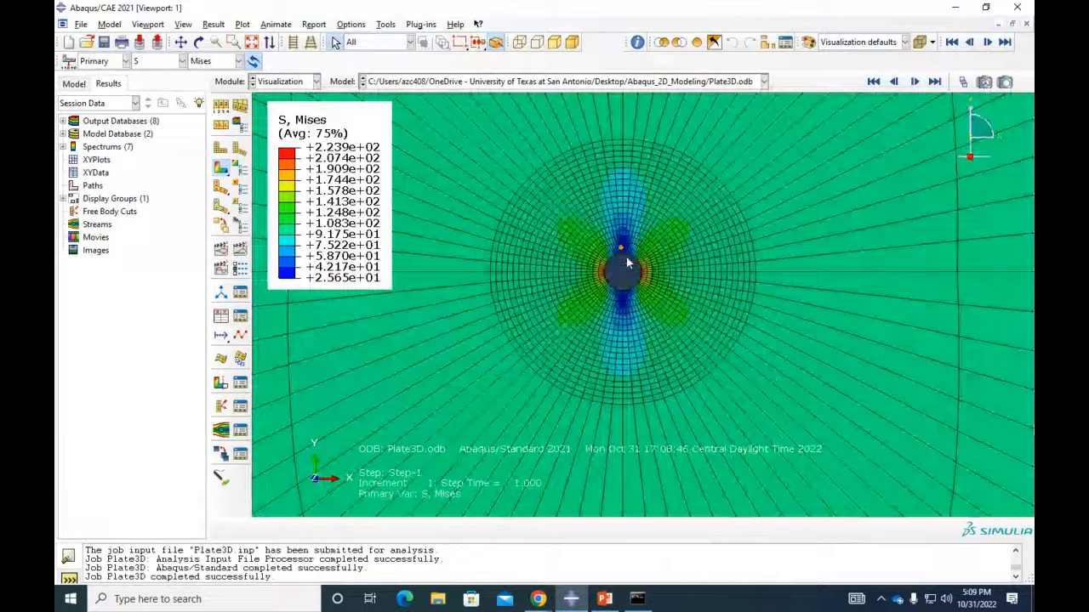
pyautogui.scroll(3, 627, 262)
pyautogui.click(240, 61)
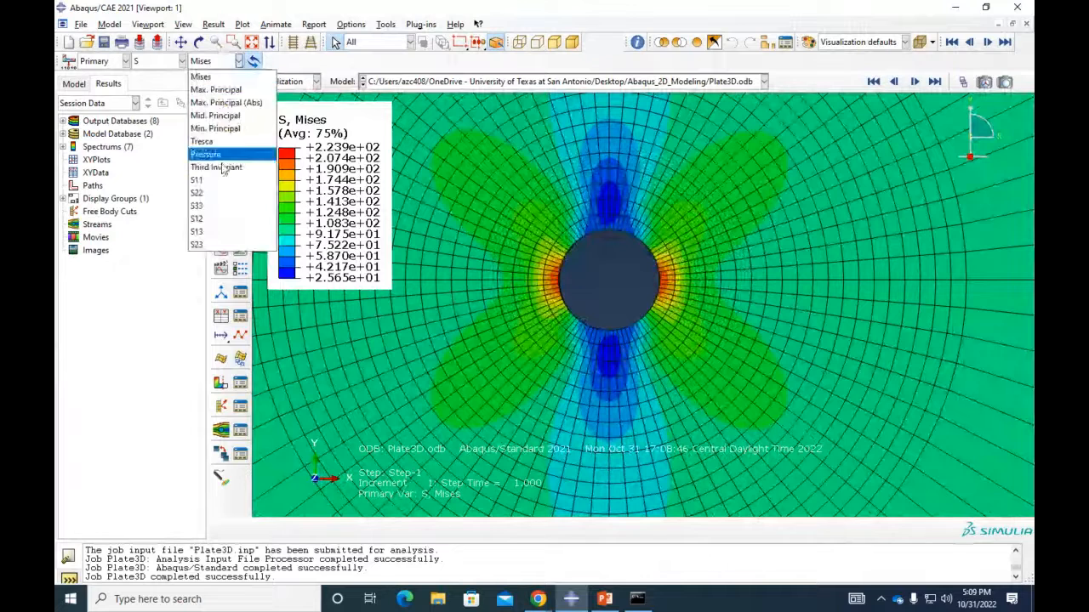
pyautogui.click(204, 193)
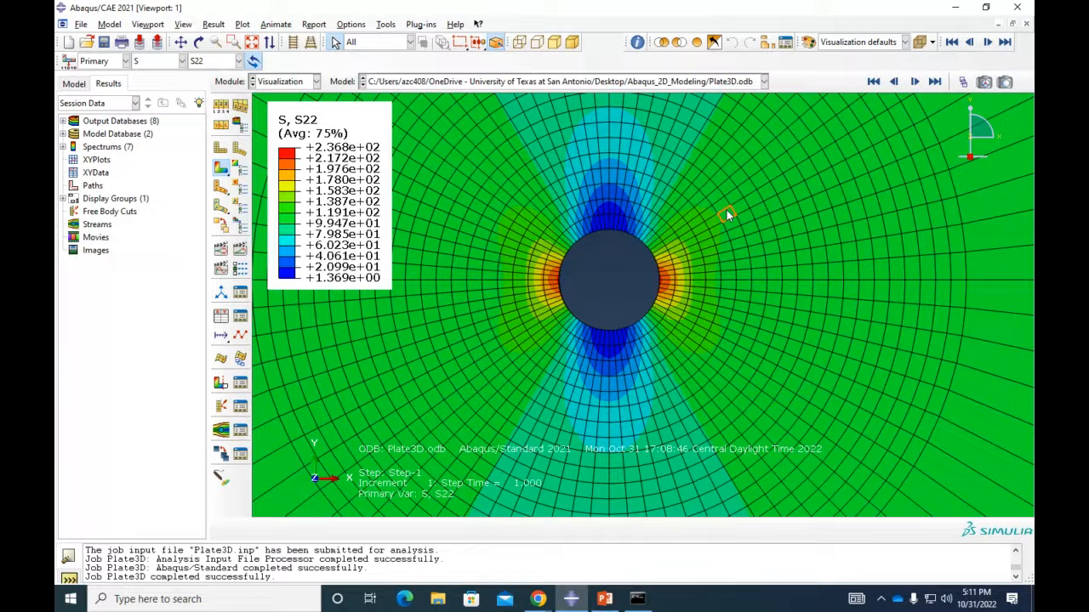
# Exit Abaqus/CAE without saving the model database and switch to Chrome with the article's mesh convergence plot
pyautogui.click(1017, 7)
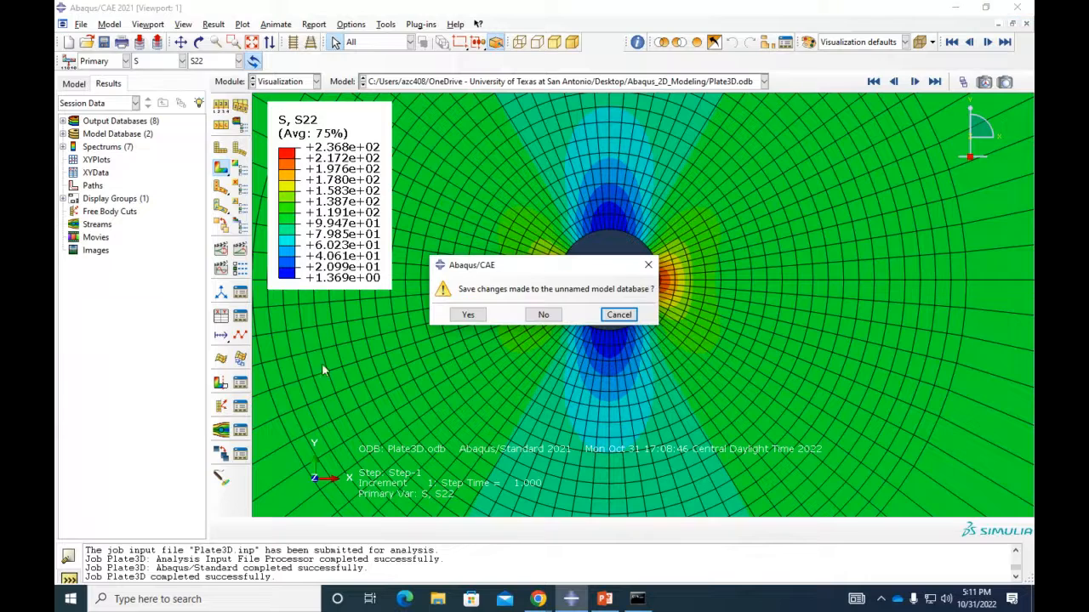
pyautogui.click(543, 315)
pyautogui.moveTo(549, 587)
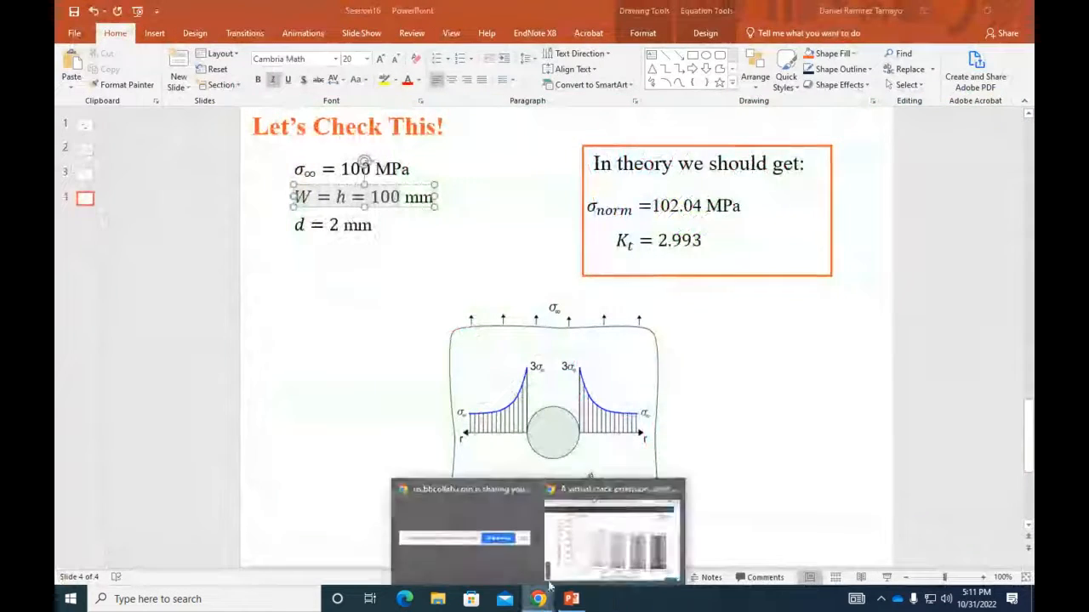
pyautogui.click(610, 536)
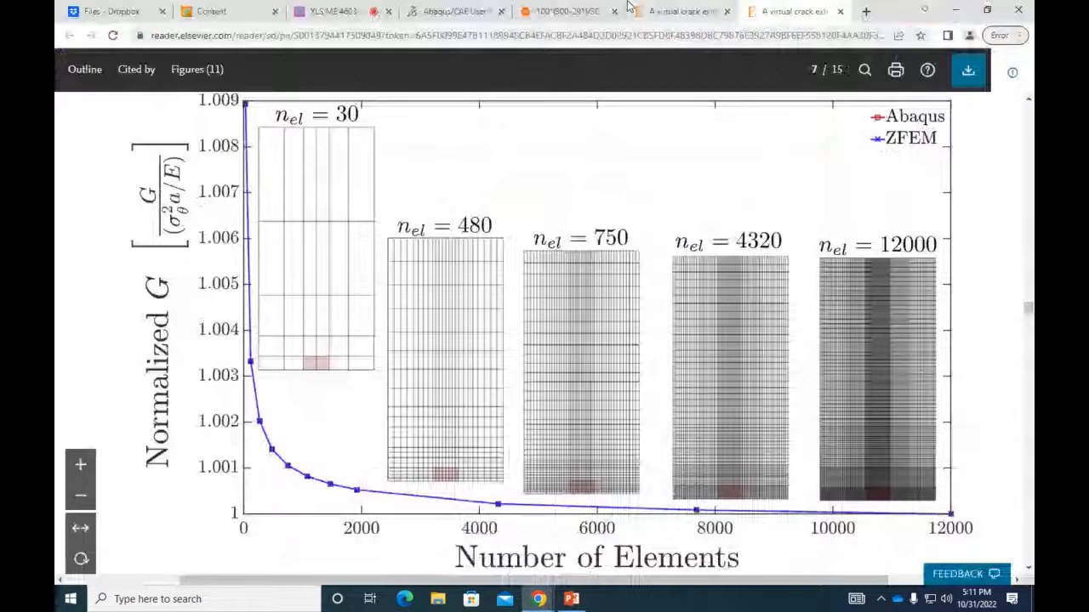